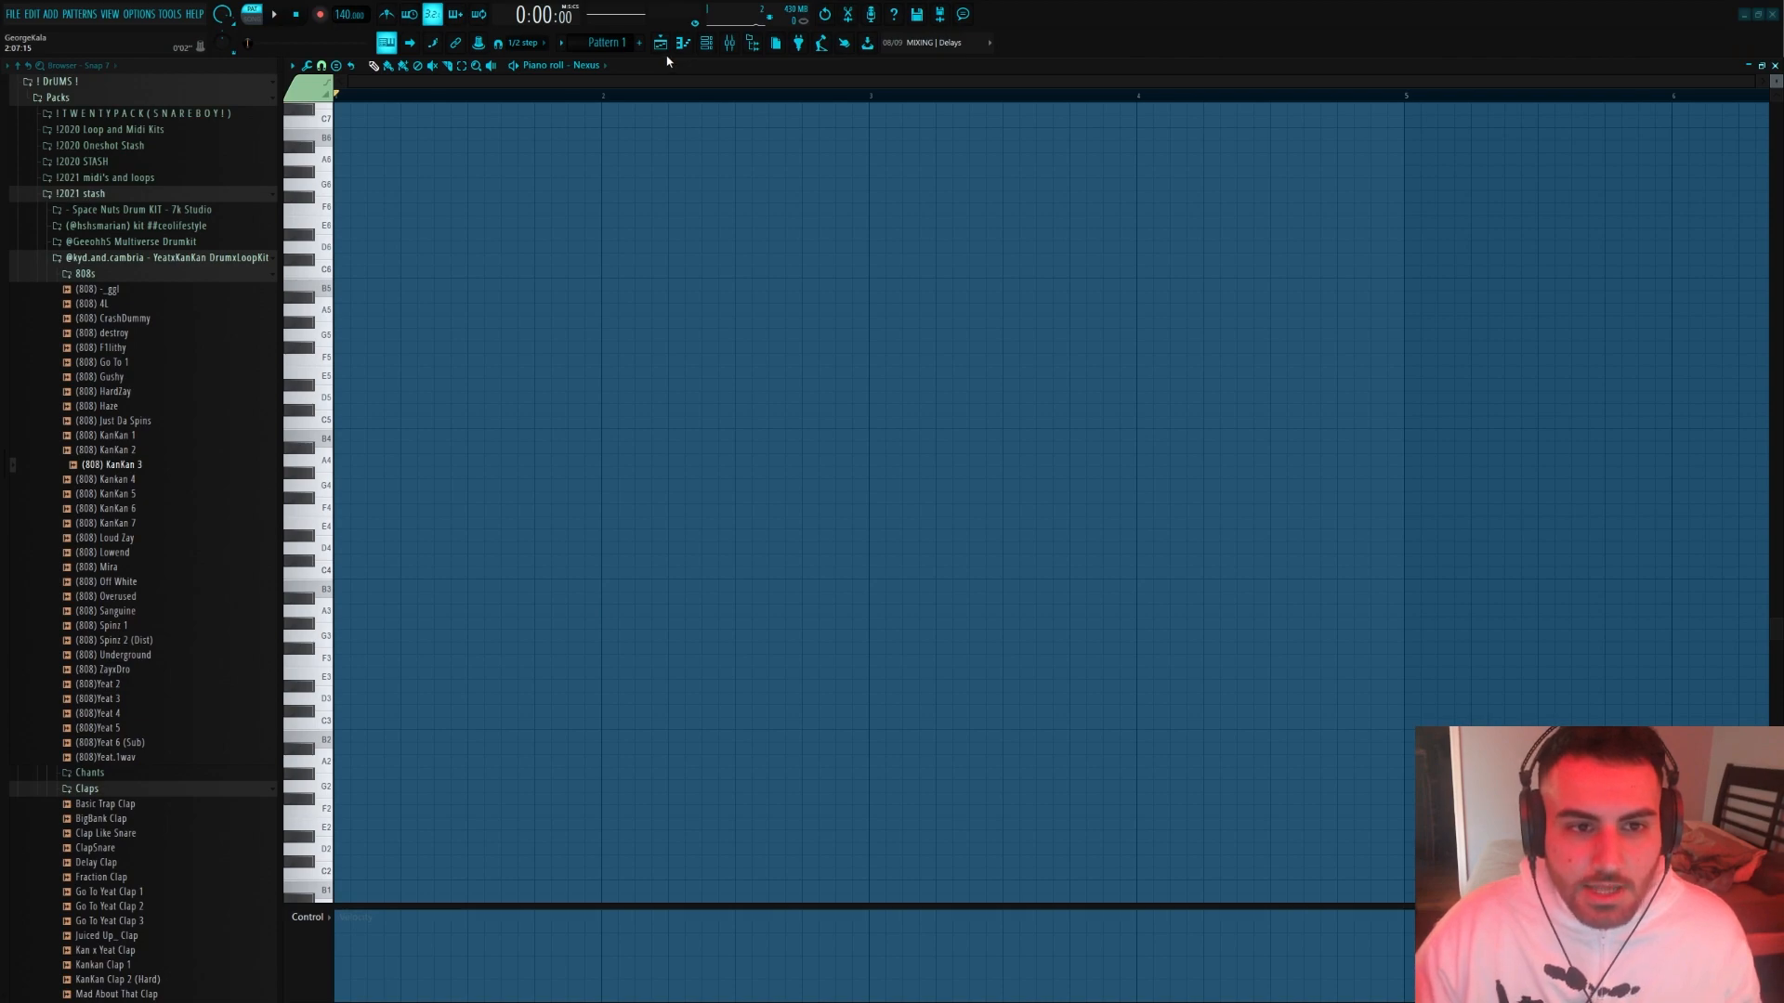
Switch from the piano roll to the playlist and bring up the channel rack
left_click(669, 53)
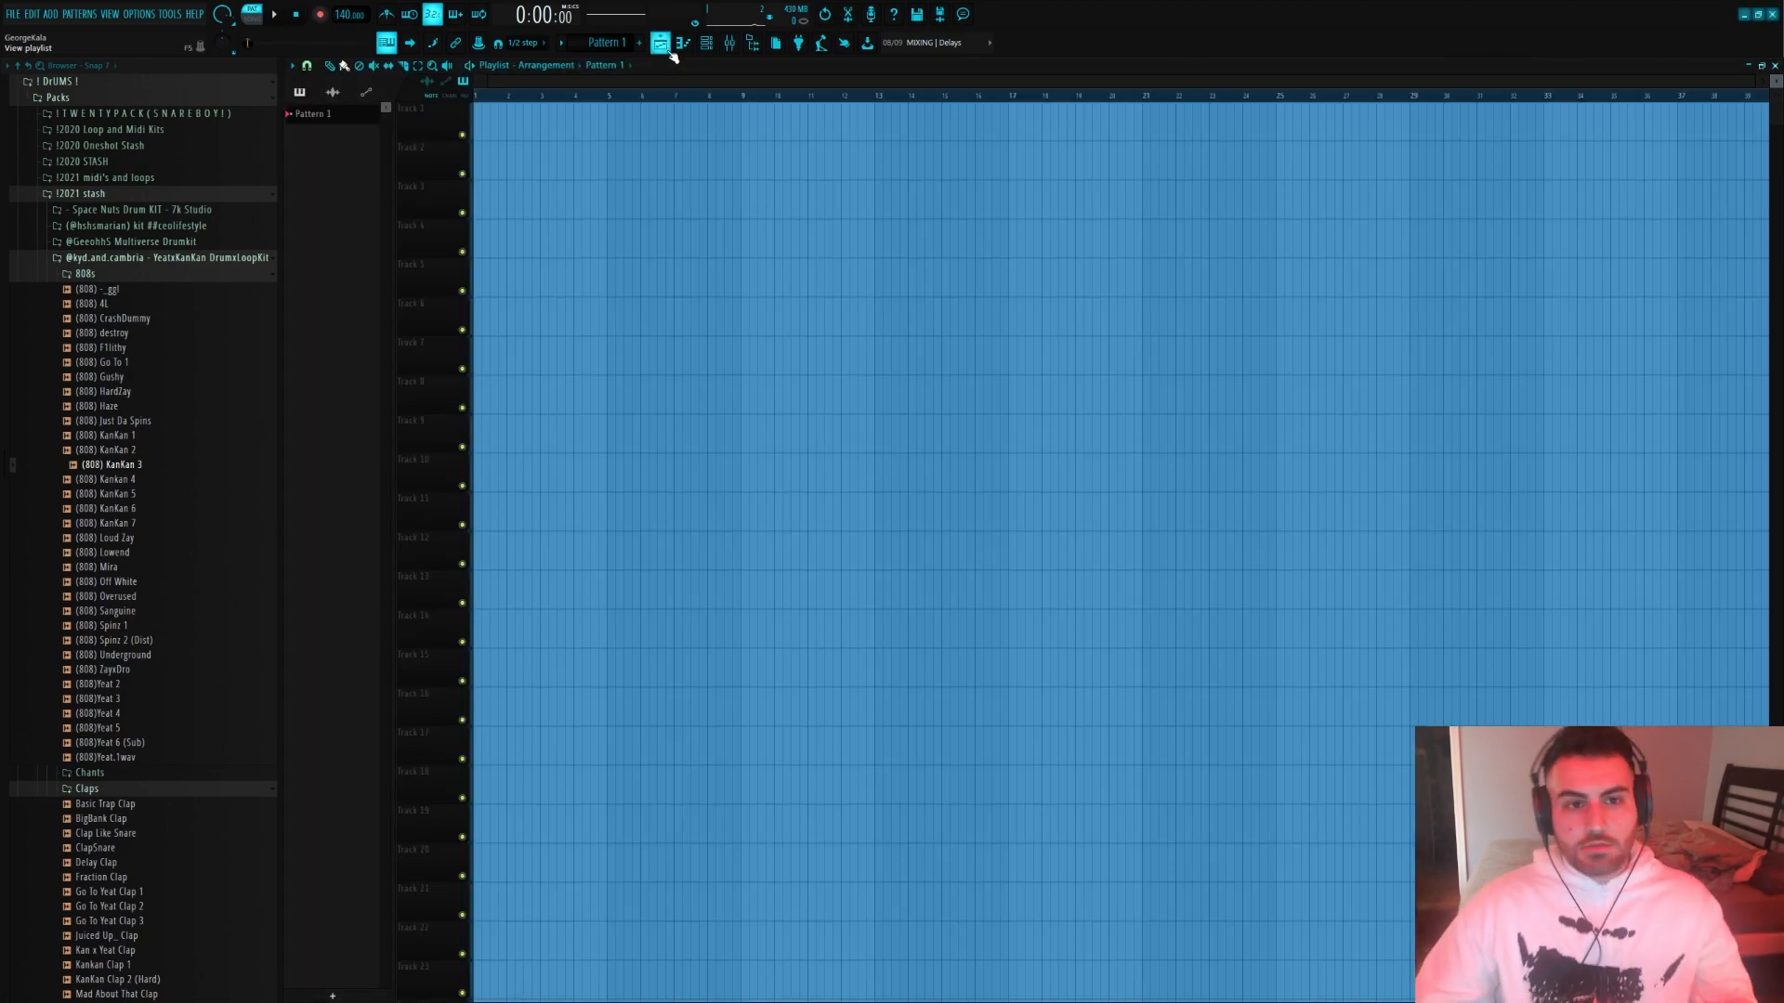
left_click(706, 42)
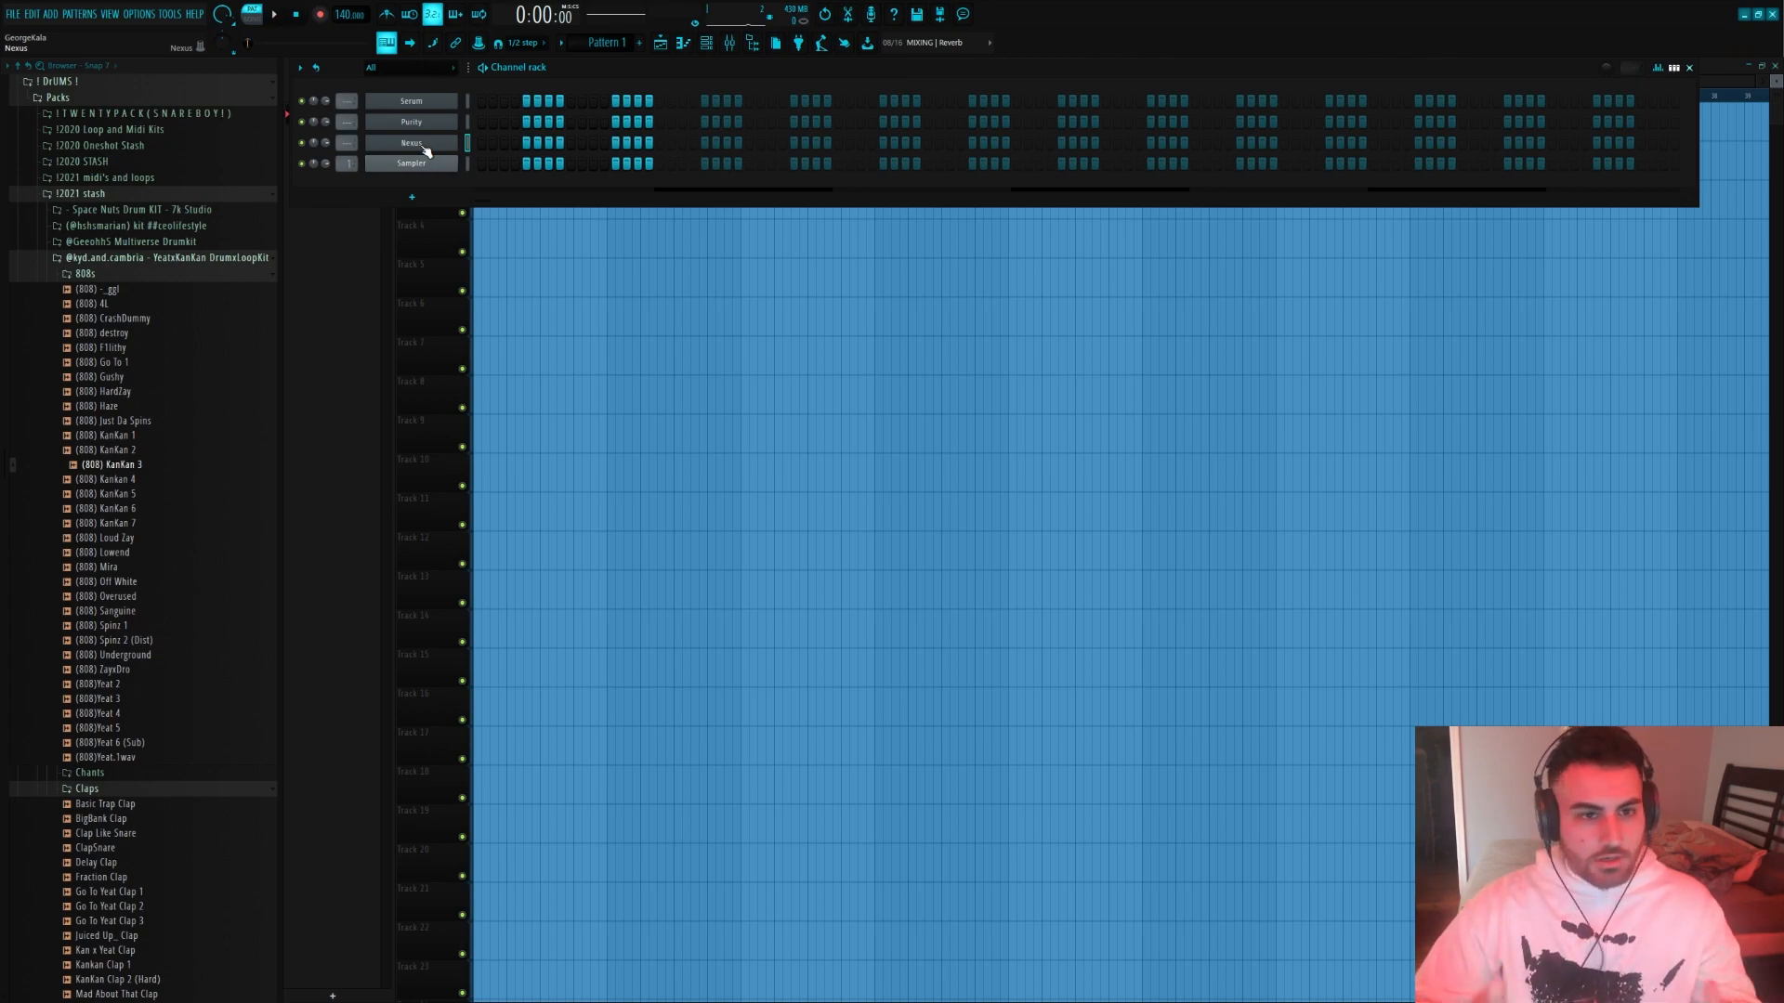
right_click(421, 146)
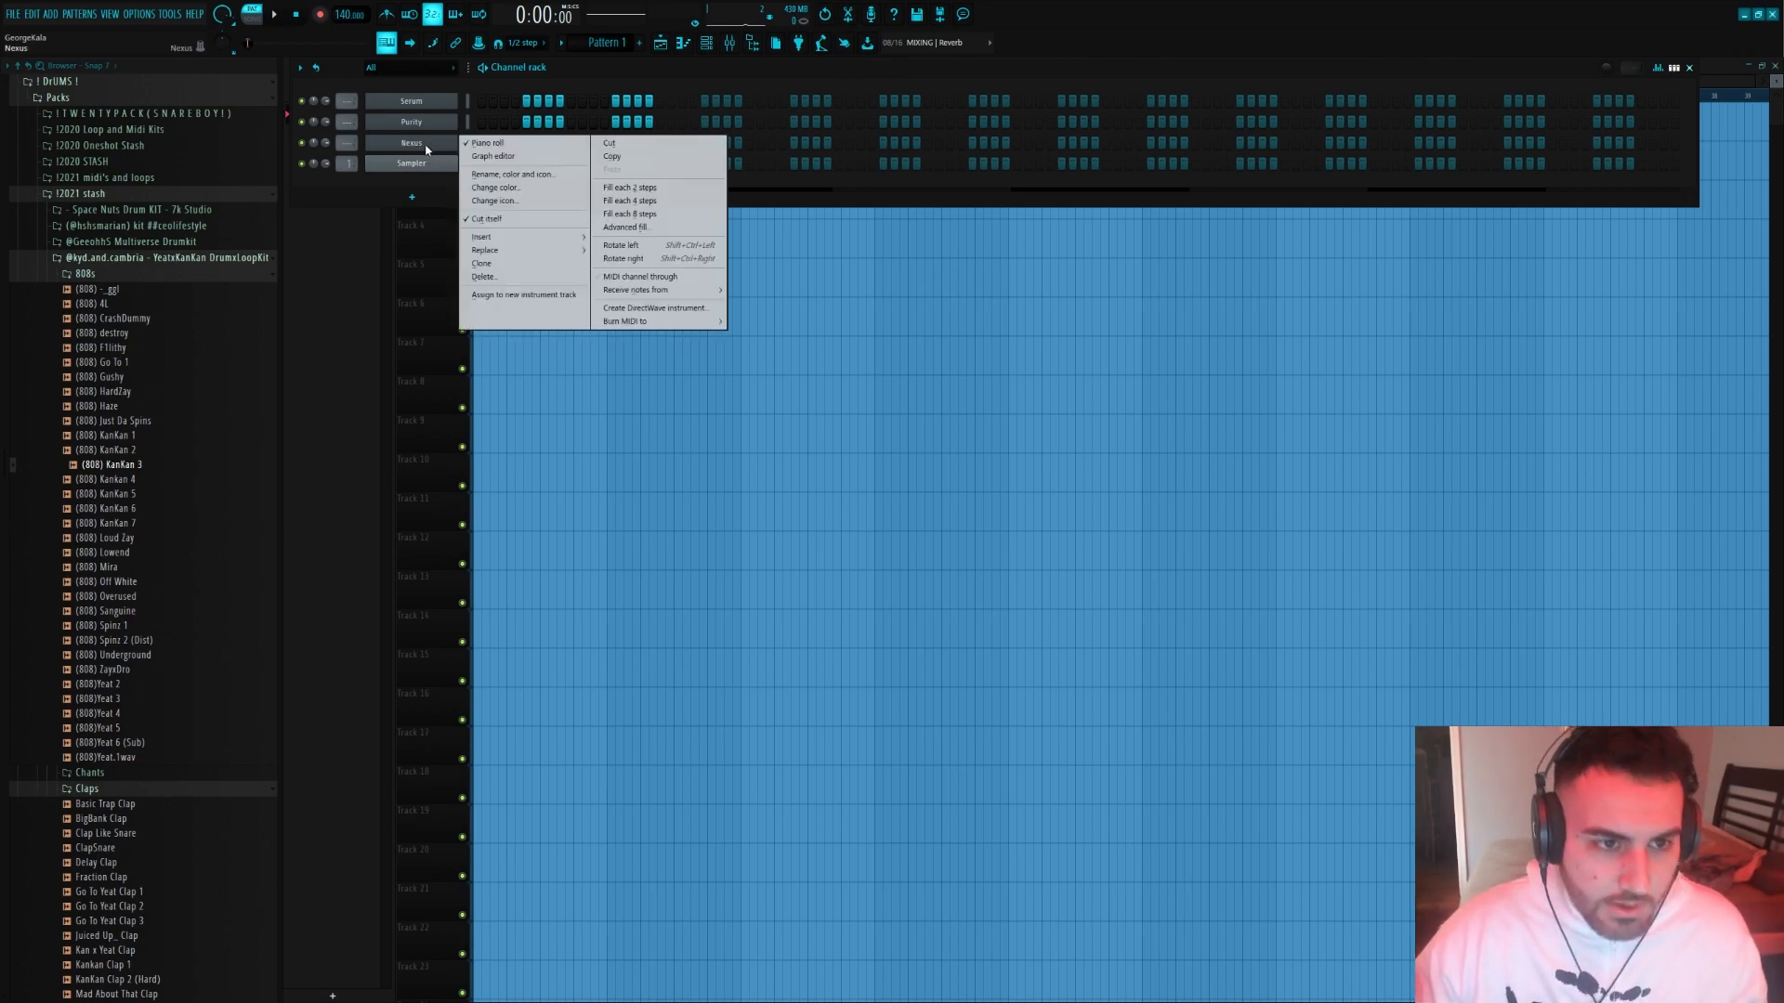
left_click(605, 105)
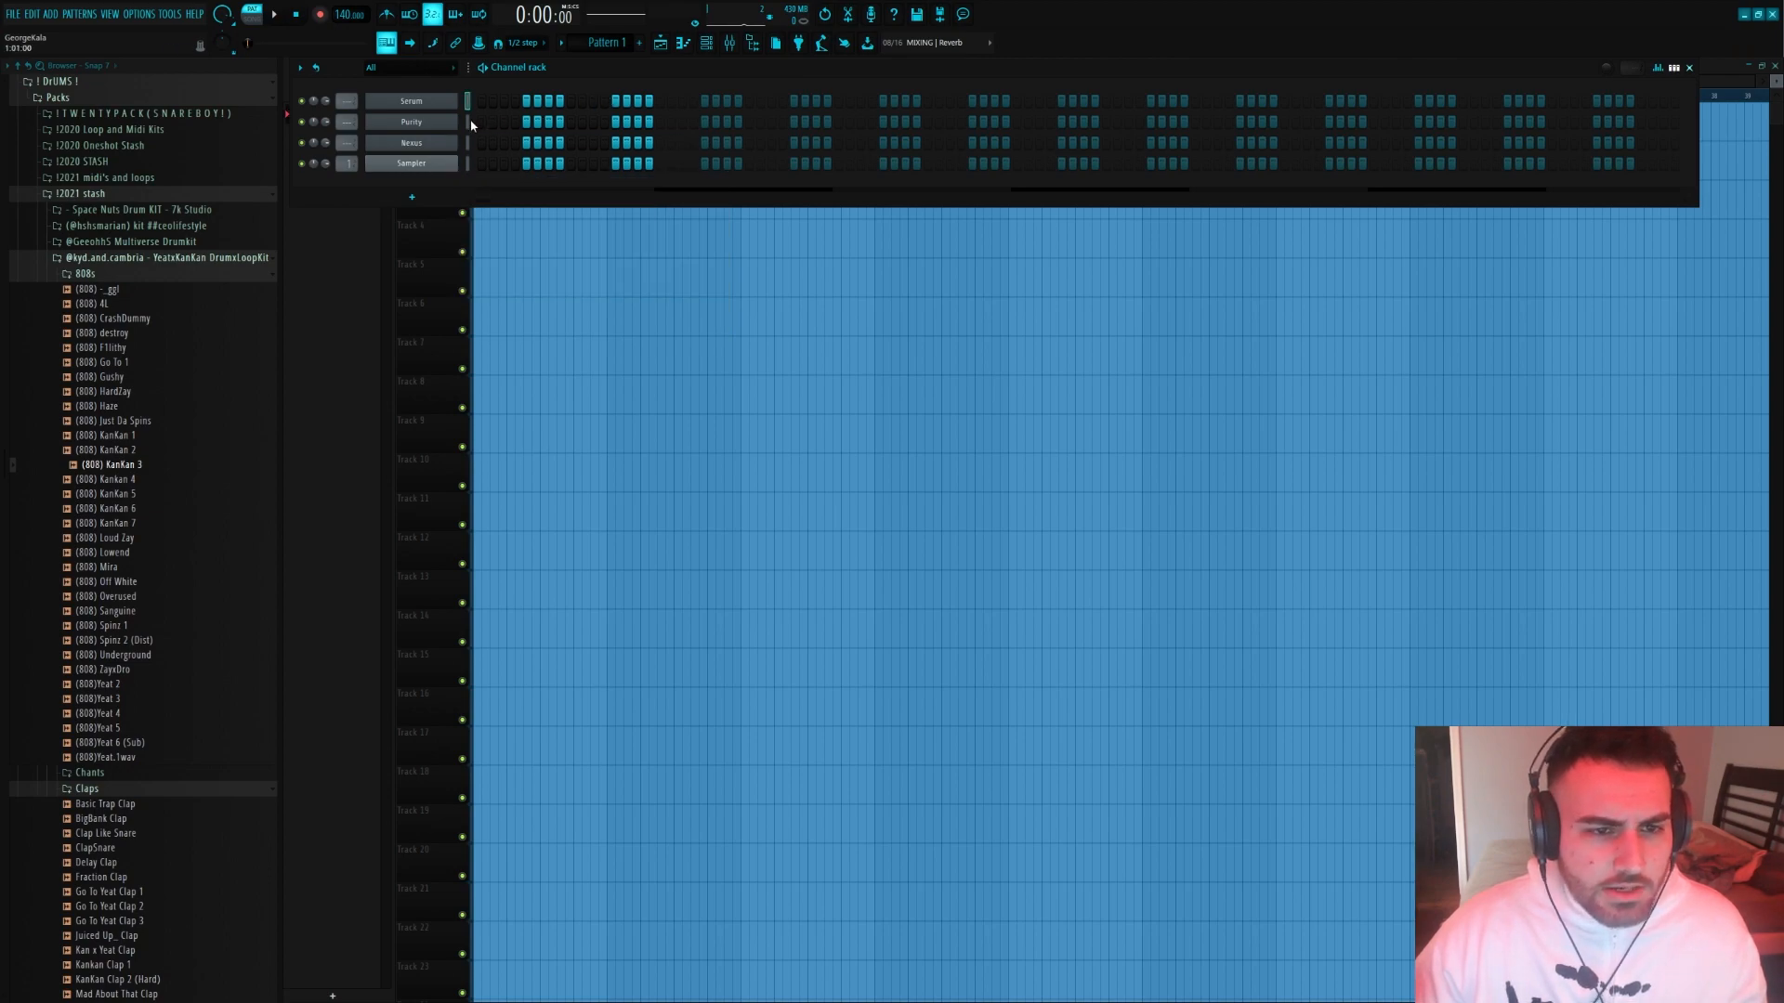
right_click(390, 147)
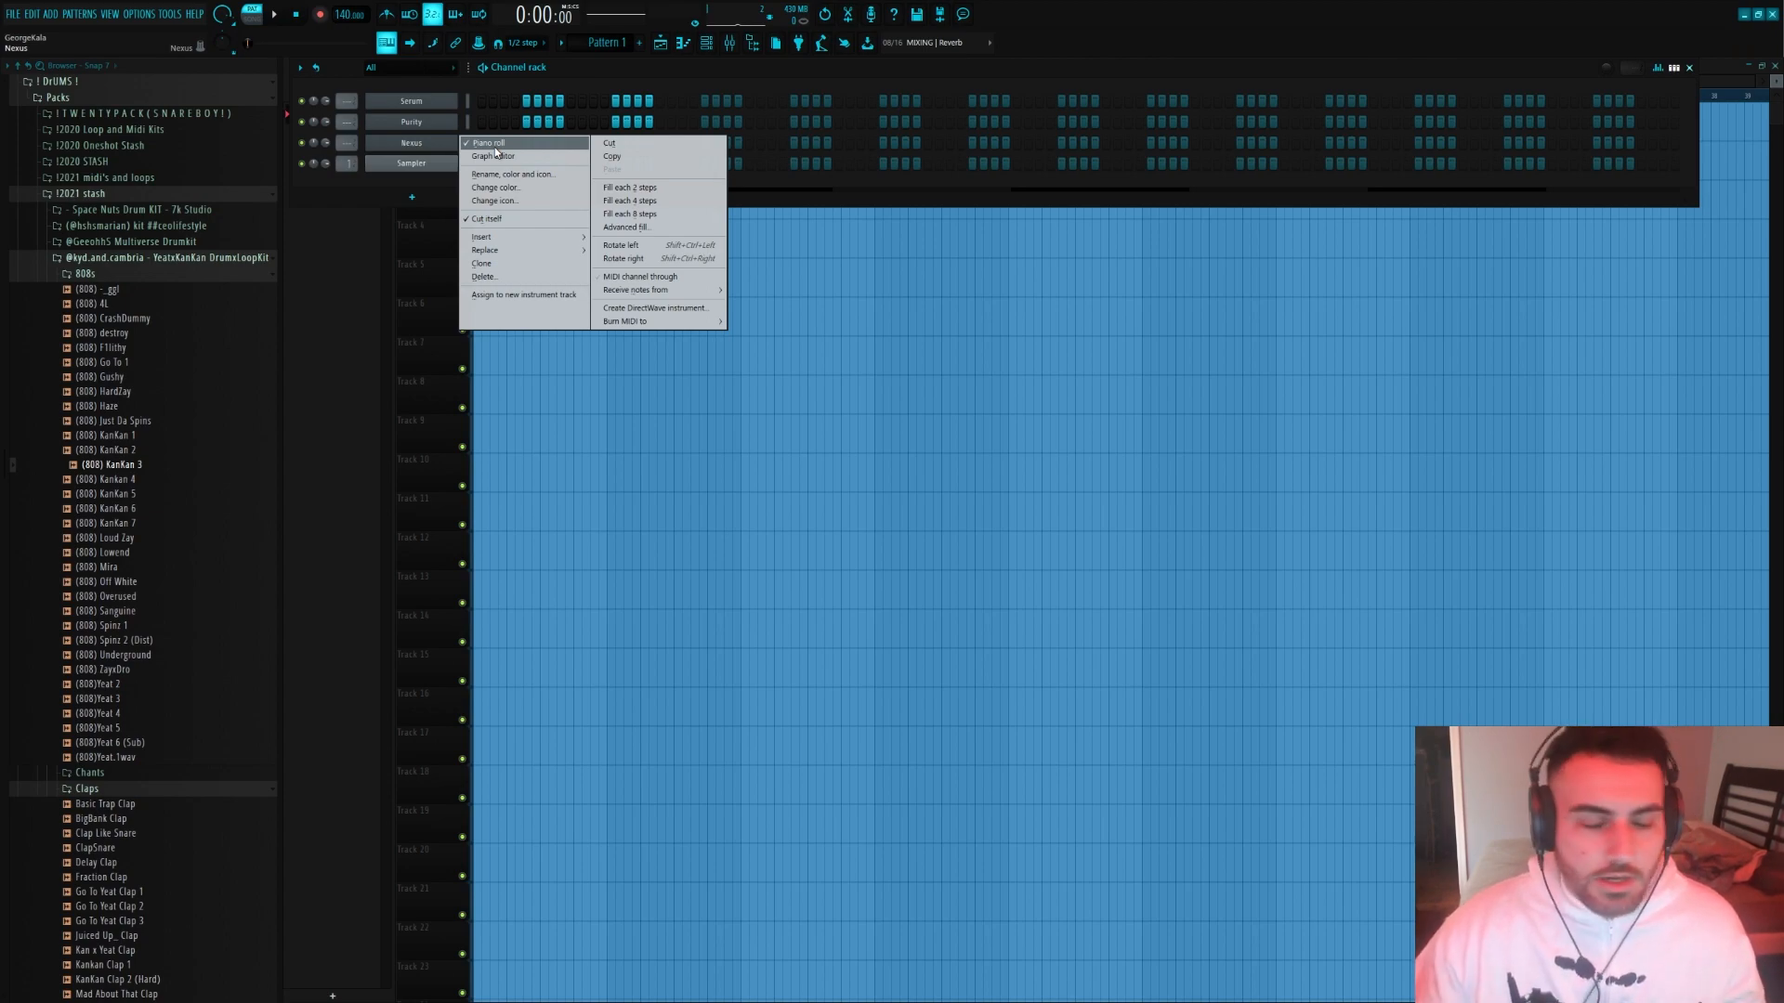
left_click(421, 153)
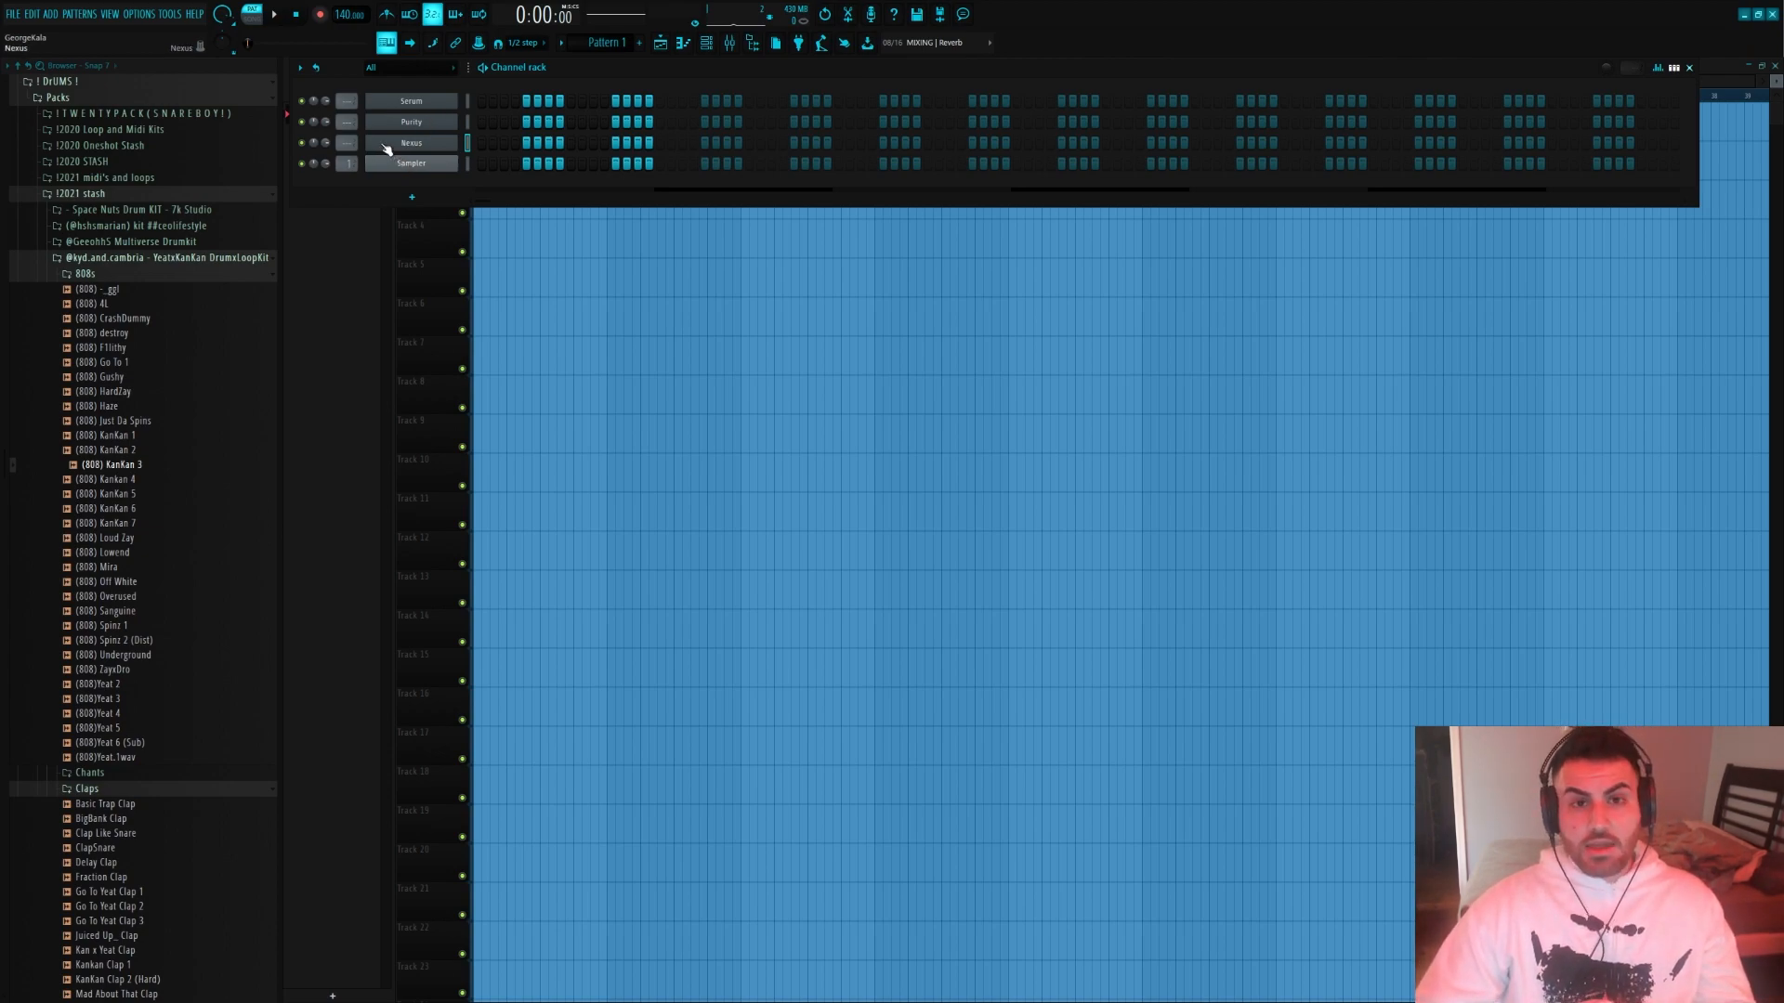
Insert an Orchestral instrument as a new channel in the channel rack
right_click(454, 142)
mouse_move(521, 237)
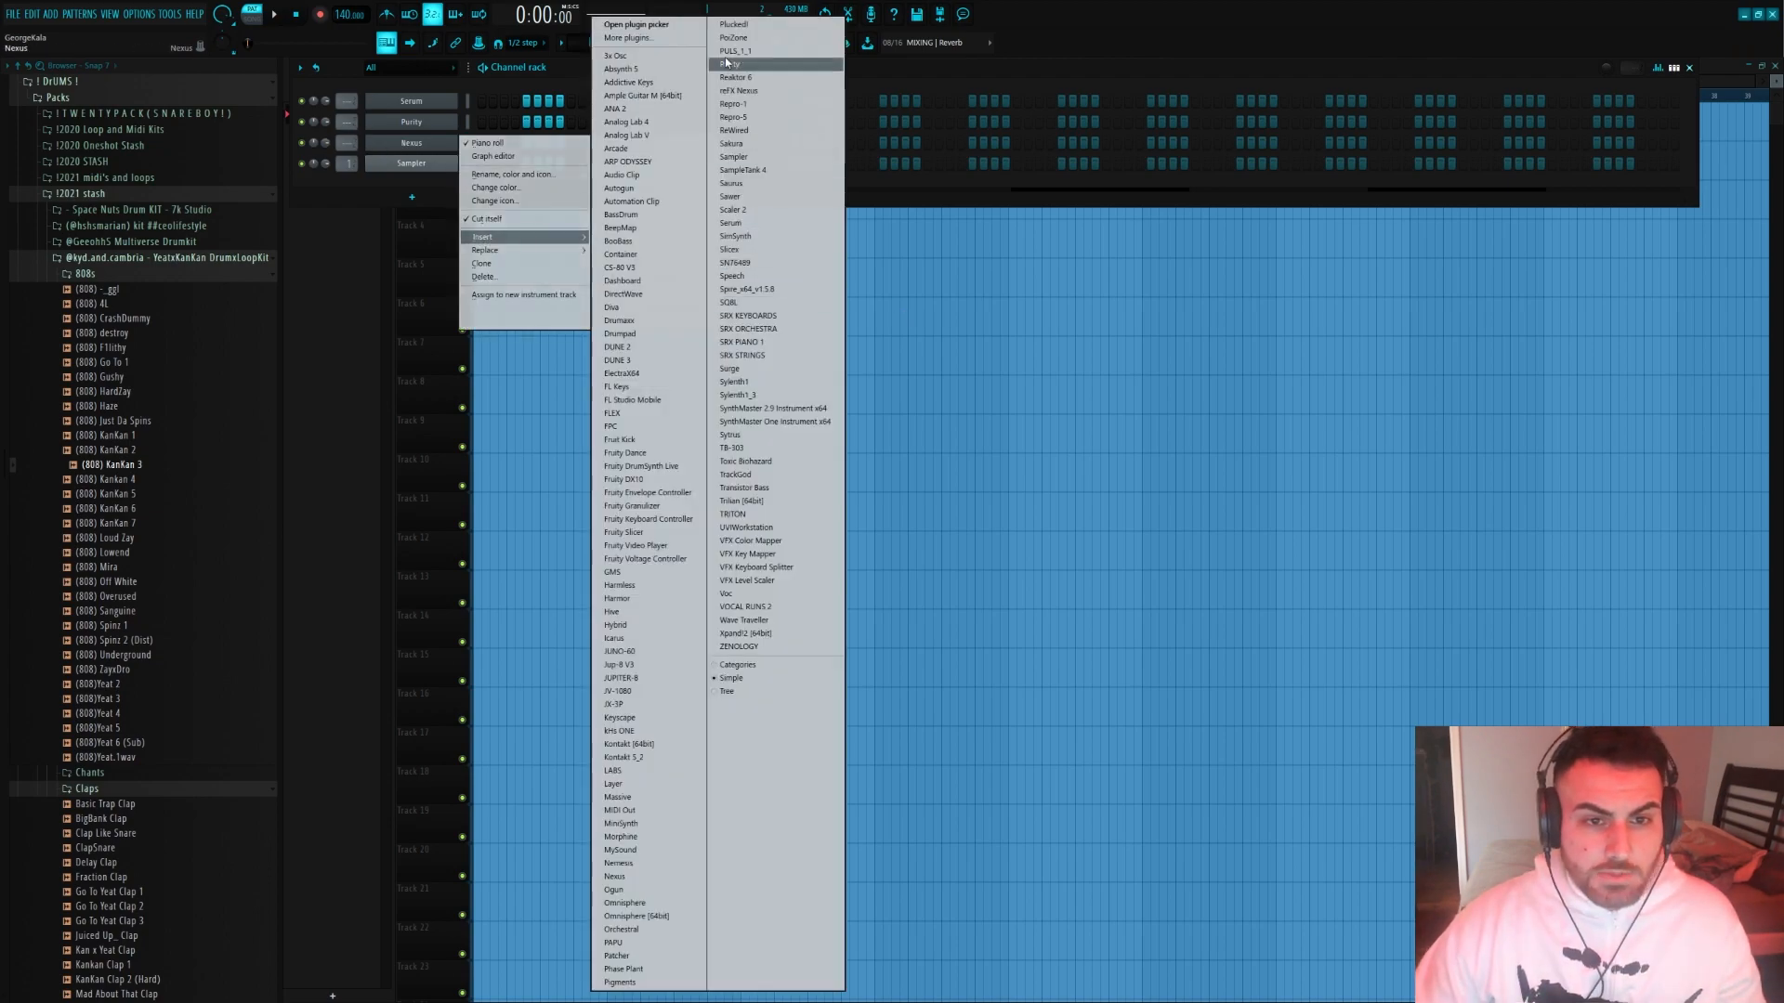
left_click(675, 932)
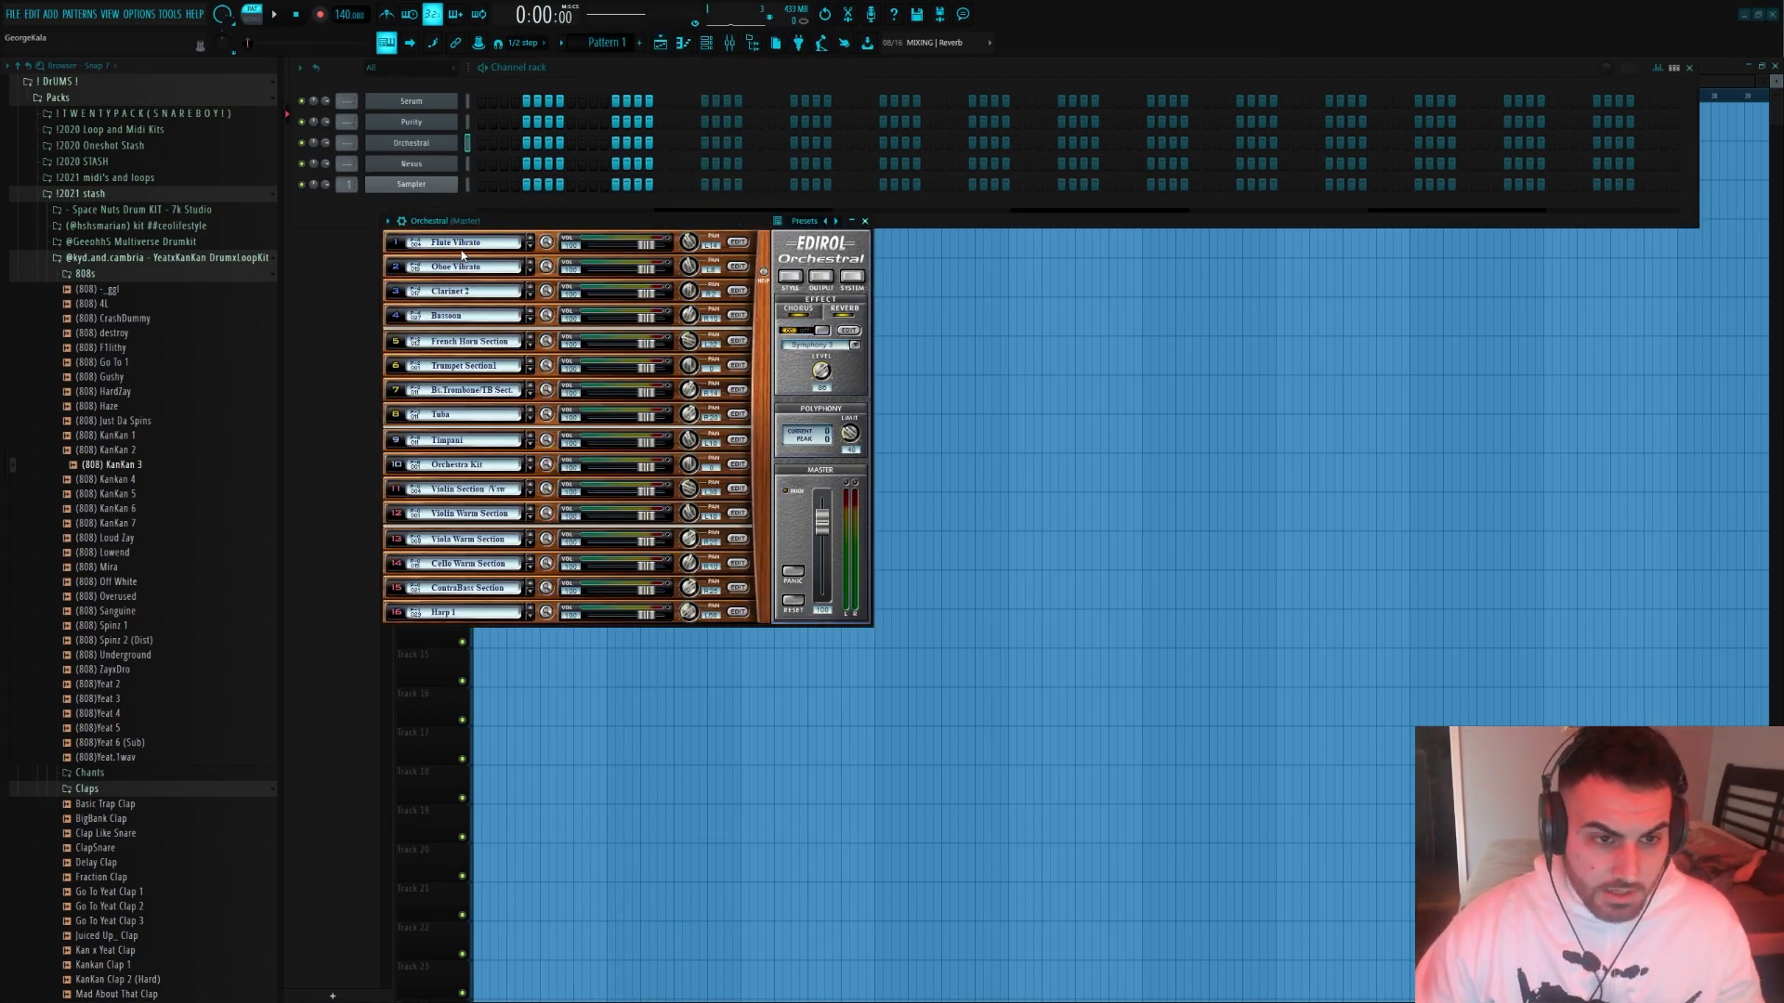
Browse the brass section patches available for the first part of the Orchestral instrument
left_click(464, 243)
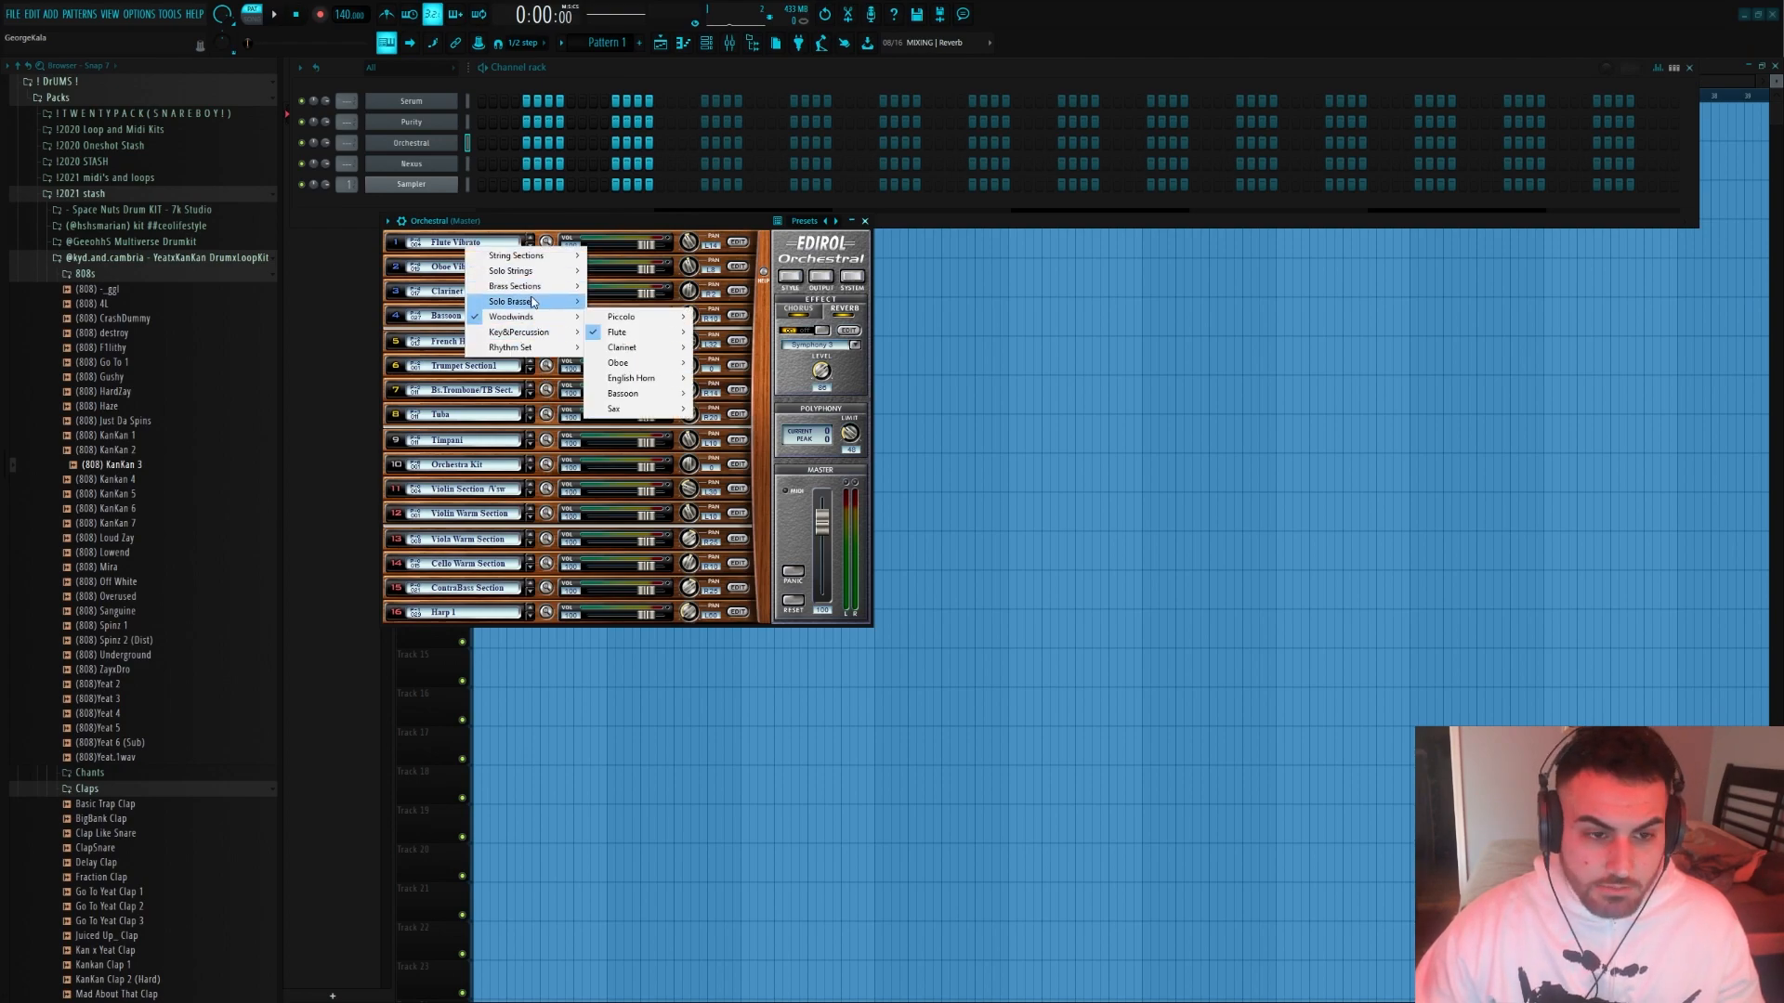
mouse_move(532, 288)
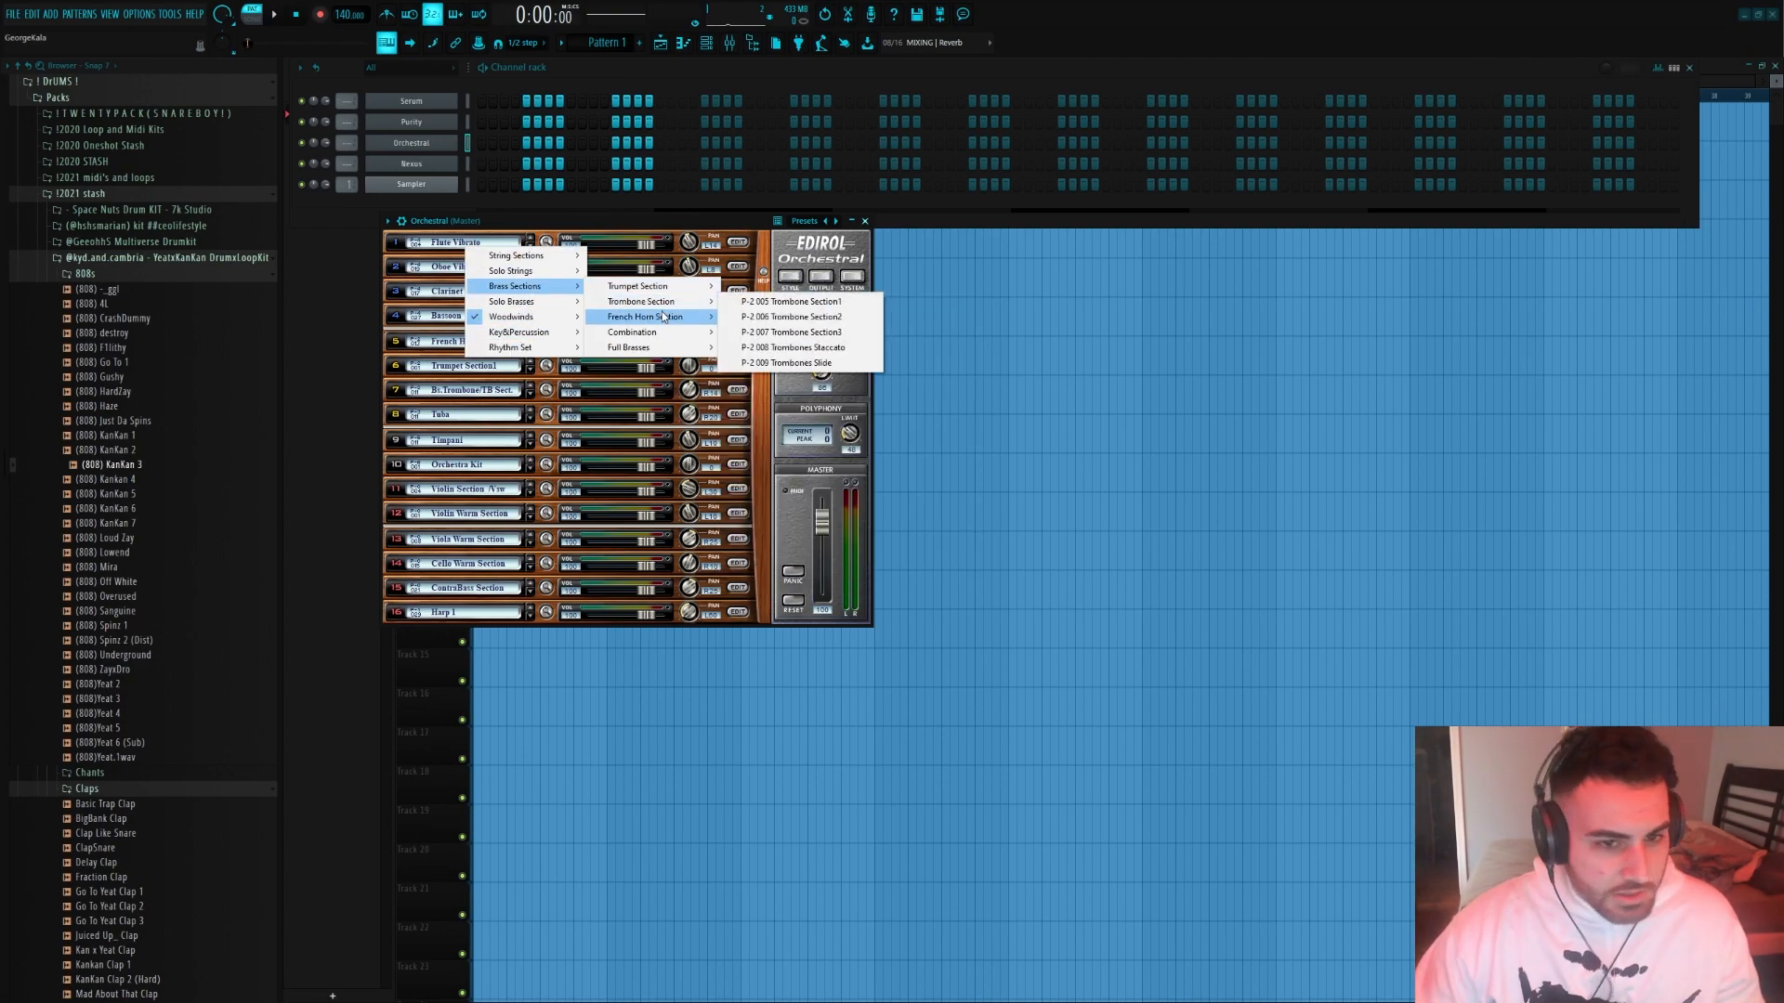
left_click(504, 128)
Audition the Butter Staccato preset in Nexus, and open the Nexus channel's piano roll
right_click(455, 159)
left_click(486, 163)
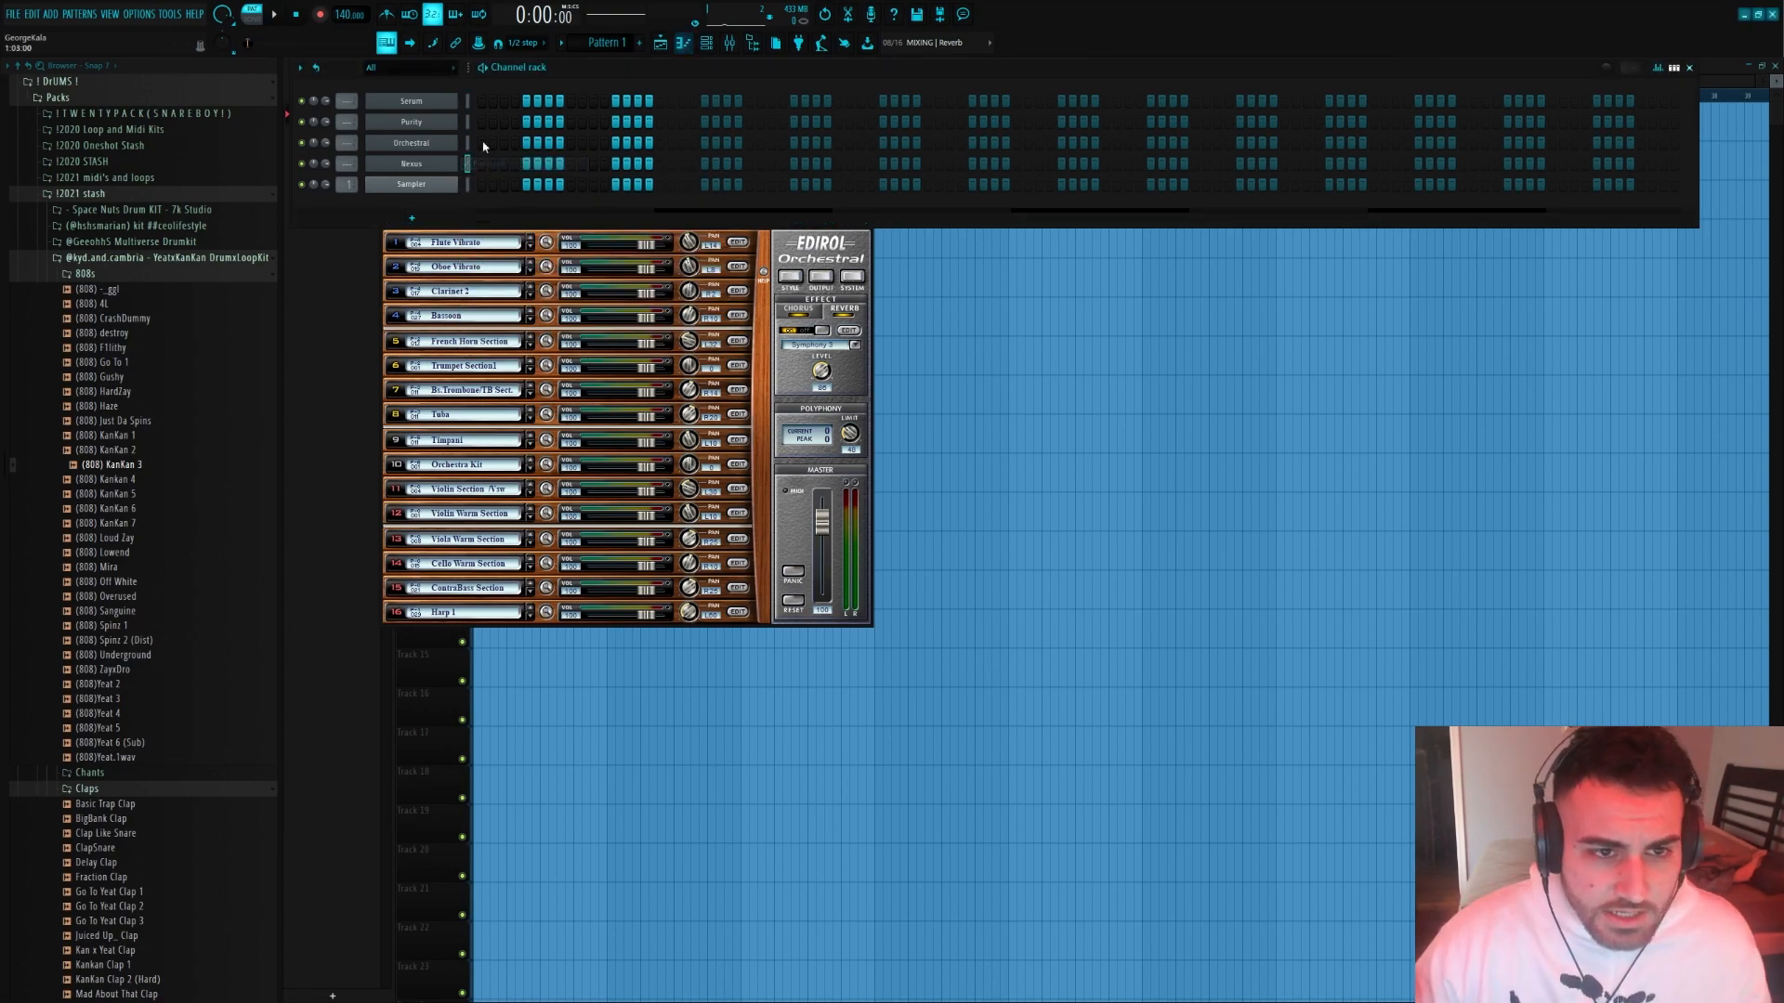
left_click(423, 164)
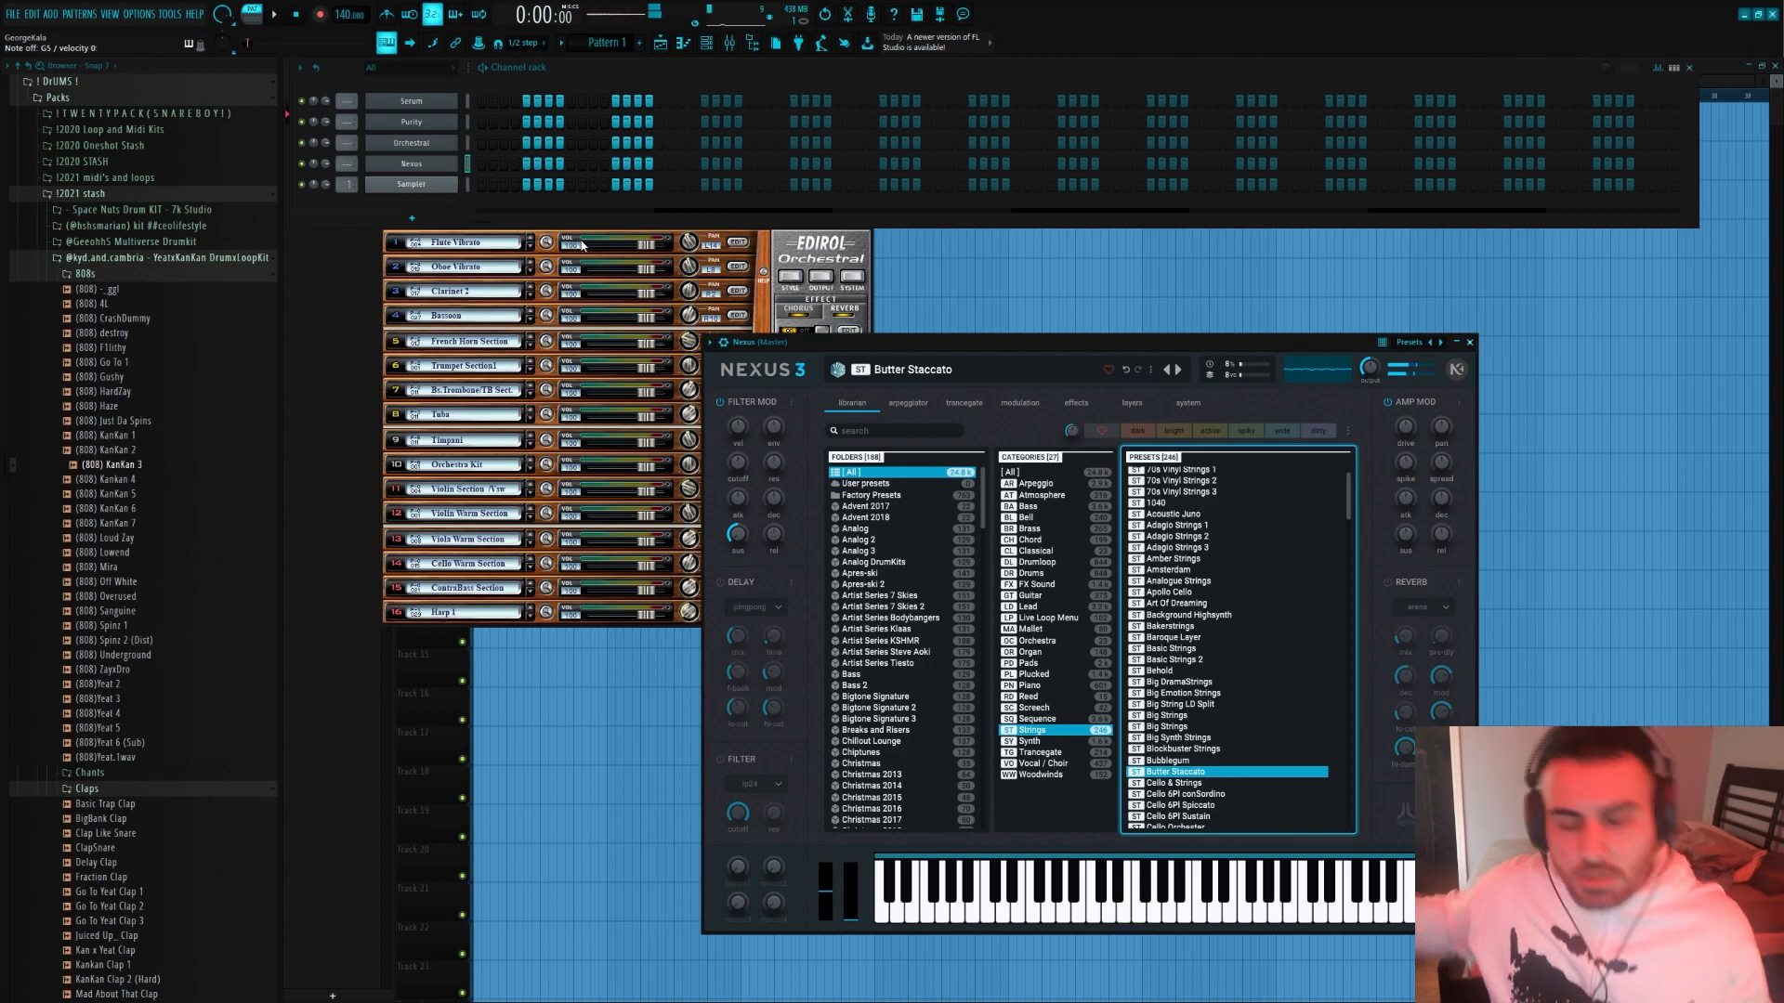
right_click(455, 159)
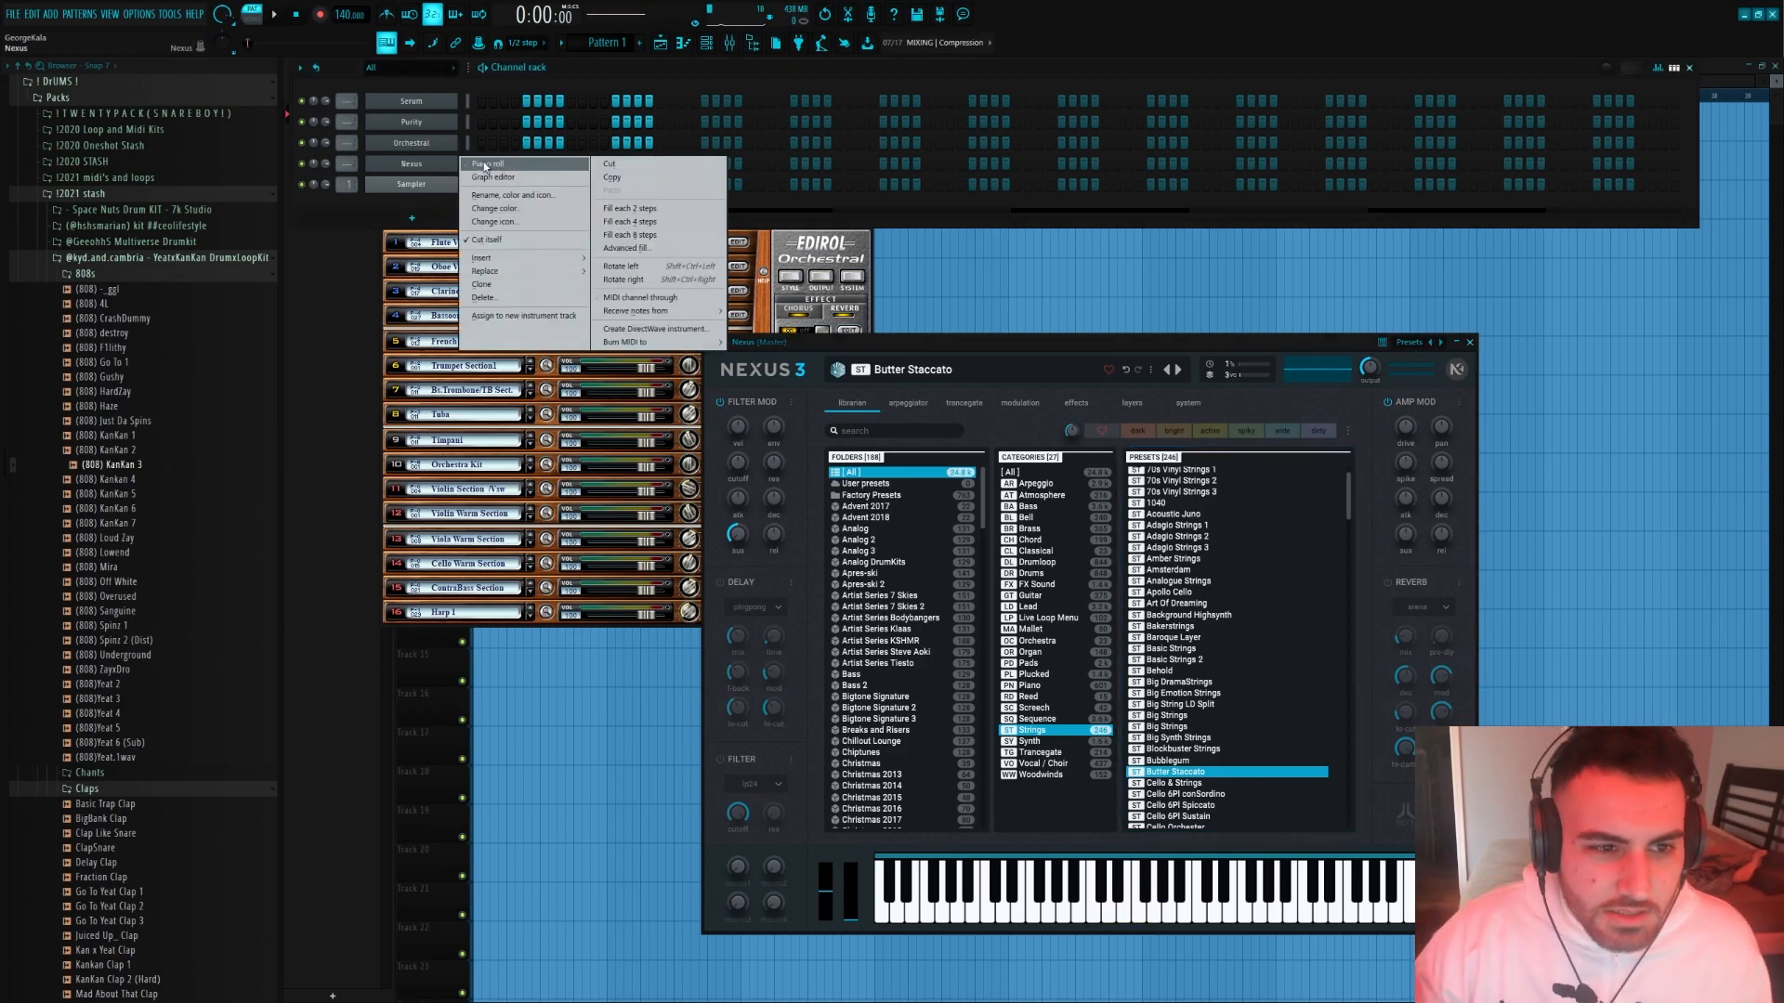
left_click(485, 165)
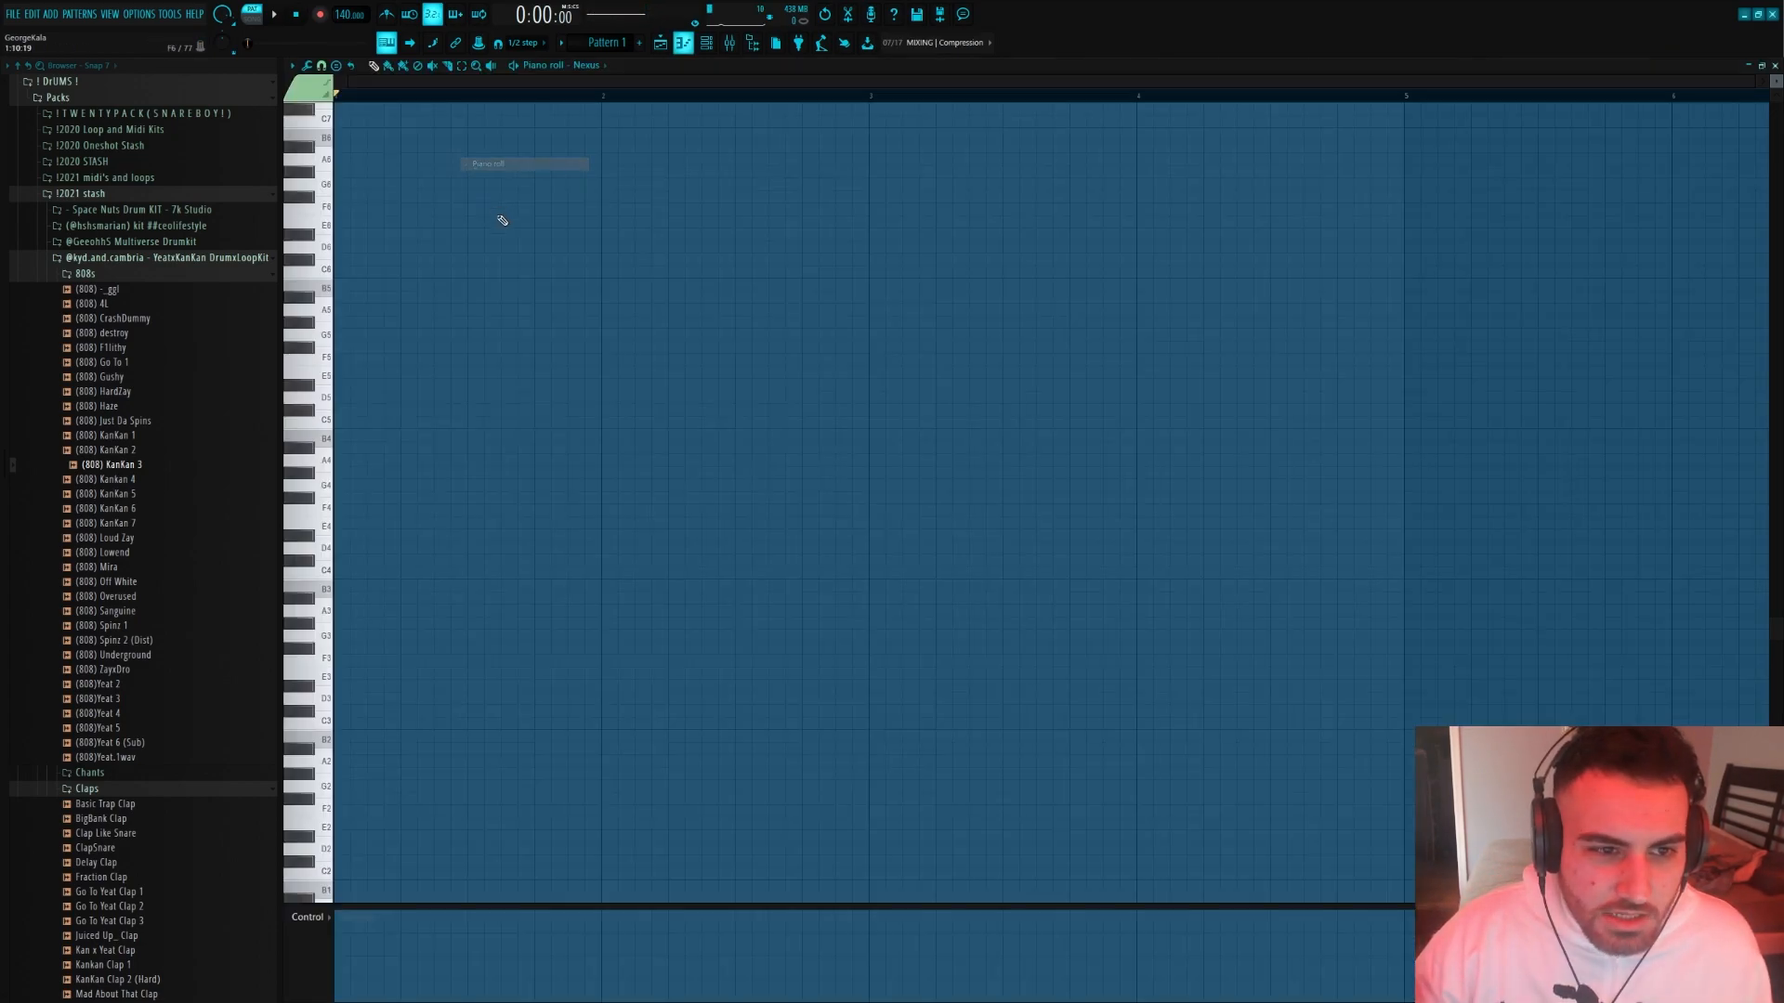
Place a one-bar chord of D4, F4 and A4 at the start of bar 1
left_click(341, 548)
left_click(344, 510)
left_click(344, 460)
left_click_drag(336, 431, 356, 566)
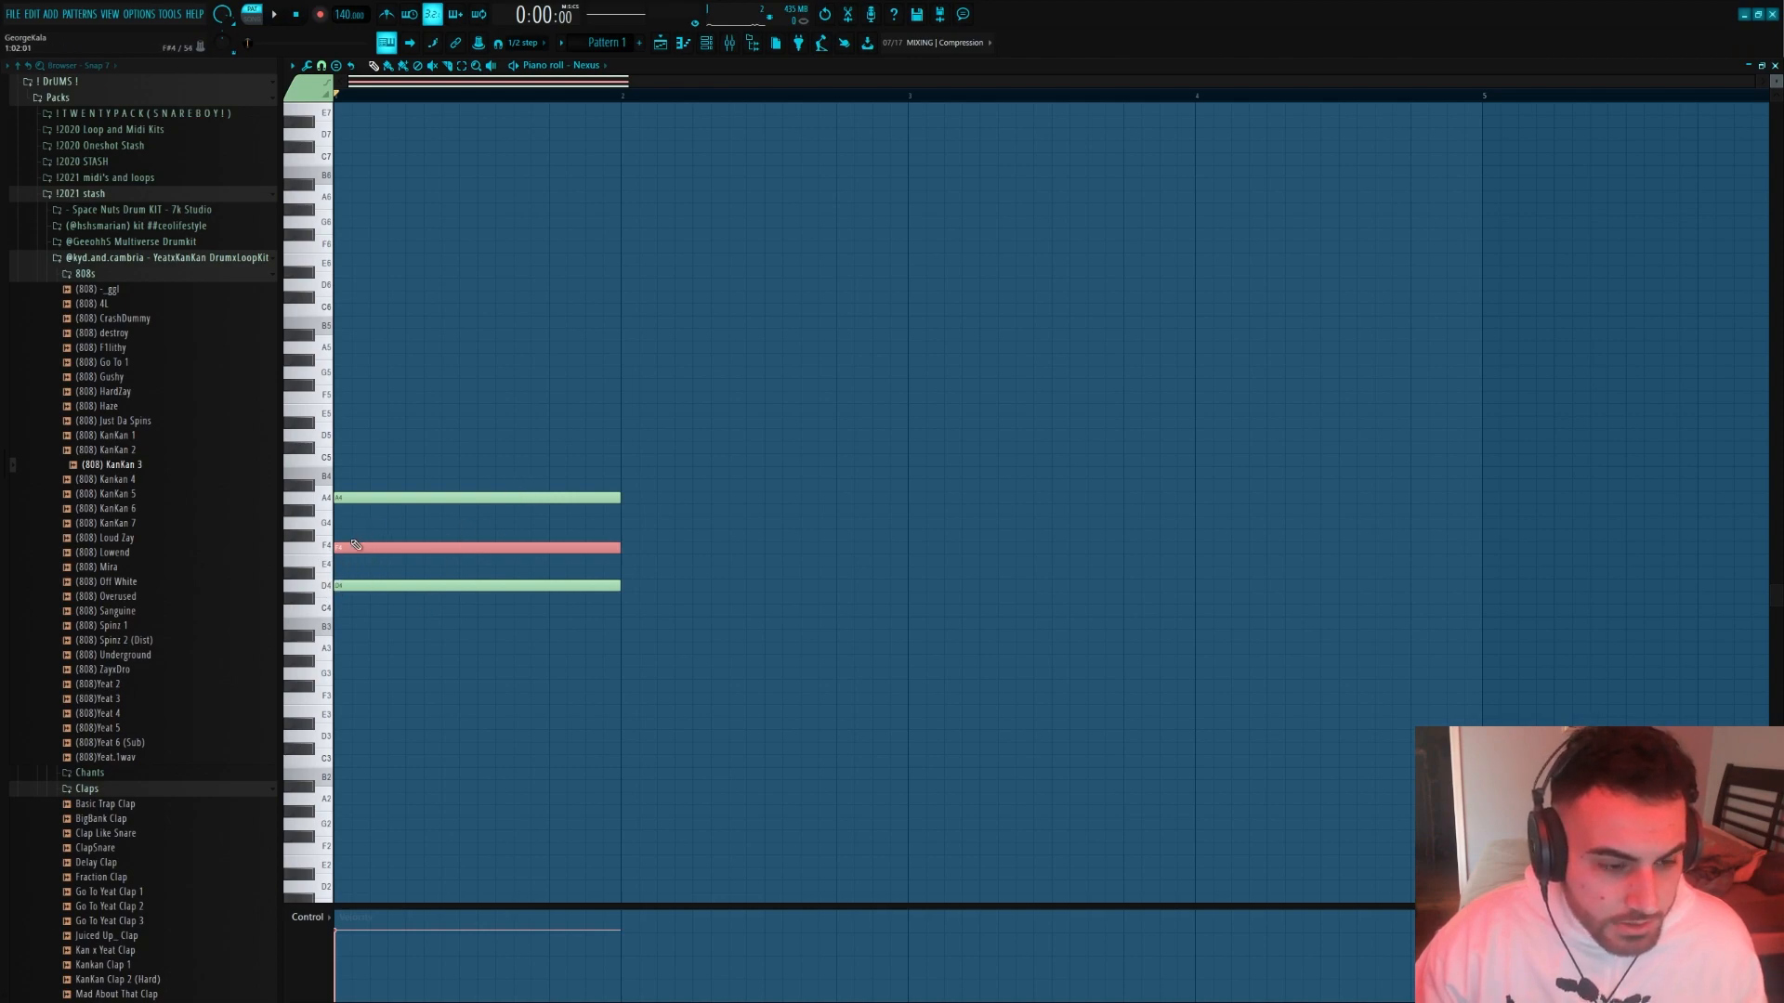
Raise the chord's F4 note by one octave to F5
left_click_drag(466, 552, 547, 562)
key("ctrl+Up")
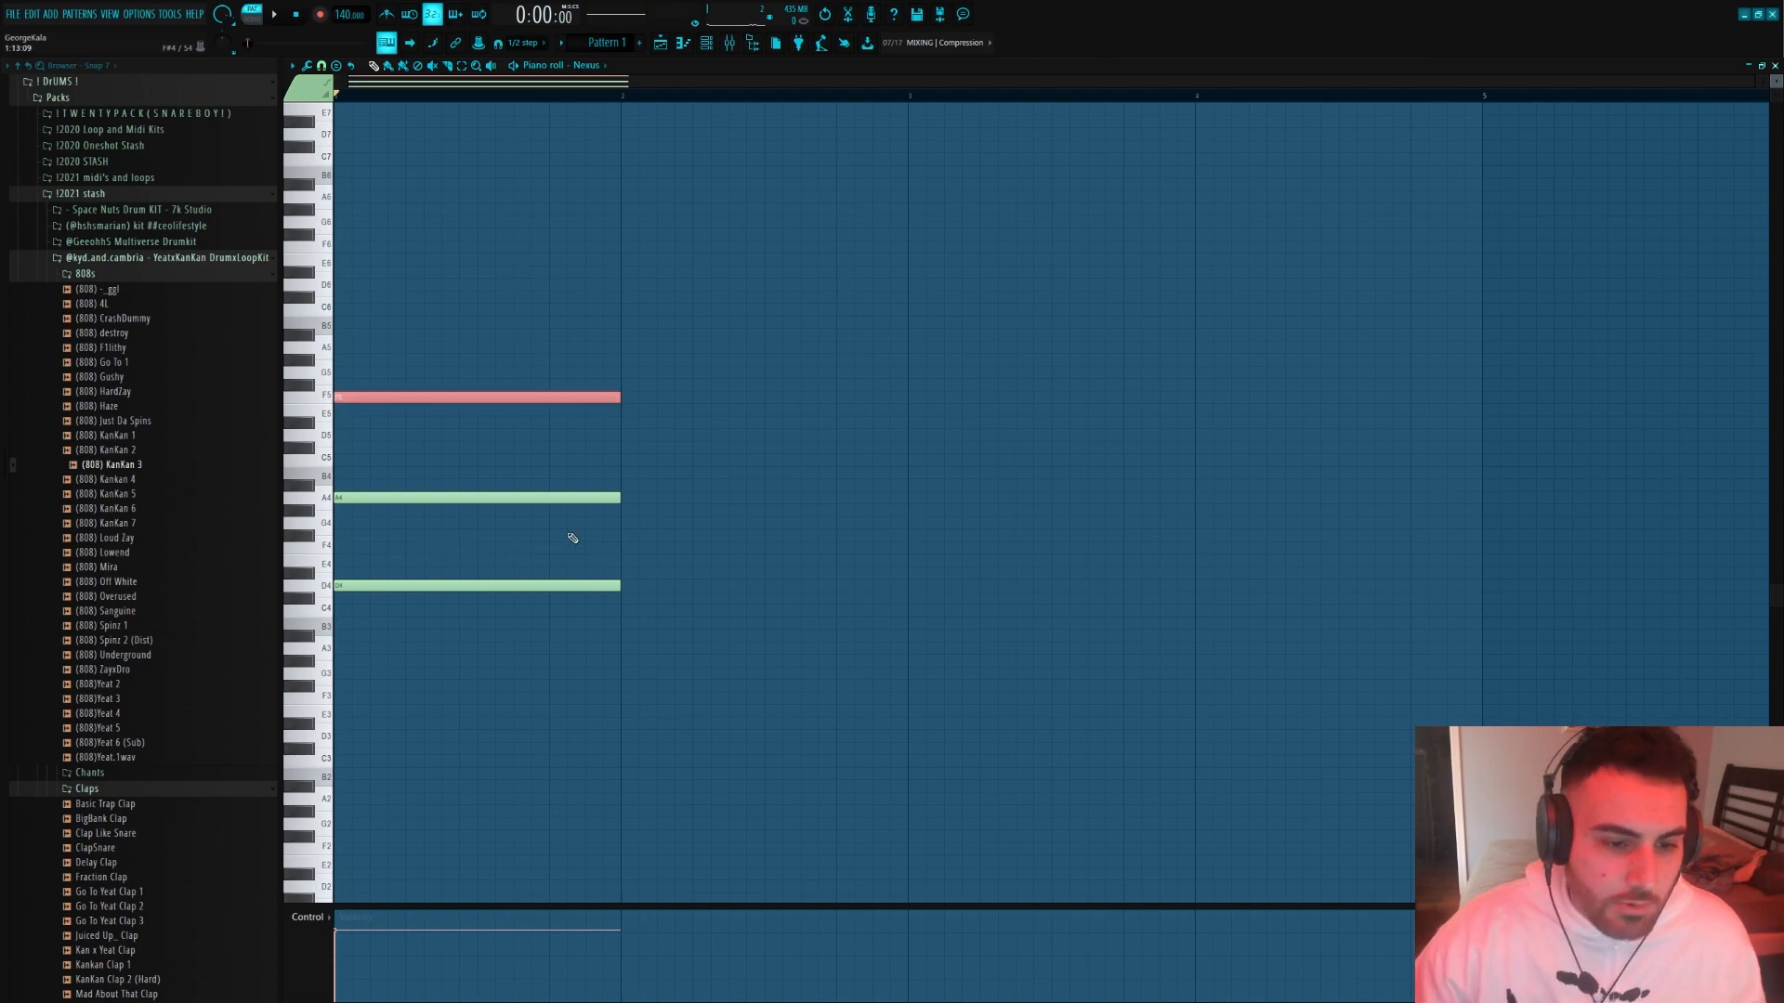
left_click(485, 643, "ctrl")
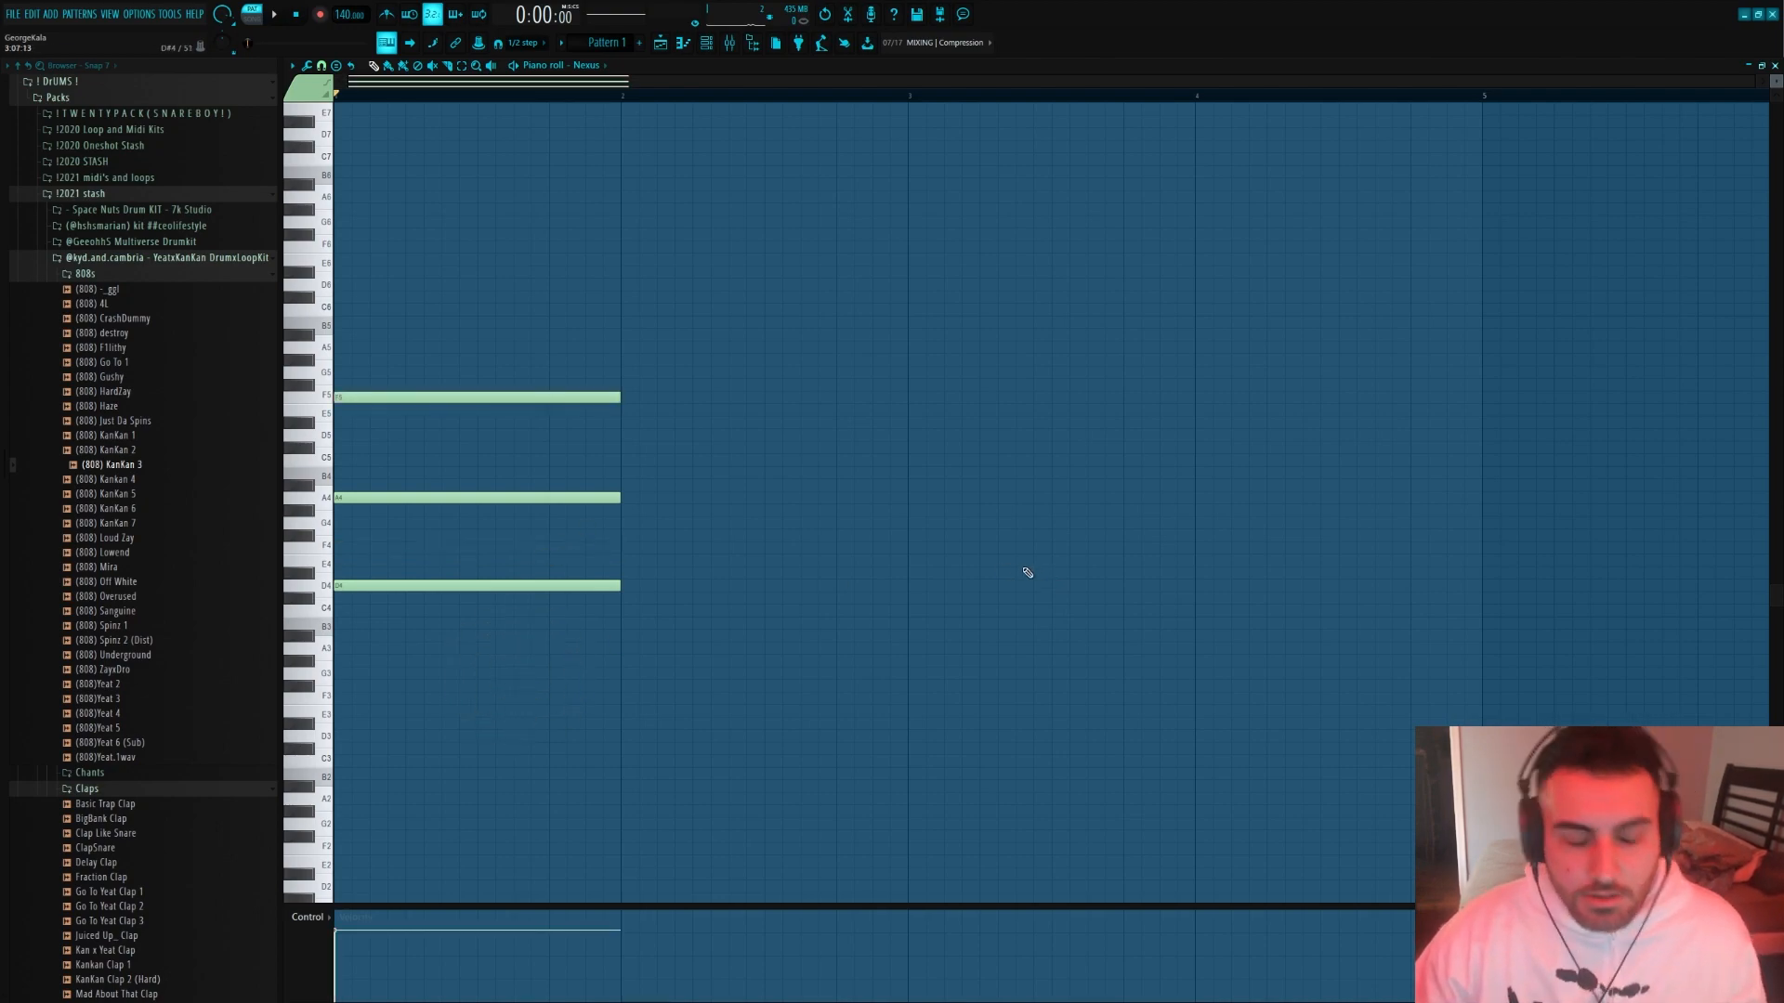
Play back the bar 1 chord and sound piano keys around A5 to look for melody notes
scroll(633, 570, "down", 2)
scroll(632, 570, "up", 4)
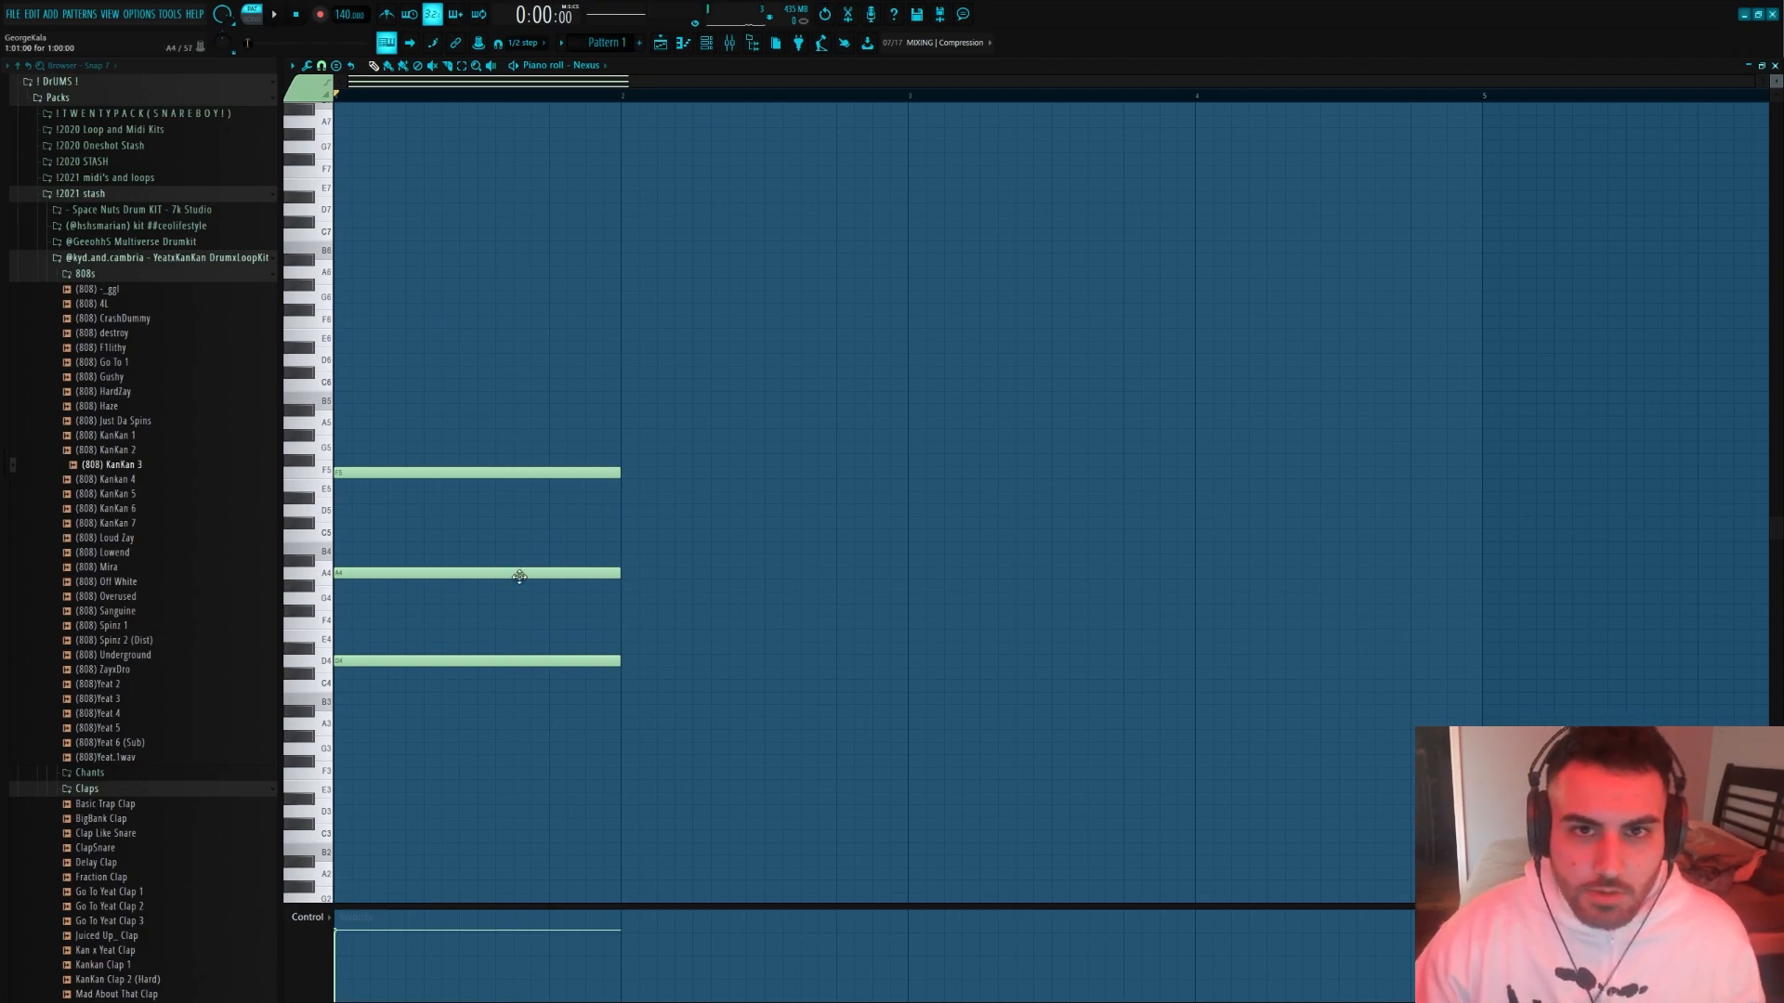
scroll(490, 542, "up", 1)
scroll(473, 527, "down", 1)
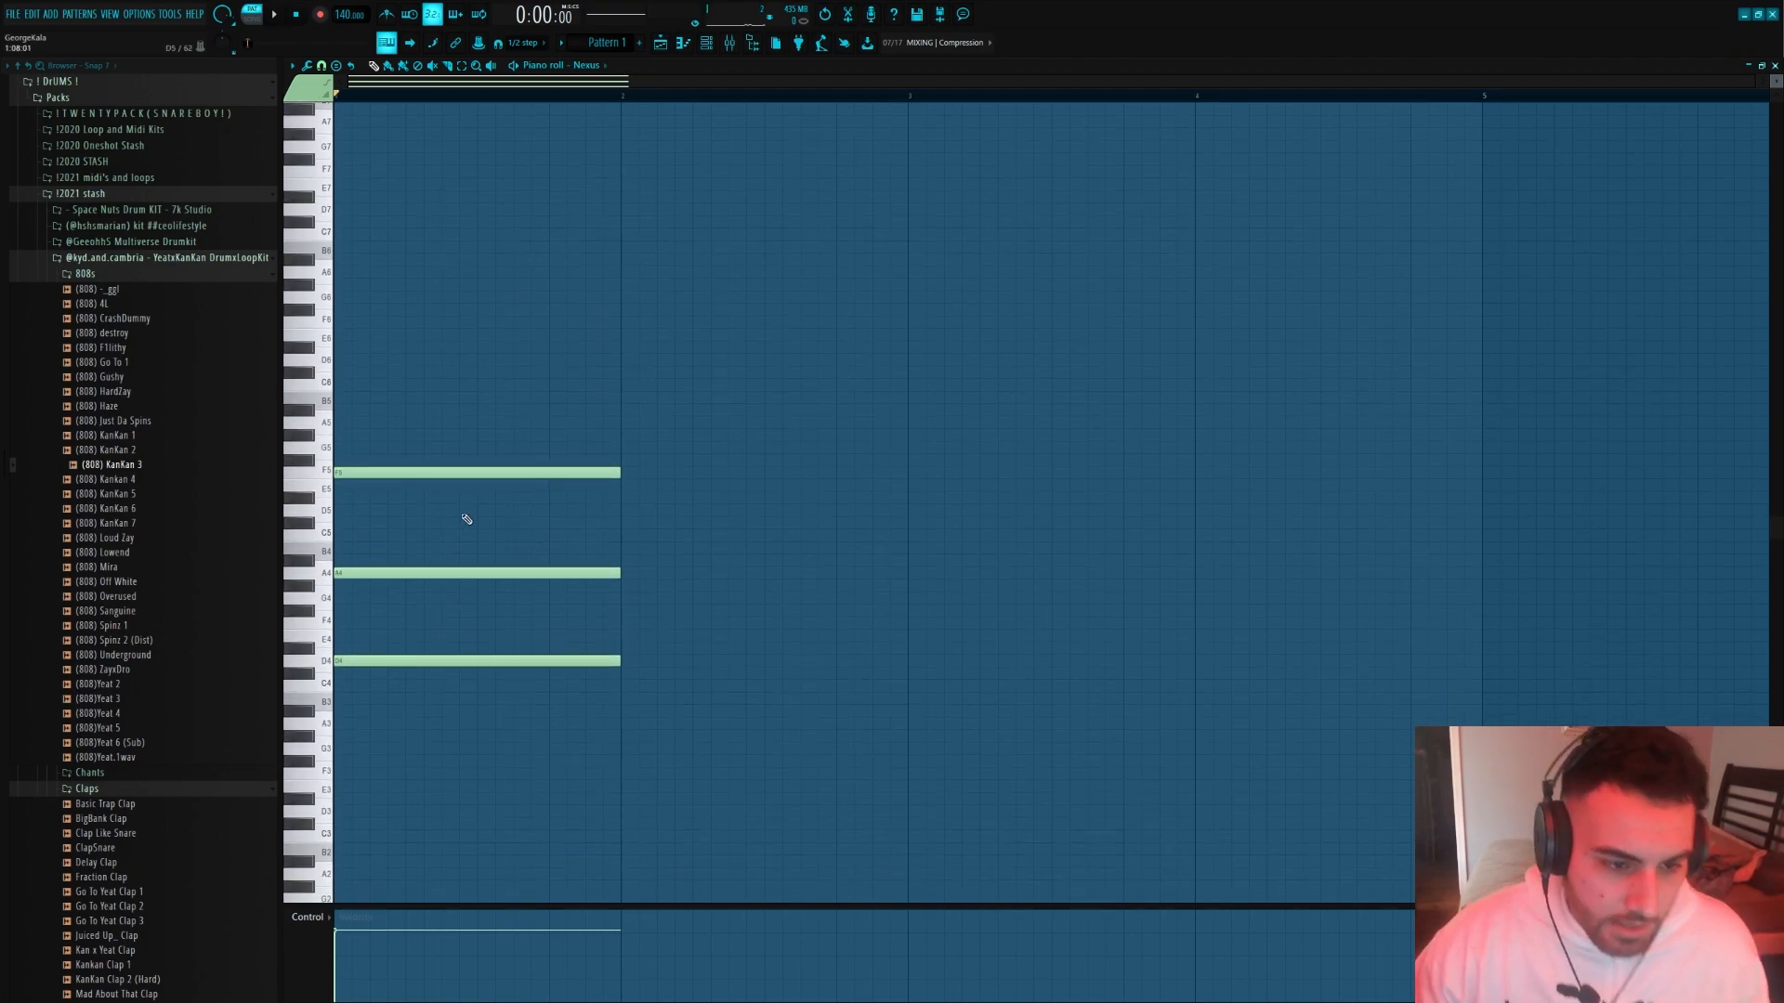
key("ctrl+a")
left_click(532, 699, "ctrl")
key("space")
left_click(325, 405)
key("space")
key("space")
left_click(319, 423)
key("space")
key("space")
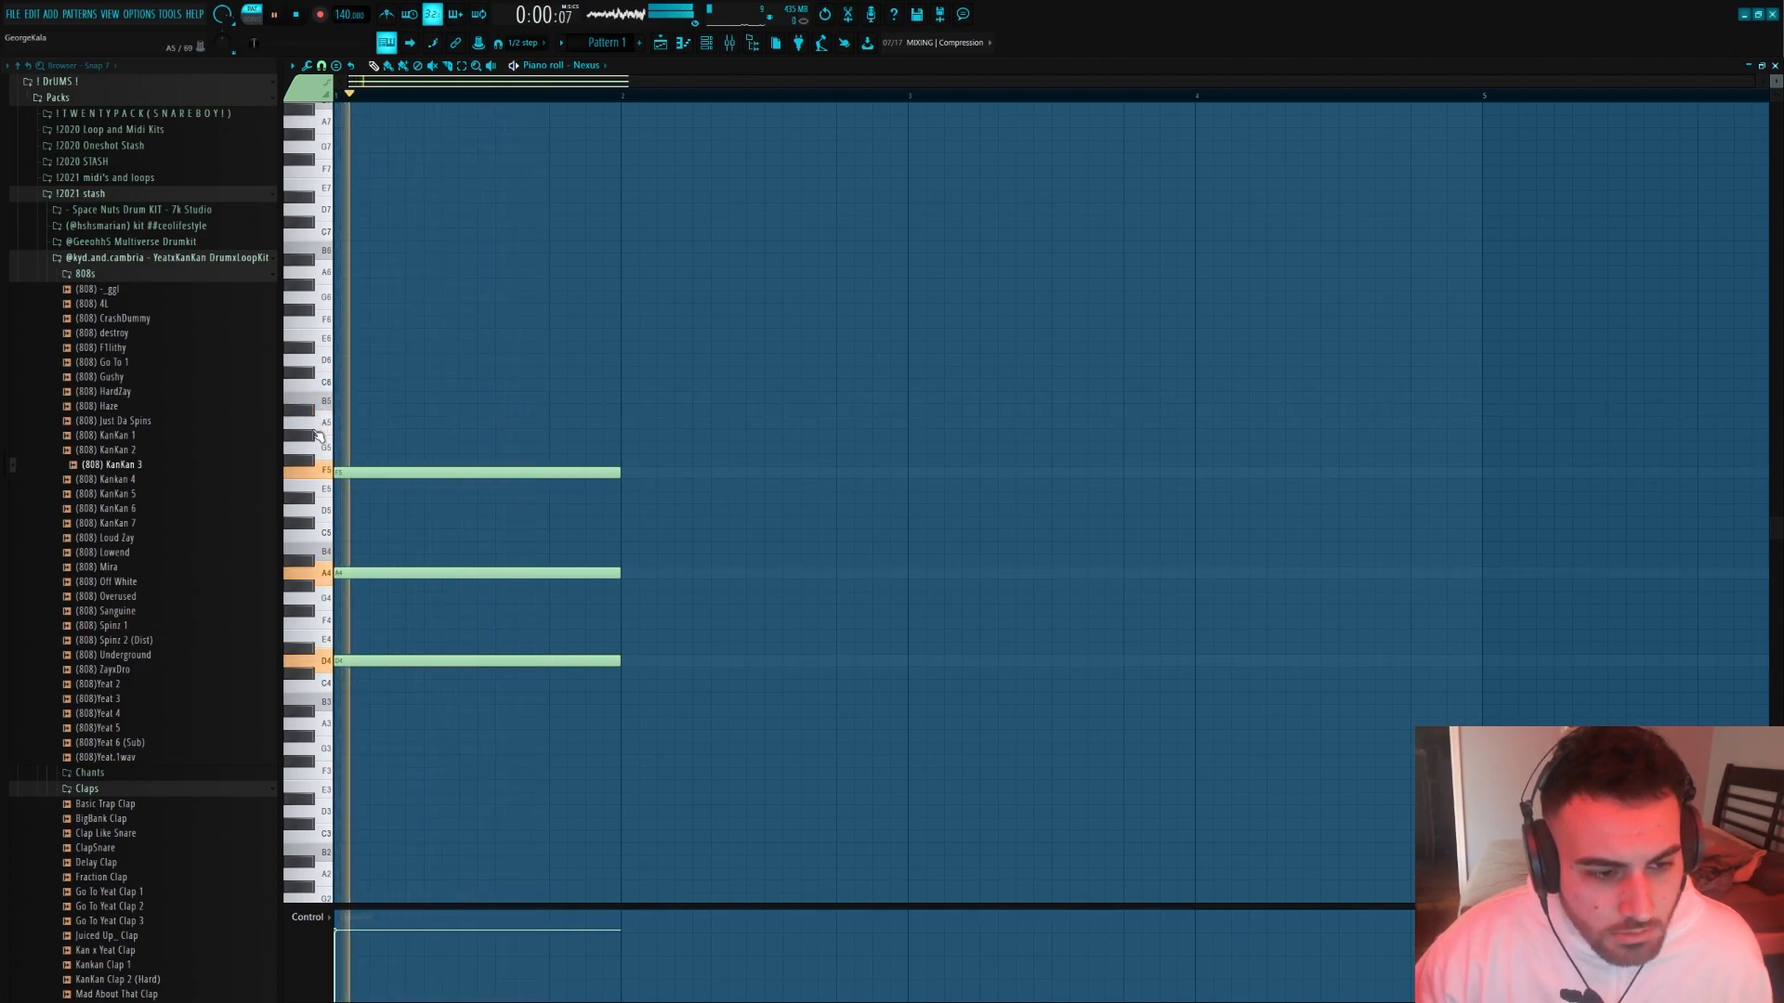
key("space")
key("space")
Add two-step melody notes A5, G5 and F5 from step 5 of bar 1, and shorten the held F5 to seven steps
left_click(409, 449)
right_click(596, 451)
left_click(389, 447)
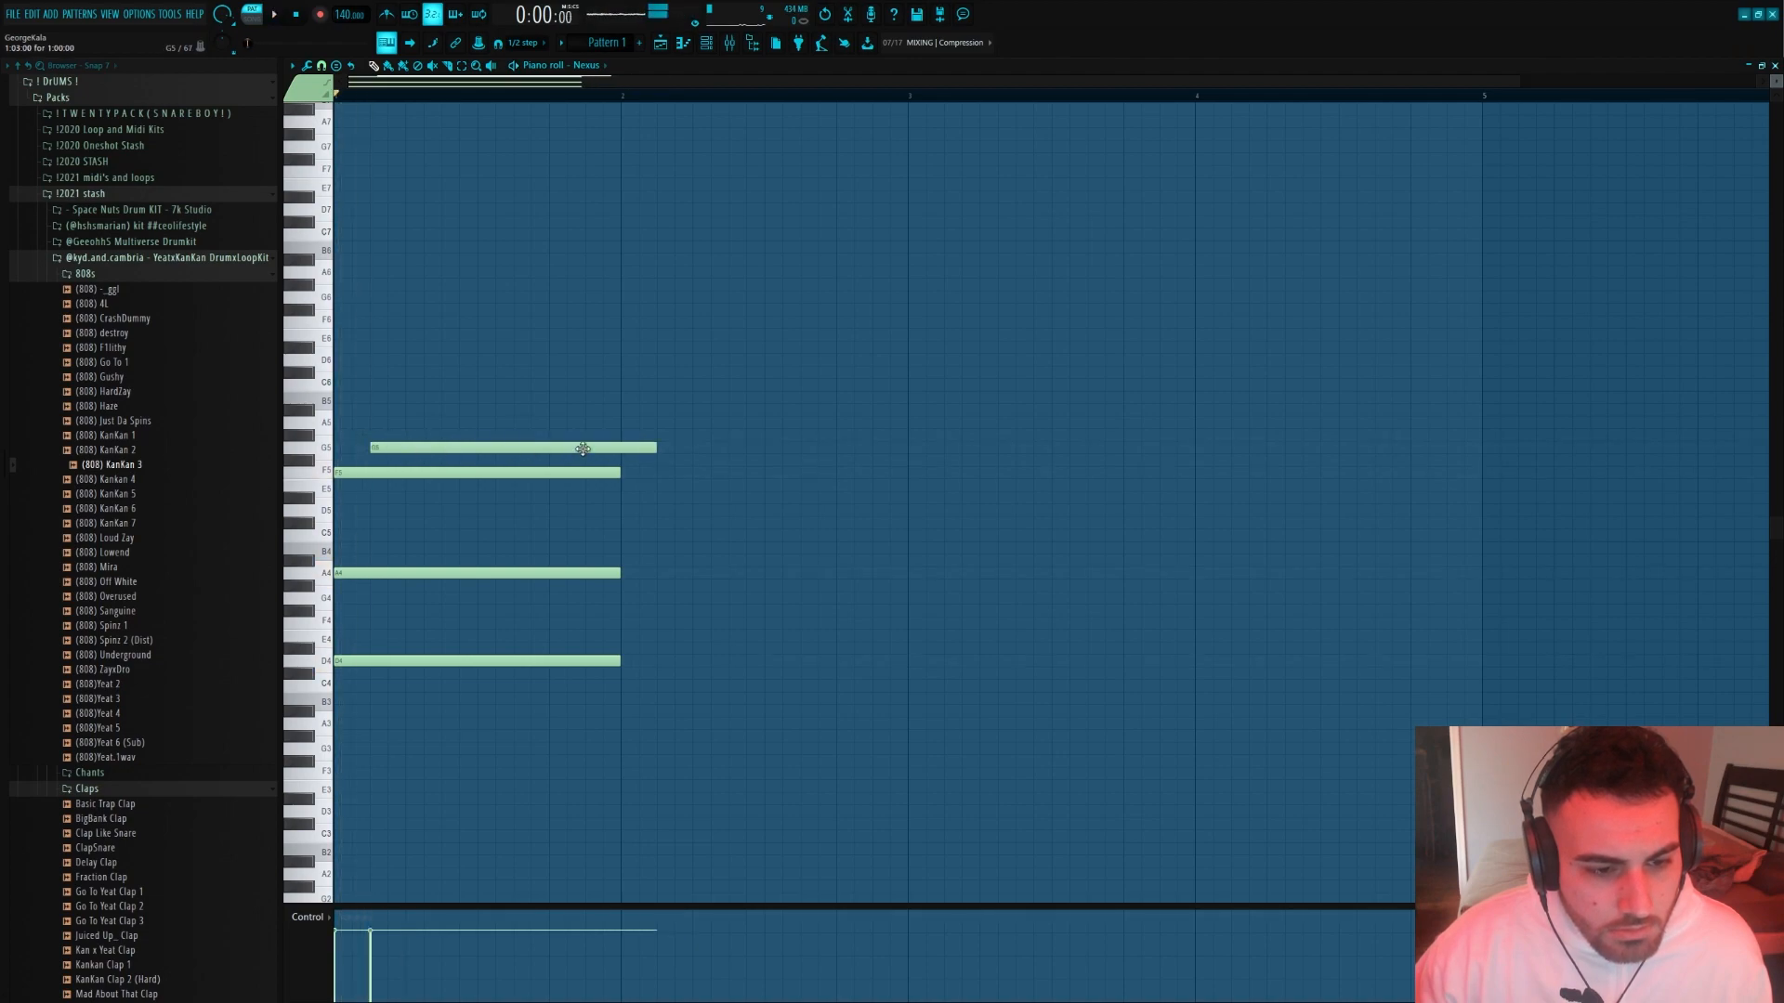
left_click_drag(652, 448, 417, 449)
right_click(383, 449)
left_click(372, 424)
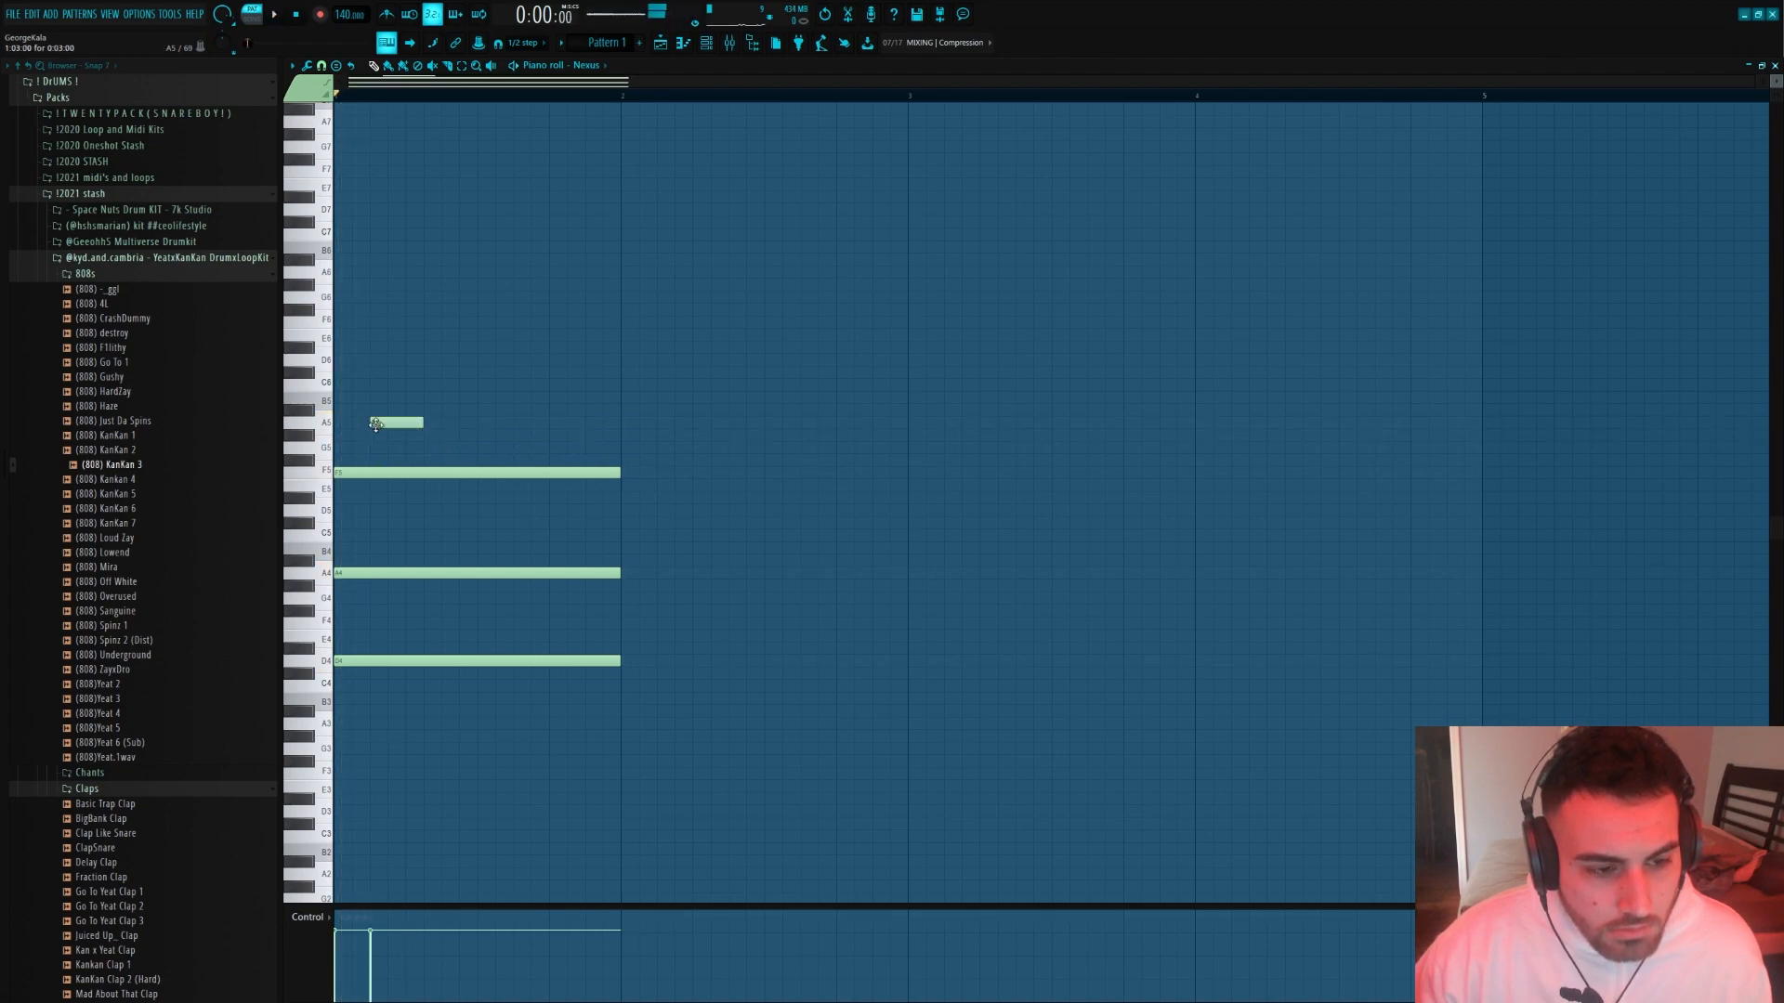
left_click(408, 448)
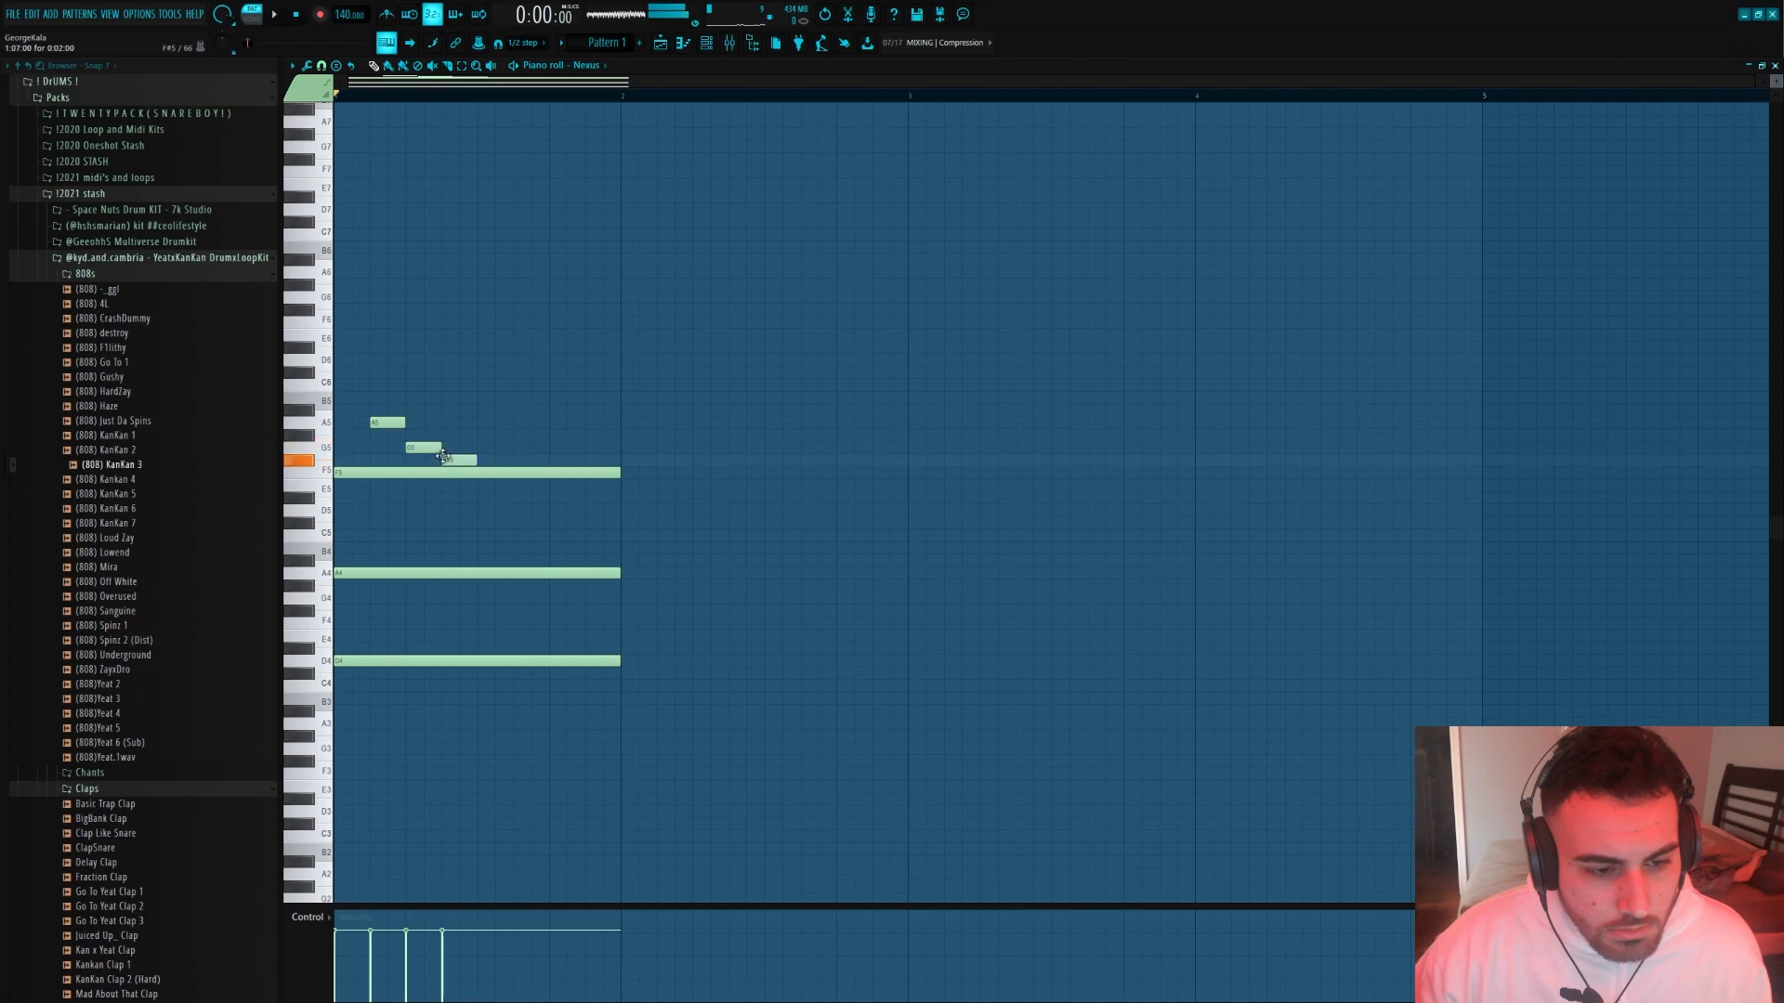
left_click_drag(385, 427, 420, 427)
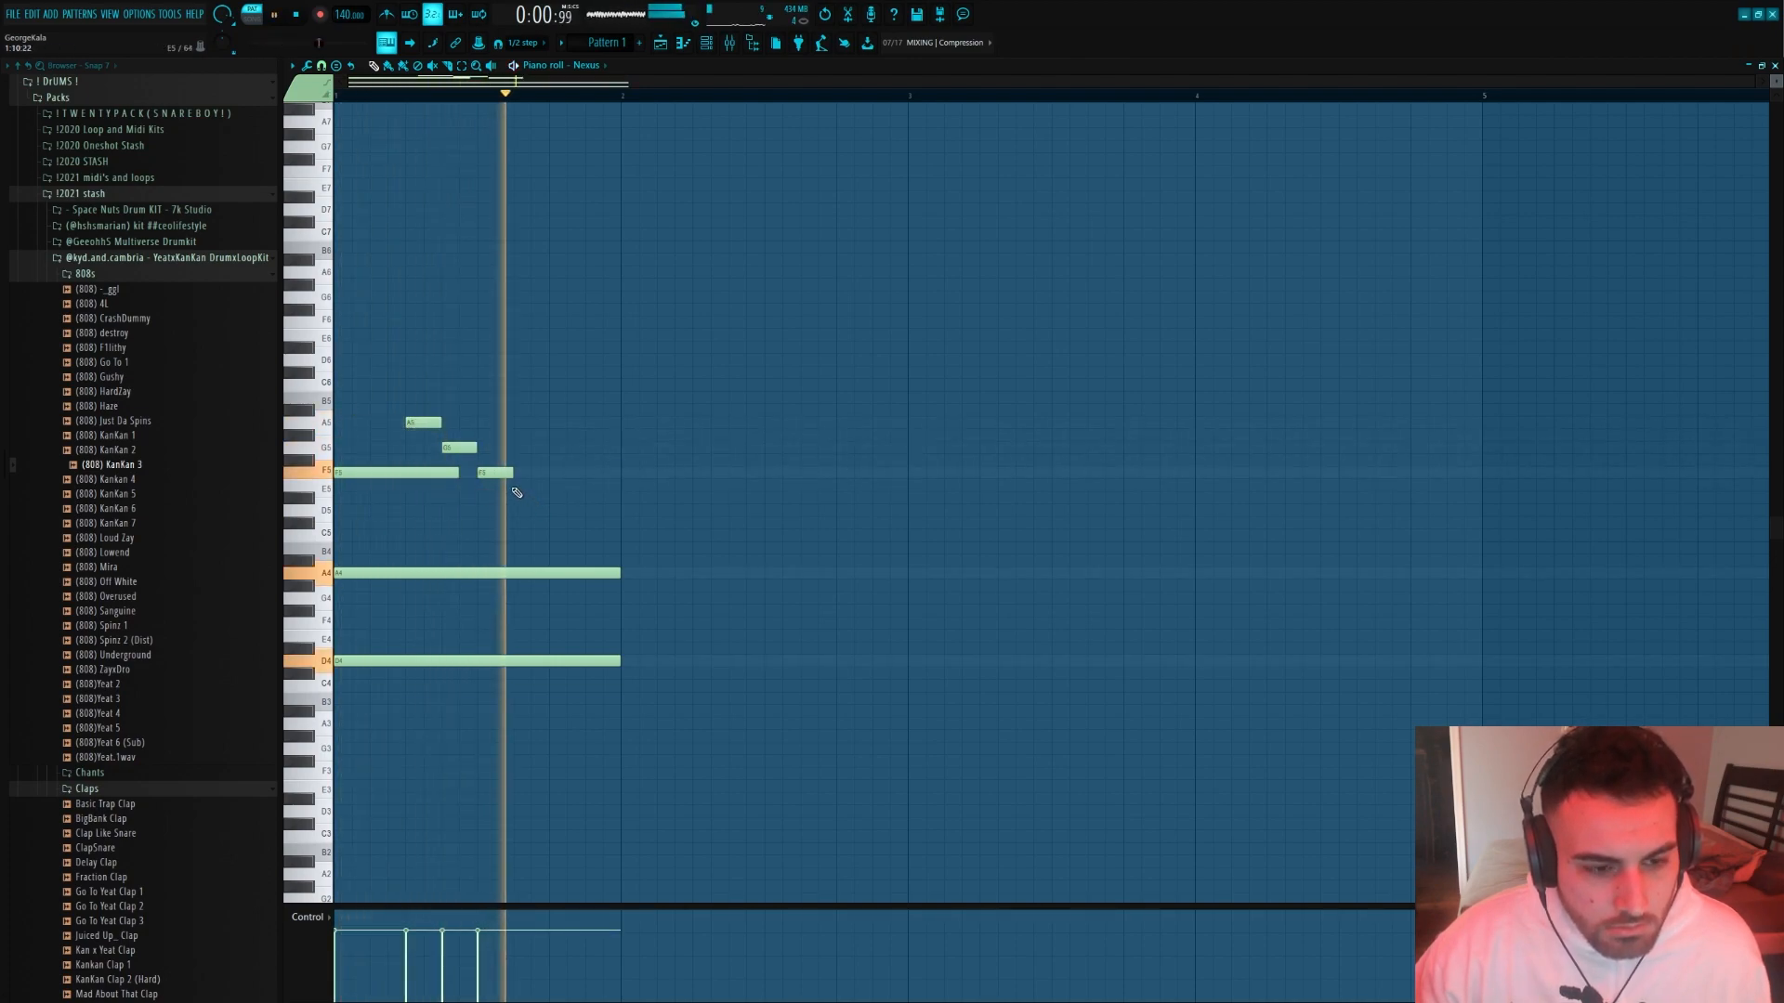
Lengthen the melody's F5 to four steps, and continue it with G5 at step 13 and A5 at step 15
left_click_drag(511, 473, 557, 474)
left_click(554, 448)
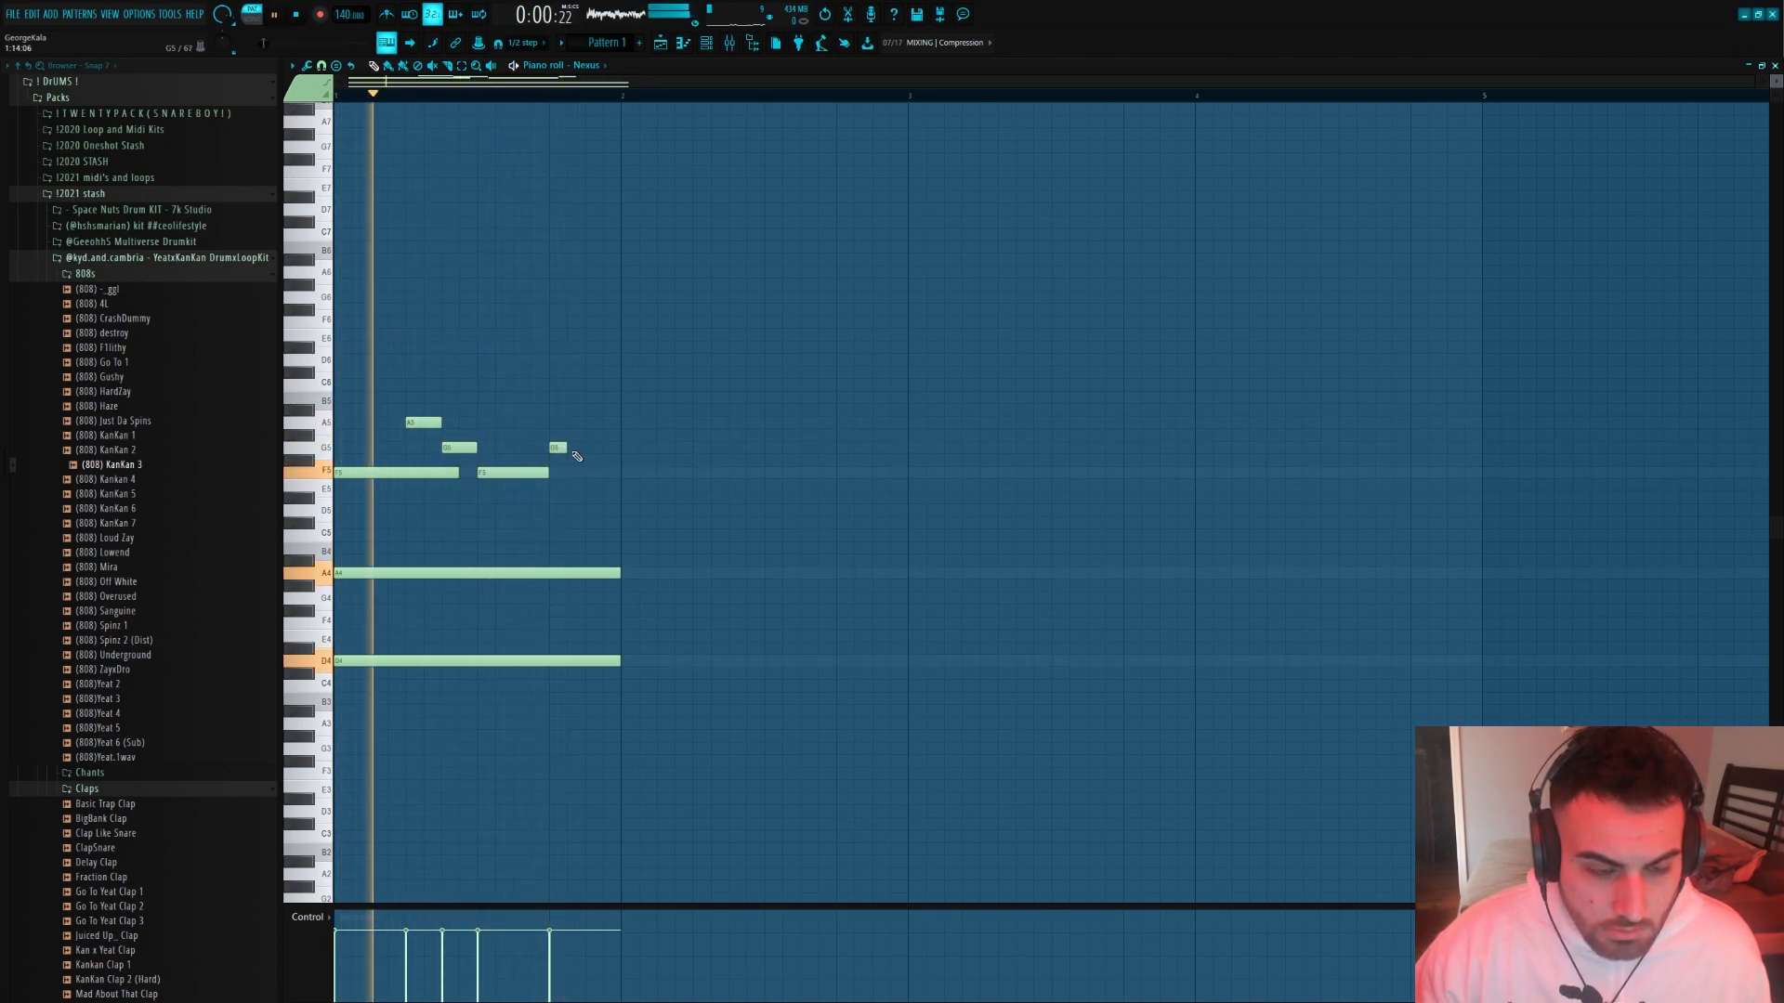
left_click(593, 422)
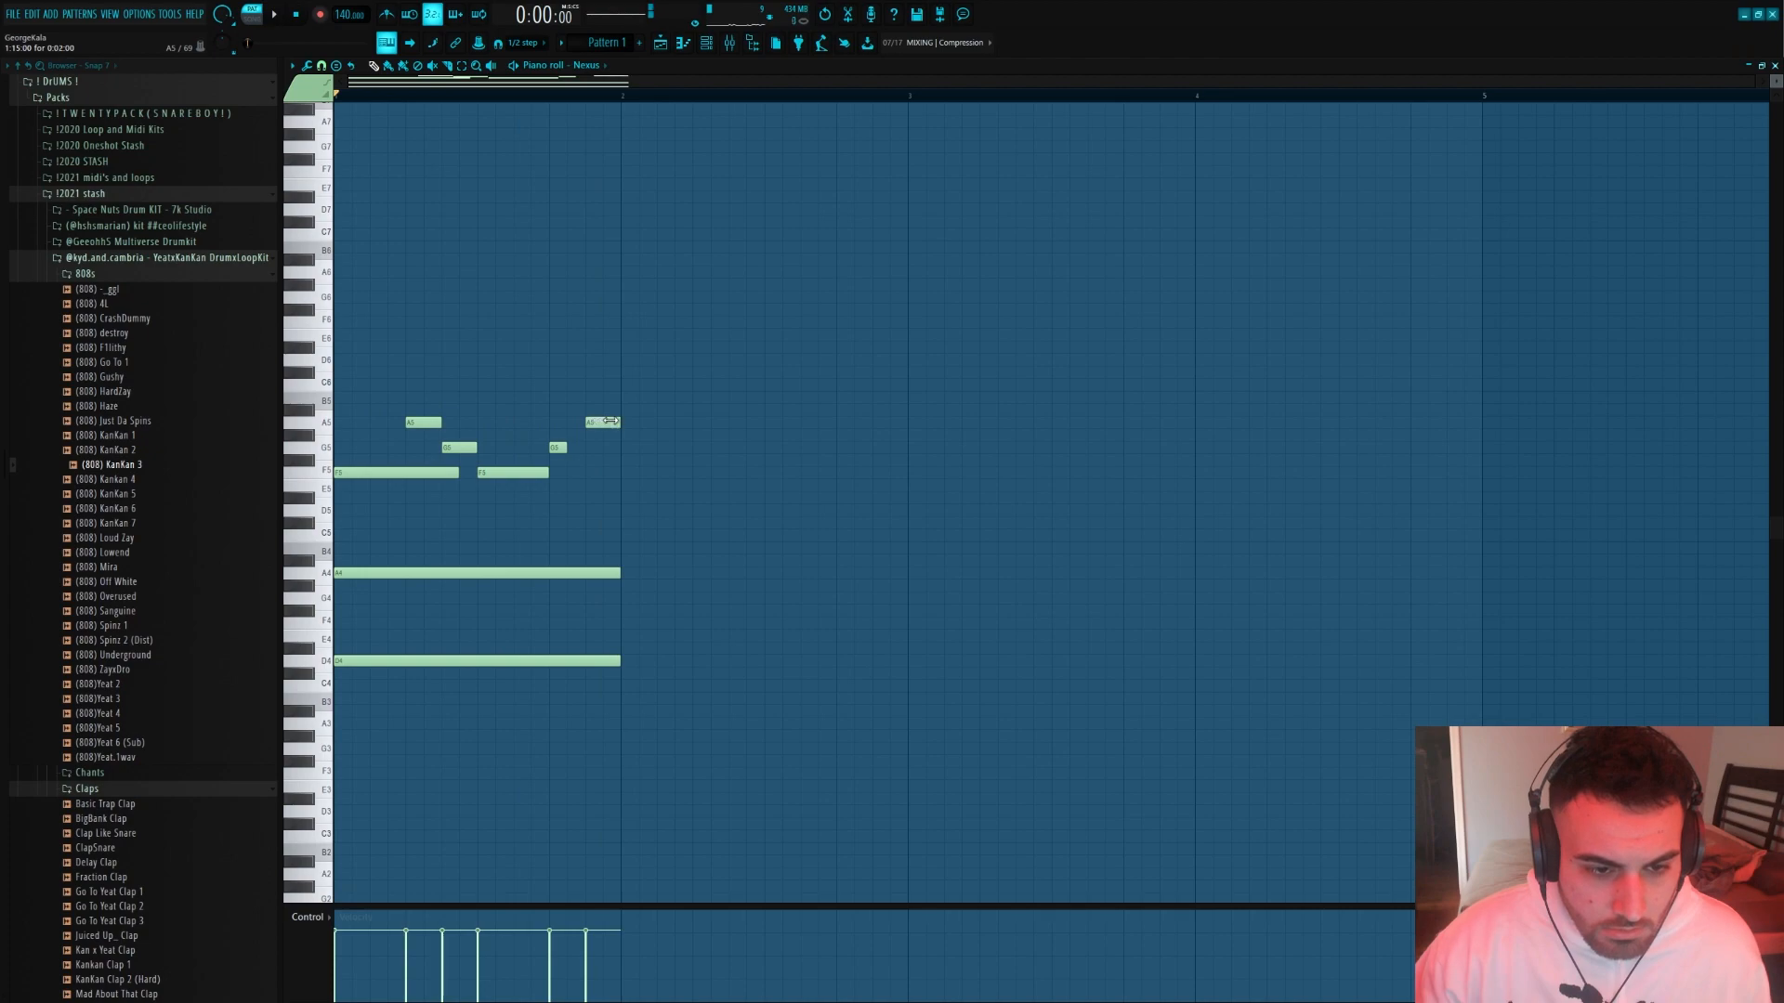
Replace the last two melody notes of bar 1 with a four-step F5 at step 13 and a two-step G5 at step 15
right_click(558, 448)
left_click(568, 473)
left_click_drag(567, 471, 557, 472)
key("space")
key("space")
left_click(557, 447)
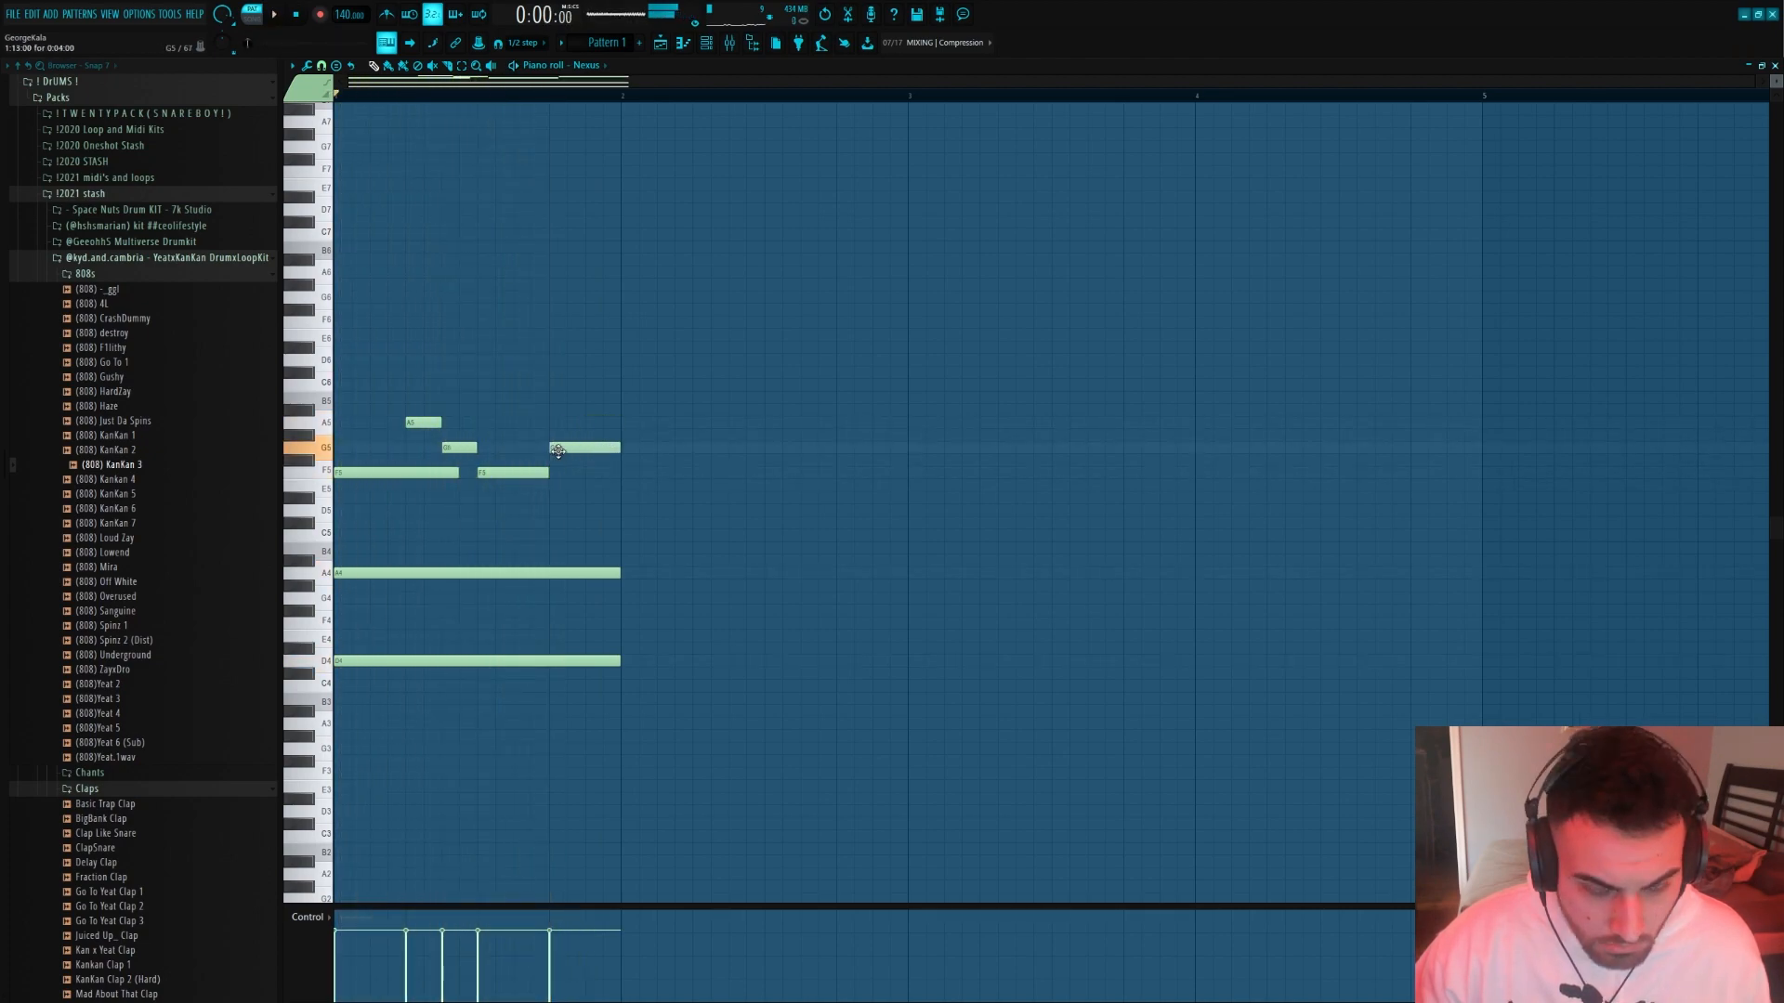
left_click(587, 437)
right_click(590, 437)
right_click(574, 449)
left_click(562, 473)
left_click(591, 448)
key("space")
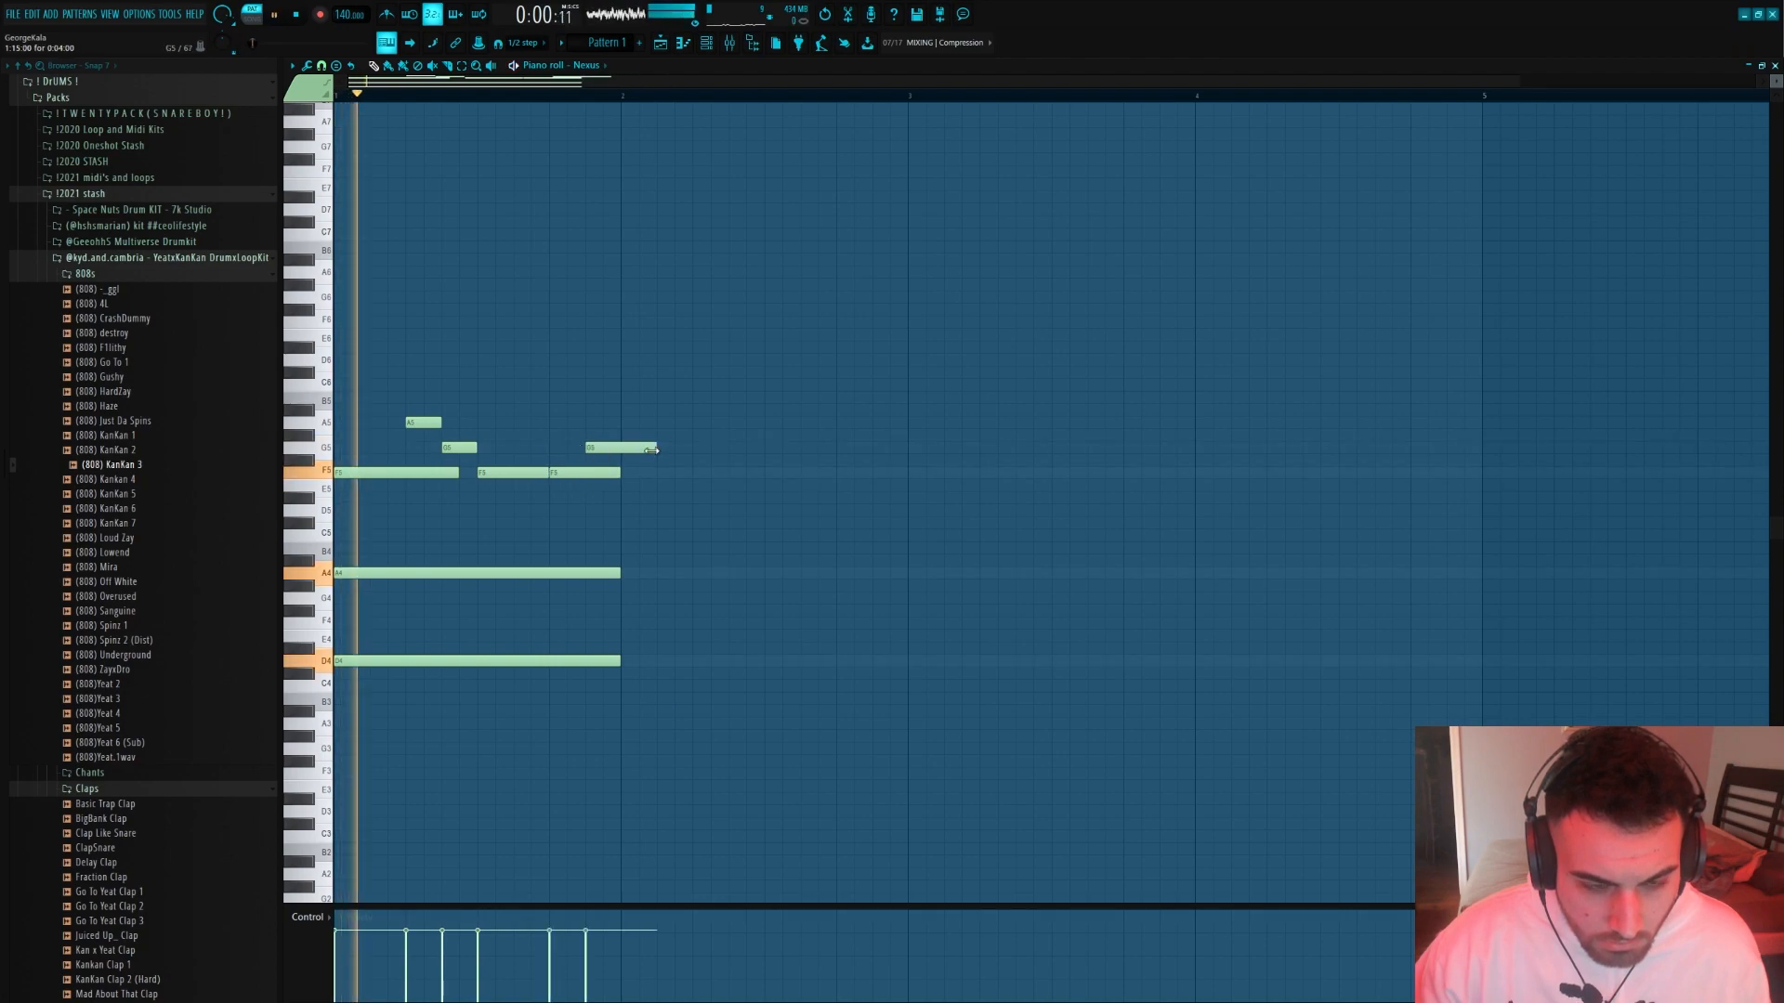
left_click_drag(651, 449, 620, 449)
key("space")
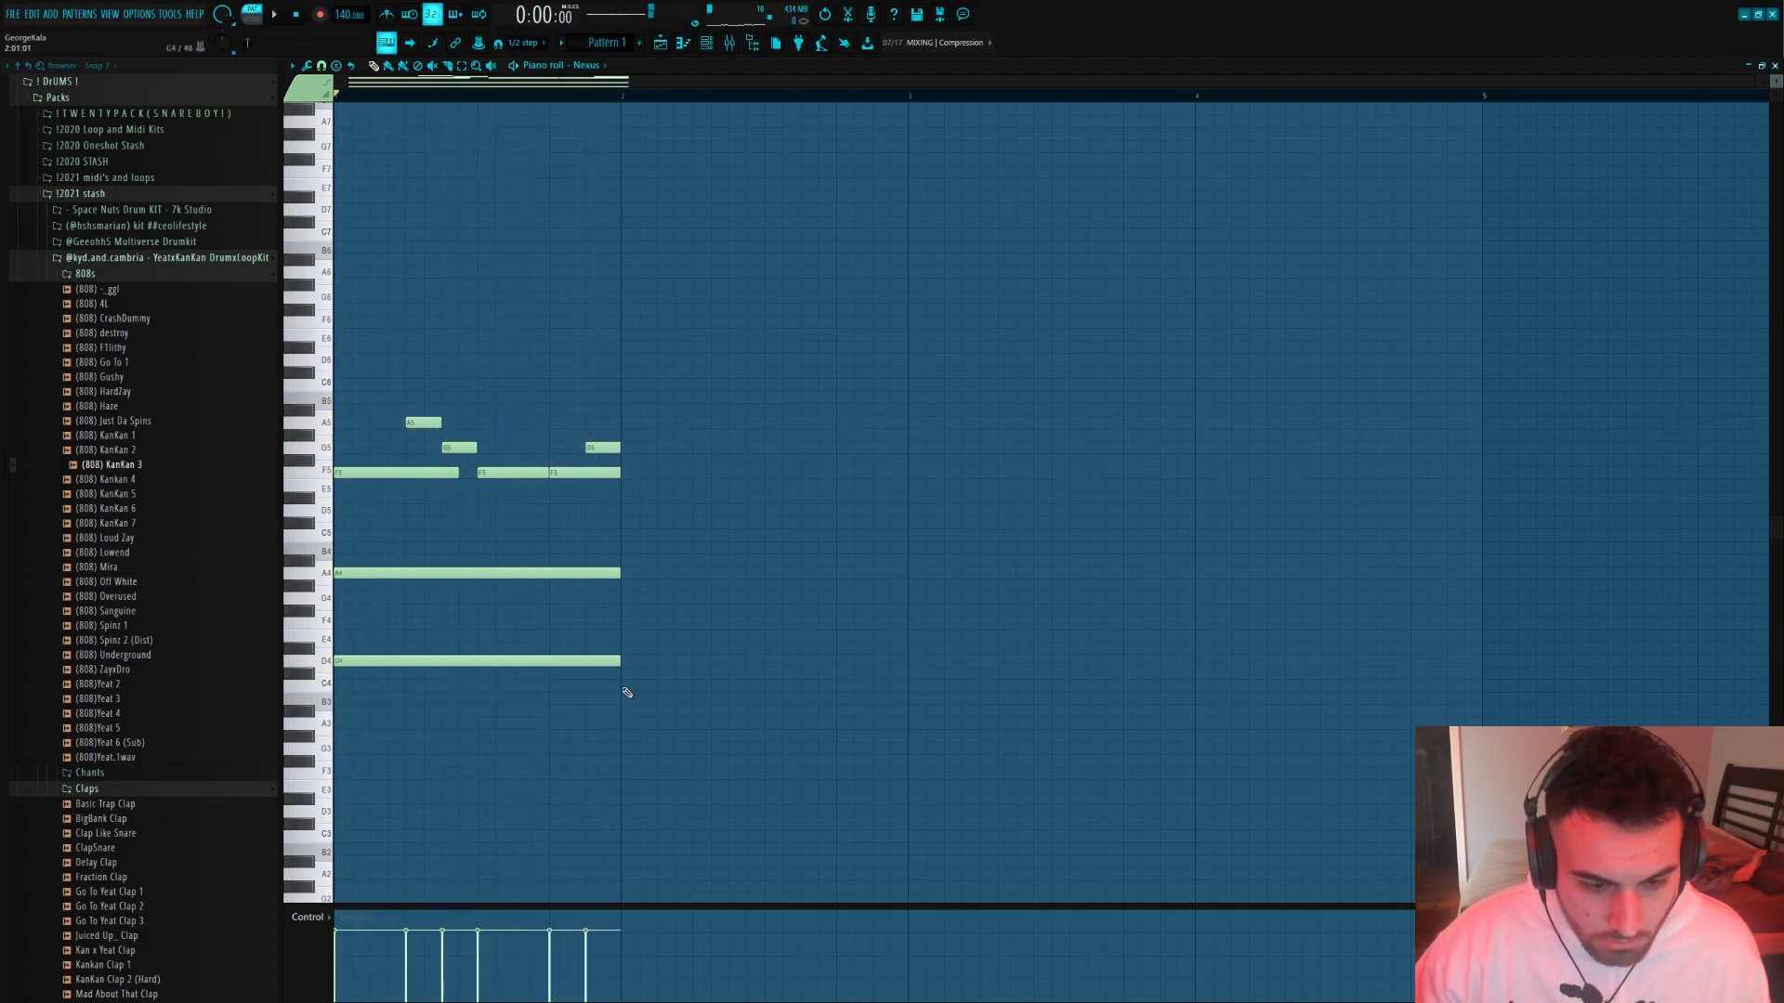
Add a chord of A#3, D4 and F4 at step 5 of bar 2 and lengthen its notes together
left_click(697, 712)
left_click(699, 660)
left_click(701, 622)
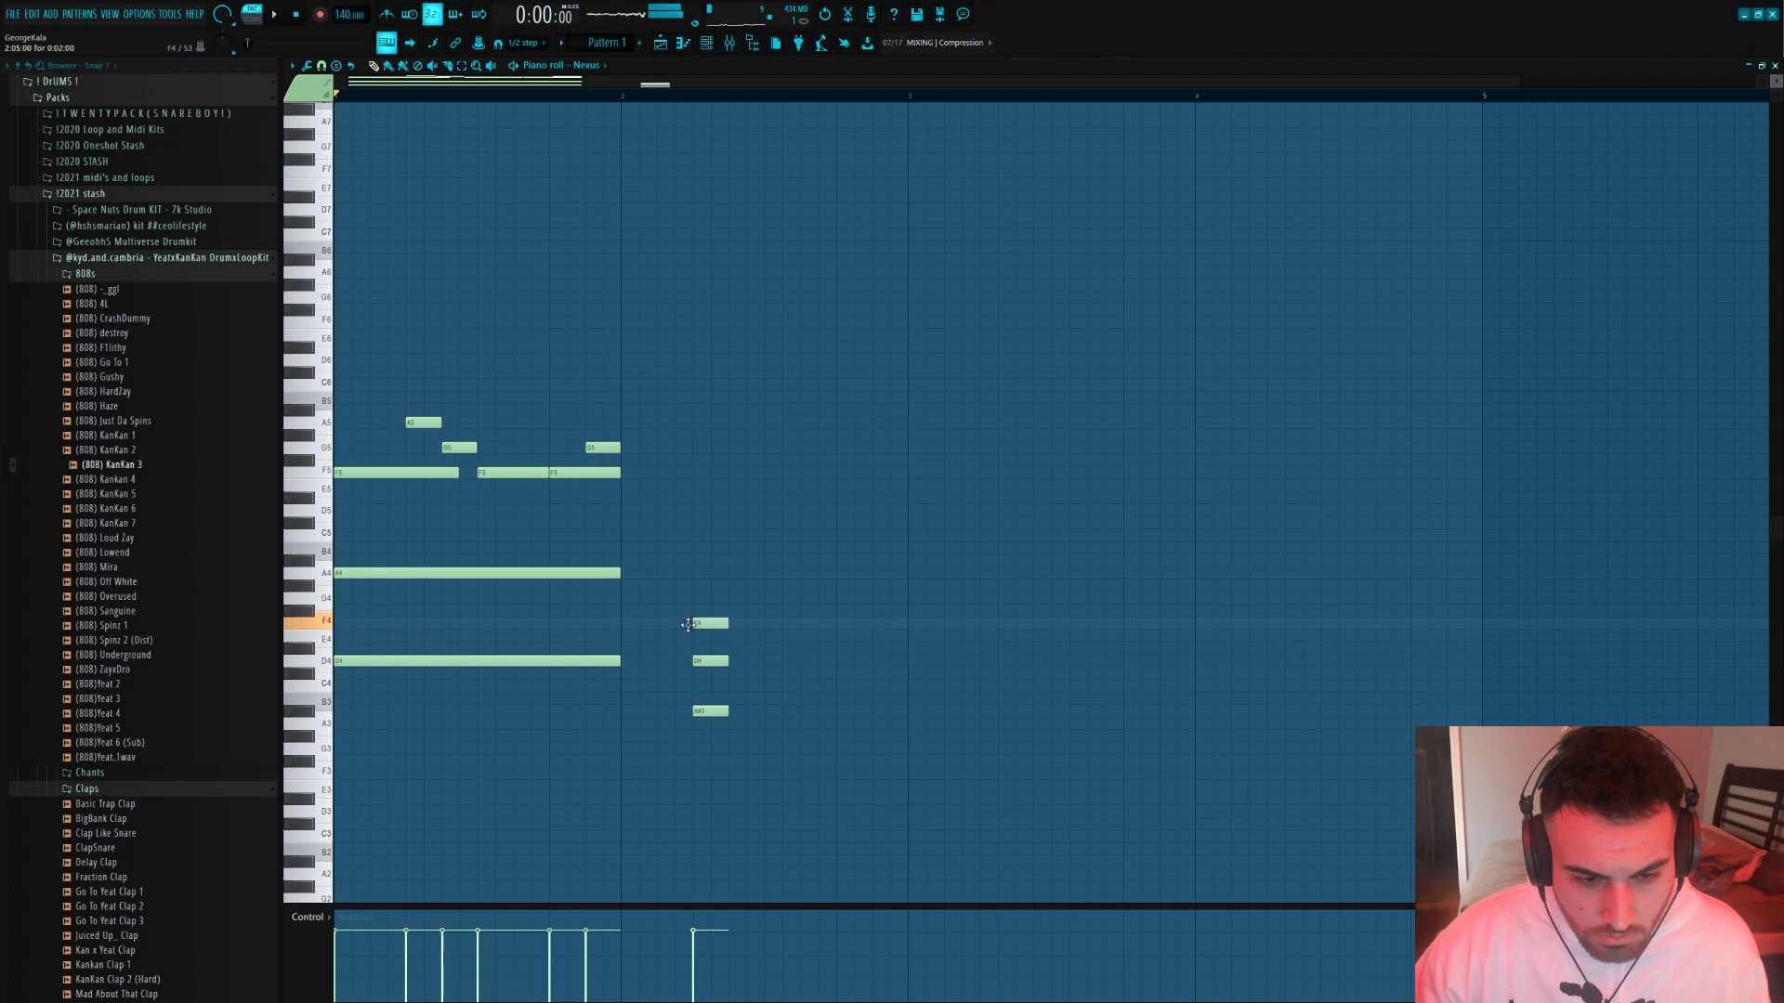
left_click_drag(703, 617, 780, 656)
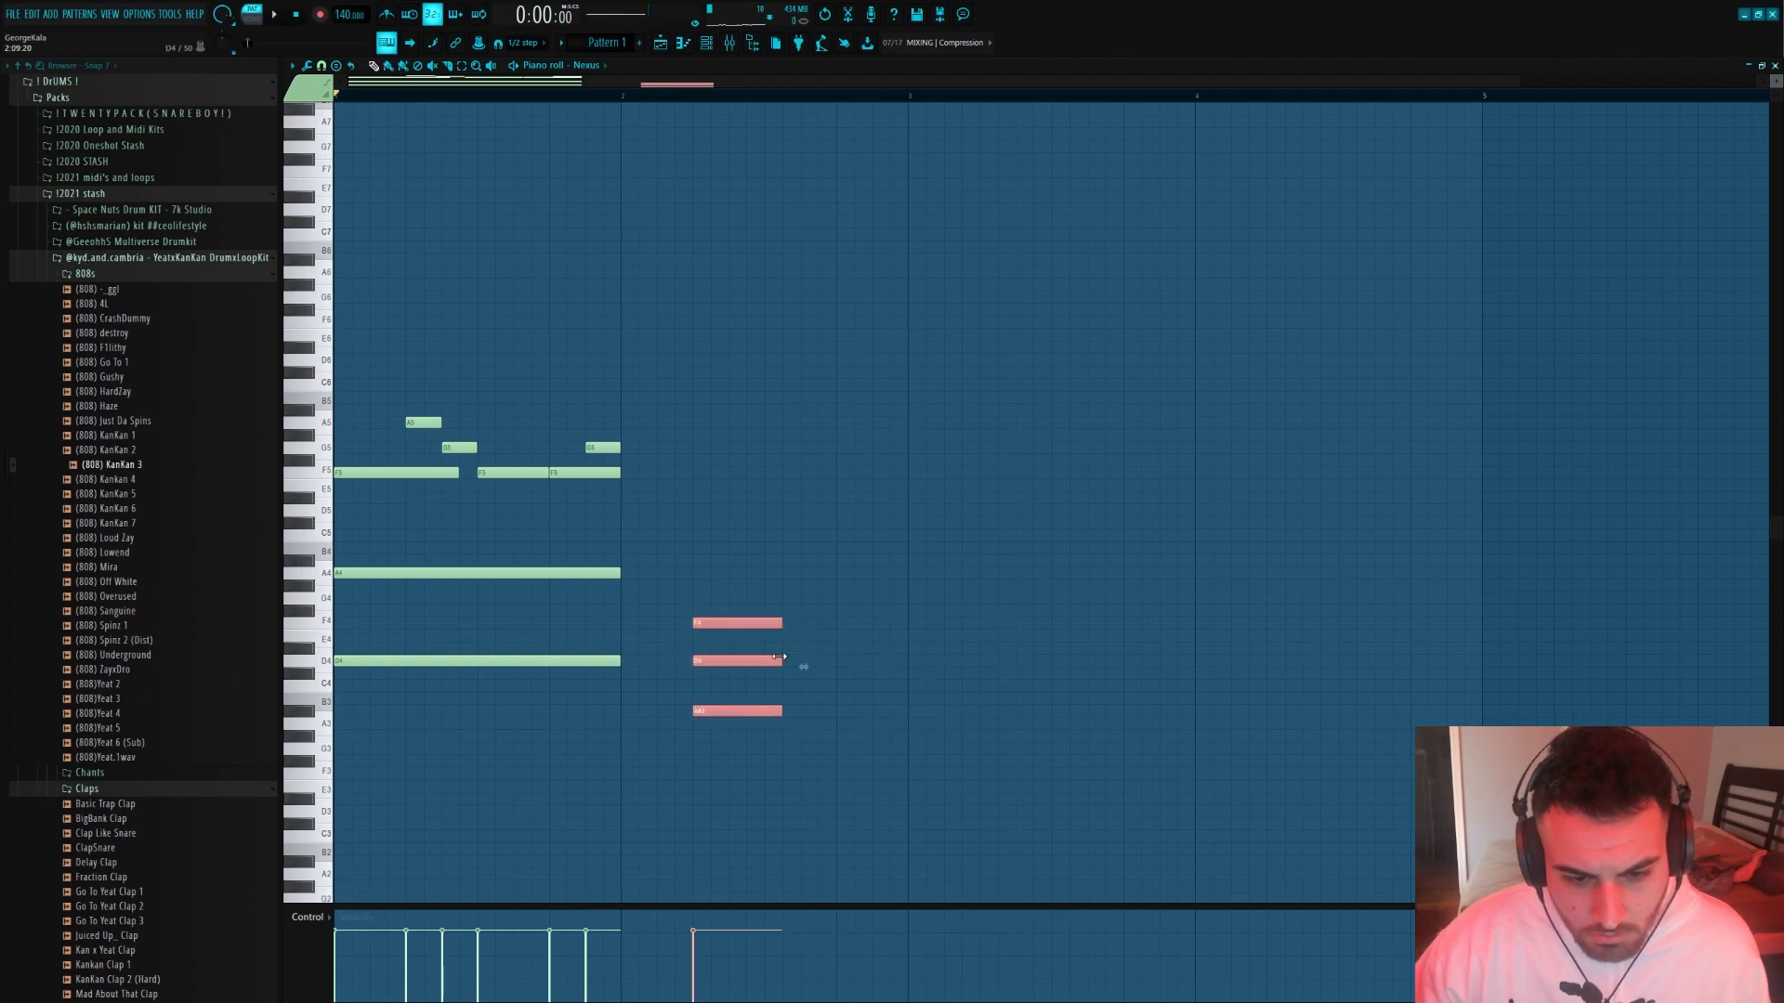
key("space")
Raise the D4 of the bar 2 chord by one octave to D5 and play the pattern
left_click(703, 659, "ctrl")
key("ctrl+Up")
left_click(703, 656, "ctrl")
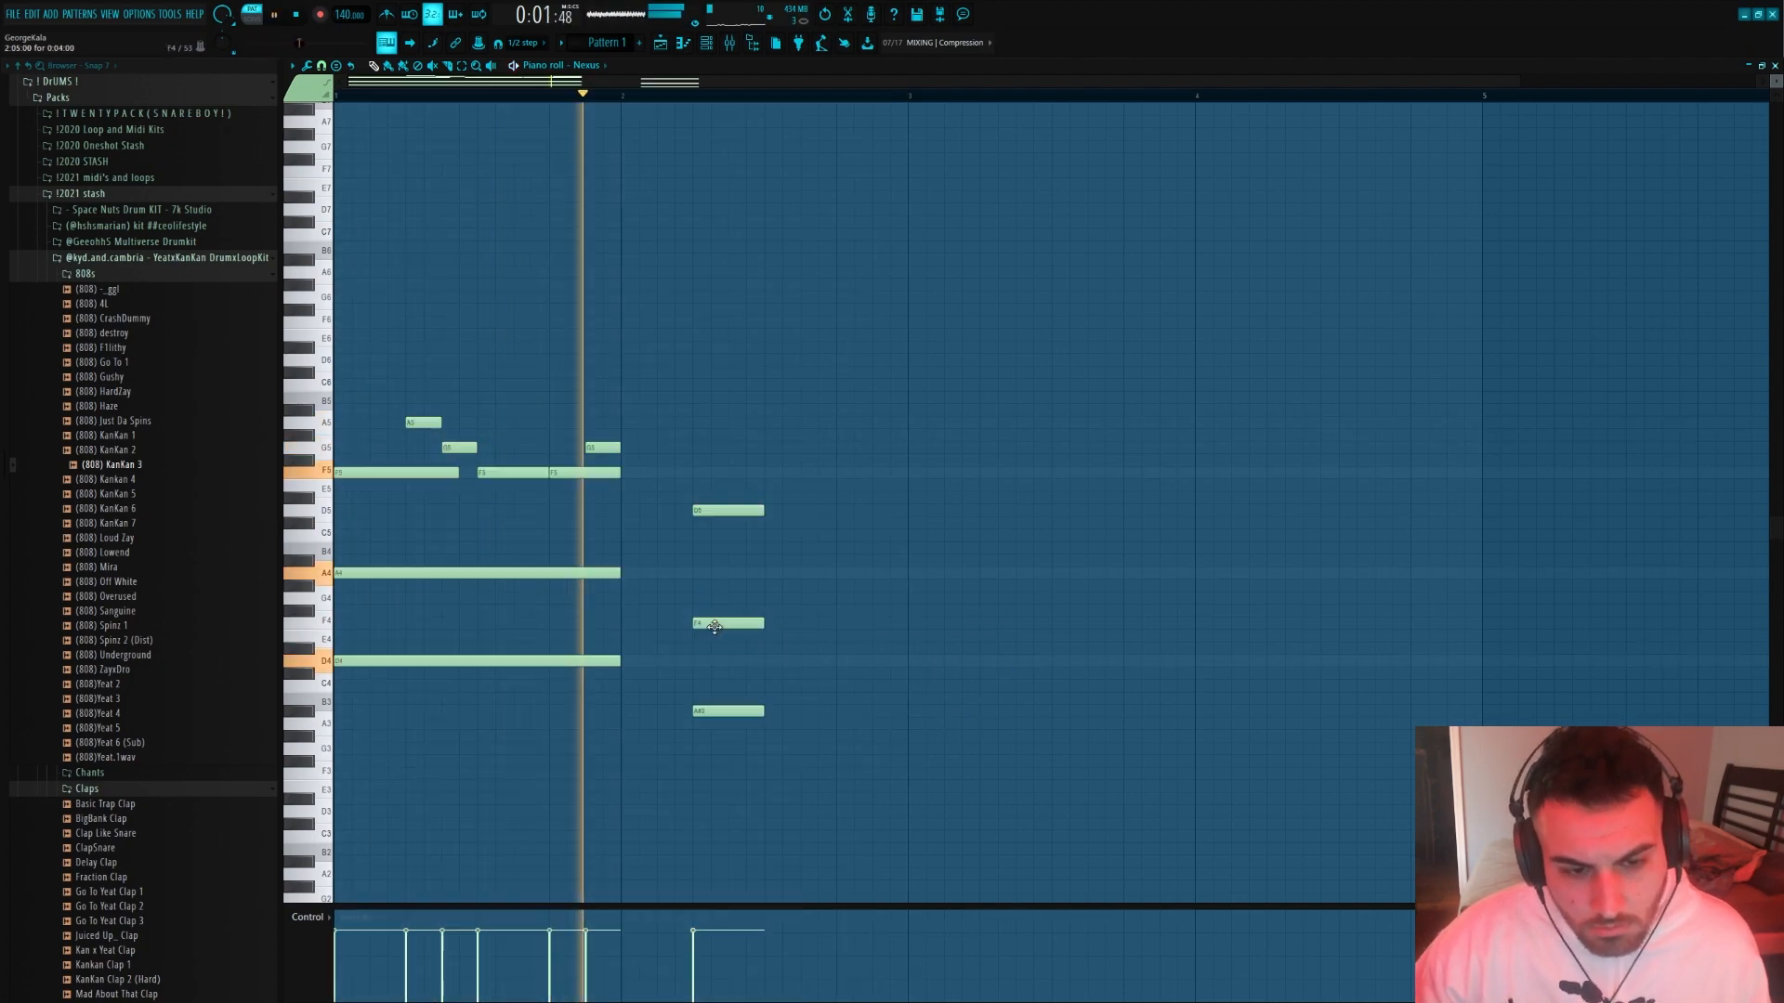
key("space")
Add a four-step chord of C4, G4 and D#5 at step 11 of bar 2 and audition it
left_click_drag(769, 697, 802, 692)
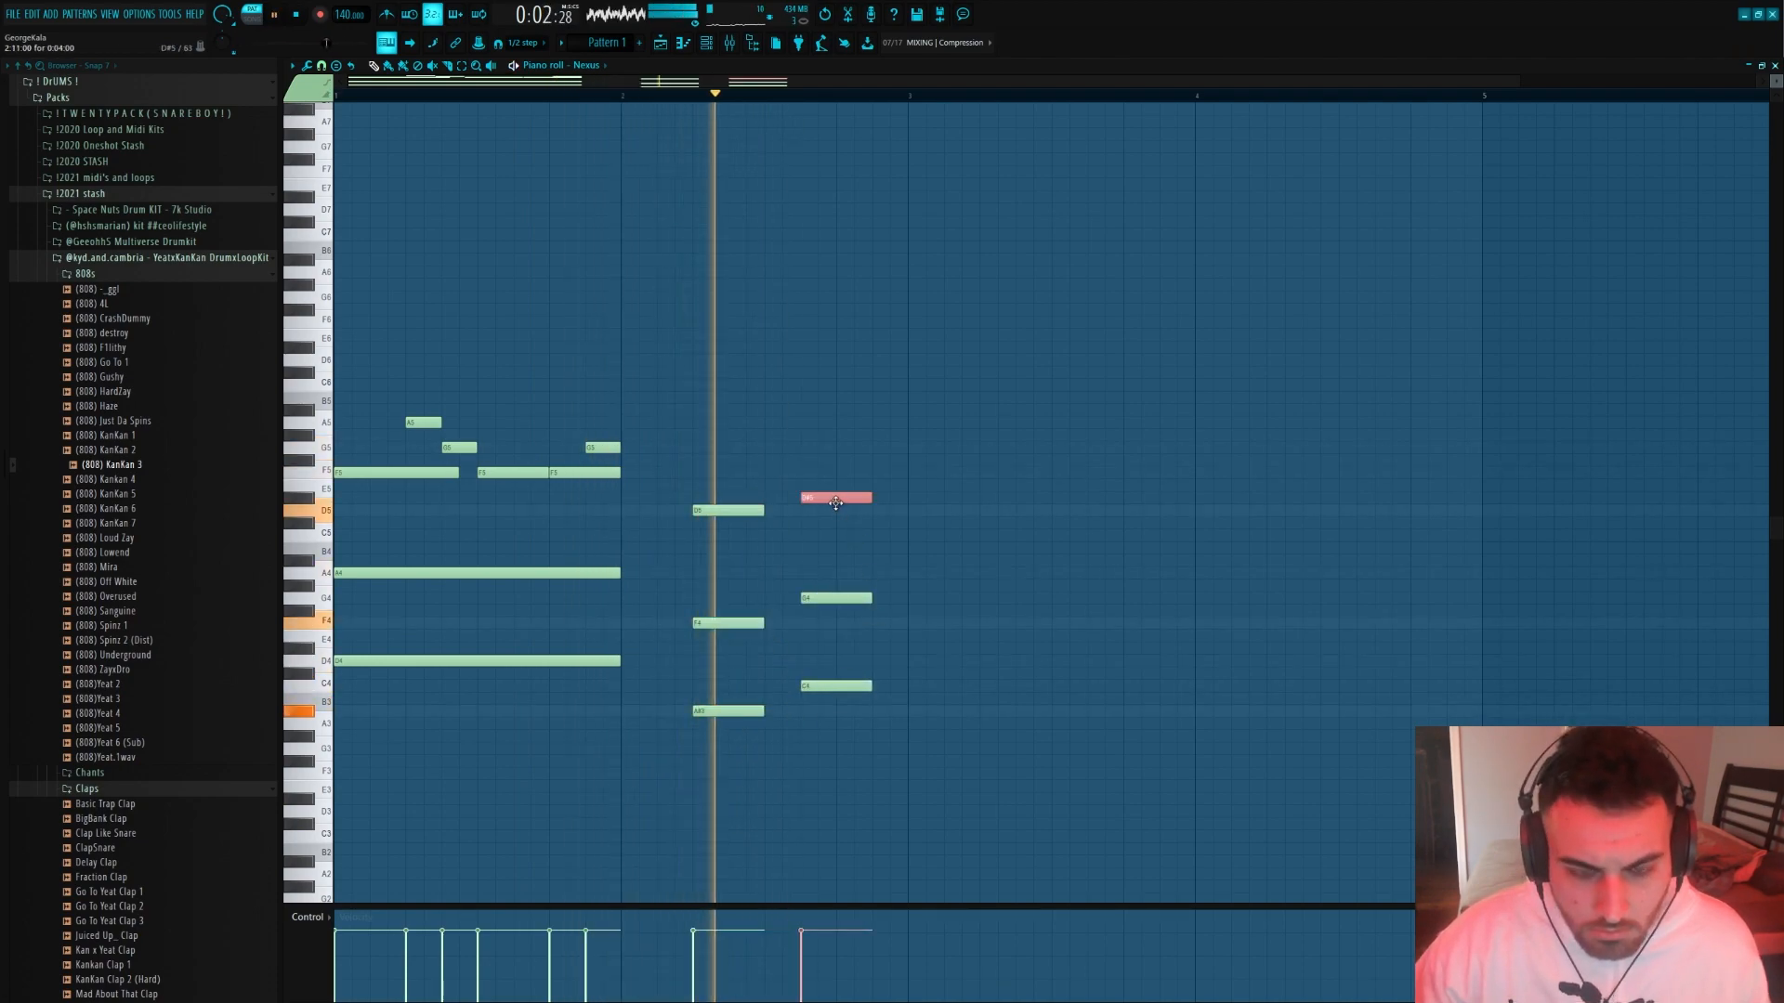
key("space")
key("space")
key("space")
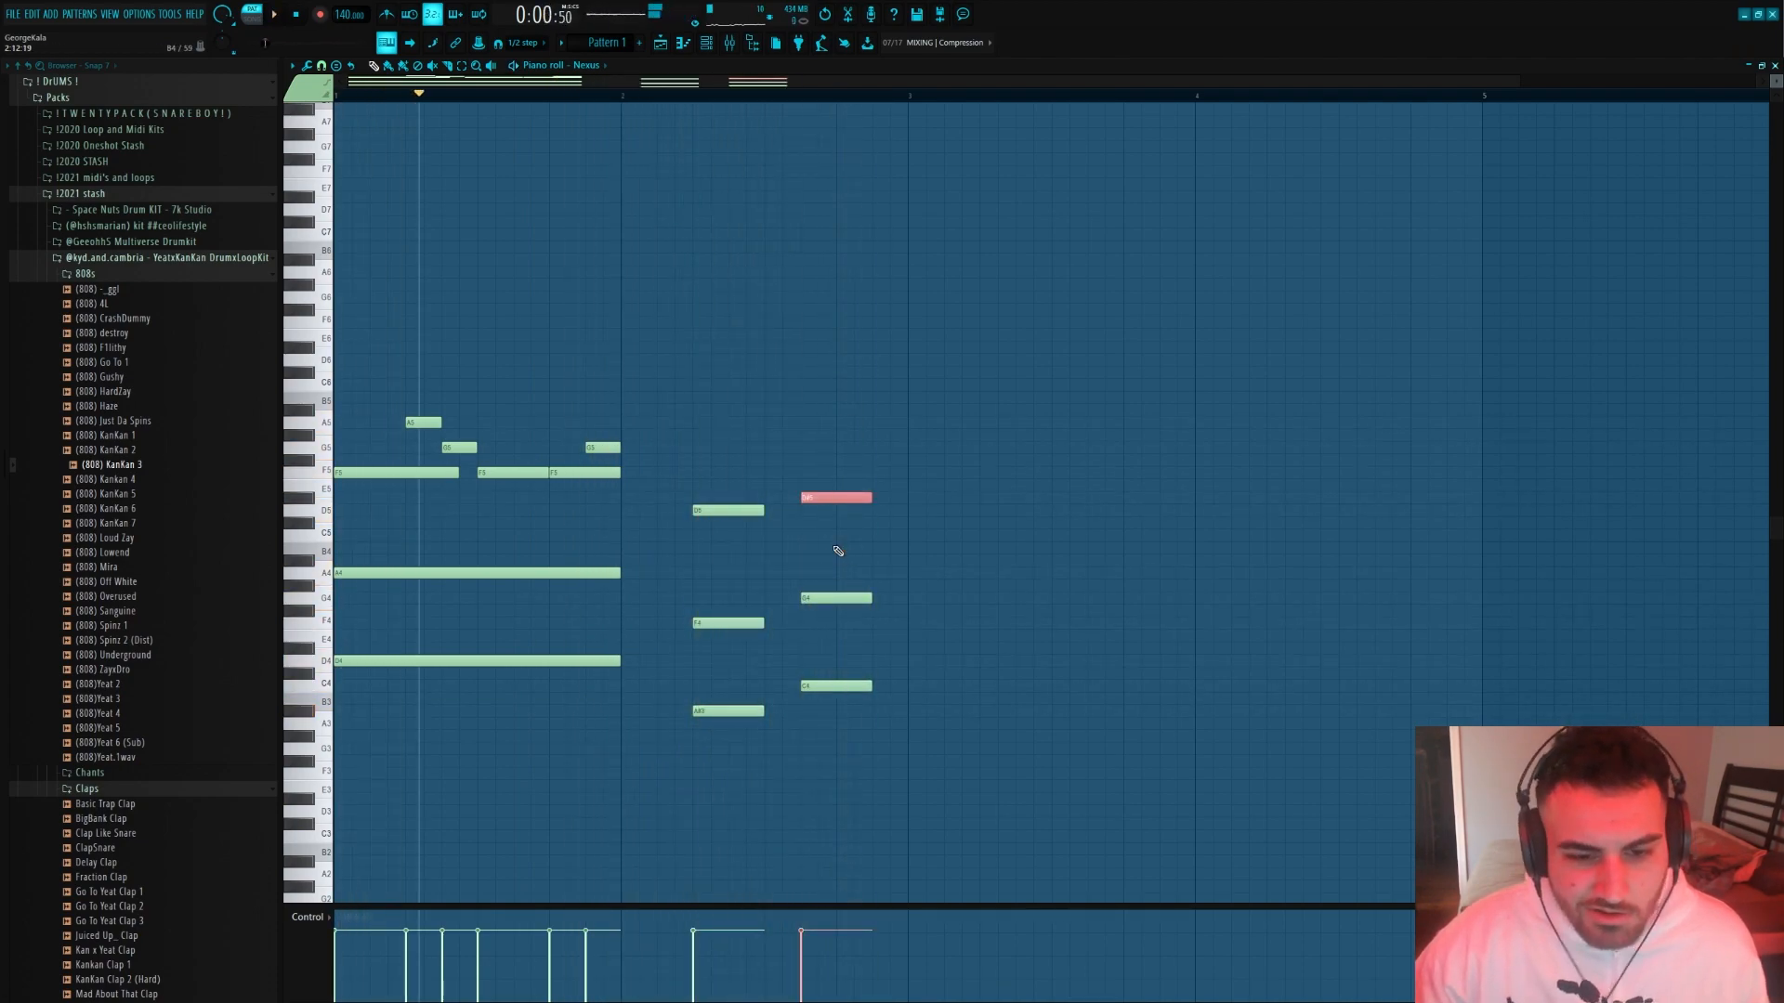
Lower the last chord's D#5 by one octave, and transpose the whole chord down a semitone to B3, D4 and F#4
key("ctrl+Down")
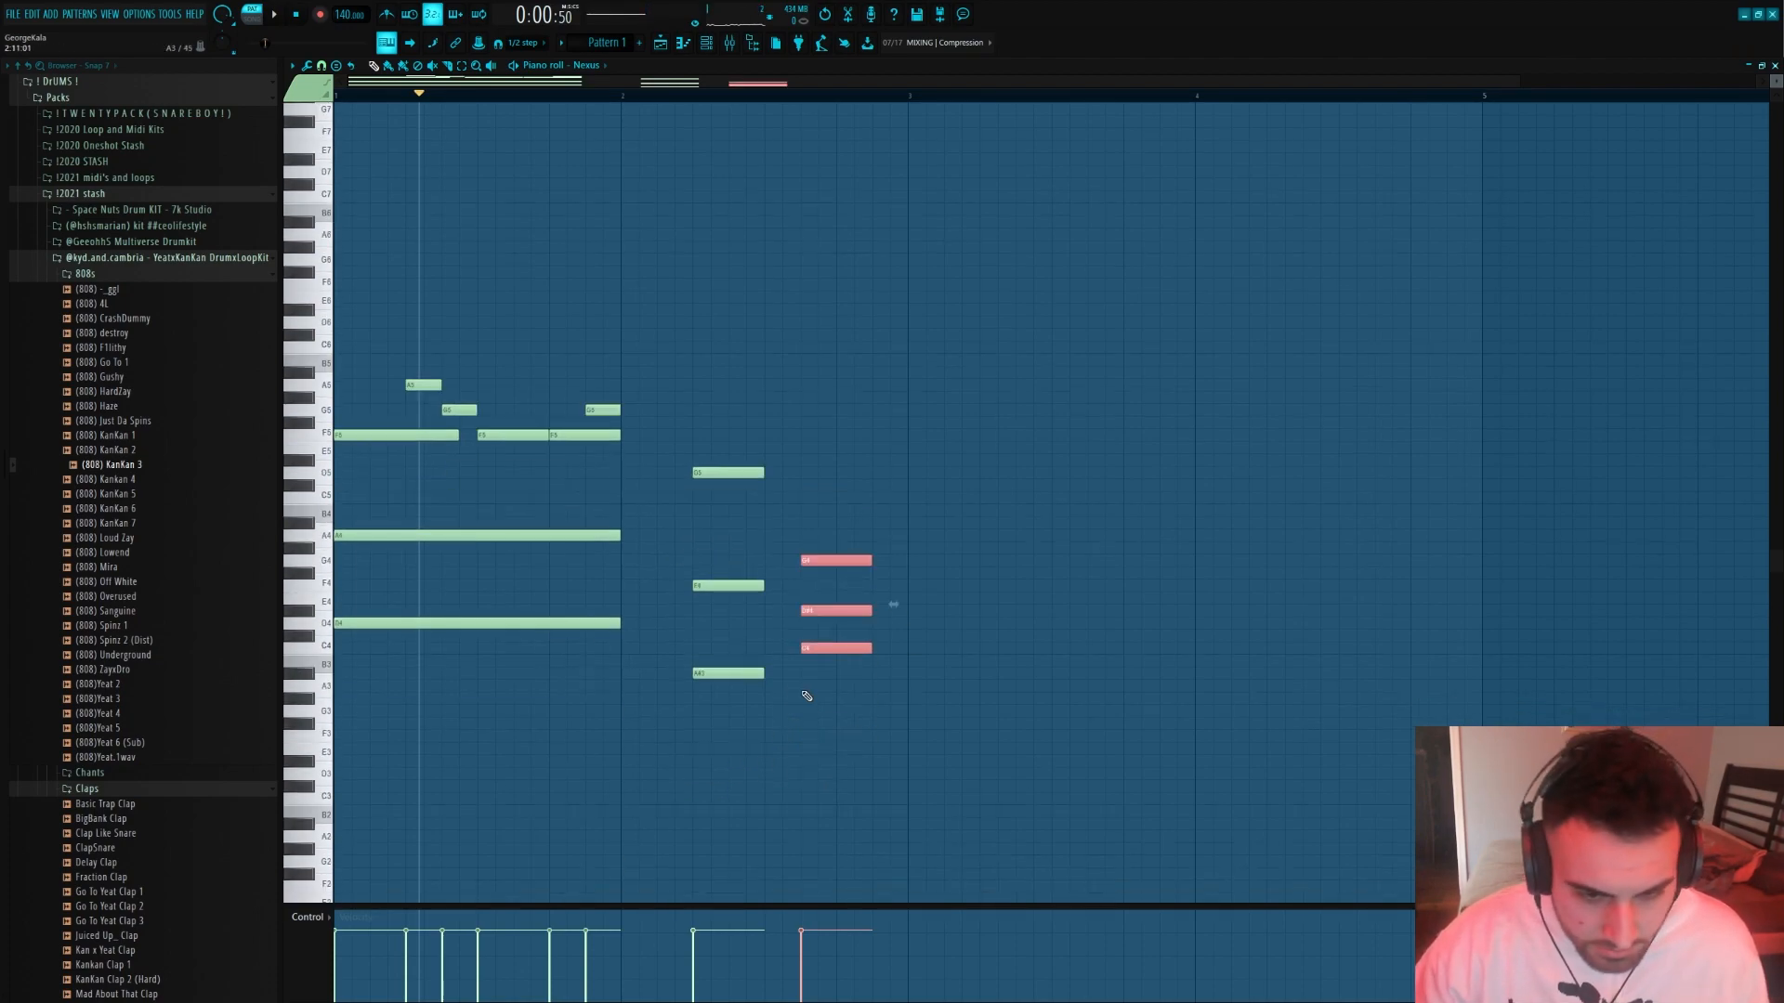
key("shift+Down")
left_click(803, 695)
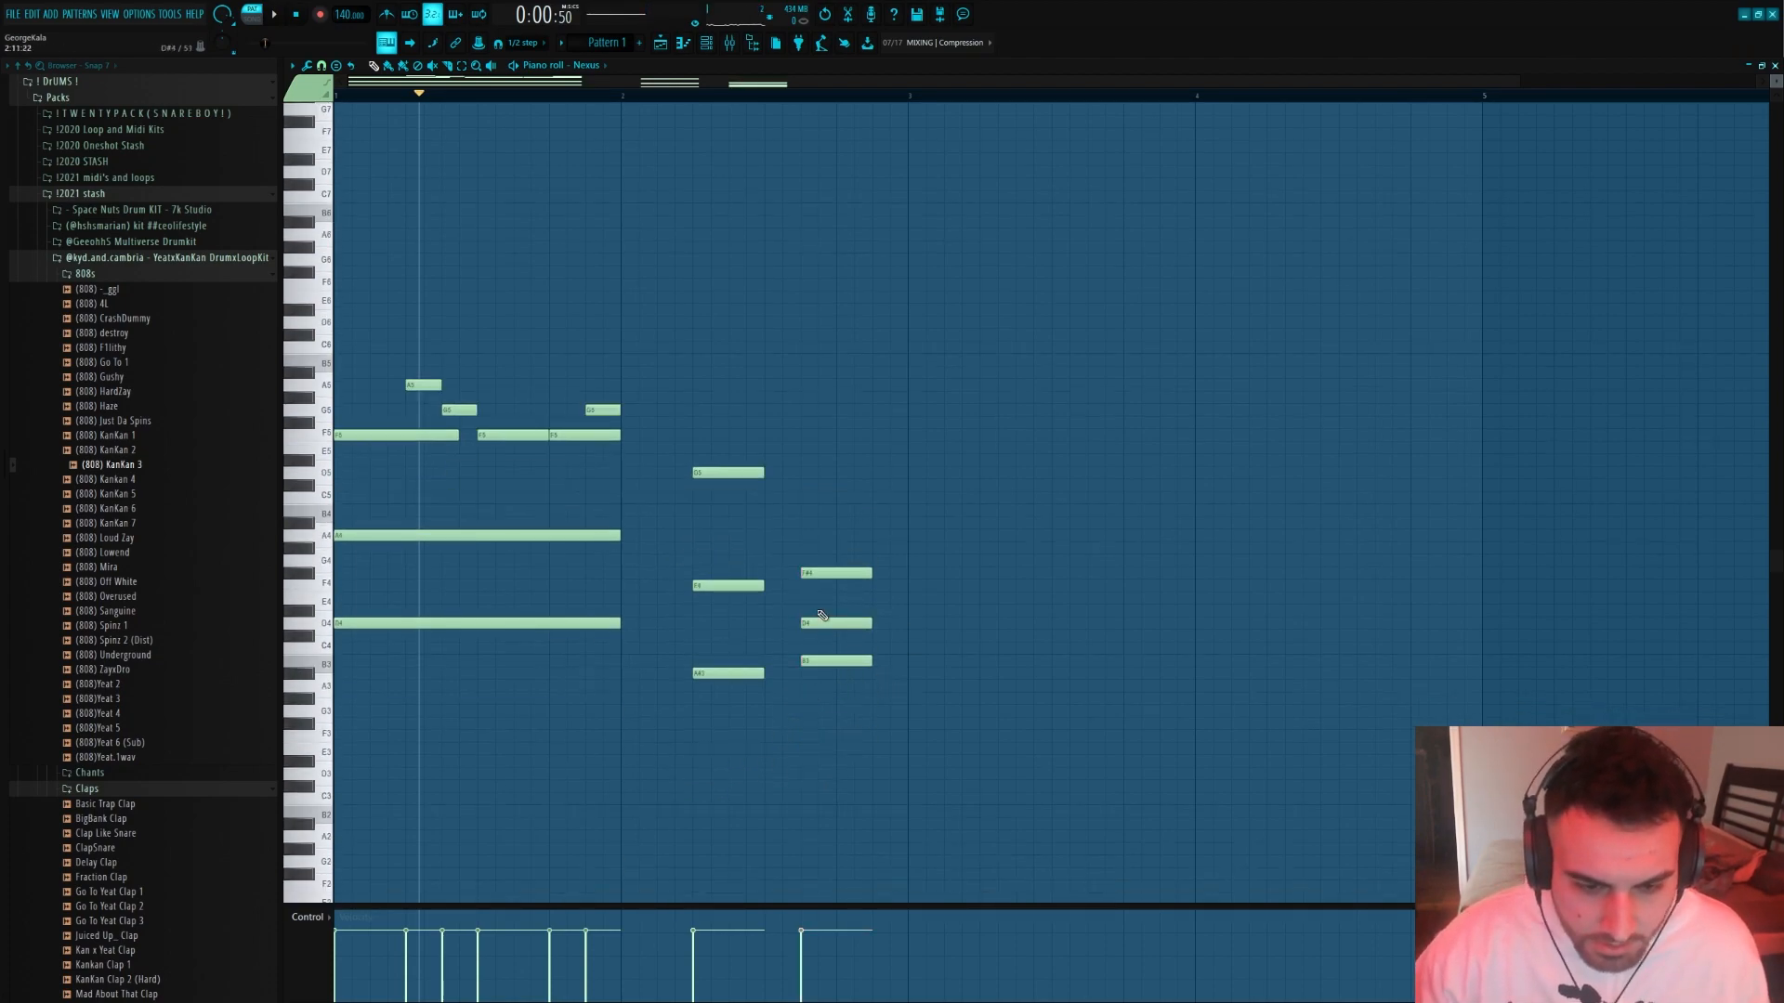
Raise the last bar 2 chord to C4, E4 and G4, lengthen both bar 2 chords to six steps and play the pattern
left_click_drag(804, 611, 804, 597)
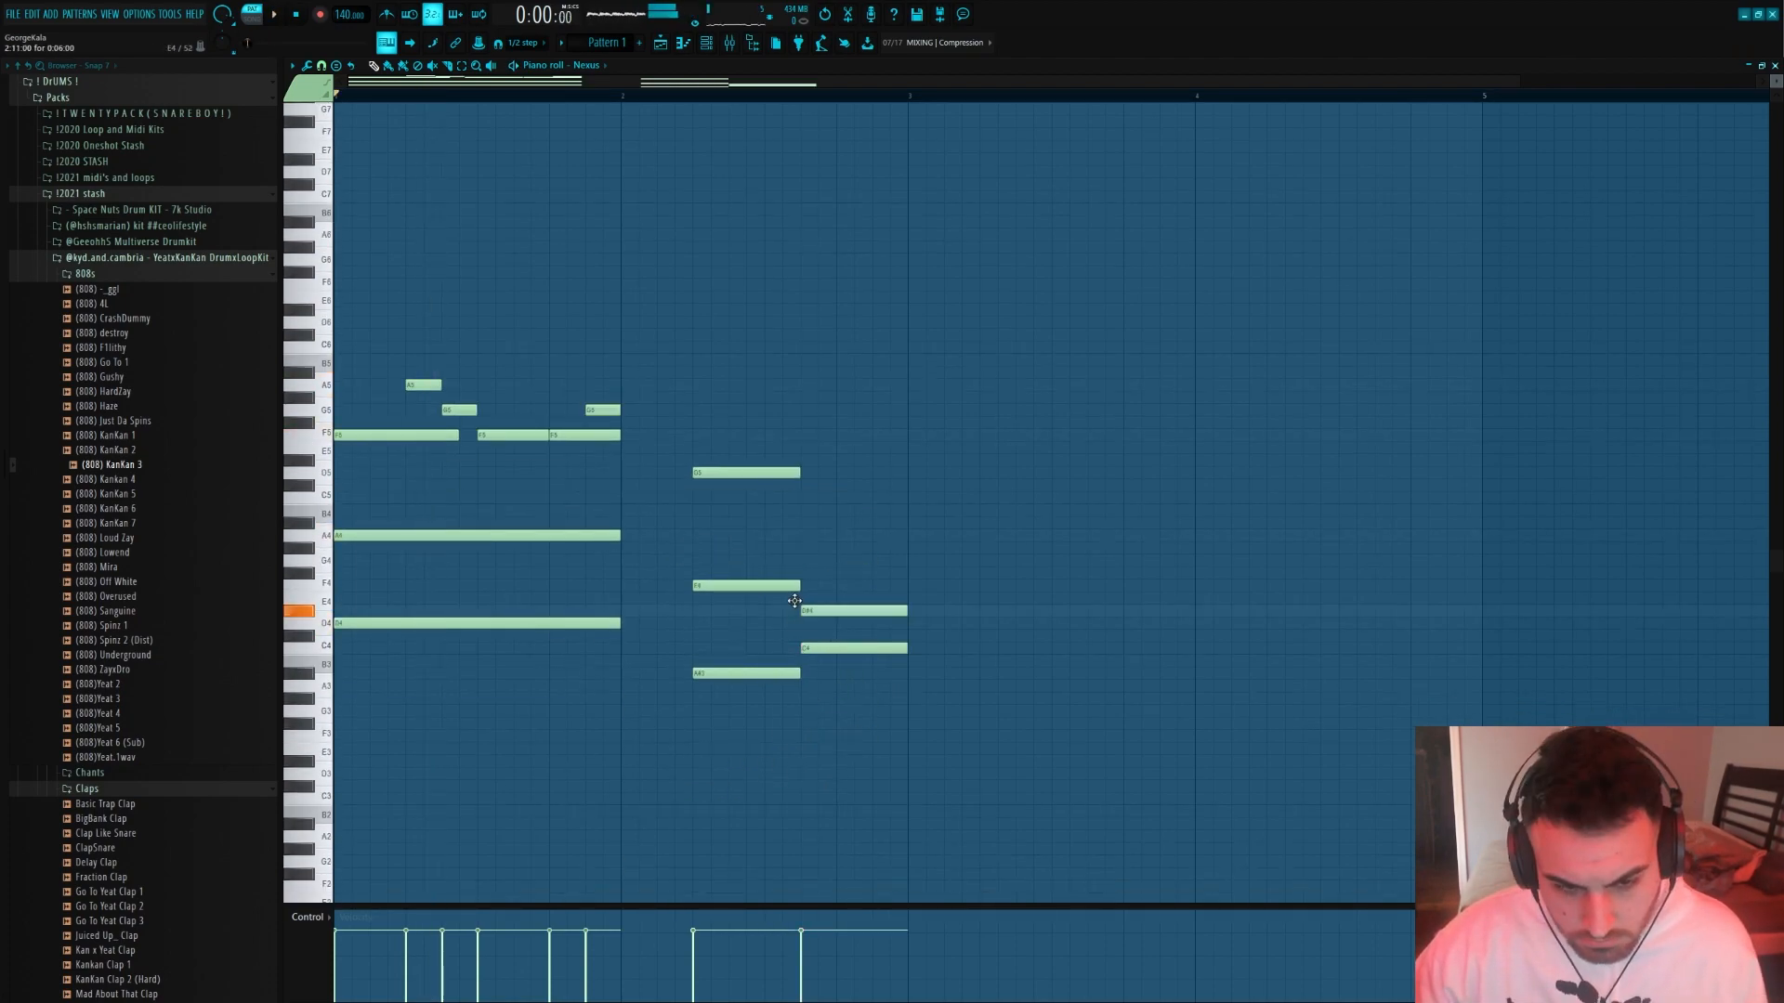
left_click_drag(806, 560, 825, 560)
key("space")
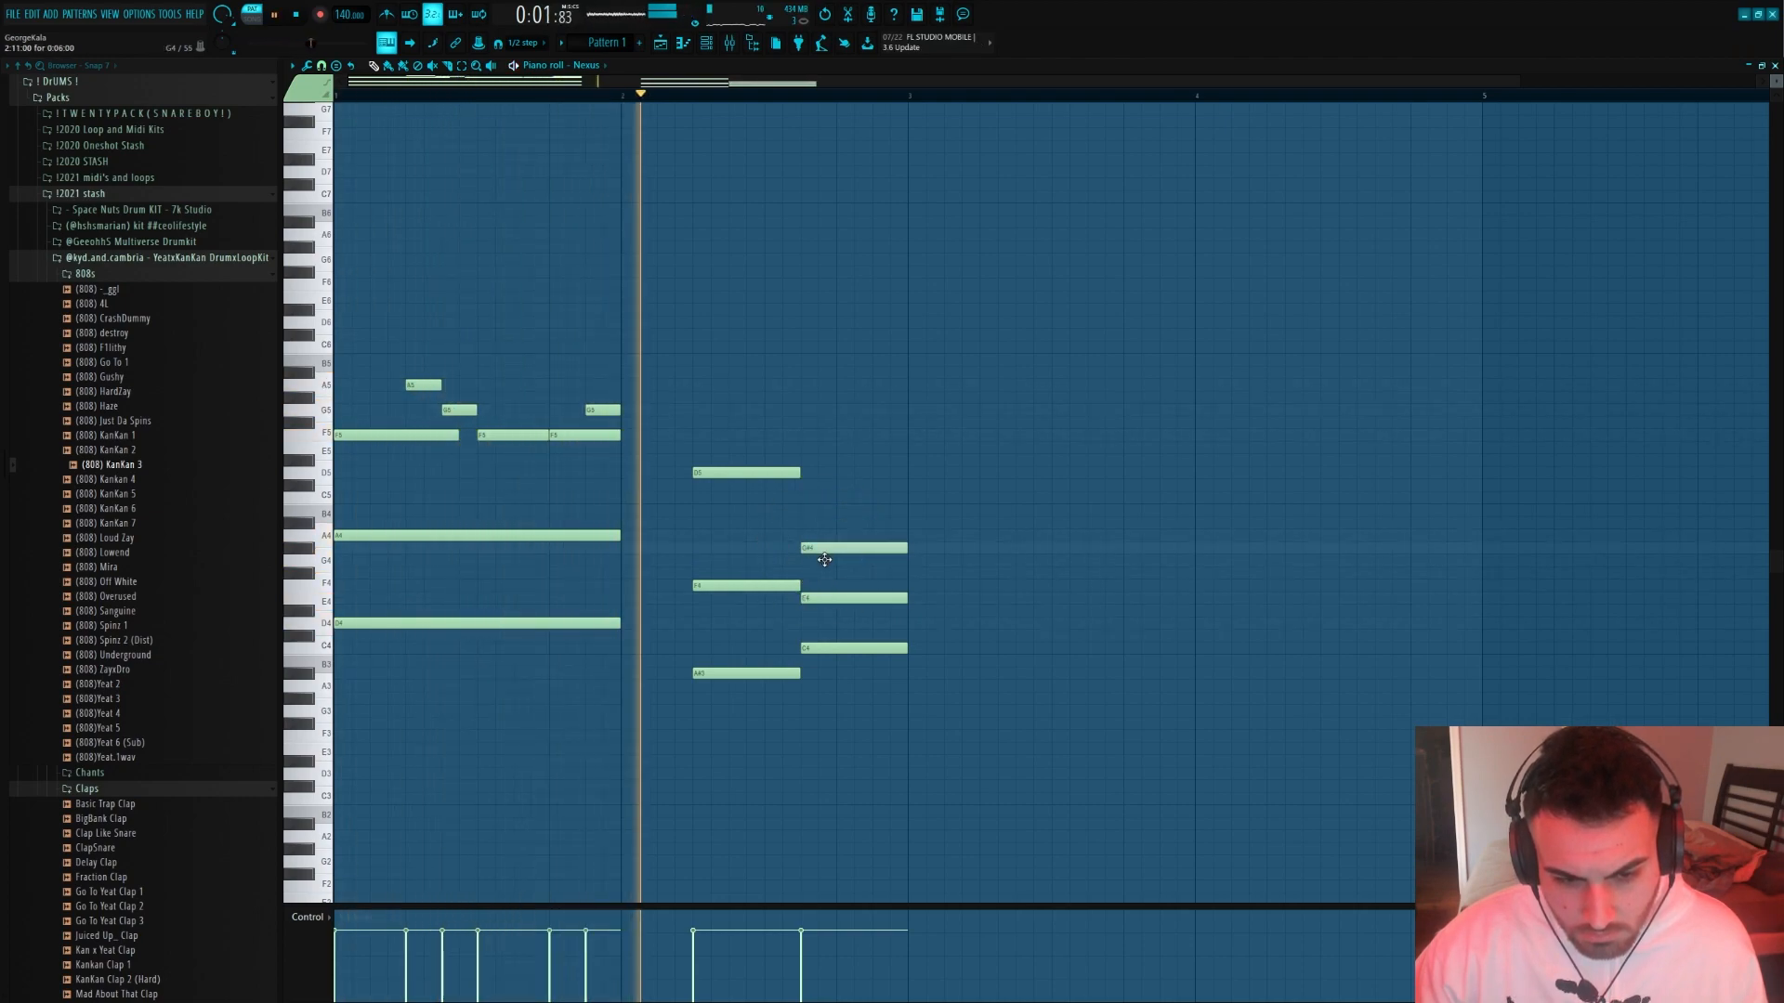
key("space")
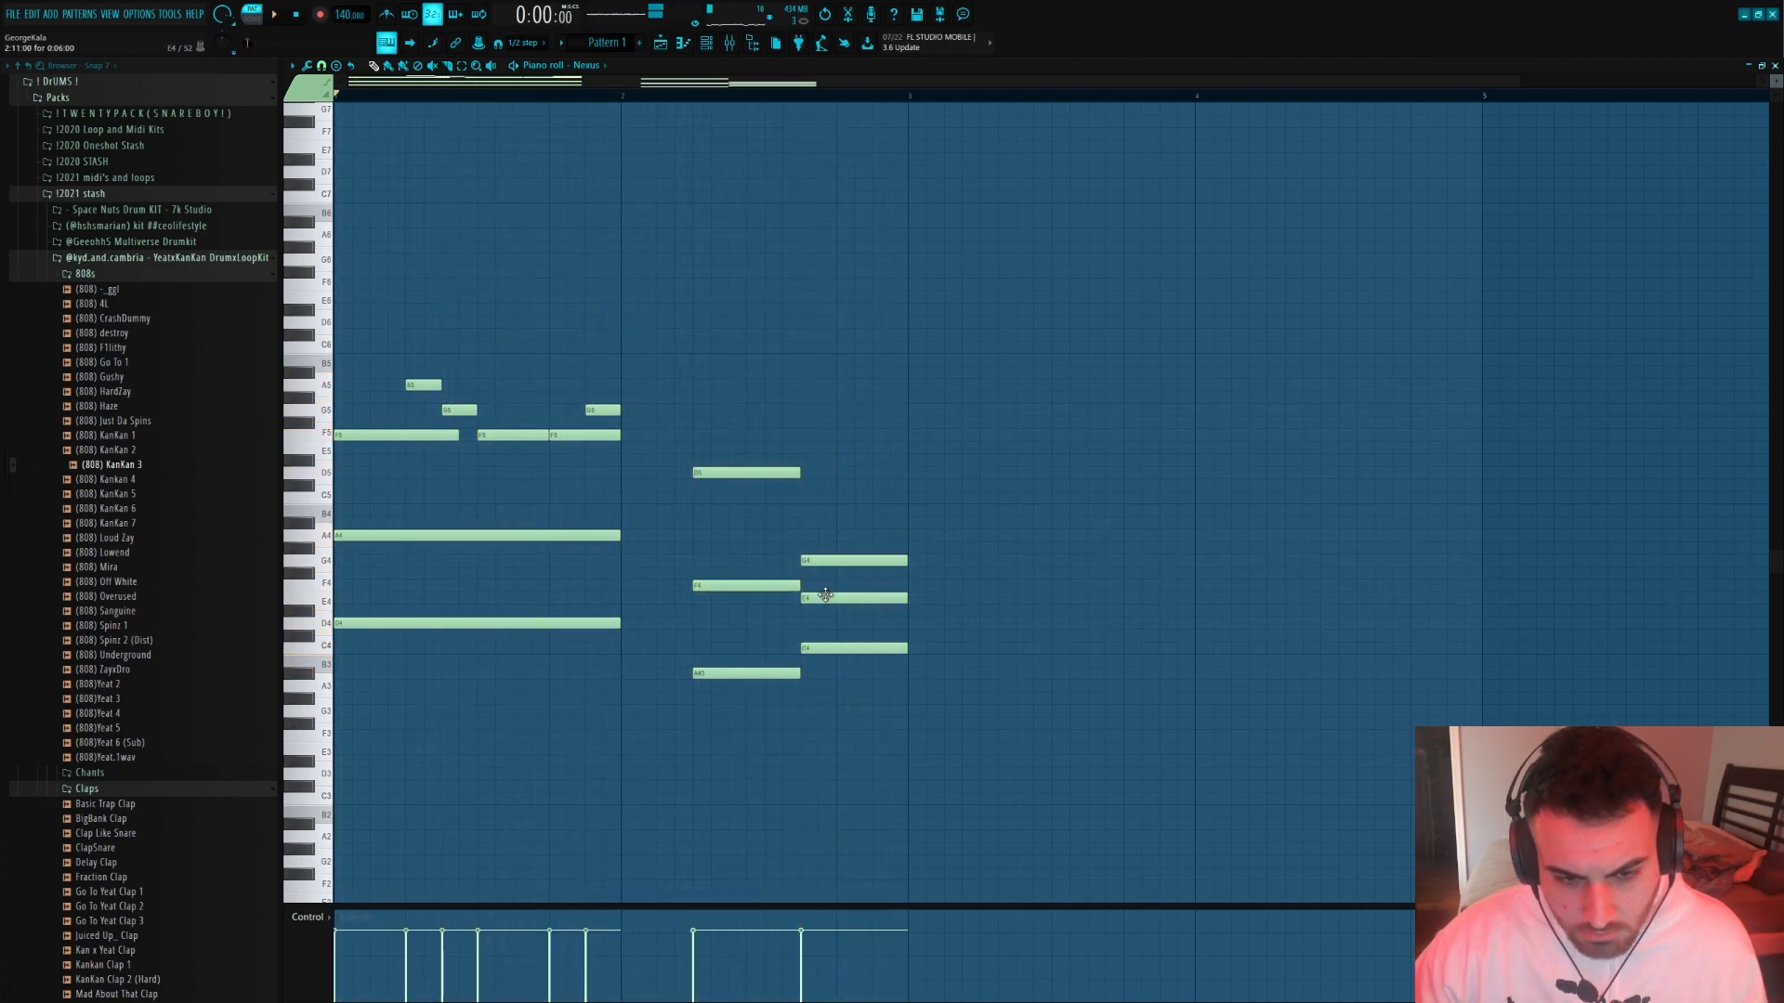
Raise the E4 of the last bar 2 chord by one octave to E5 and audition the pattern
left_click(824, 599, "ctrl")
key("ctrl+Up")
key("space")
left_click(656, 532, "ctrl")
scroll(656, 533, "down", 1)
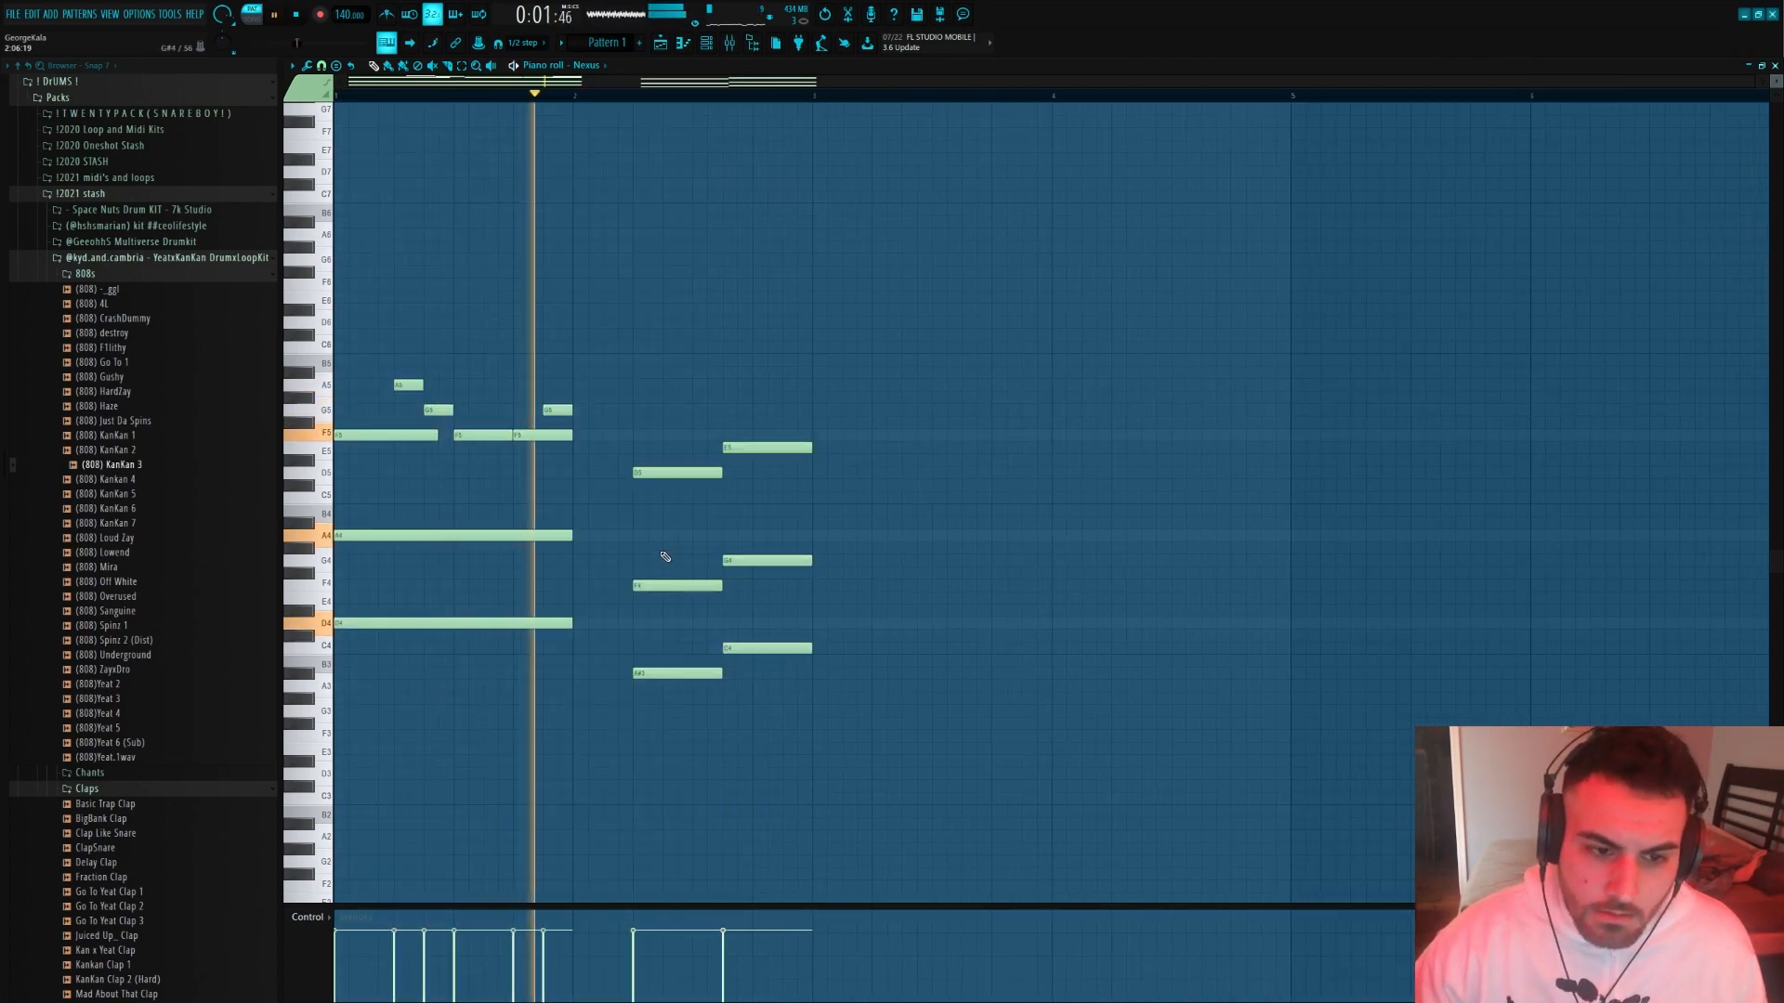
key("space")
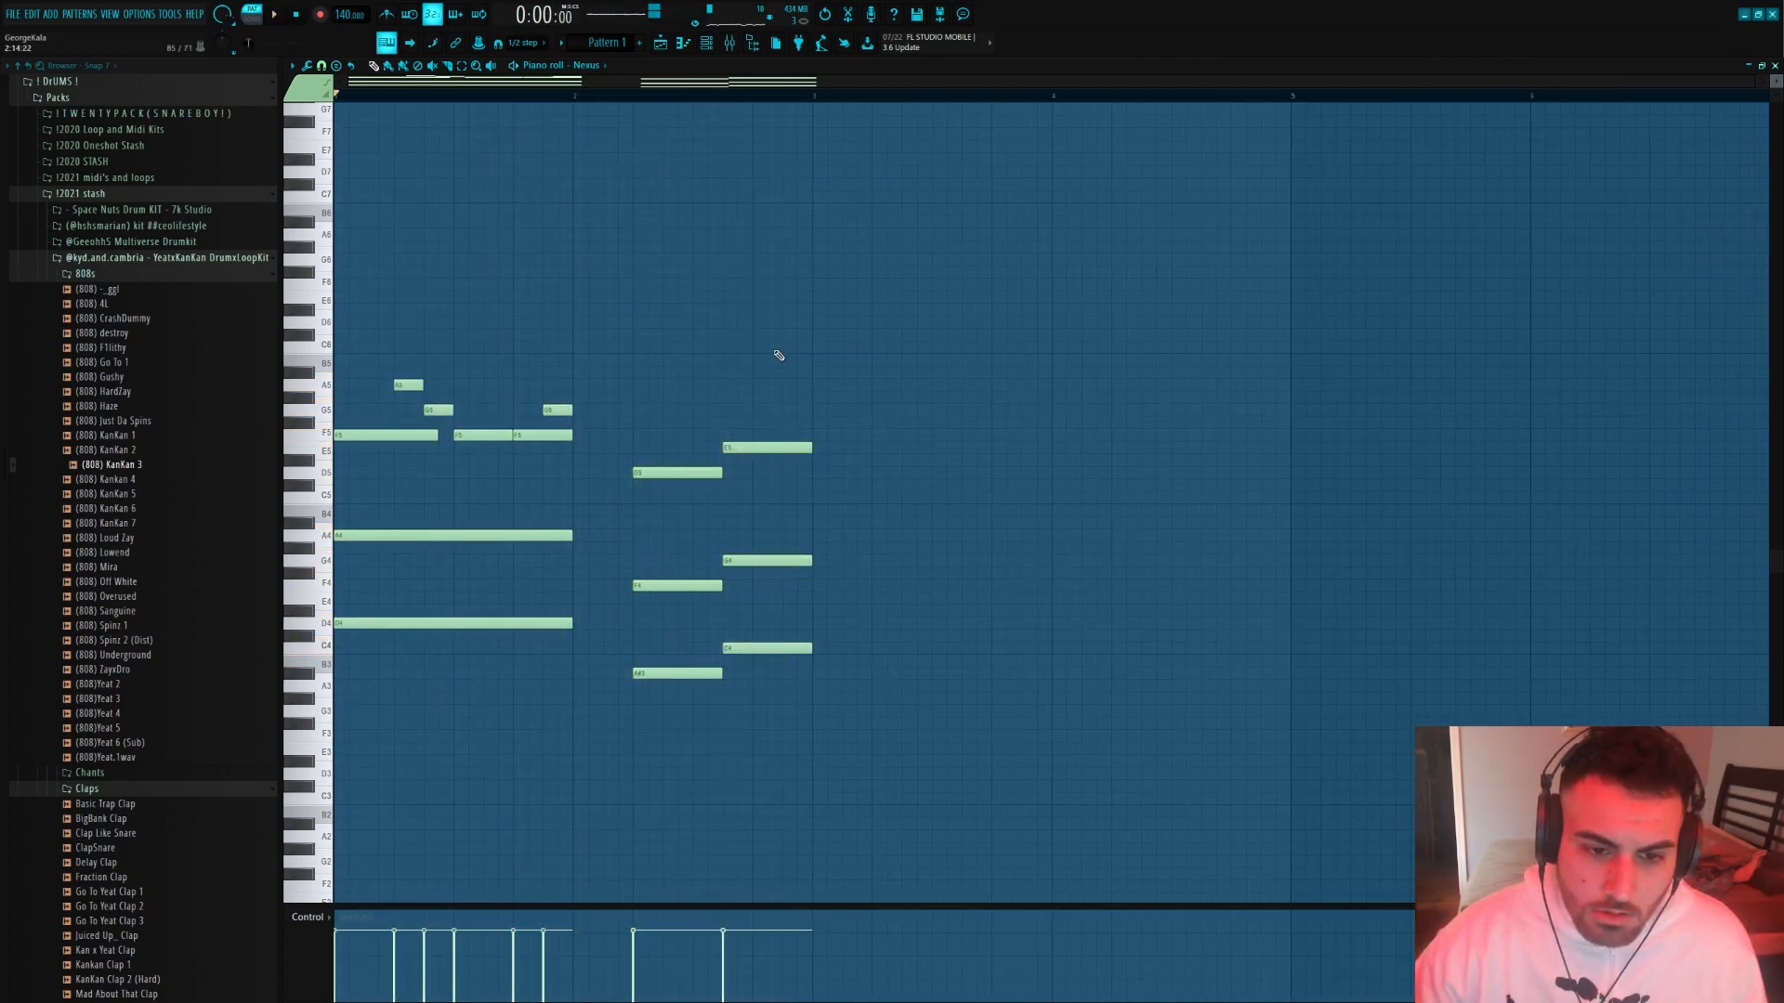
Extend bar 1's sustained D4 and A4 and its last F5 to step 5 of bar 2, where the next chord begins
left_click_drag(591, 730, 407, 277)
left_click(407, 277, "ctrl")
scroll(542, 563, "up", 1)
scroll(543, 566, "down", 1)
left_click(526, 533)
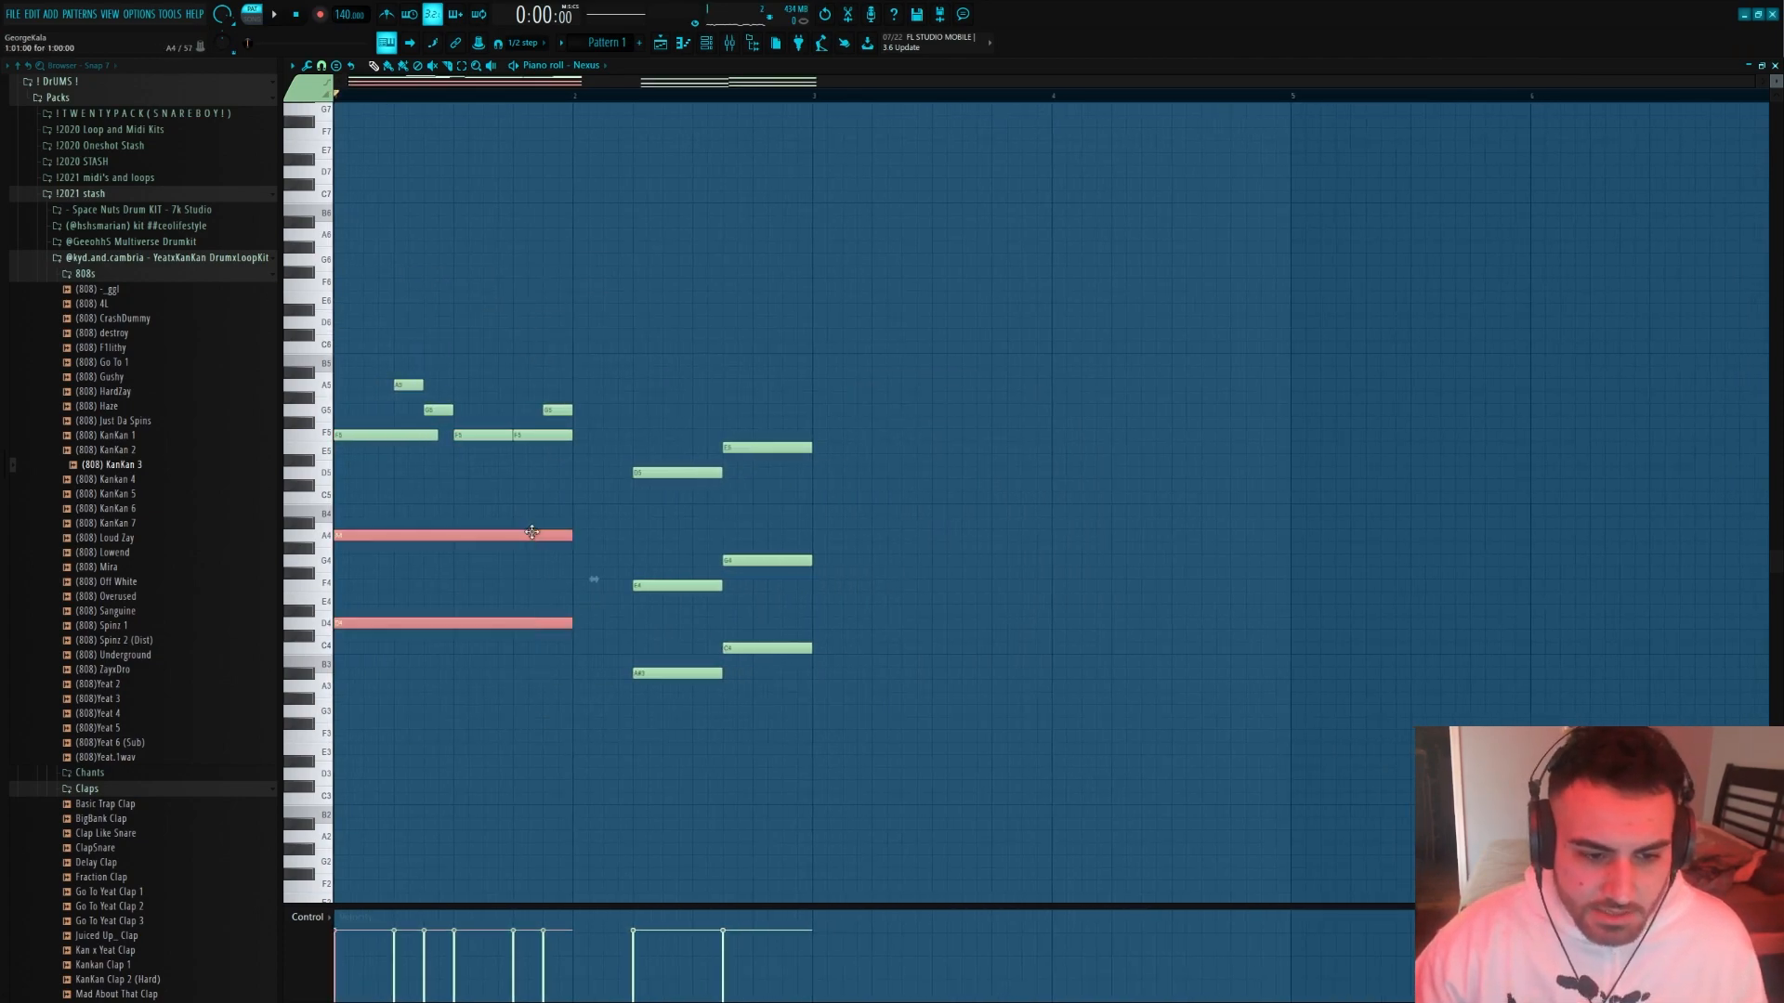
scroll(456, 427, "up", 1)
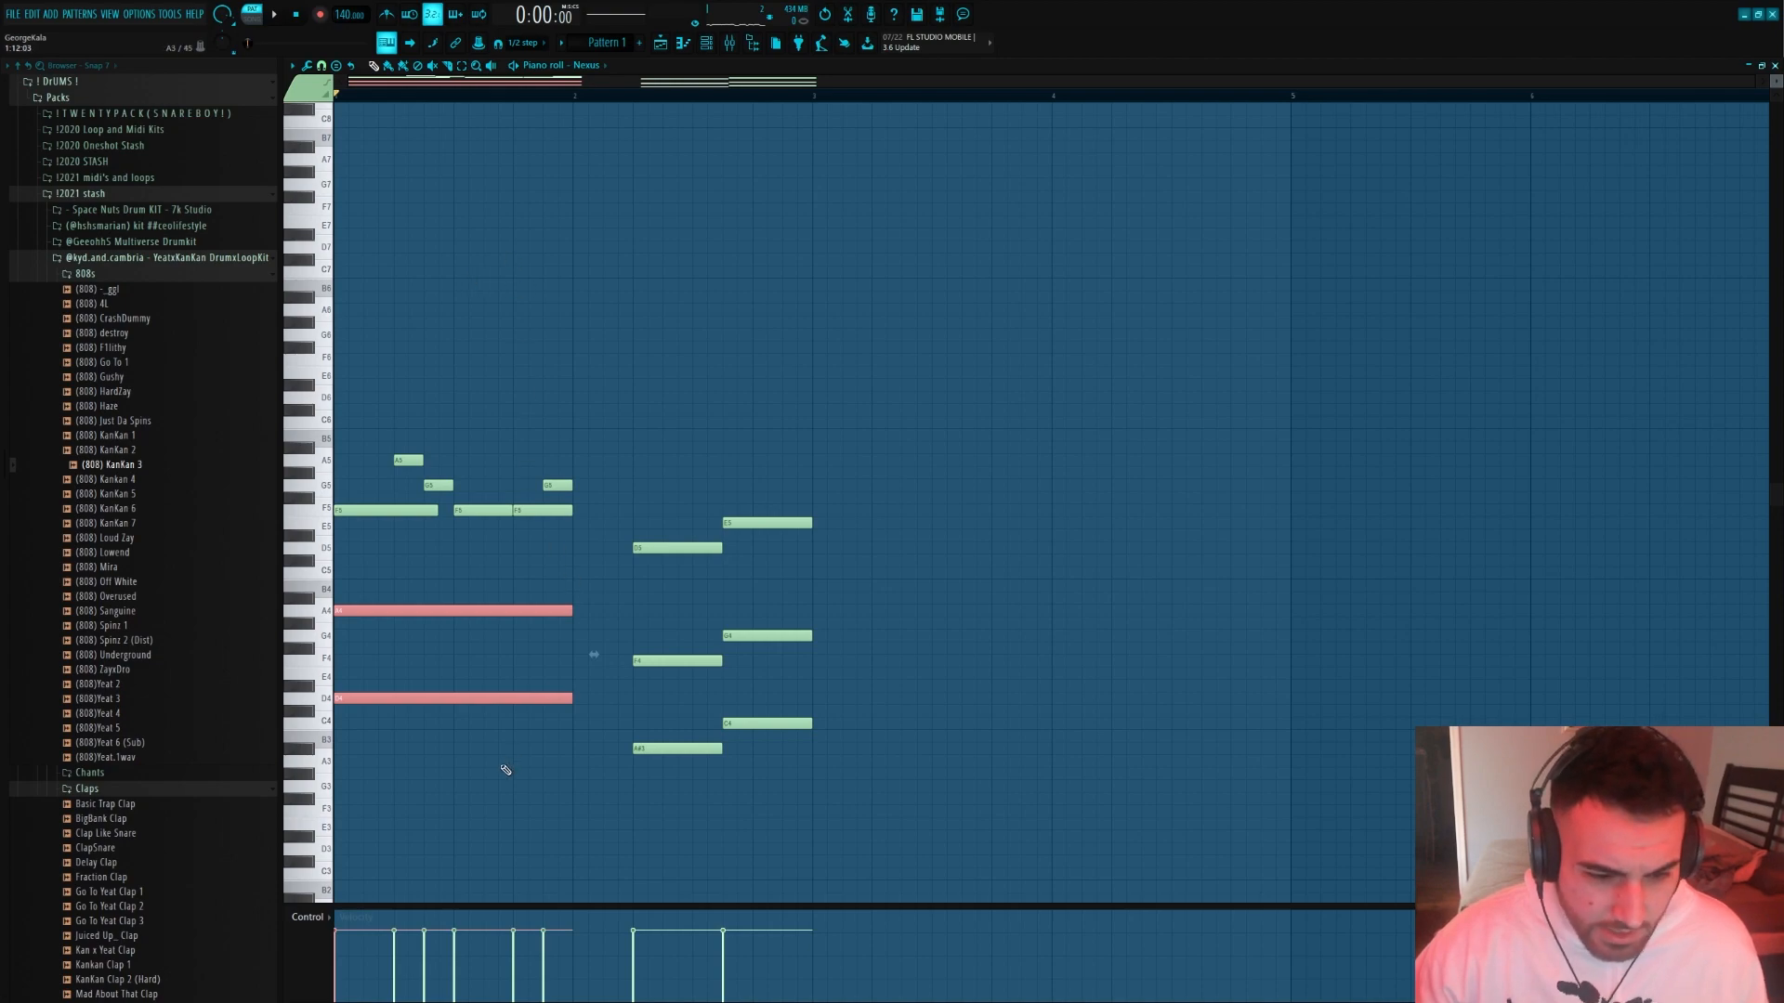
left_click_drag(572, 610, 632, 611)
key("space")
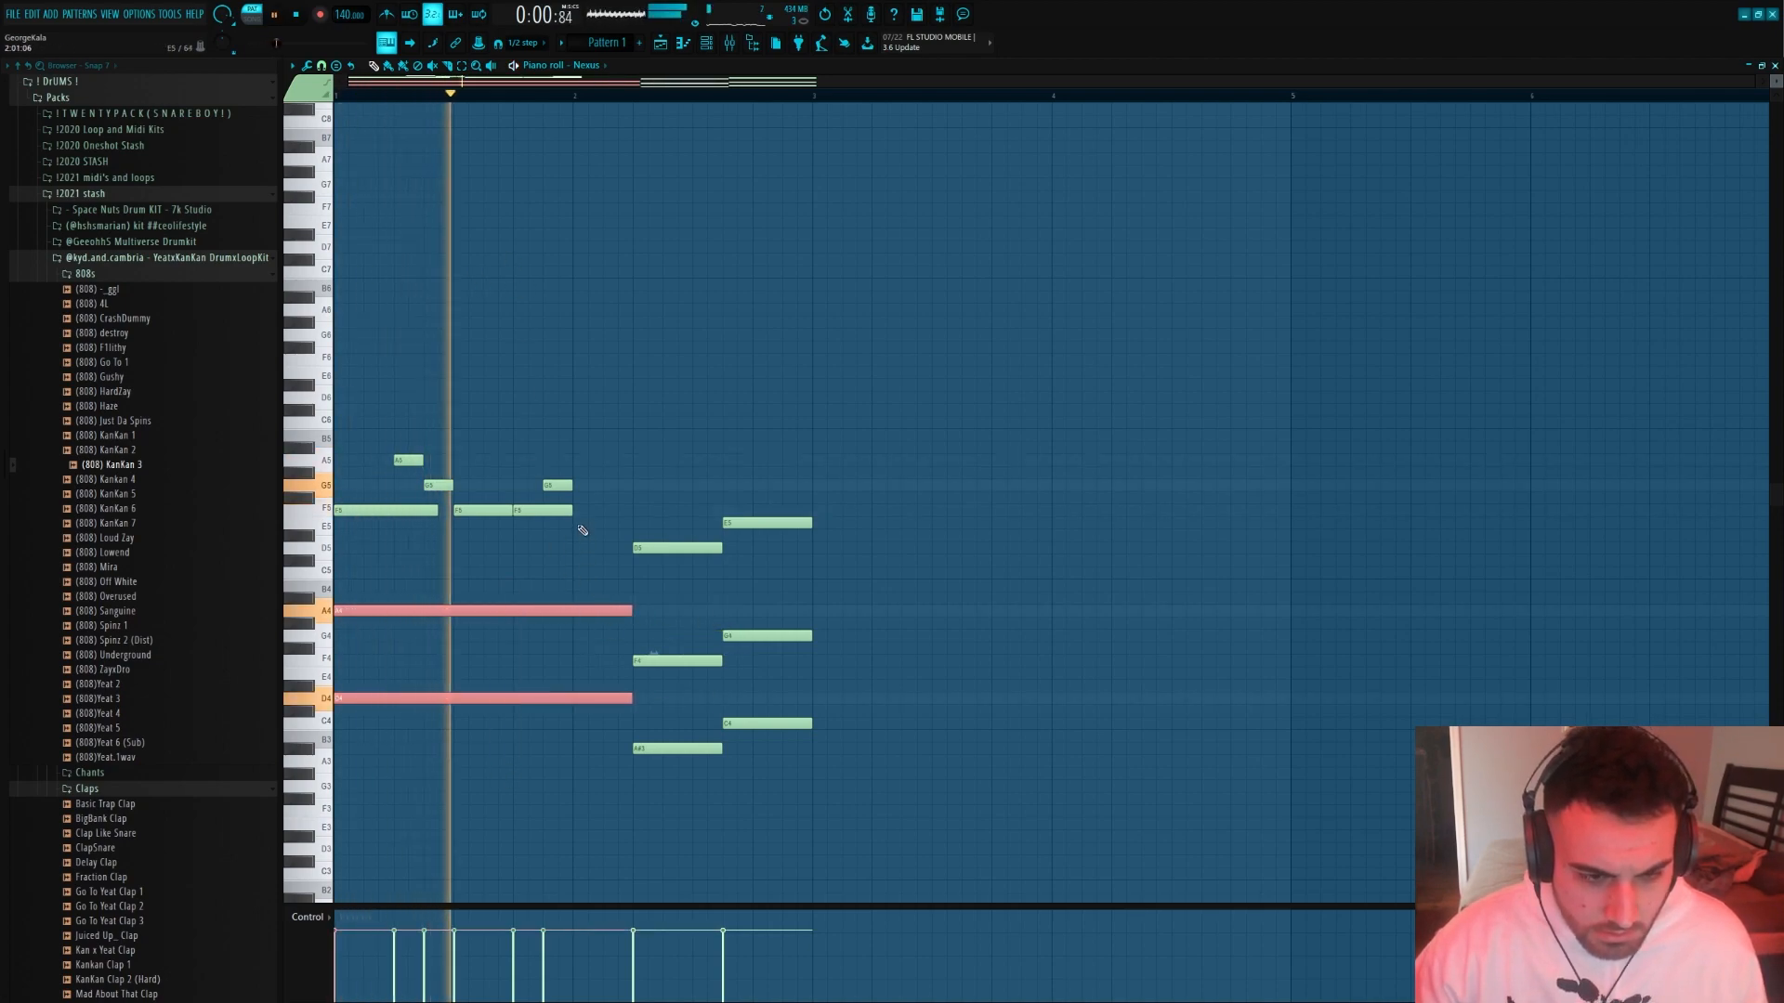
left_click_drag(572, 510, 632, 510)
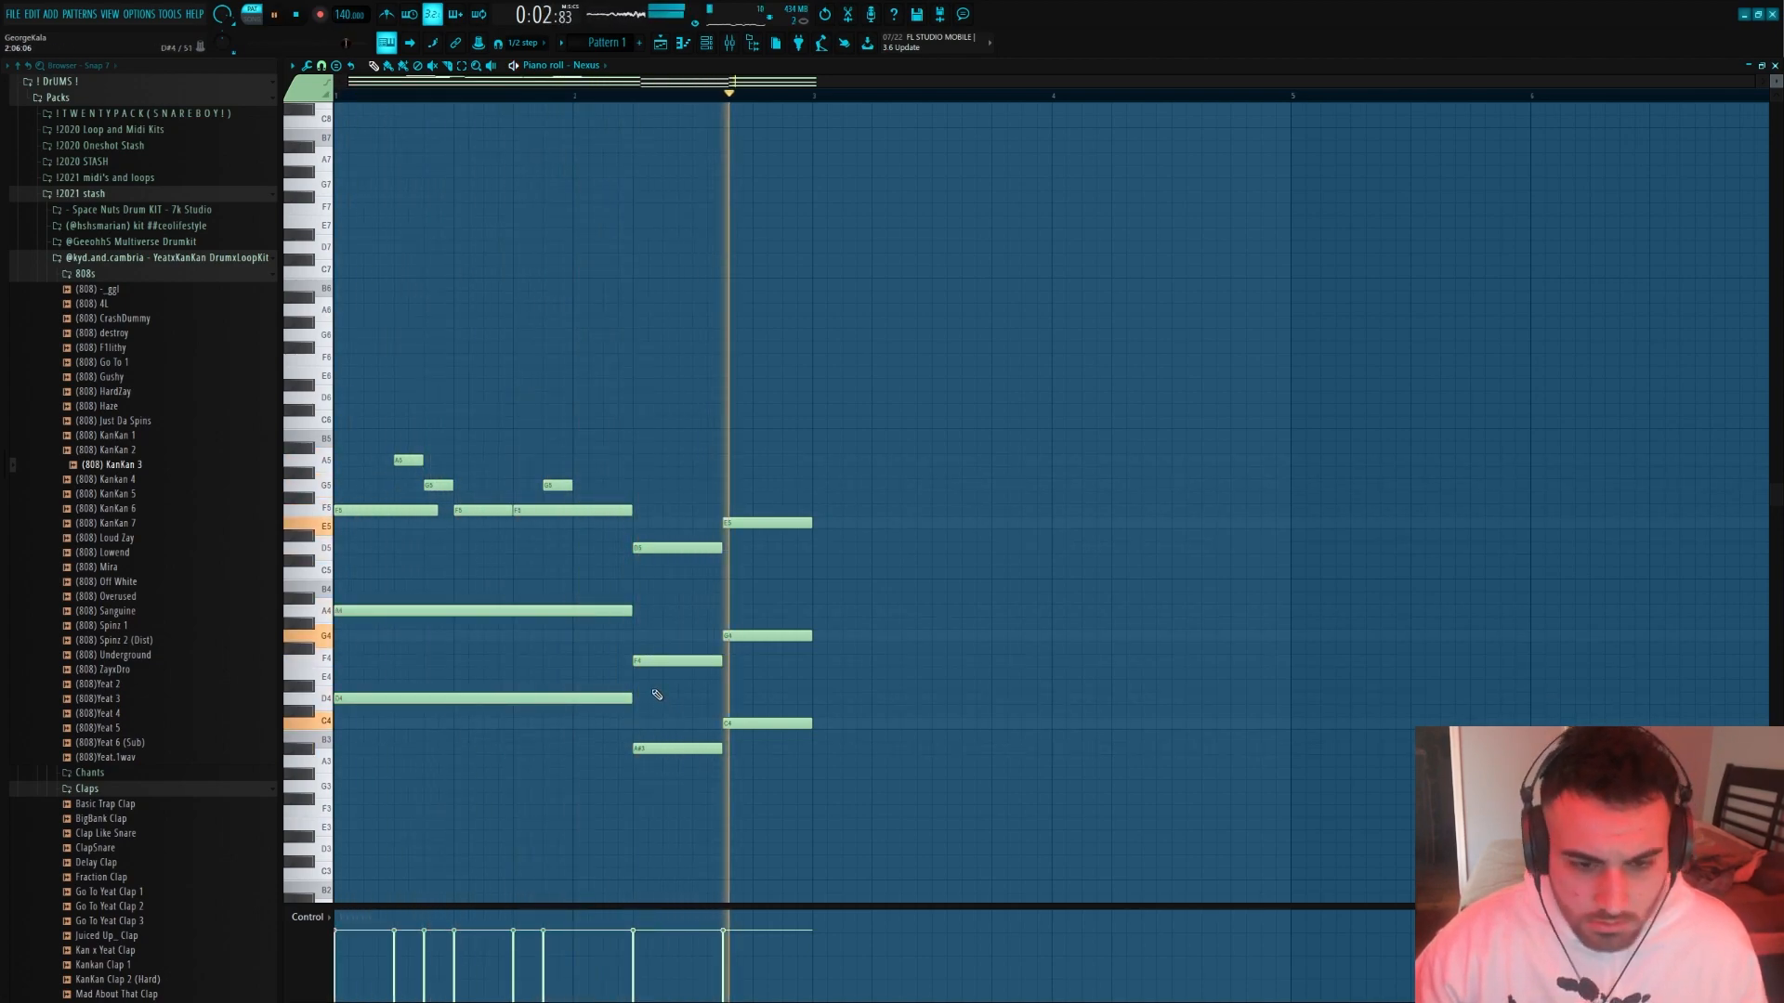
Duplicate the two-bar phrase into bars 3 and 4, and start bar 4 with two-step C6 and A#5 notes and a four-step A5
key("ctrl+b")
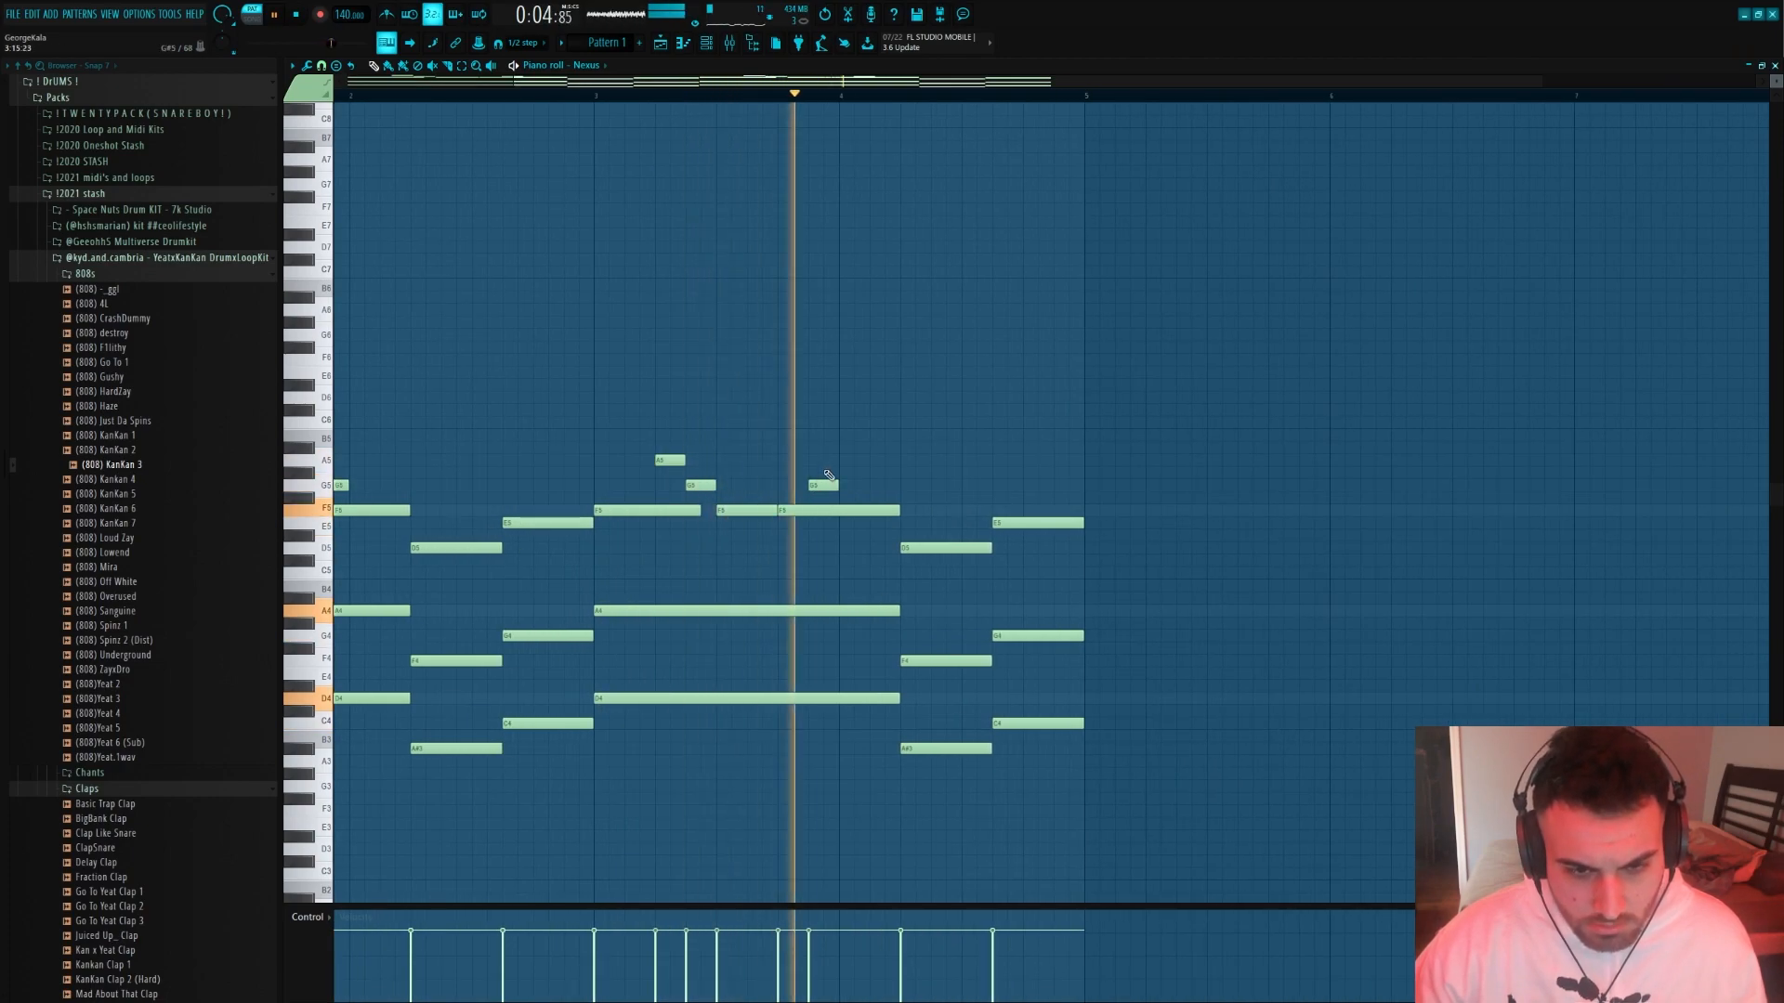
key("space")
left_click(845, 423)
left_click(876, 447)
left_click(906, 460)
key("space")
left_click_drag(883, 426, 869, 424)
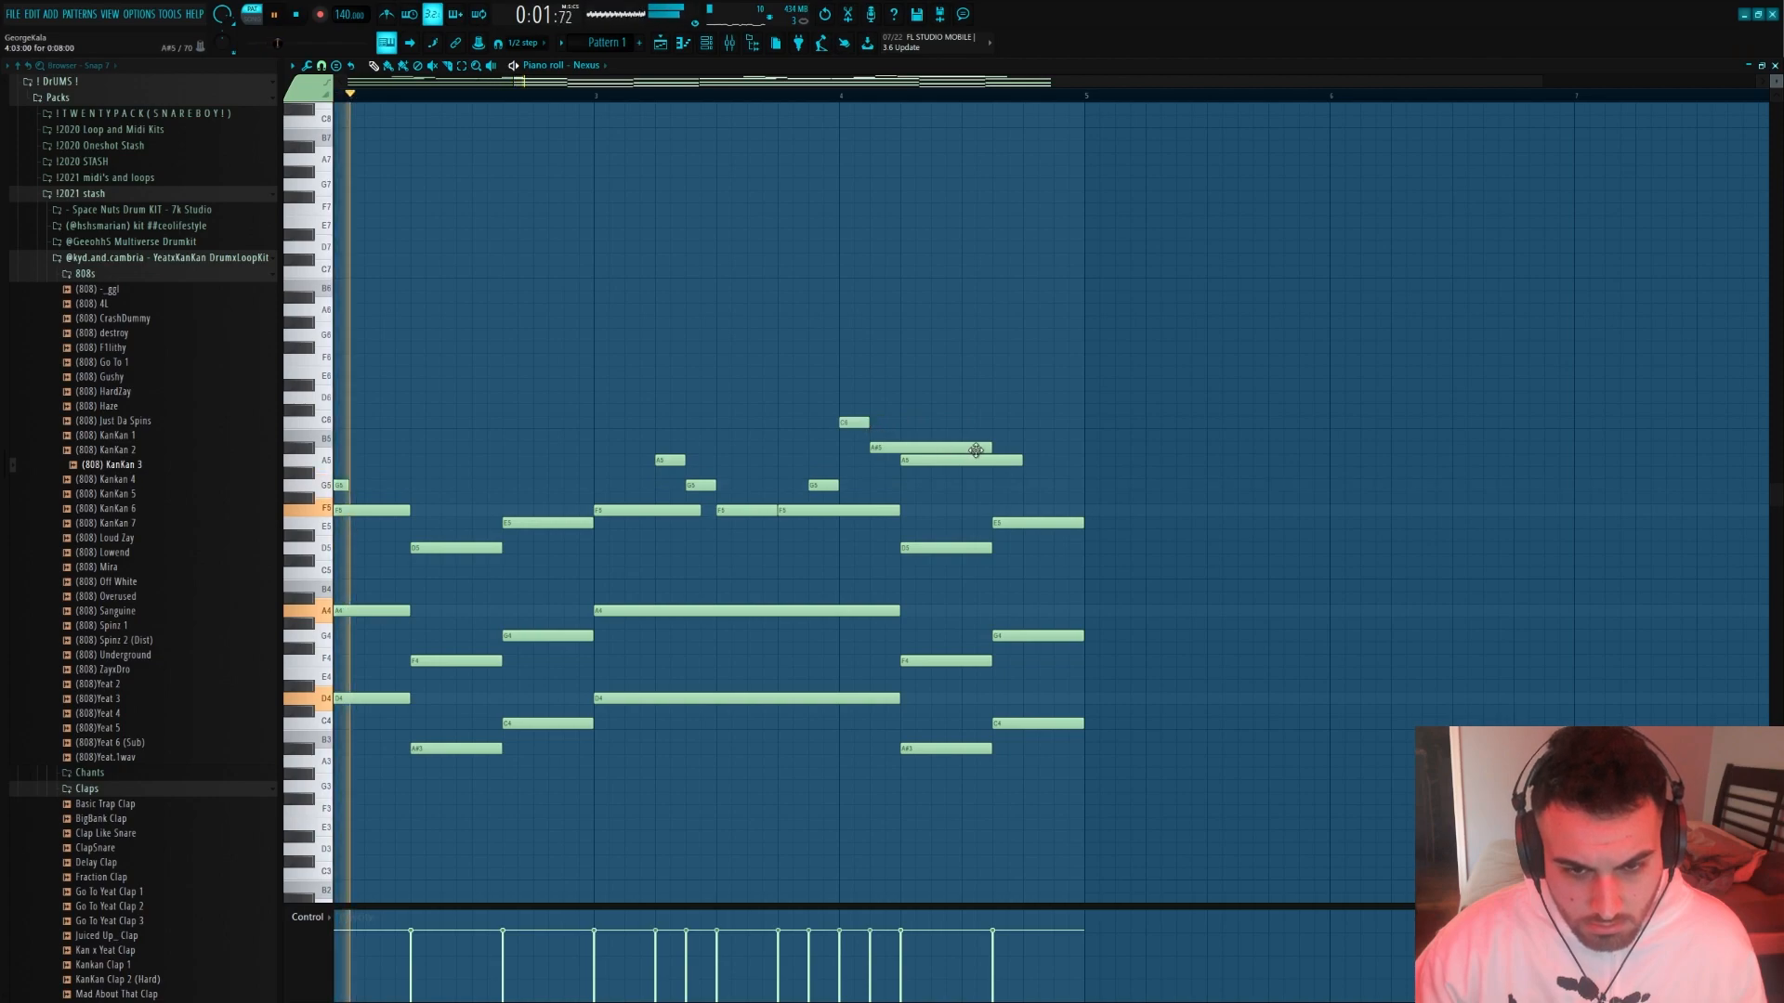
left_click_drag(990, 447, 899, 447)
left_click_drag(1018, 458, 960, 459)
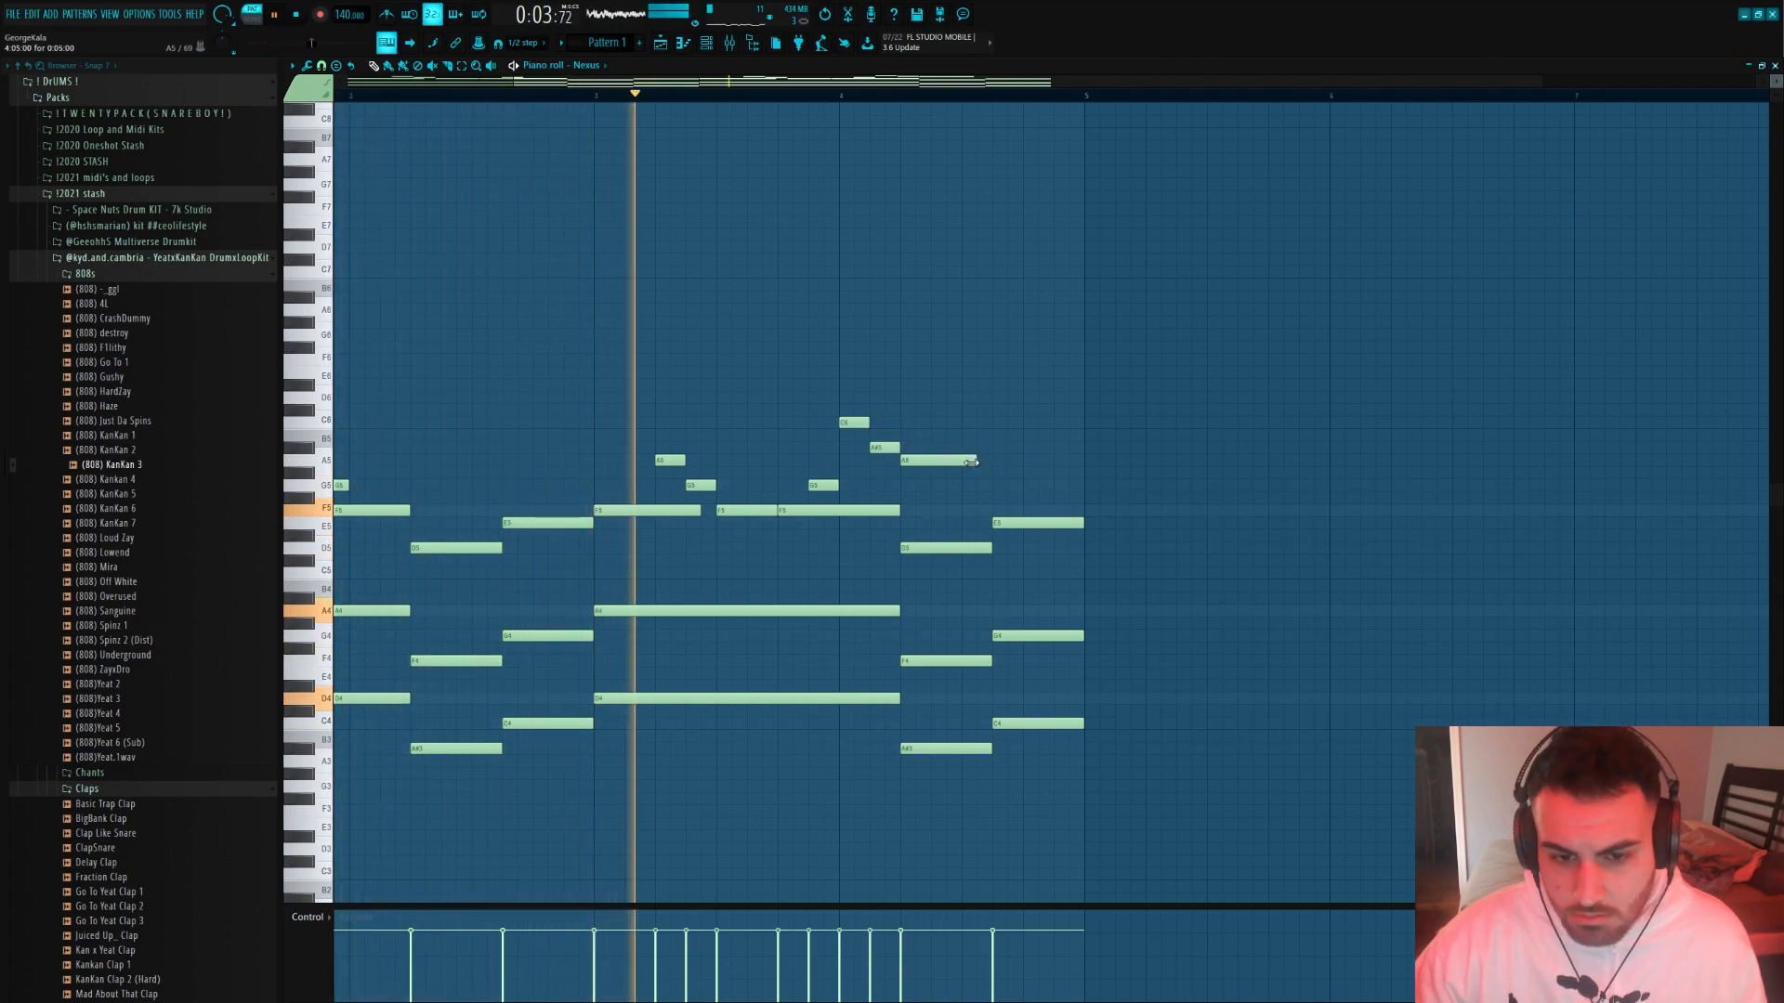
Continue the bar 4 melody with two-step notes: G5 at step 9, E5 at steps 11 and 13, and G5 at step 15
left_click(938, 498)
left_click_drag(941, 485, 971, 485)
left_click(1057, 547)
left_click_drag(1057, 543, 1023, 523)
key("space")
left_click(1054, 485)
key("space")
Duplicate the four-bar progression into bars 5 to 8 and listen to the pattern
key("ctrl+b")
scroll(1082, 520, "down", 3)
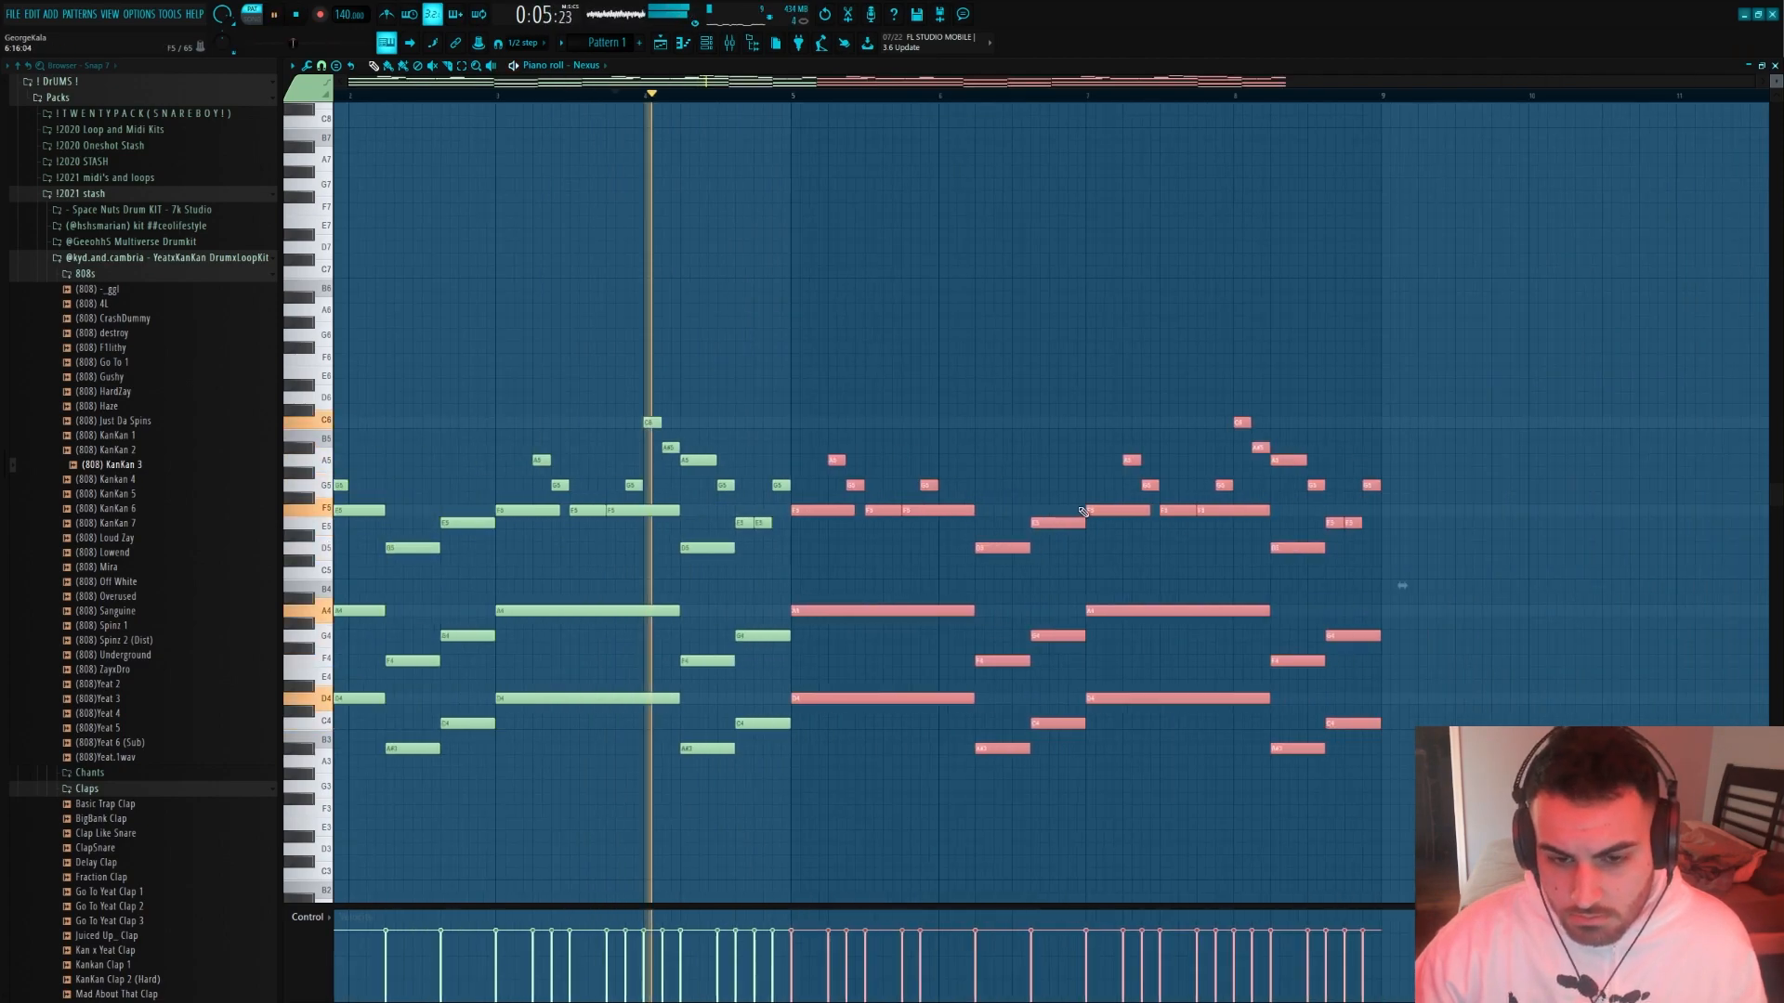
left_click(1082, 573, "ctrl")
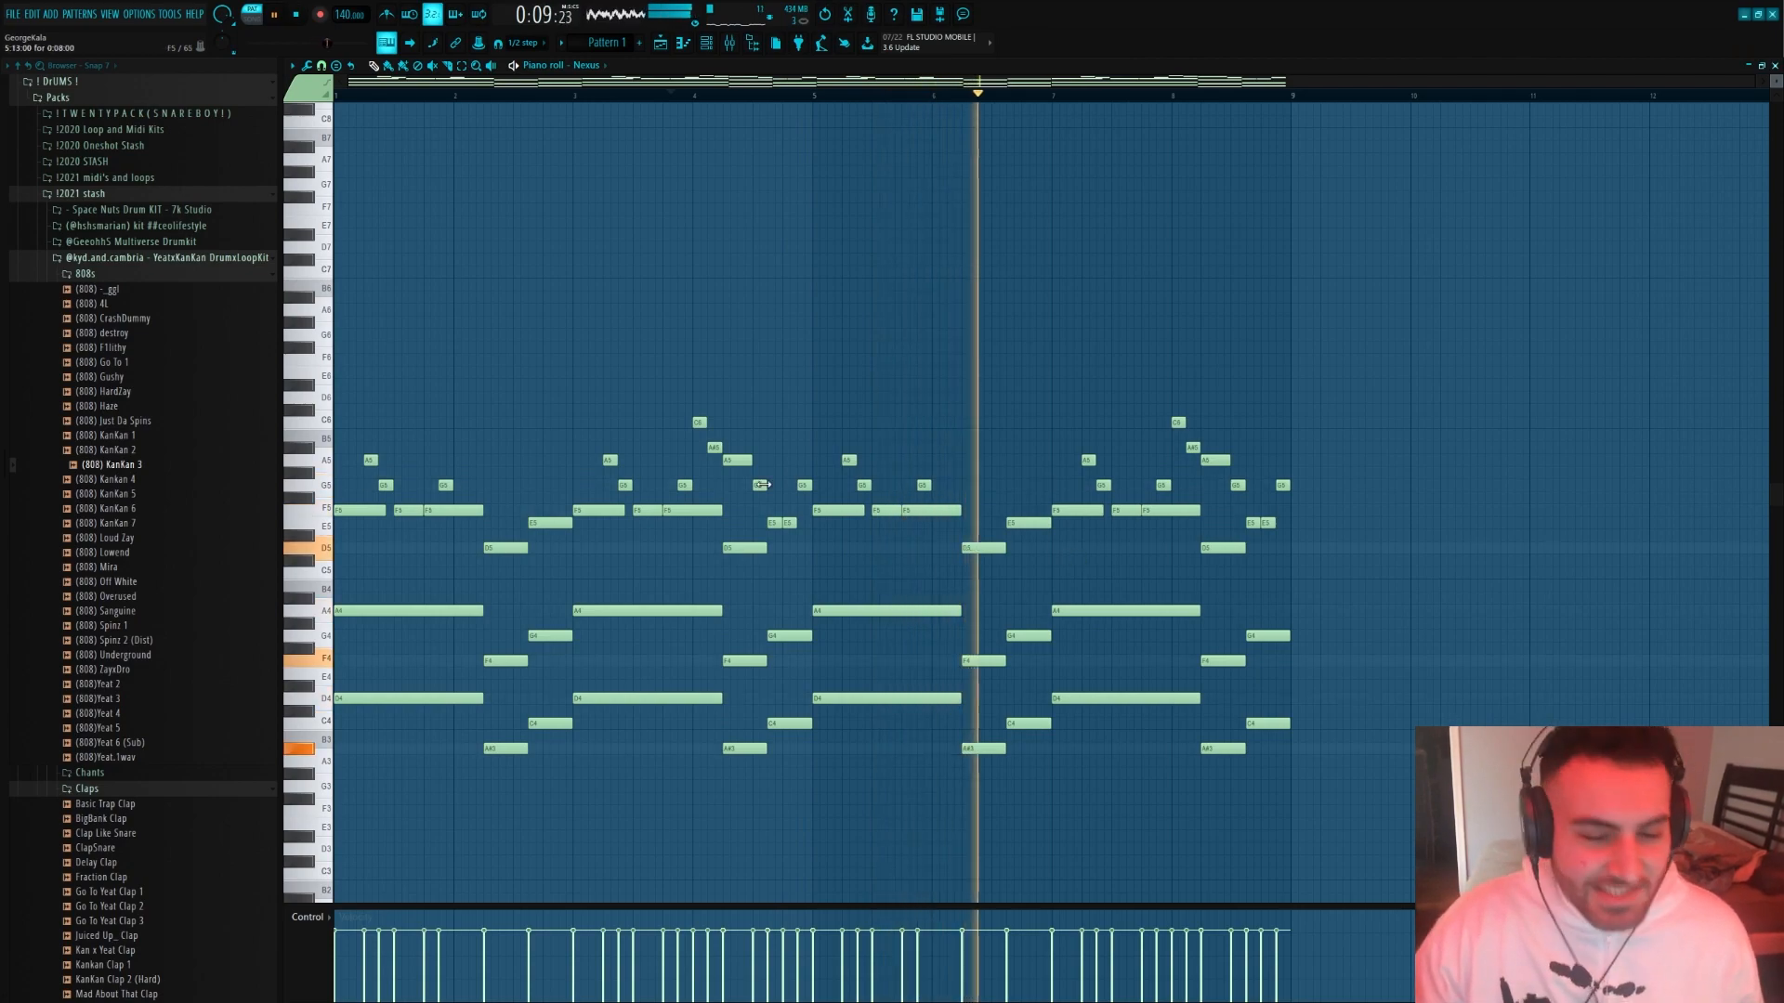
scroll(836, 362, "down", 1)
scroll(1271, 595, "up", 2)
scroll(1271, 596, "down", 2)
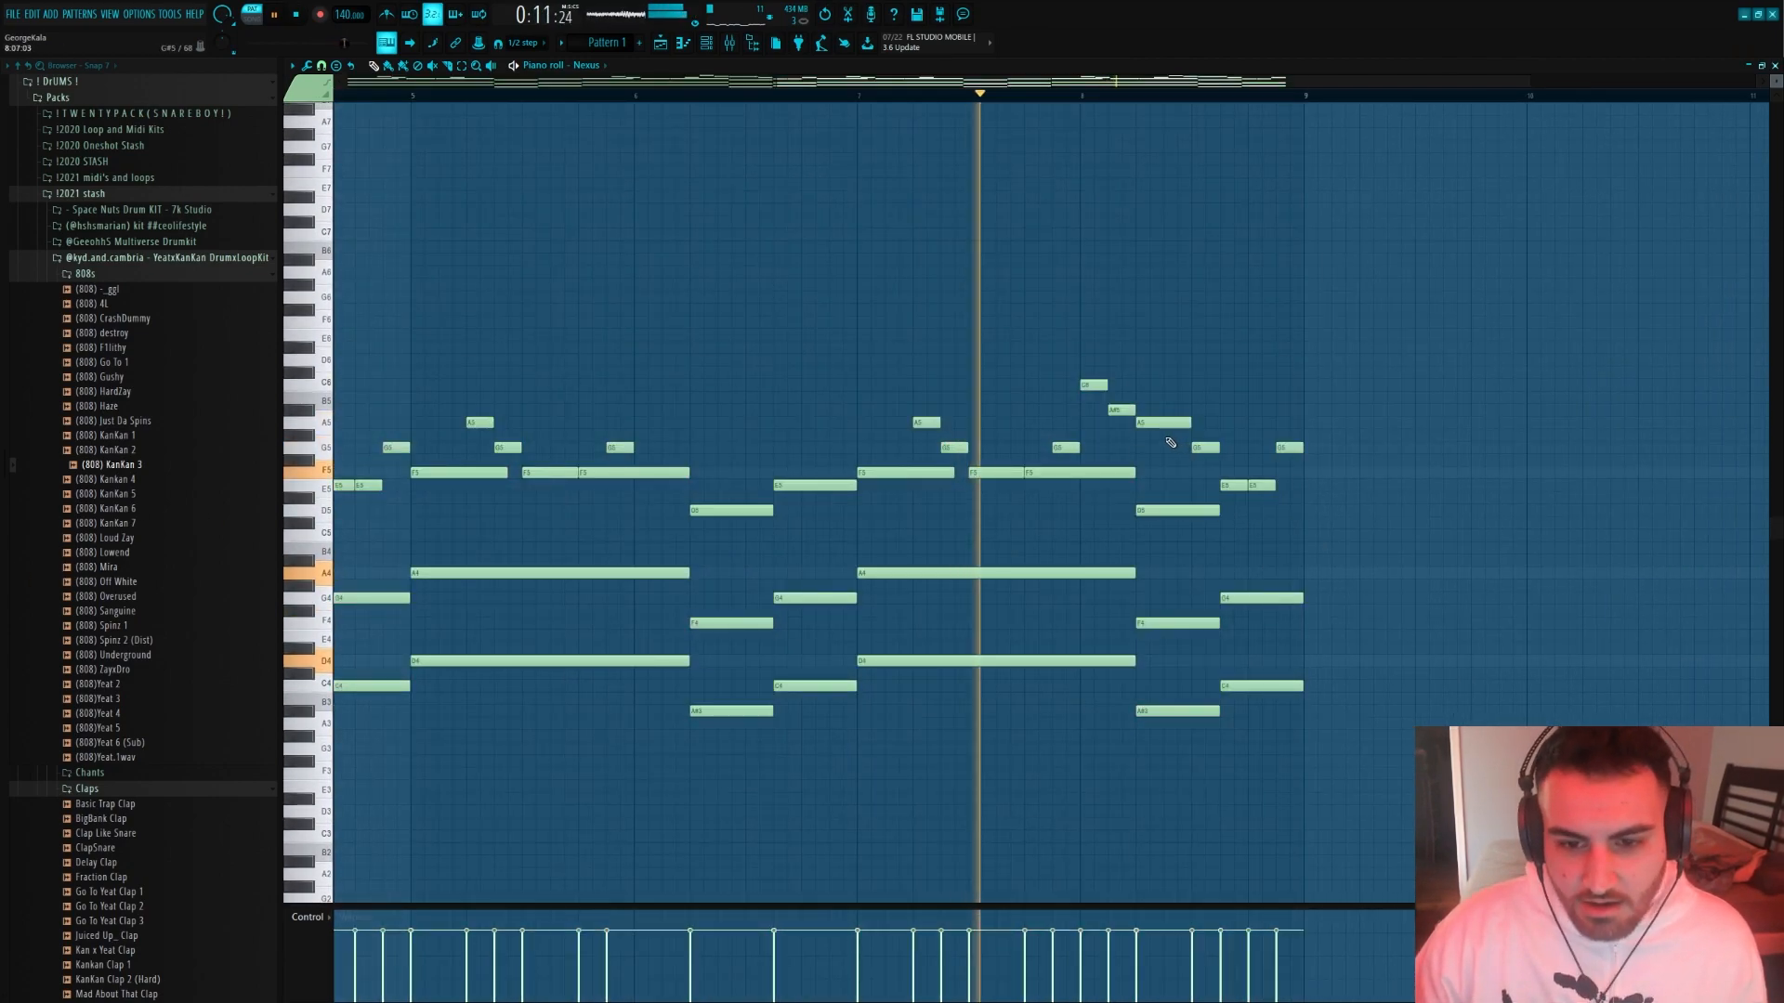
key("space")
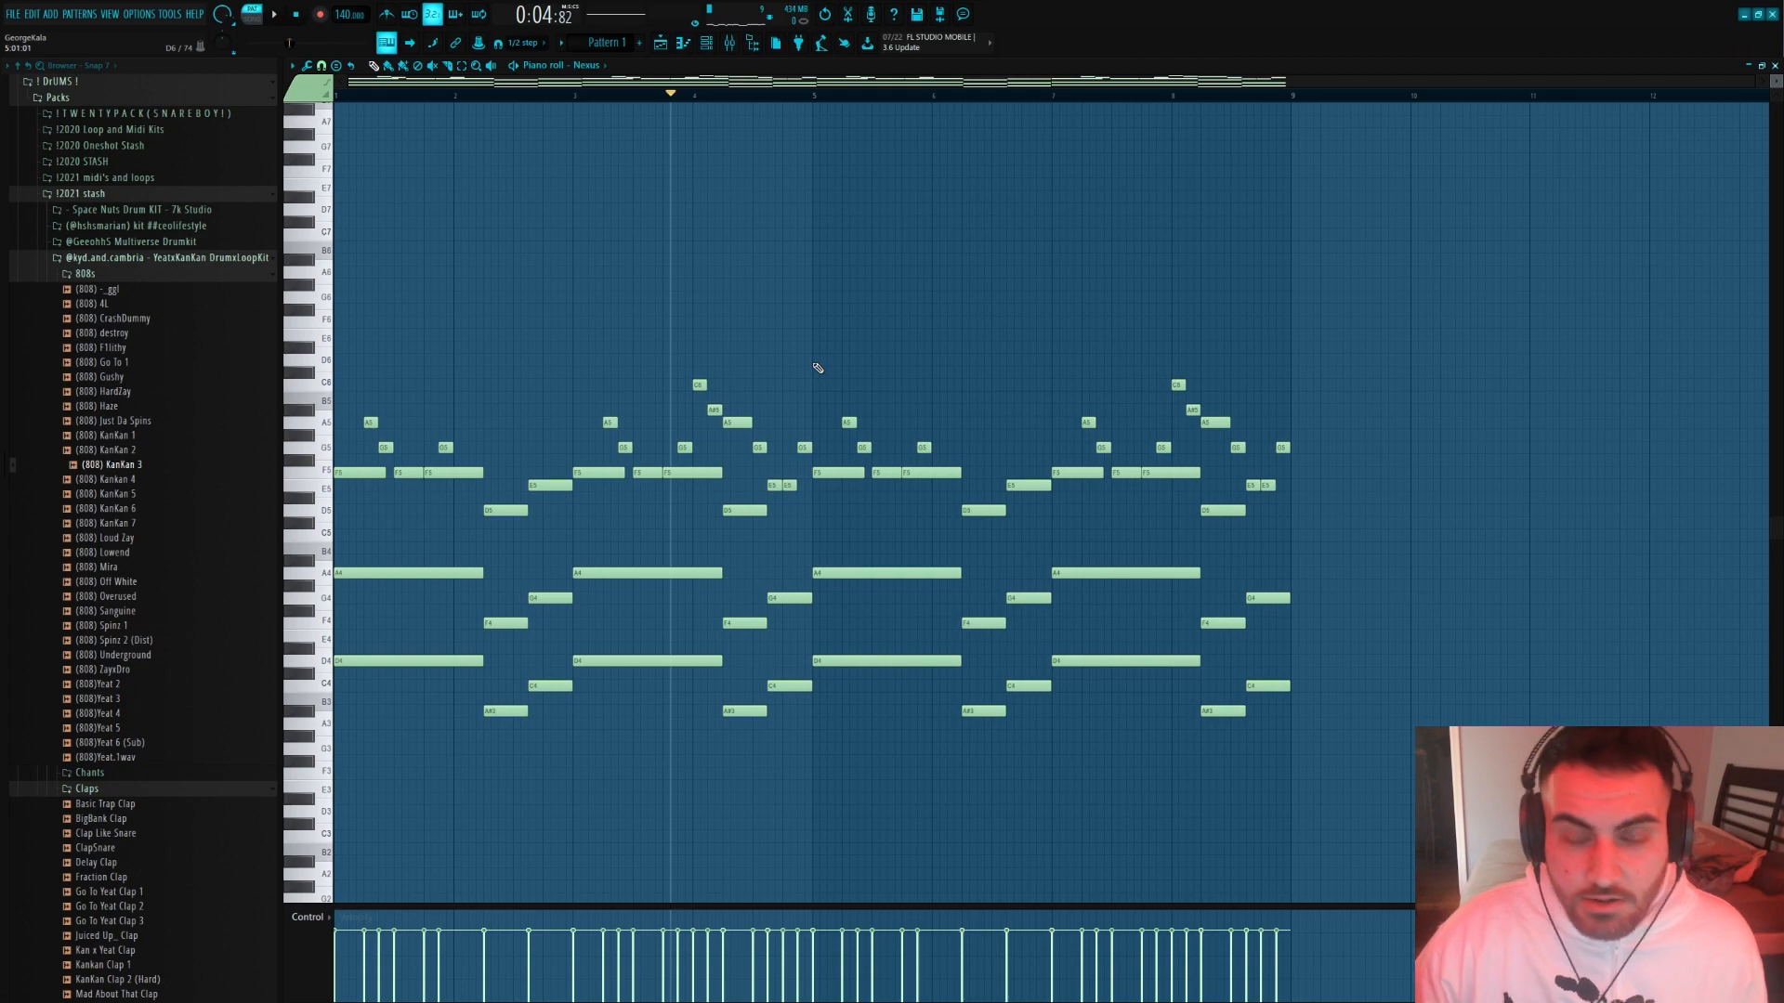
scroll(1022, 371, "up", 2)
left_click_drag(630, 267, 1126, 730)
scroll(1440, 799, "down", 2)
left_click_drag(1462, 828, 686, 426)
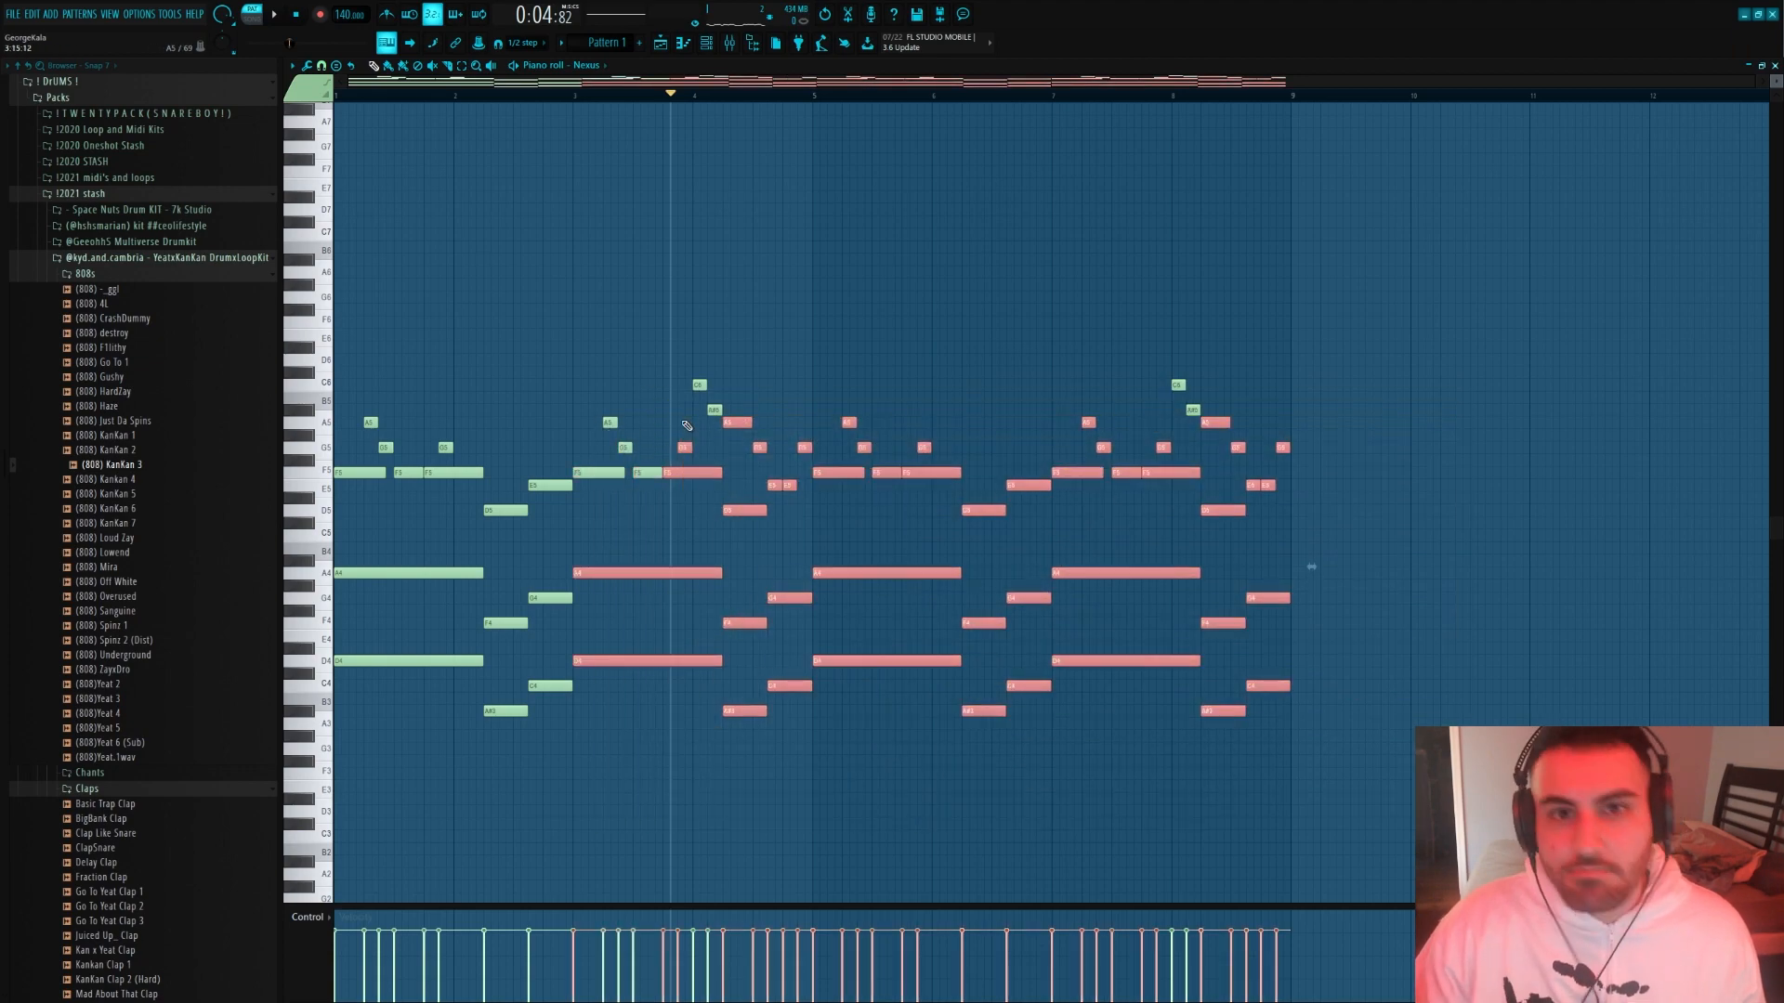
Lower the C6 at the start of bar 8 by three semitones to A5 during playback
scroll(1198, 349, "up", 2)
left_click(1200, 342, "ctrl")
left_click_drag(1103, 340, 1061, 393)
key("space")
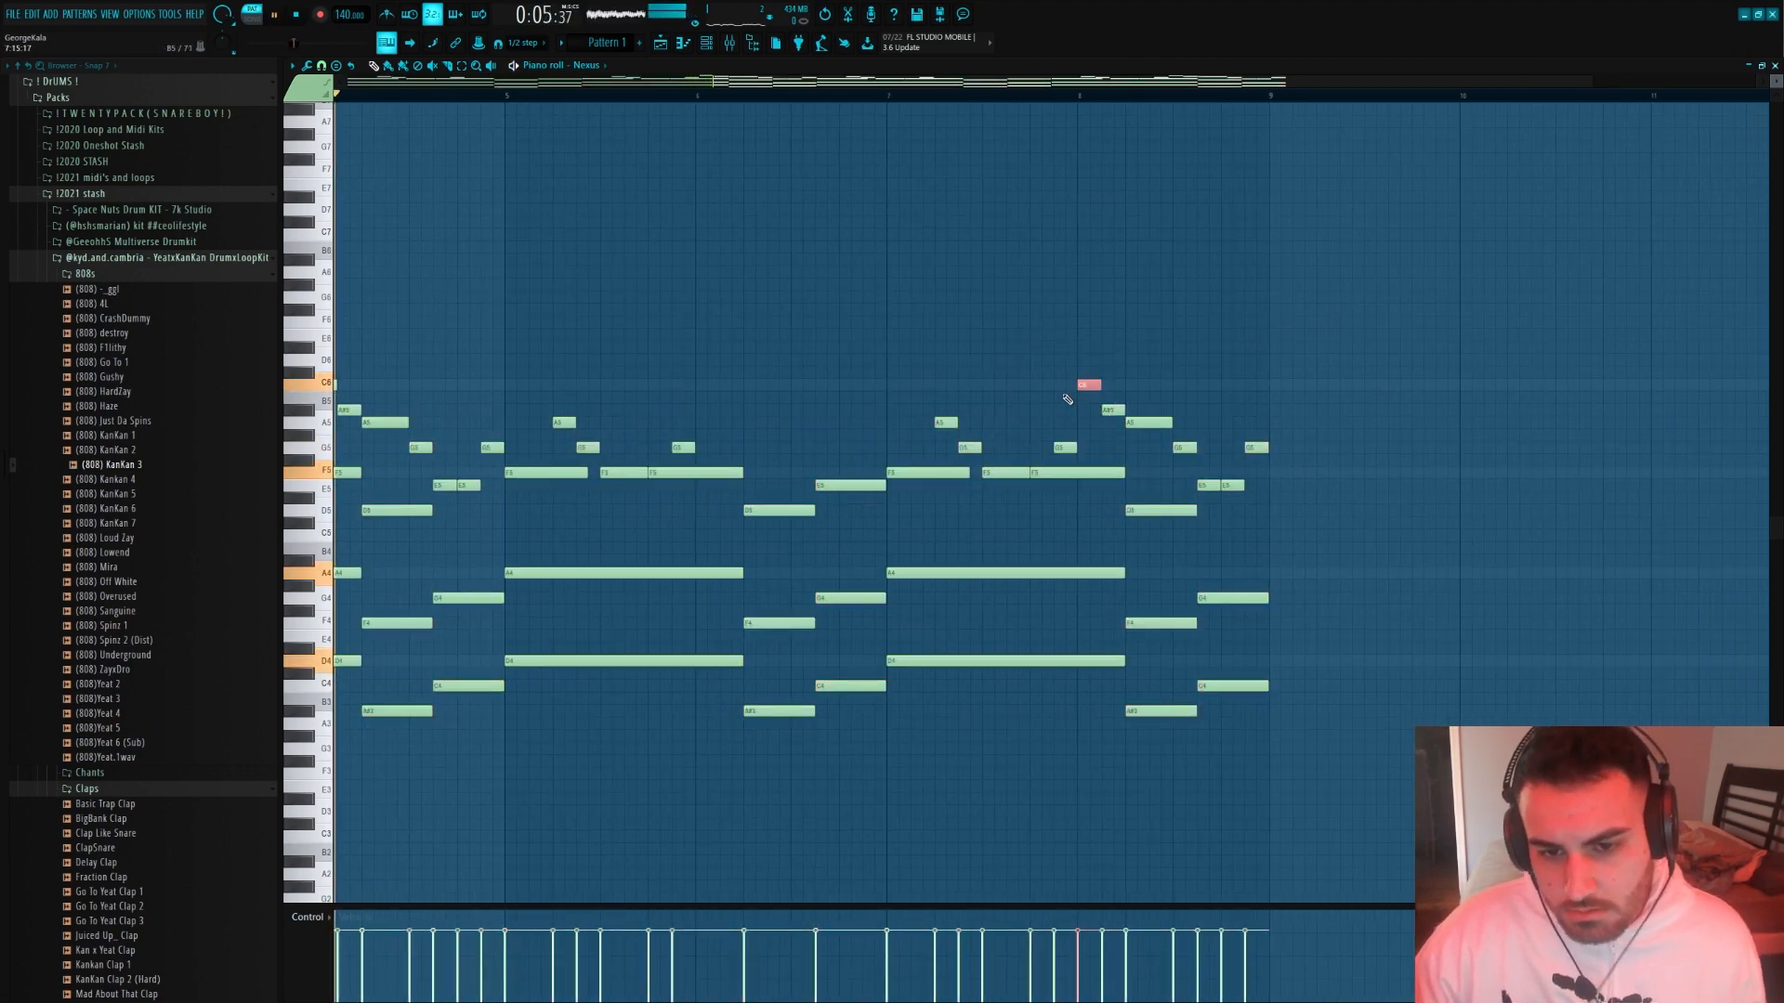
key("shift+Down")
key("shift+Down")
key("shift+Down")
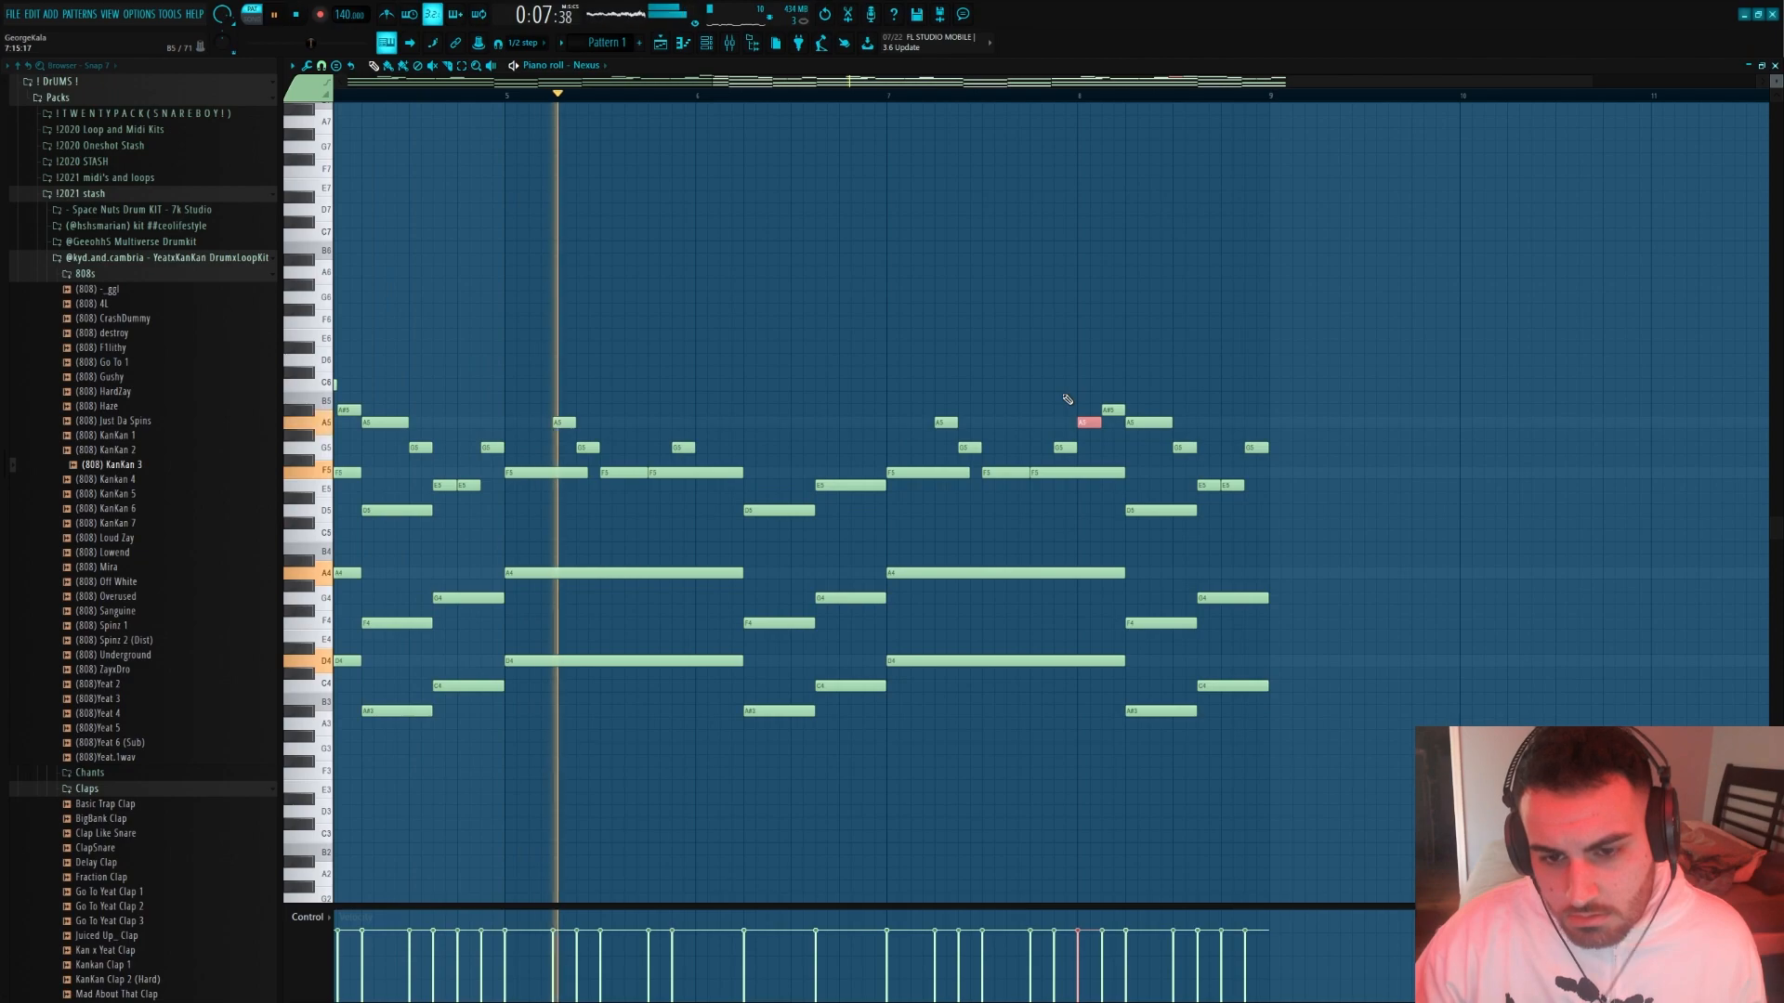
Add a two-step G5 at step 3 of bar 7 and listen through to the end of the pattern
scroll(1068, 400, "up", 1)
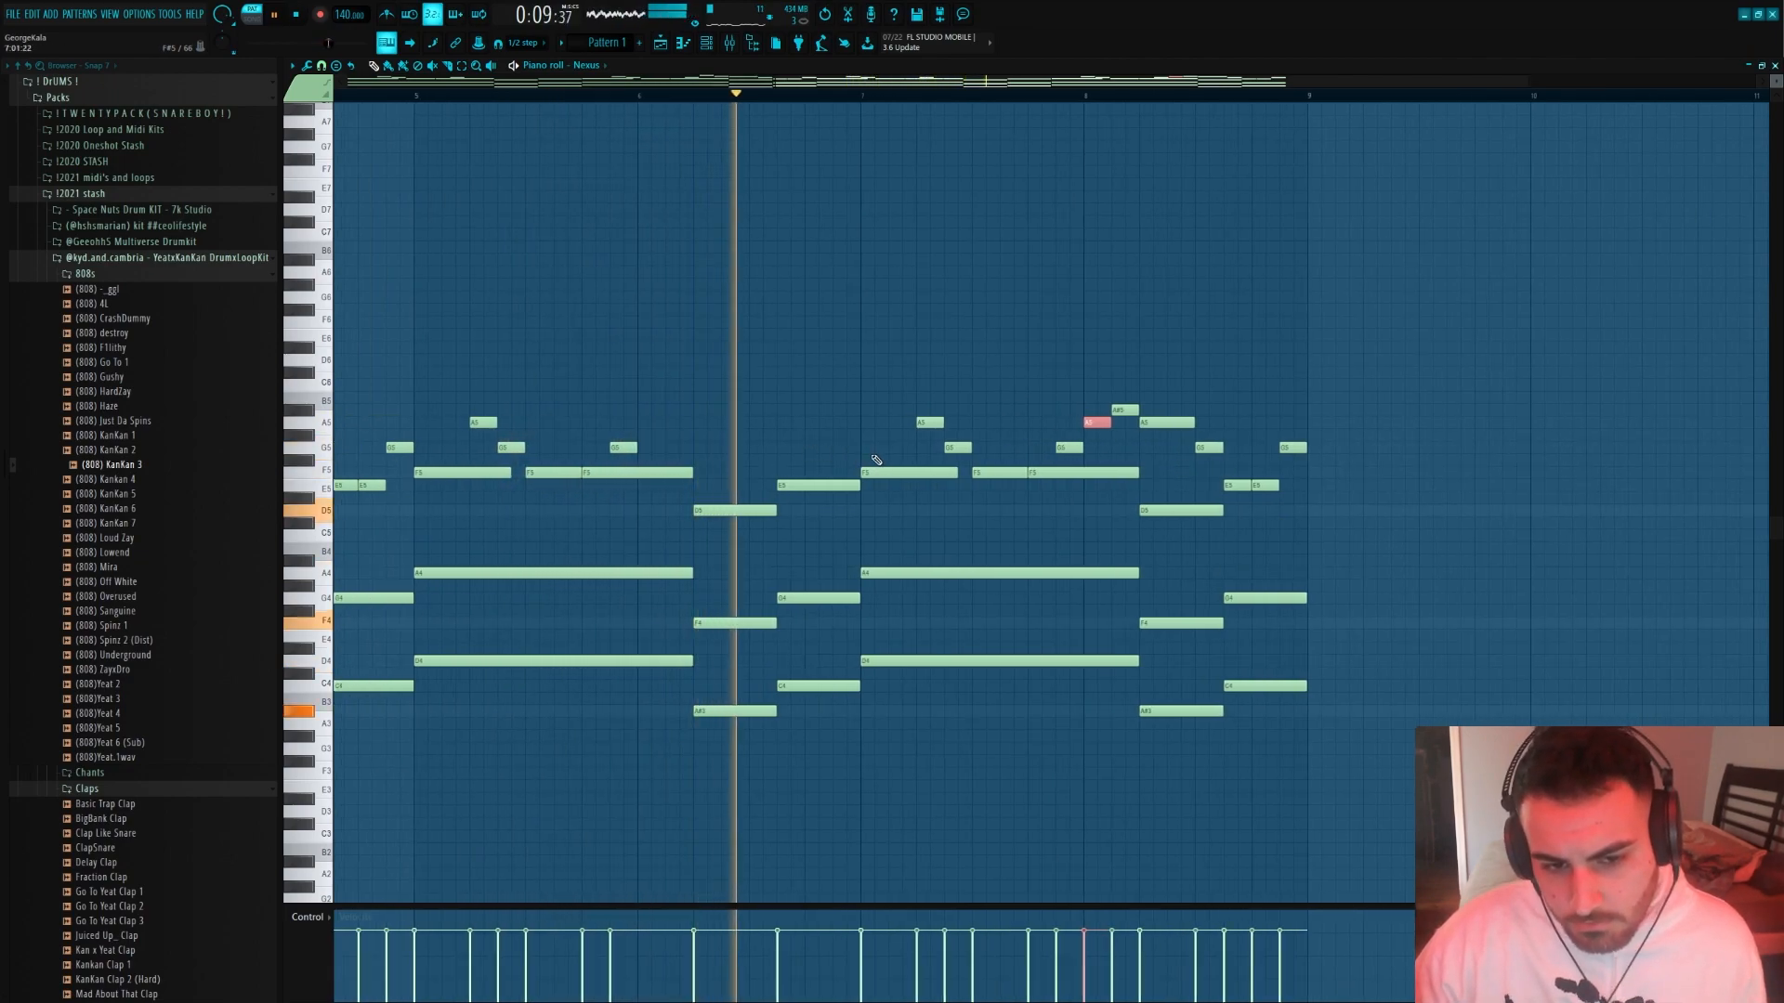
left_click(893, 449)
scroll(1048, 550, "down", 2)
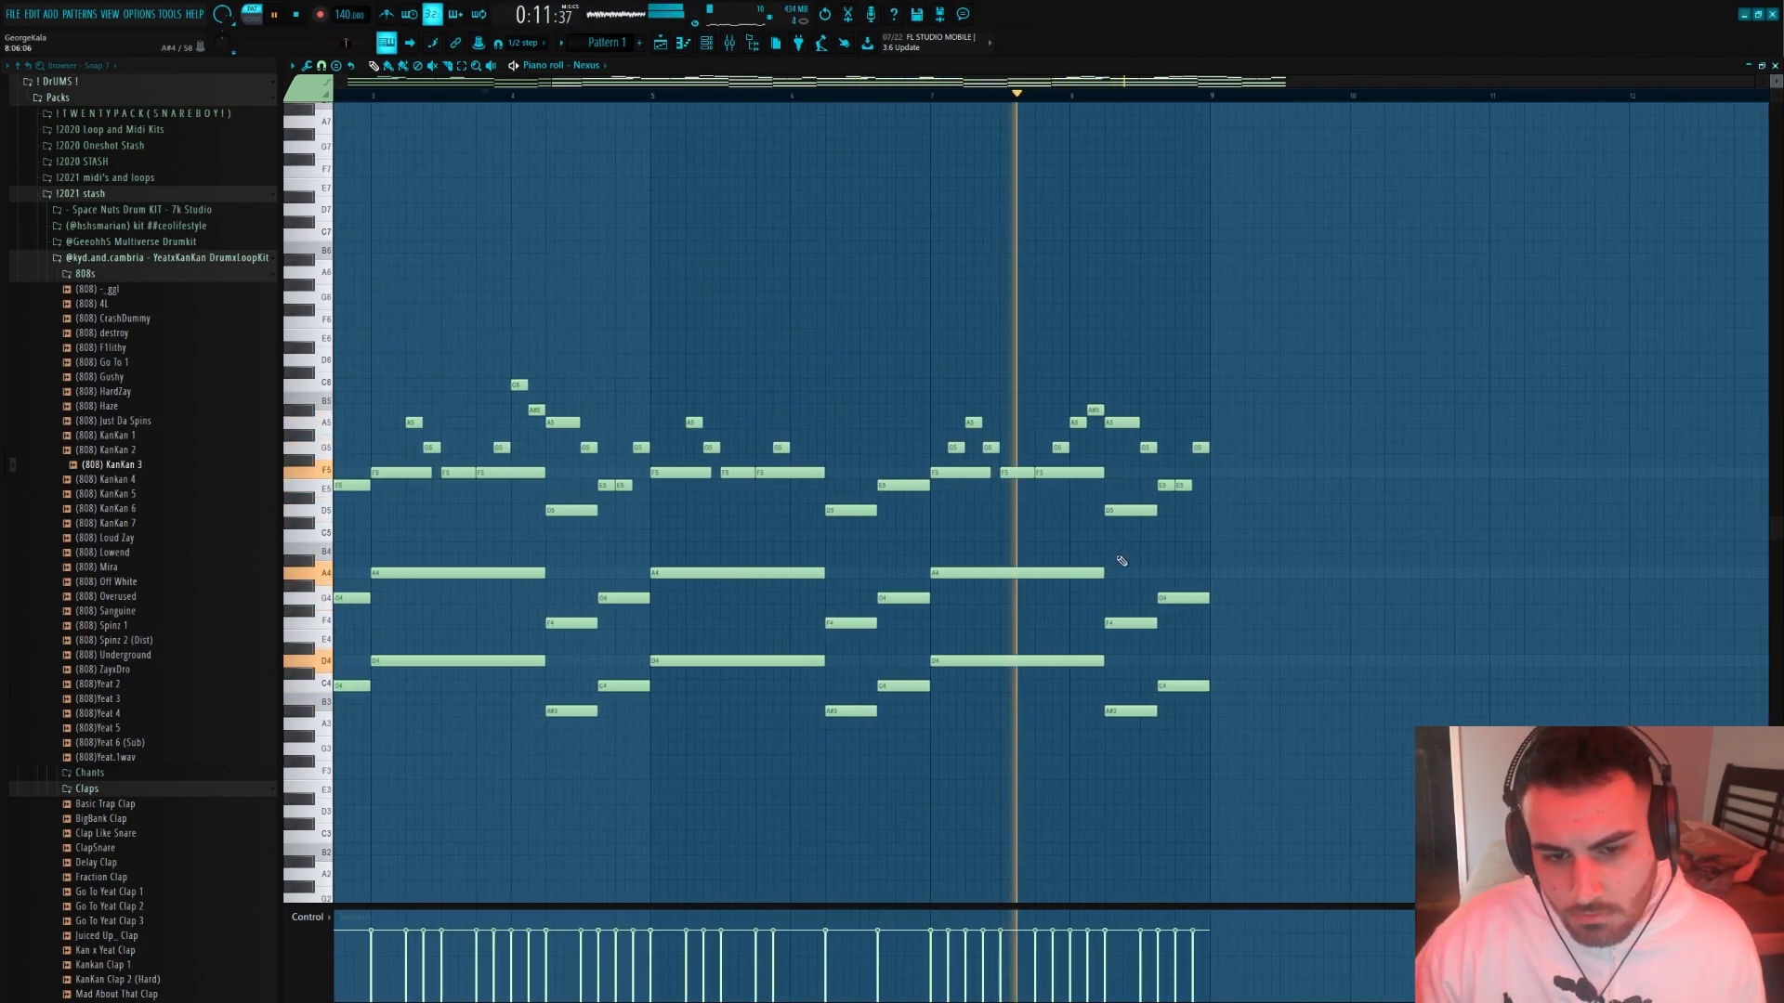
scroll(1163, 559, "up", 2)
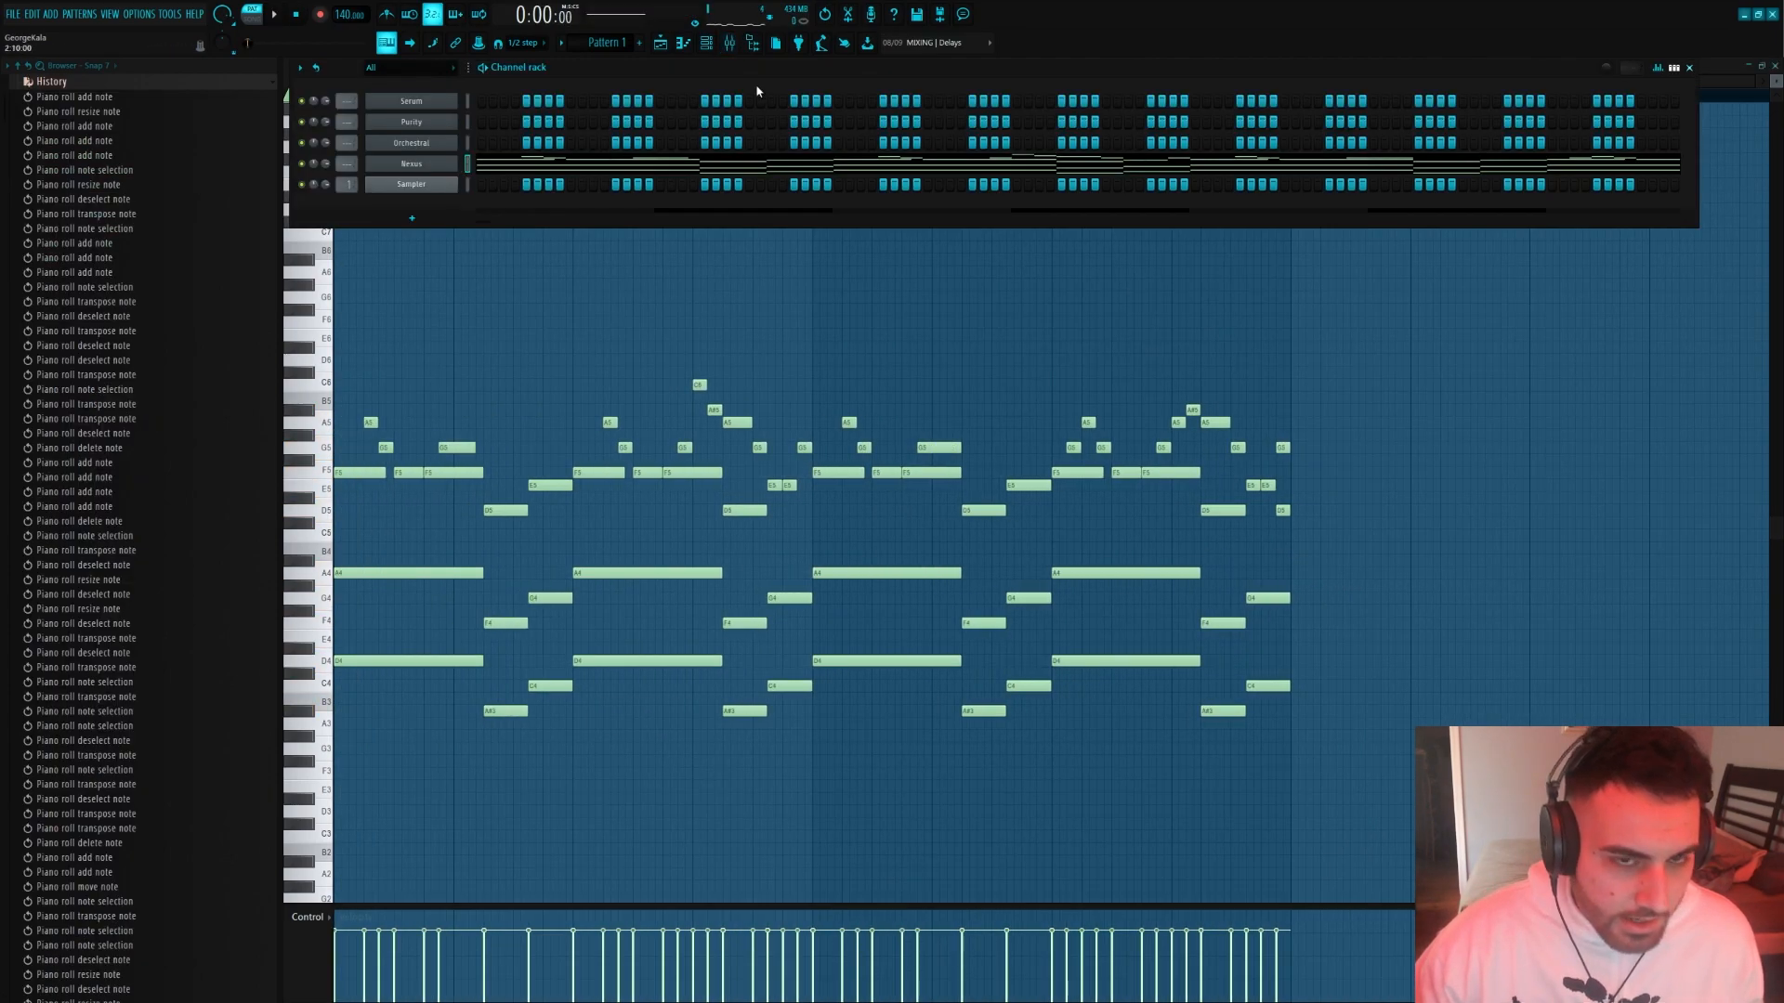
Open the mixer and load Fruity Parametric EQ 2 into the first effect slot of the Nexus track
left_click(729, 43)
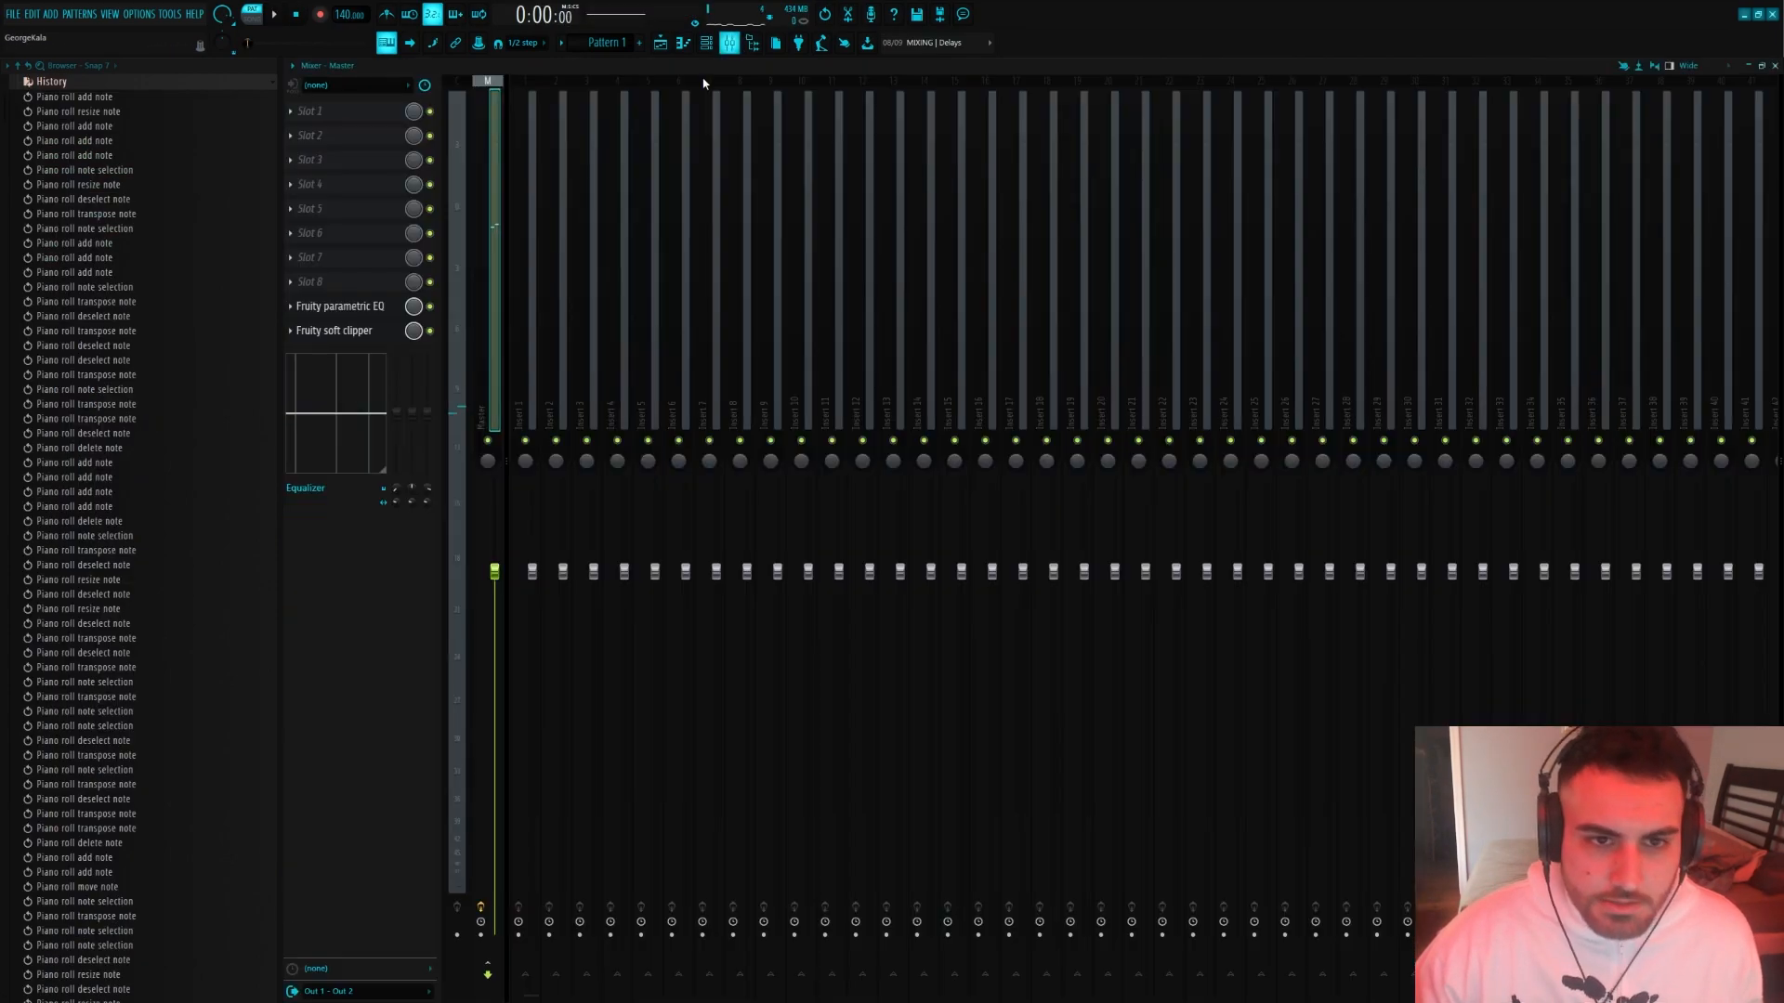
left_click(548, 286)
right_click(550, 279)
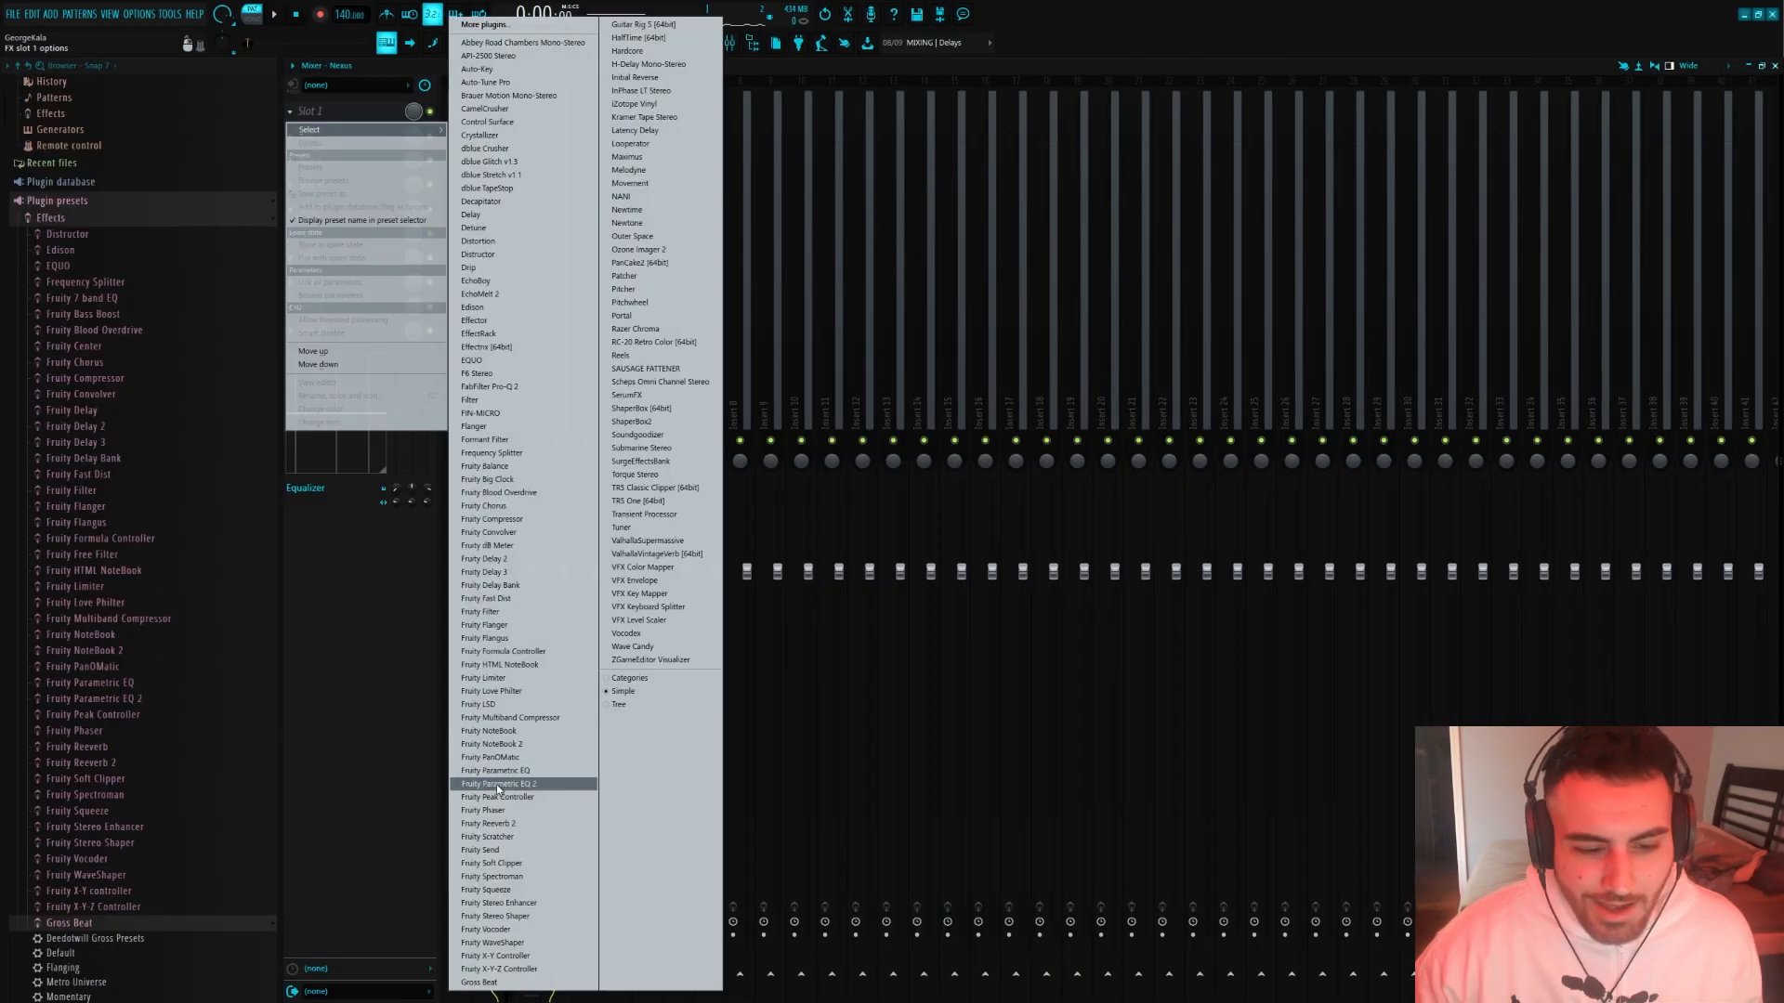
left_click(498, 783)
left_click_drag(498, 783, 503, 776)
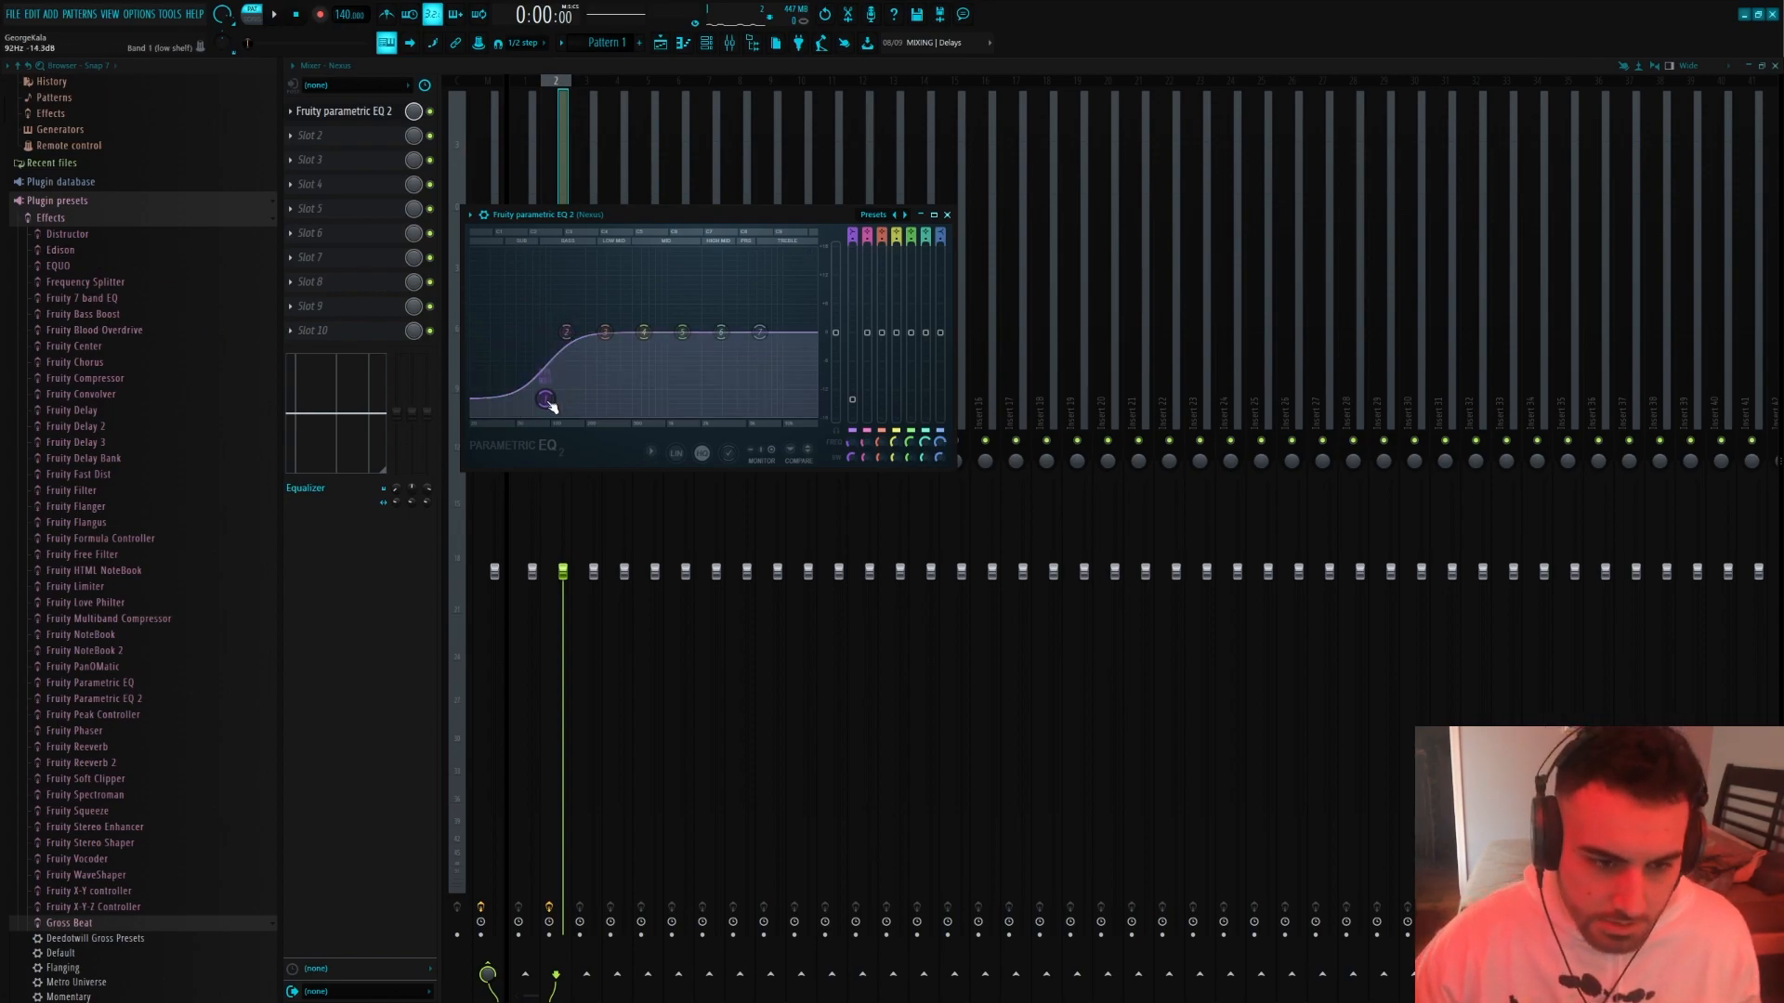
Cut the low end fully with band 1 of the EQ and slightly lower the upper bands during playback
key("space")
left_click_drag(547, 400, 560, 417)
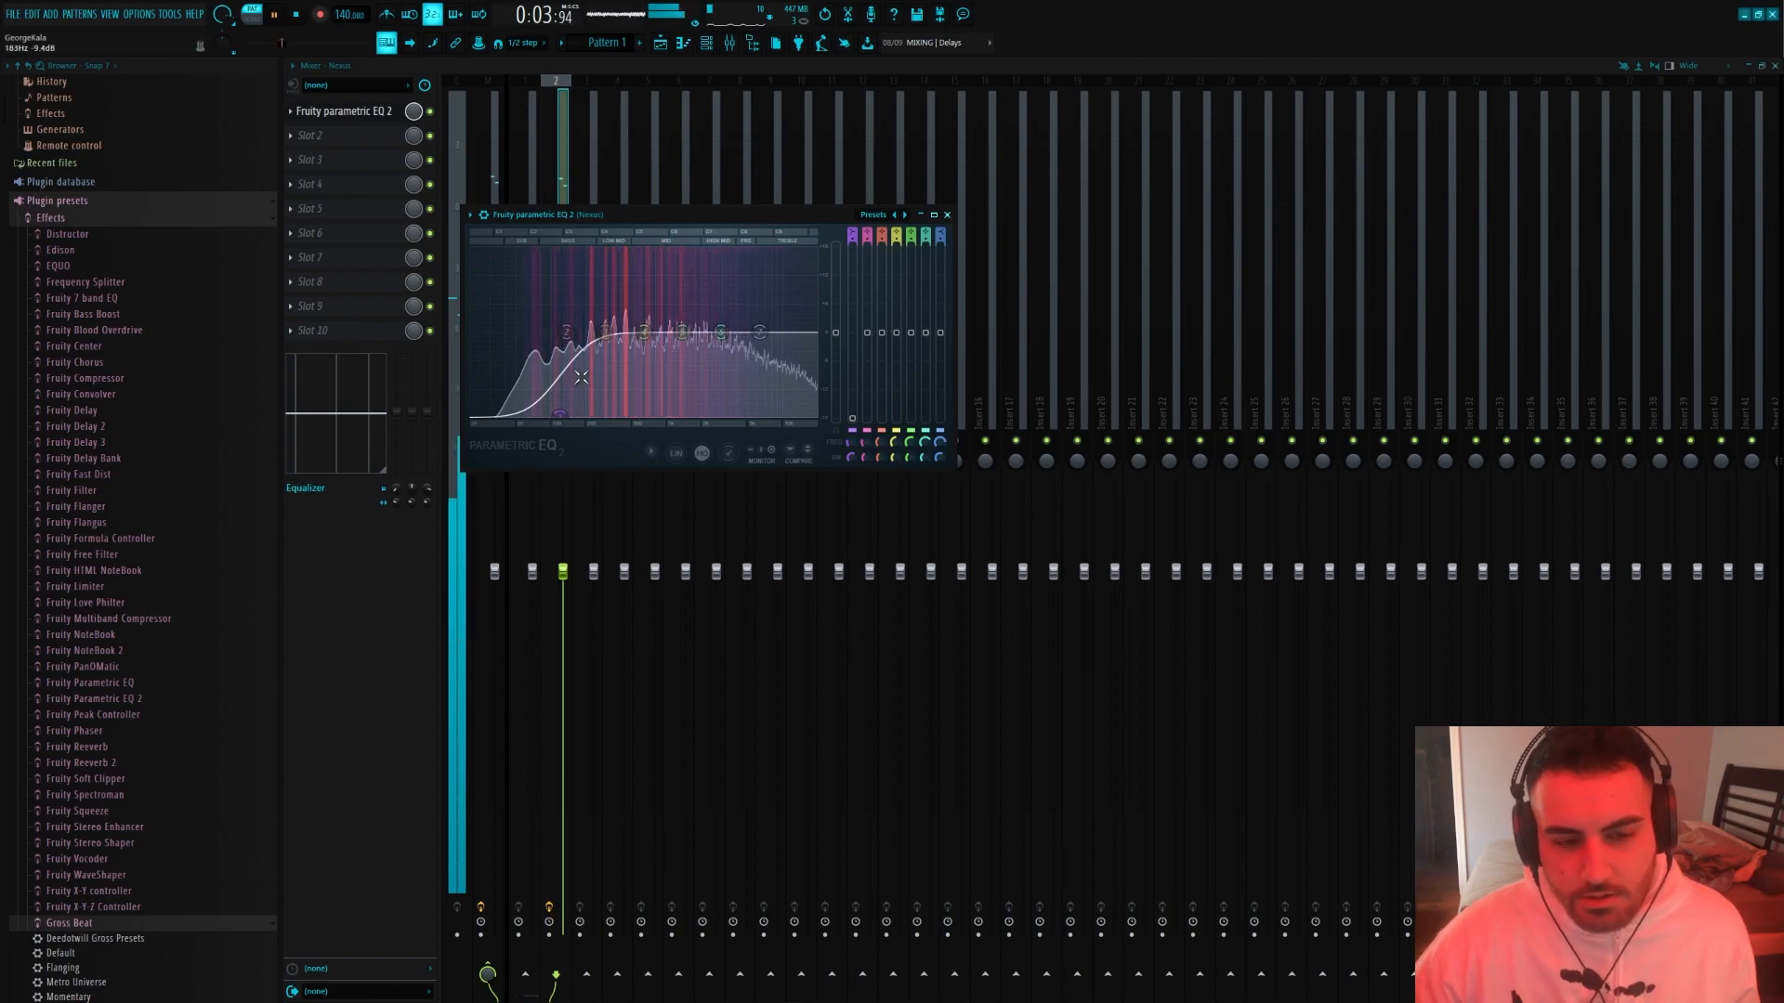
key("space")
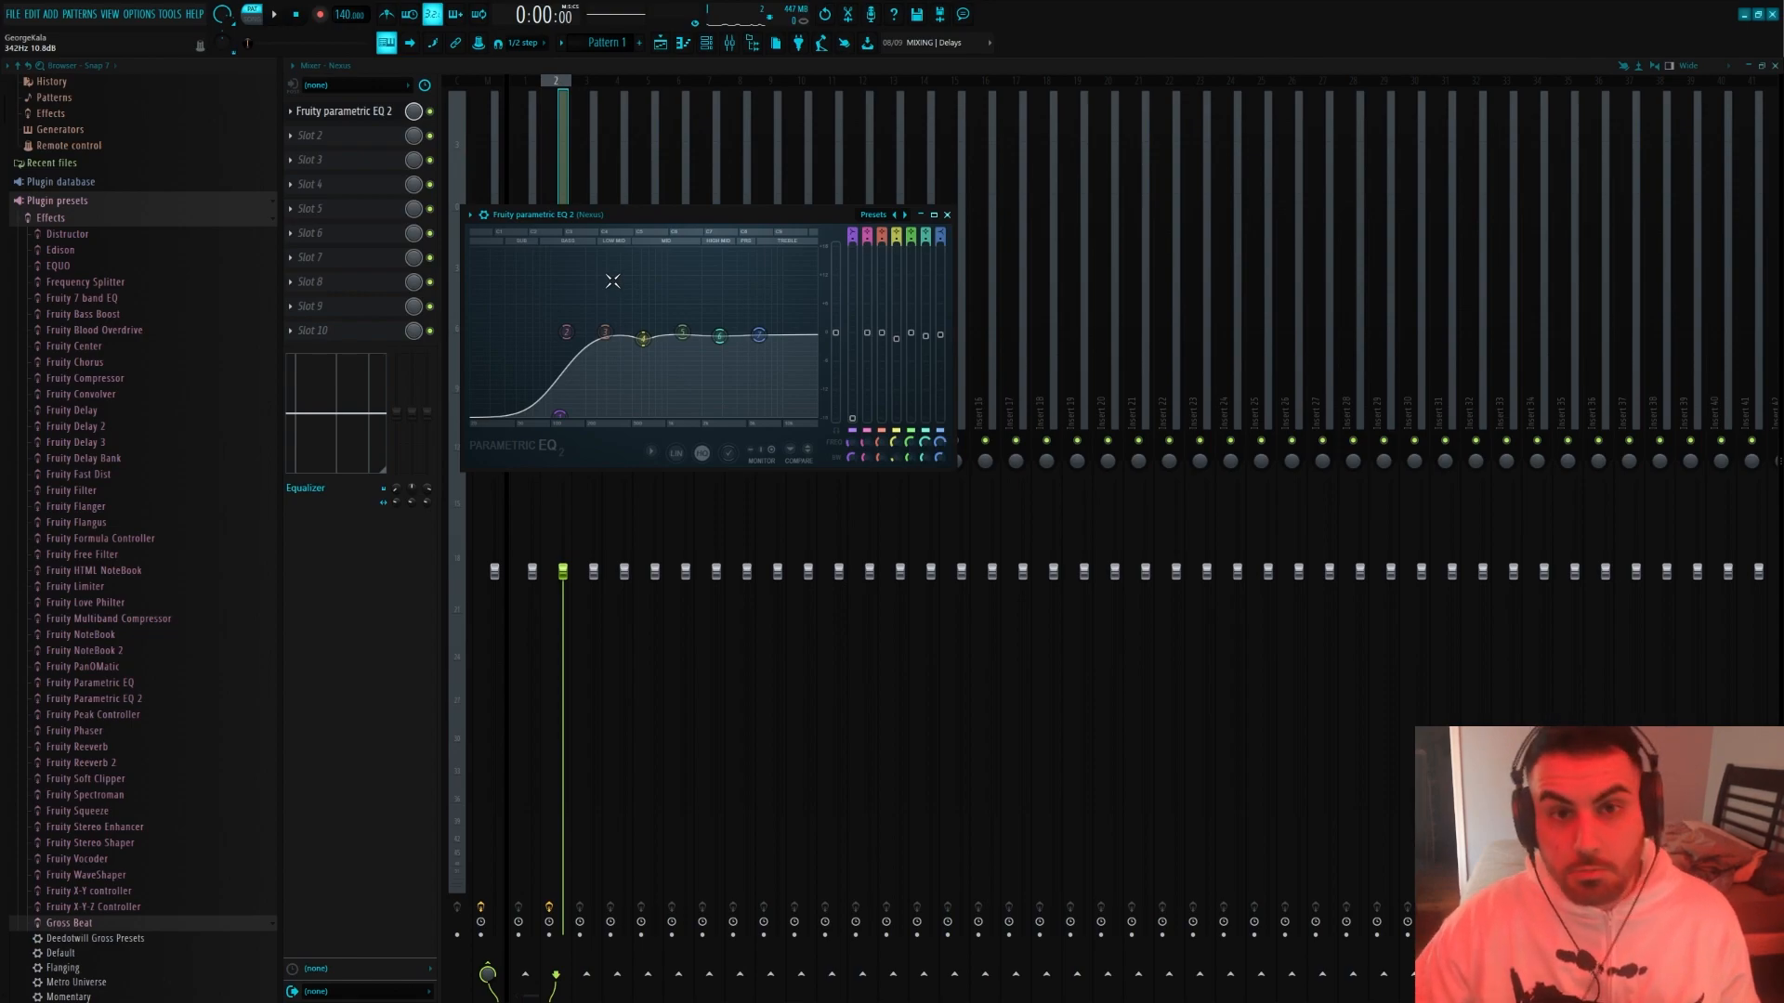
Play the pattern through the EQ and move the EQ to slot 10 of the Nexus track
key("c")
key("space")
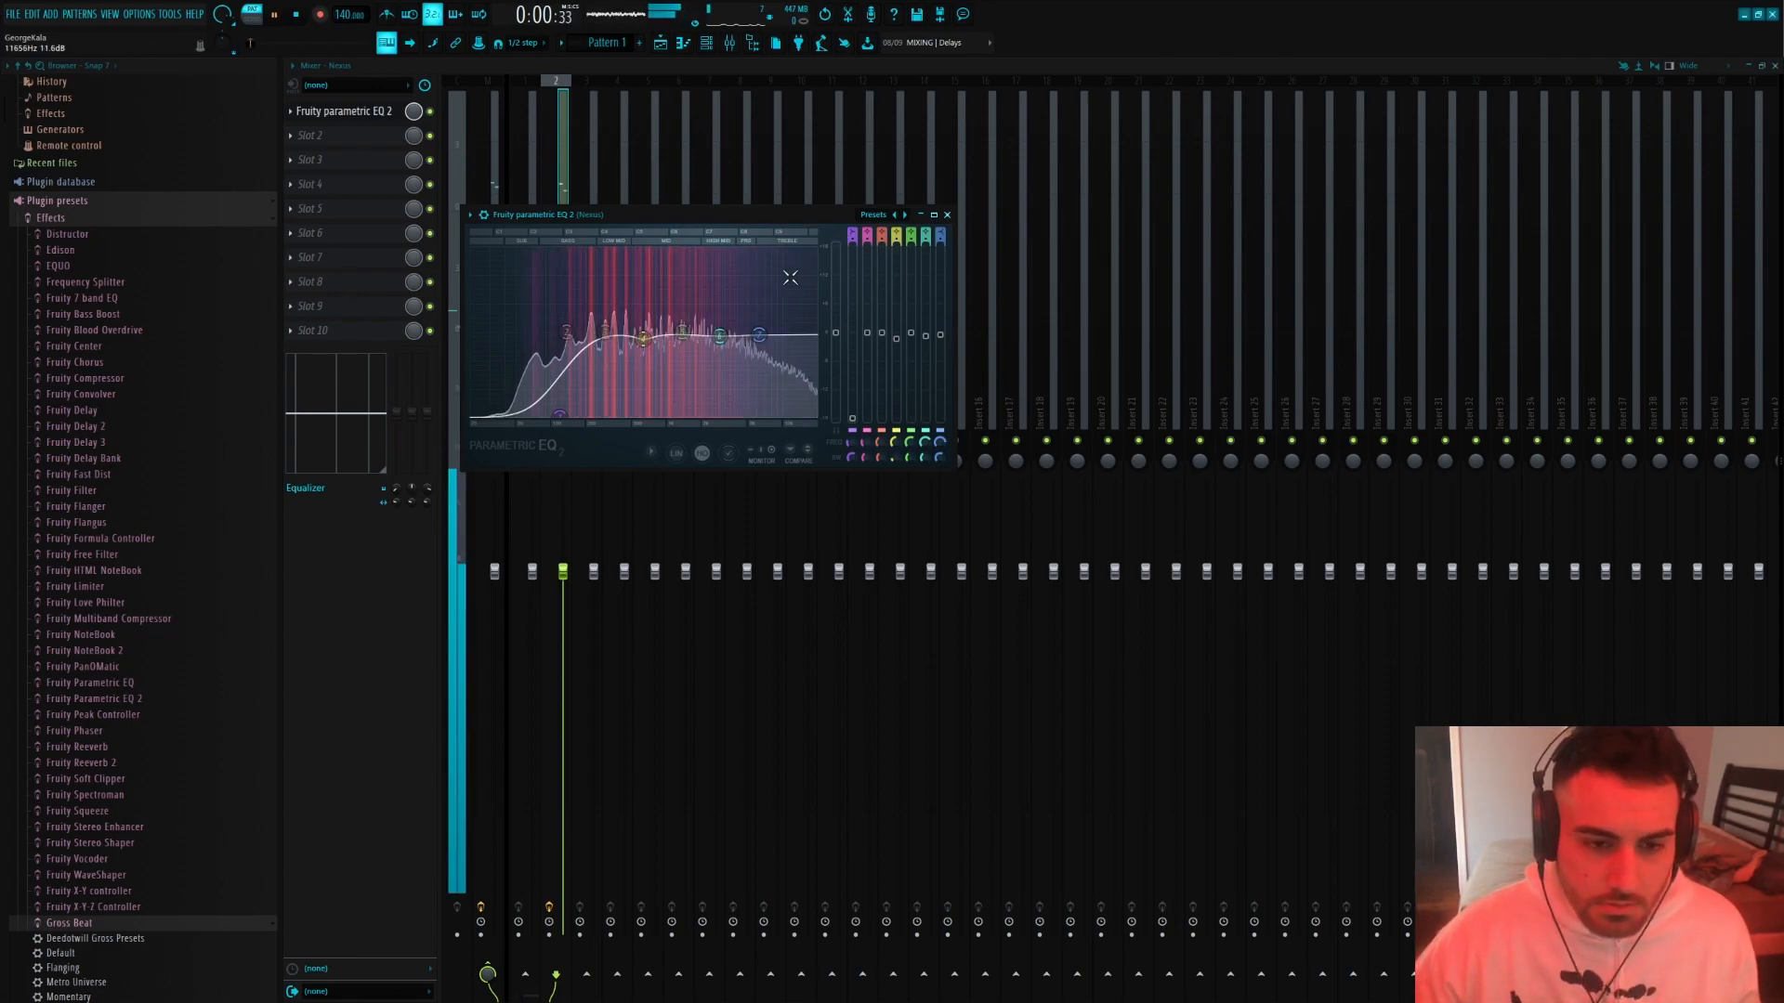
left_click_drag(371, 114, 373, 334)
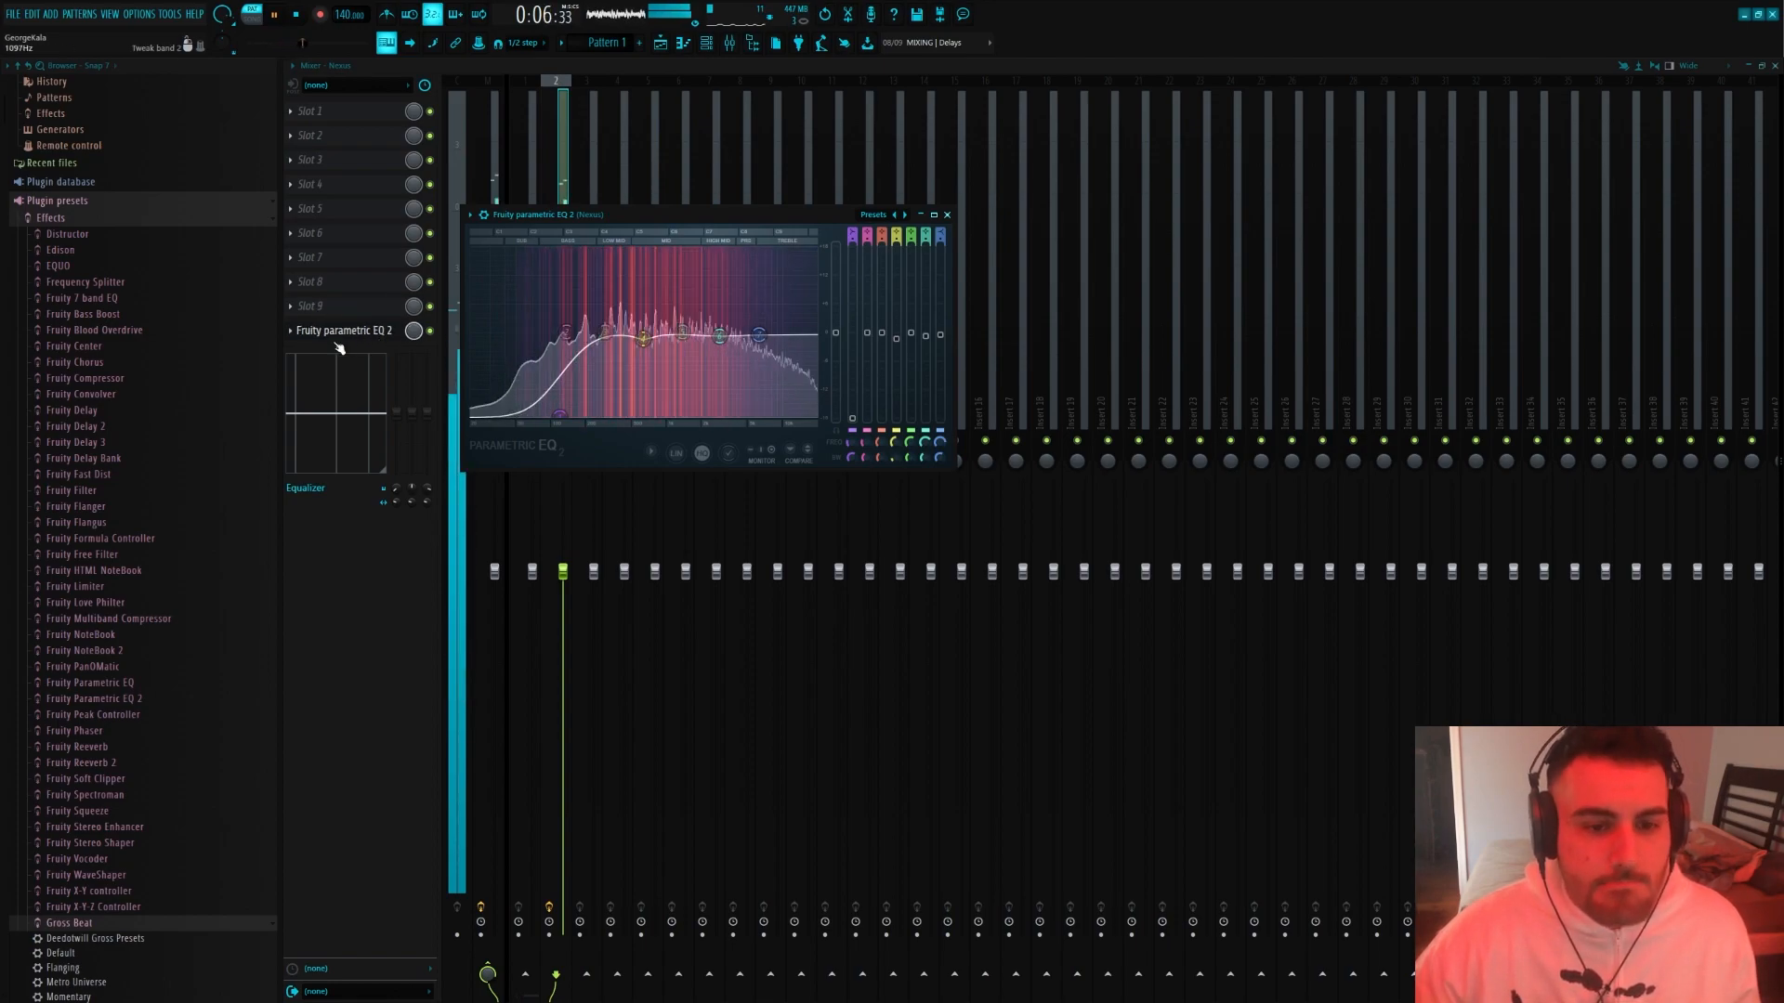
key("space")
Load Fruity Delay 2 into slot 1 of the Nexus track and move its window clear of the effect slots
left_click(334, 110)
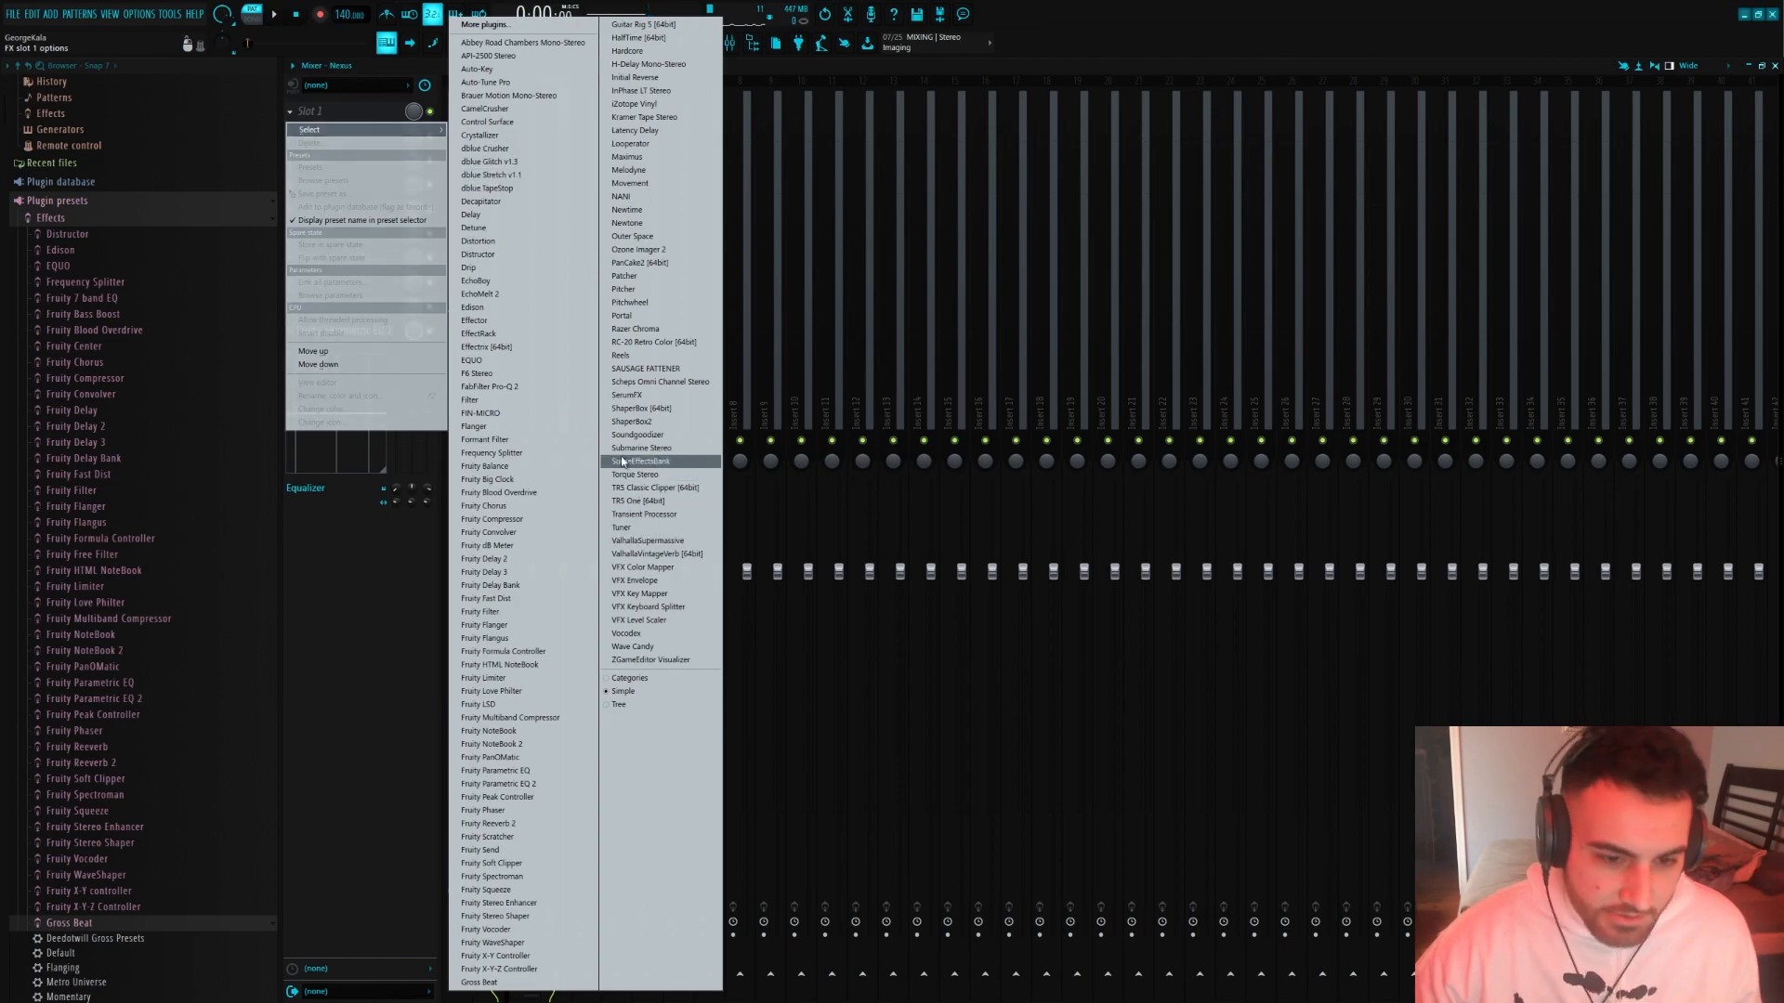
left_click(508, 559)
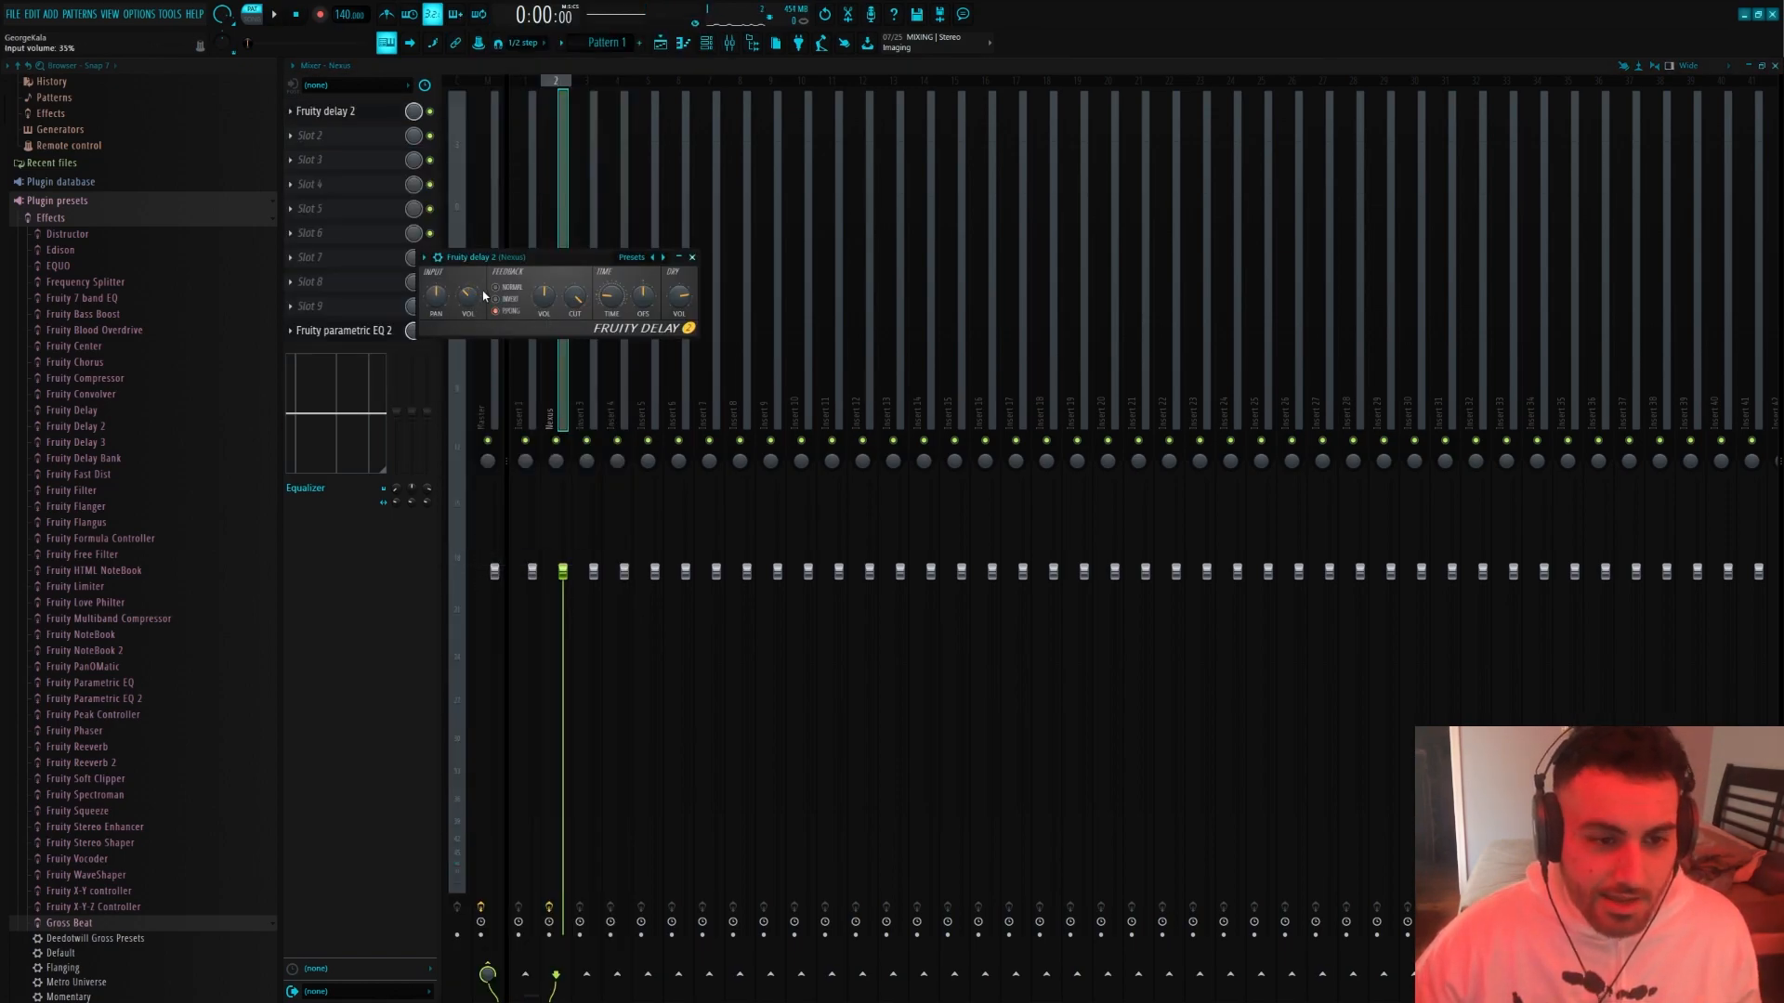
left_click_drag(488, 271, 645, 262)
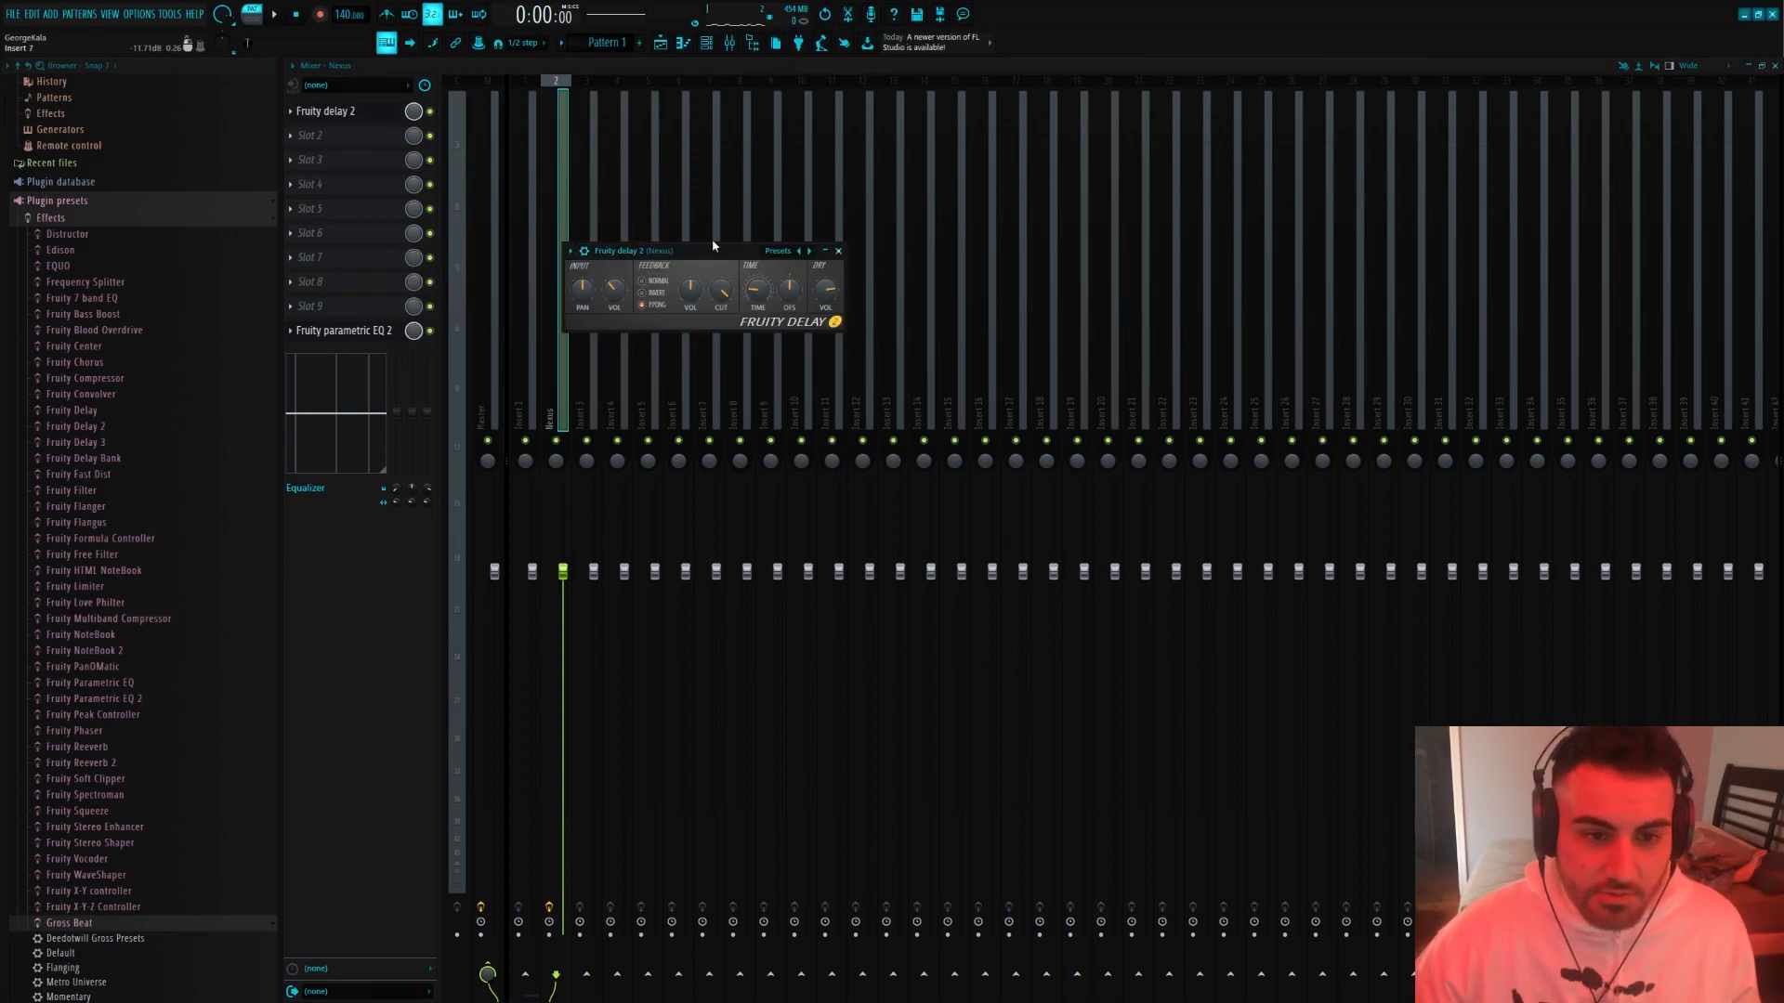
left_click(316, 136)
left_click(326, 669)
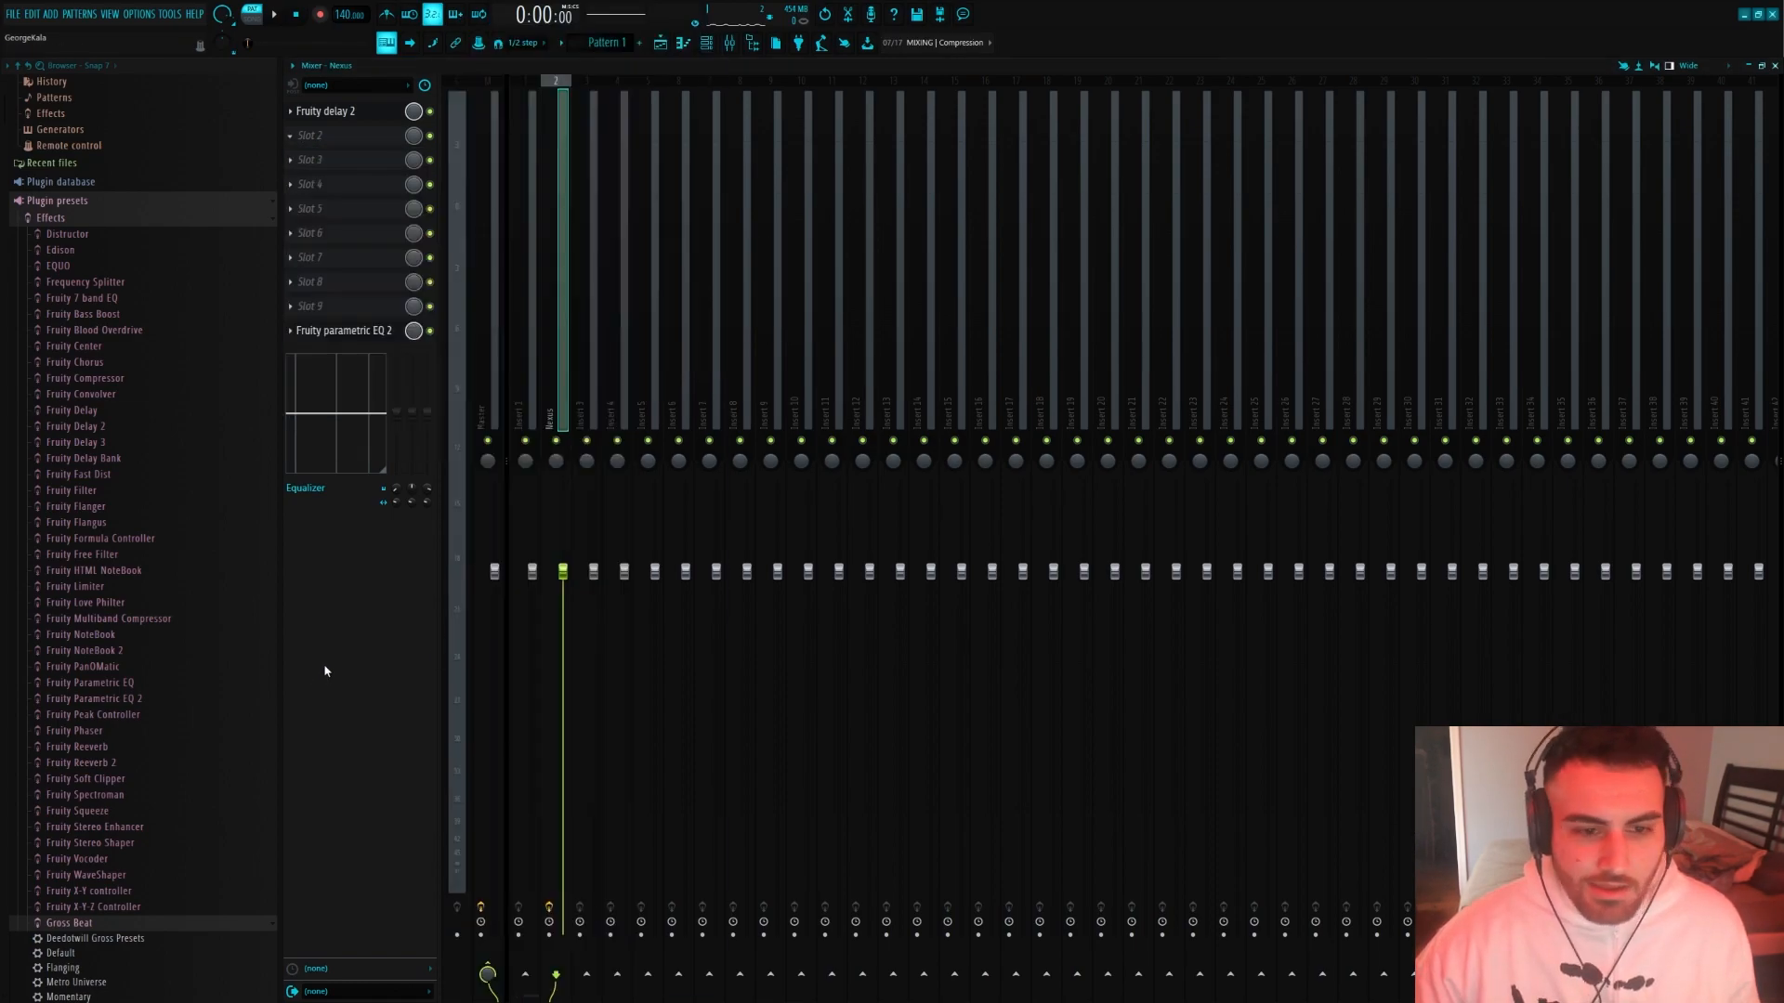
left_click(369, 139)
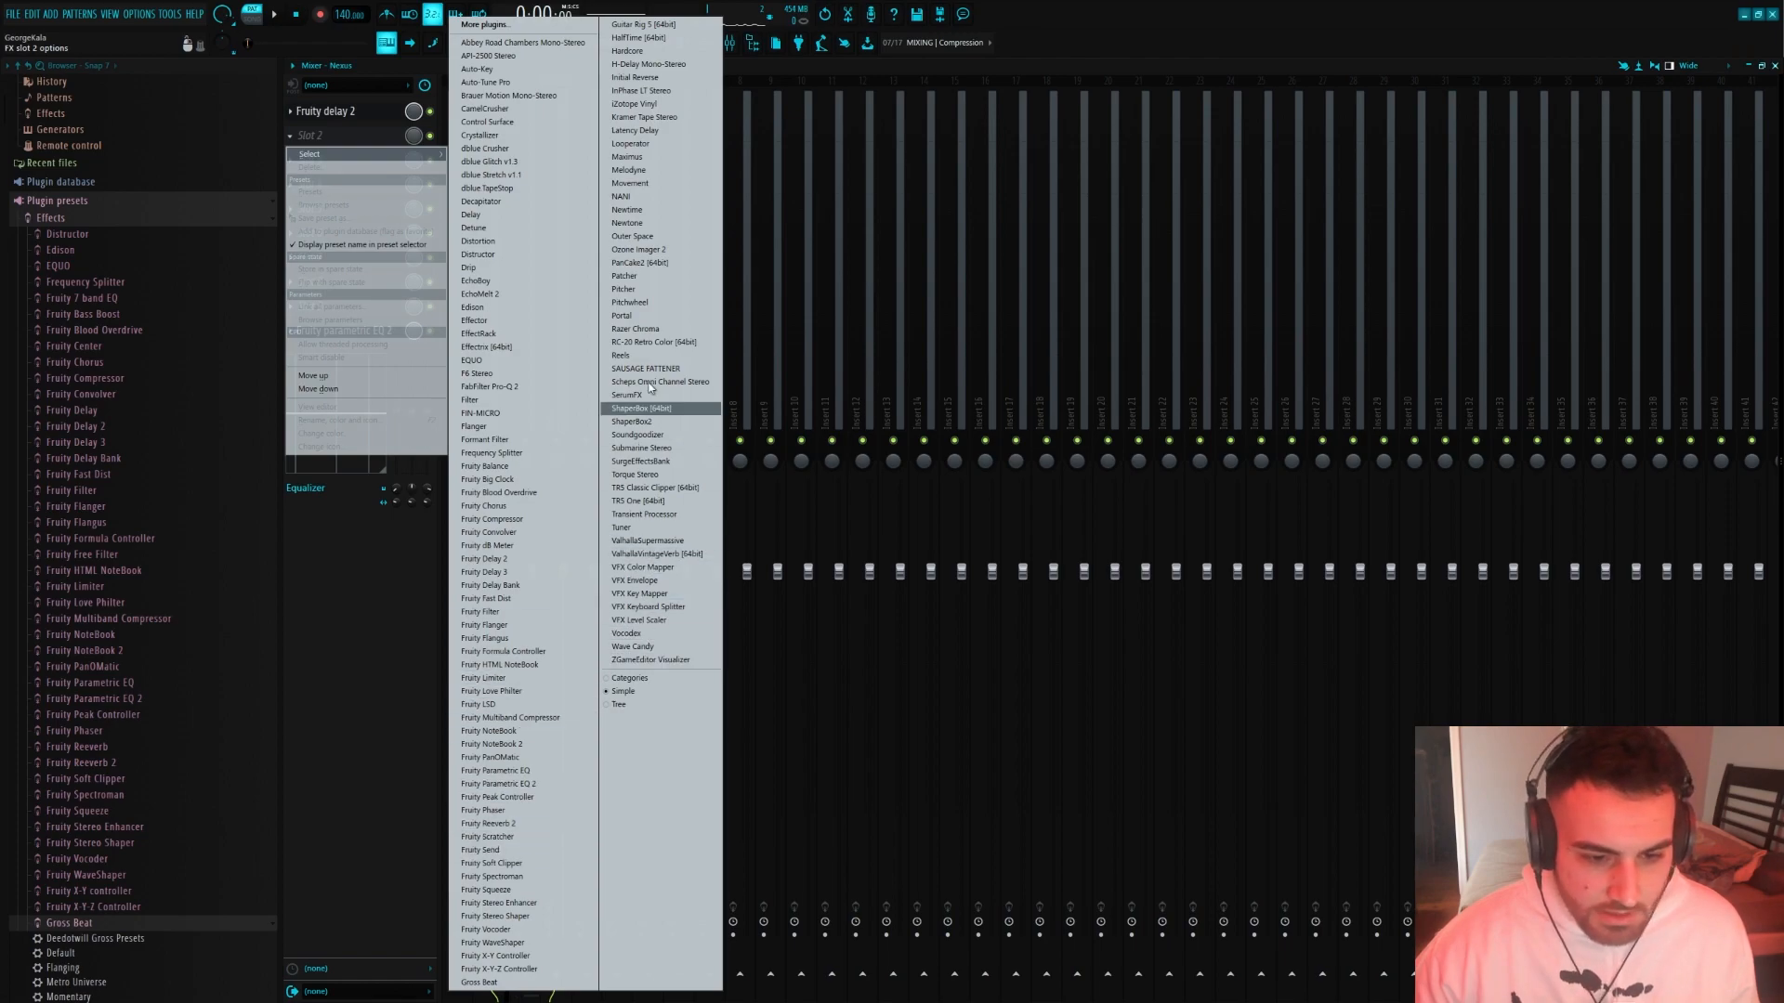
left_click(316, 111)
Move the Fruity Delay 2 window beside the effect slots and set its delay time to 4 steps
left_click(343, 108)
left_click_drag(632, 252, 662, 248)
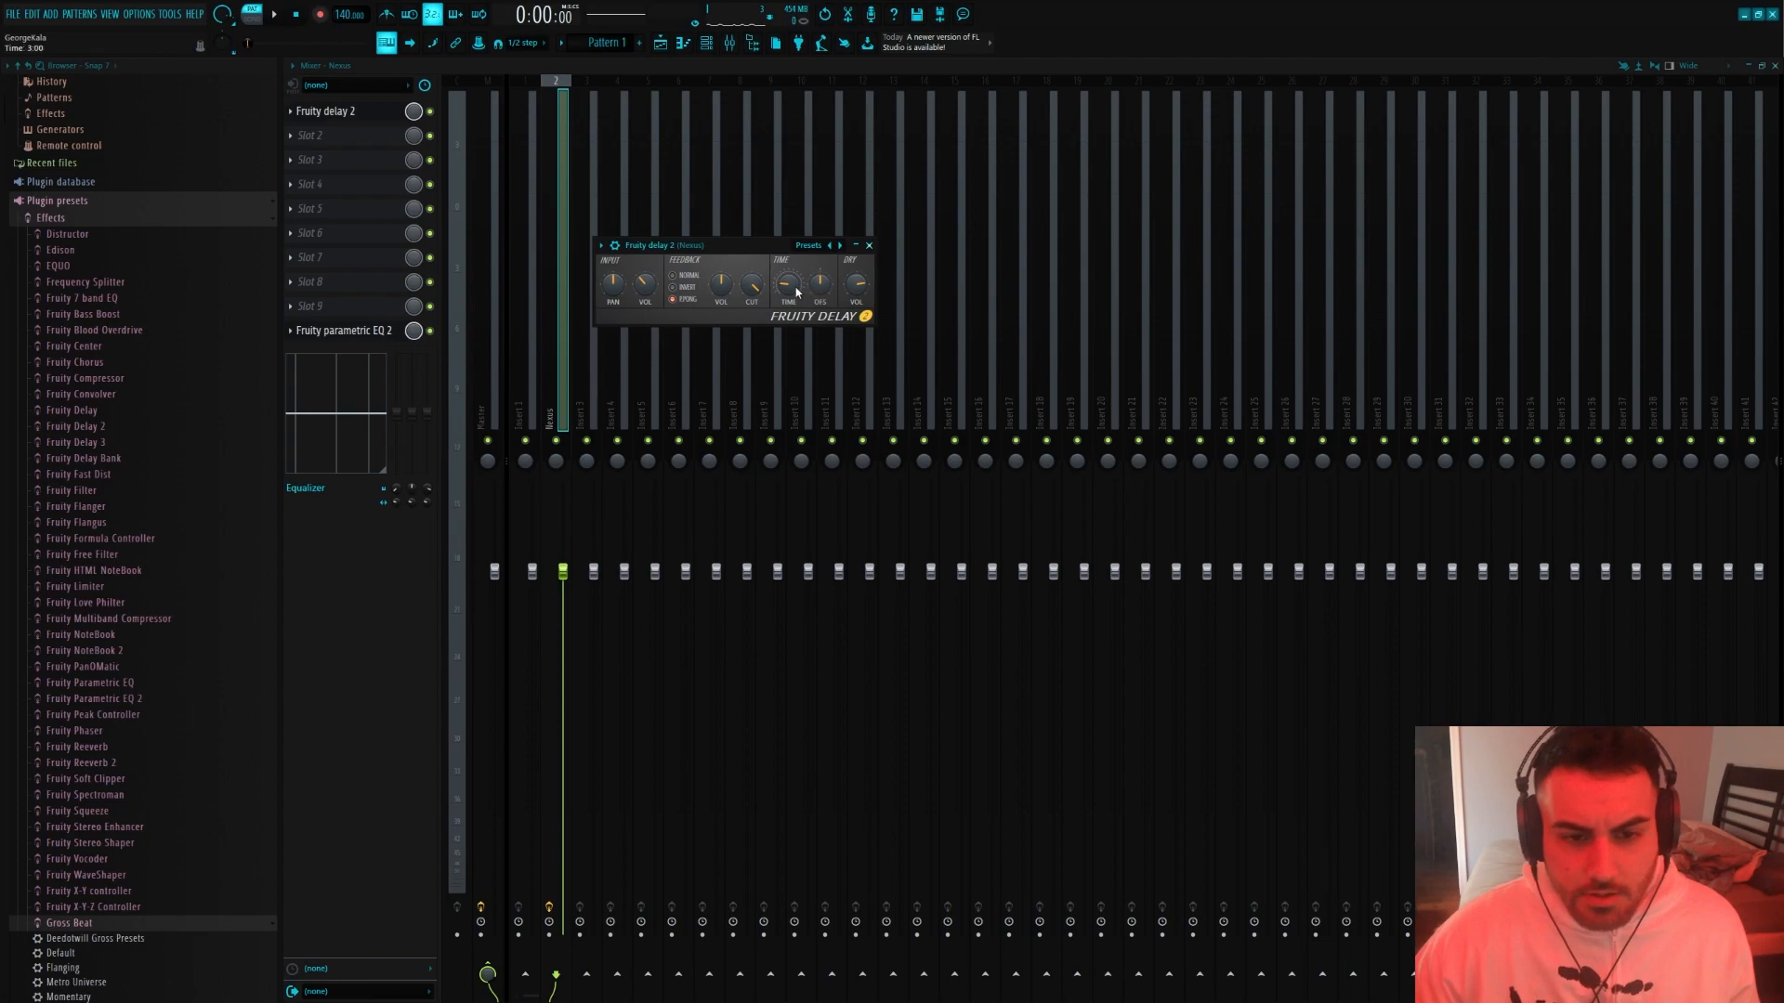
right_click(796, 292)
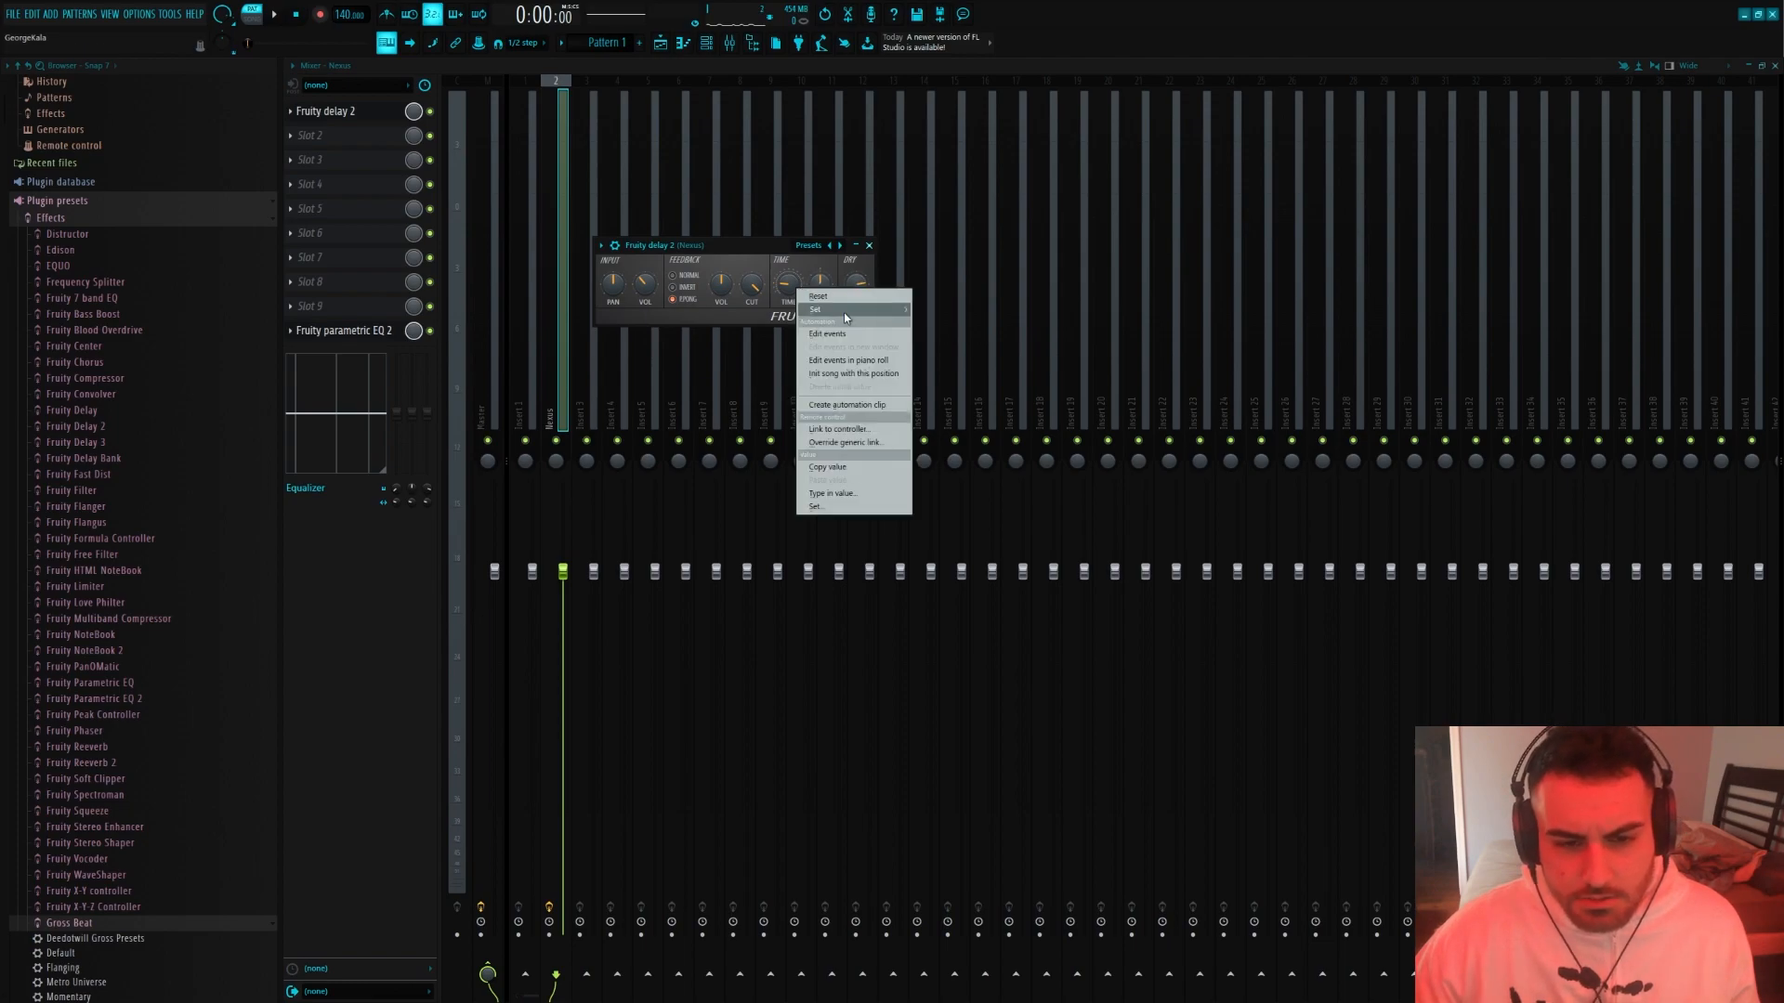
left_click(782, 269)
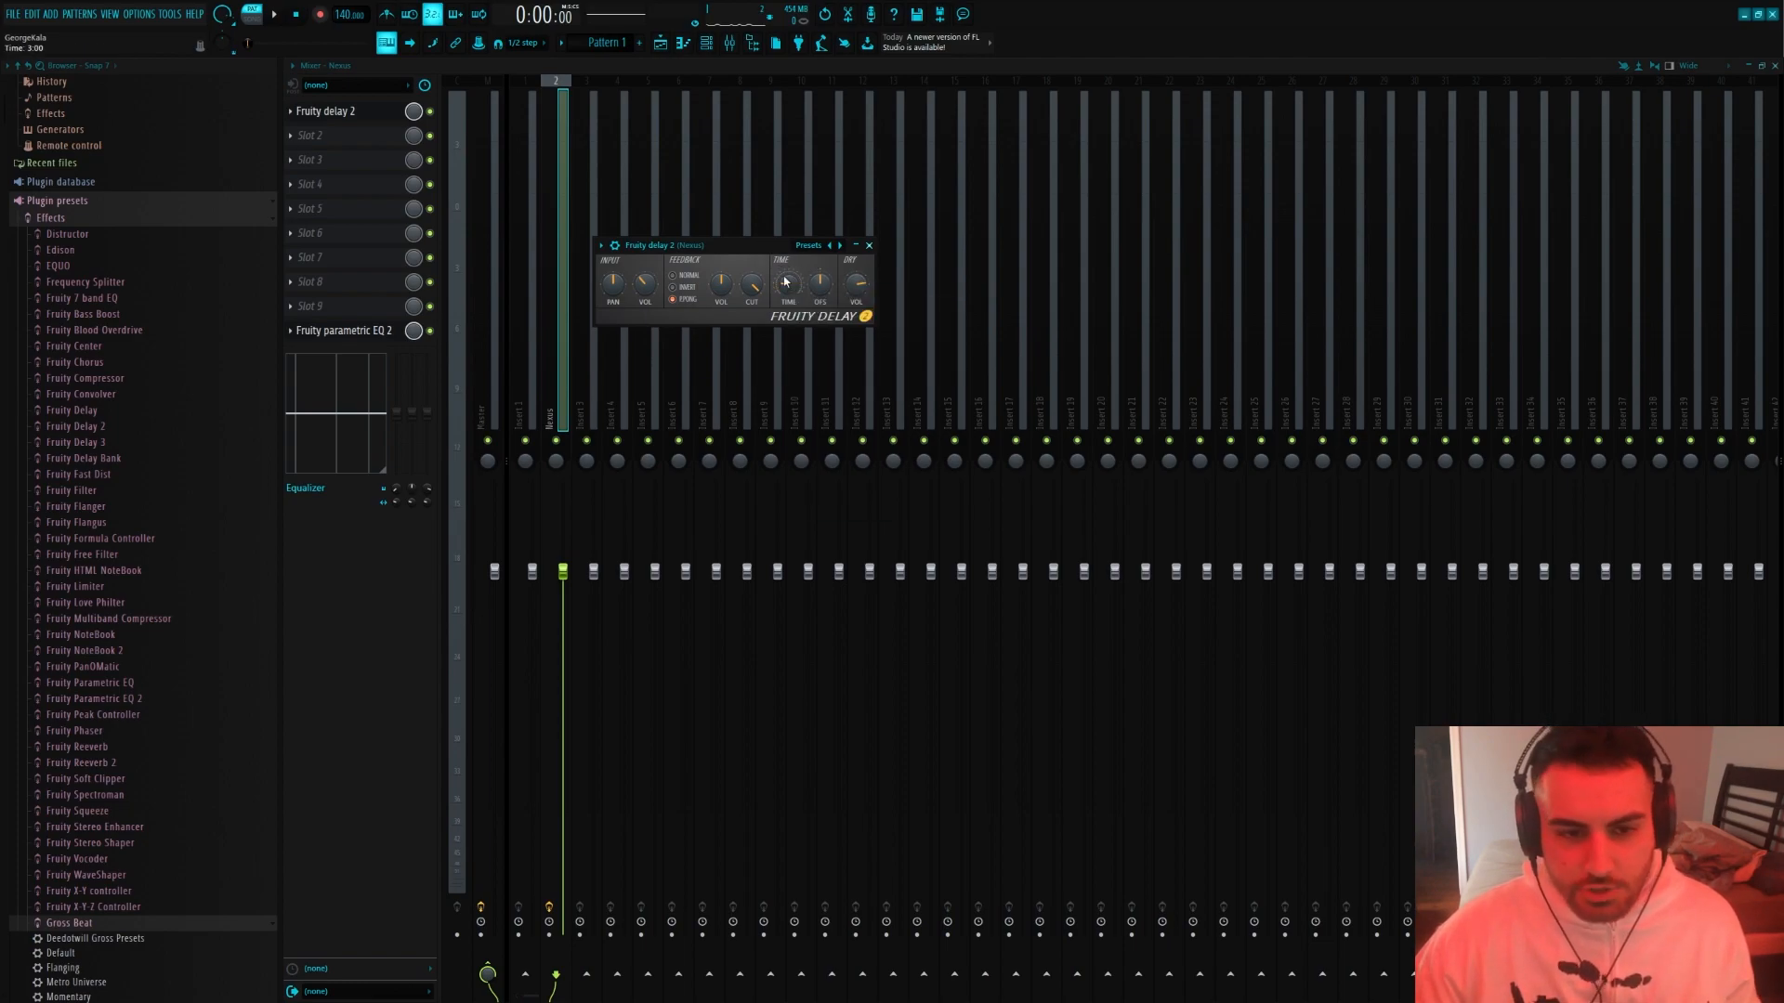
right_click(785, 282)
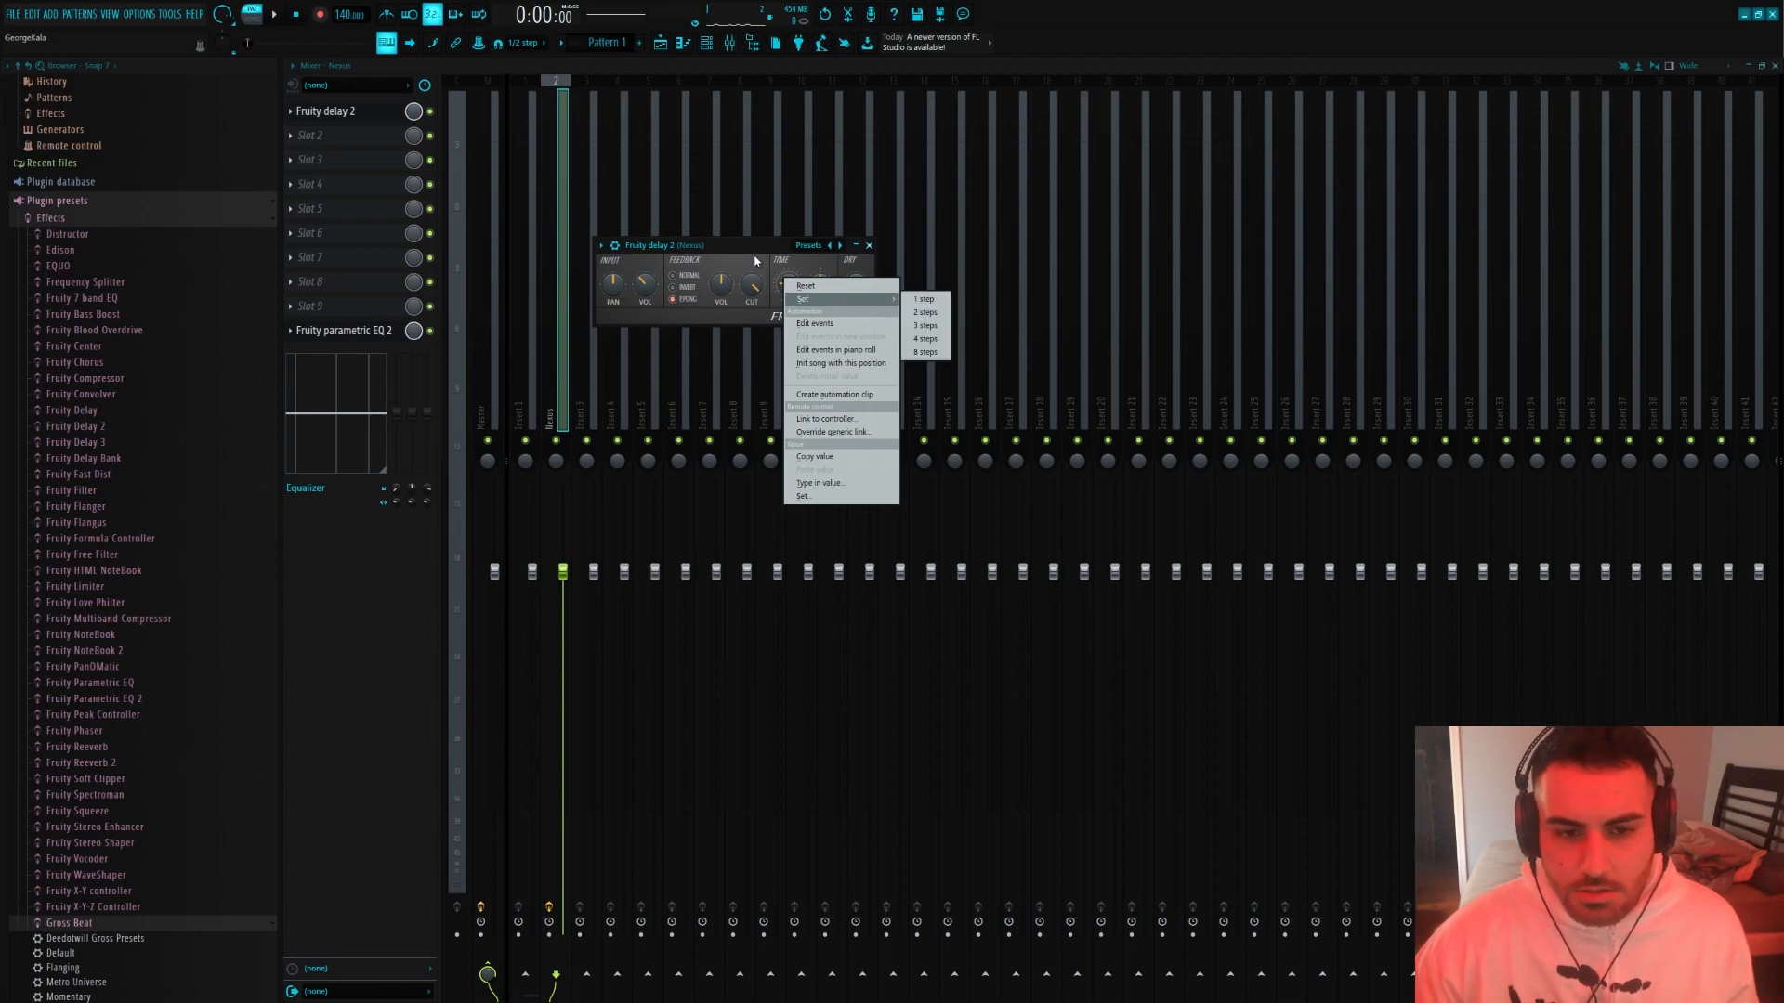
left_click(917, 340)
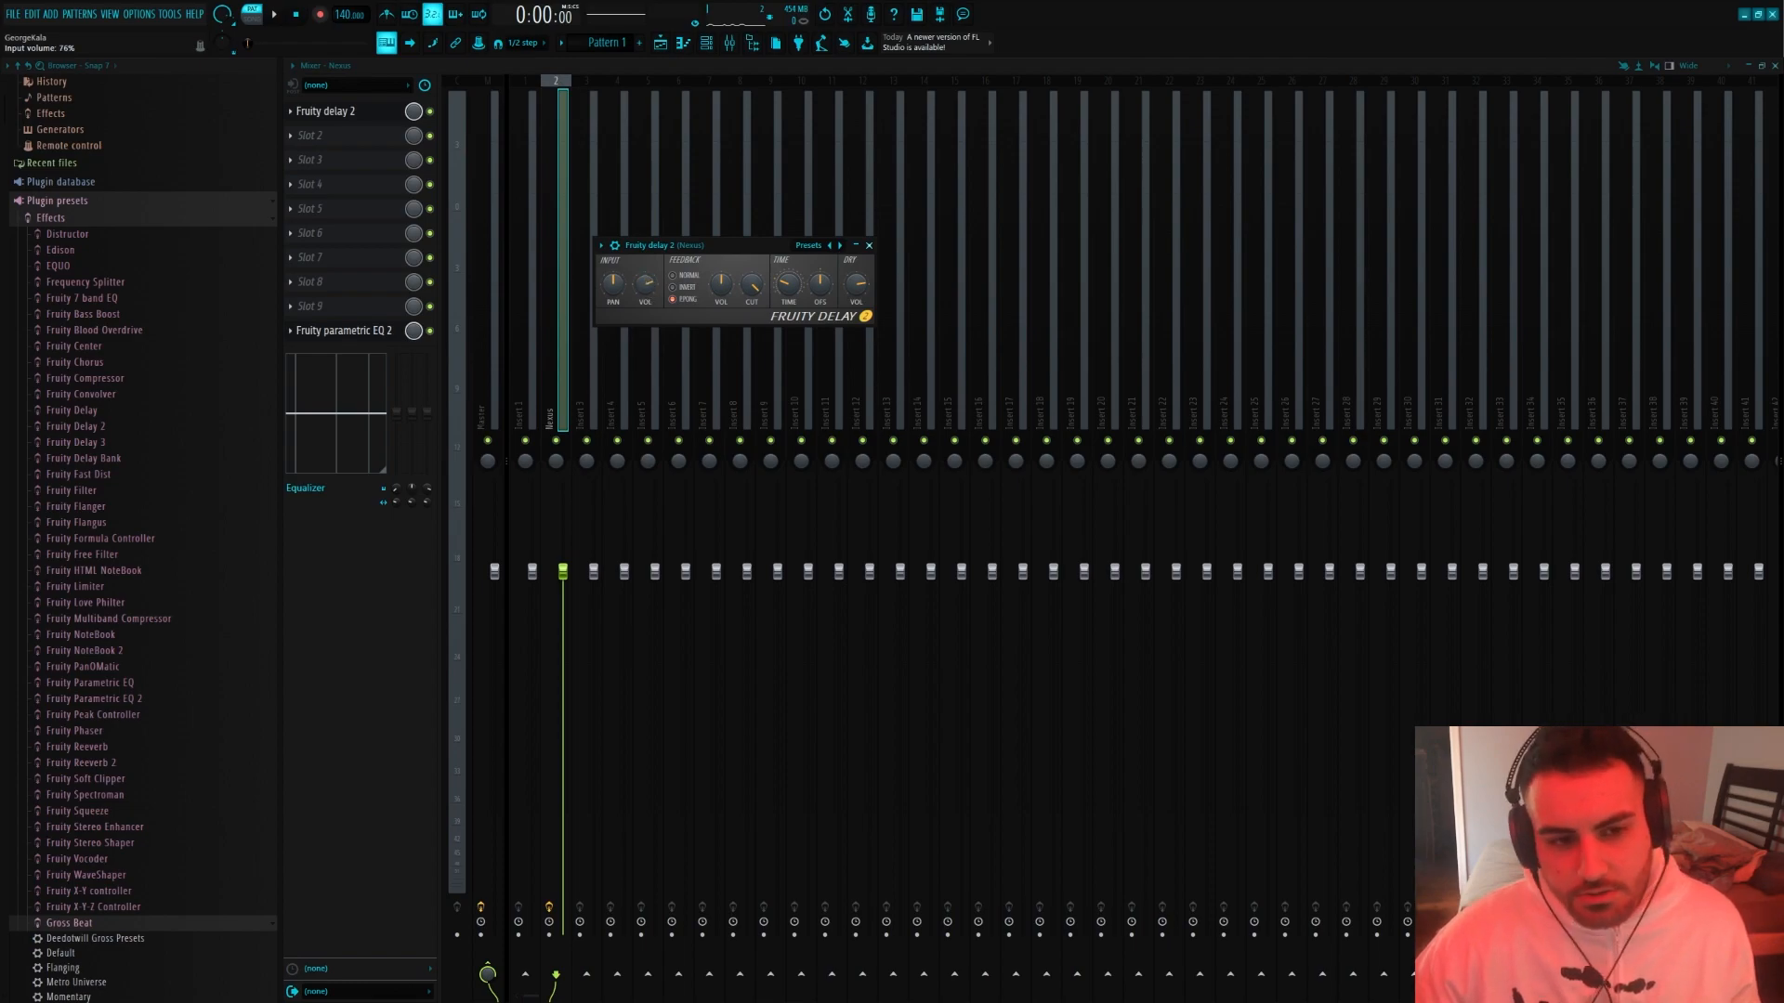
Play the pattern through Fruity Delay 2 and reduce the delay's input volume
key("space")
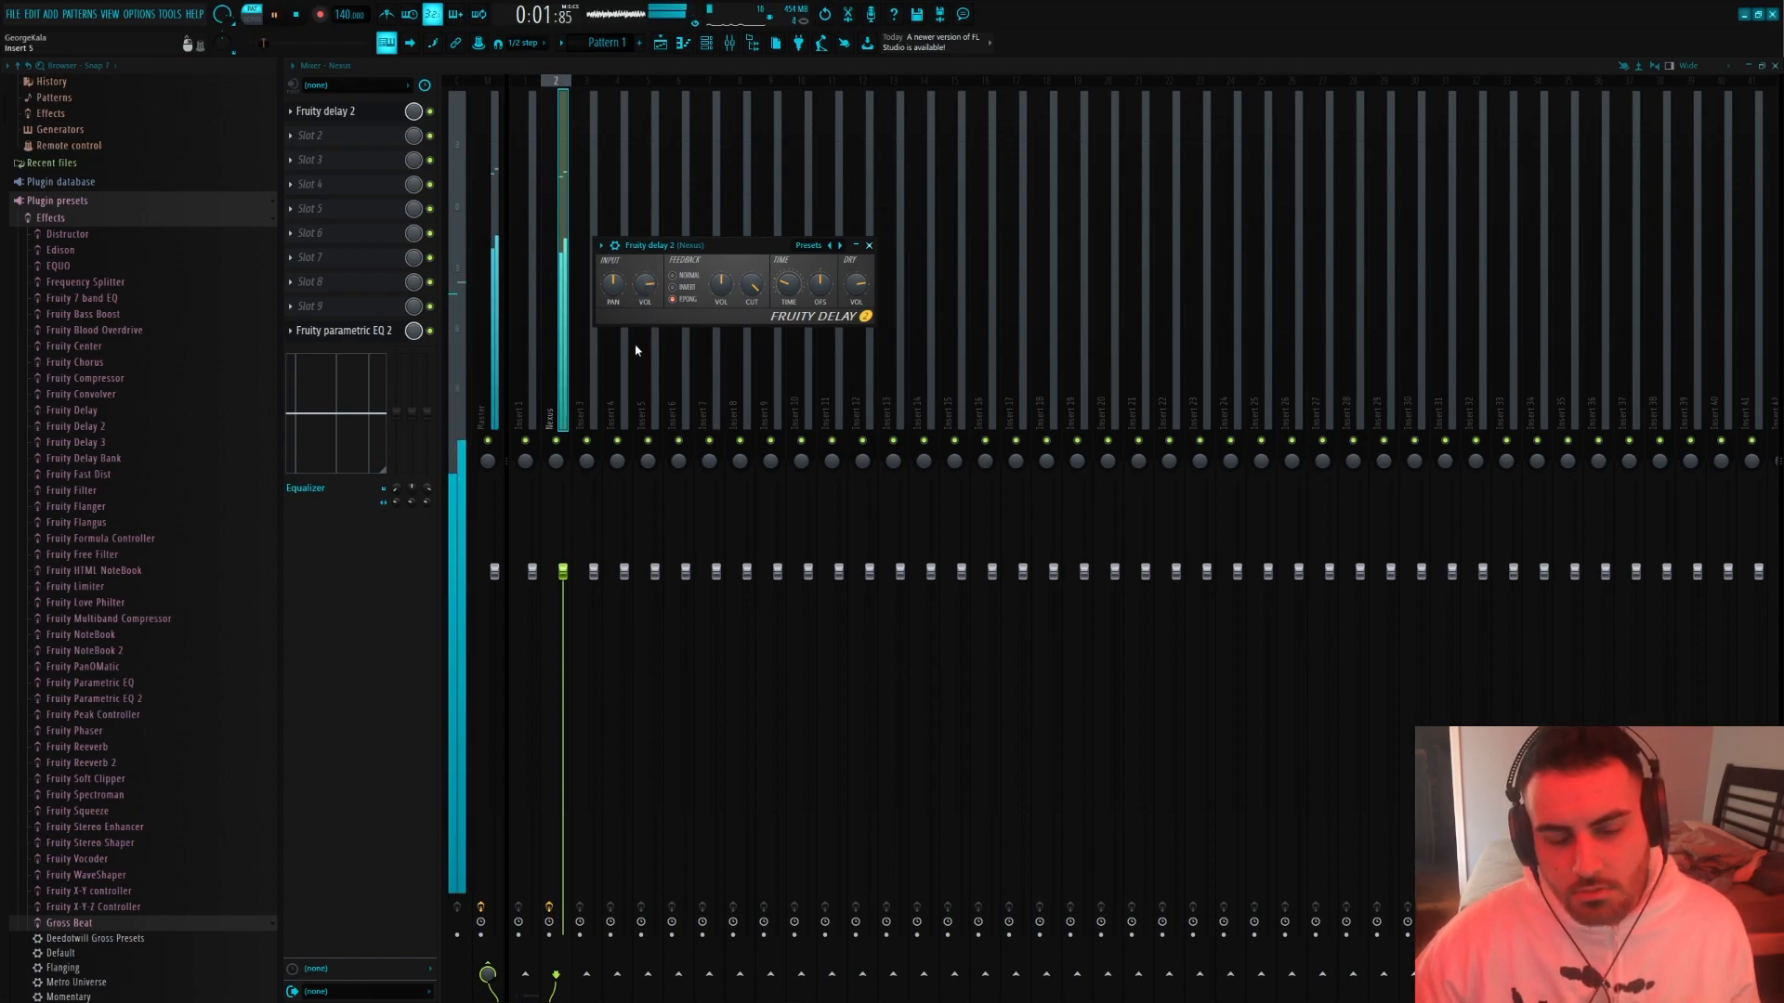
key("space")
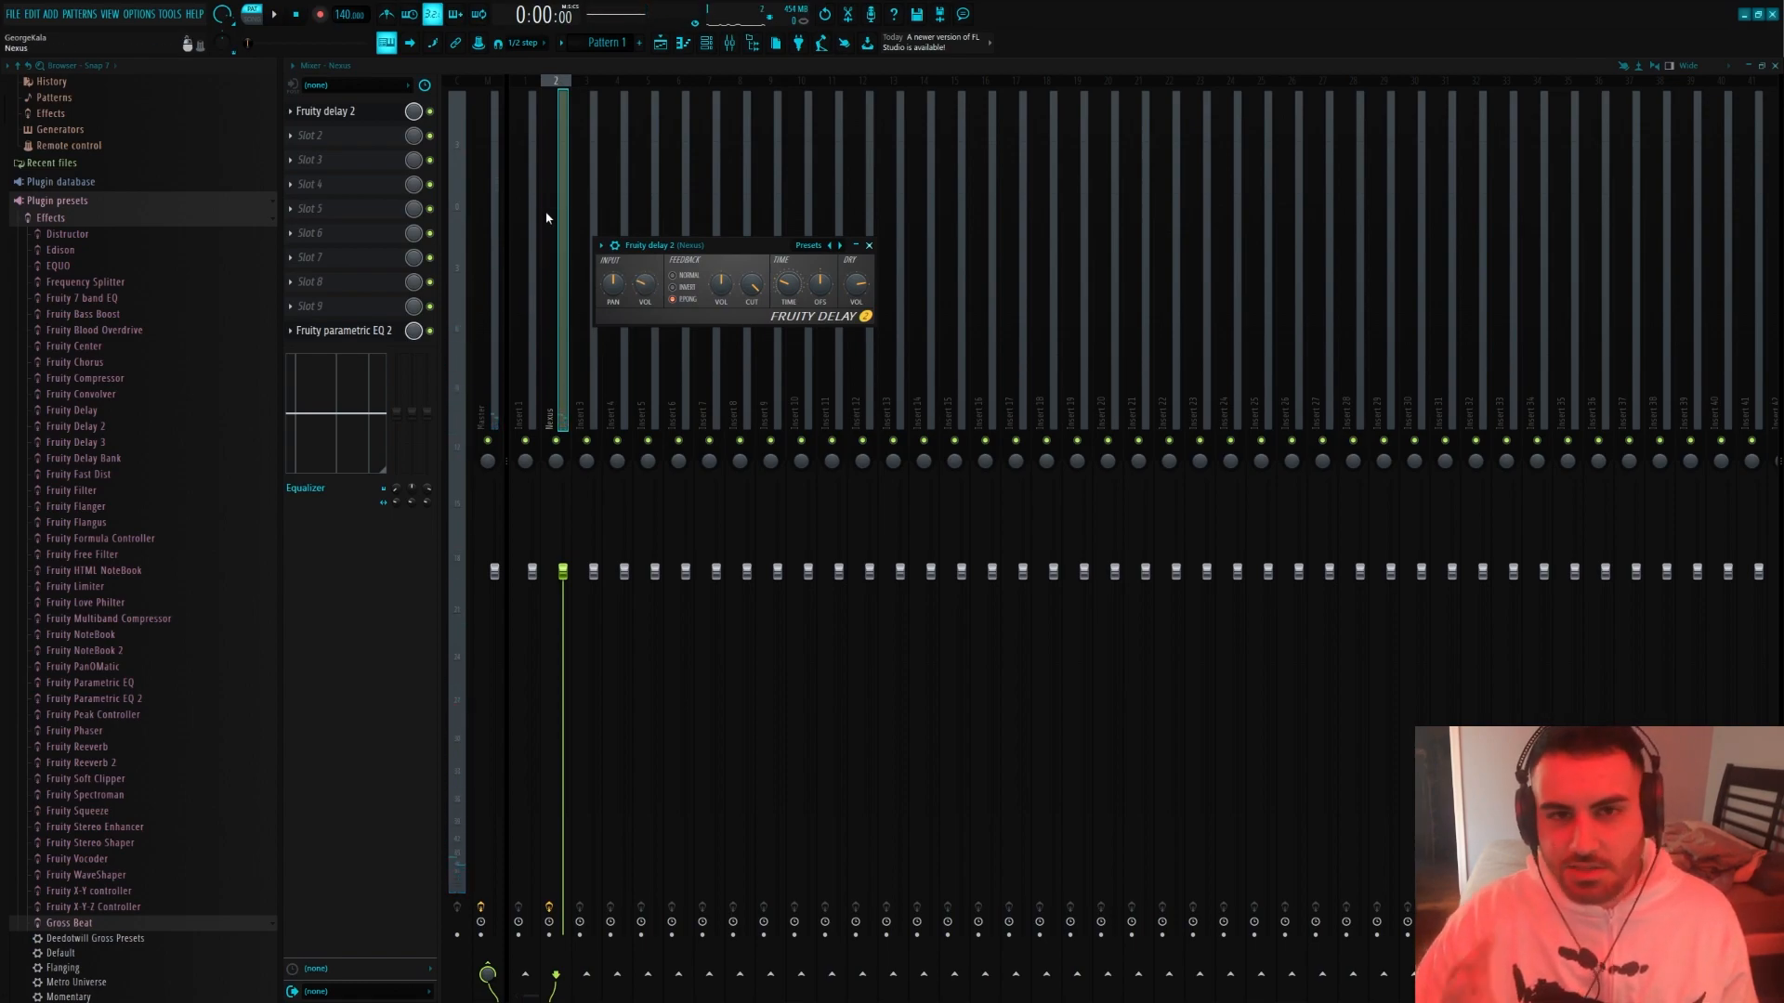
key("space")
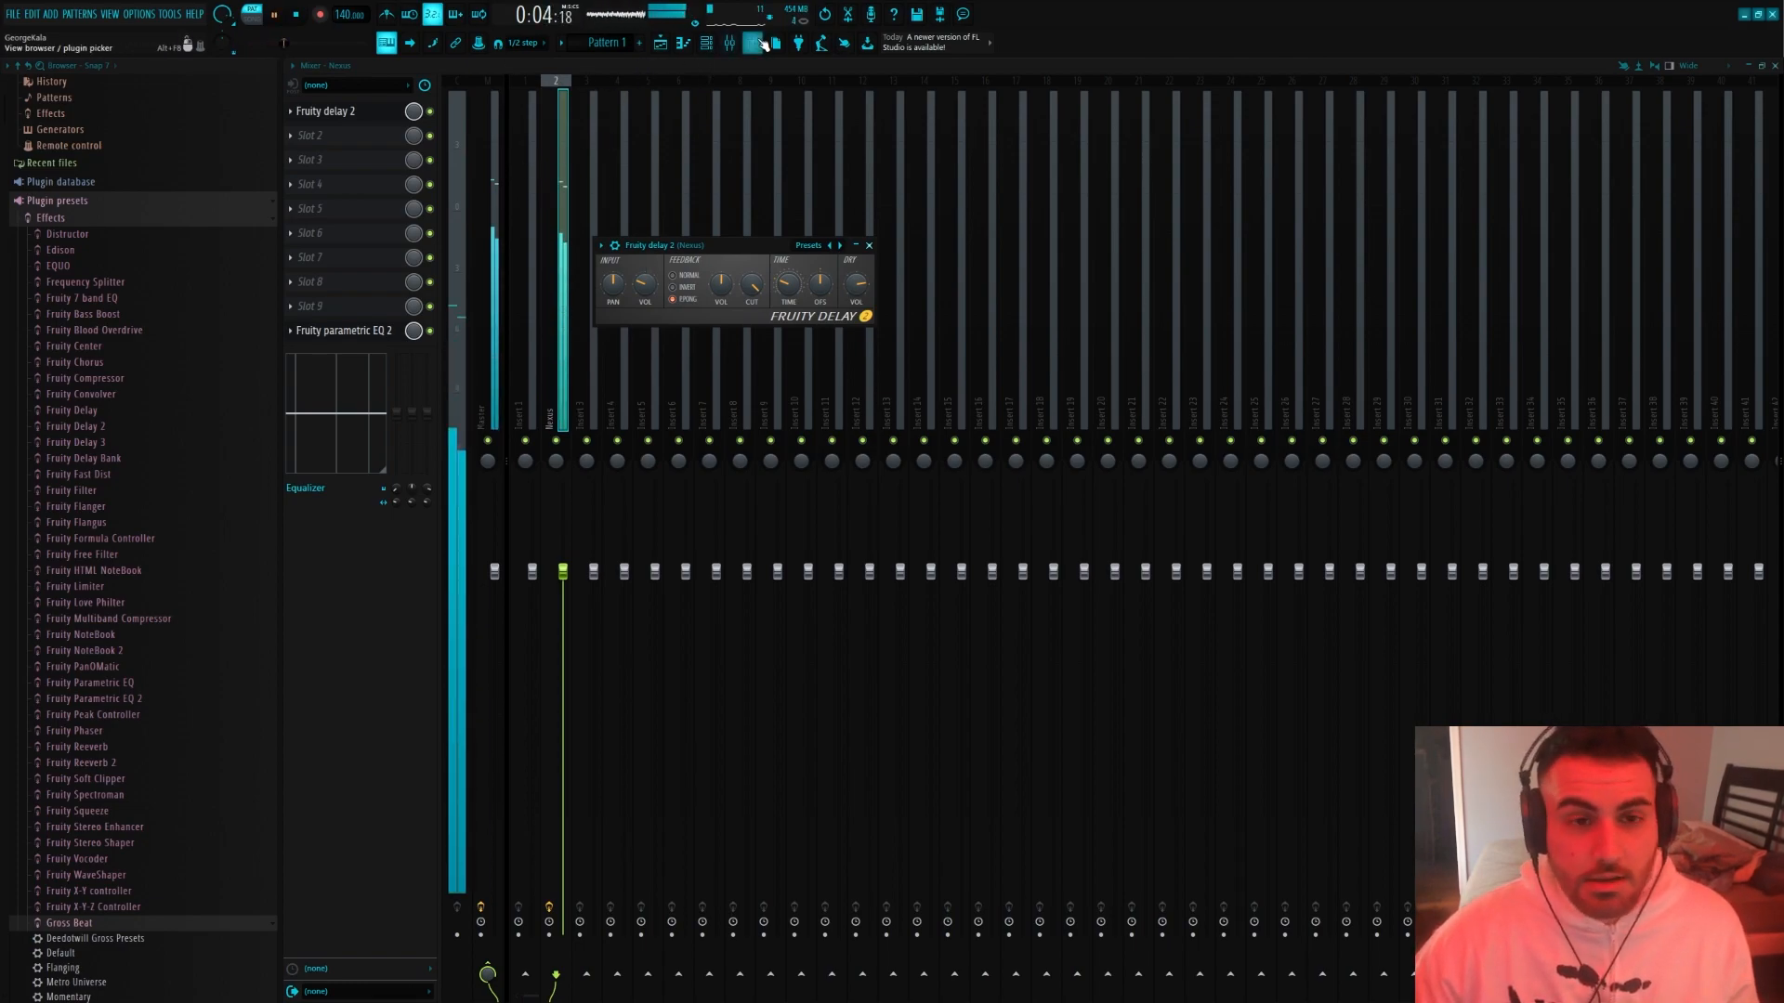
Open the Nexus instrument, enable its arena reverb, and play the pattern to hear it
left_click(706, 43)
left_click(413, 164)
key("space")
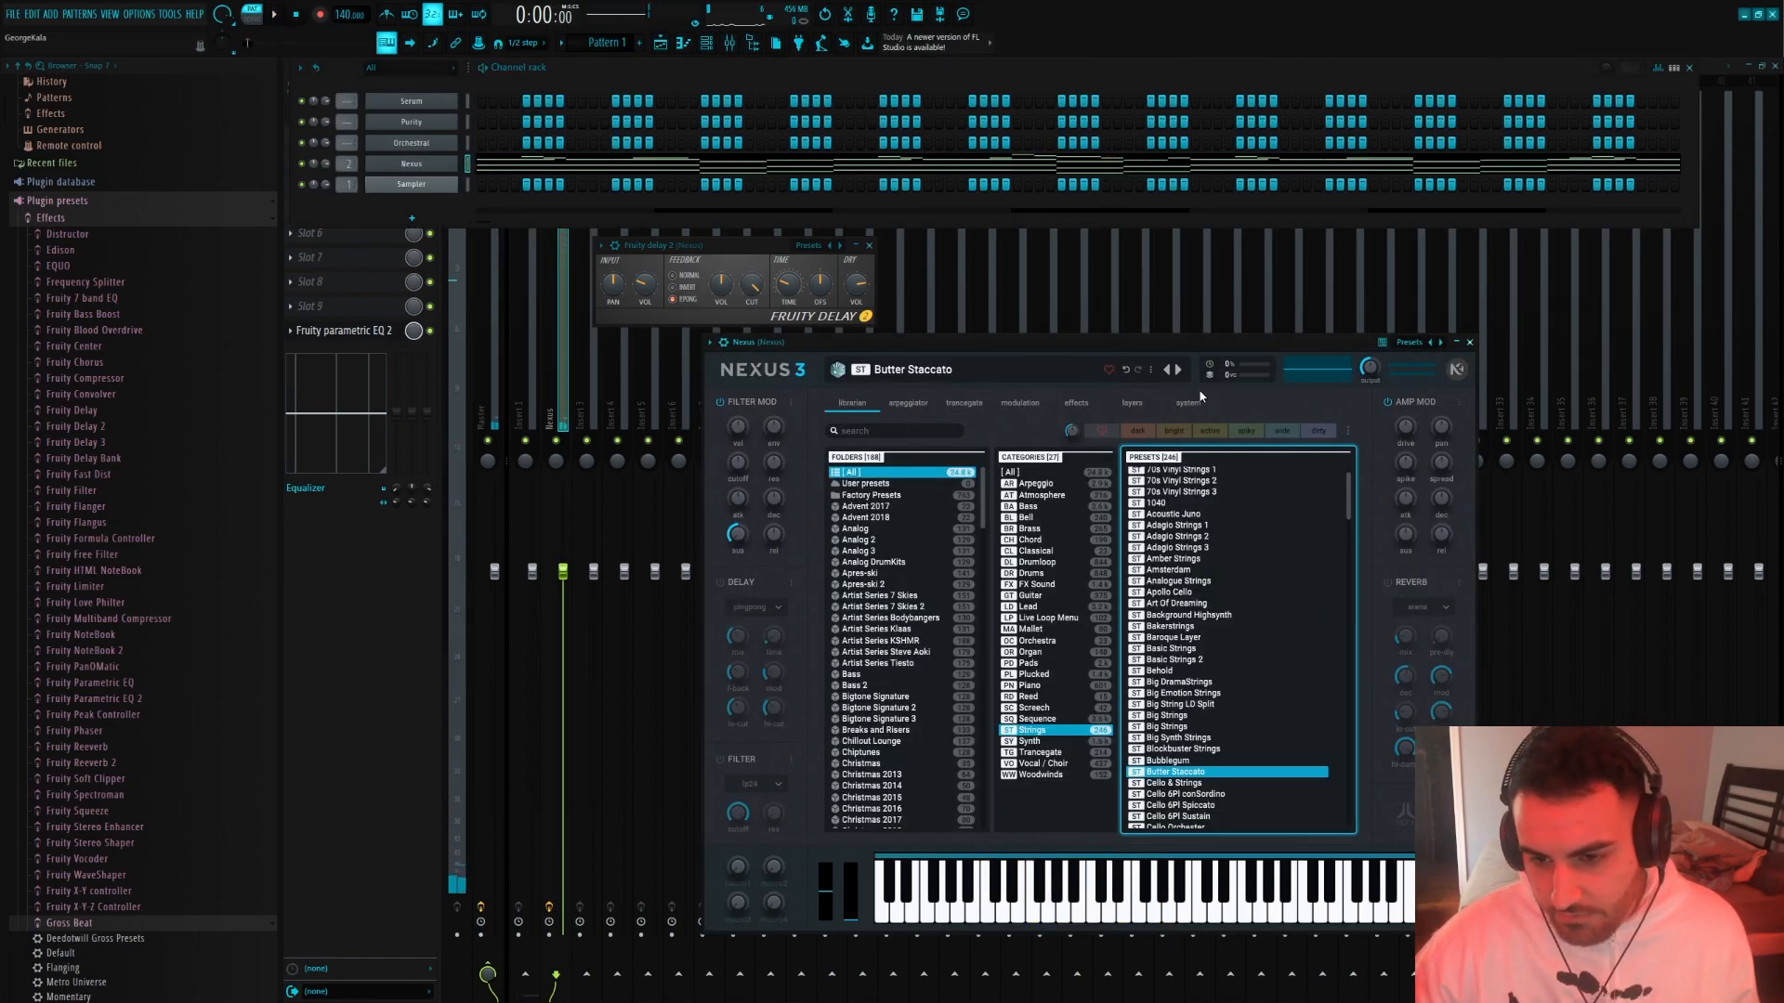
left_click(1388, 582)
key("space")
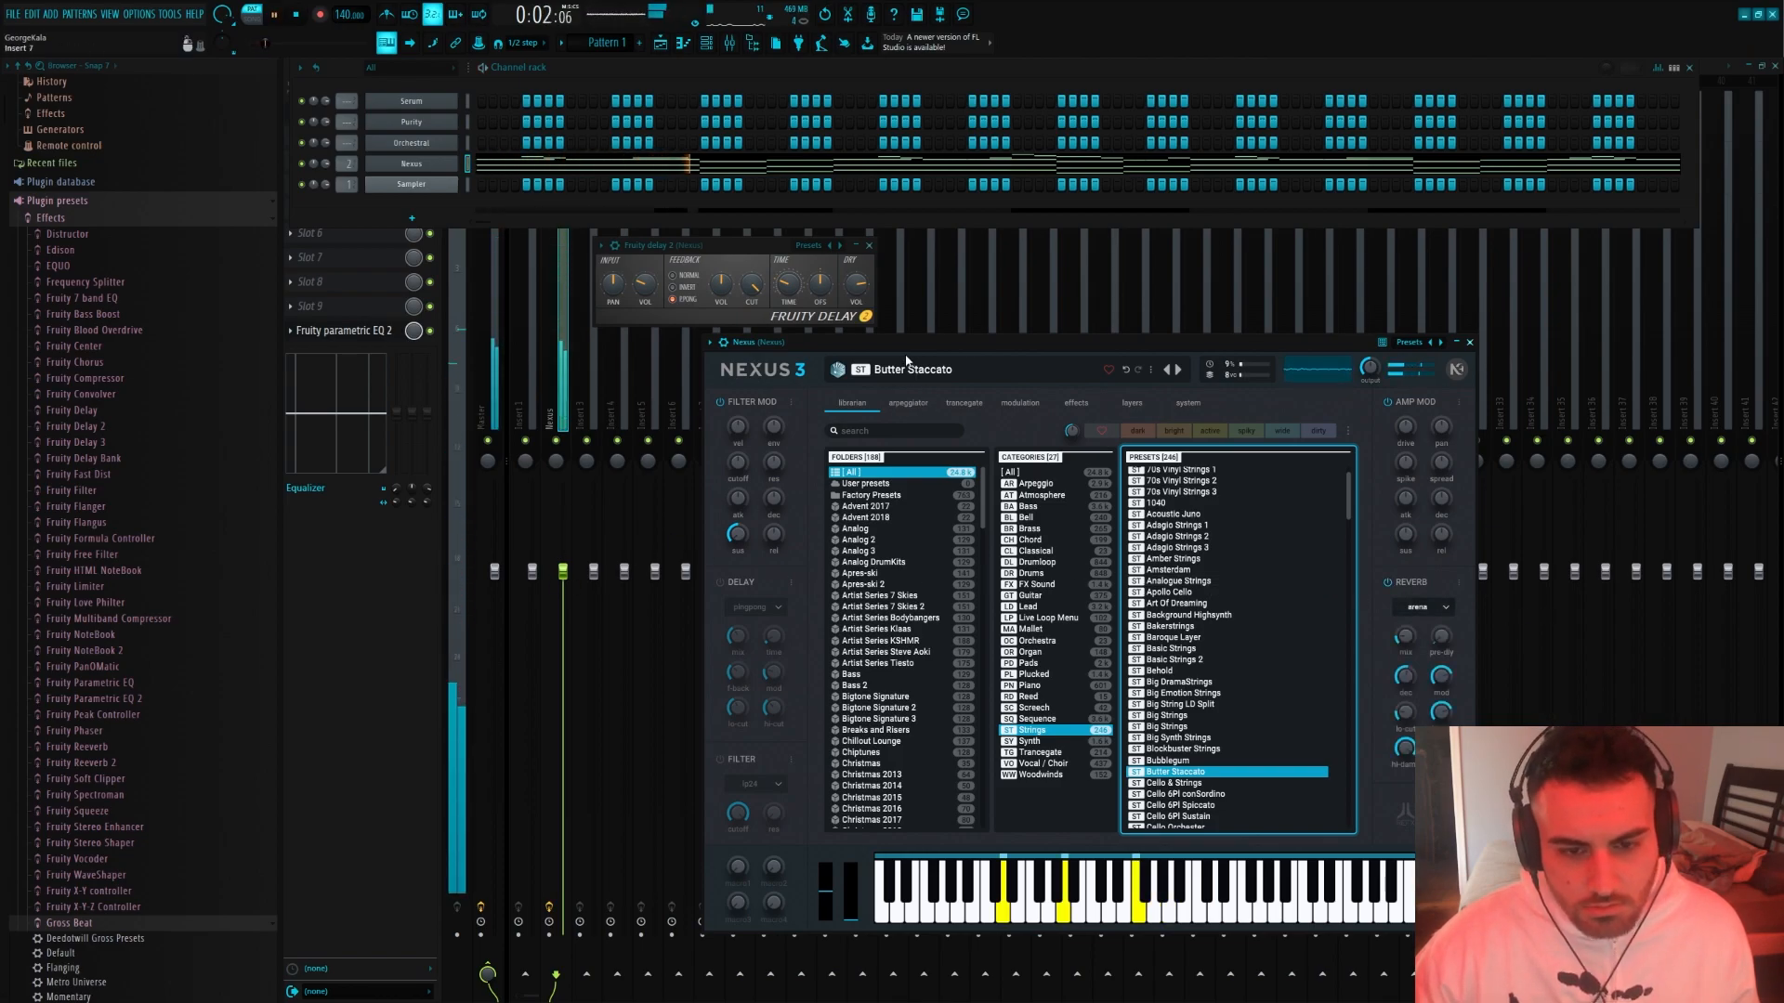
left_click_drag(872, 340, 757, 267)
key("space")
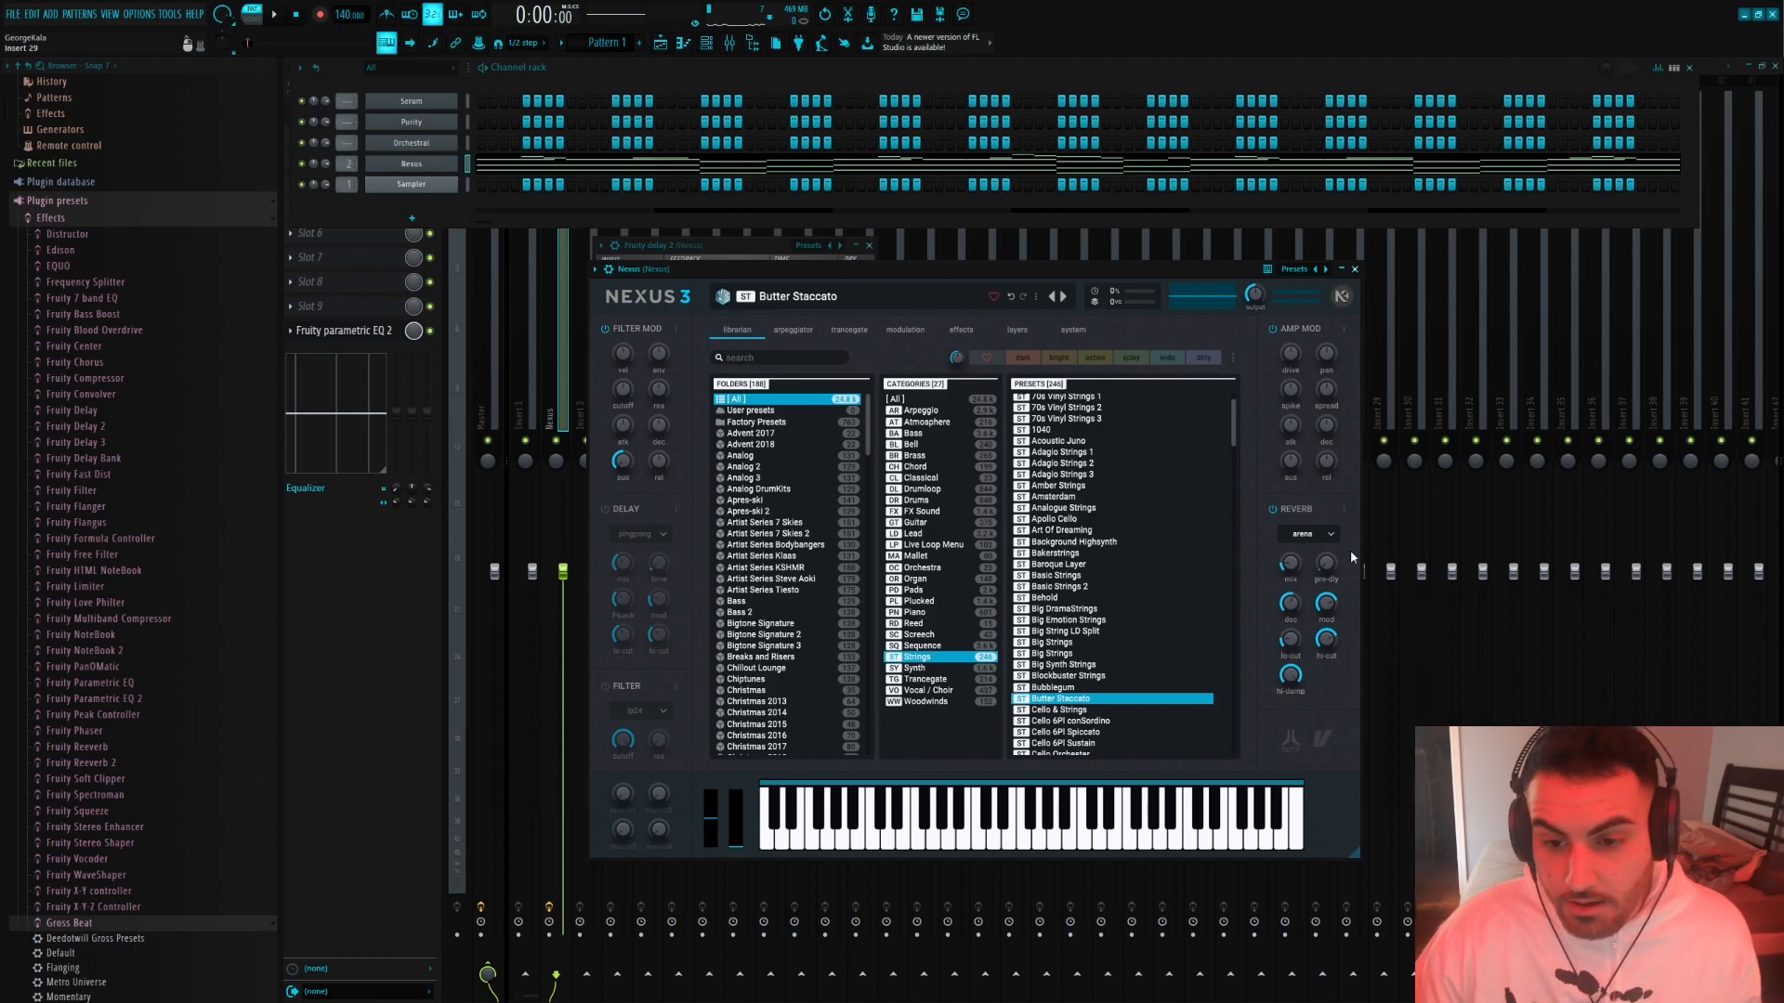
Open the Serum channel and load the Bass - Scream preset from the Cyberspace Serum Bank
key("F12")
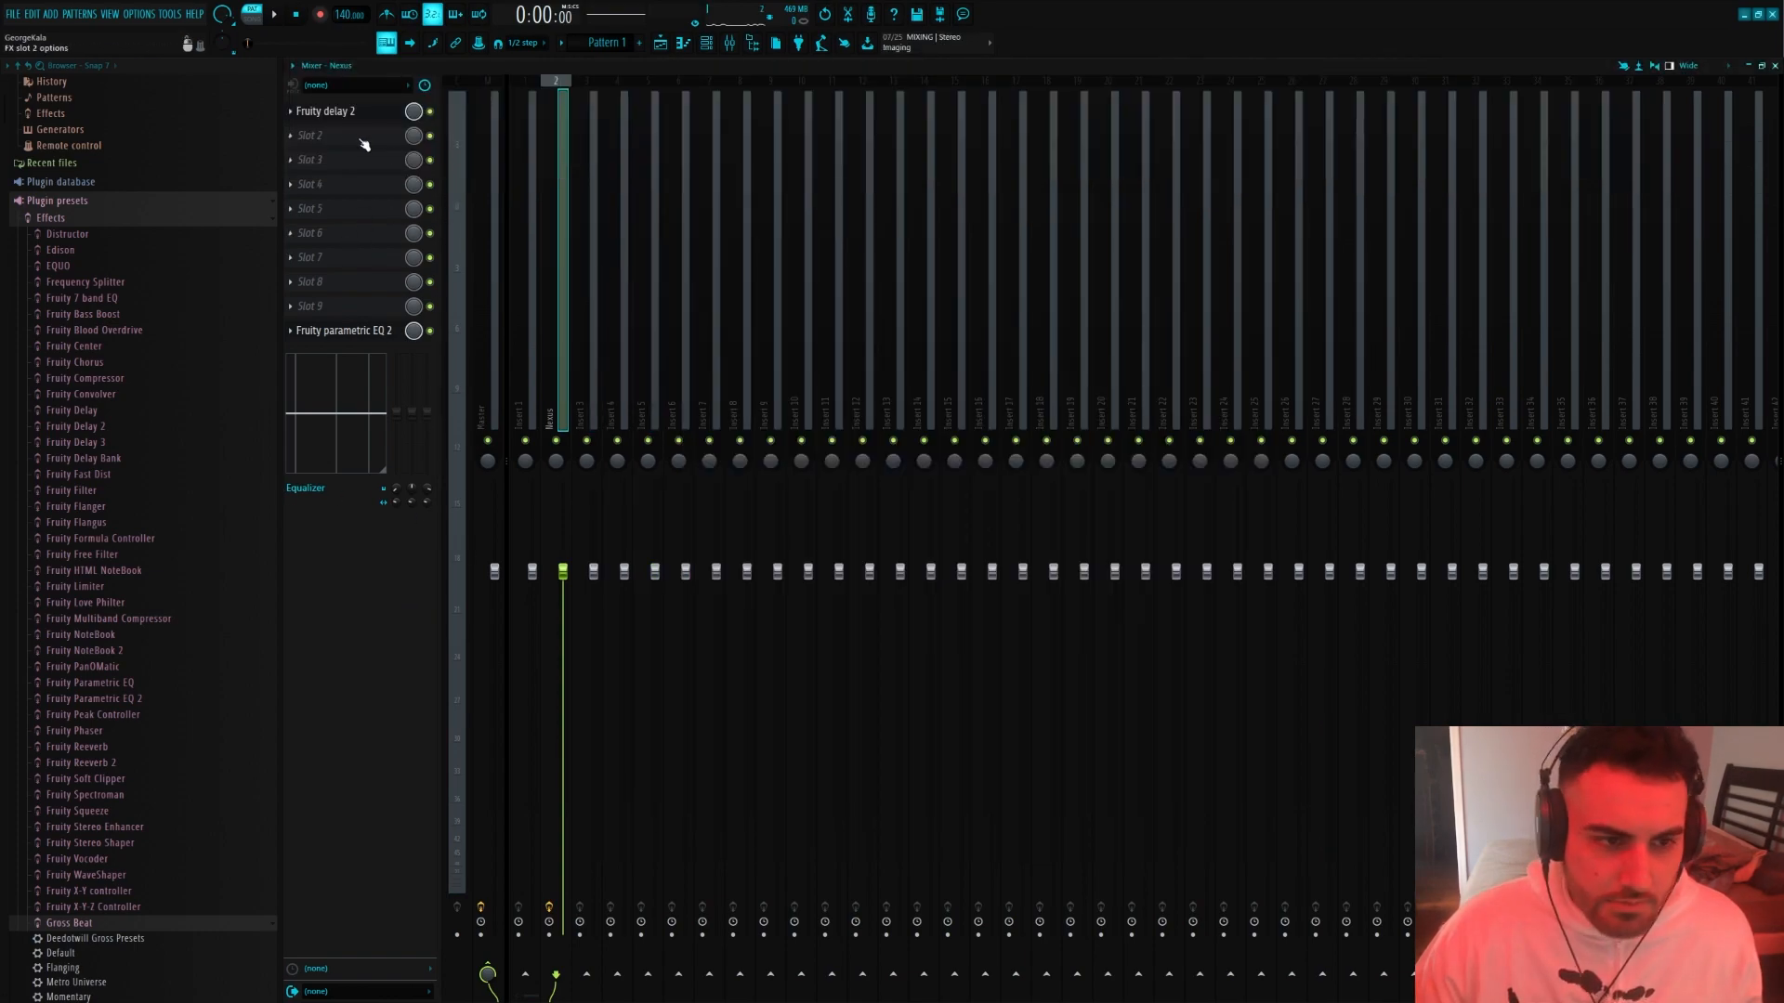
key("F6")
left_click(412, 163)
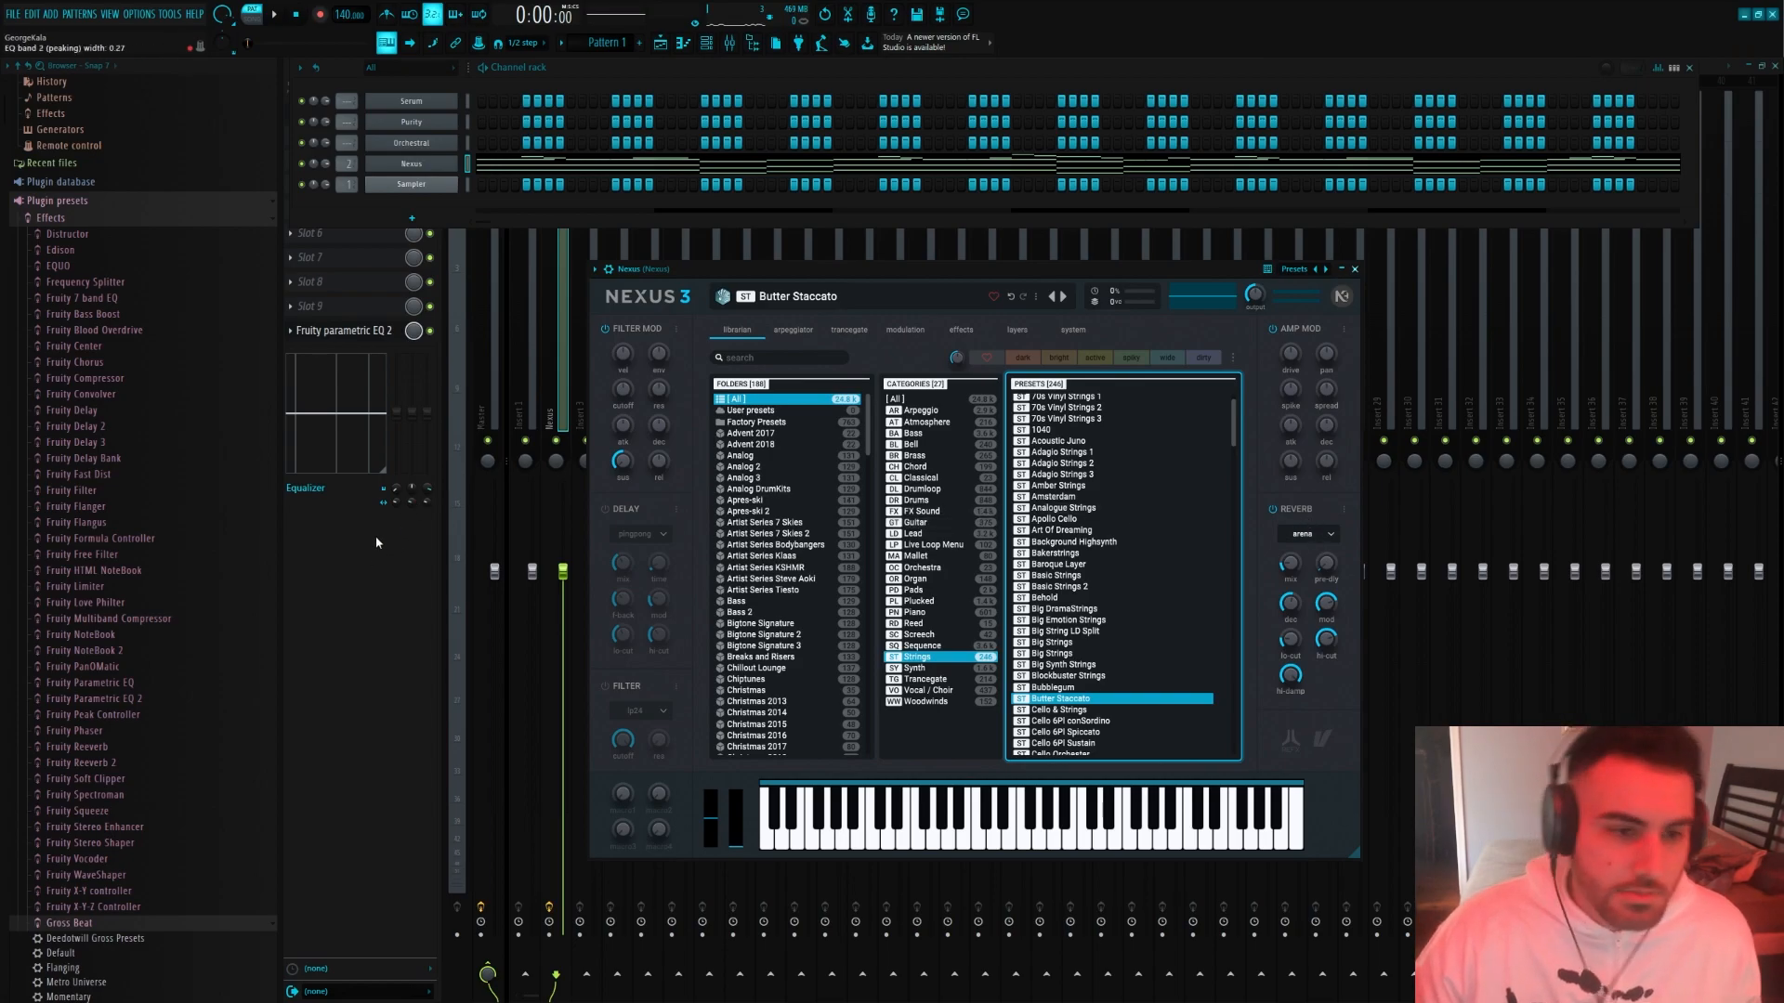
right_click(409, 102)
left_click(406, 105)
left_click(406, 105)
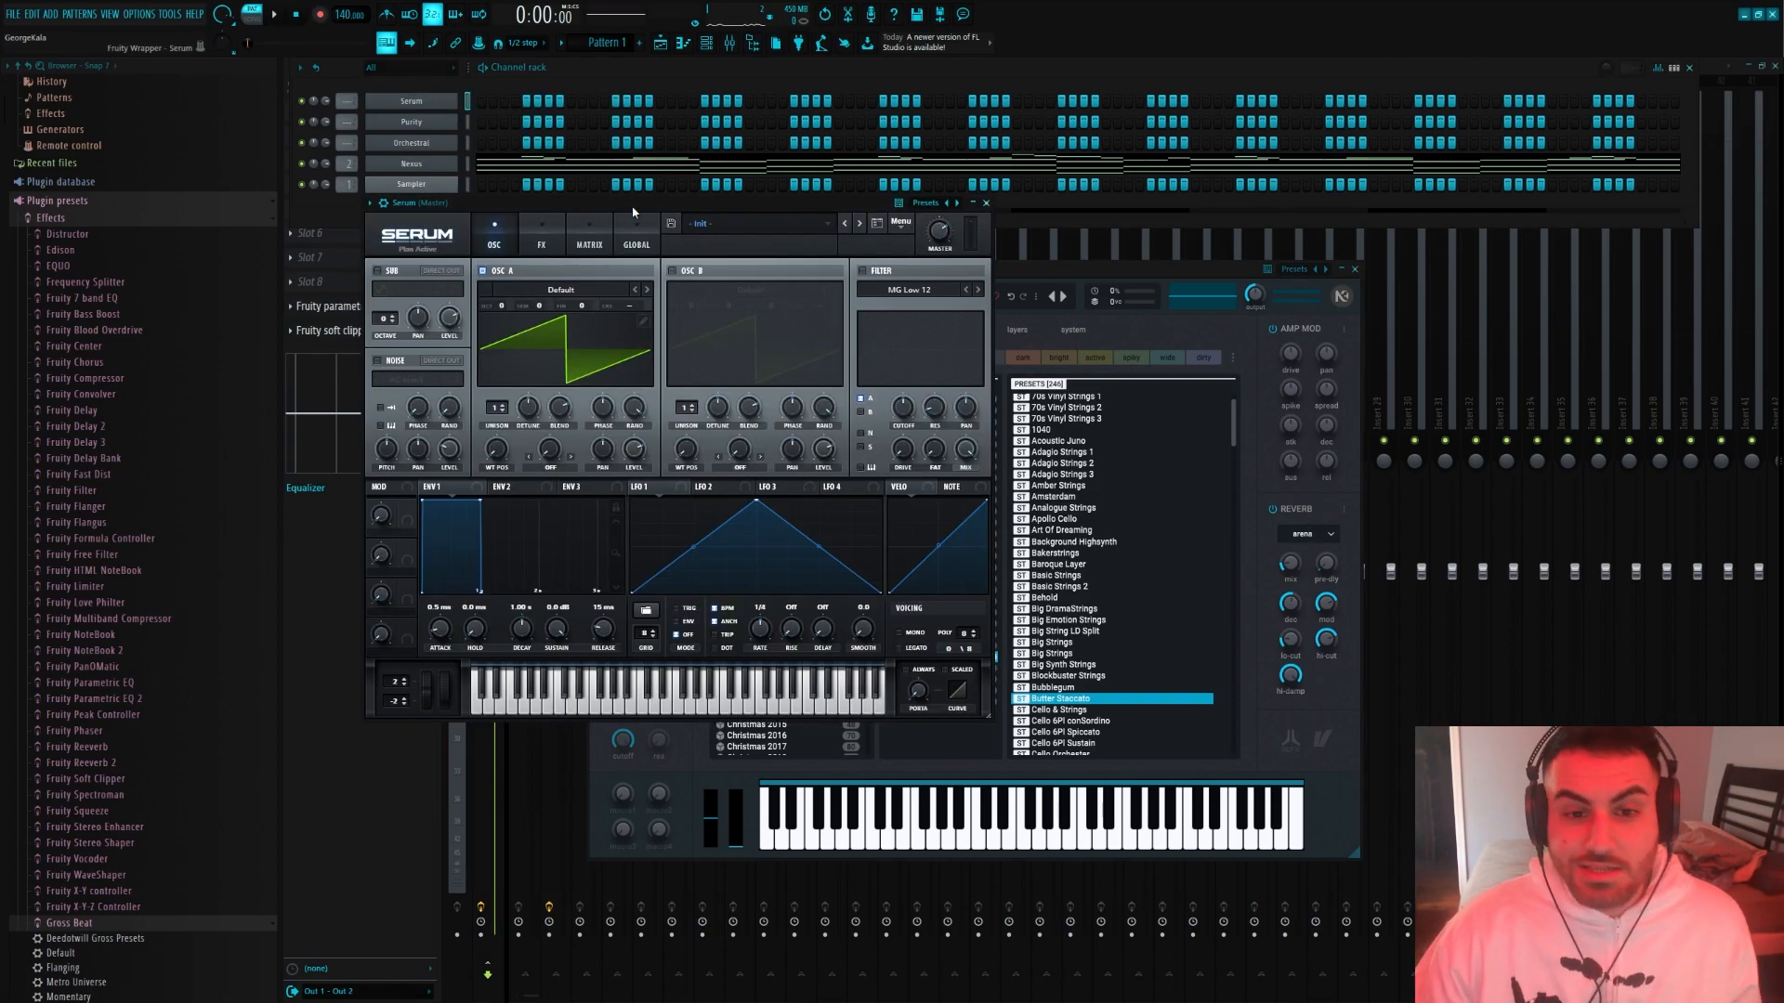
left_click(804, 256)
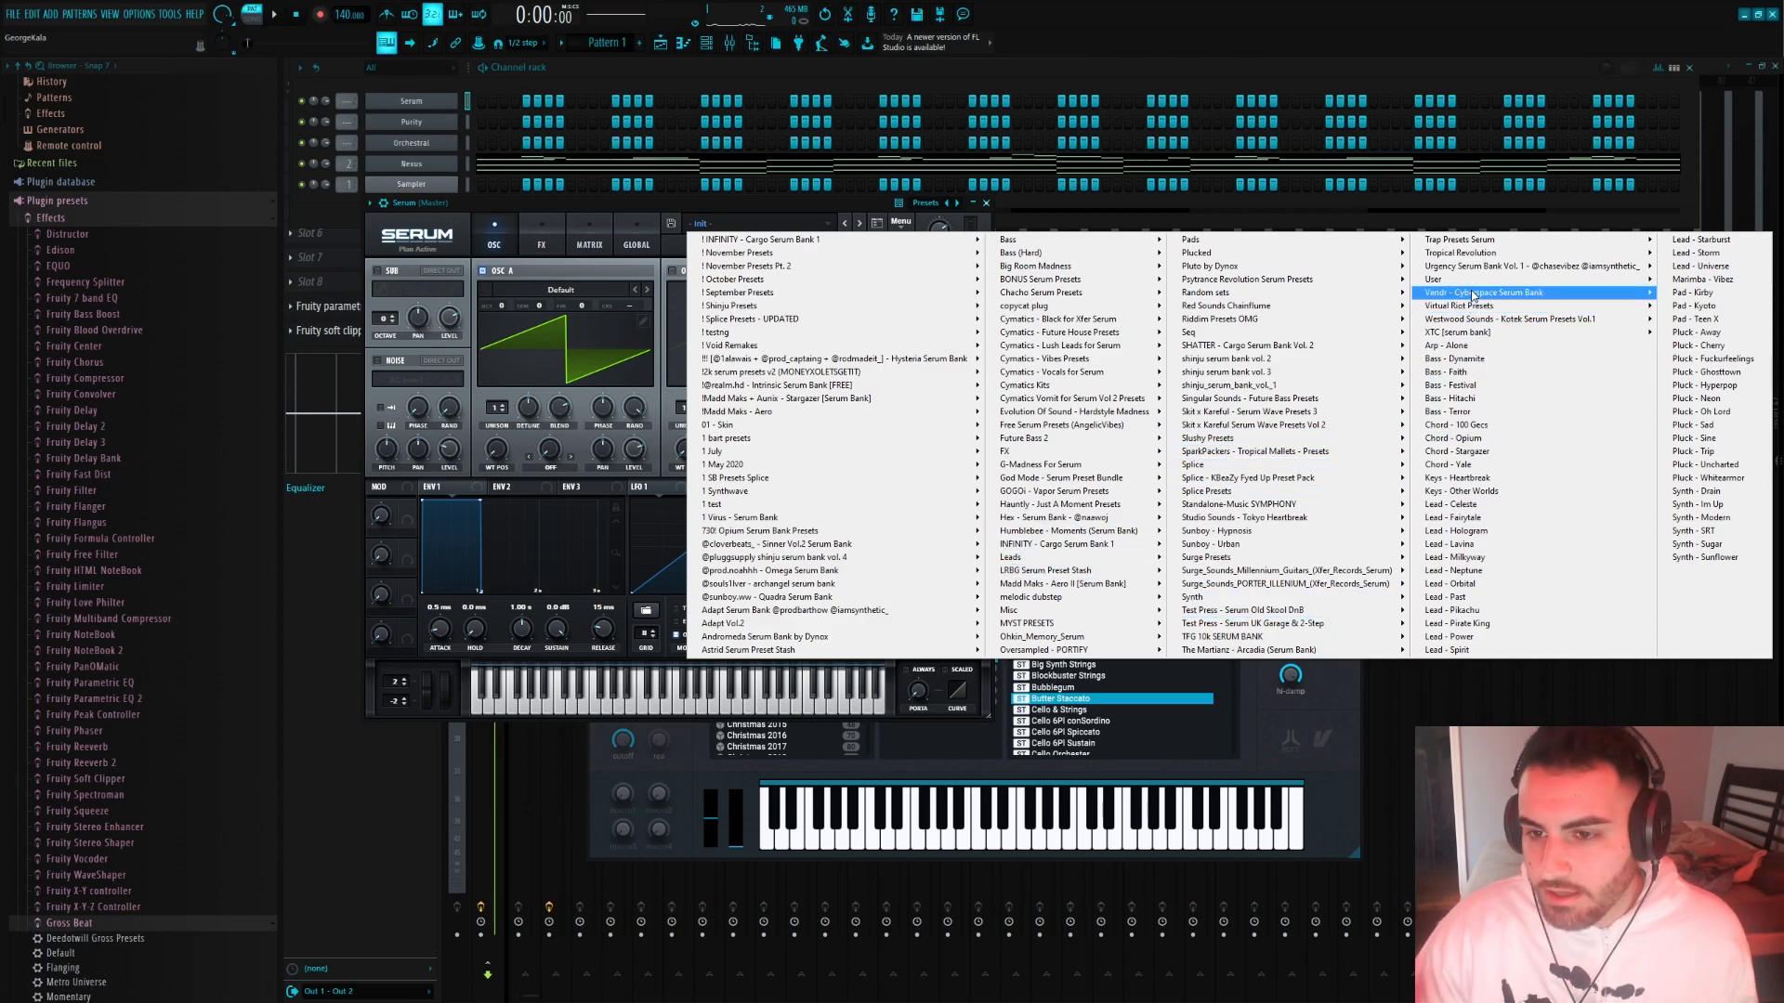
mouse_move(1464, 300)
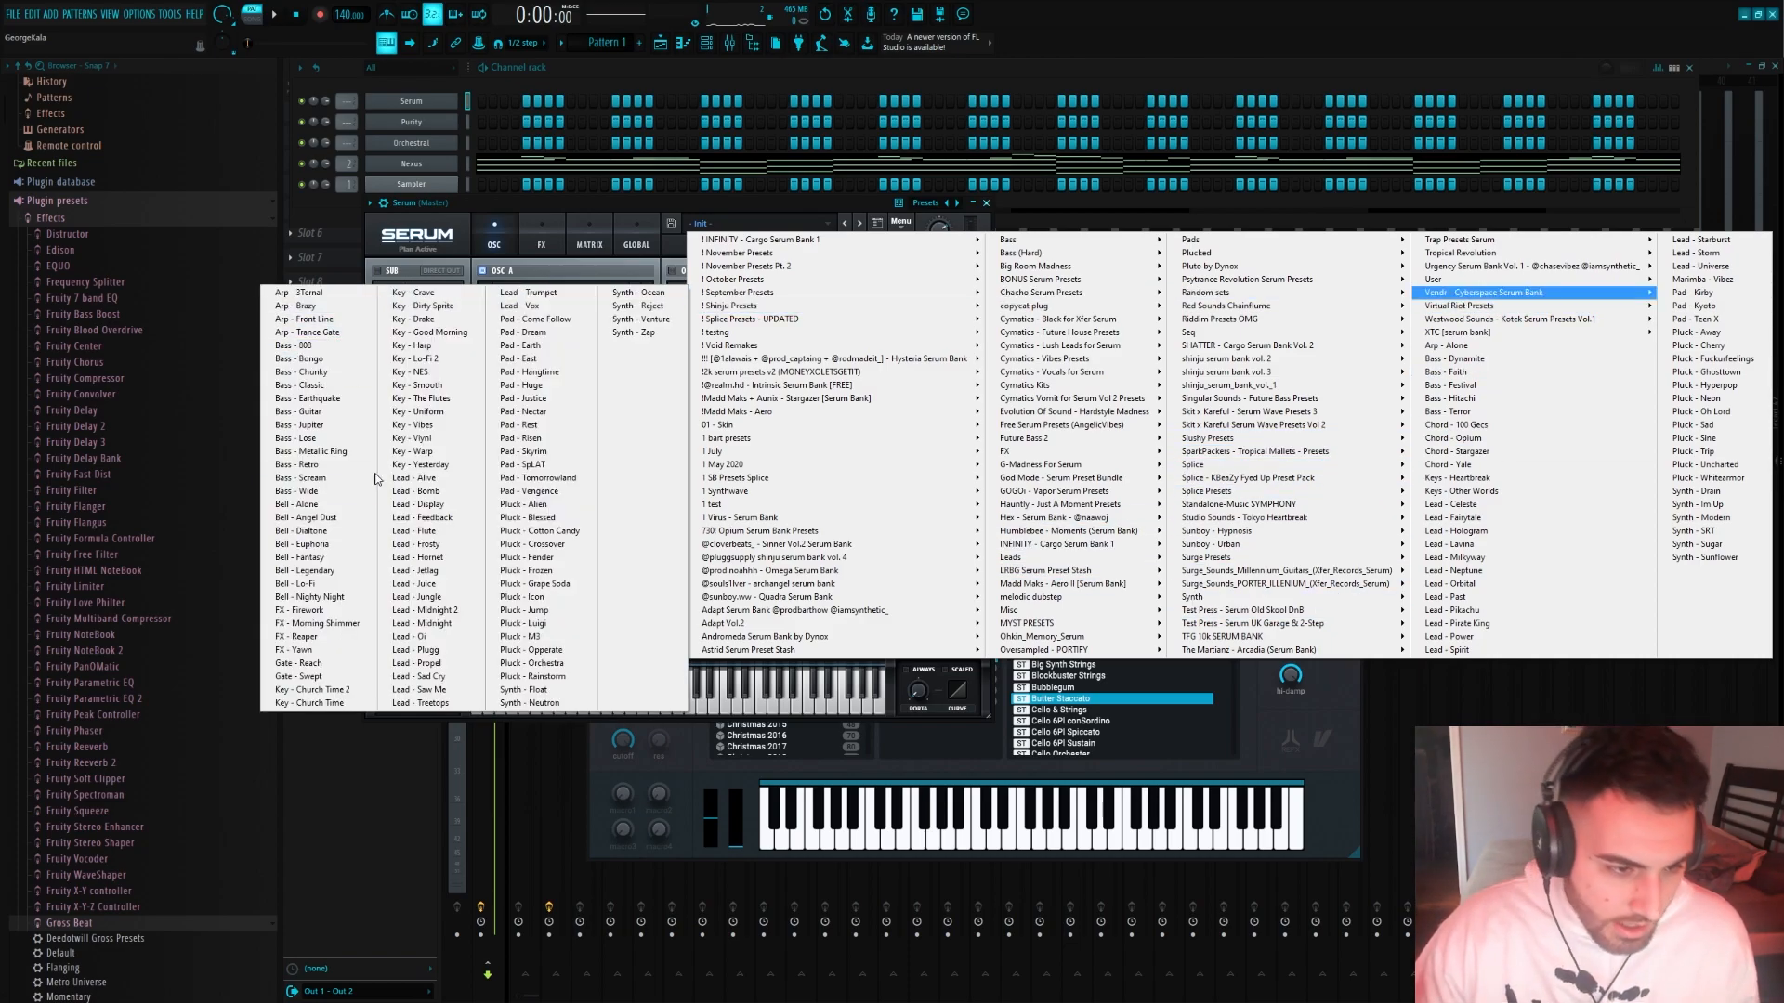
left_click(304, 479)
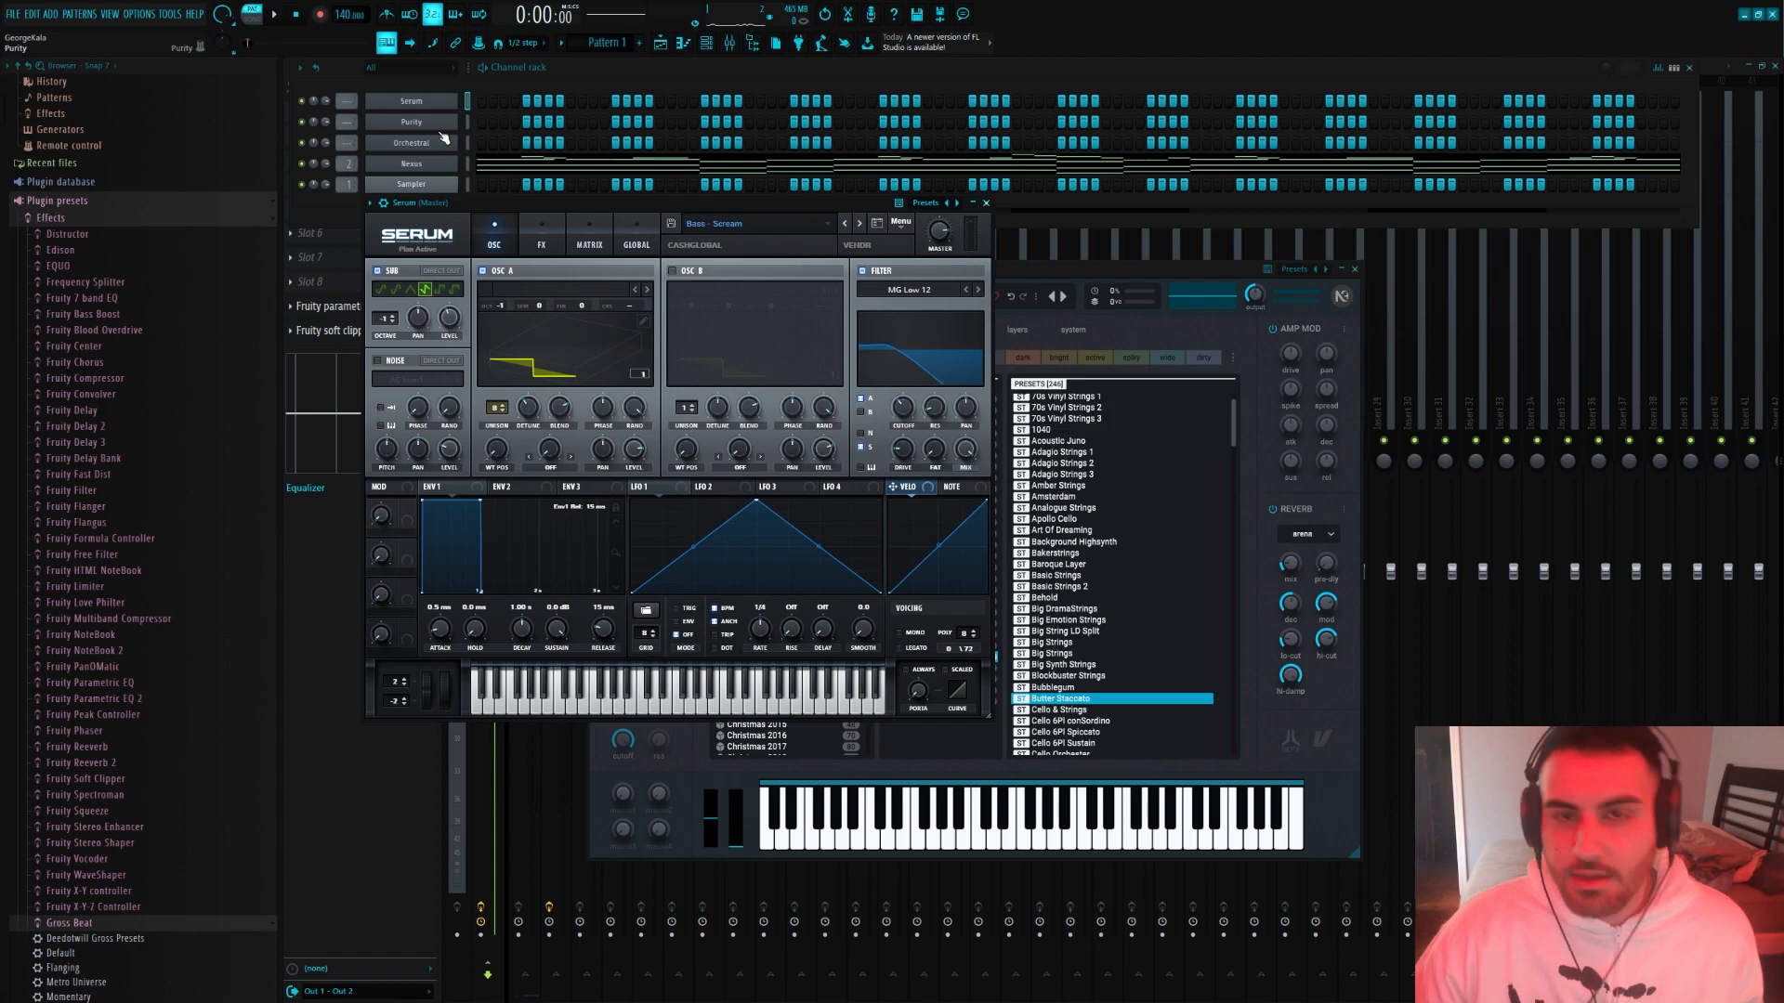
In Serum's piano roll, draw a two-bar bass line of a long D4, a short A#3 and a short C4
right_click(433, 100)
left_click(496, 110)
scroll(338, 499, "down", 3)
left_click(339, 435)
left_click_drag(378, 439, 482, 434)
left_click(485, 485)
left_click_drag(632, 485, 533, 489)
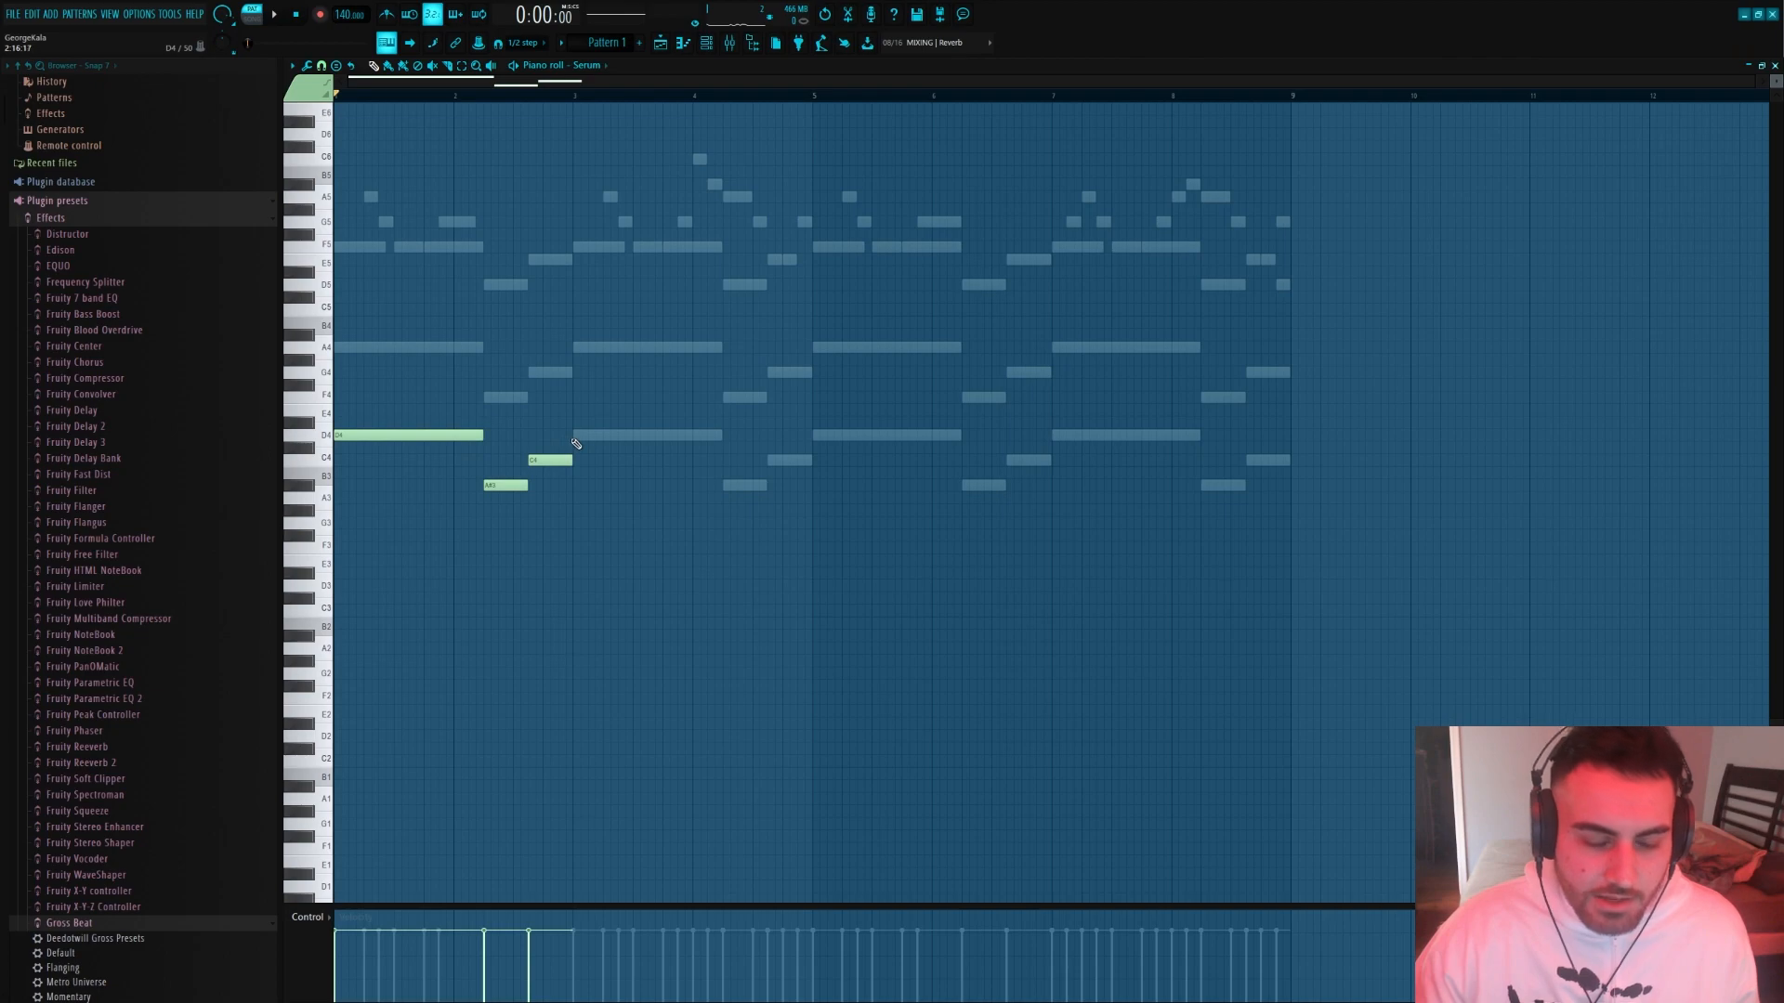
Duplicate the two-bar bass line until it fills all eight bars of the Serum pattern
key("ctrl+b")
key("ctrl+a")
key("ctrl+d")
key("ctrl+b")
key("ctrl+a")
key("ctrl+d")
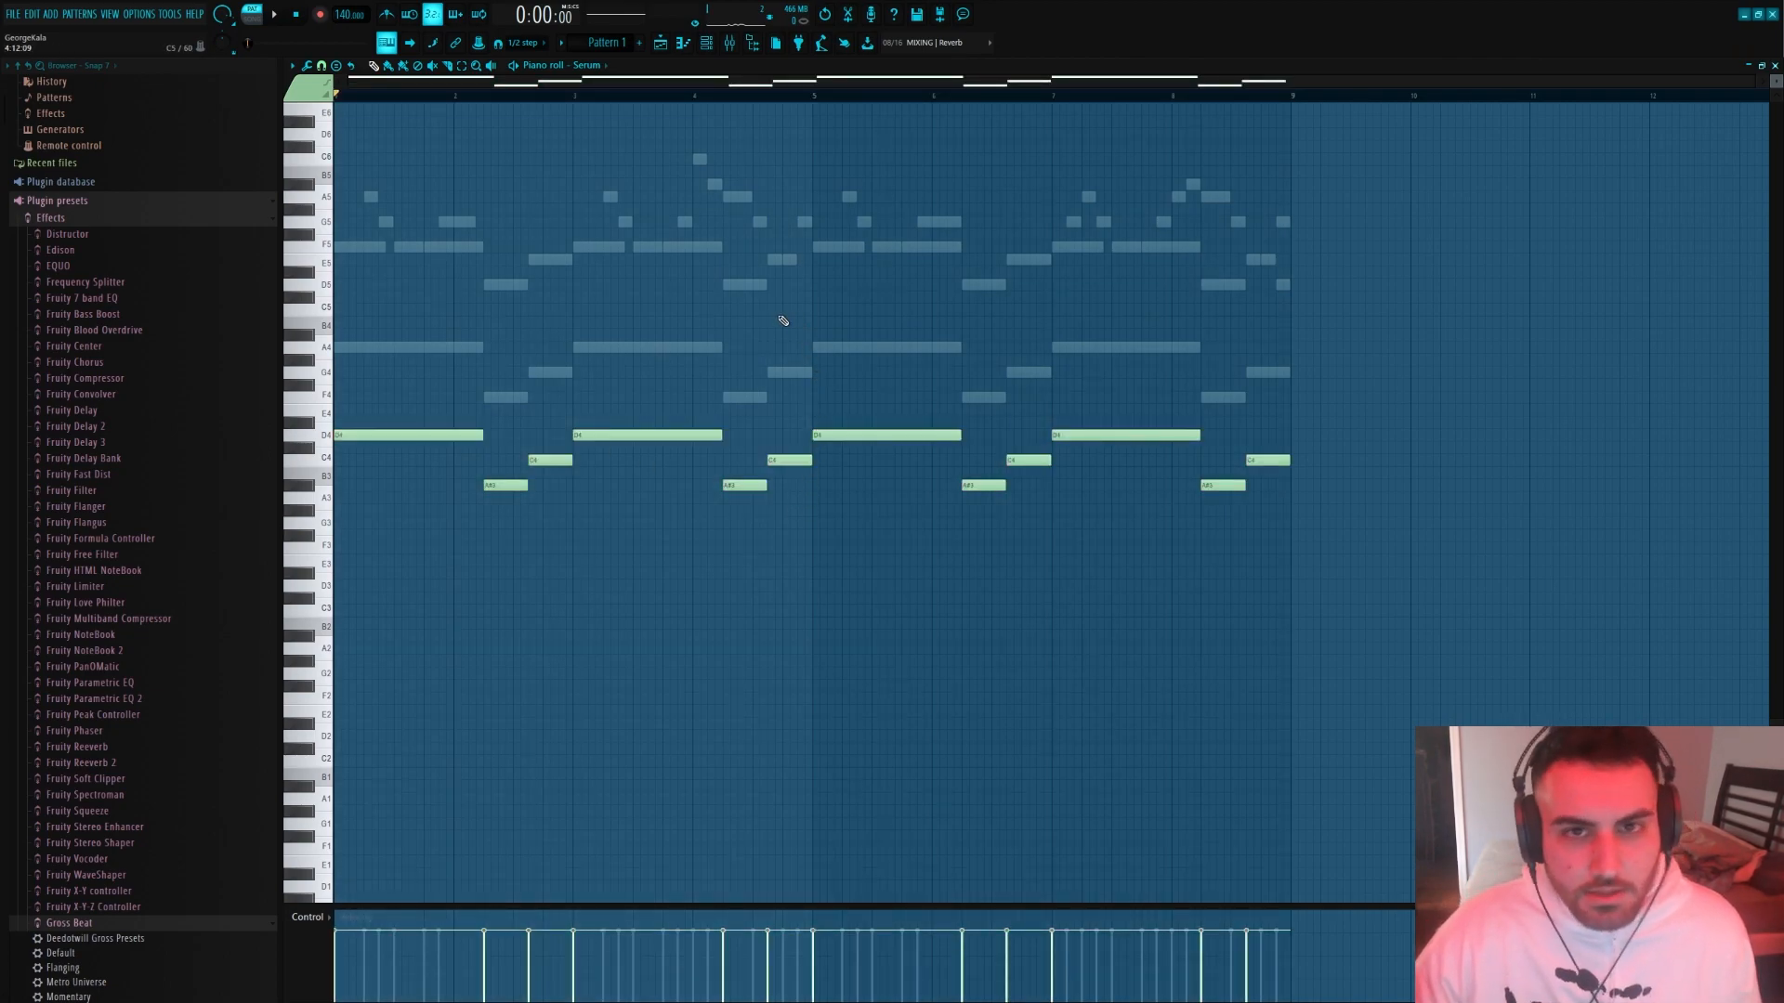
Transpose all the Serum bass notes down one octave
scroll(706, 340, "down", 3)
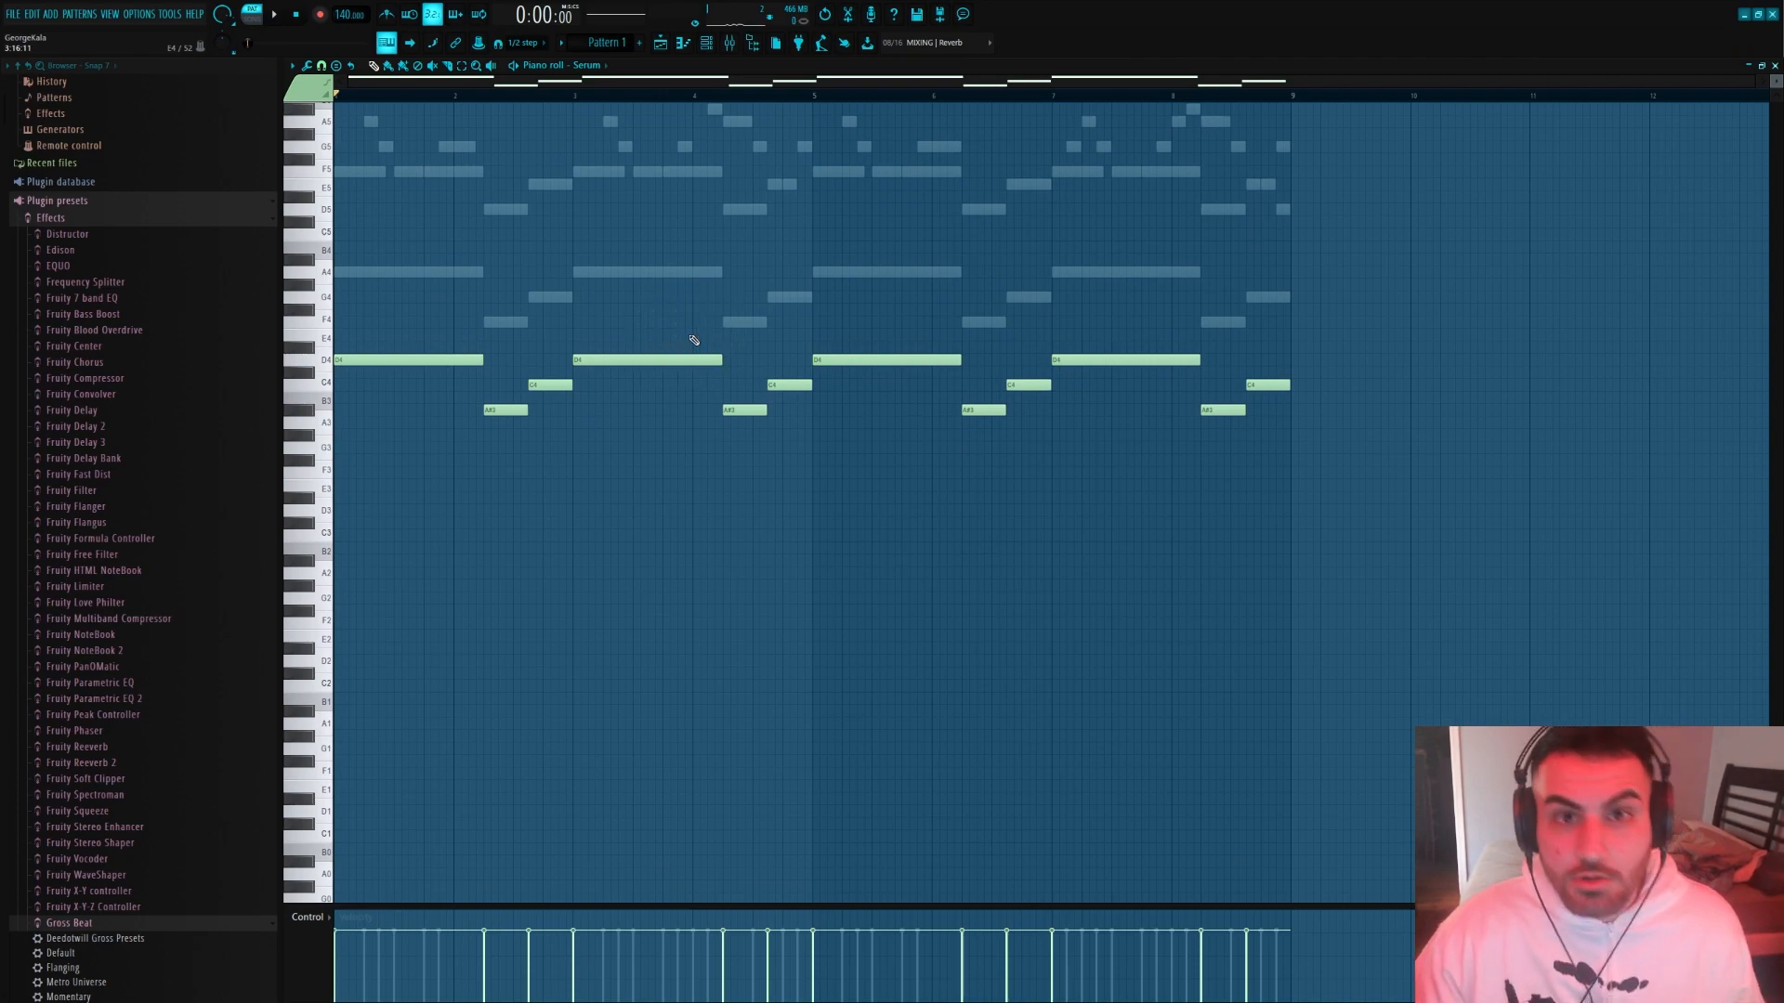
scroll(693, 340, "up", 3)
scroll(693, 340, "up", 2)
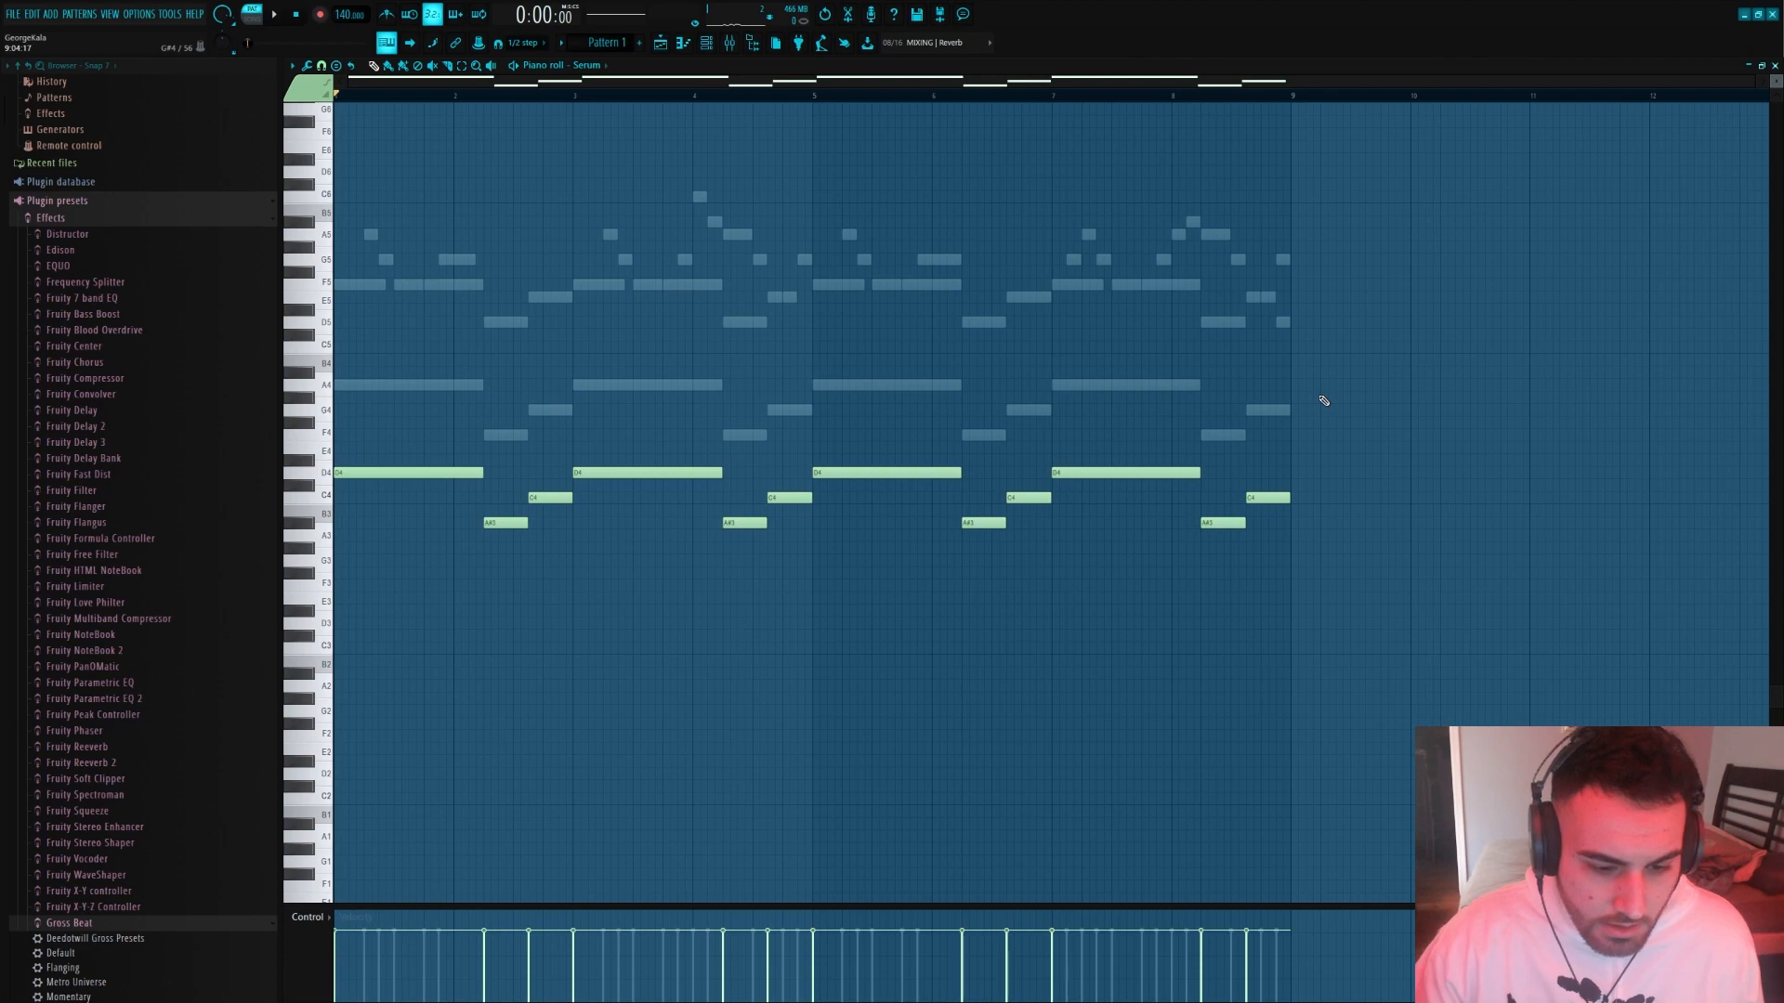
key("ctrl+Down")
scroll(1298, 415, "down", 8)
scroll(505, 436, "up", 2)
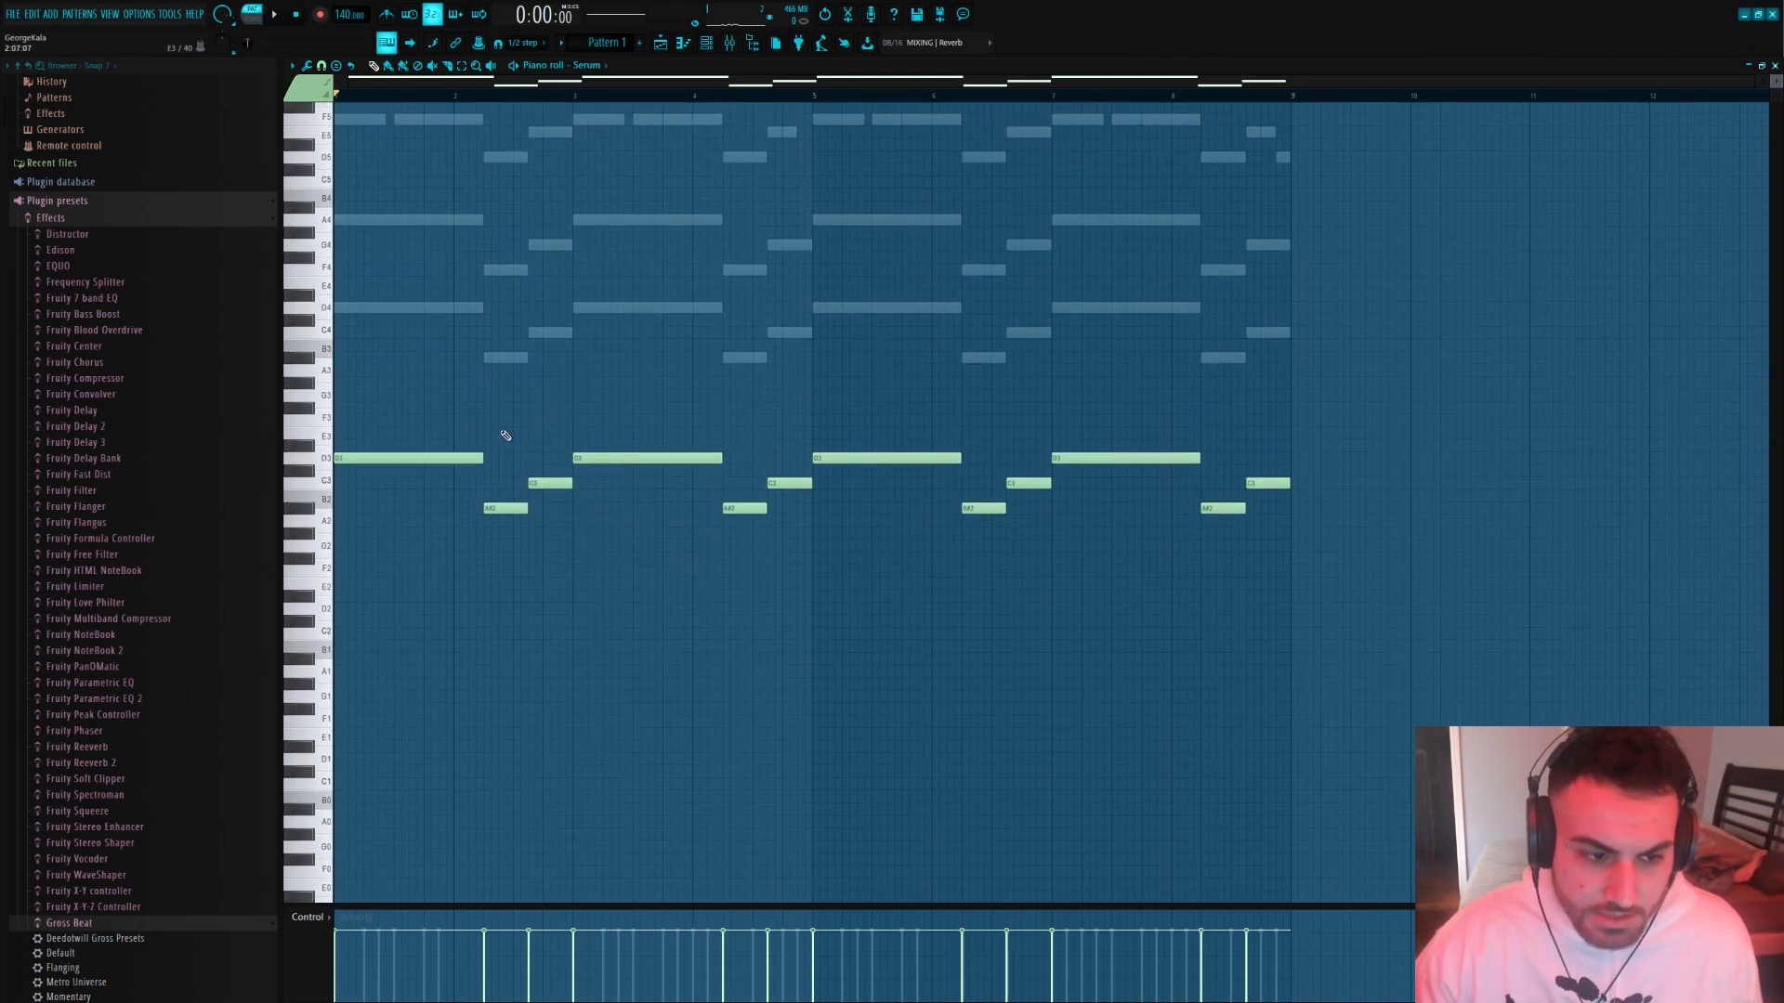
Play the pattern and lower the Nexus track's fader in the mixer
key("space")
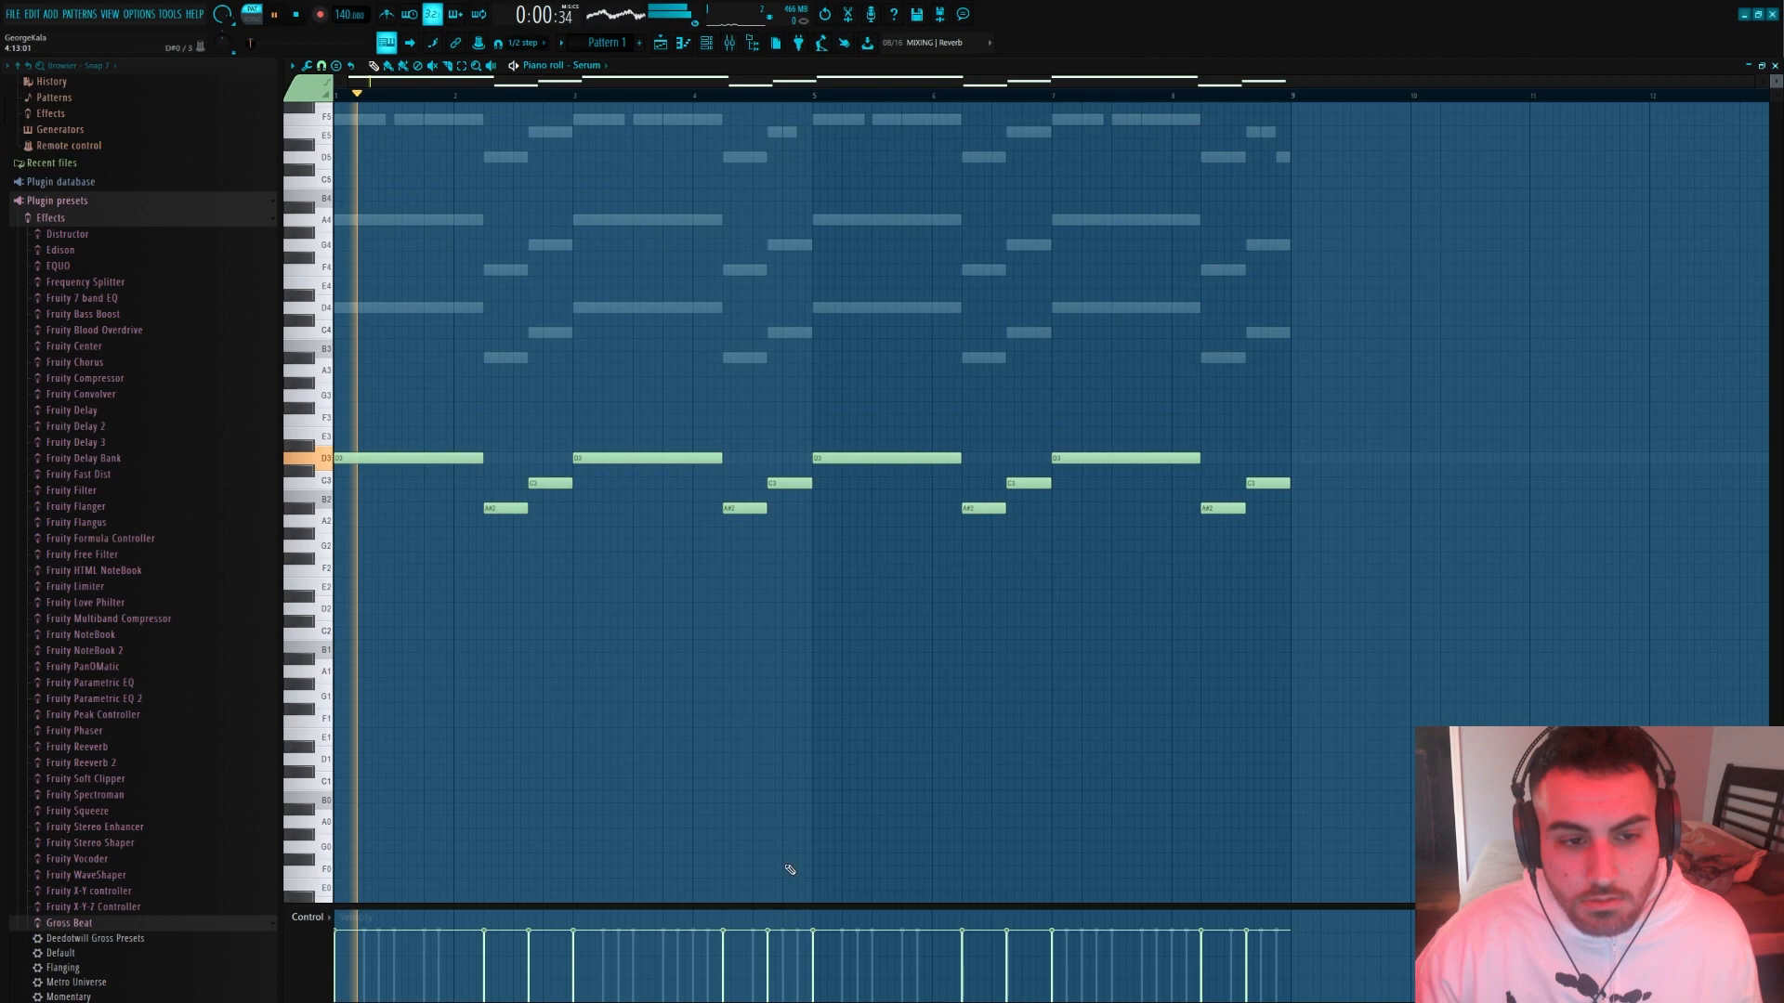
left_click(707, 43)
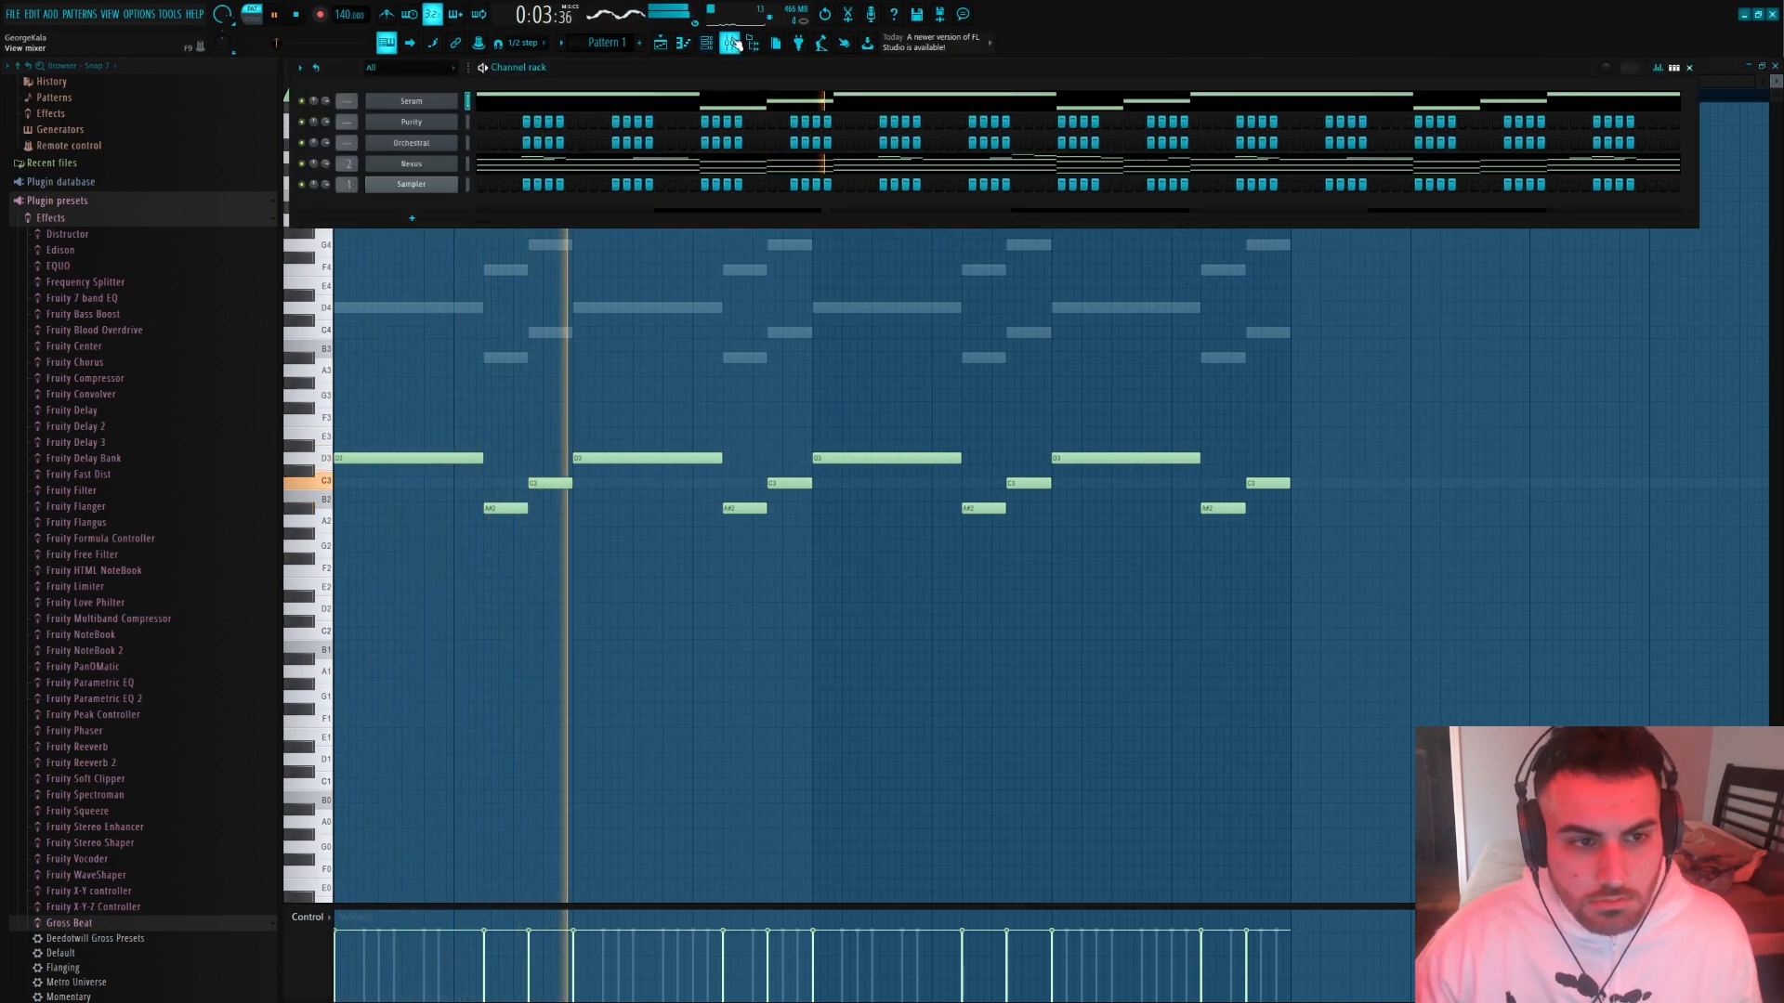
left_click(729, 43)
left_click(597, 369)
left_click(628, 373)
left_click_drag(562, 571, 562, 594)
Route the Serum channel to mixer insert 4, lower that track's fader slightly, and replay the pattern
right_click(621, 386)
mouse_move(720, 221)
left_click(829, 223)
left_click_drag(625, 573, 562, 598)
key("space")
left_click(615, 357)
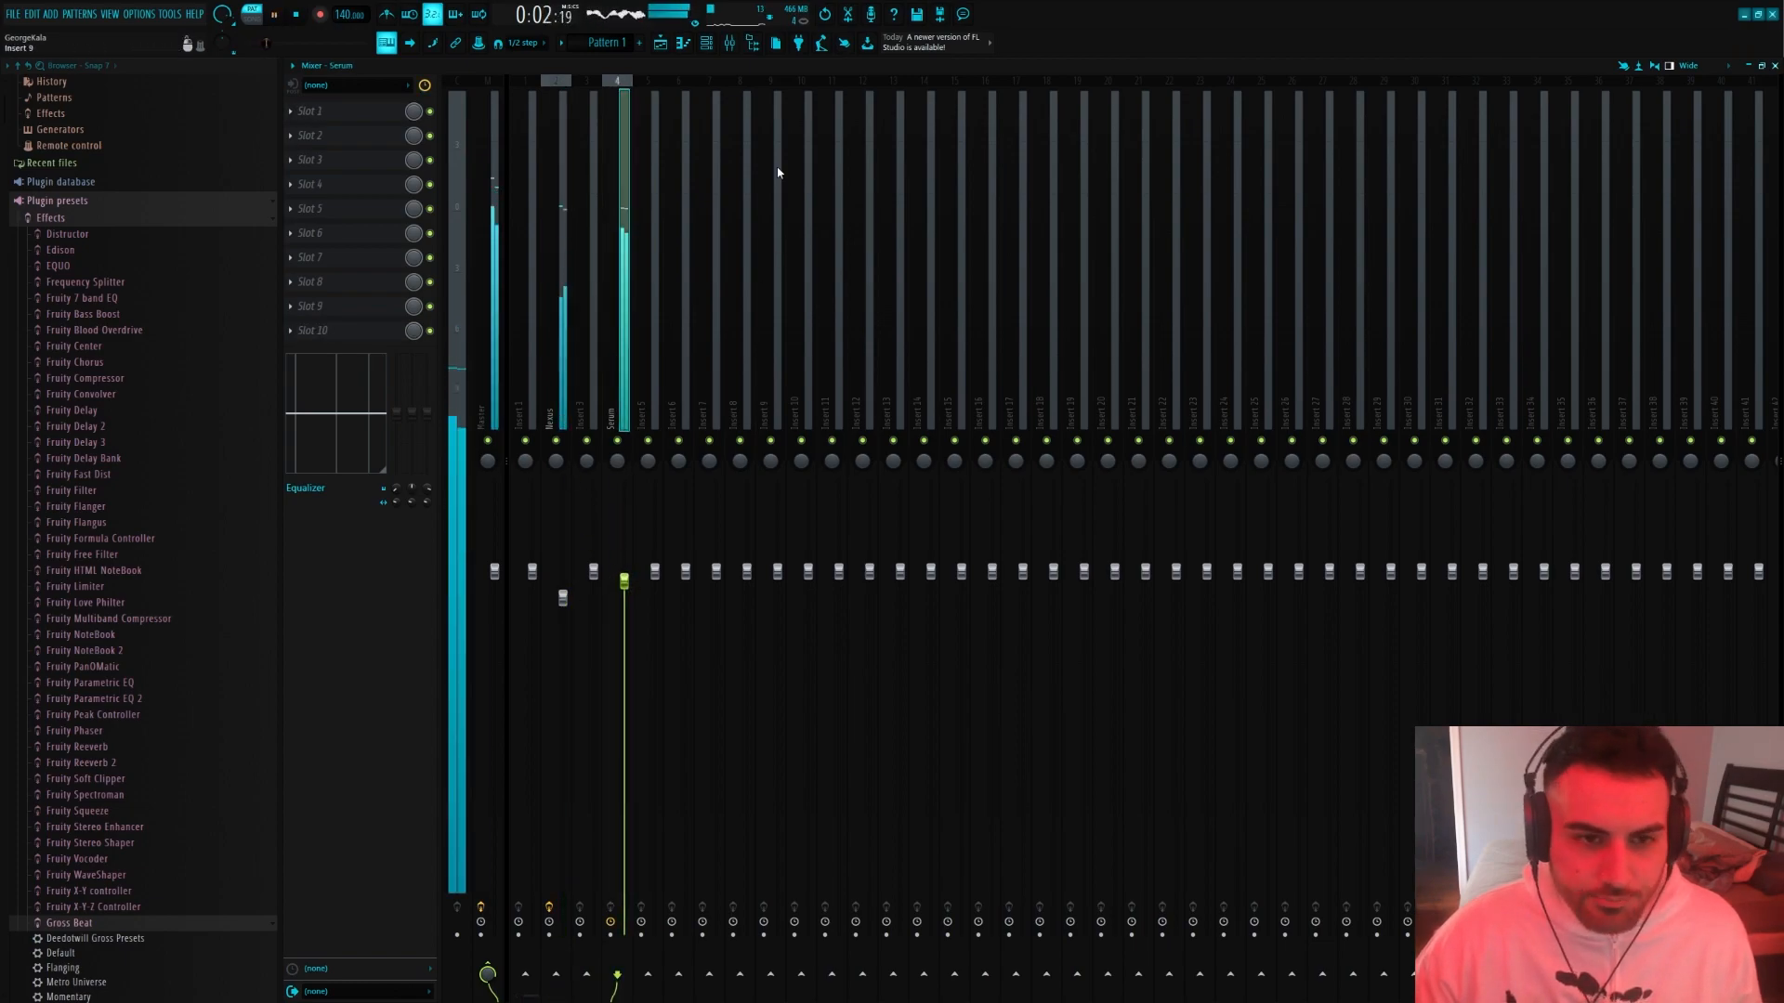
left_click(706, 43)
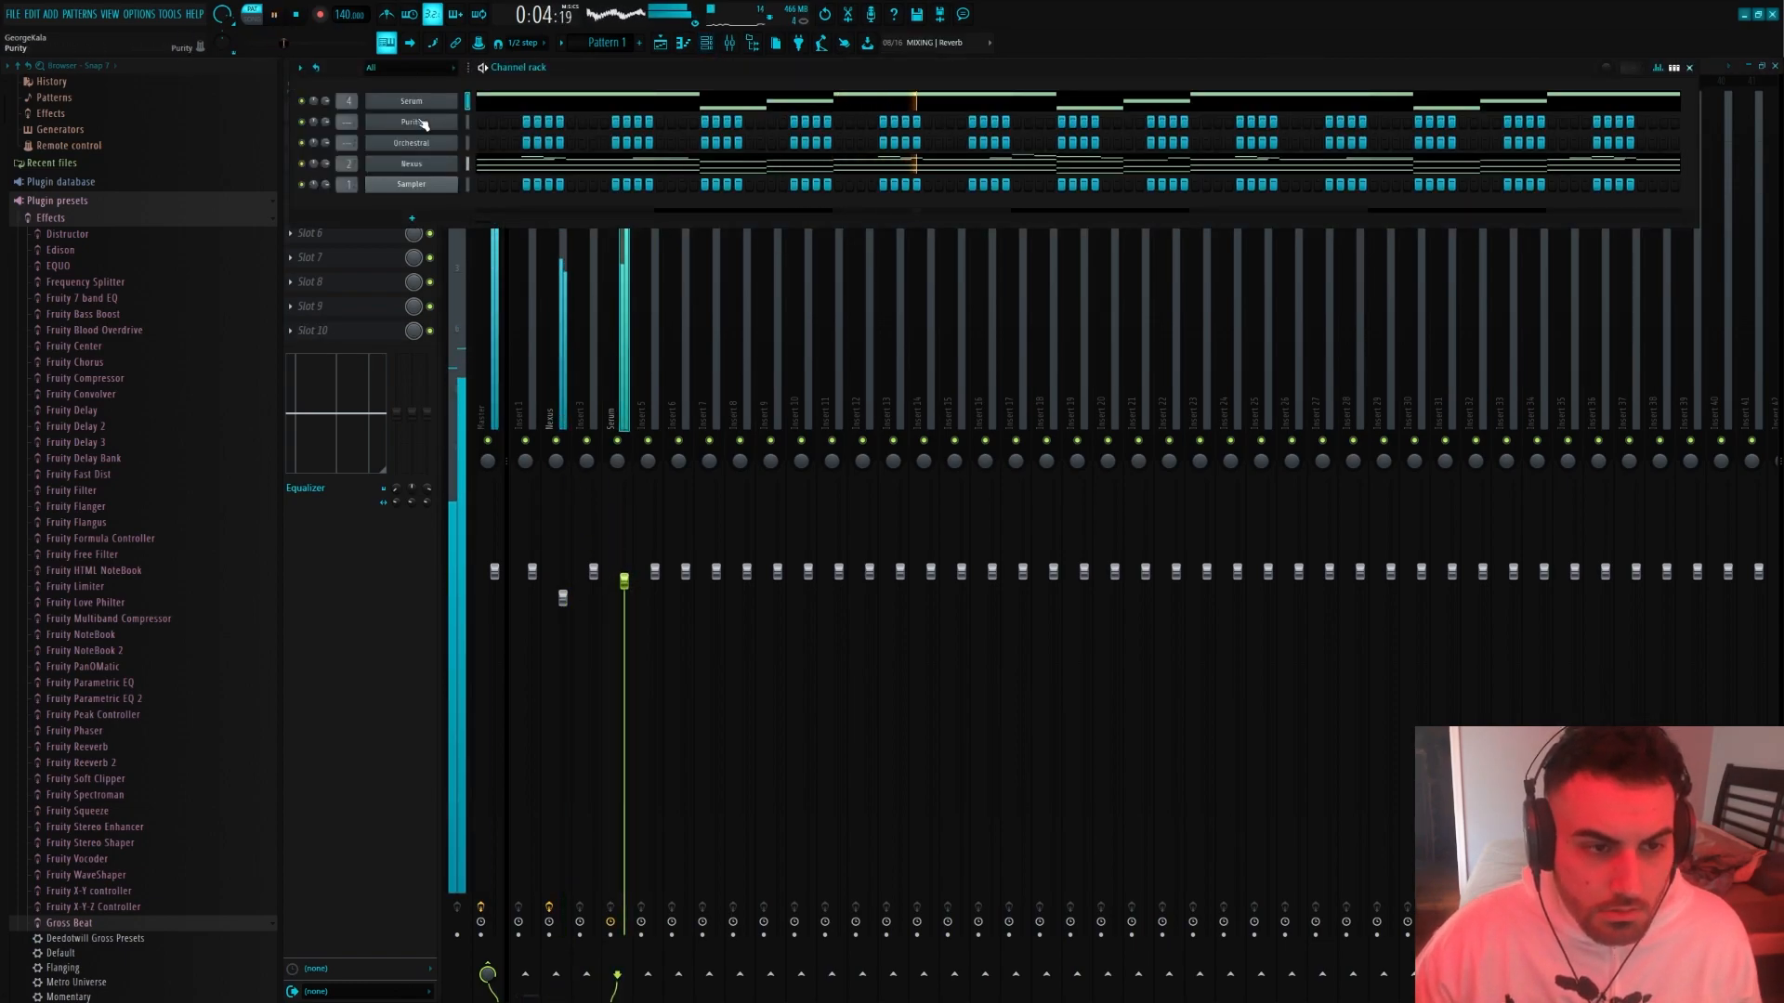
right_click(446, 122)
mouse_move(483, 215)
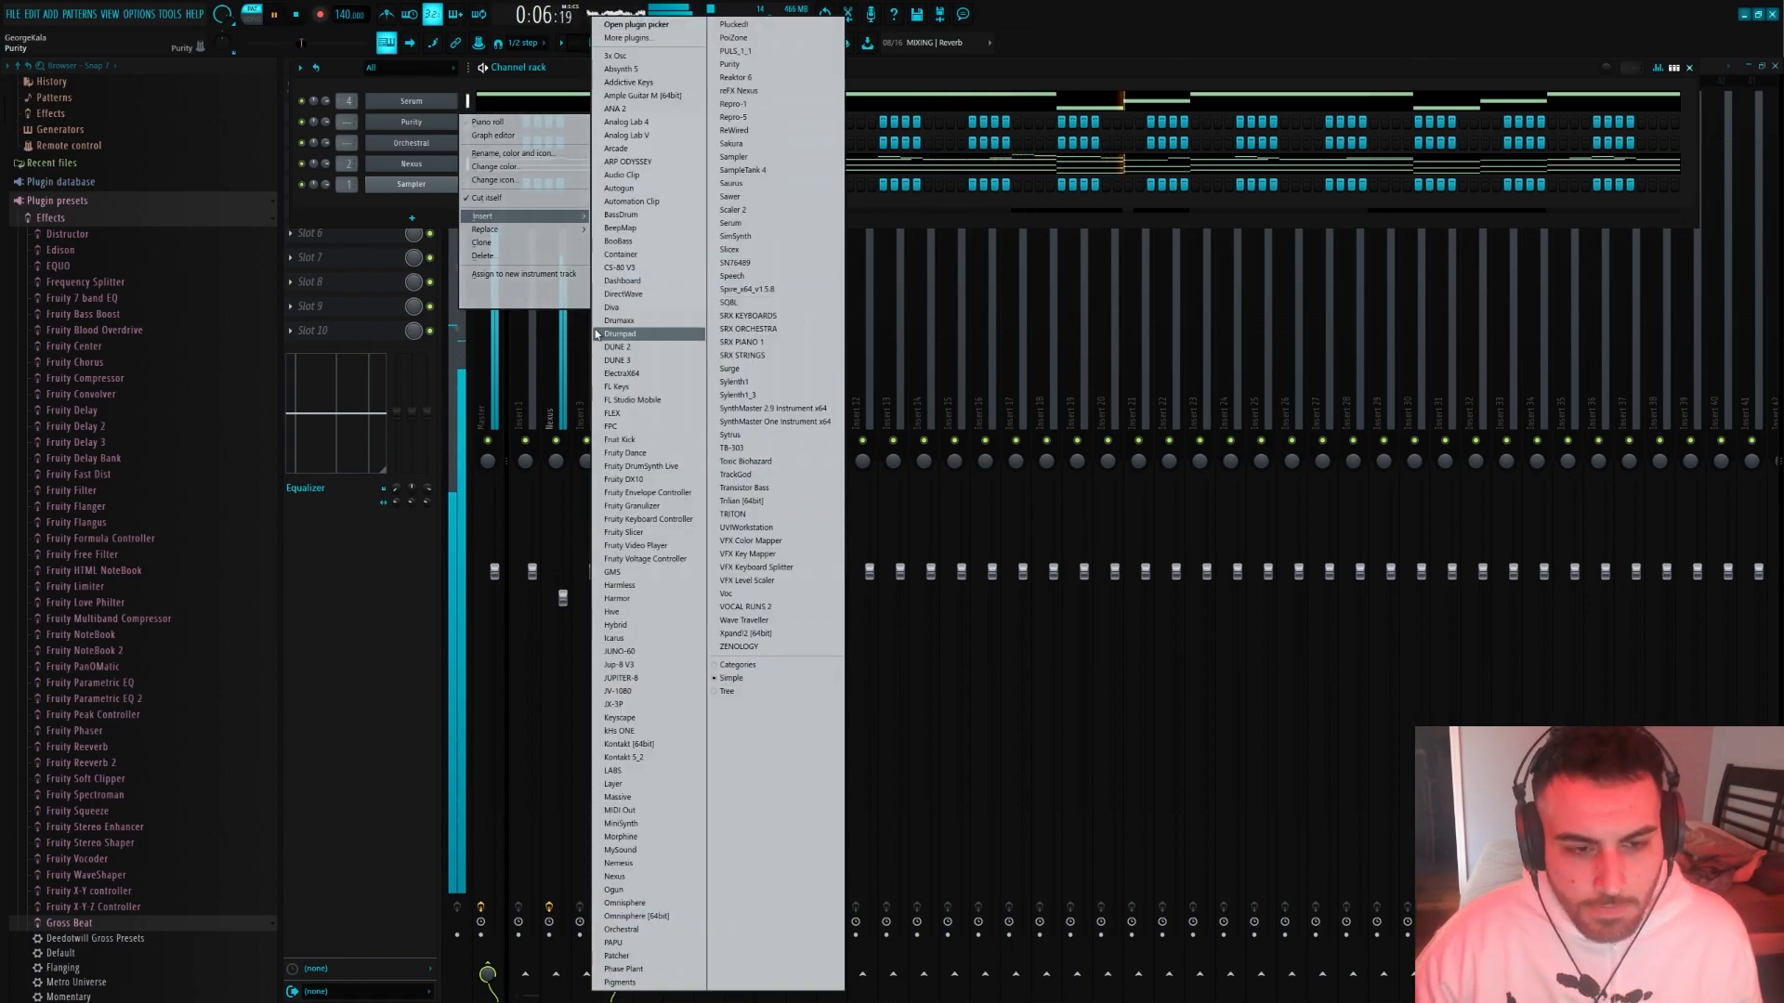
left_click(384, 614)
Stop playback and insert an Xpand!2 [64bit] instrument channel directly above the Purity channel
key("space")
key("F6")
right_click(394, 125)
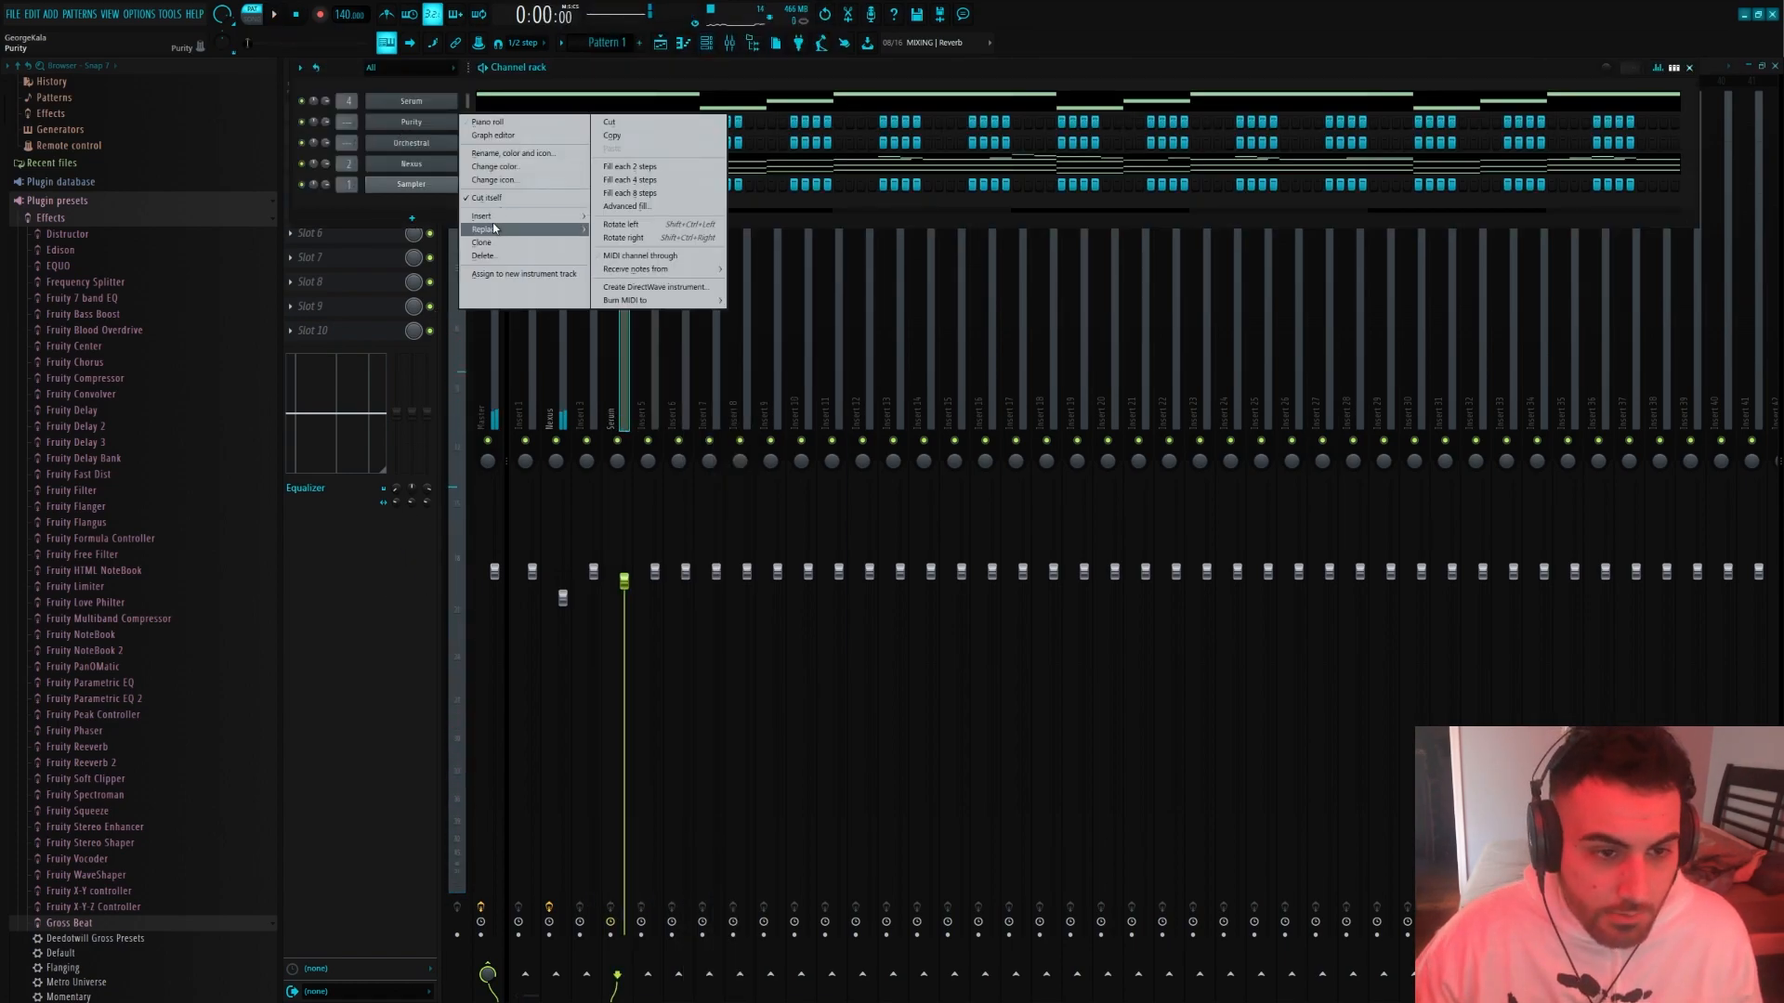
mouse_move(490, 220)
left_click(745, 632)
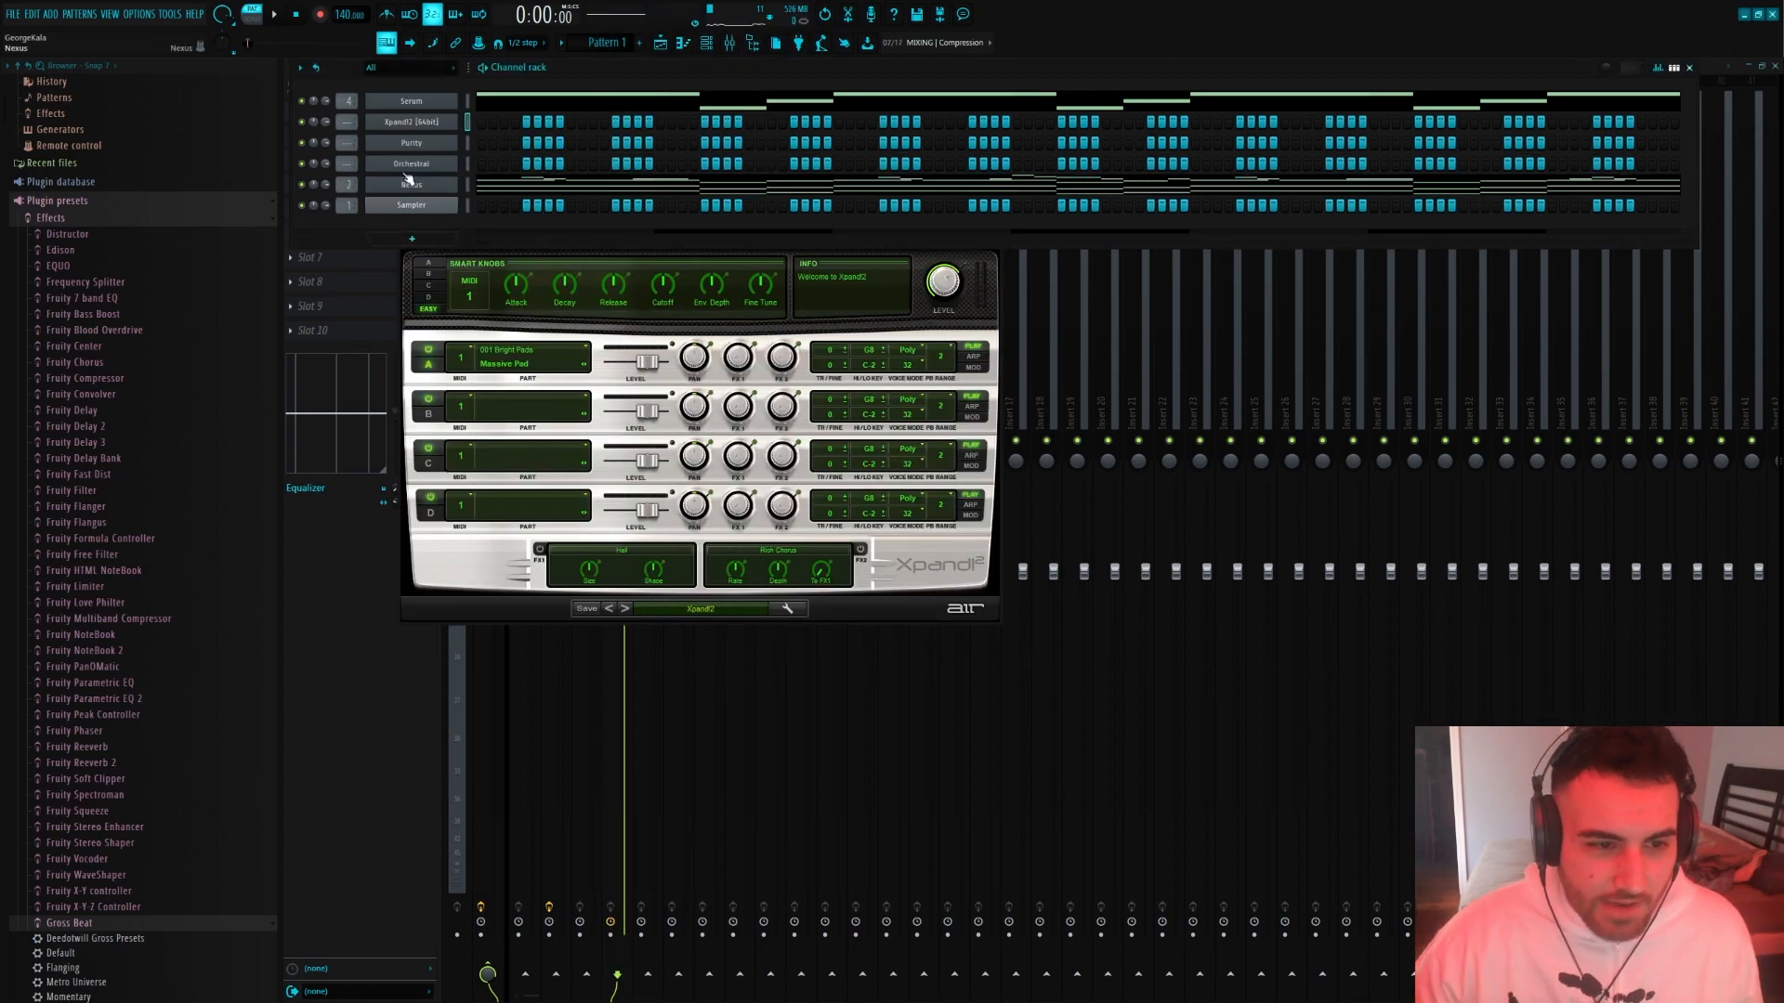
Load the "+39 Overdriven Guitar" preset from the Guitars category into the Xpand!2 channel
left_click(395, 131)
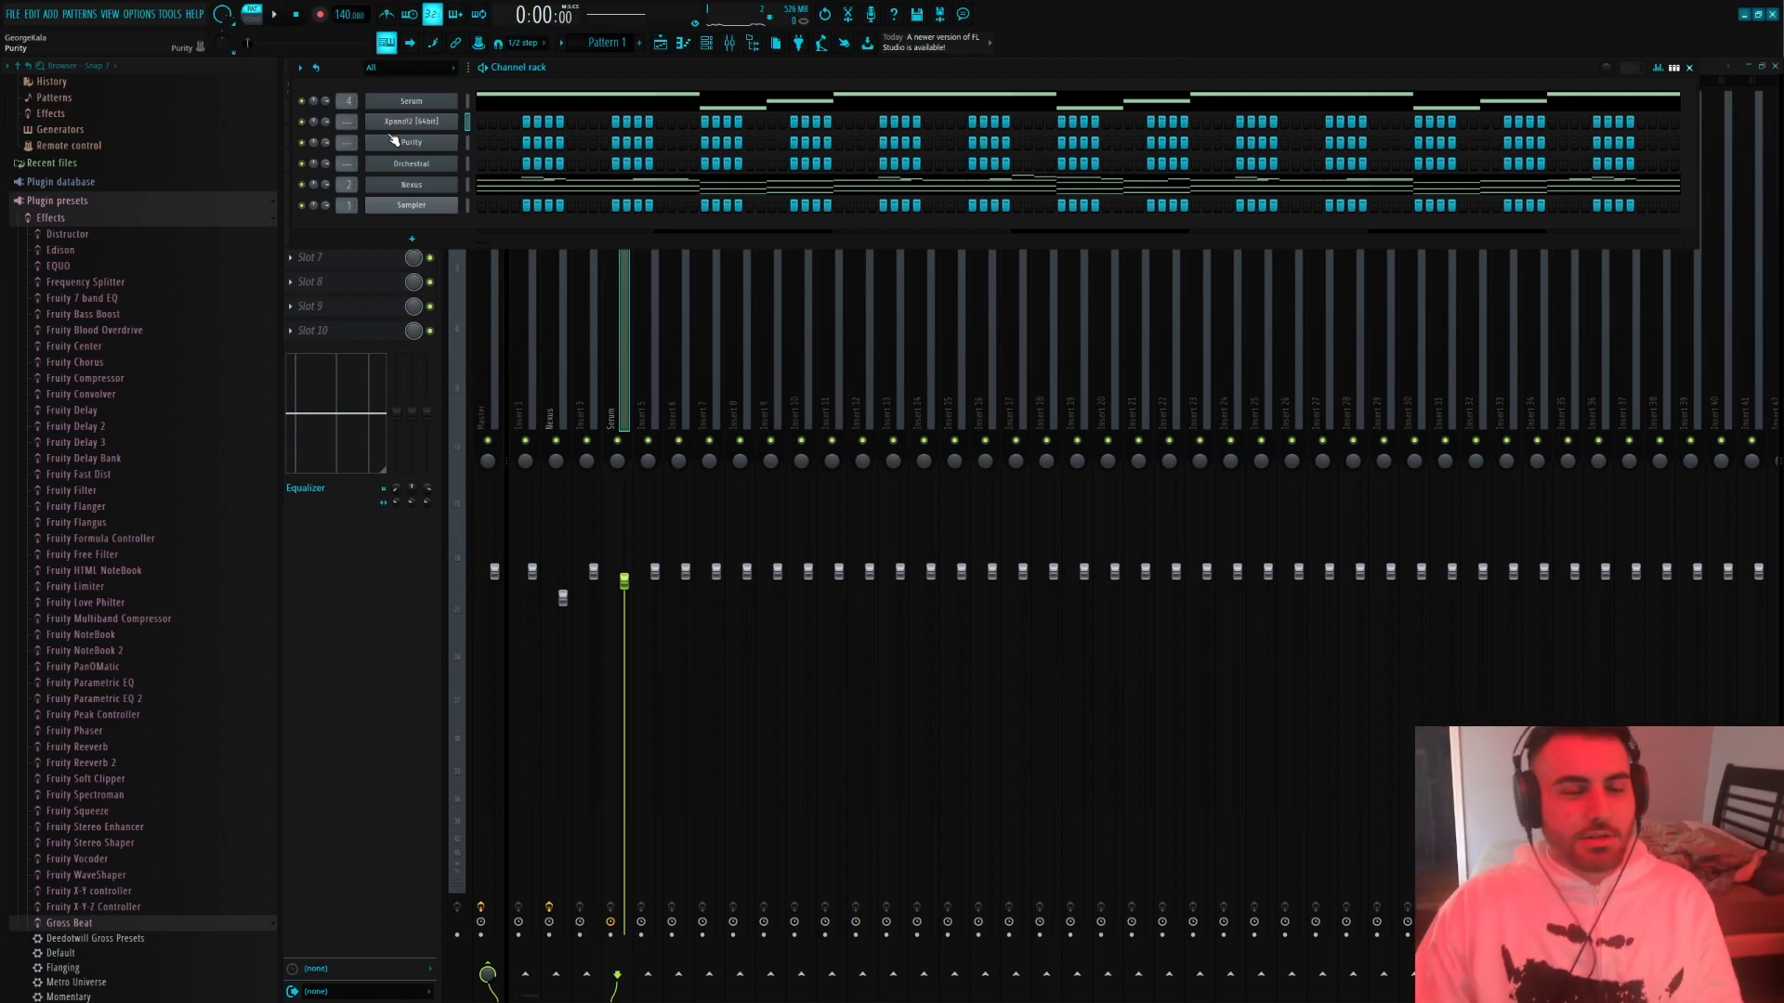
left_click(404, 131)
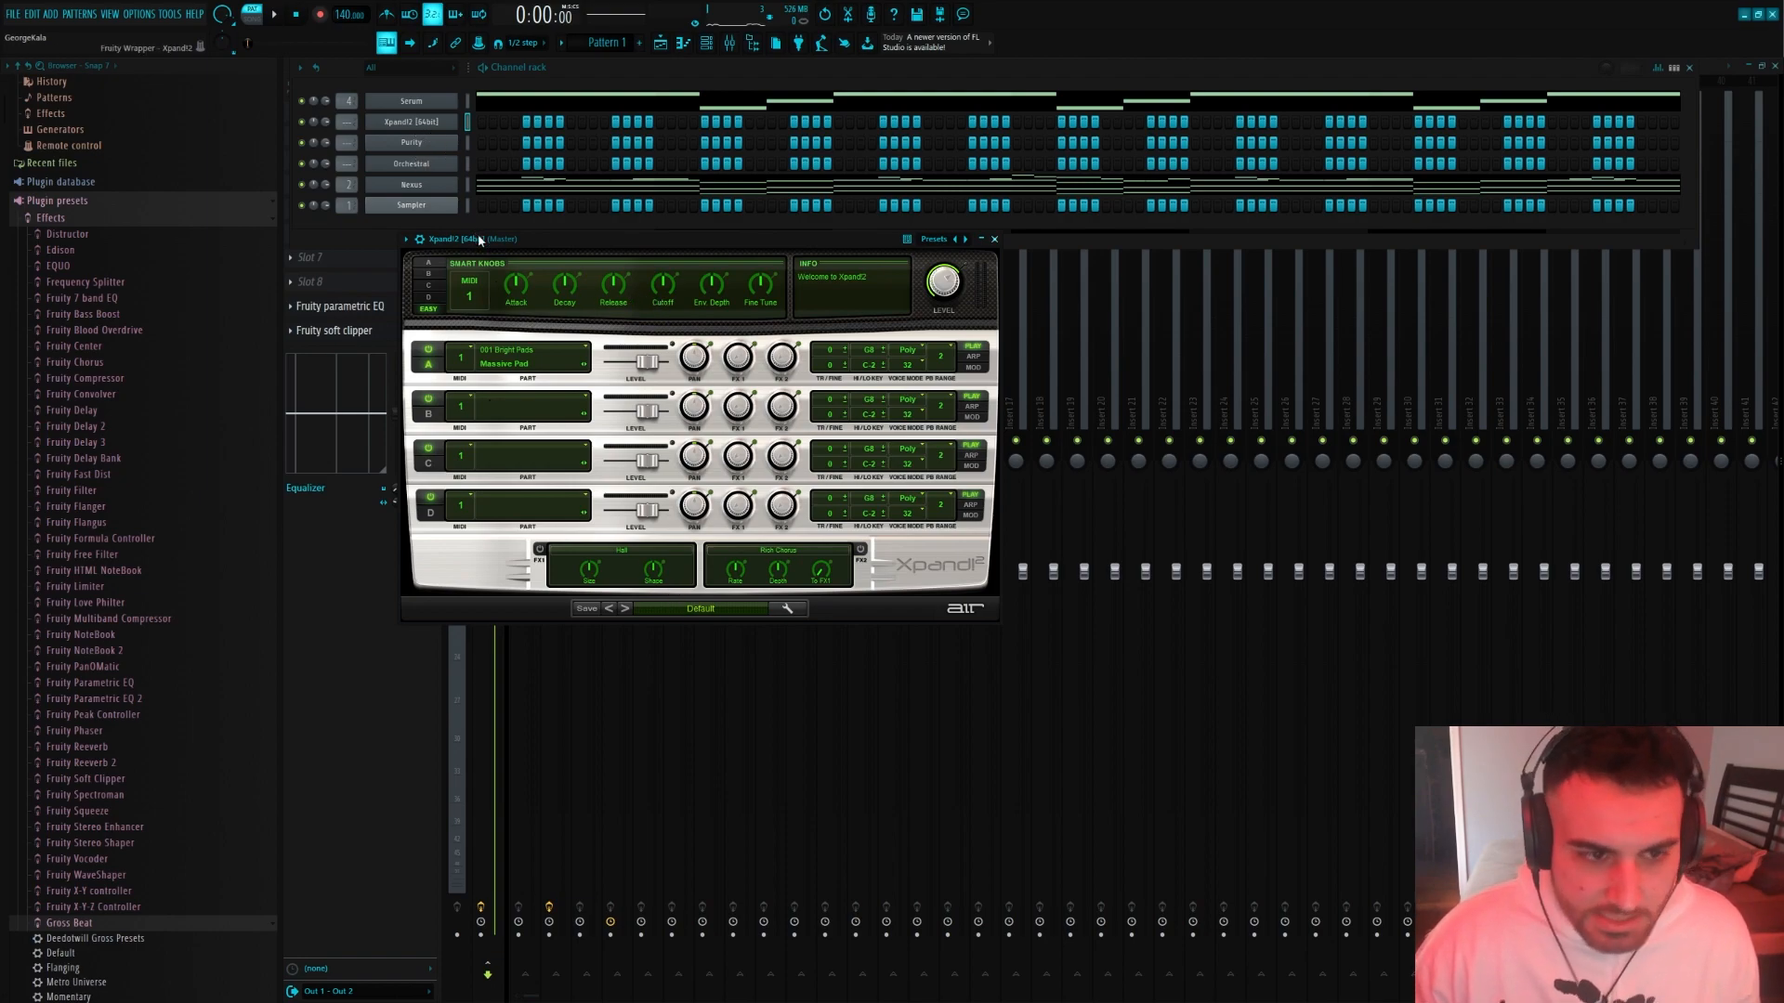
left_click_drag(479, 240, 462, 298)
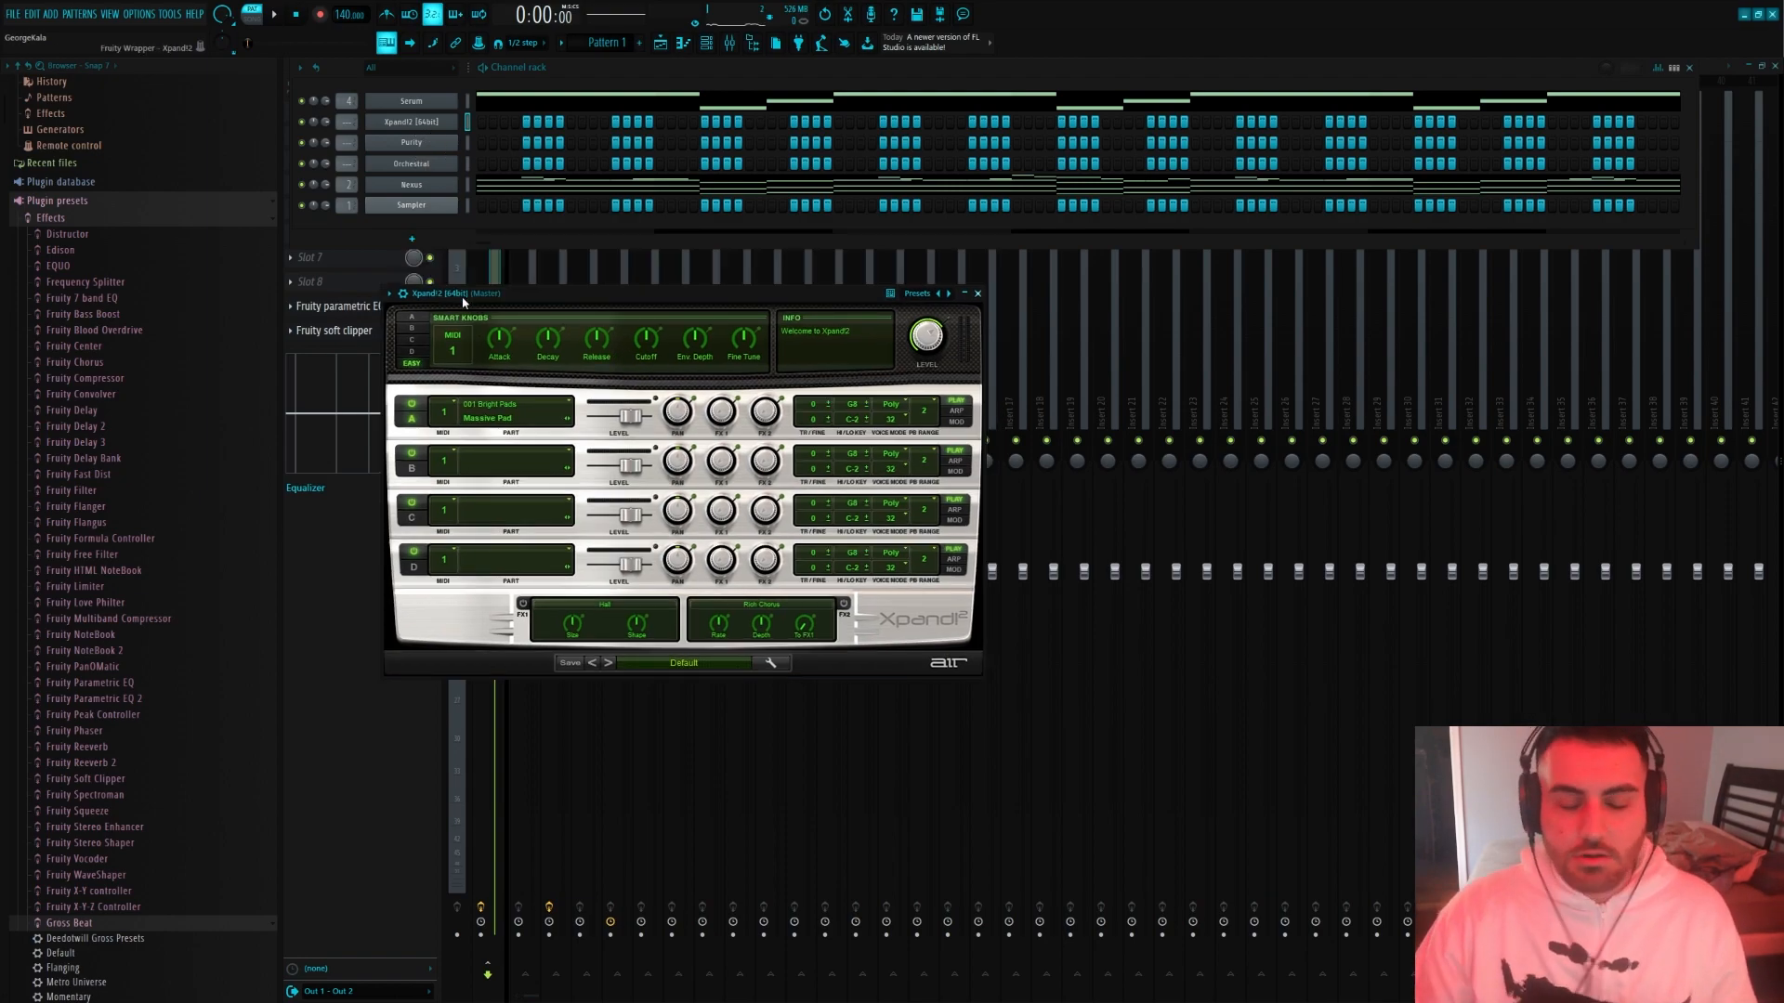
left_click_drag(463, 302, 535, 302)
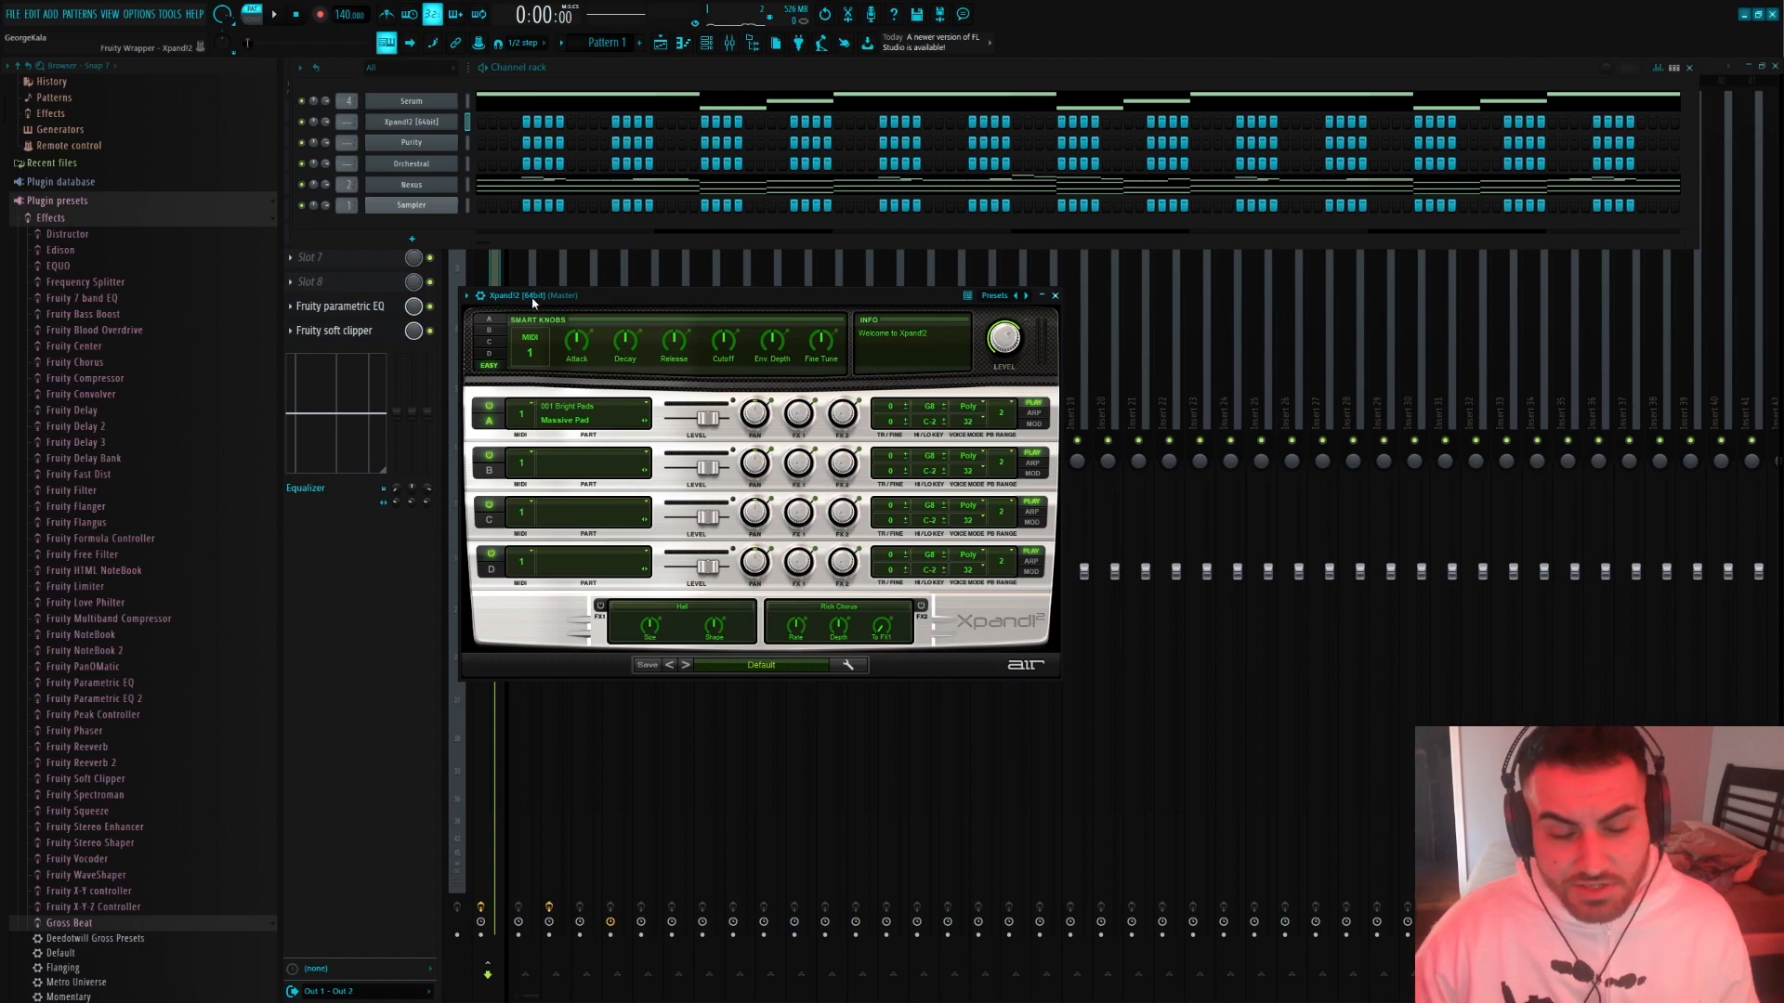
left_click(759, 665)
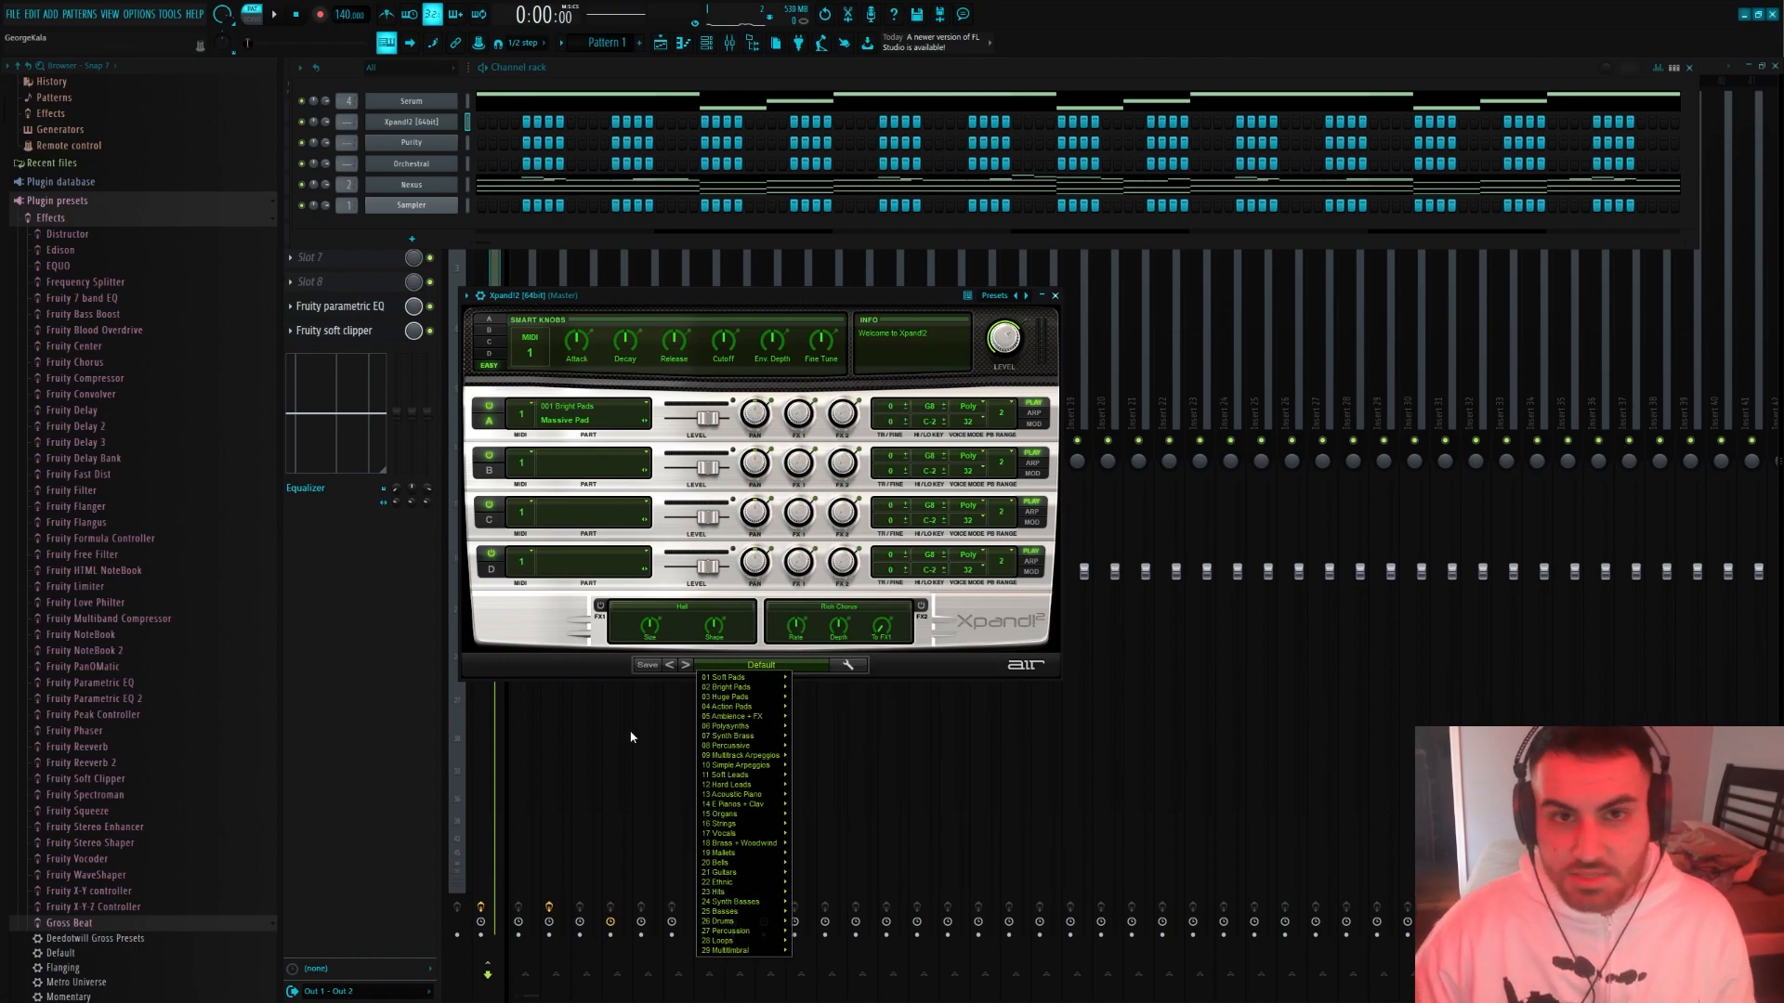
mouse_move(743, 873)
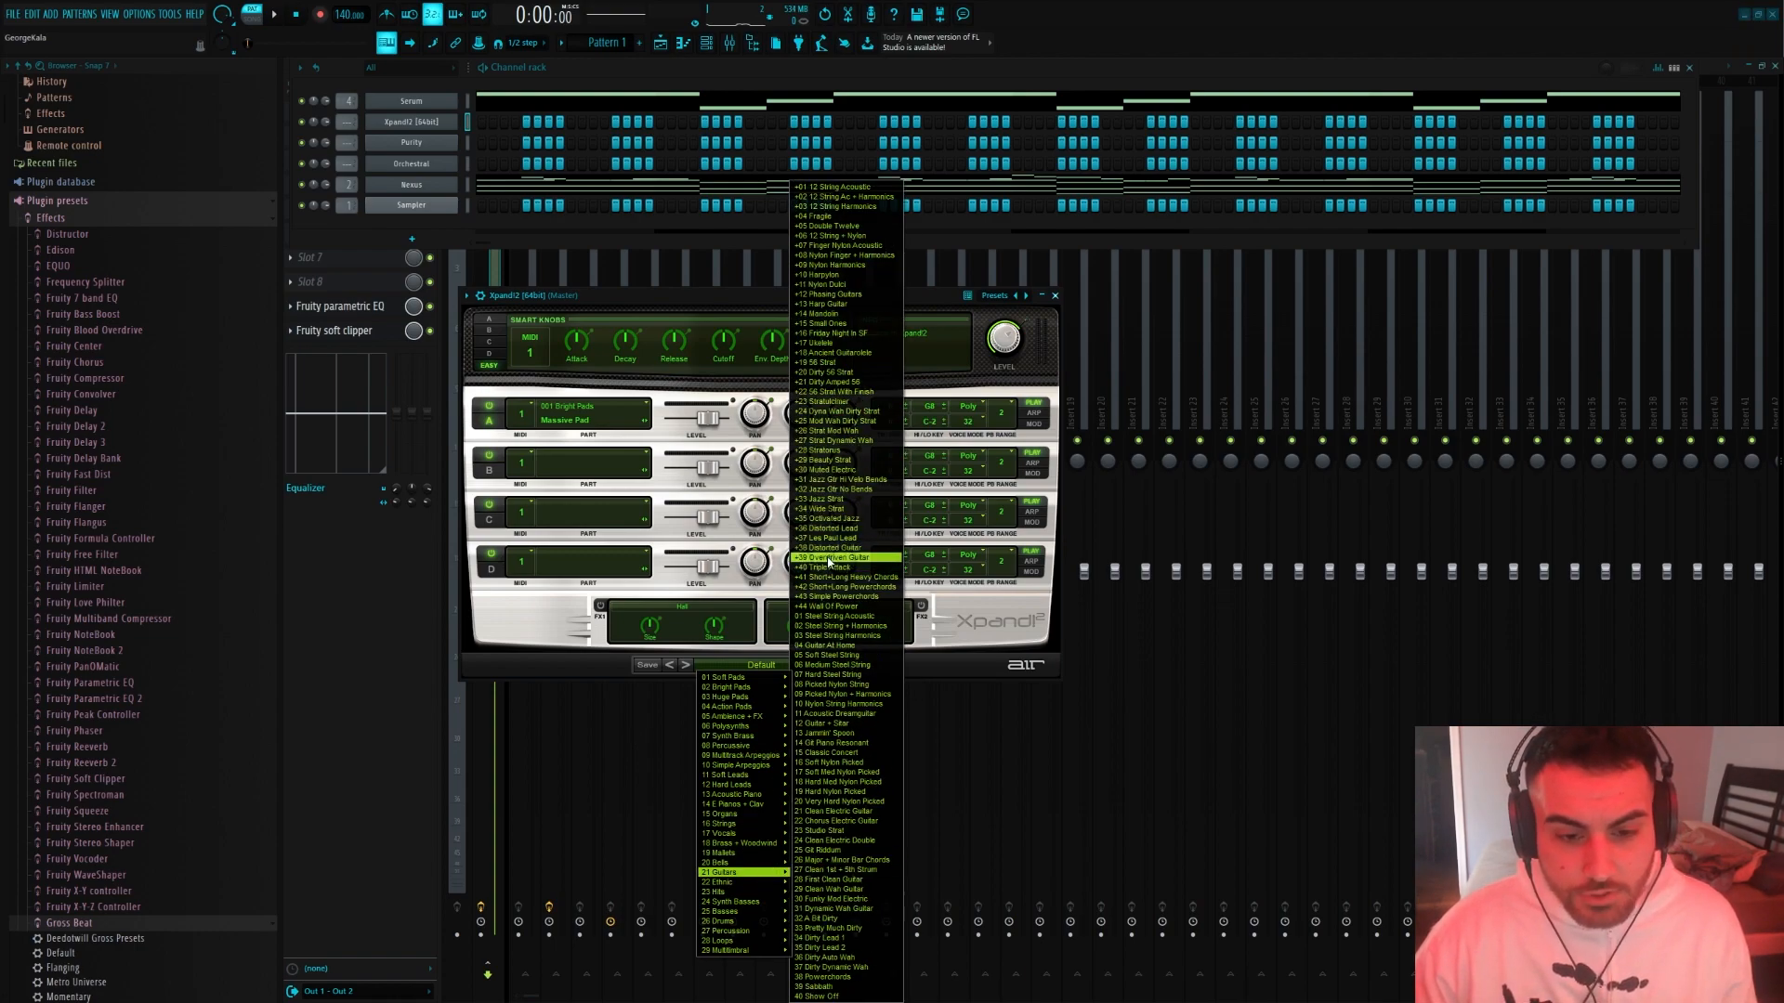
left_click(830, 558)
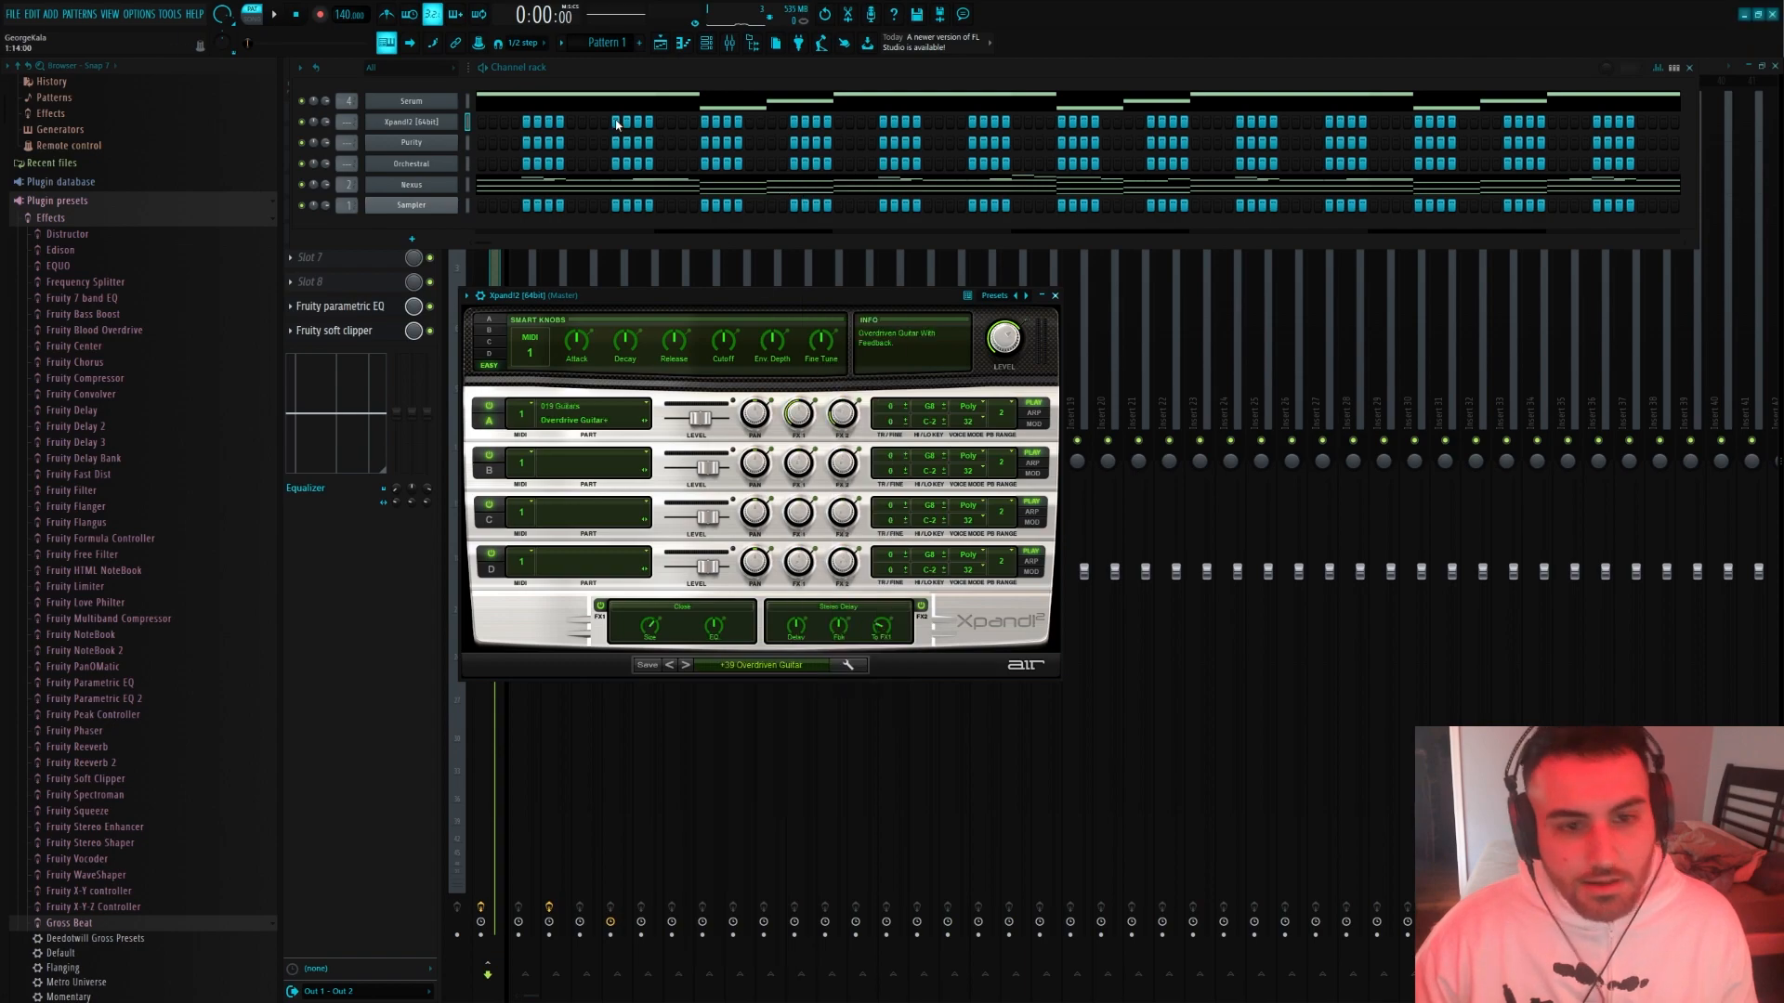
Open the Xpand!2 channel's piano roll and play the pattern while trying out guitar notes, stopping playback when finished
left_click(490, 127)
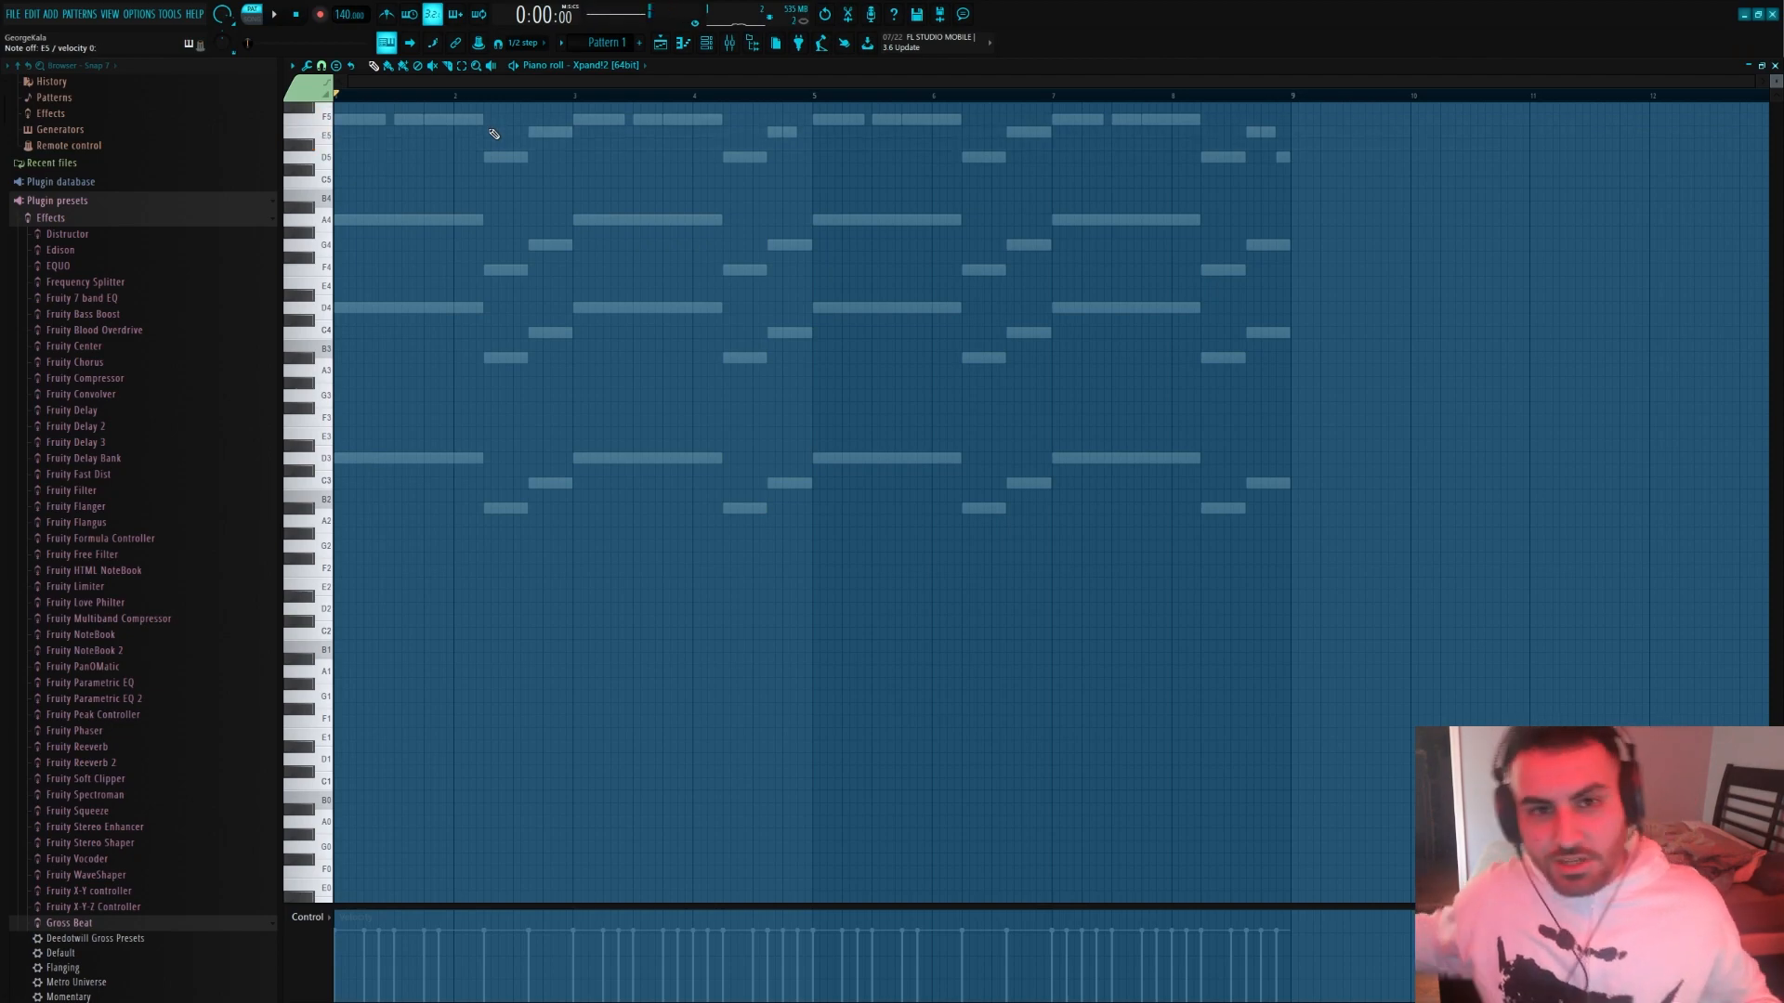
scroll(457, 228, "up", 3)
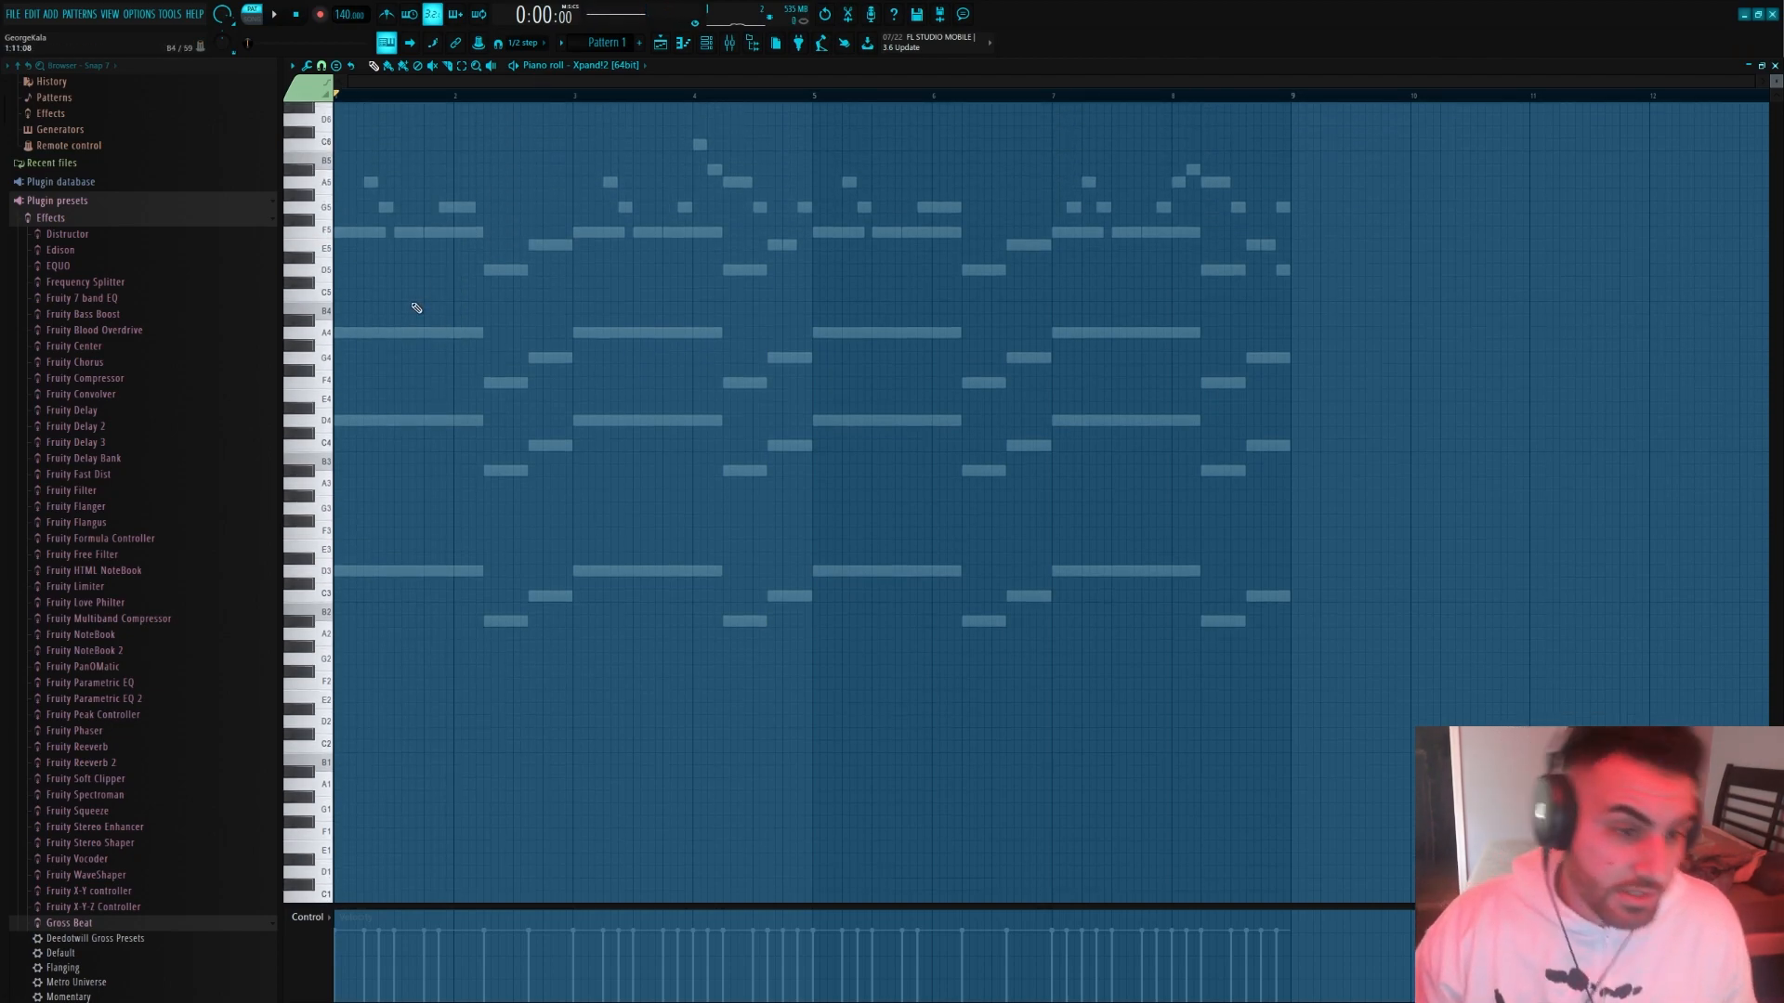
scroll(255, 278, "up", 1)
scroll(539, 321, "up", 1)
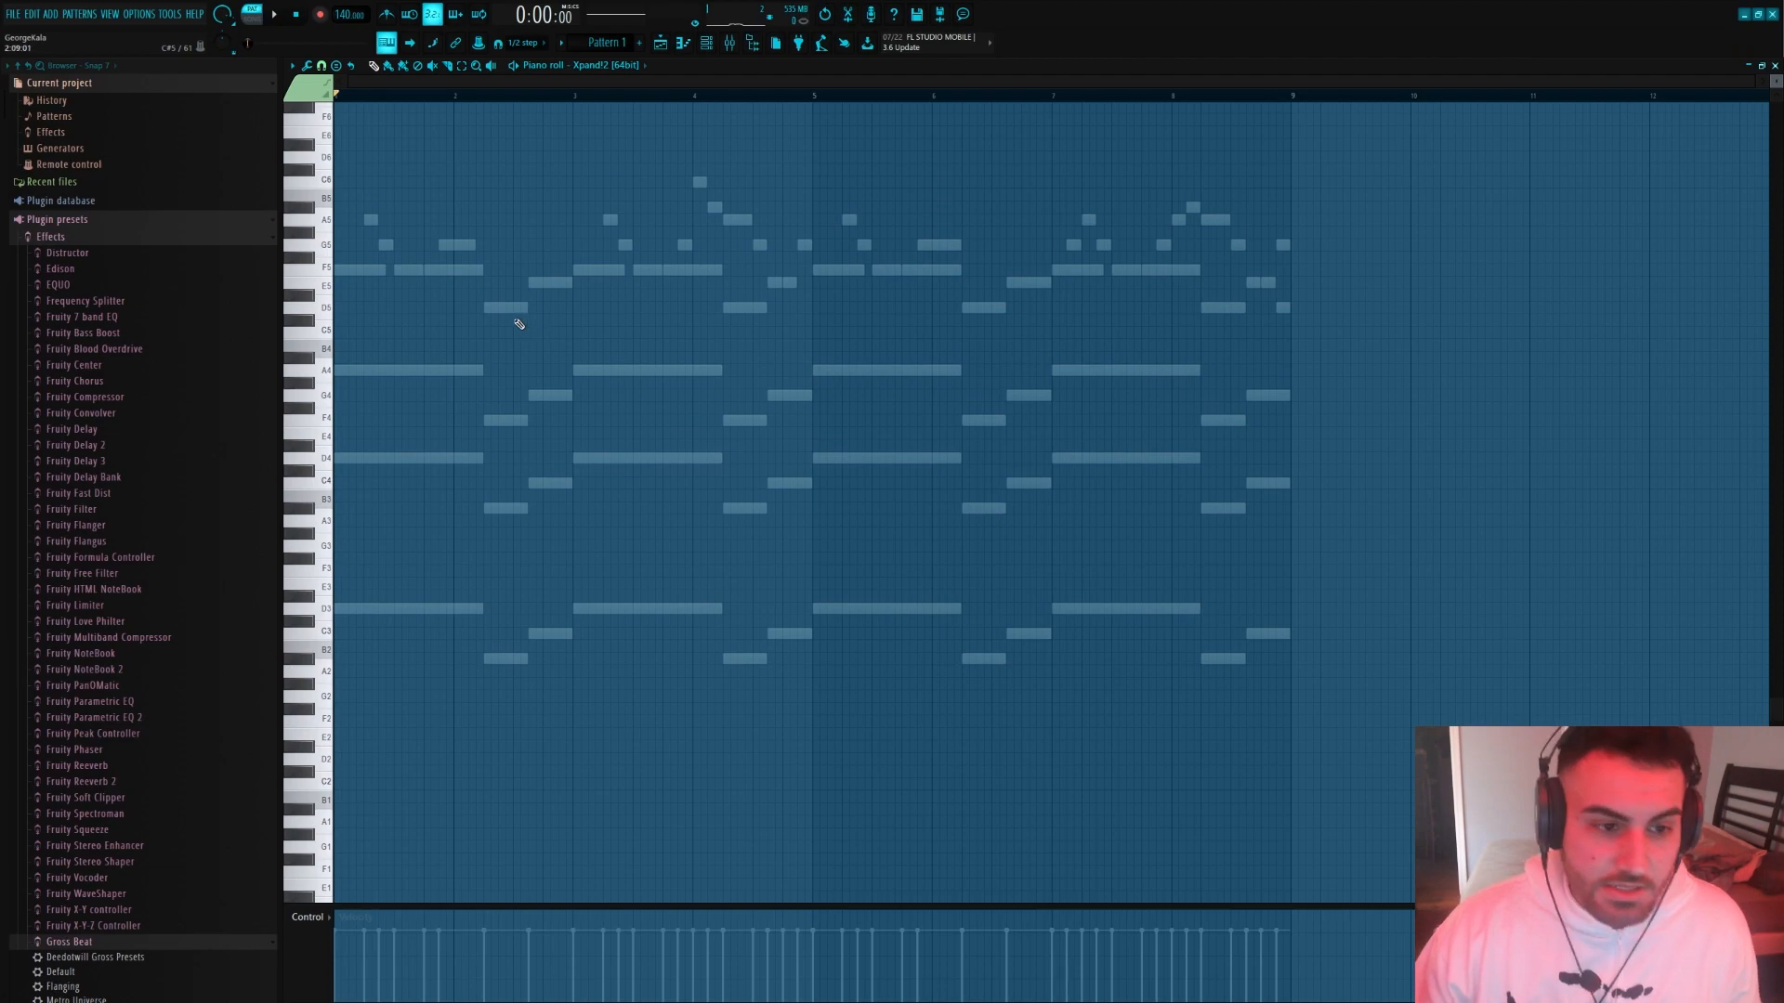
scroll(343, 397, "up", 2, "ctrl")
scroll(518, 357, "up", 3)
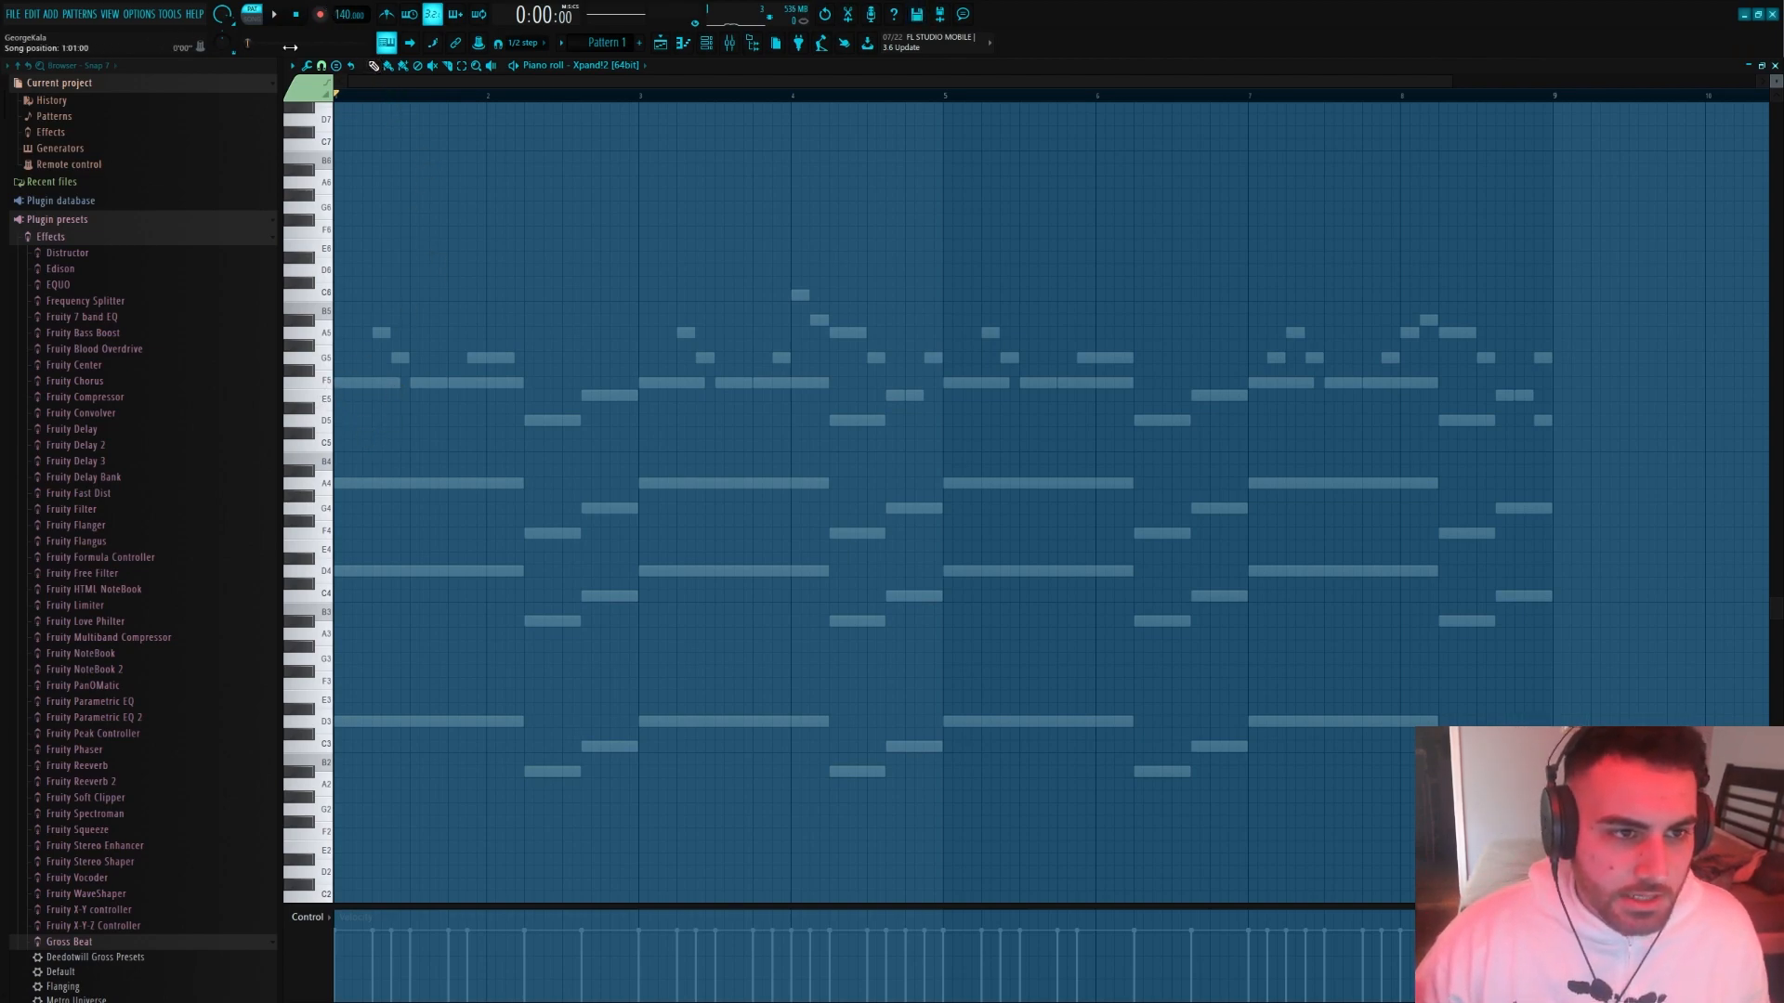
left_click(273, 15)
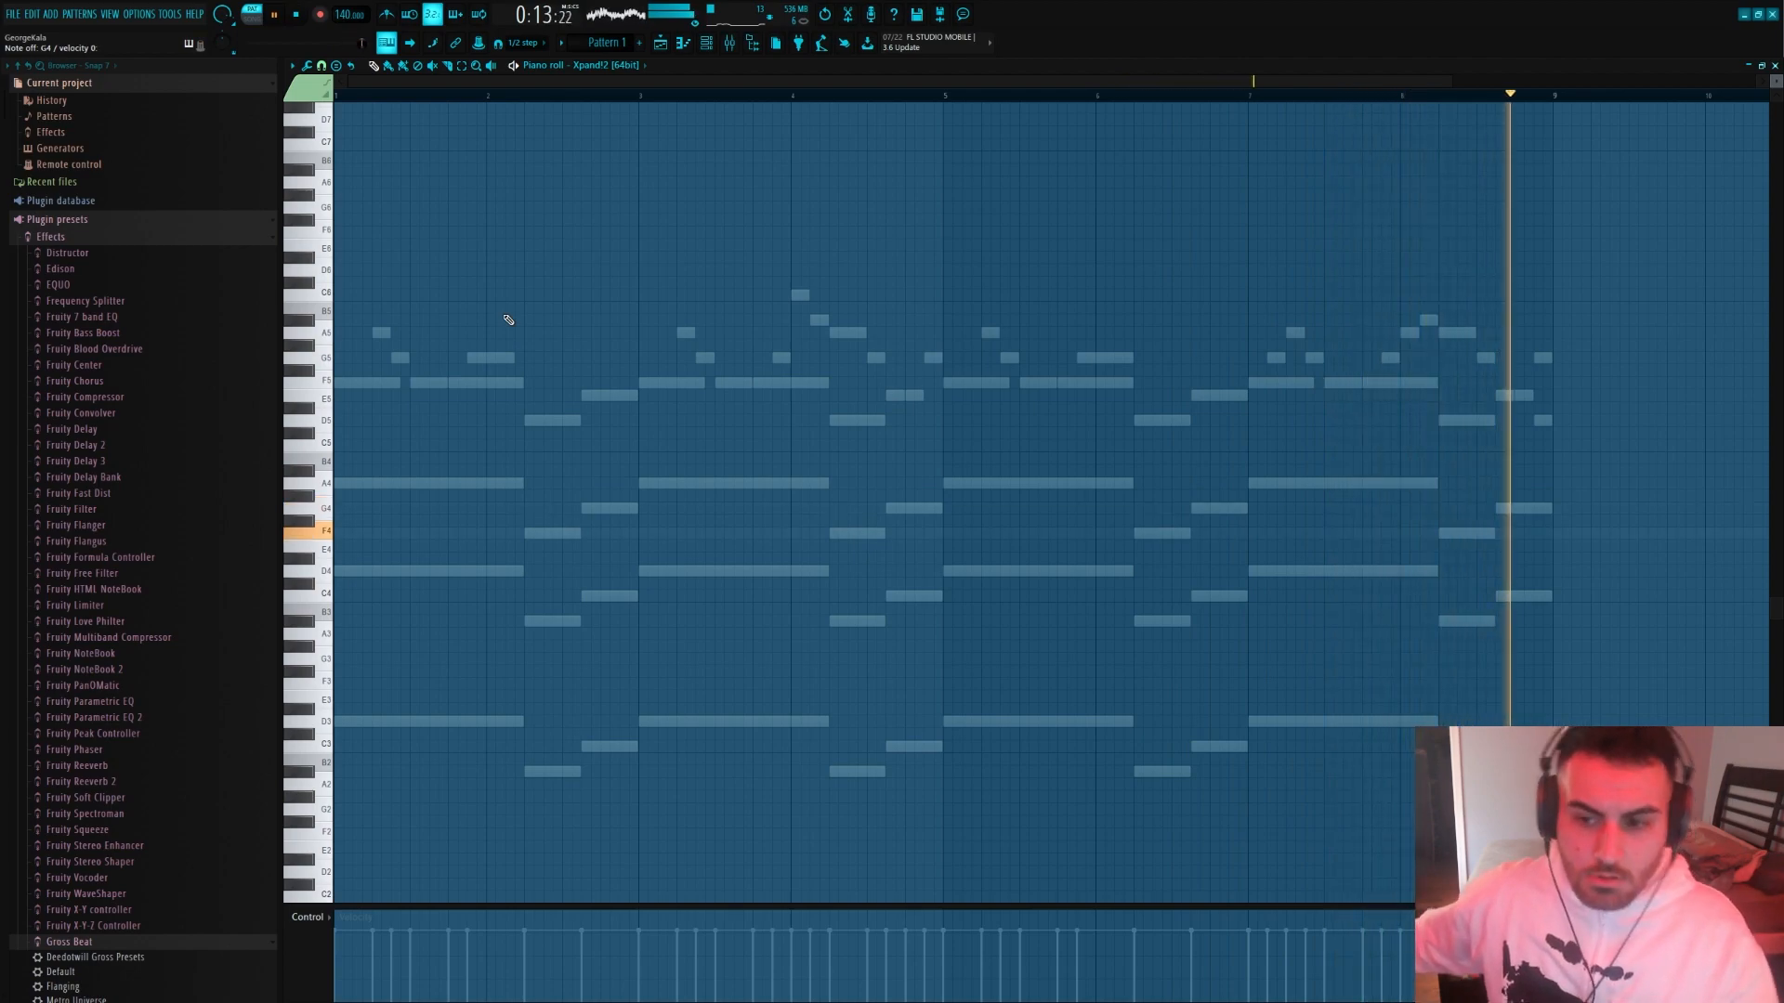
key("space")
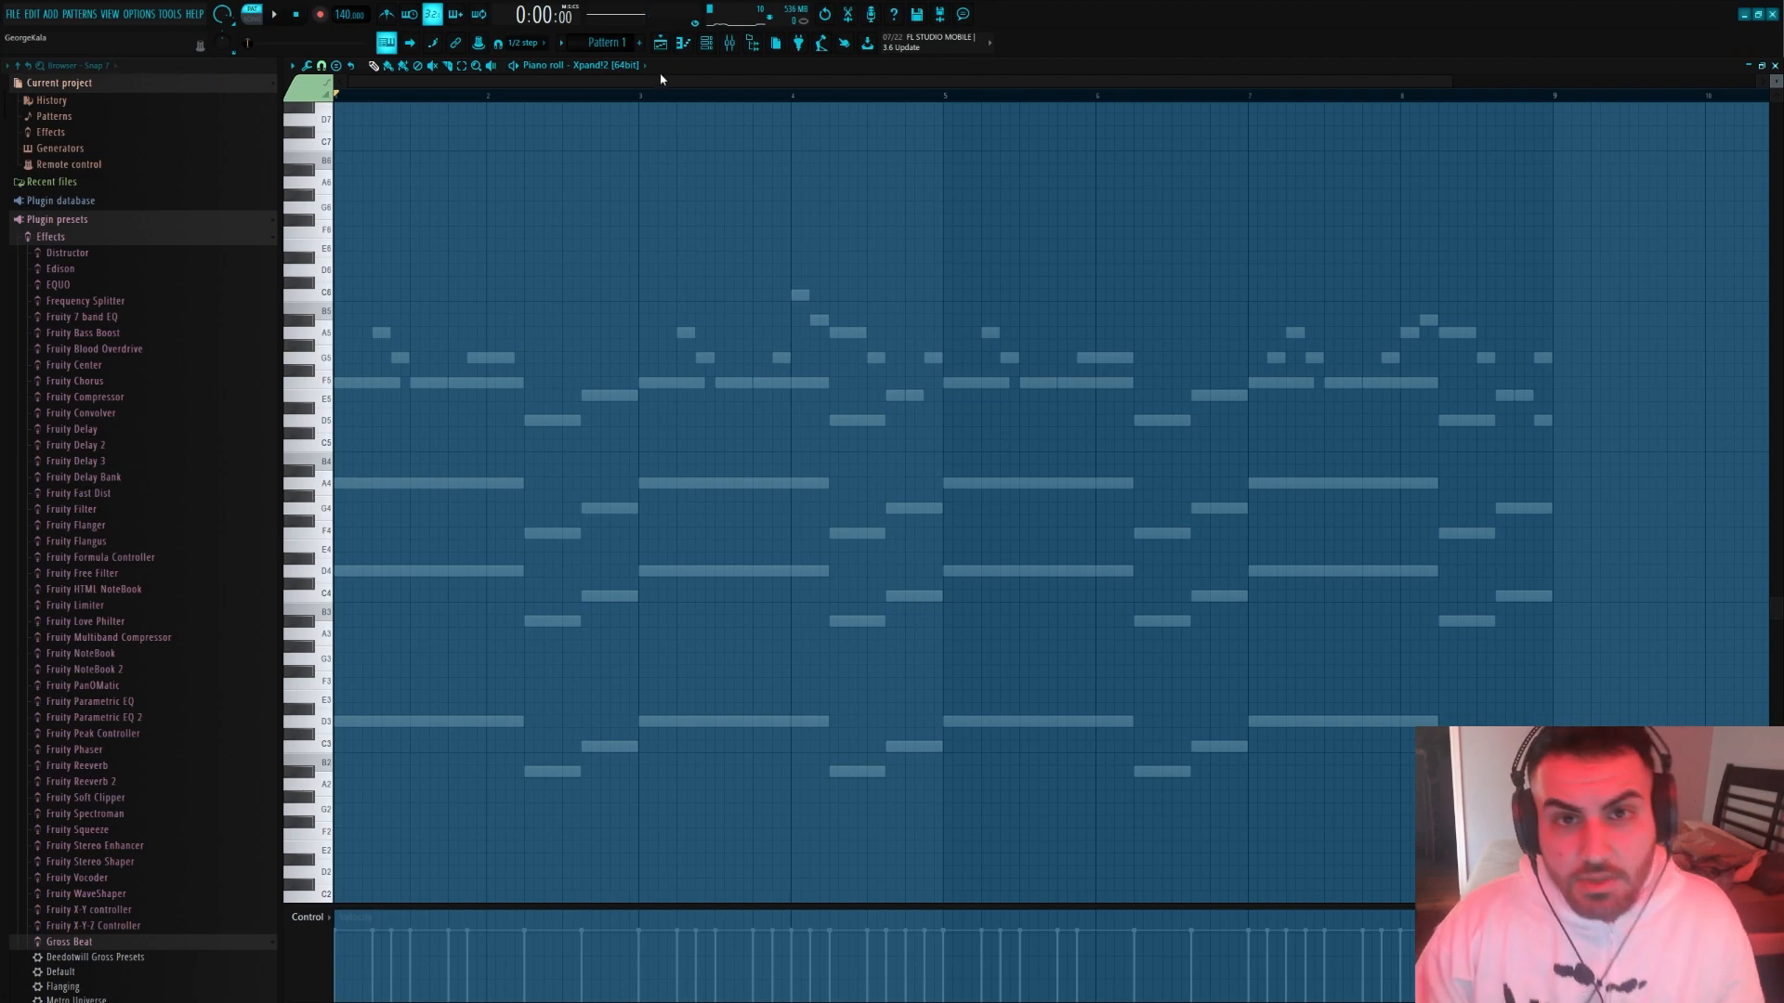
Dump the last 2 minutes of the score log to the selected pattern, merging it with the existing content
left_click(137, 14)
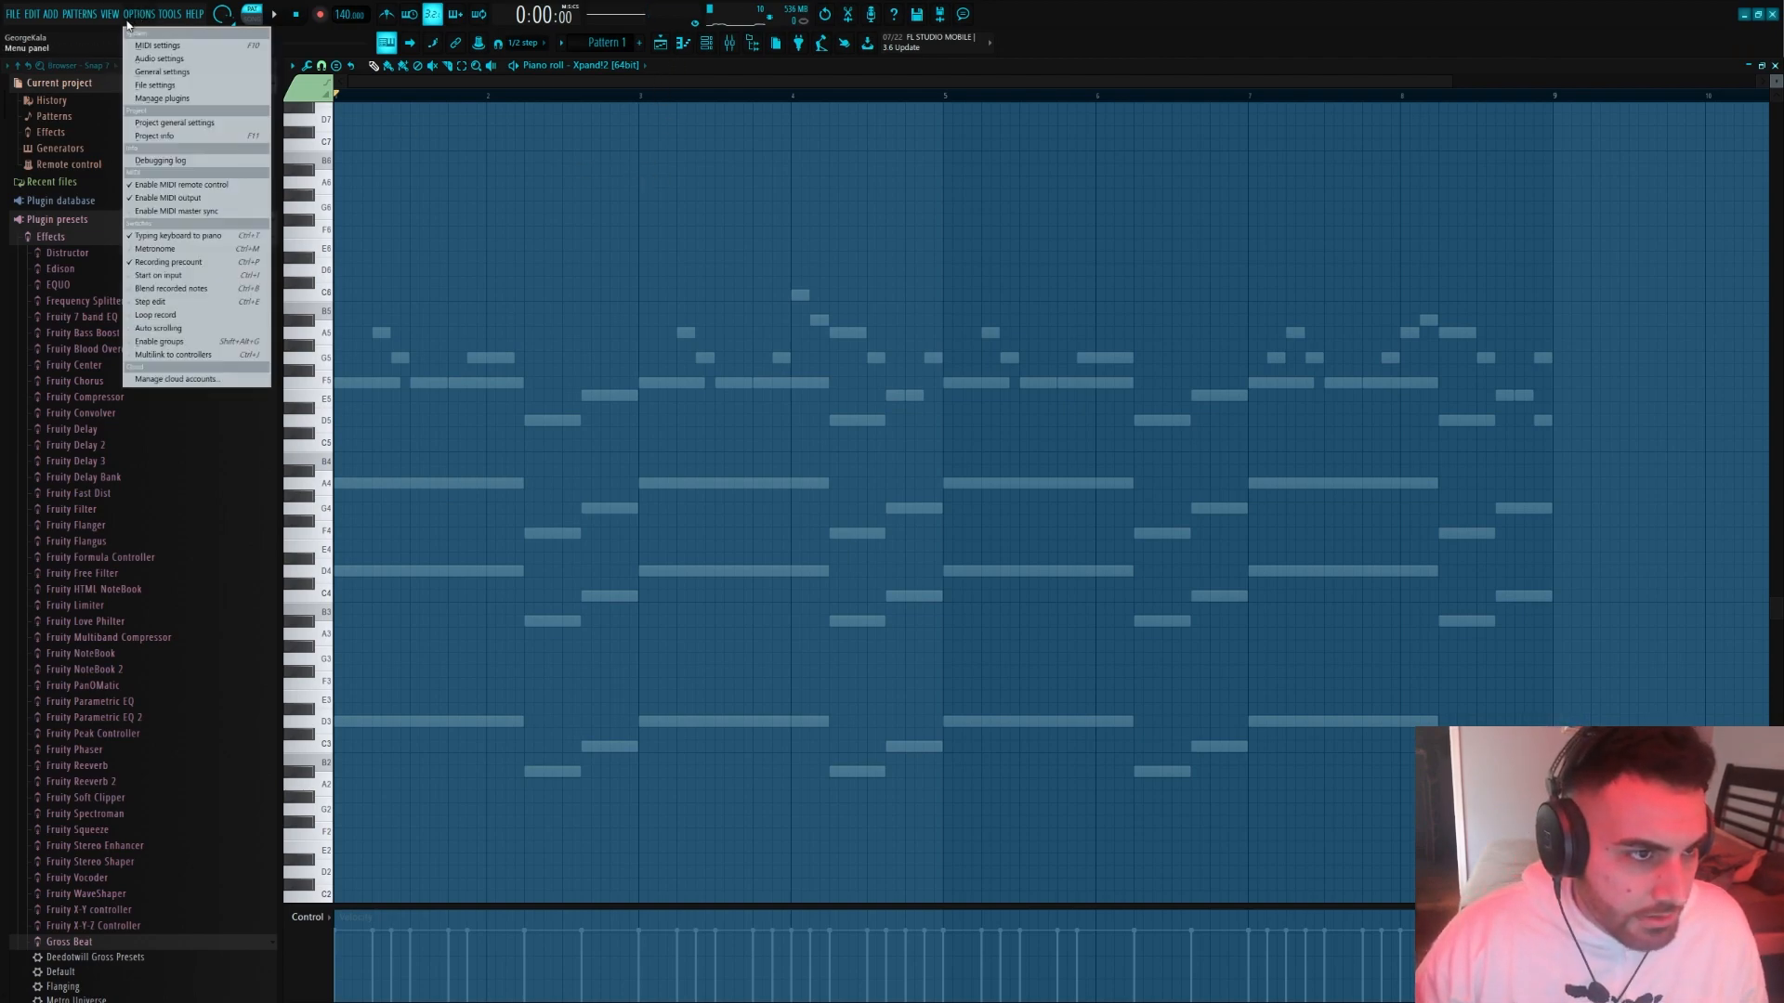
mouse_move(172, 16)
mouse_move(245, 147)
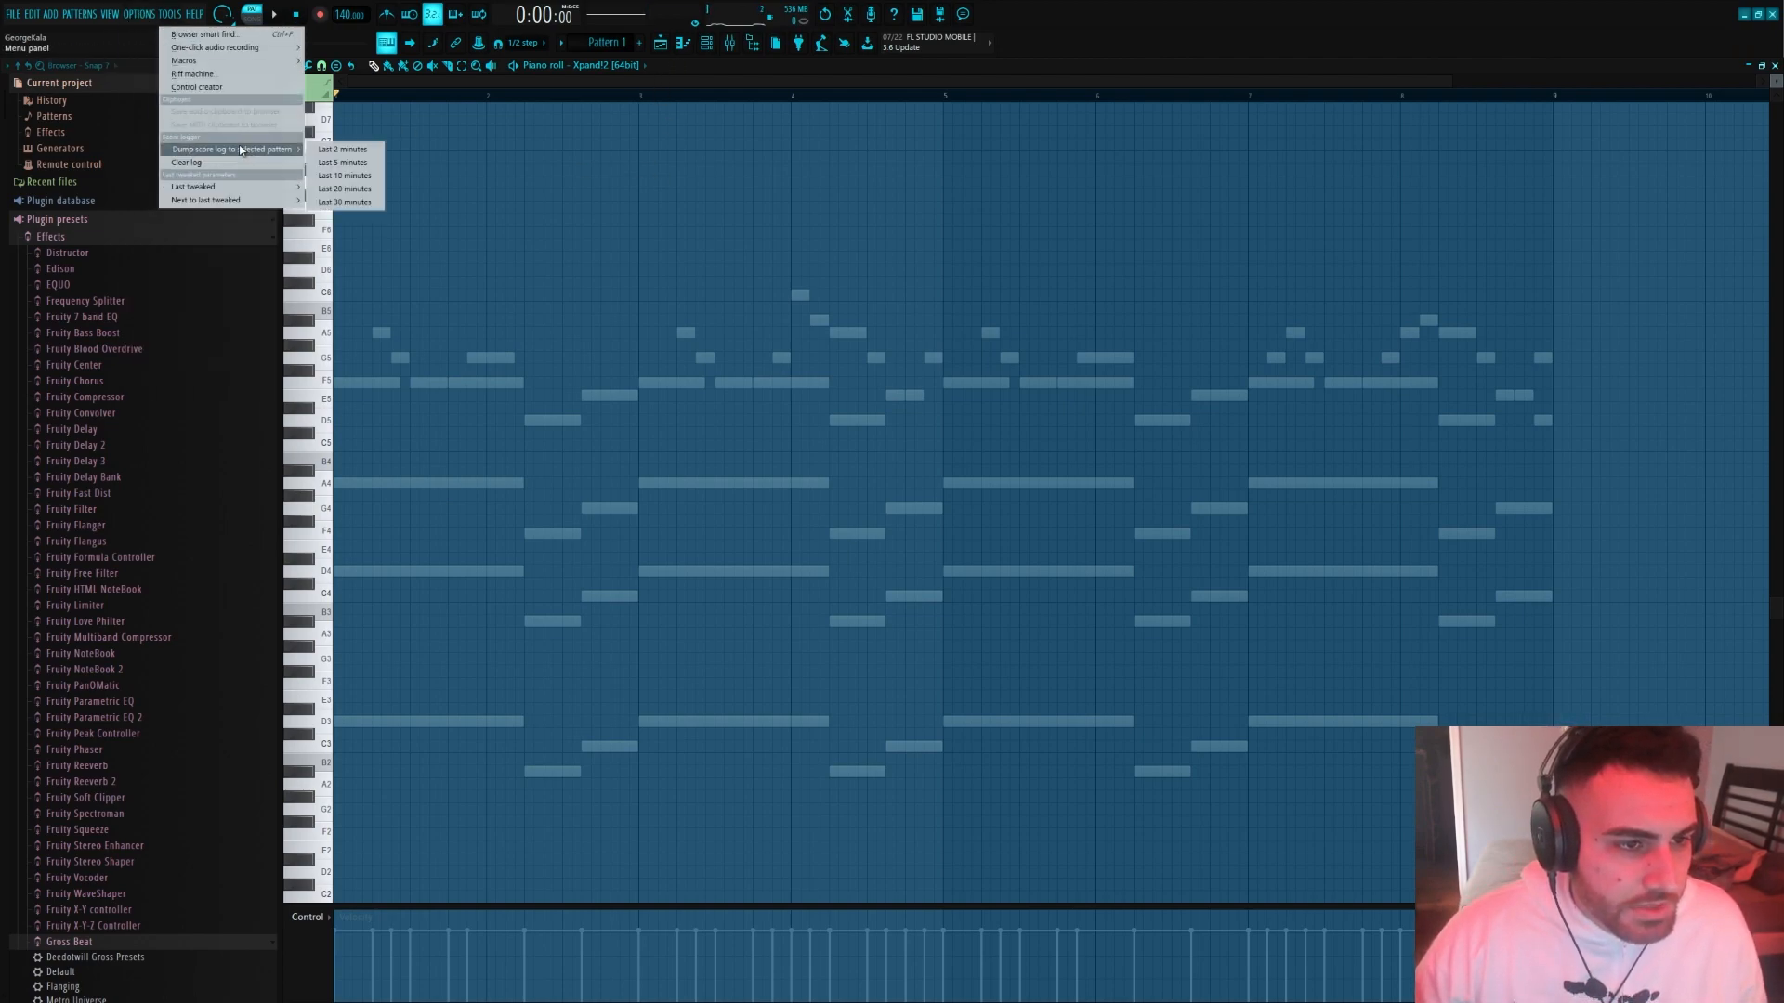
left_click(349, 150)
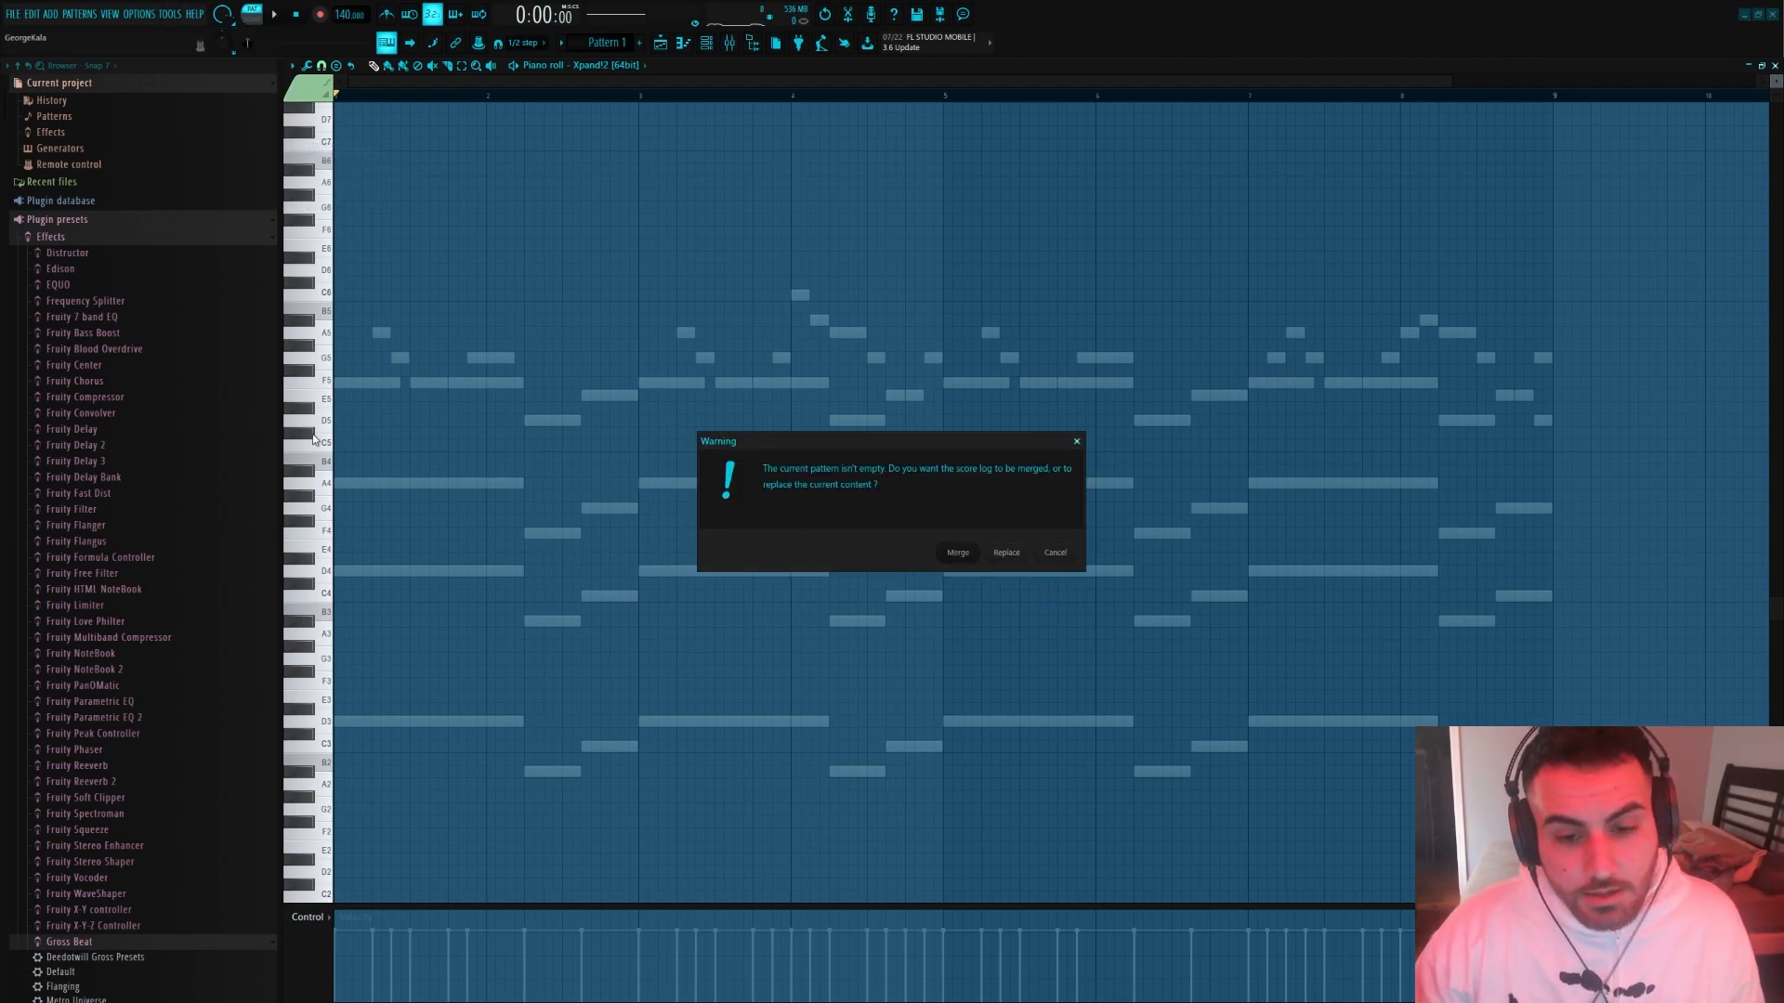
left_click(957, 552)
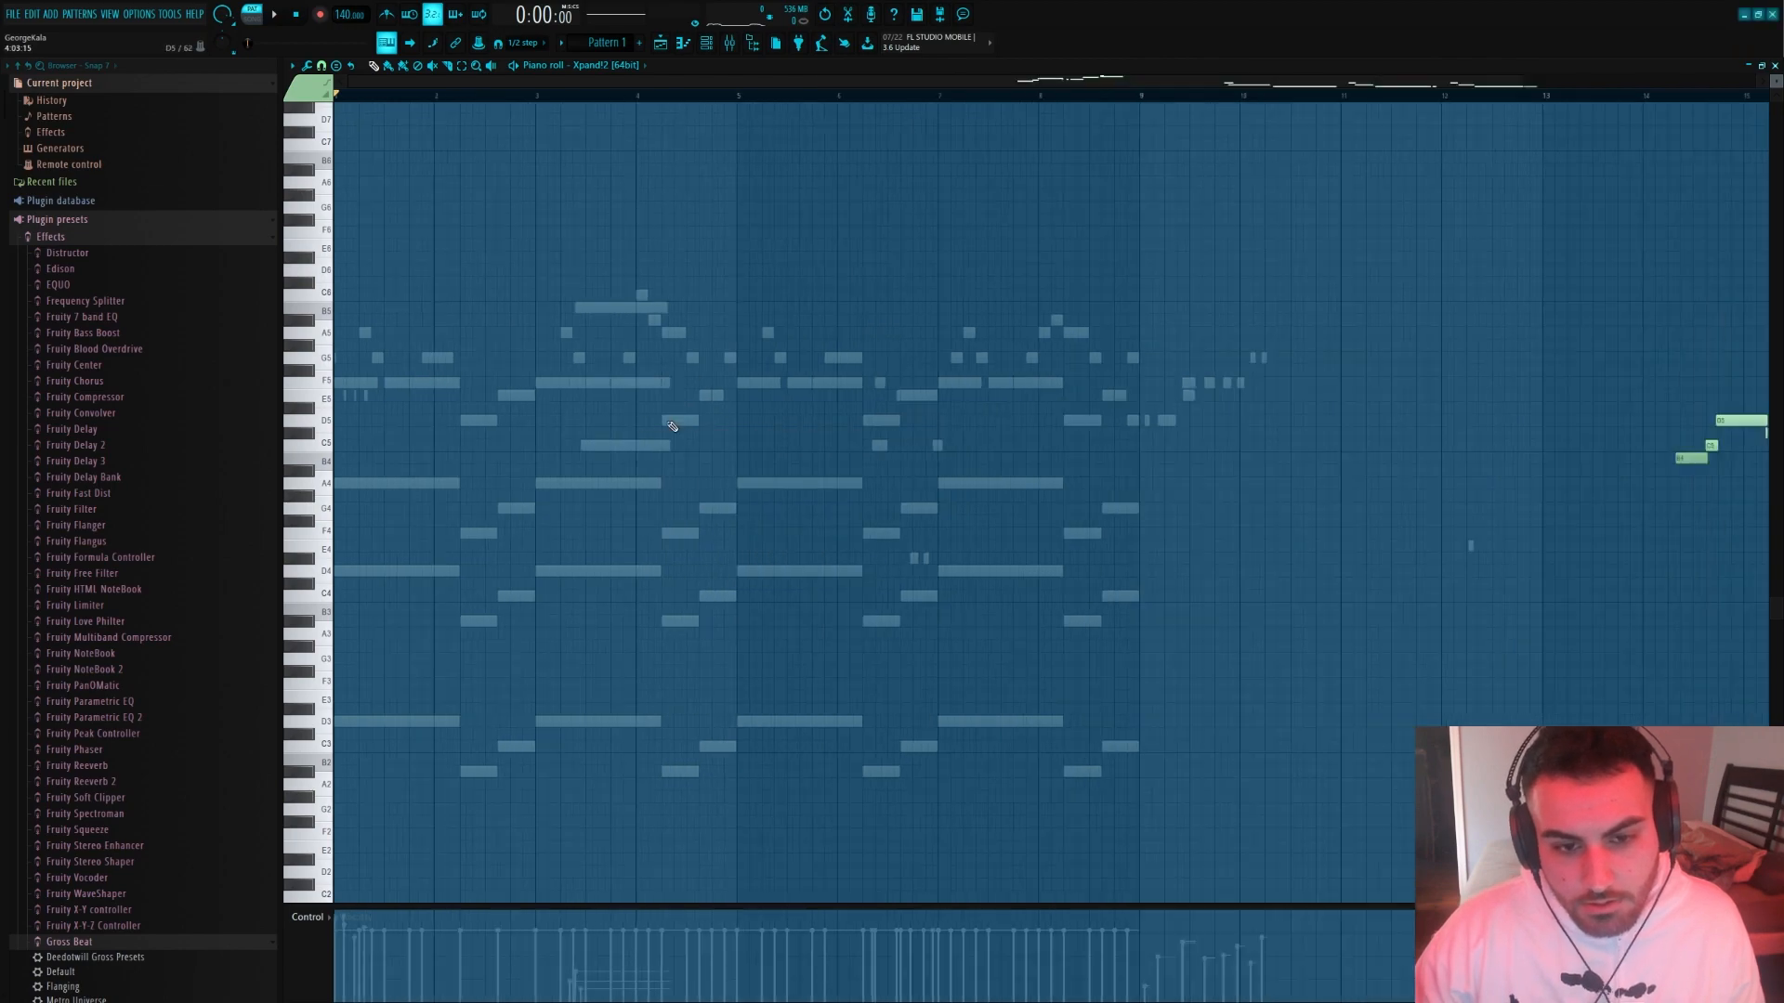
Delete the stray notes from the dumped guitar recording in the Xpand!2 piano roll
left_click_drag(1256, 352, 737, 565)
left_click_drag(981, 340, 1145, 525)
key("Delete")
Move the remaining guitar melody to the start of the pattern and quantize its notes
key("ctrl+a")
left_click_drag(1321, 534, 306, 535)
scroll(337, 531, "up", 4)
key("ctrl+q")
key("ctrl+d")
scroll(336, 529, "up", 2)
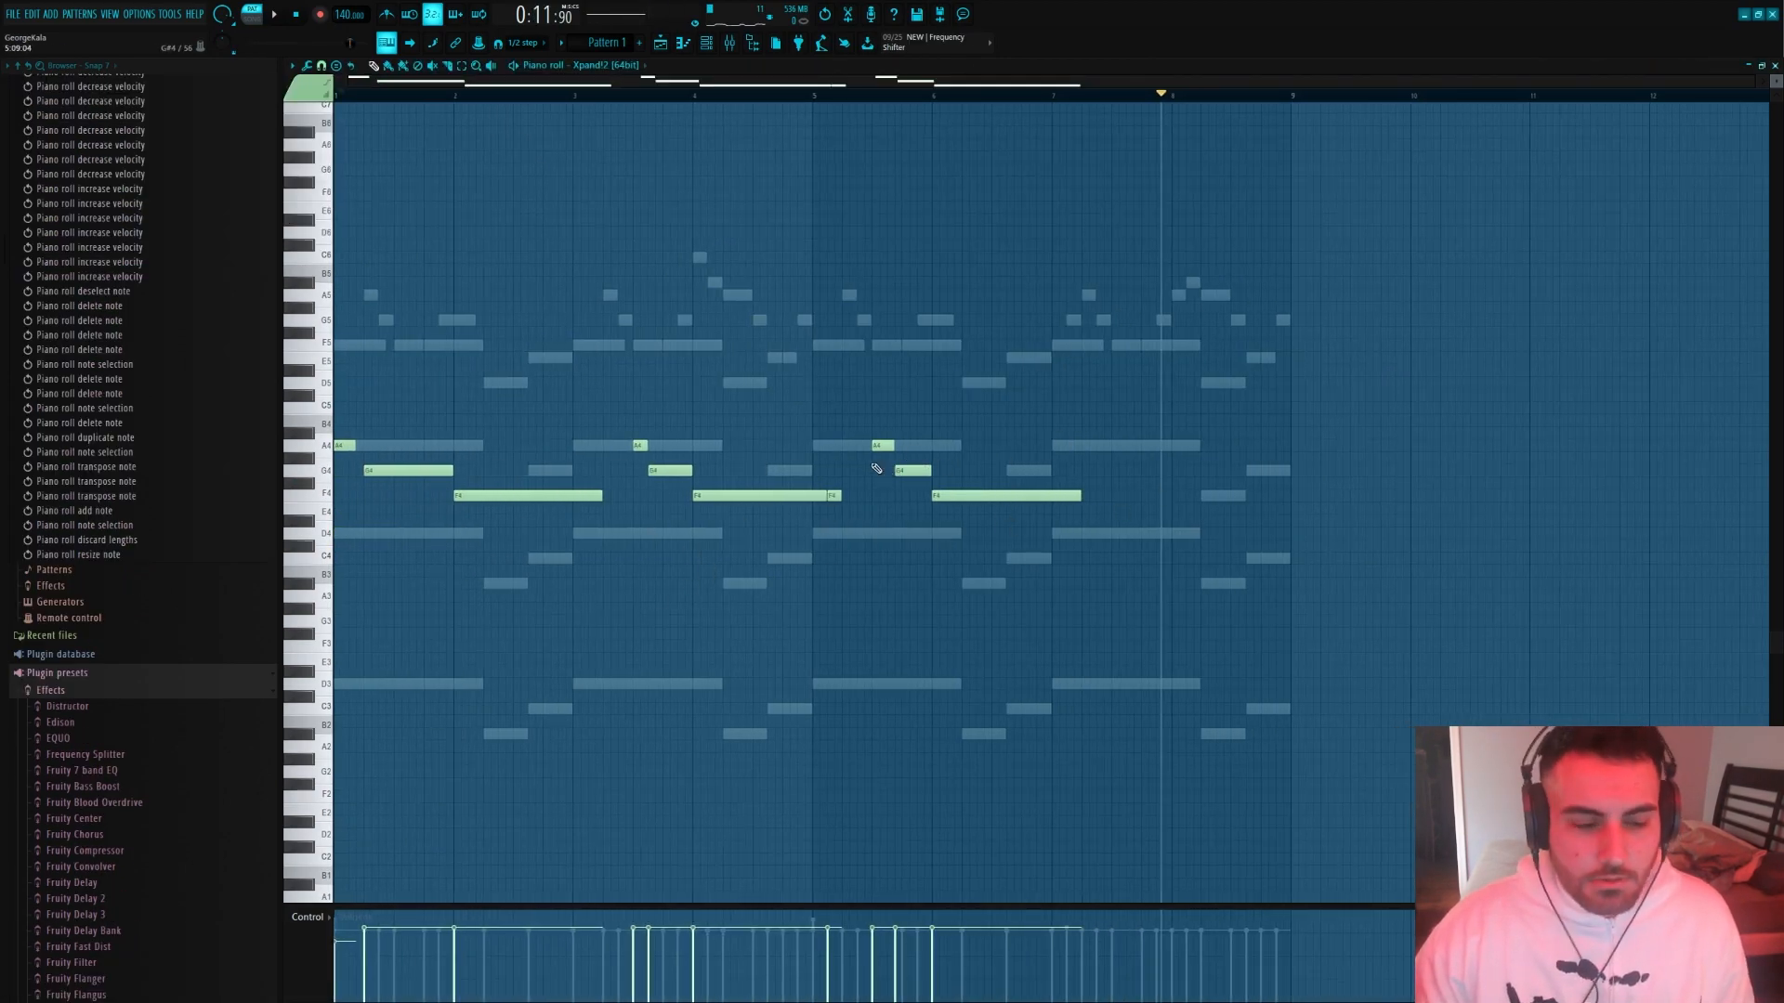
Compare against the Nexus channel's notes and shift the whole Xpand!2 guitar melody later in the pattern
left_click(714, 45)
left_click(517, 191)
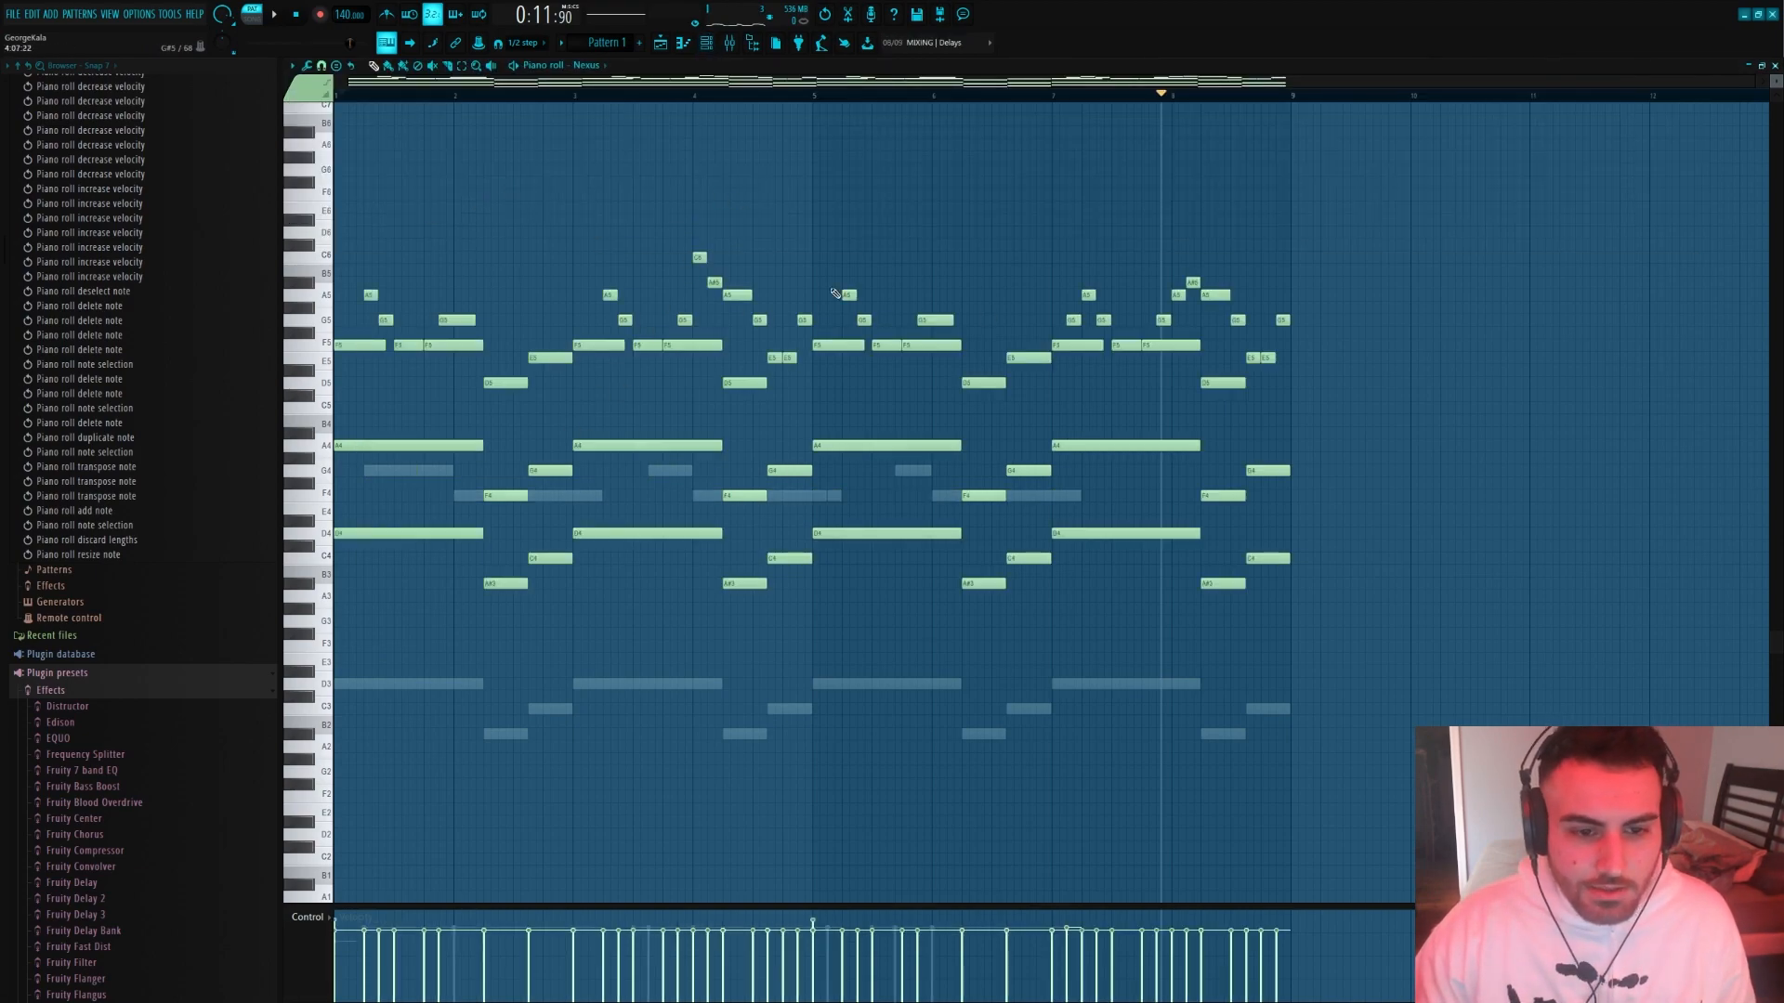
left_click(714, 47)
left_click(551, 129)
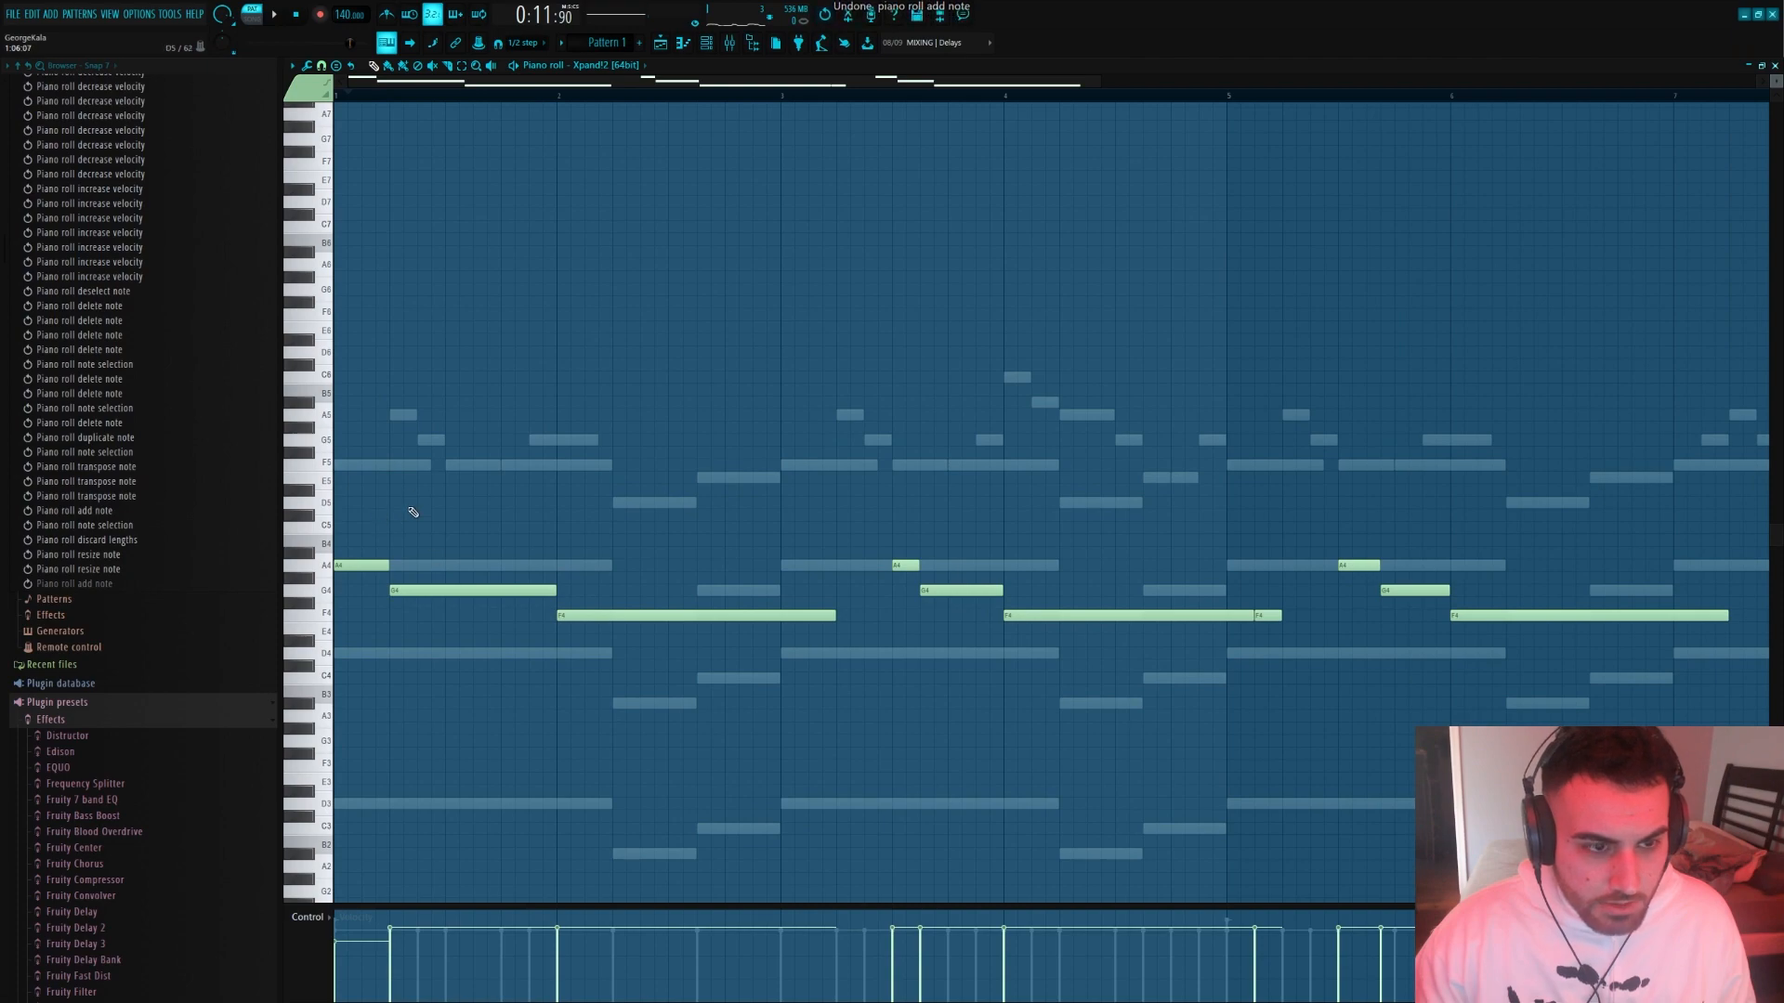
left_click_drag(346, 508, 1135, 788)
key("ctrl+a")
scroll(1139, 595, "down", 3)
left_click_drag(340, 563, 383, 563)
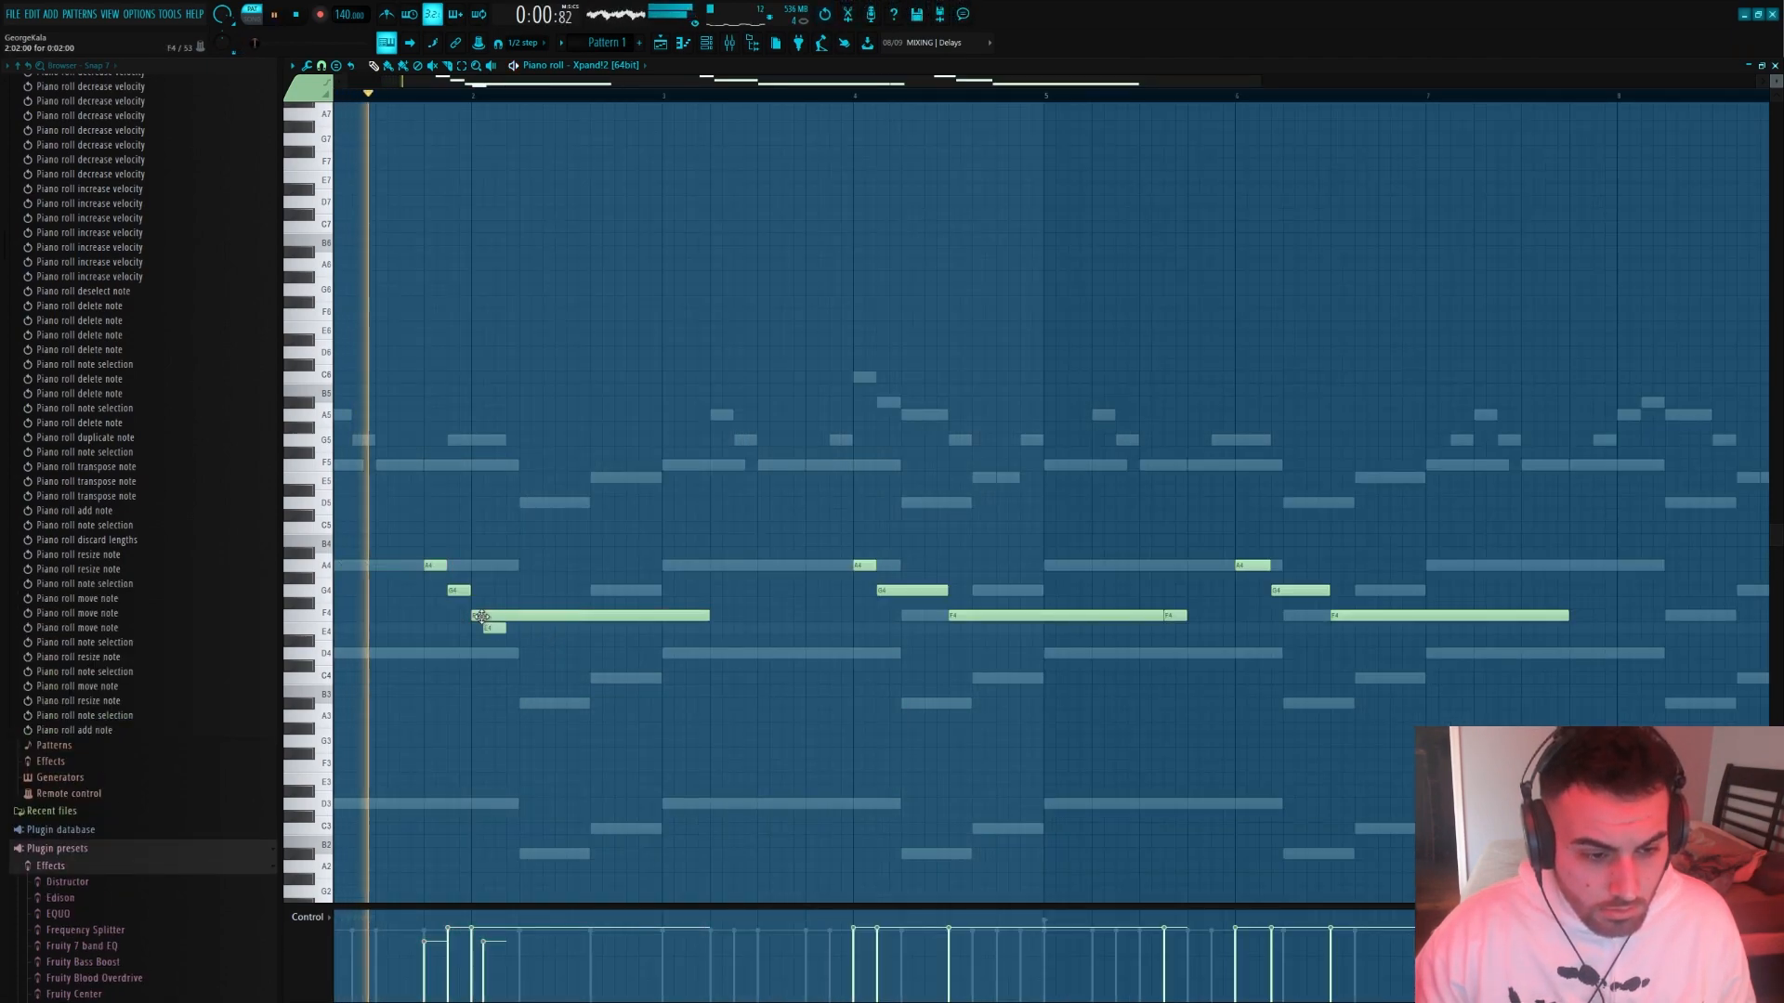
key("ctrl+z")
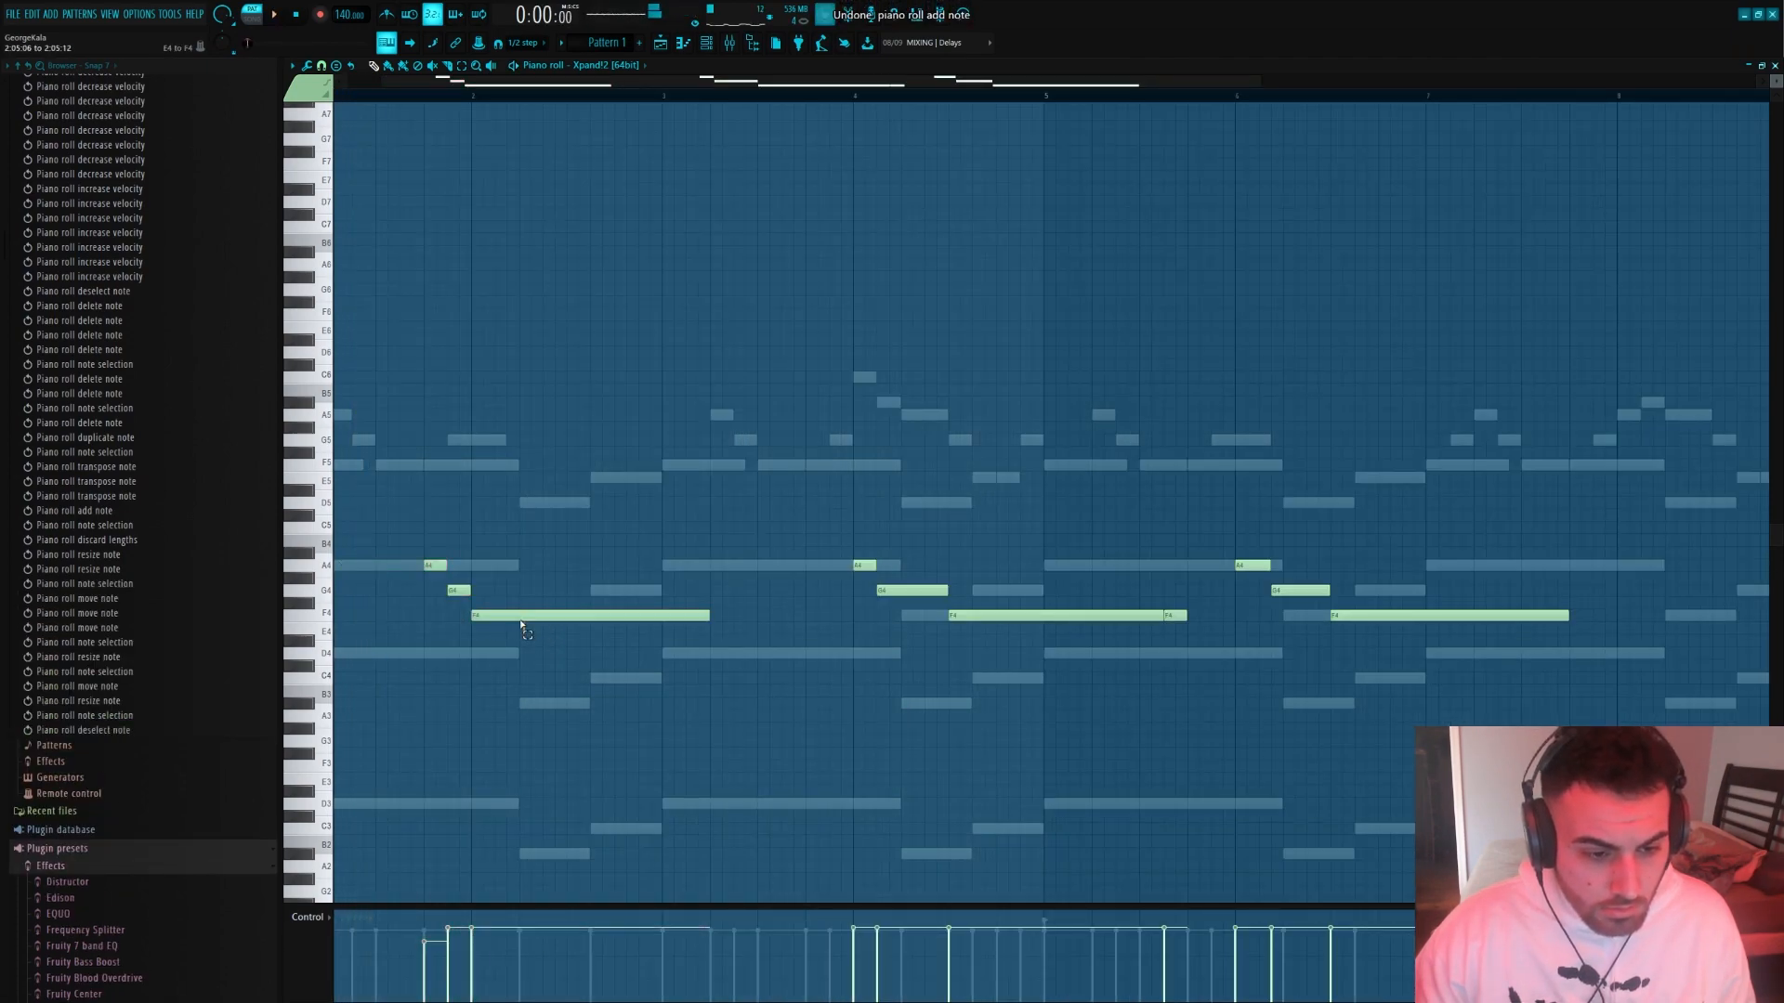
Move the first three-note guitar phrase one beat earlier, so it starts on beat 3 of bar 1, and audition it
left_click_drag(429, 563, 382, 563)
key("space")
key("ctrl+a")
key("ctrl+d")
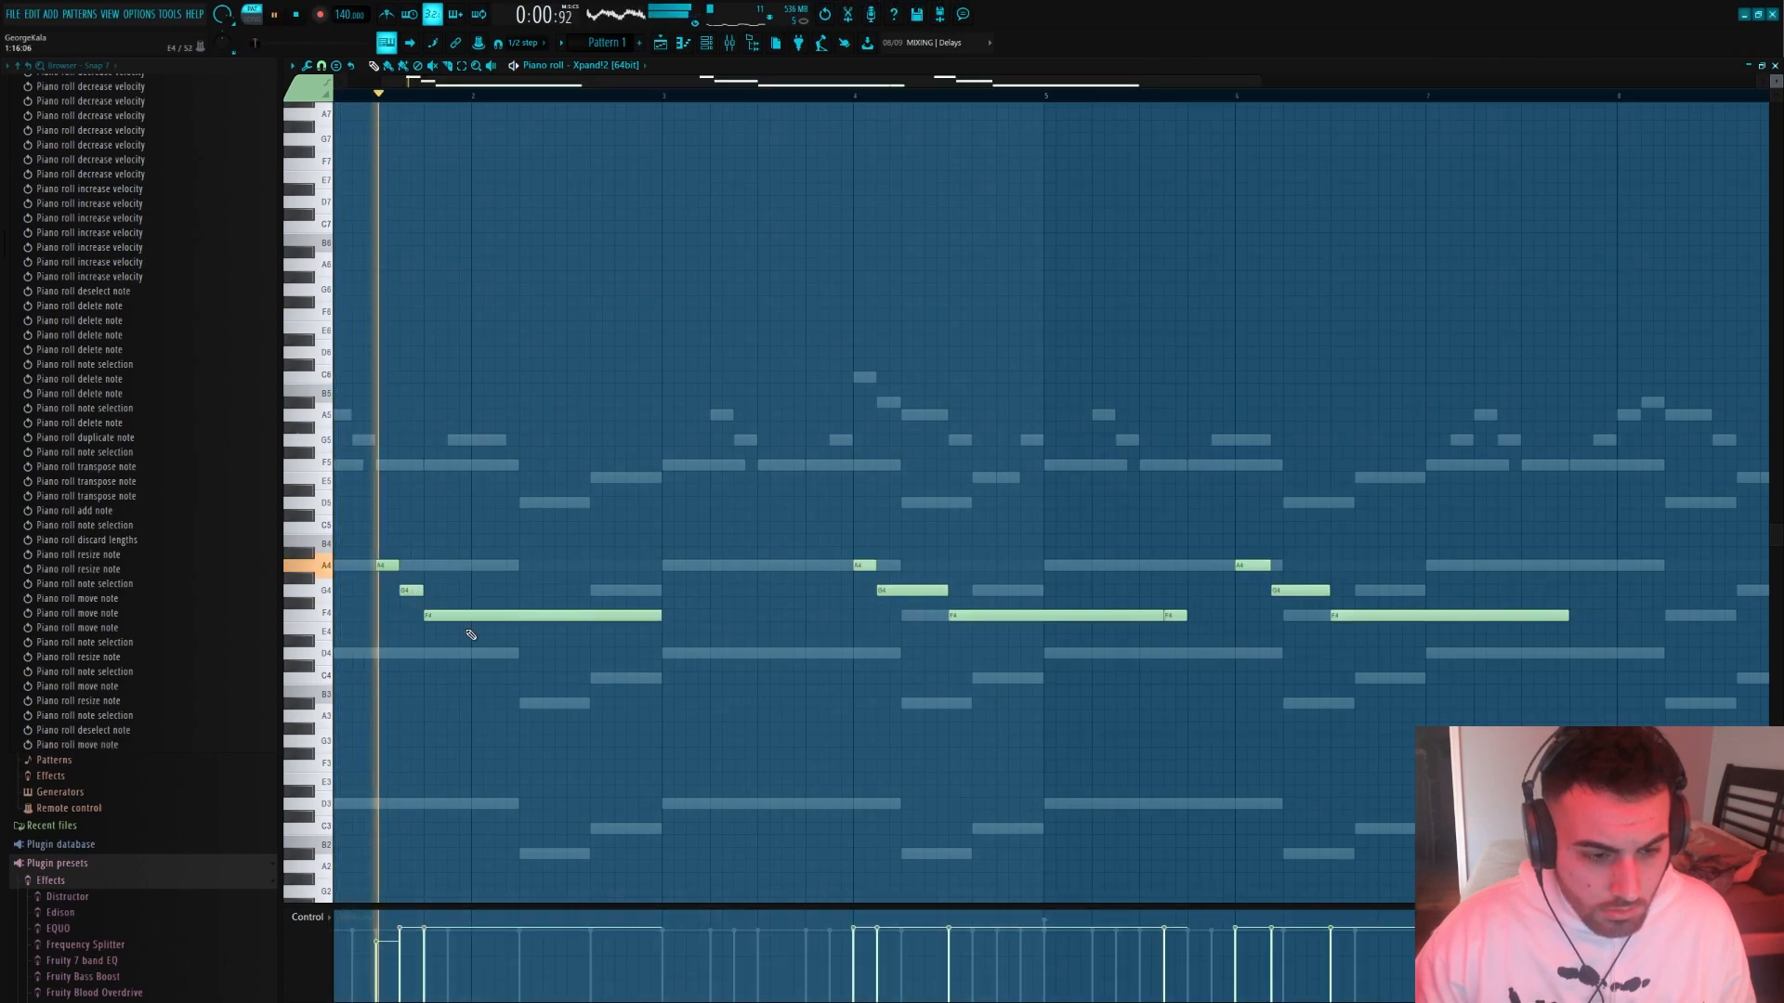
key("space")
Raise the first phrase's long F4 note to G4 and shorten it to end at the bar 2 chord change
mouse_move(526, 615)
left_mouse_down()
mouse_move(528, 570)
mouse_move(528, 592)
left_mouse_up()
key("space")
key("space")
key("space")
left_click_drag(660, 591, 520, 590)
Add an F4 note after the shortened G4 and extend it to the start of bar 3
key("space")
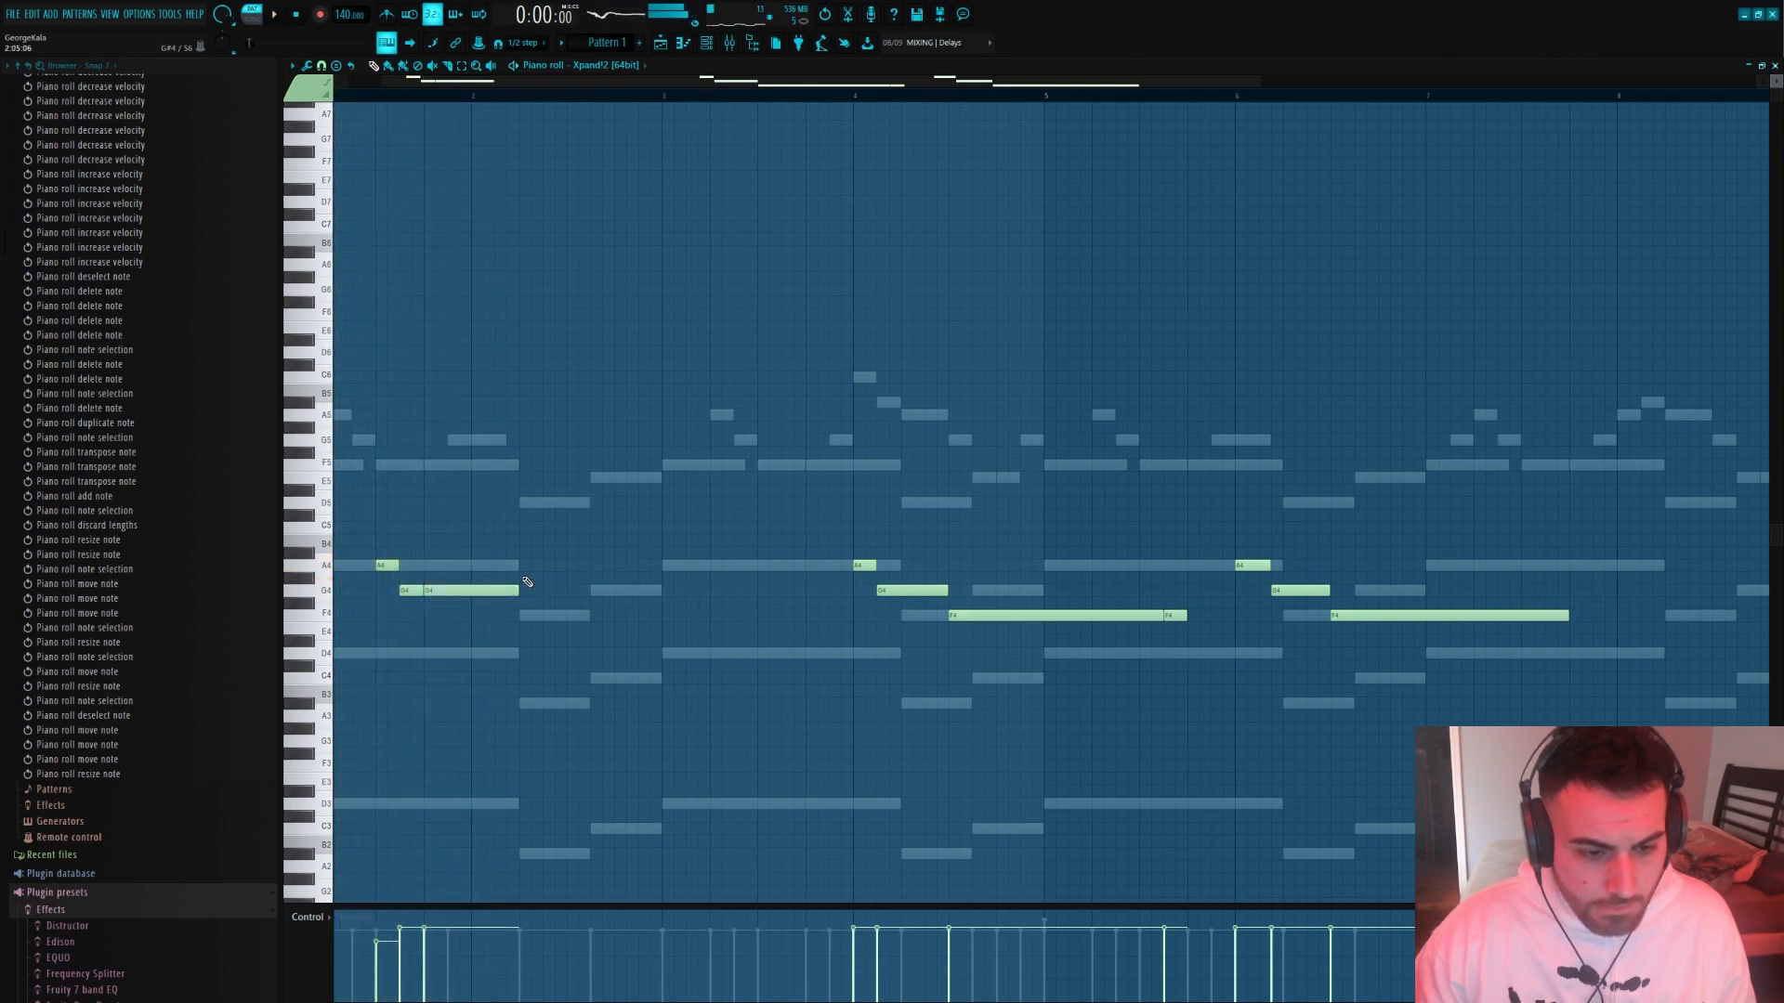
left_click(526, 615)
key("space")
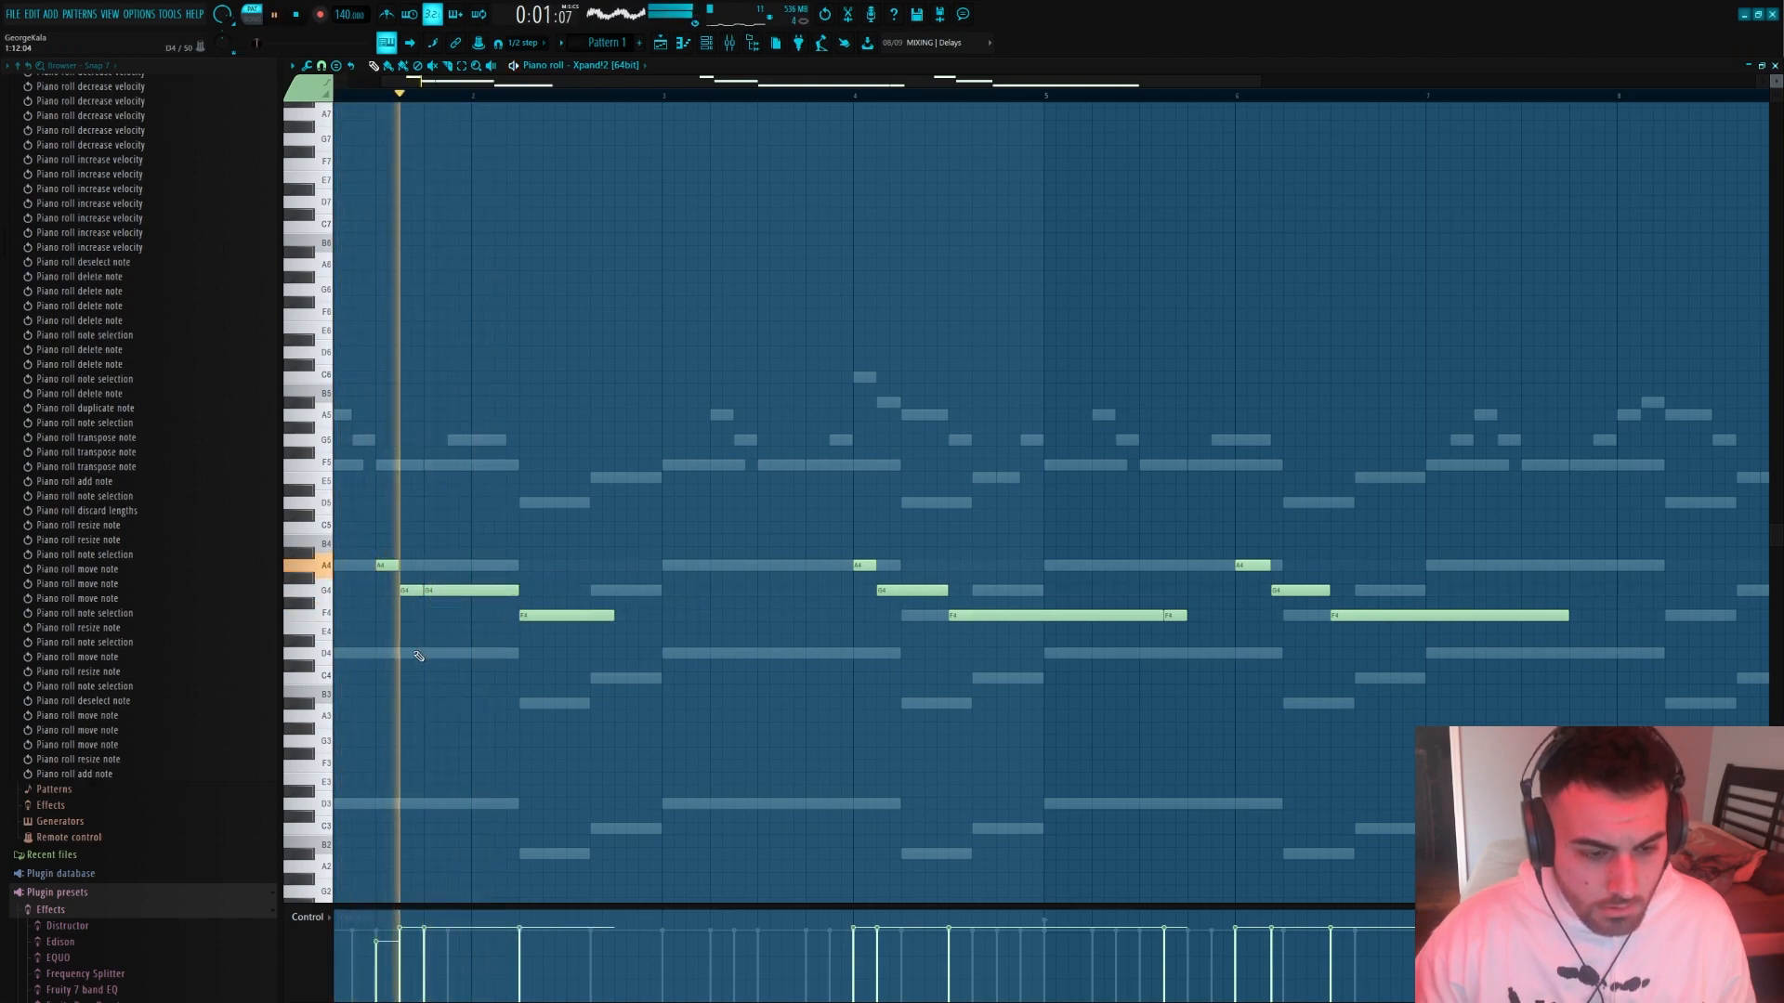
left_click_drag(610, 615, 661, 615)
key("space")
Delete all the guitar notes after the first two-bar phrase
scroll(1375, 724, "down", 2)
left_click_drag(1394, 733, 594, 549)
key("Delete")
Duplicate the two-bar guitar phrase three times across the pattern and delete the copies again
key("ctrl+a")
key("ctrl+b")
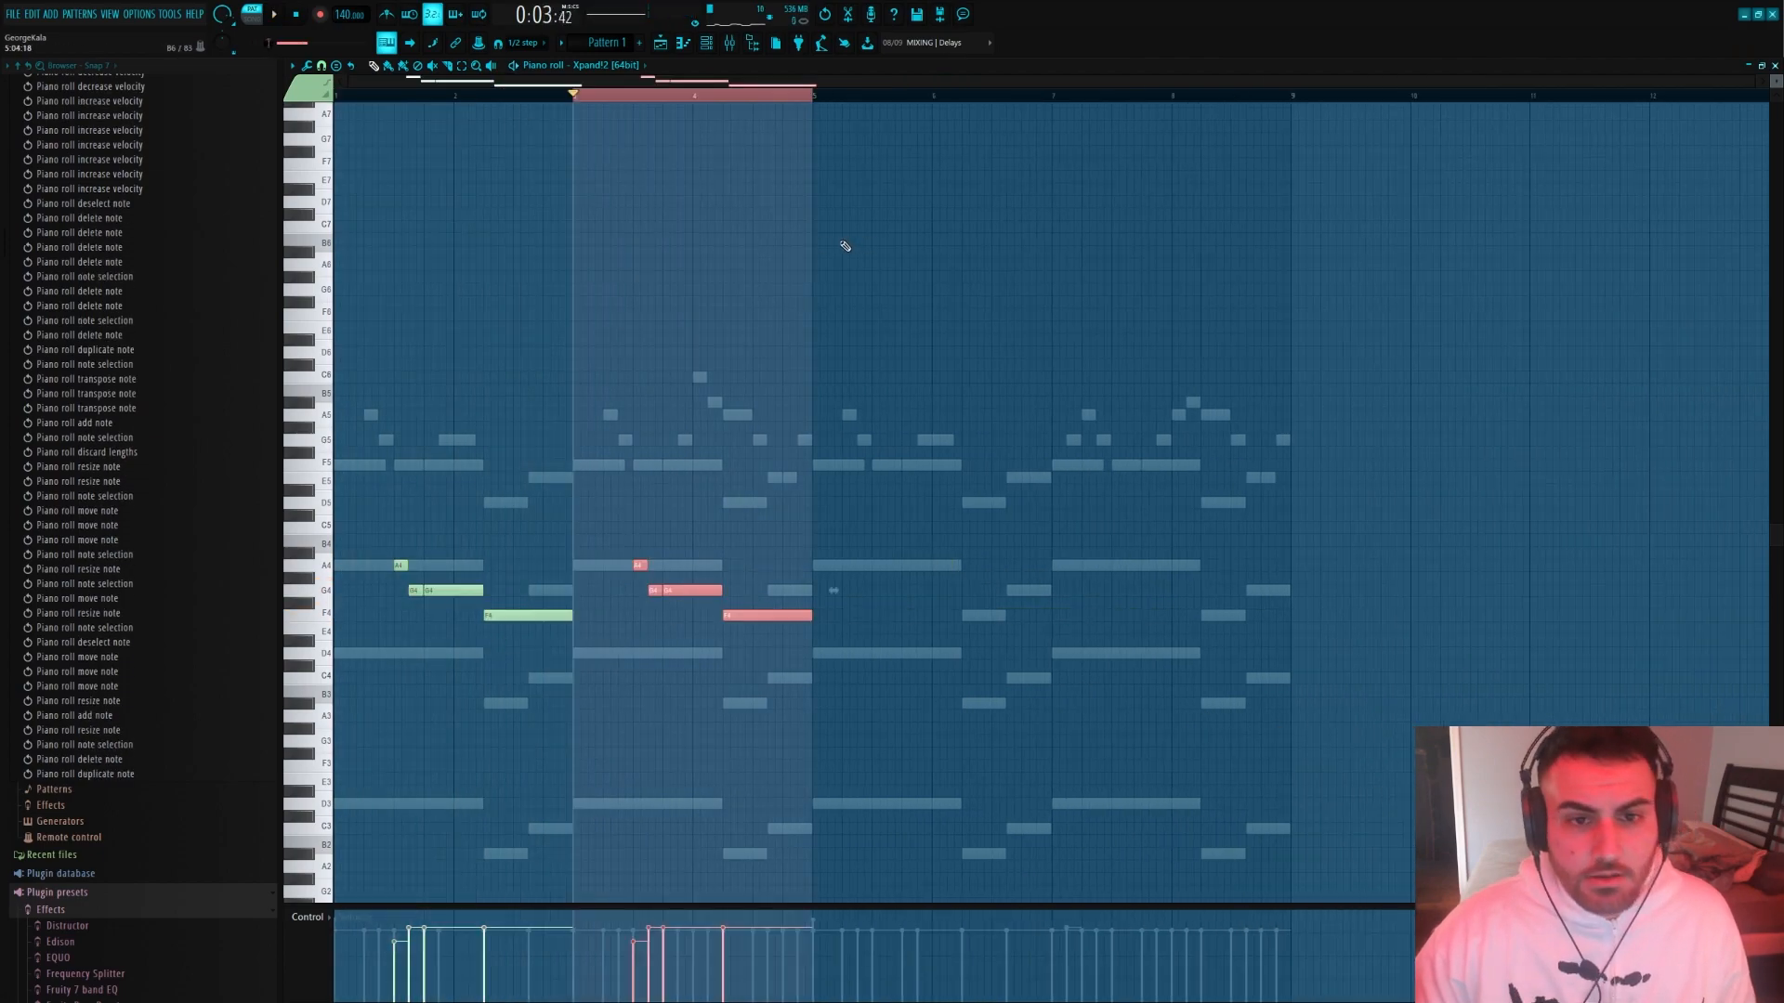
key("ctrl+b")
key("ctrl+b")
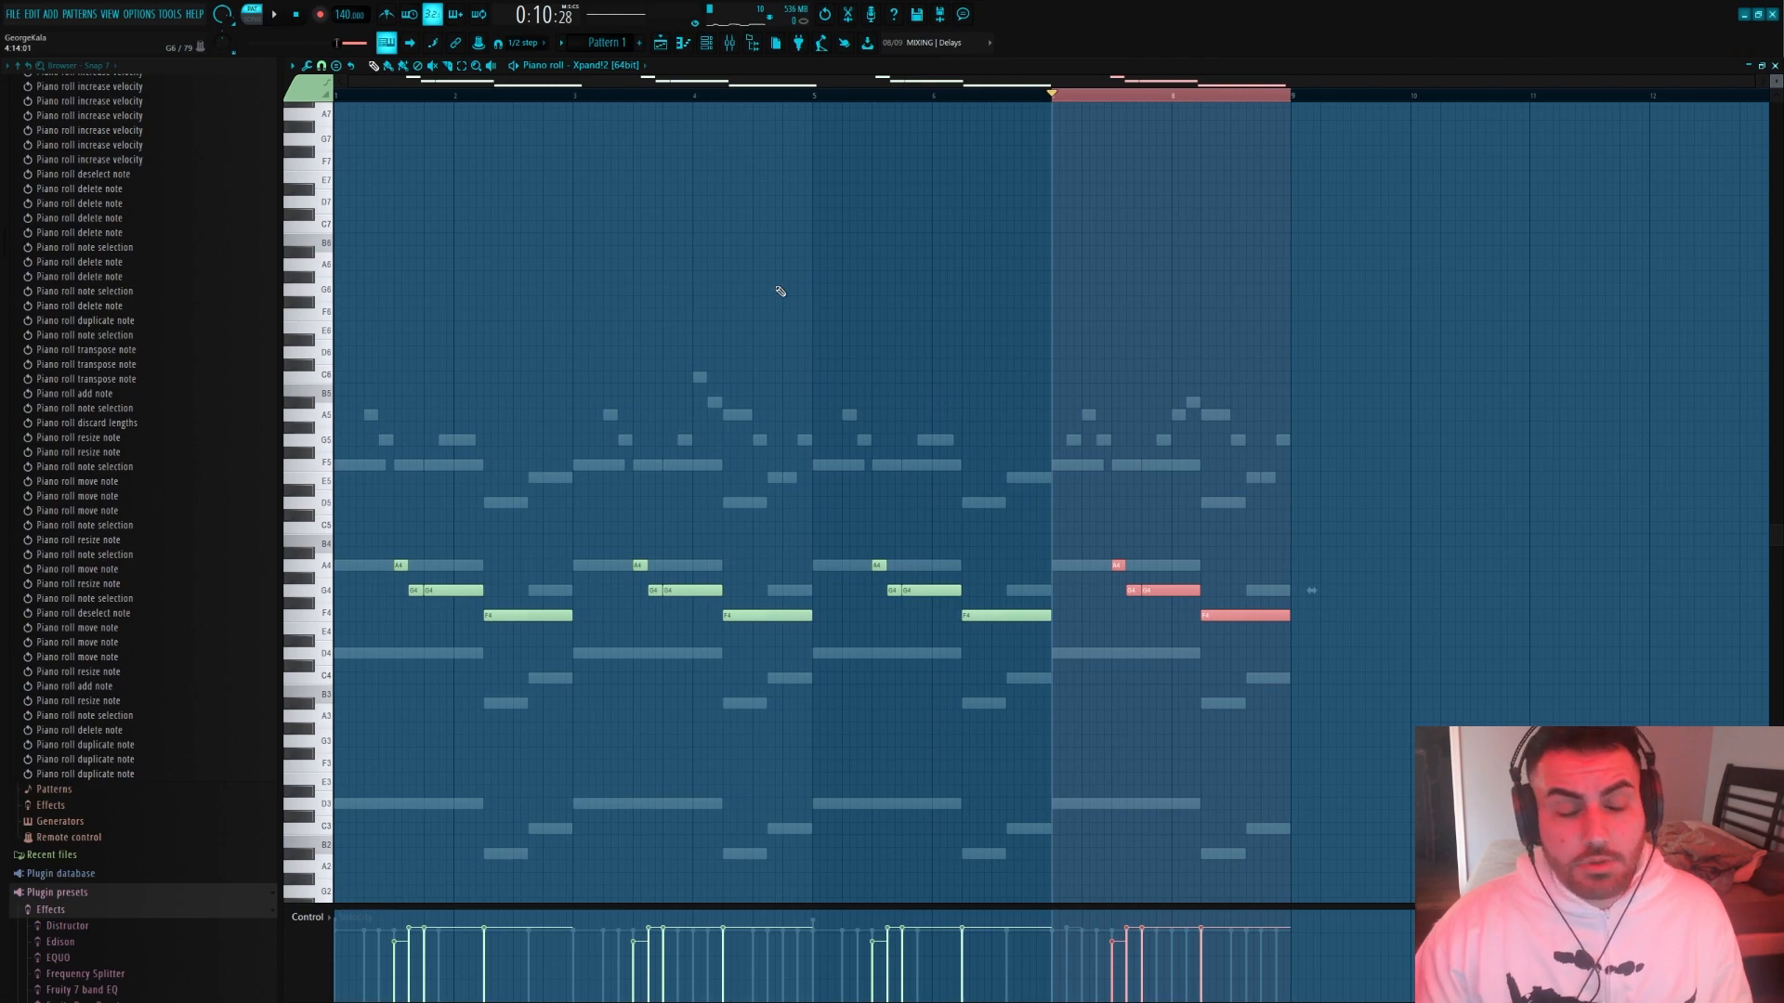
scroll(512, 272, "up", 2)
key("ctrl+d")
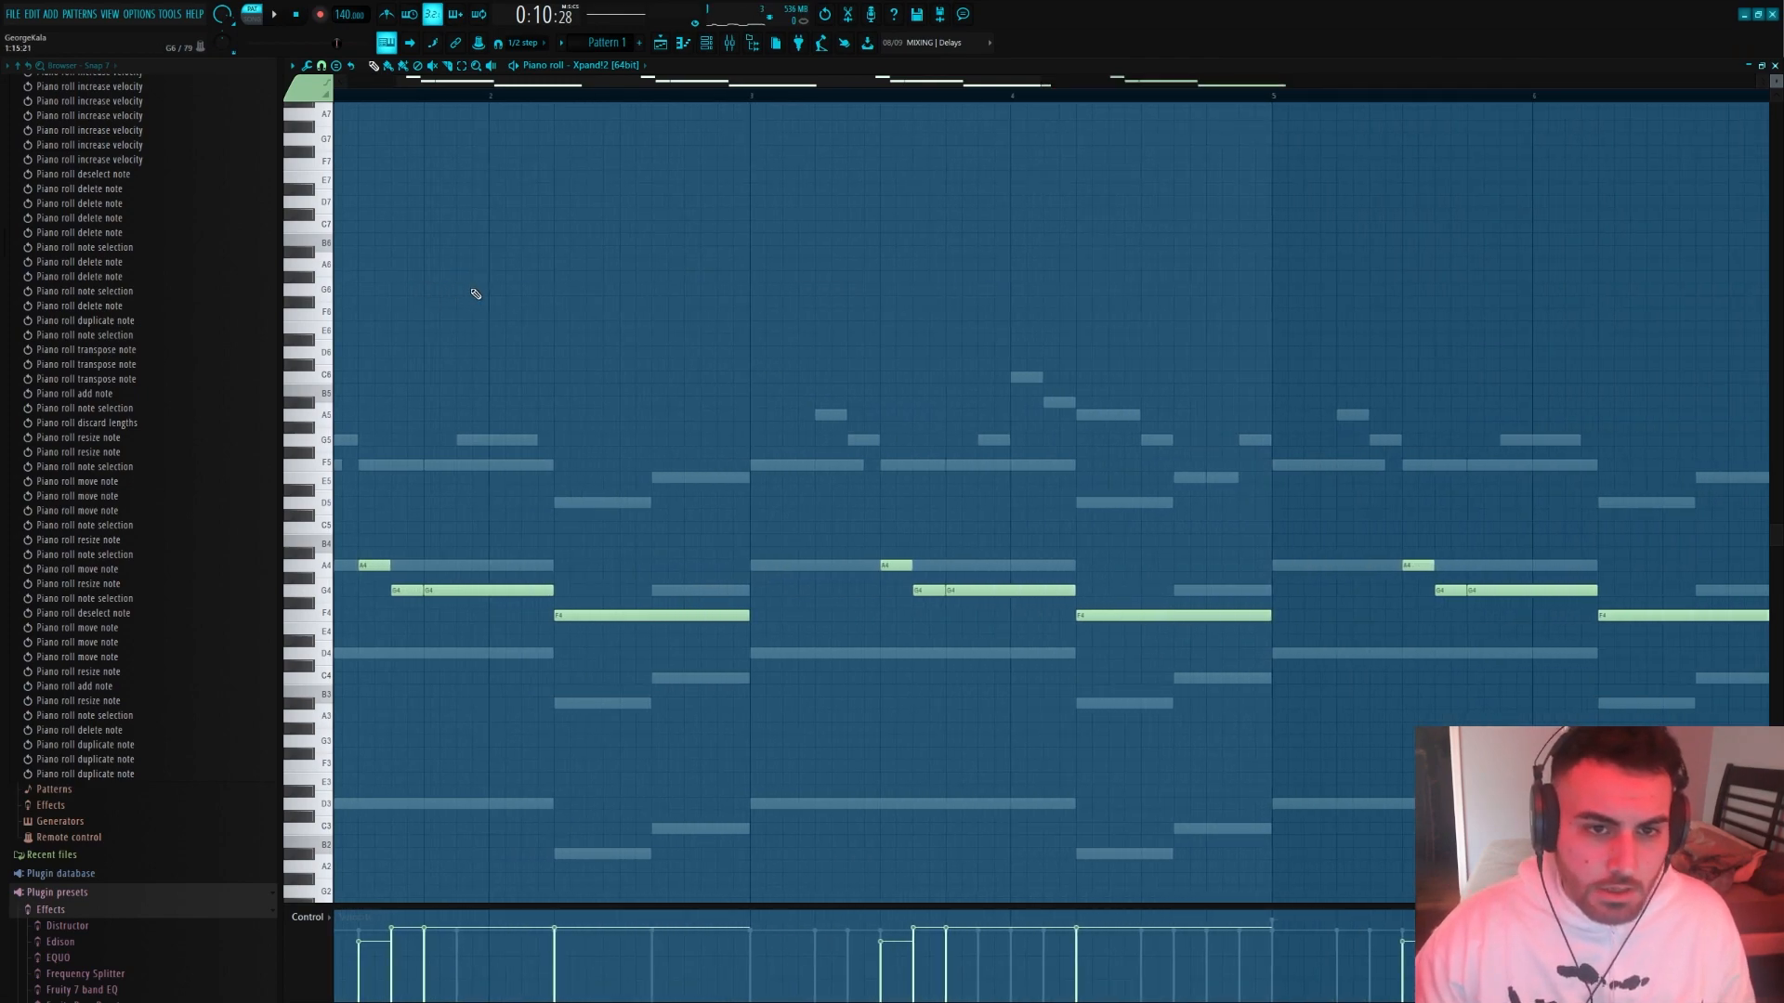
scroll(734, 255, "down", 2)
scroll(729, 218, "down", 3)
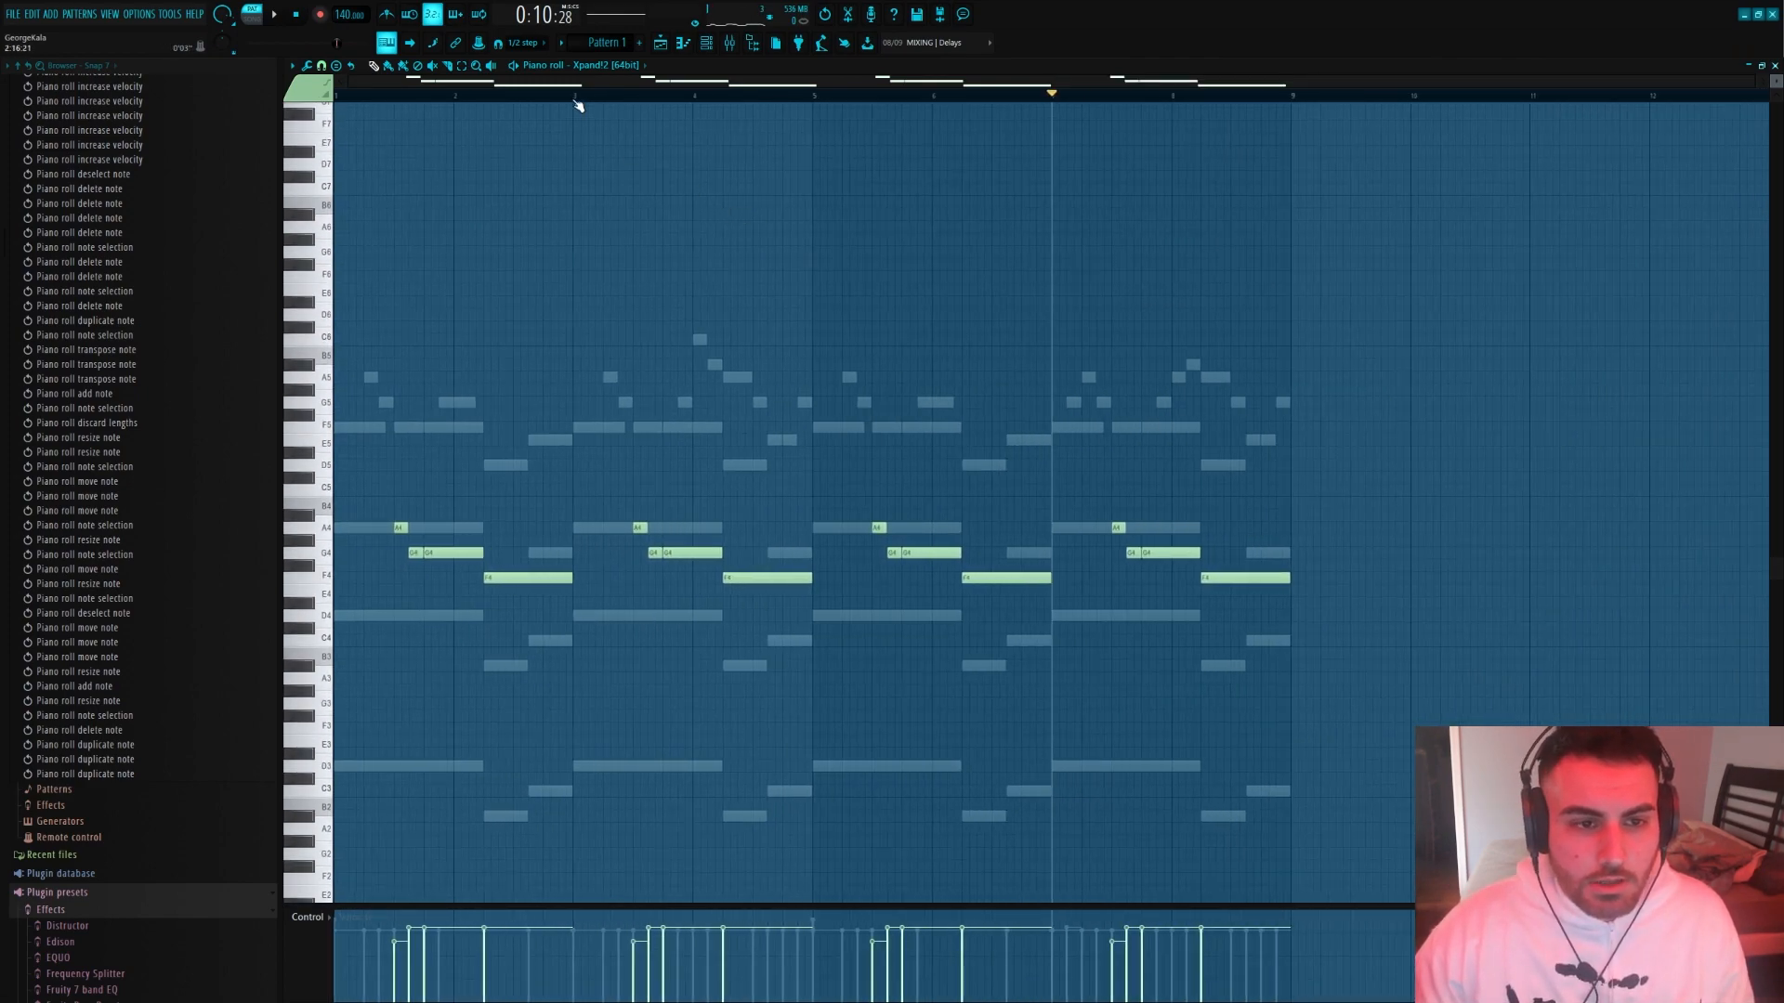
left_click_drag(574, 99, 218, 223)
left_click_drag(1295, 667, 622, 388, "ctrl")
key("Delete")
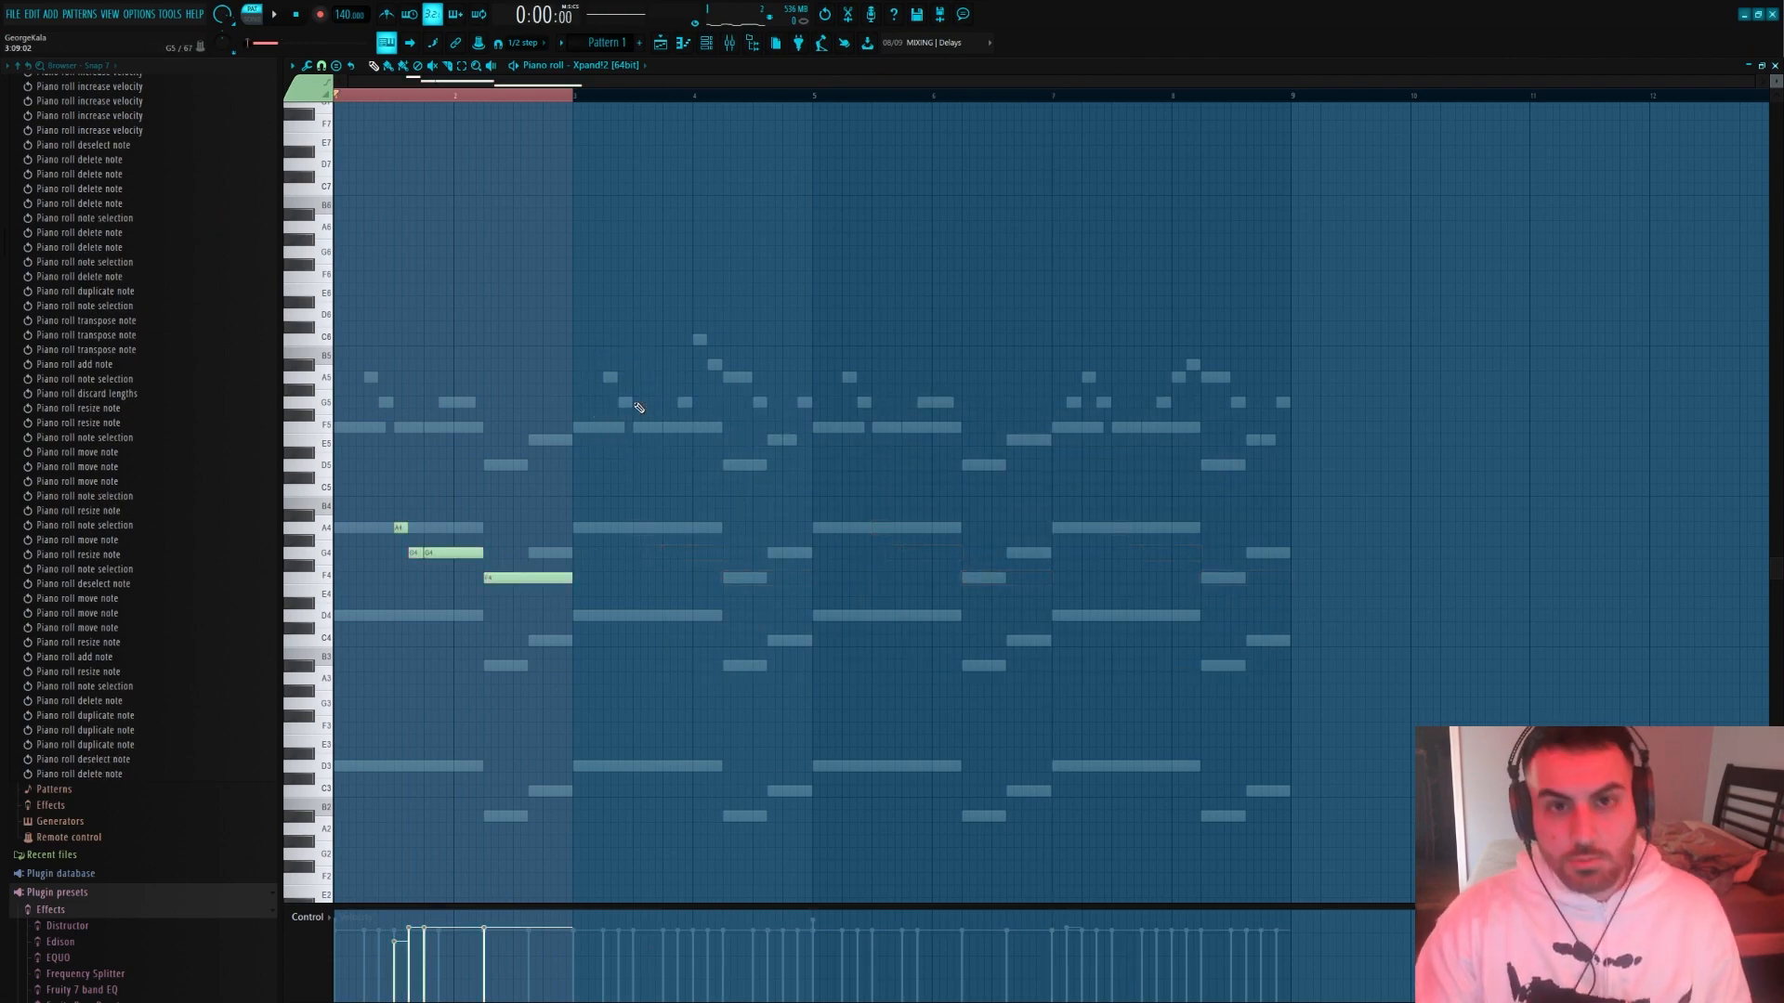
Select the first two bars and duplicate the guitar phrase three times to fill the eight bars
key("ctrl+d")
left_click_drag(574, 96, 336, 121, "ctrl")
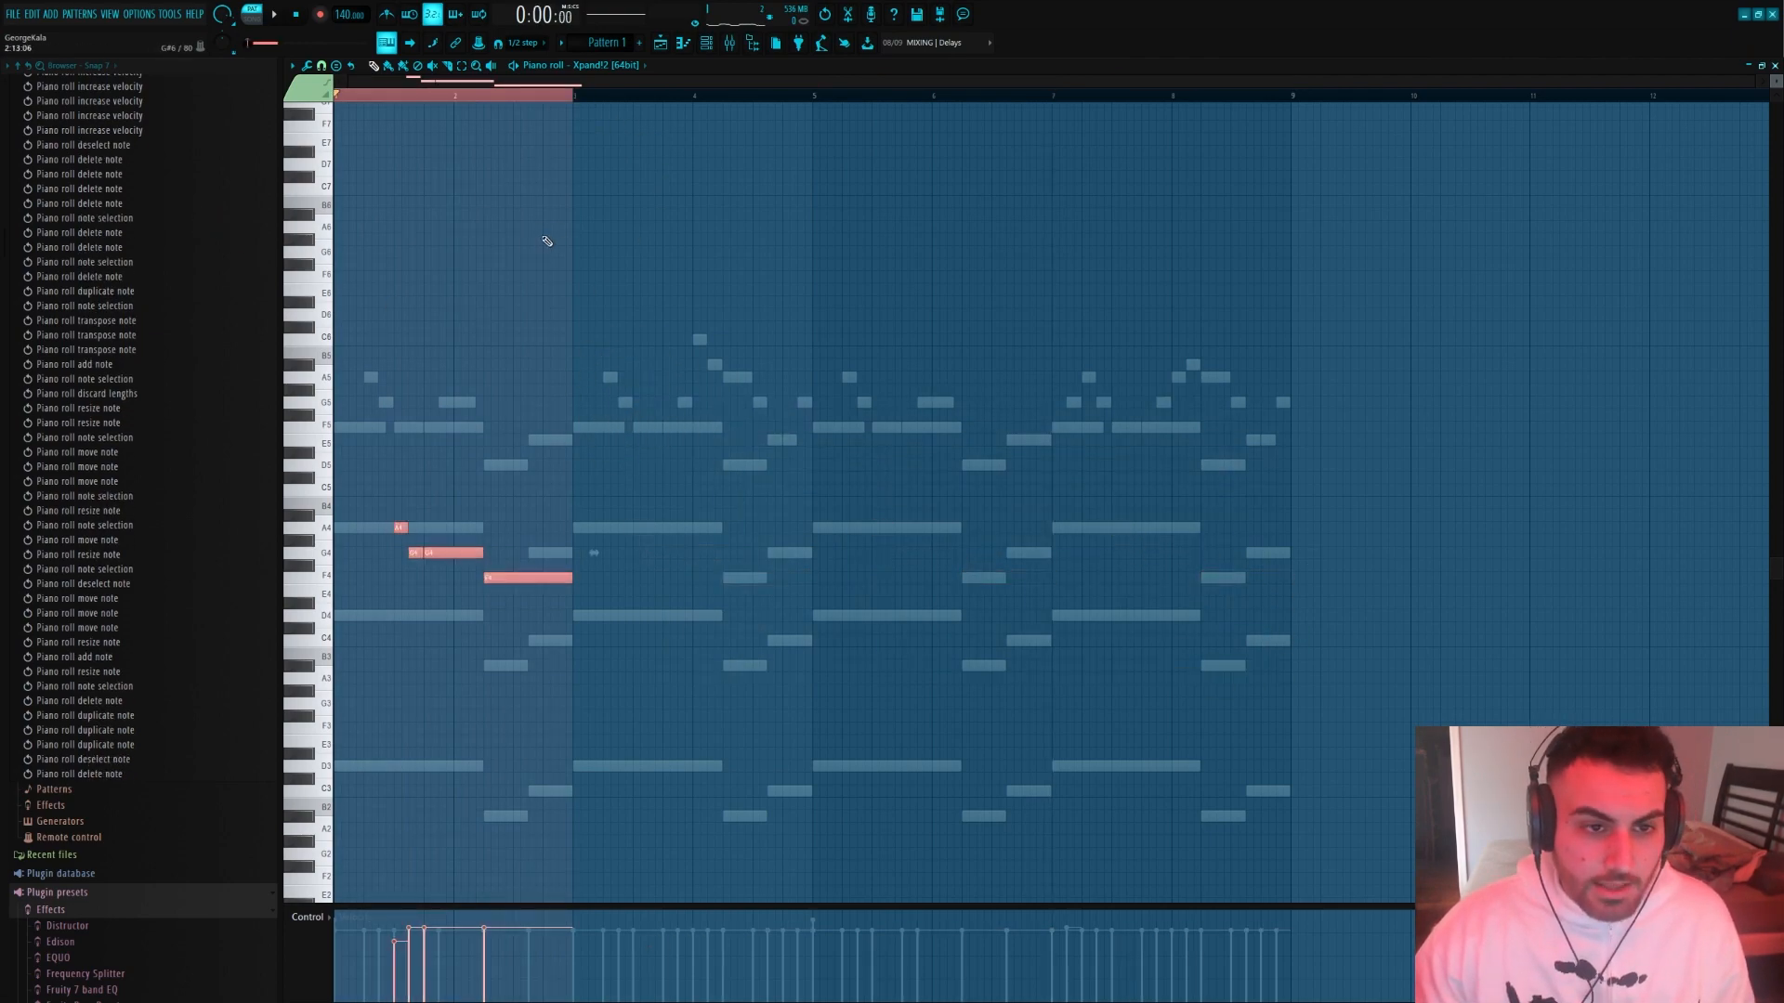
key("ctrl+b")
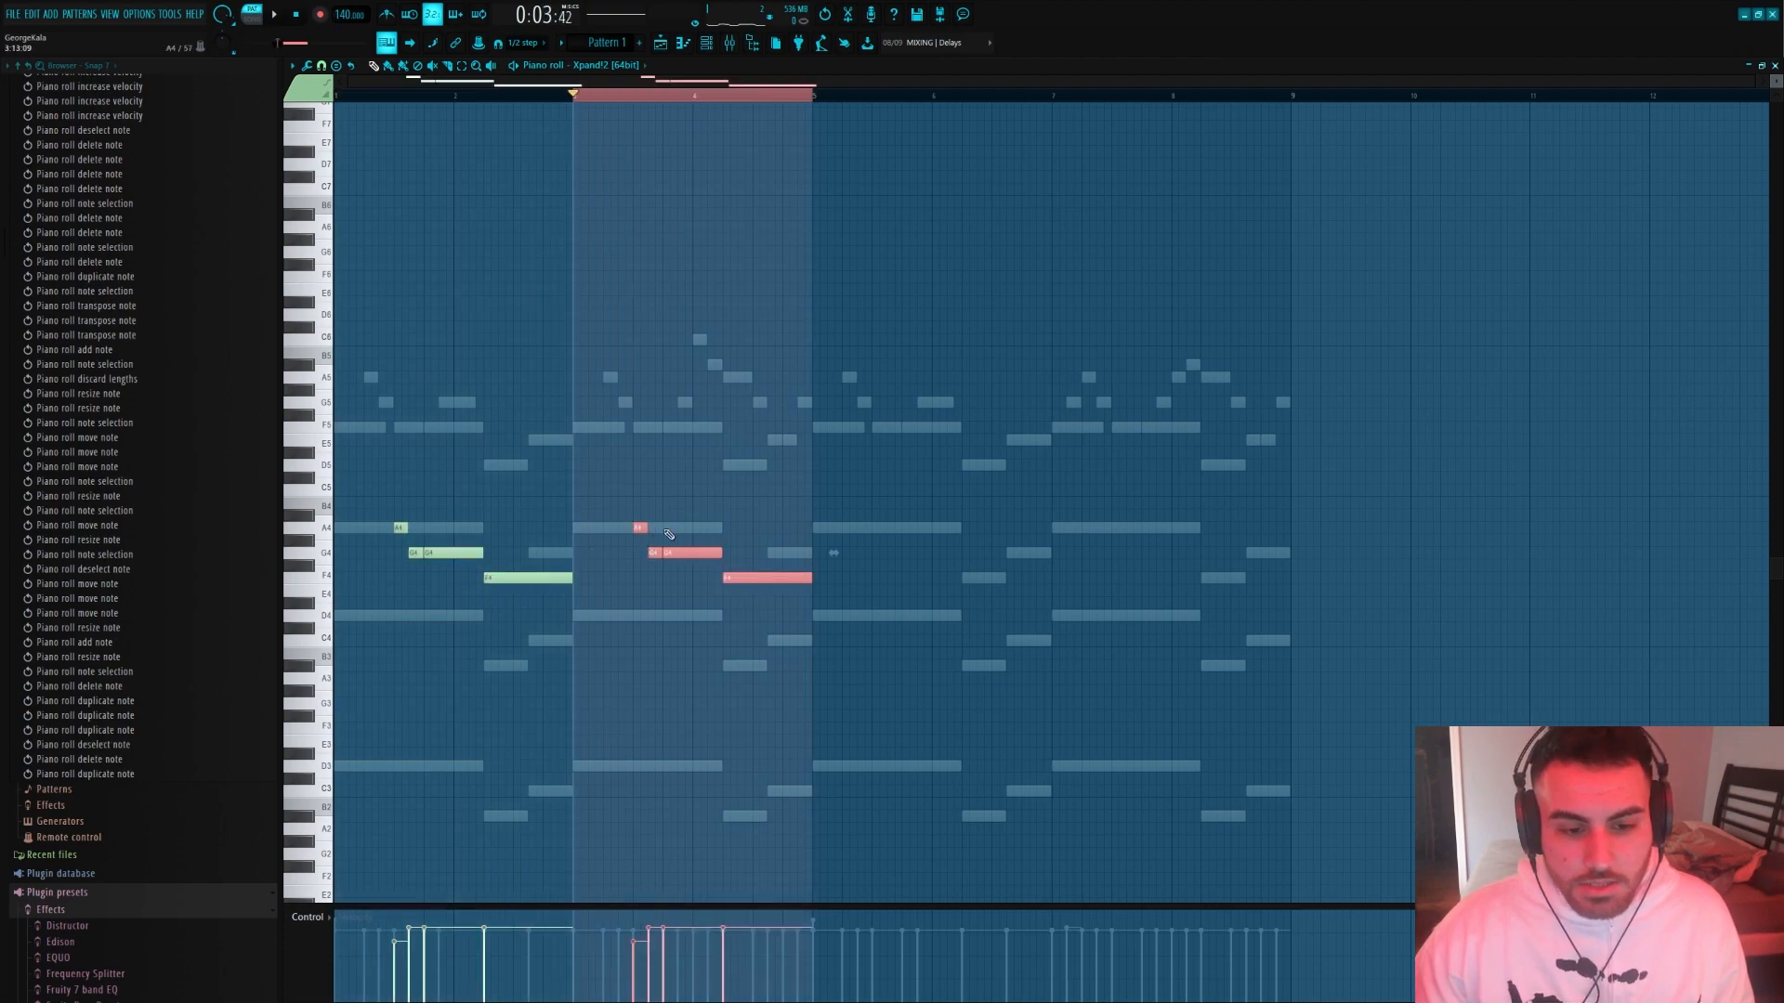
key("ctrl+b")
key("ctrl+b")
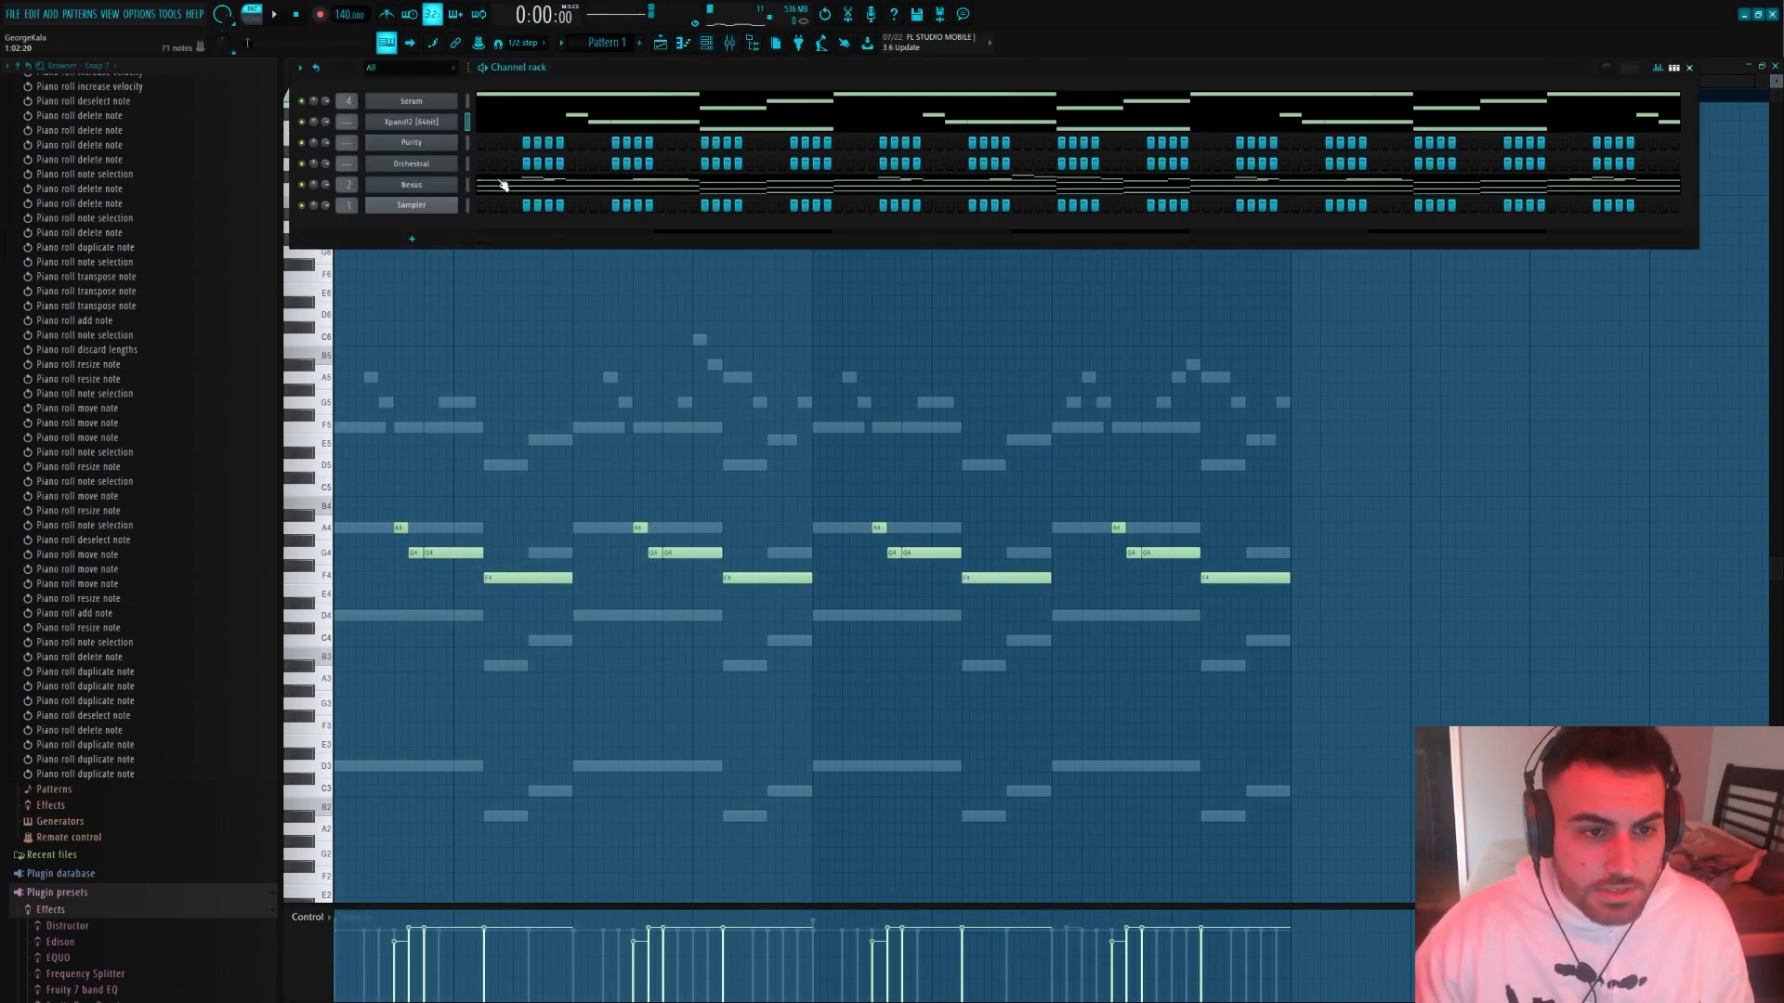
Try deleting the first D4 note of the Nexus chords and restore it
scroll(352, 596, "up", 1)
right_click(367, 618)
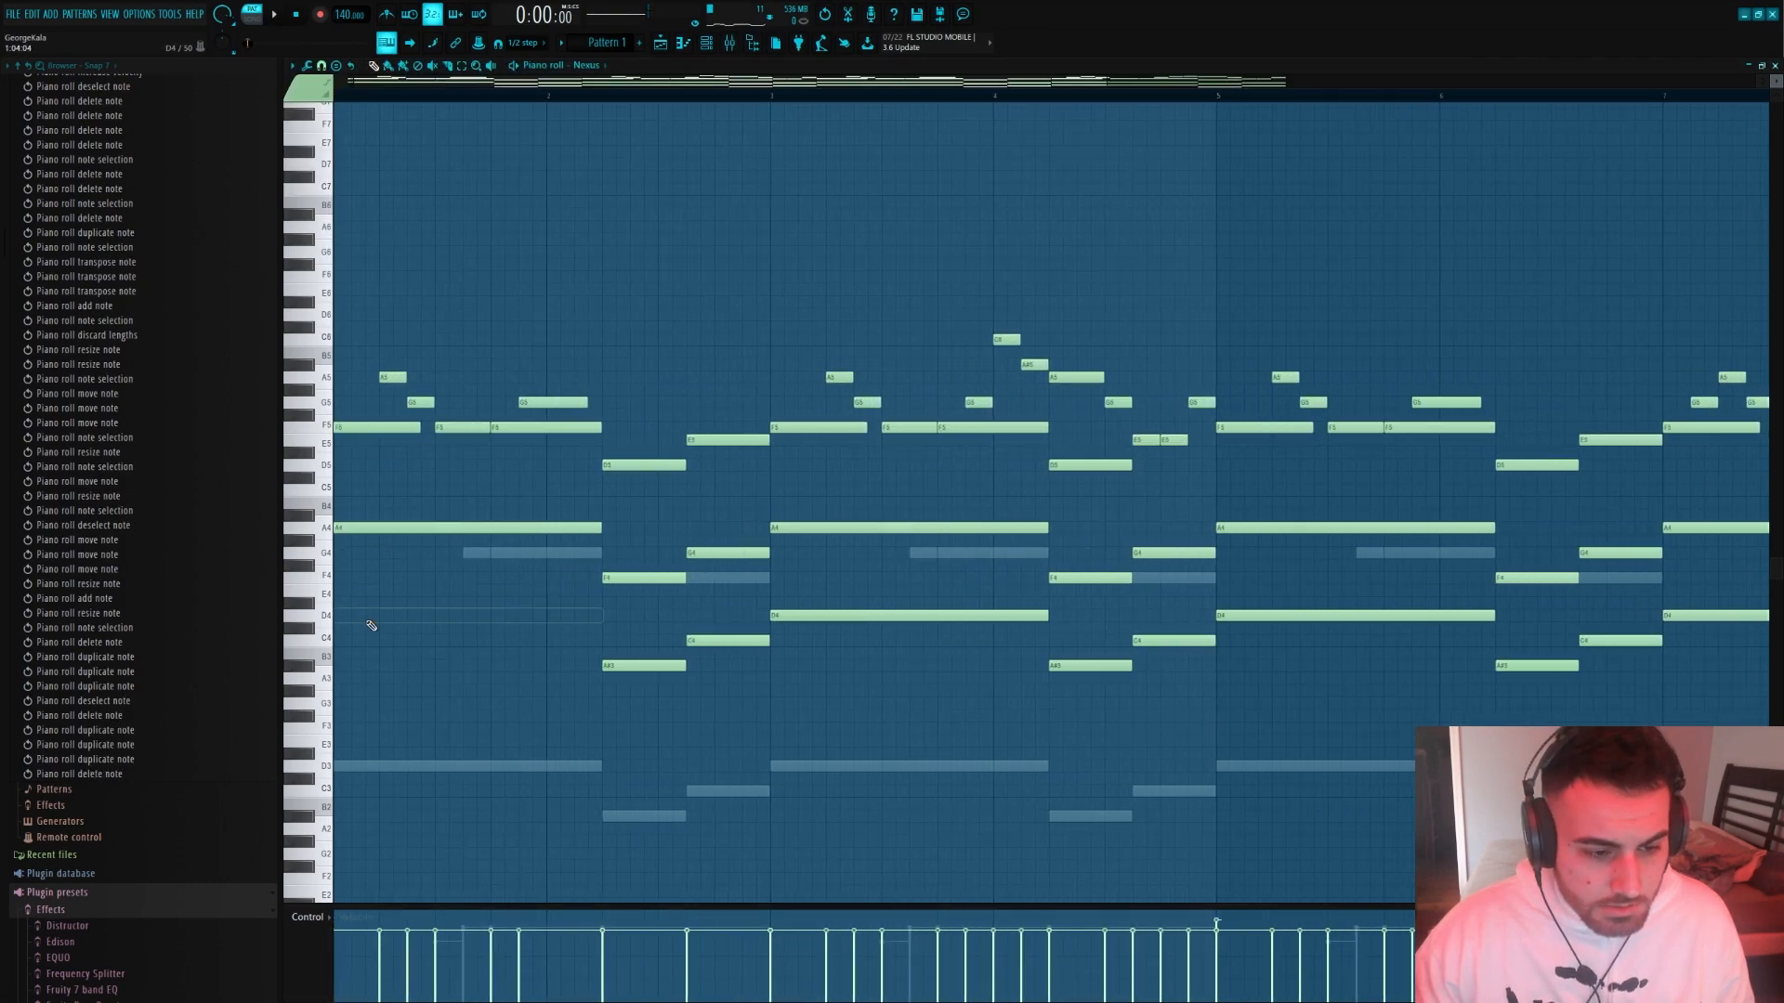
scroll(367, 595, "down", 2)
key("ctrl+z")
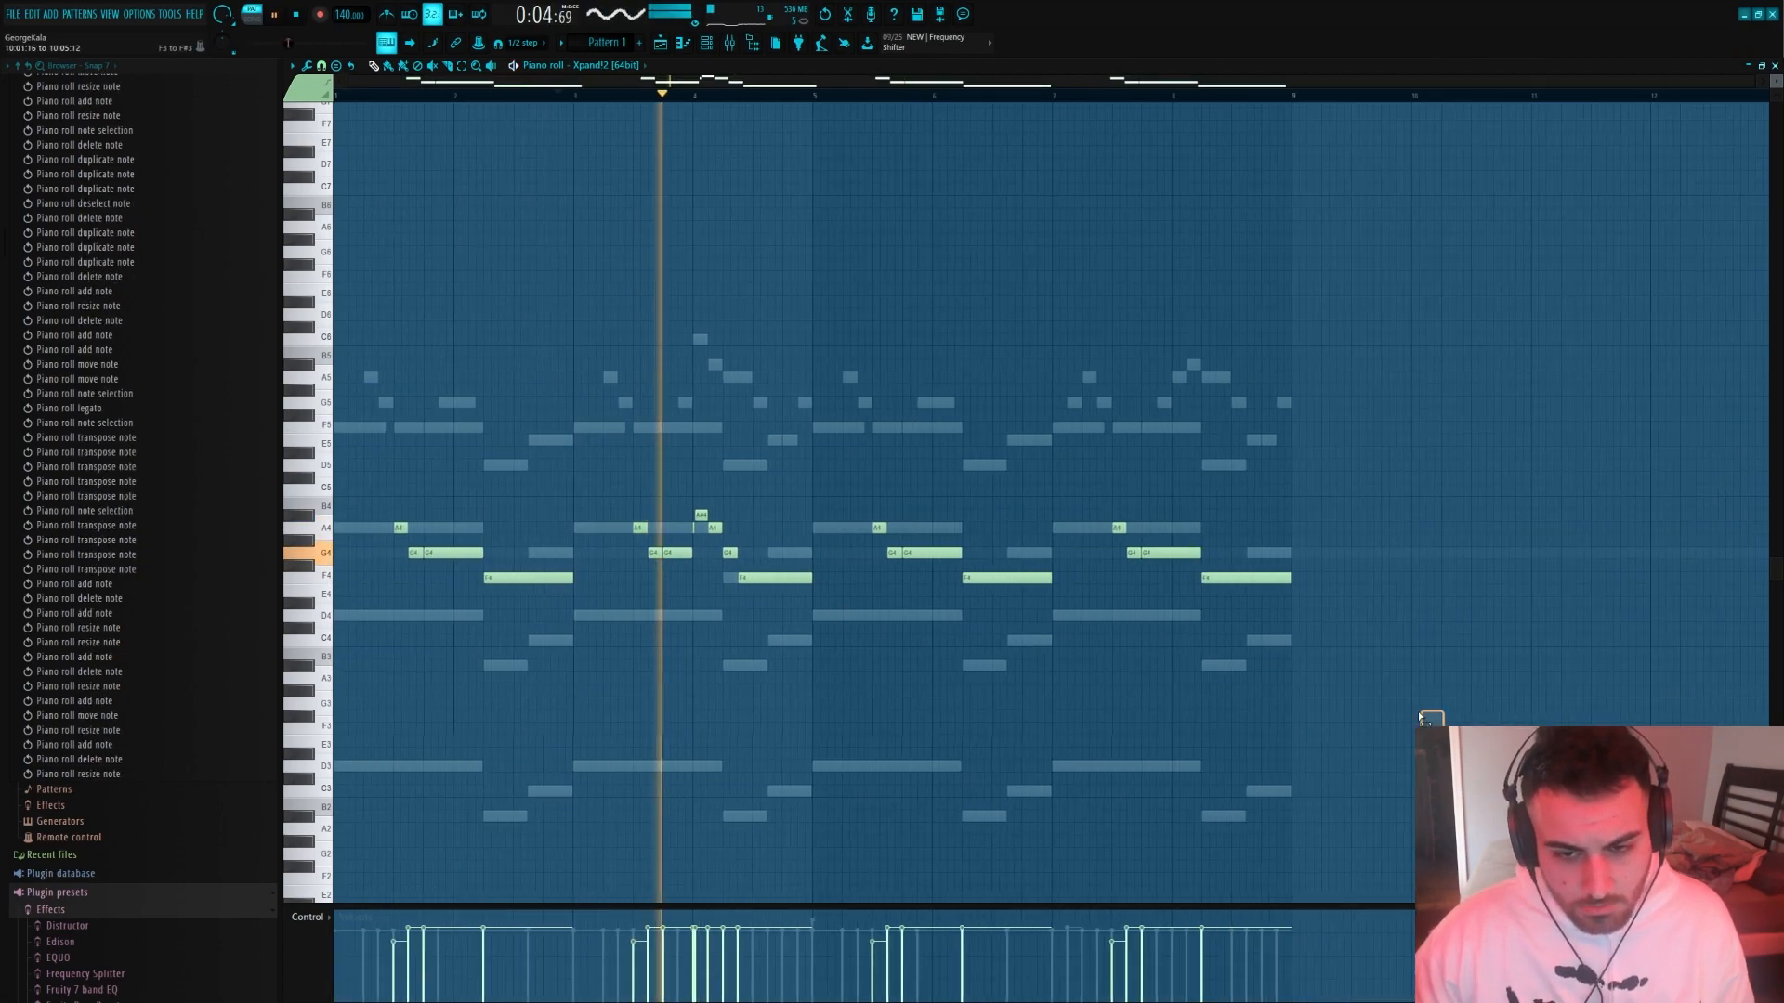
Delete the guitar notes in bars 5 to 8 and duplicate the first four bars in their place
left_click_drag(1442, 732, 890, 387)
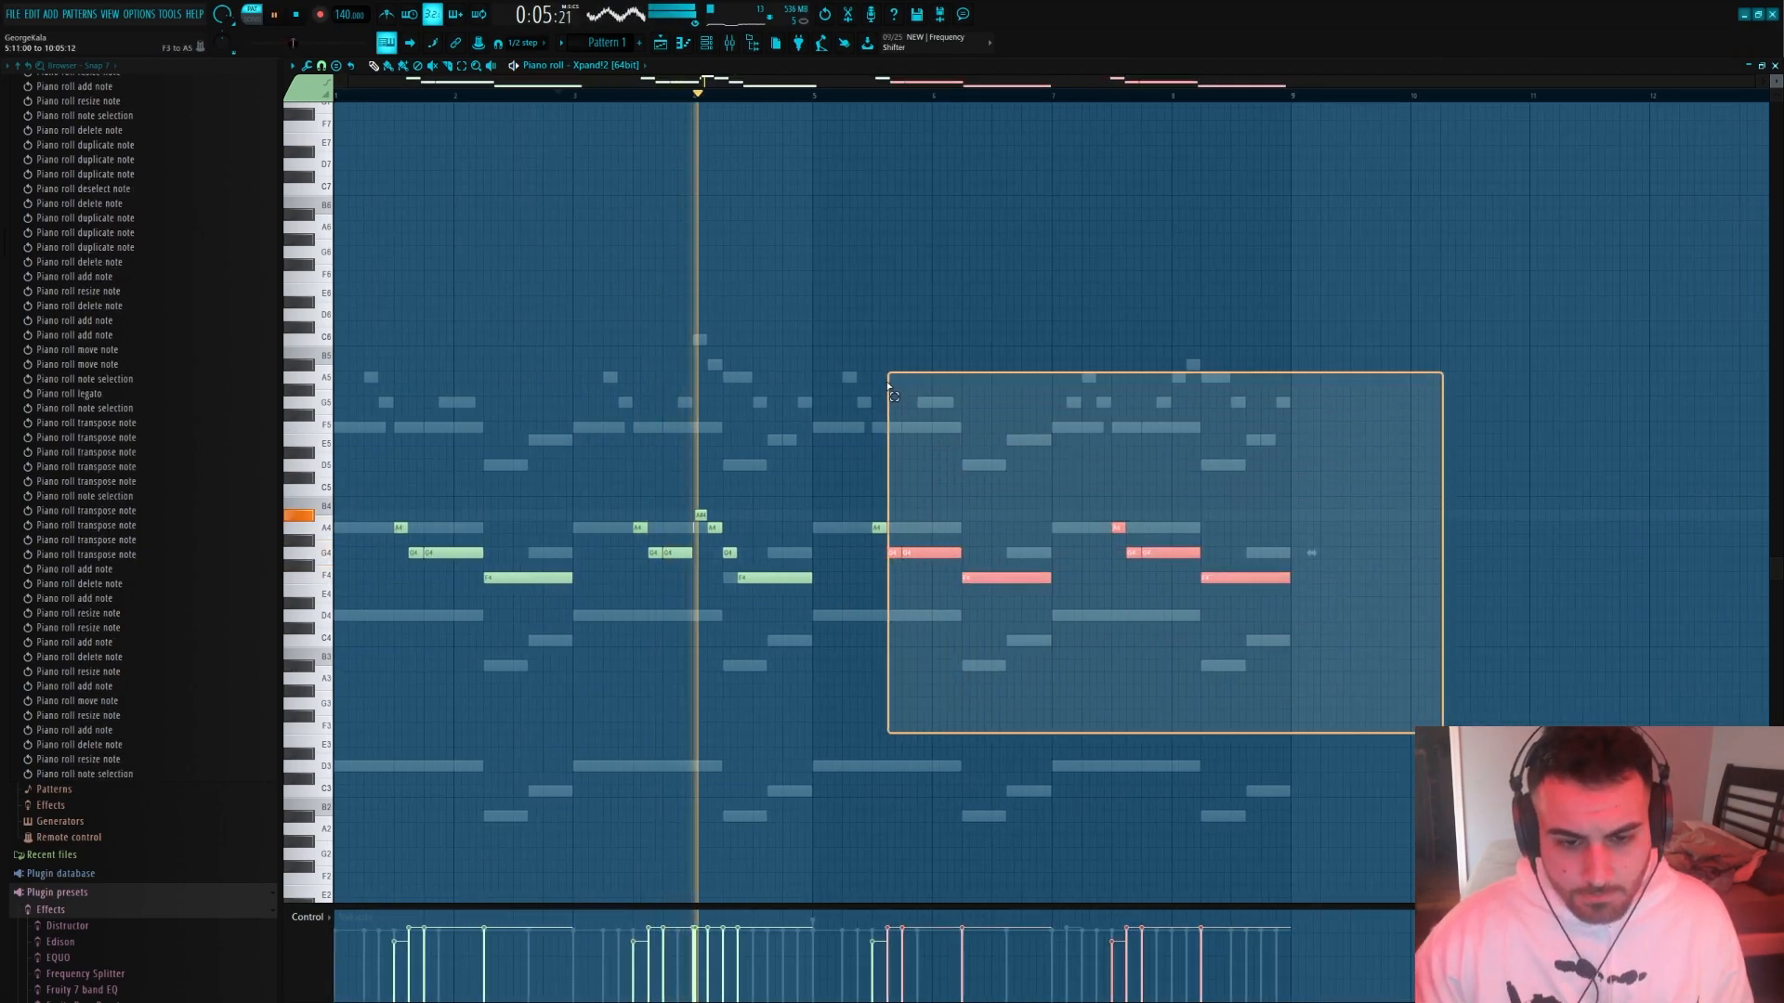
key("Delete")
left_click_drag(817, 98, 336, 98)
key("ctrl+b")
key("ctrl+d")
key("space")
key("ctrl+a")
key("ctrl+d")
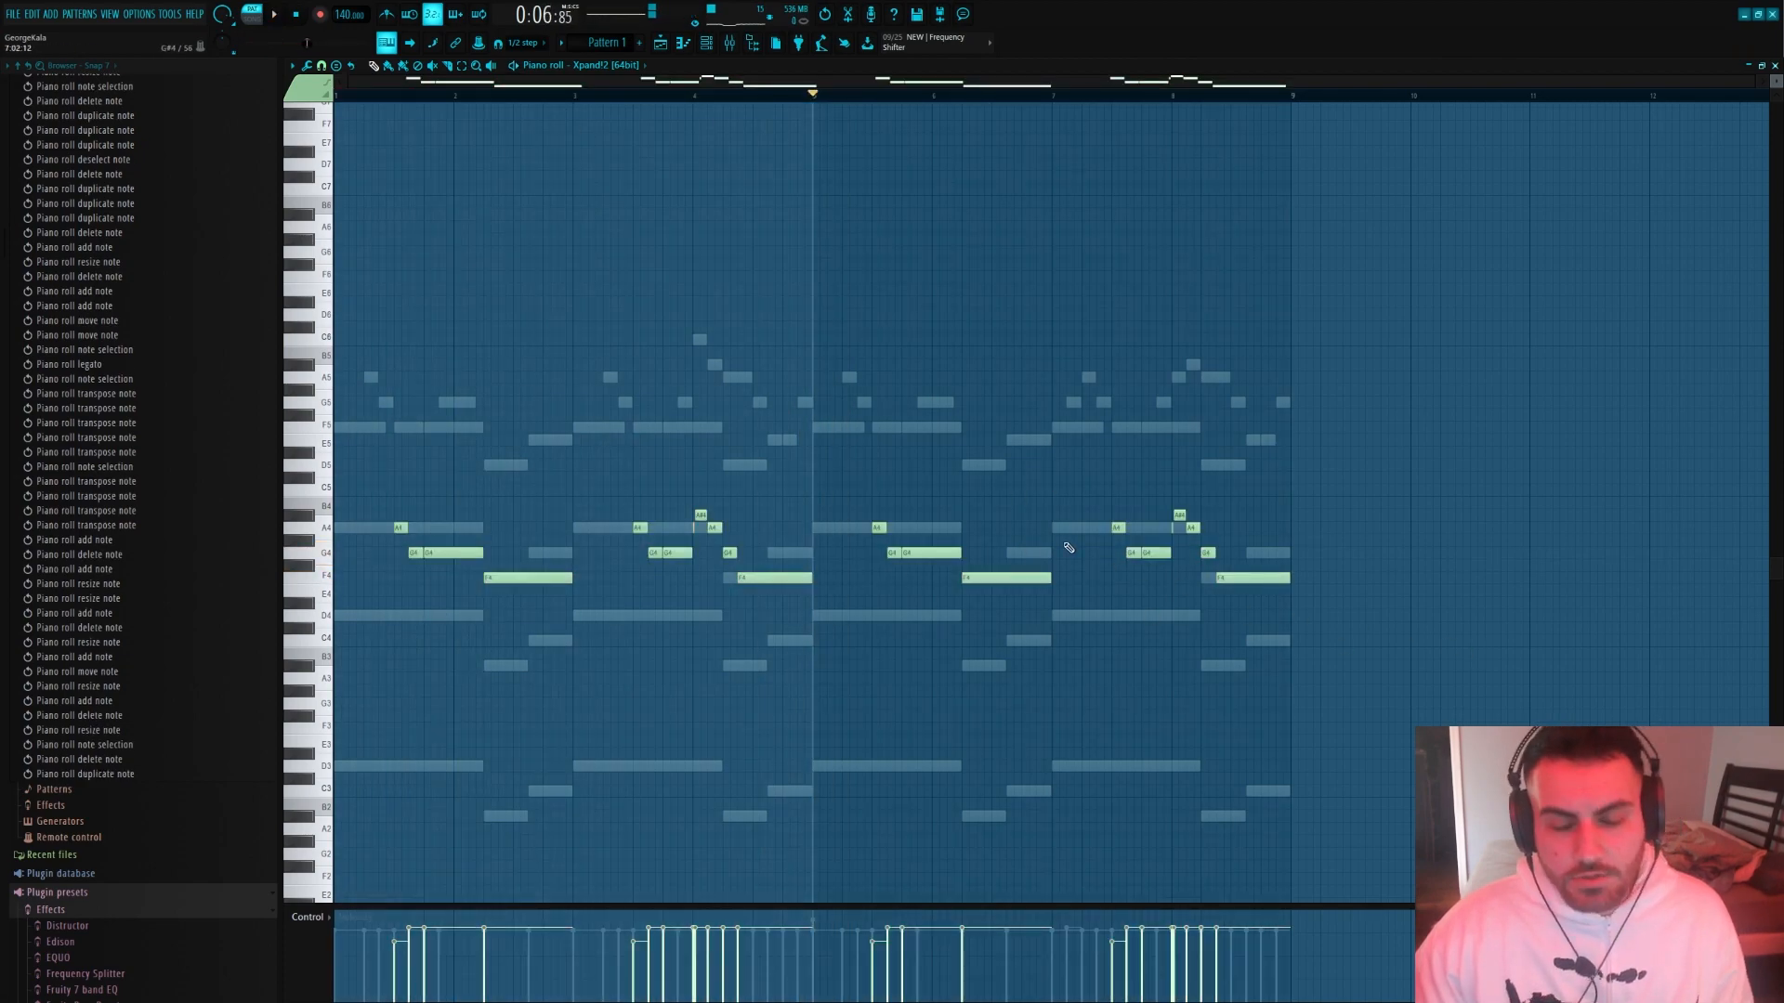
Select the guitar notes in bars 5 to 8 and transpose them up one octave
scroll(1067, 548, "up", 3)
left_click_drag(757, 498, 1492, 721)
scroll(876, 621, "down", 3)
key("ctrl+Up")
key("ctrl+d")
key("space")
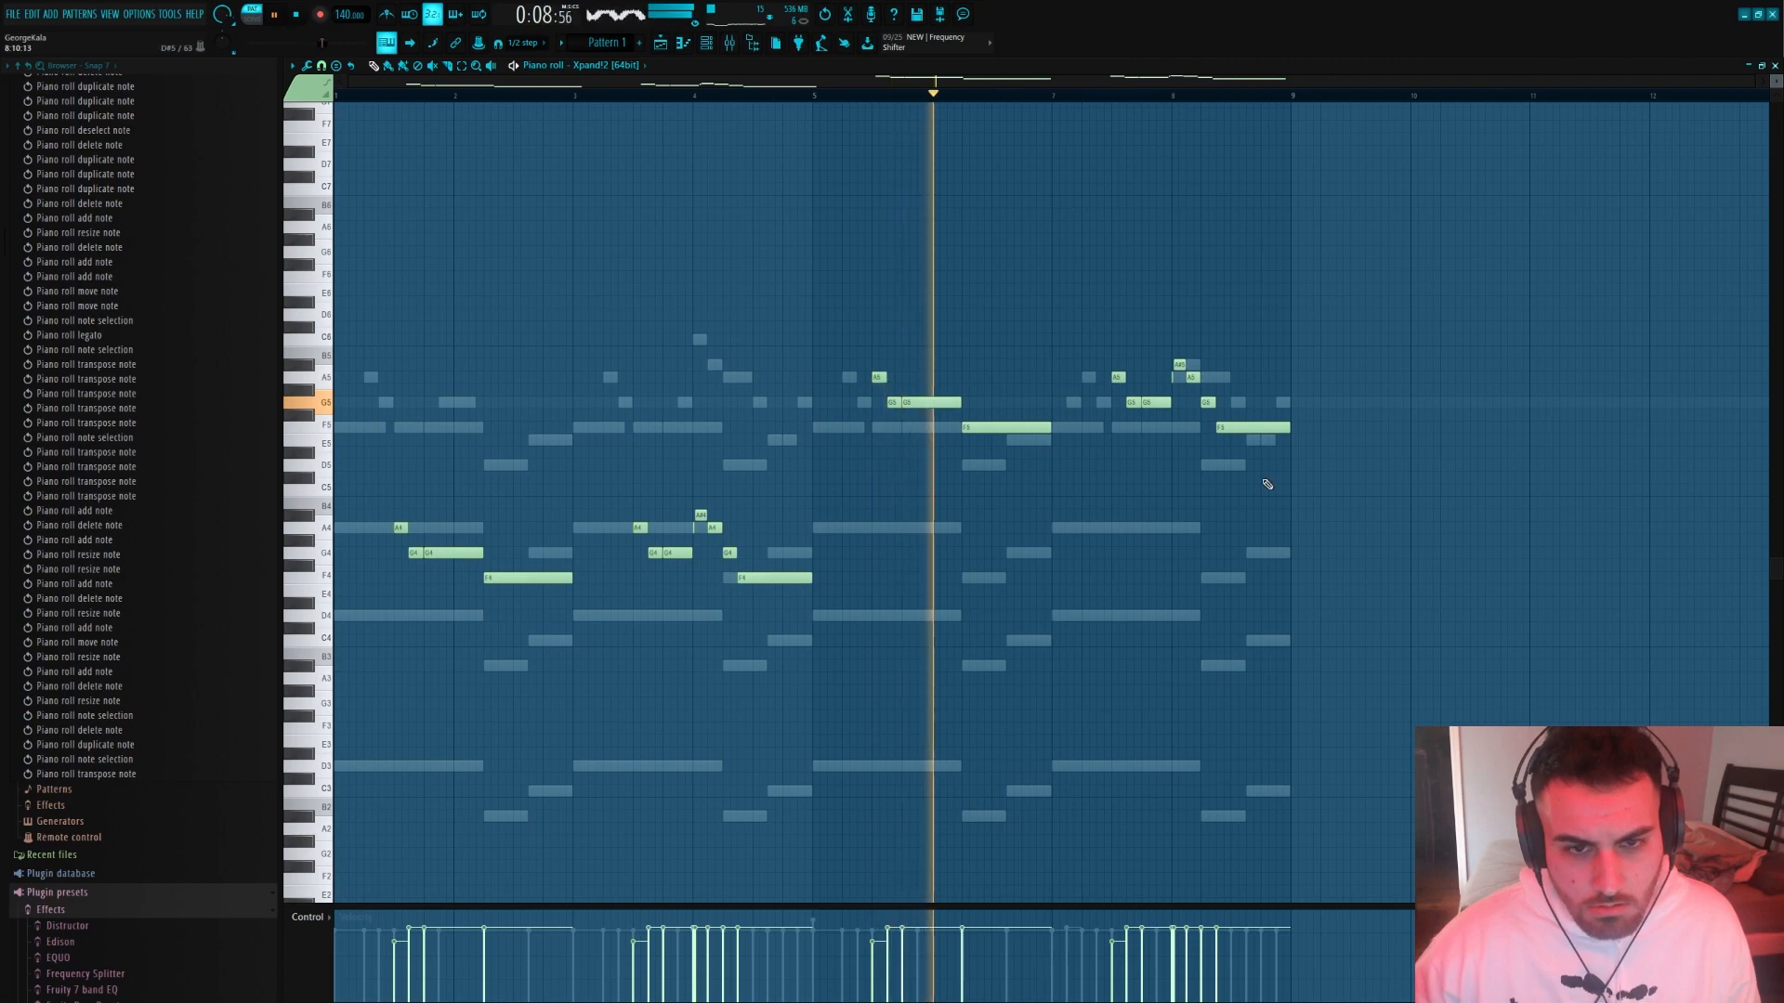
Vary the raised guitar line with short F5 and G5 lead-in notes in bar 7 and a shortened F5 followed by G5 and F5 in bar 8
scroll(1007, 549, "up", 3)
left_click(827, 377)
left_click(866, 415)
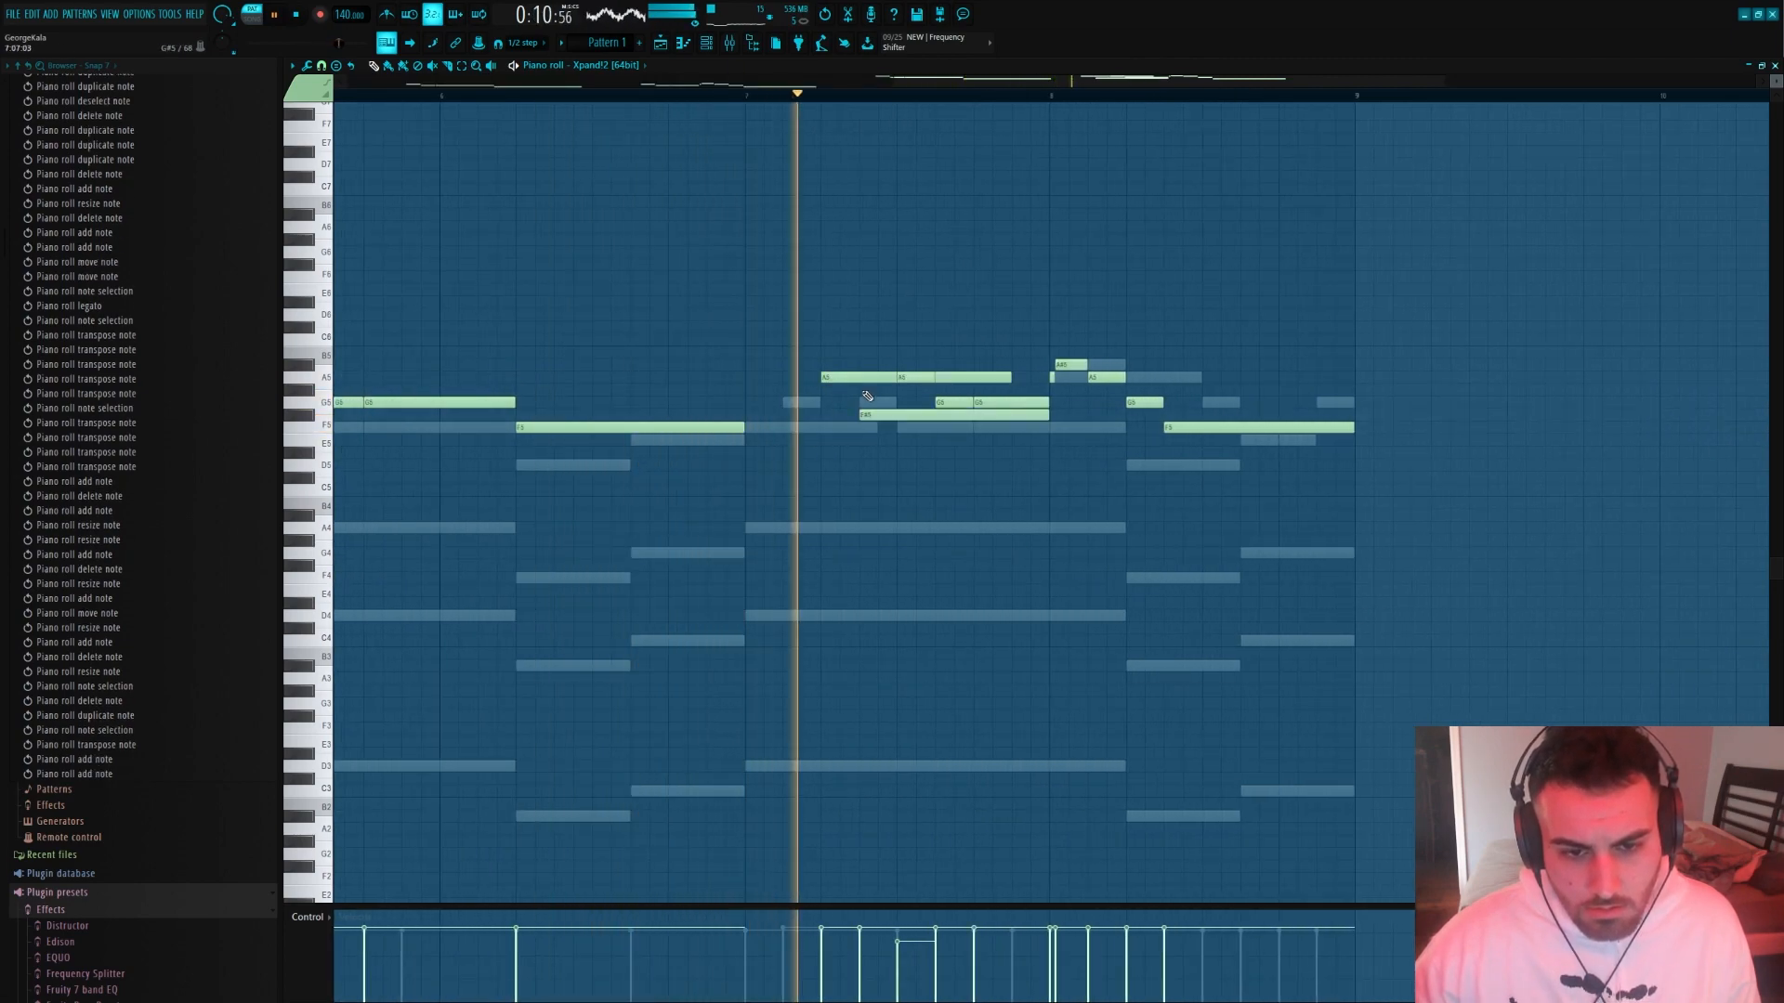
left_click_drag(869, 415, 869, 403)
left_click_drag(854, 362, 858, 382)
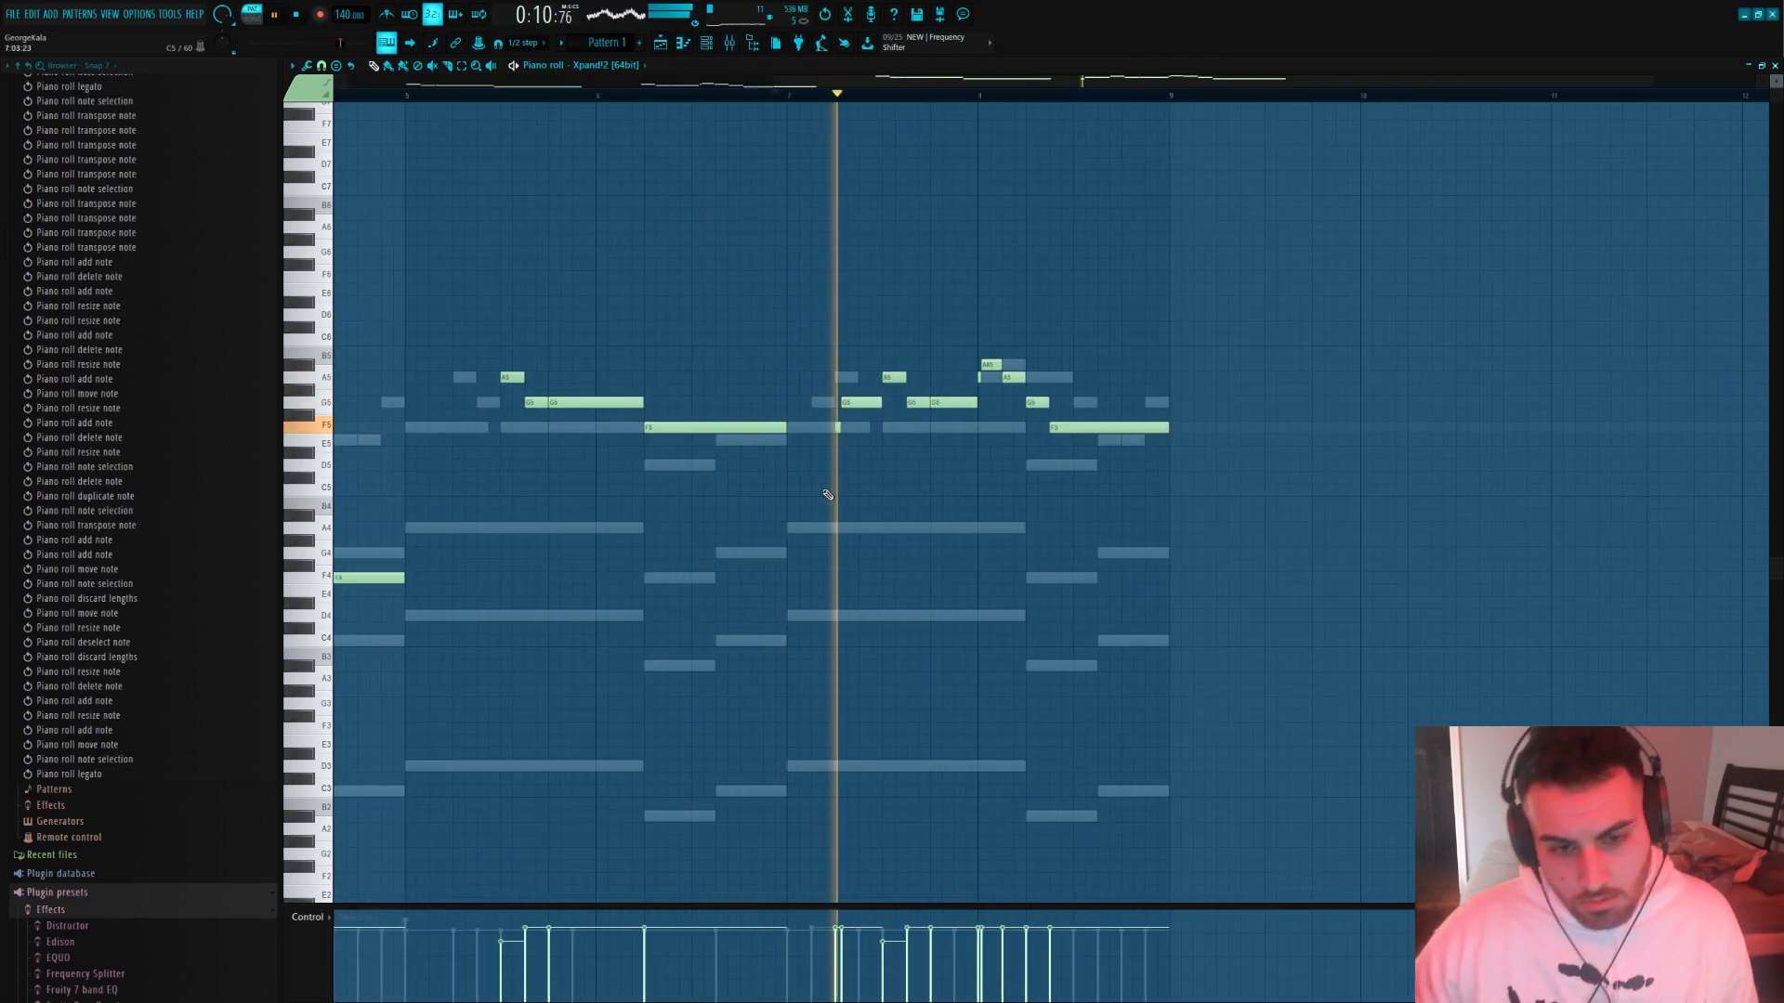
key("space")
left_click_drag(1167, 427, 1123, 429)
left_click(1105, 403)
key("space")
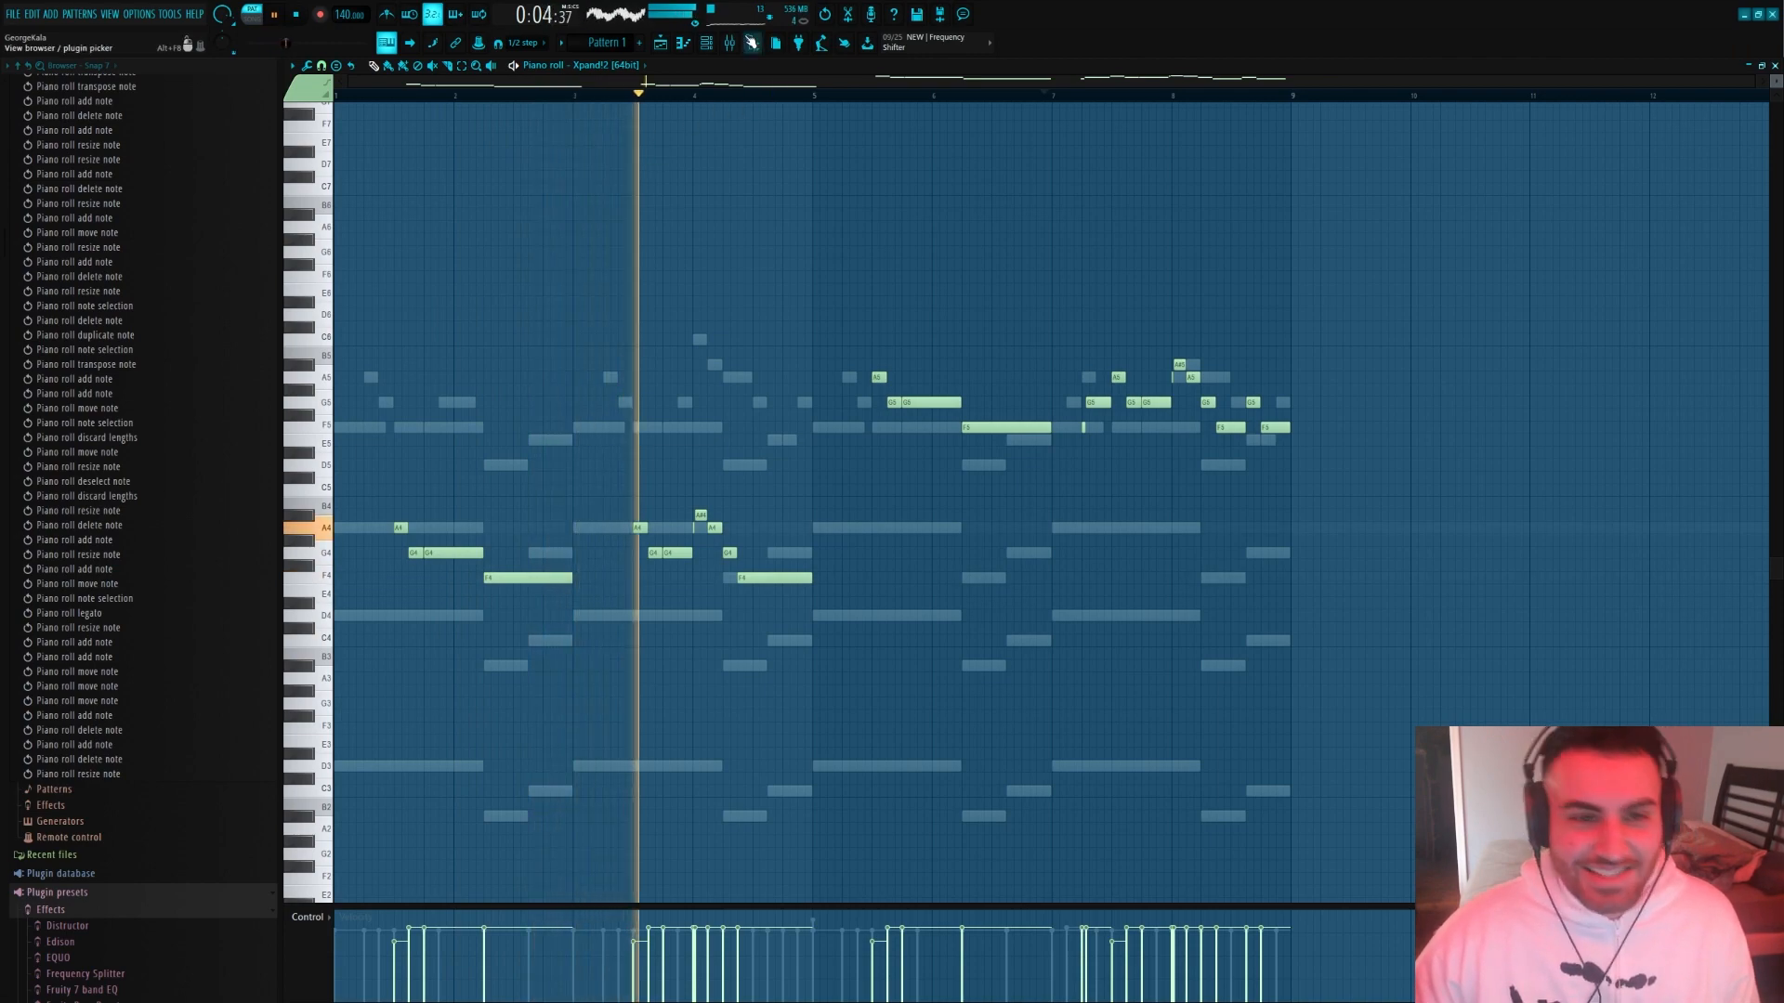
scroll(669, 464, "up", 3)
scroll(715, 557, "up", 2)
left_click_drag(667, 573, 744, 568)
scroll(747, 561, "down", 2)
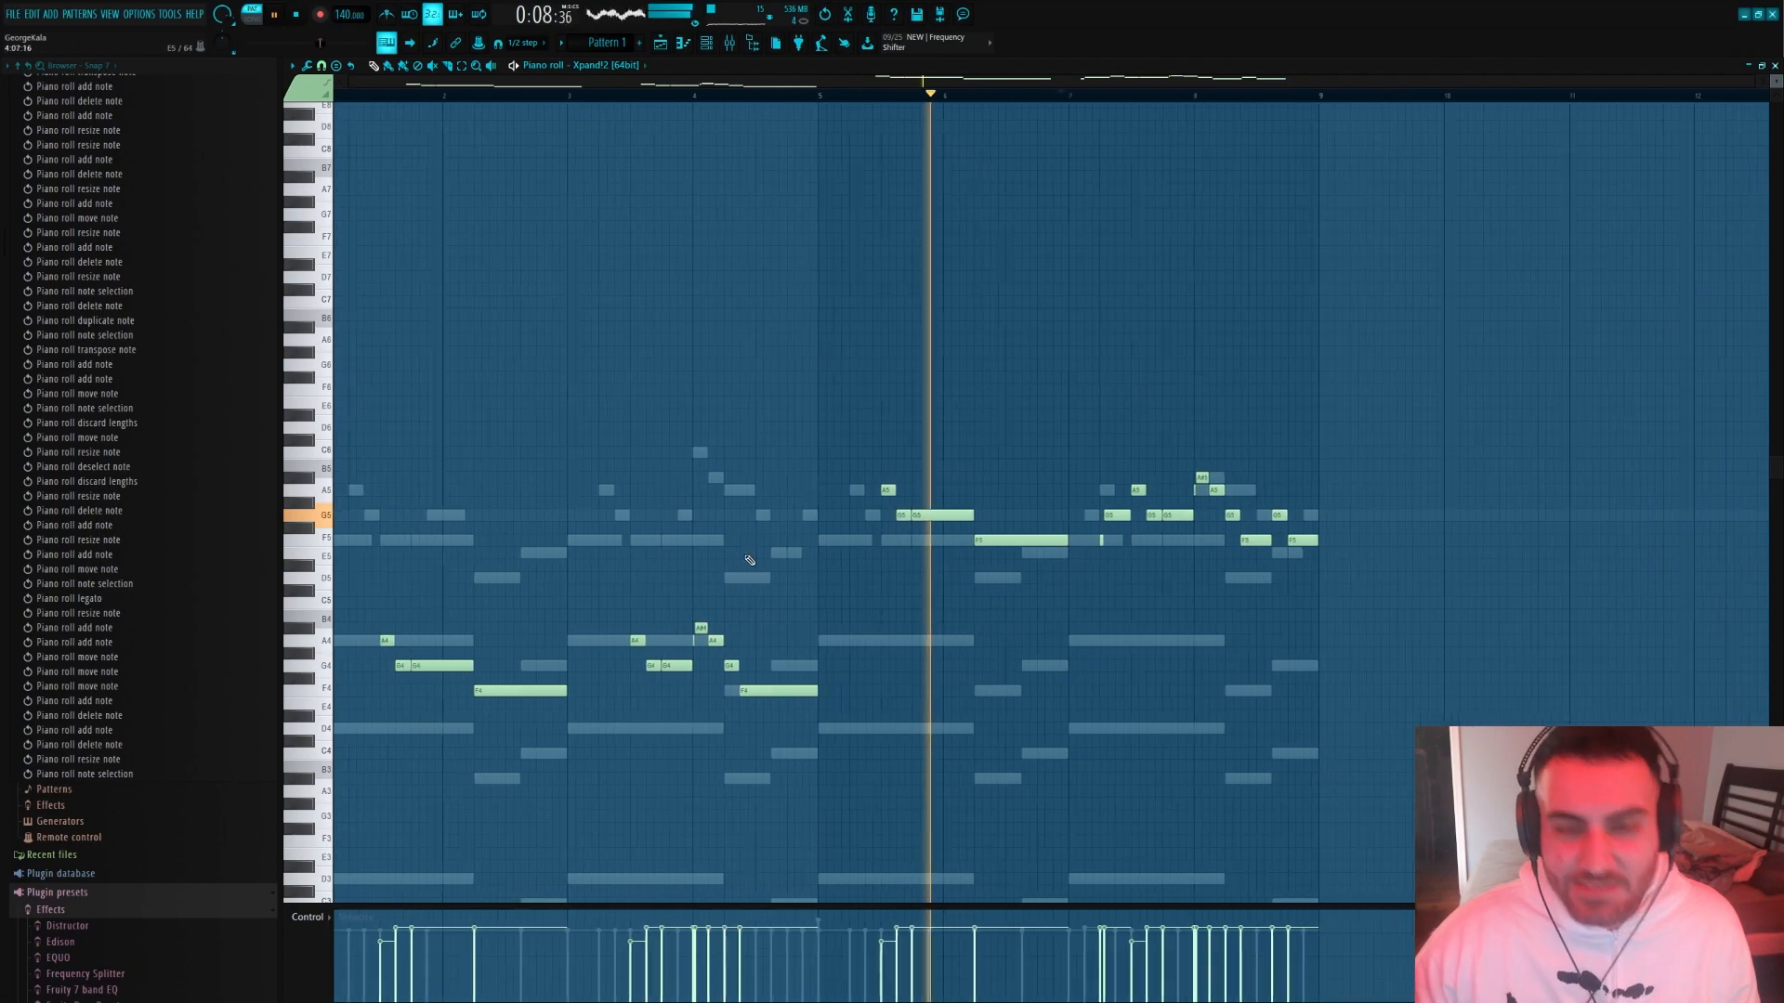
Route the Xpand!2 guitar to mixer insert 5 and lower the guitar and Nexus faders
left_click(706, 42)
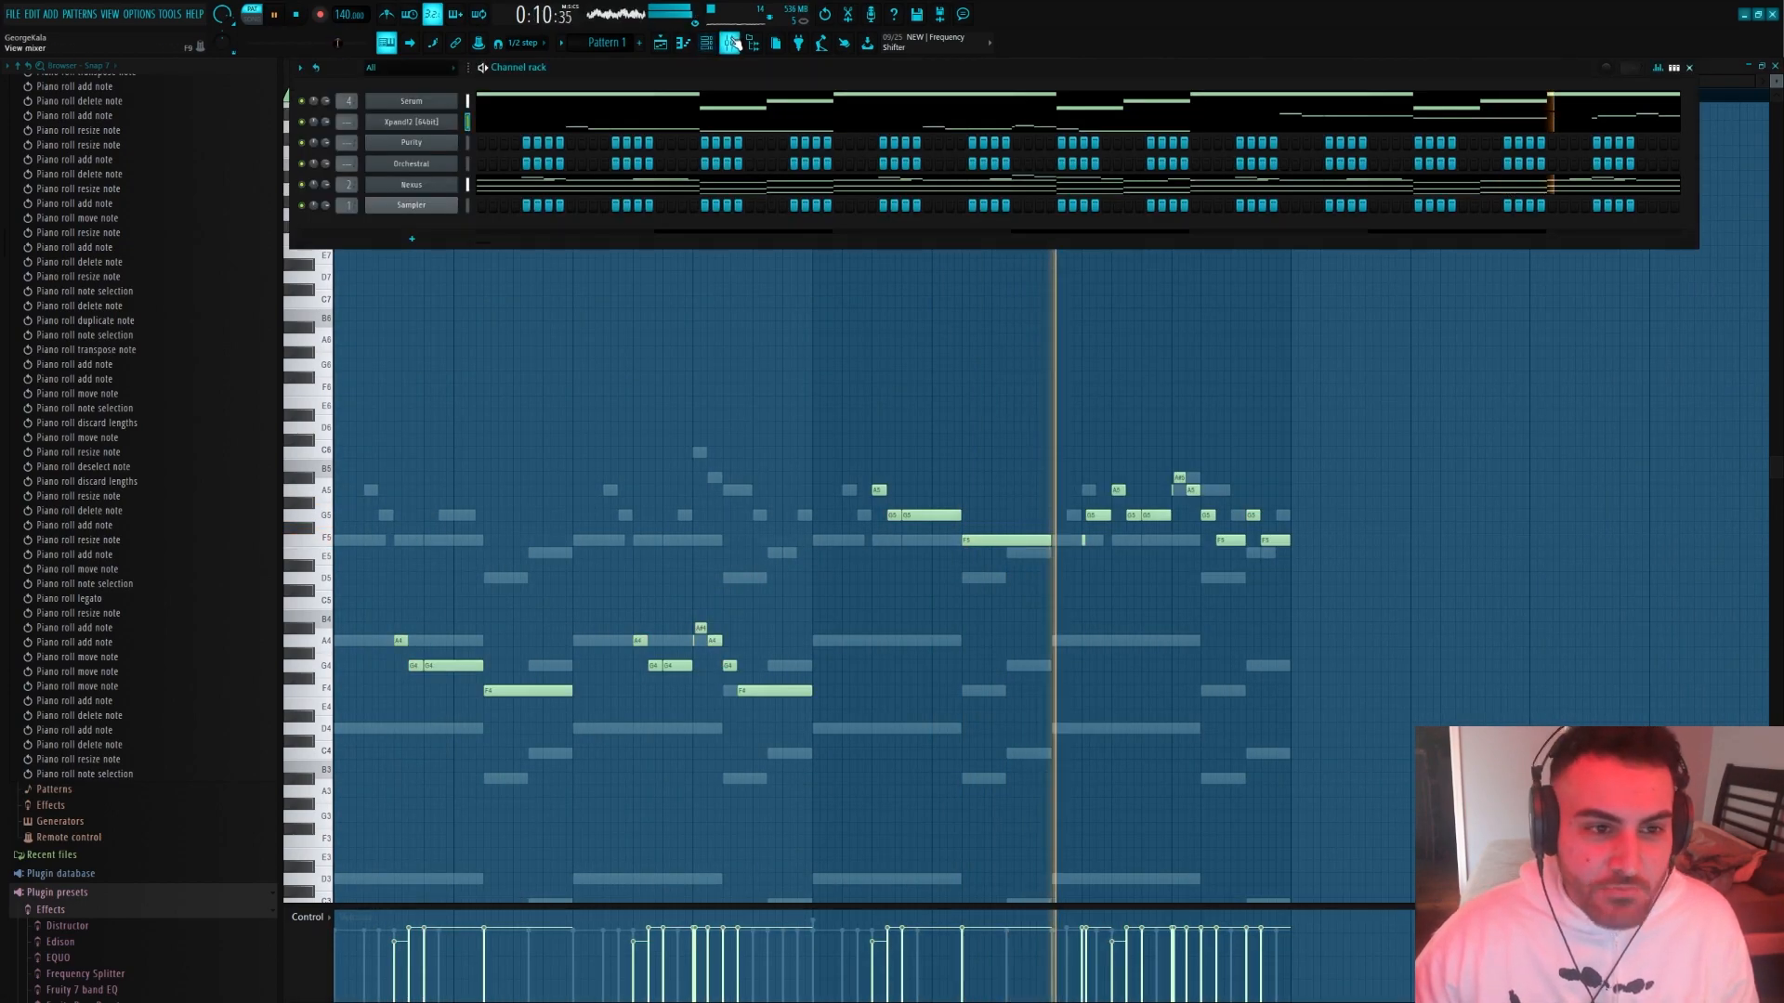
left_click(730, 42)
left_click(706, 42)
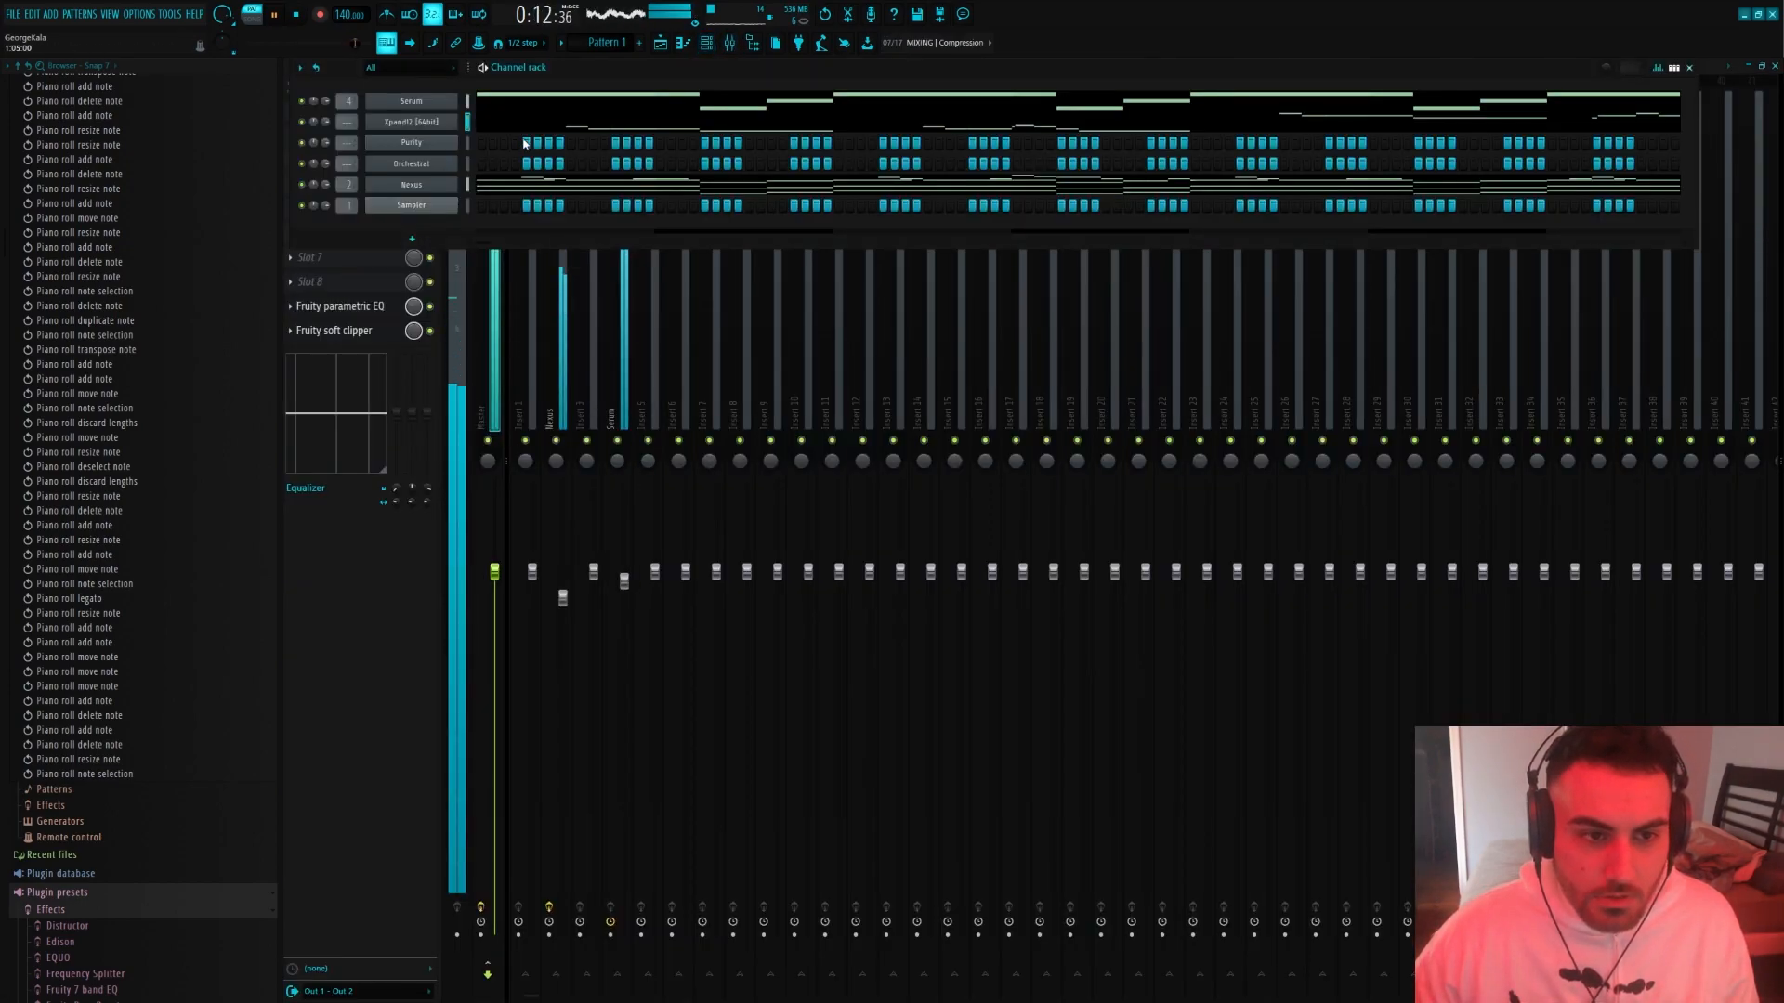
left_click(533, 187)
scroll(1077, 502, "up", 2)
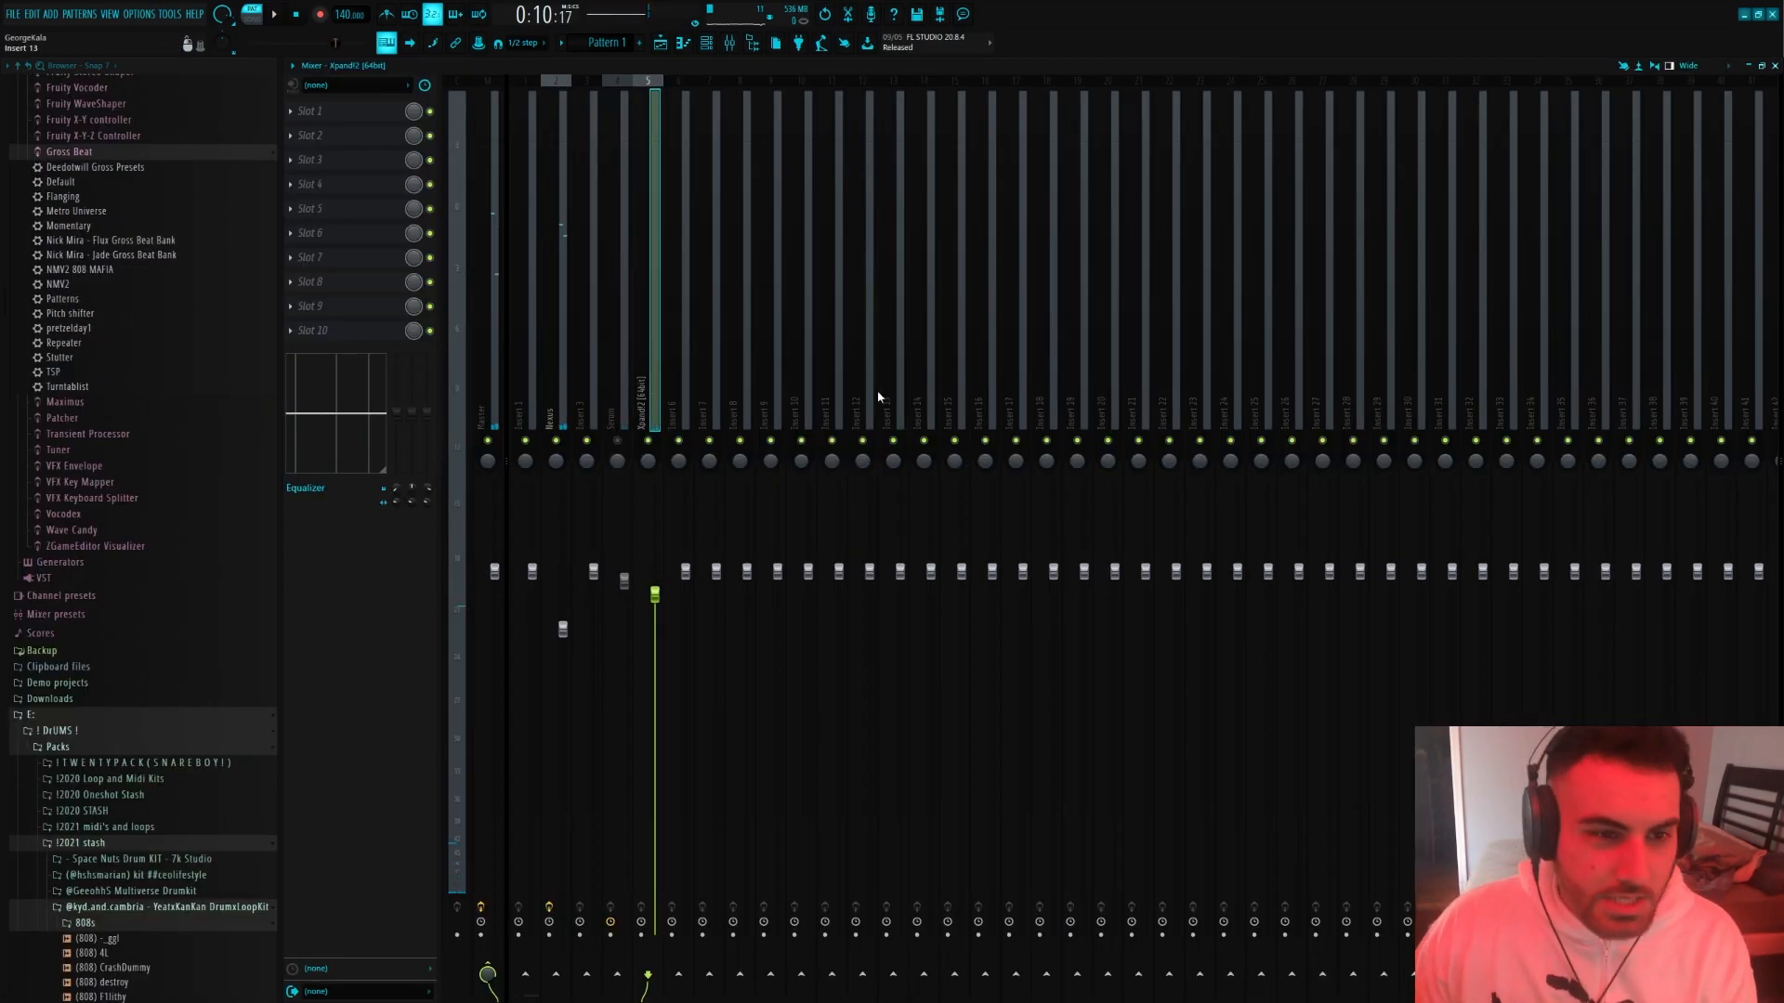
Load Fruity Stereo Shaper on the guitar's insert with the Stereoize preset and place it in the last effect slot
left_click(319, 110)
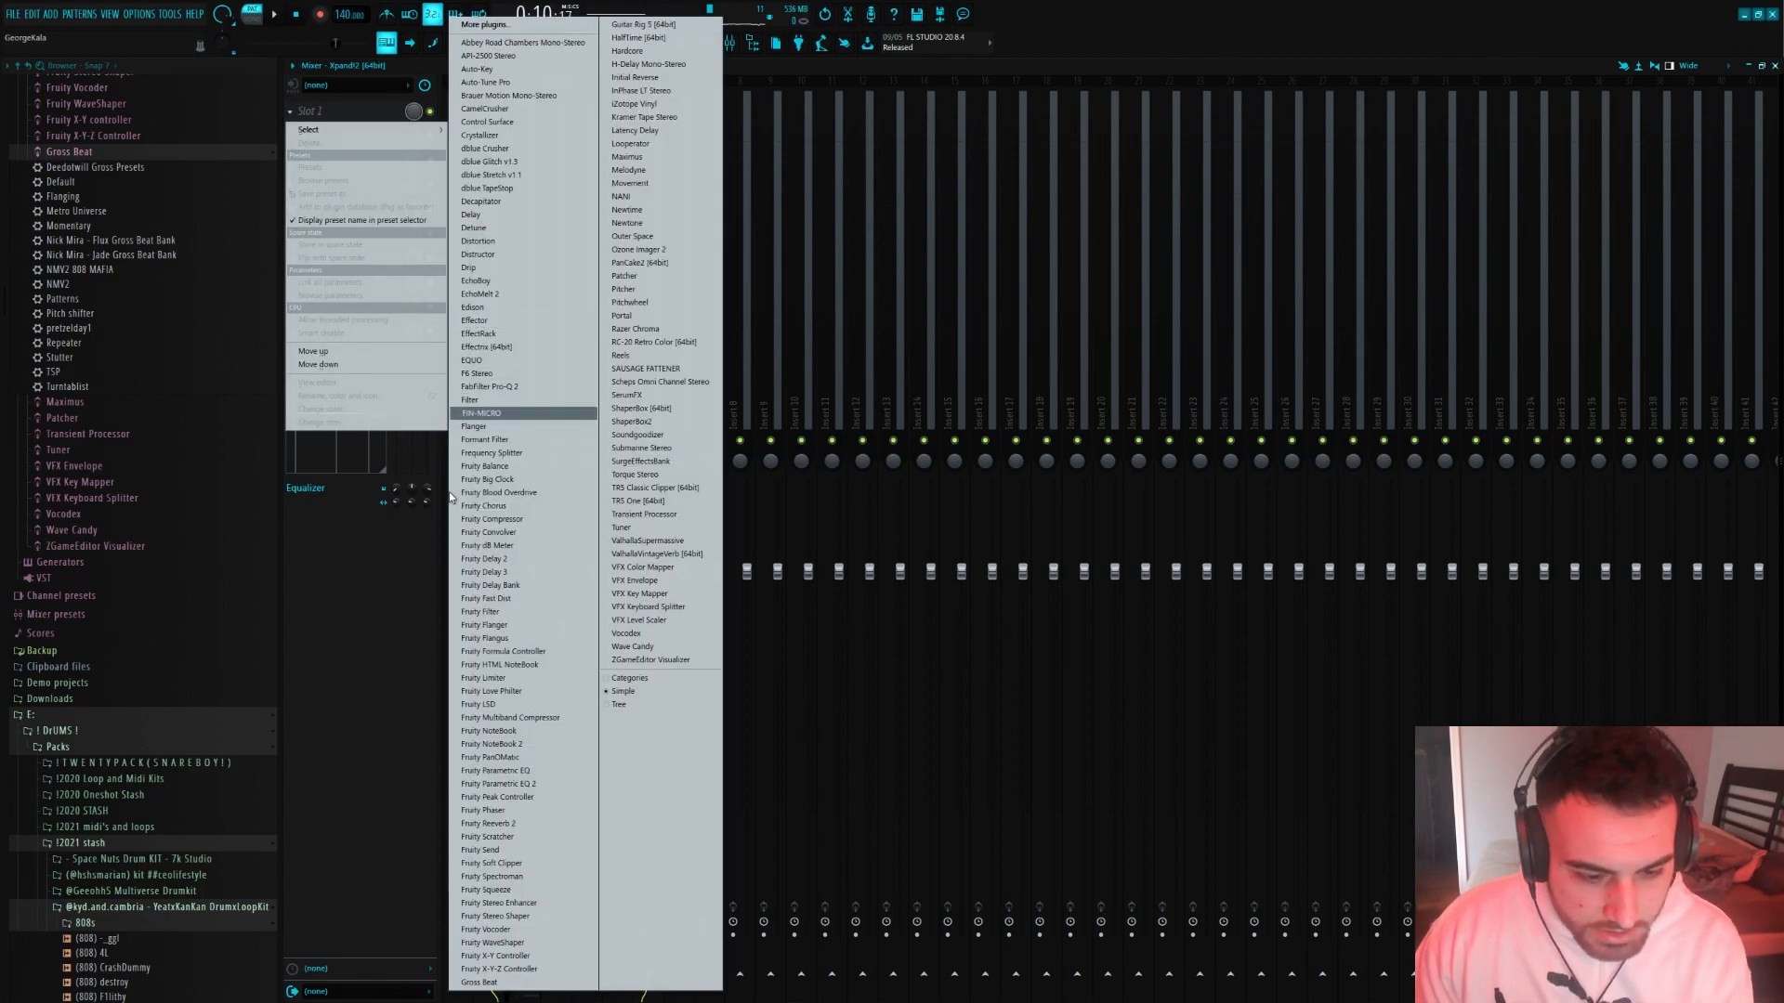
left_click(482, 917)
left_click(468, 211)
left_click(455, 206)
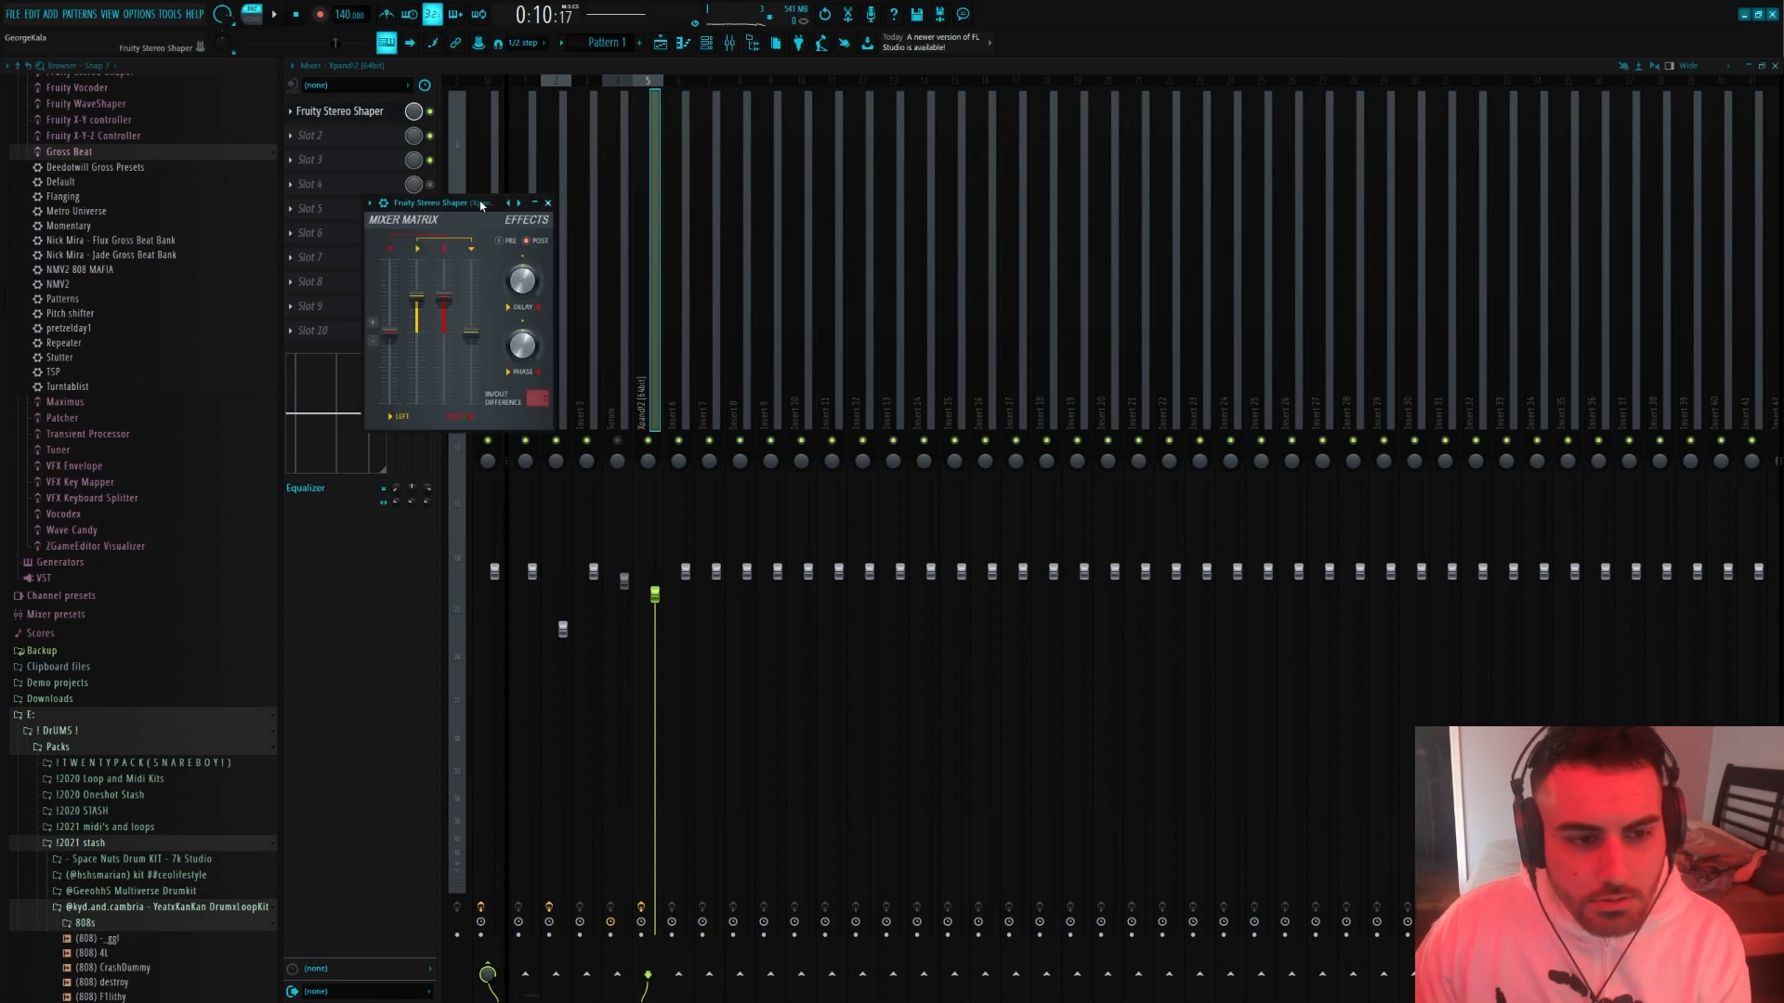
left_click_drag(455, 206, 706, 206)
left_click(755, 204)
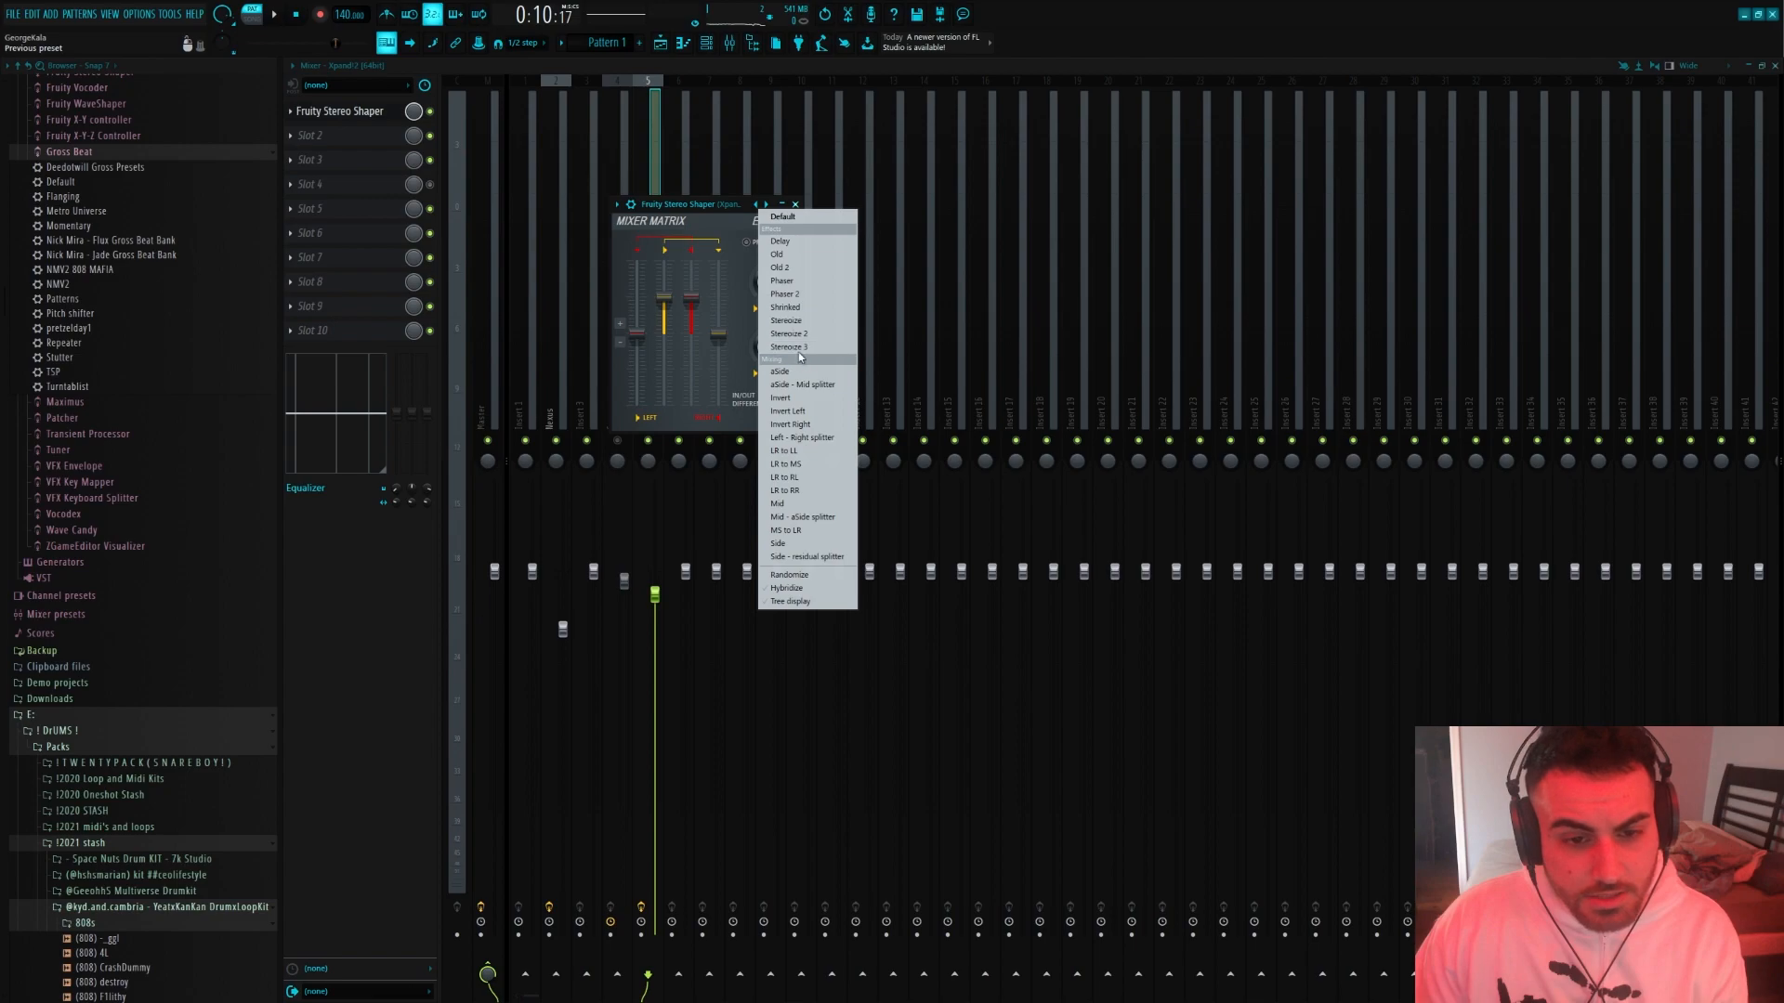
left_click(788, 323)
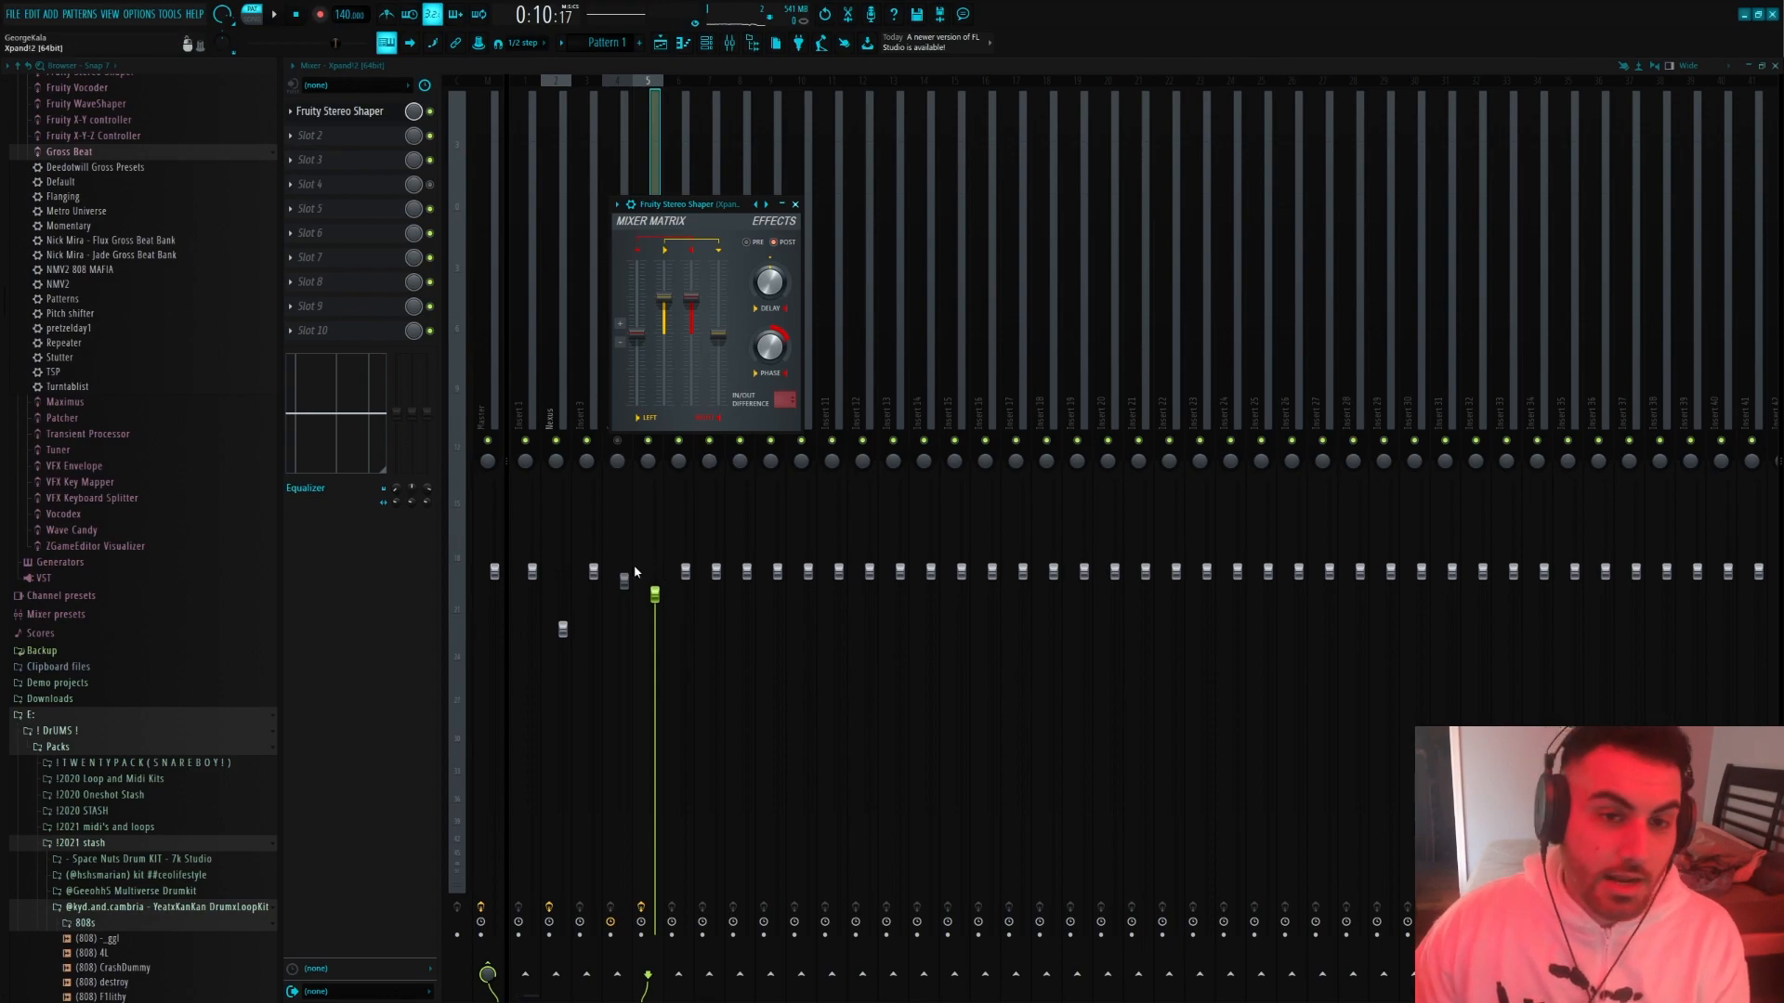
left_click(641, 182)
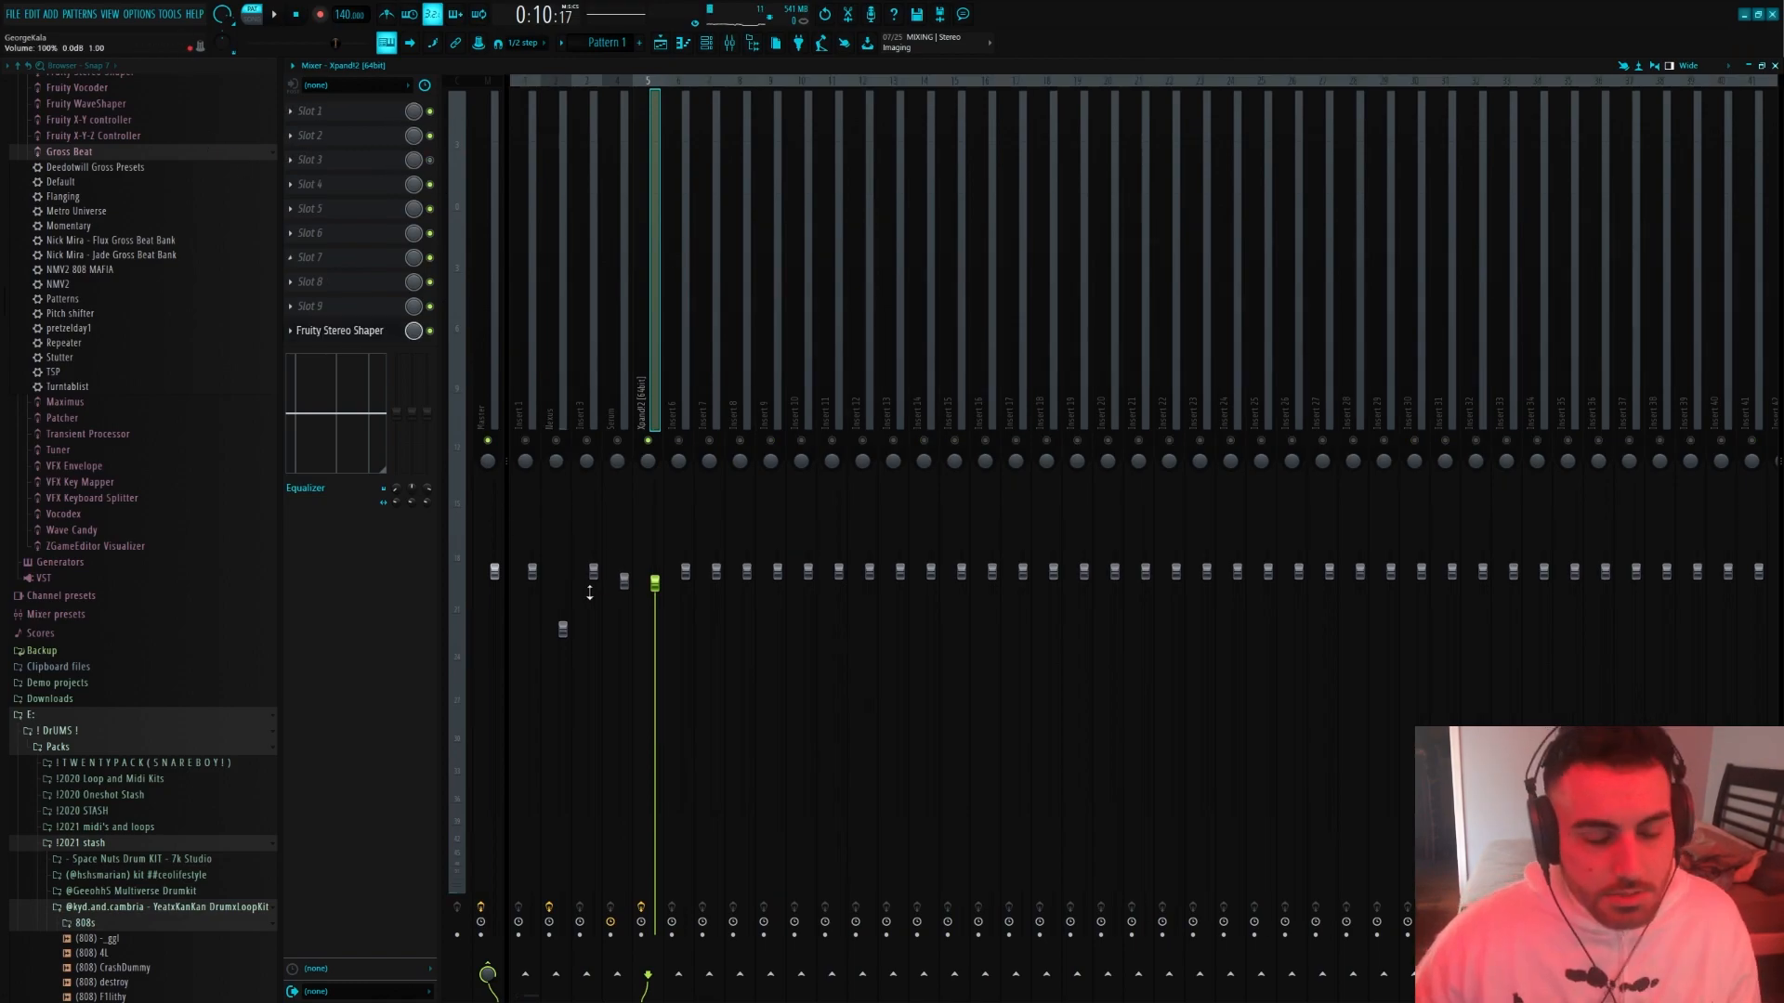
Add Fruity Delay 2 to the guitar's first effect slot with 33% input volume and set its delay time, auditioning it during playback
left_click(307, 119)
left_click(521, 558)
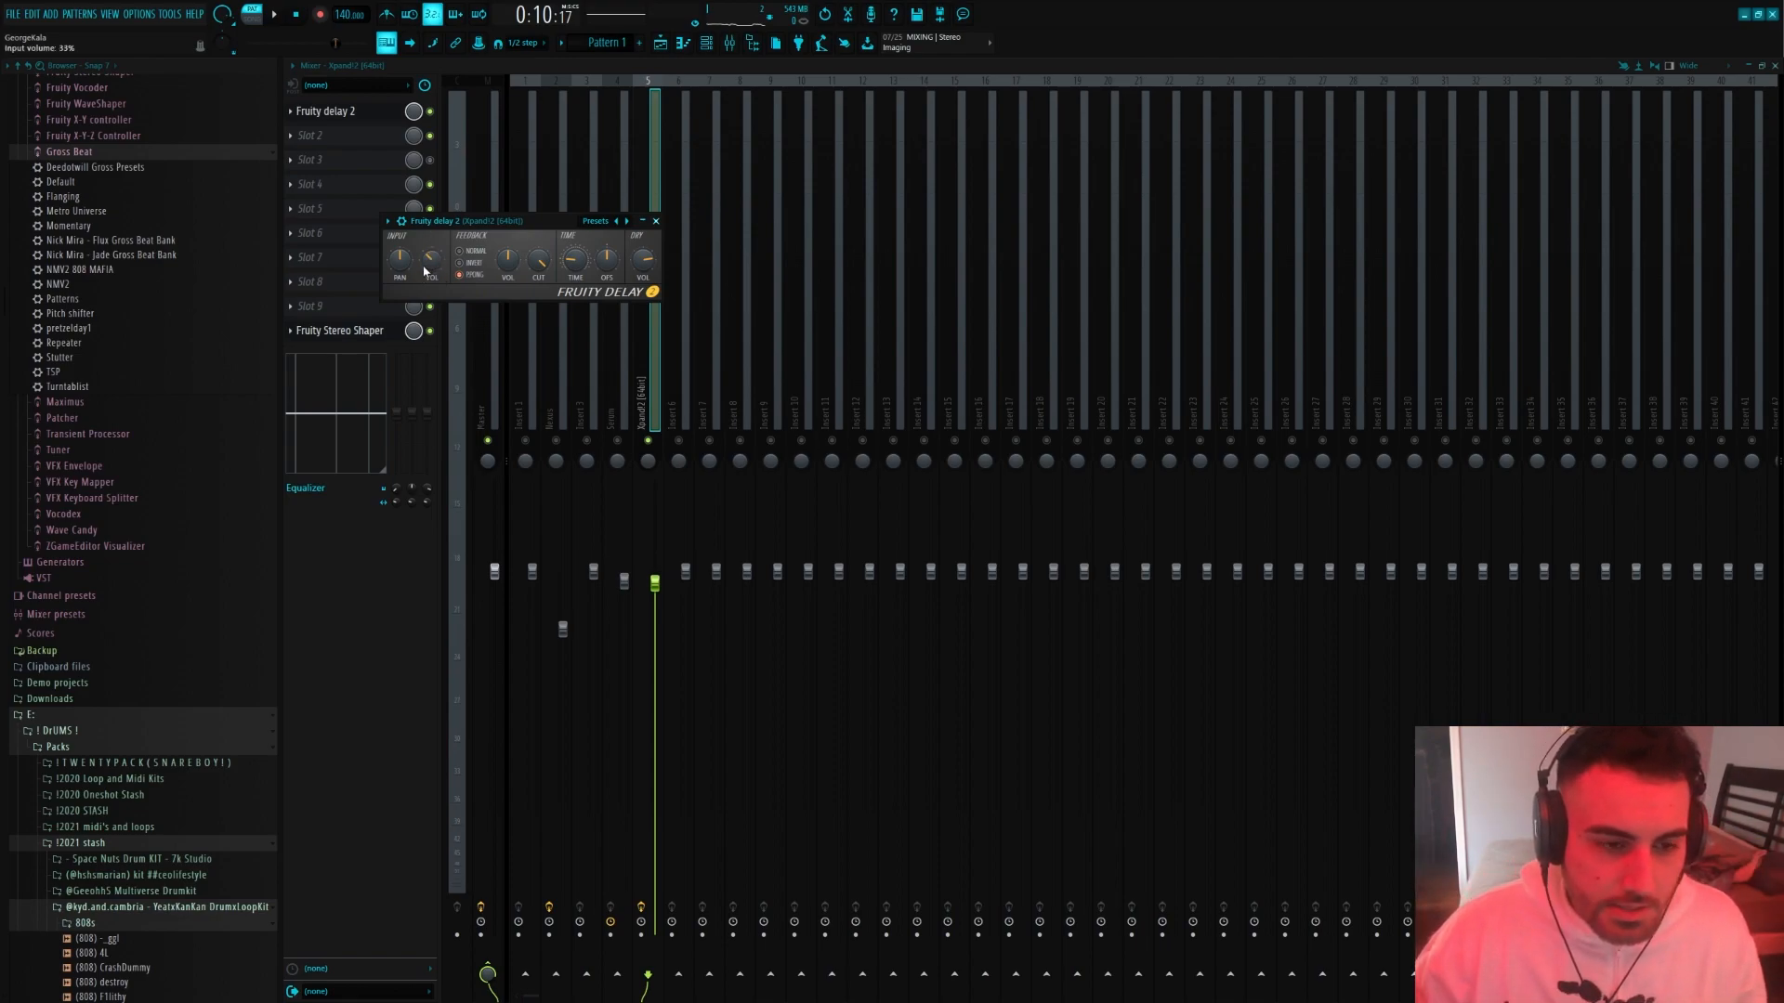
right_click(578, 277)
mouse_move(609, 296)
left_click(717, 299)
left_click(656, 221)
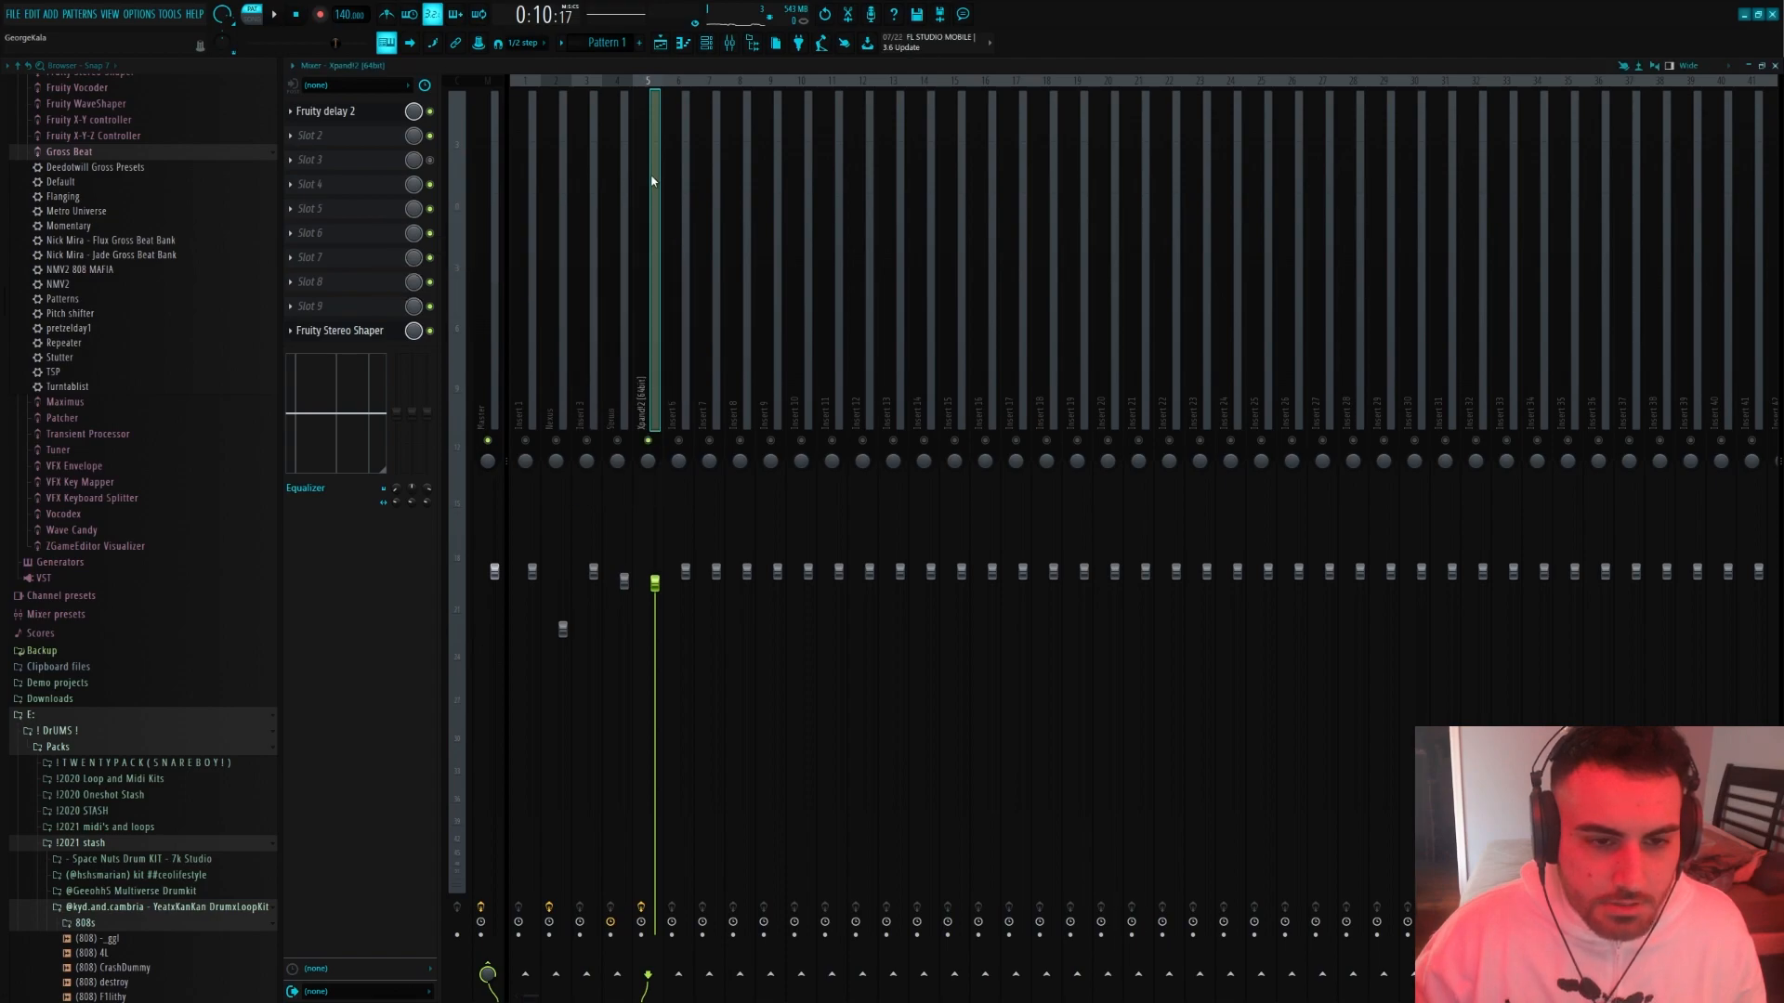
left_click(330, 111)
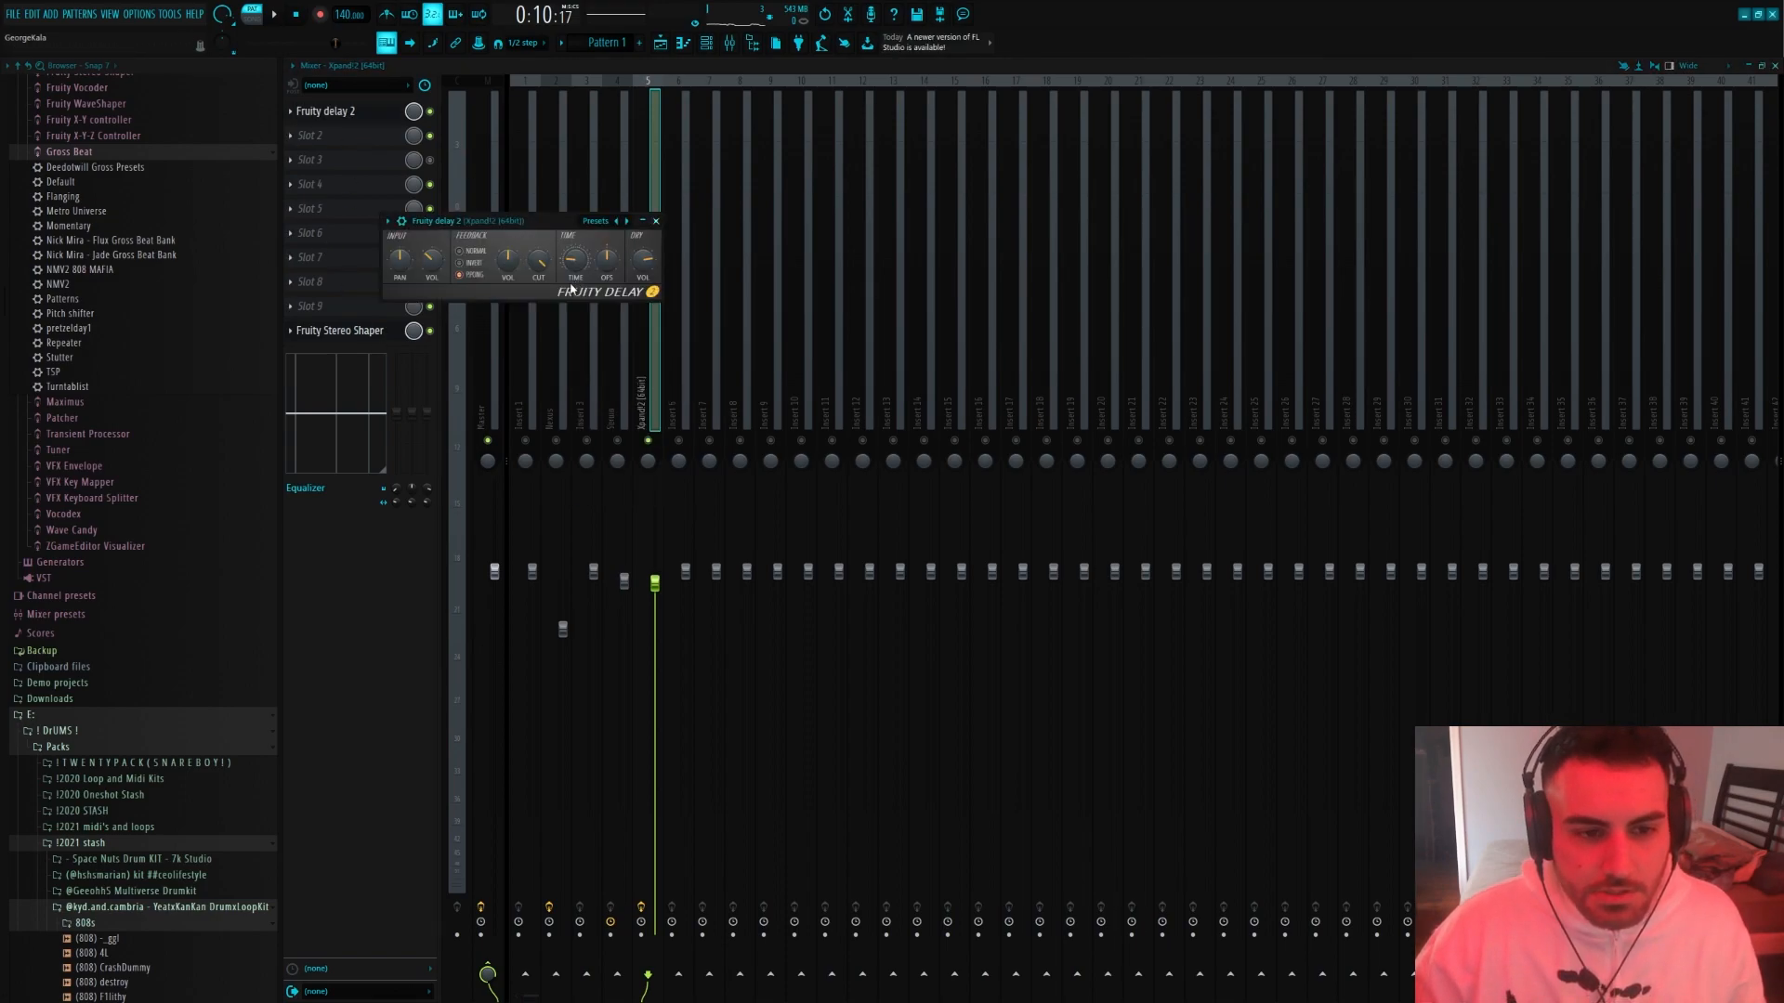
key("space")
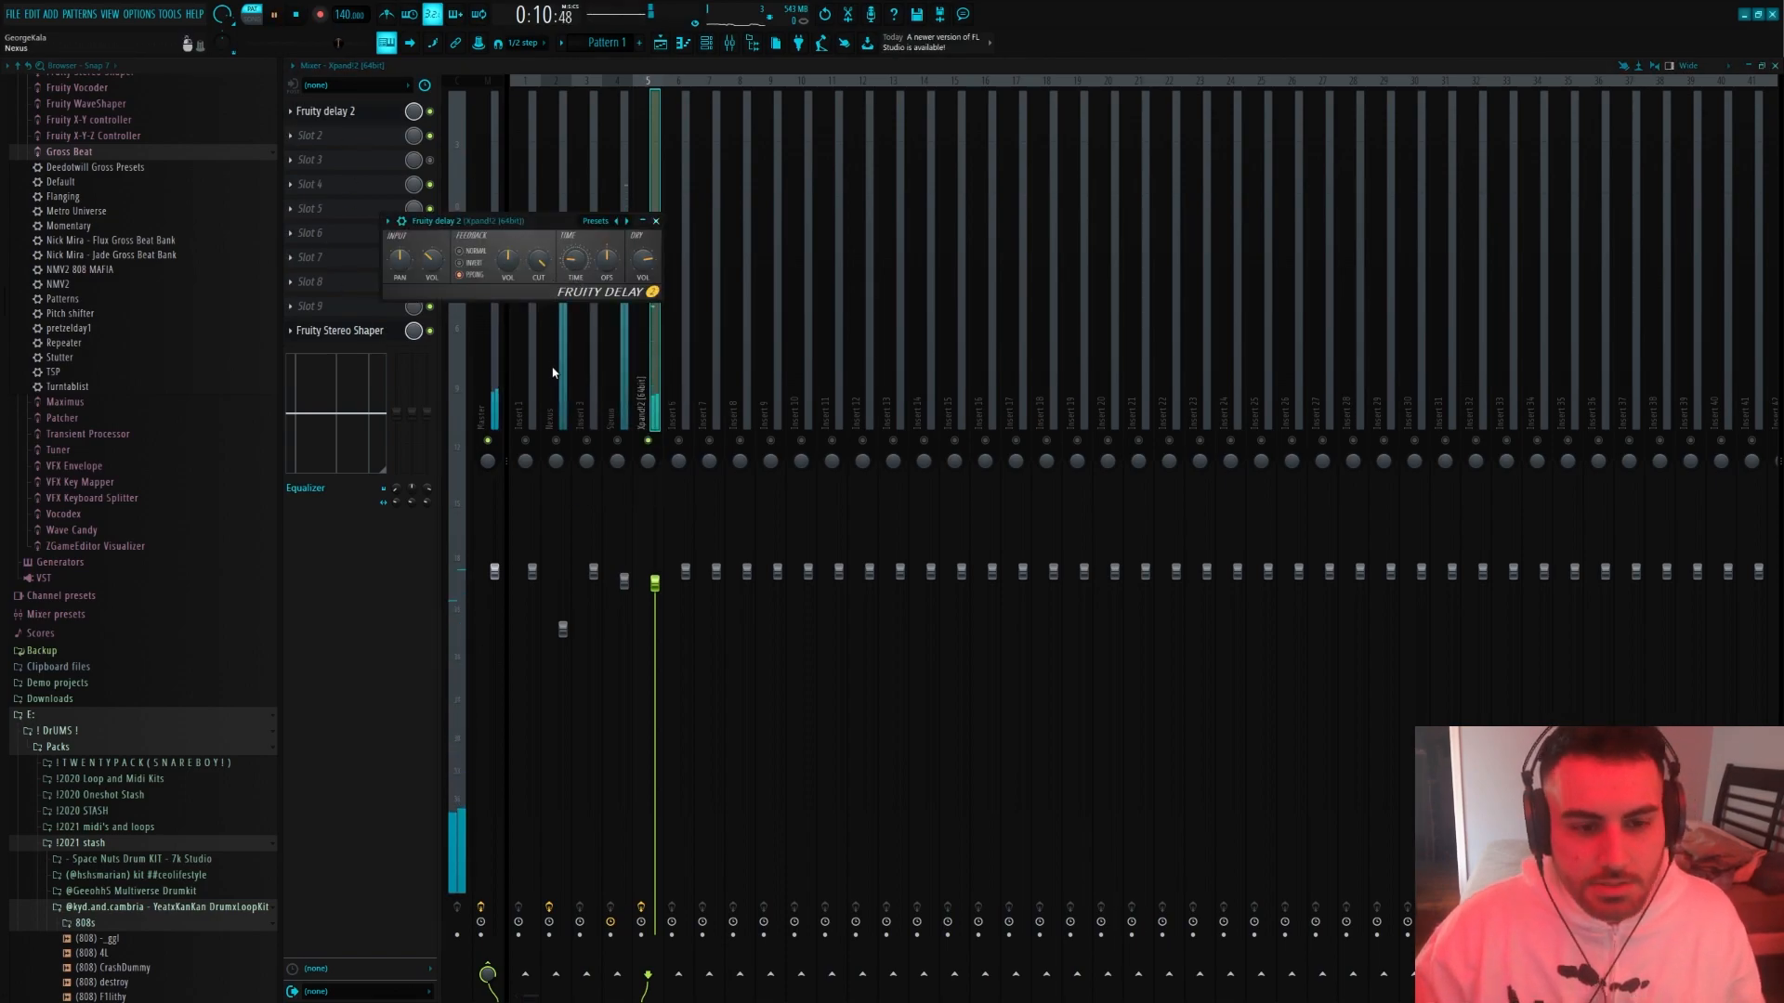
right_click(574, 268)
left_click(656, 221)
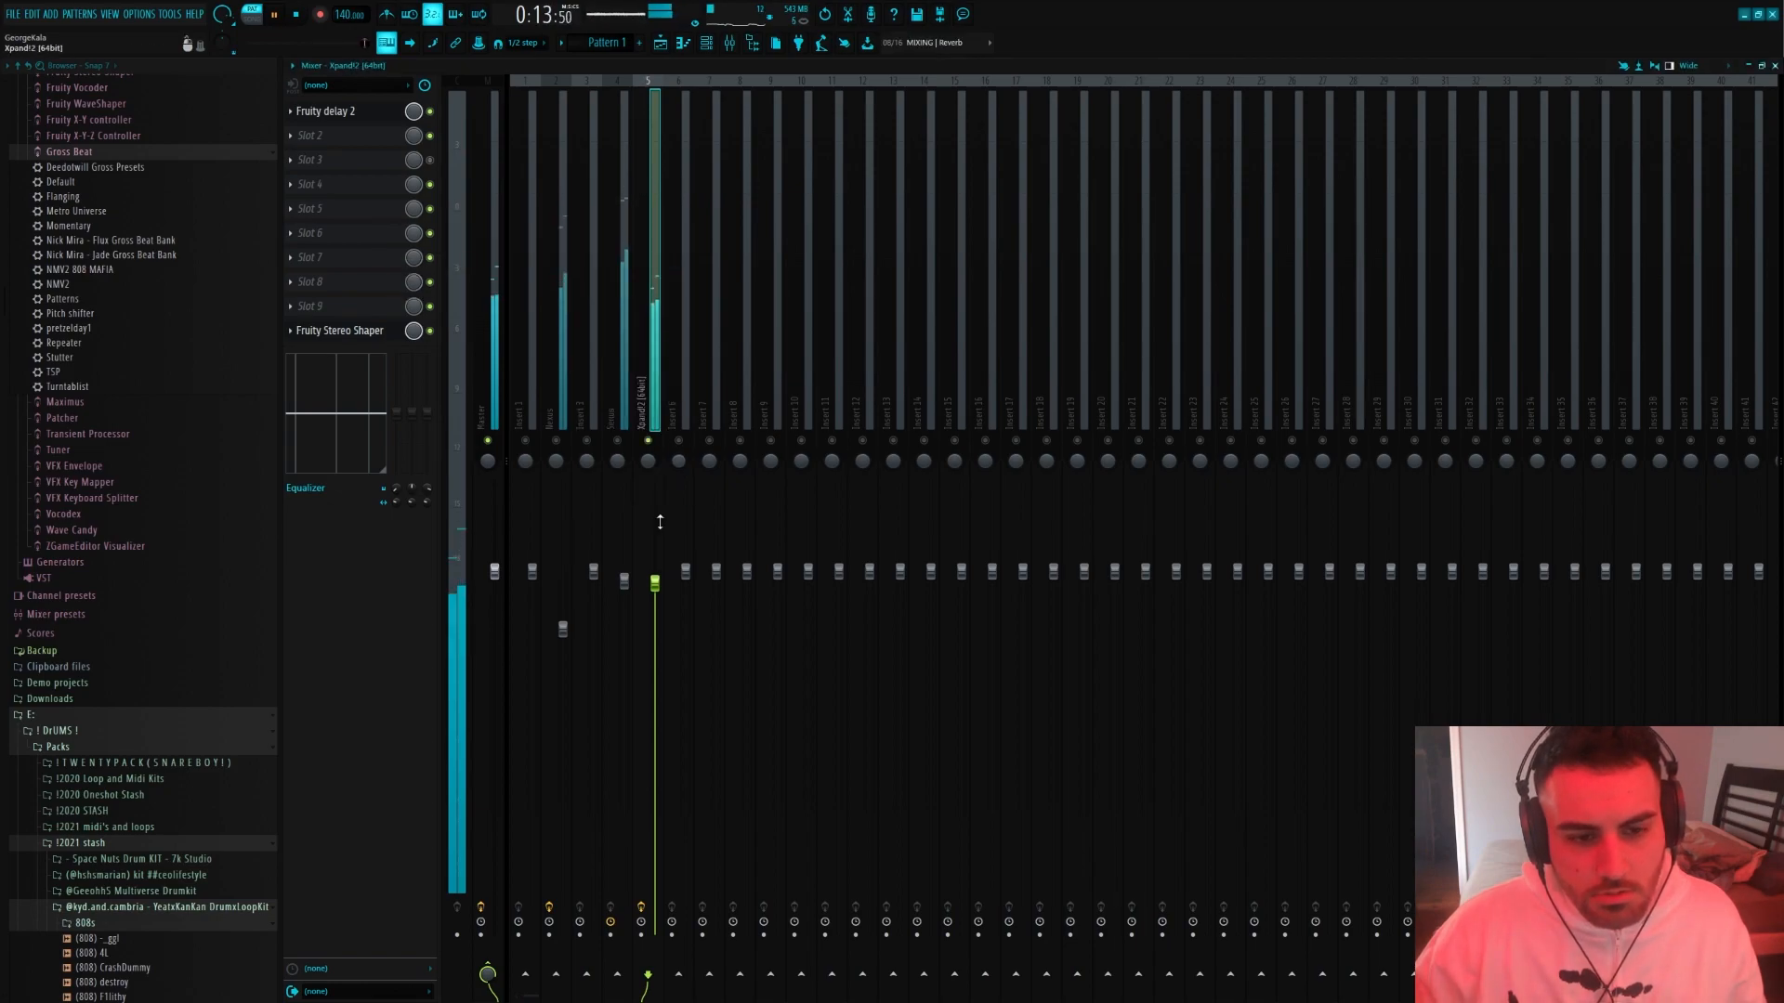
Add Fruity Reeverb 2 to the guitar's second effect slot, adjust its diffusion and lower the guitar's mixer volume to about 90%
key("space")
left_click_drag(656, 583, 656, 599)
left_click(290, 137)
mouse_move(335, 154)
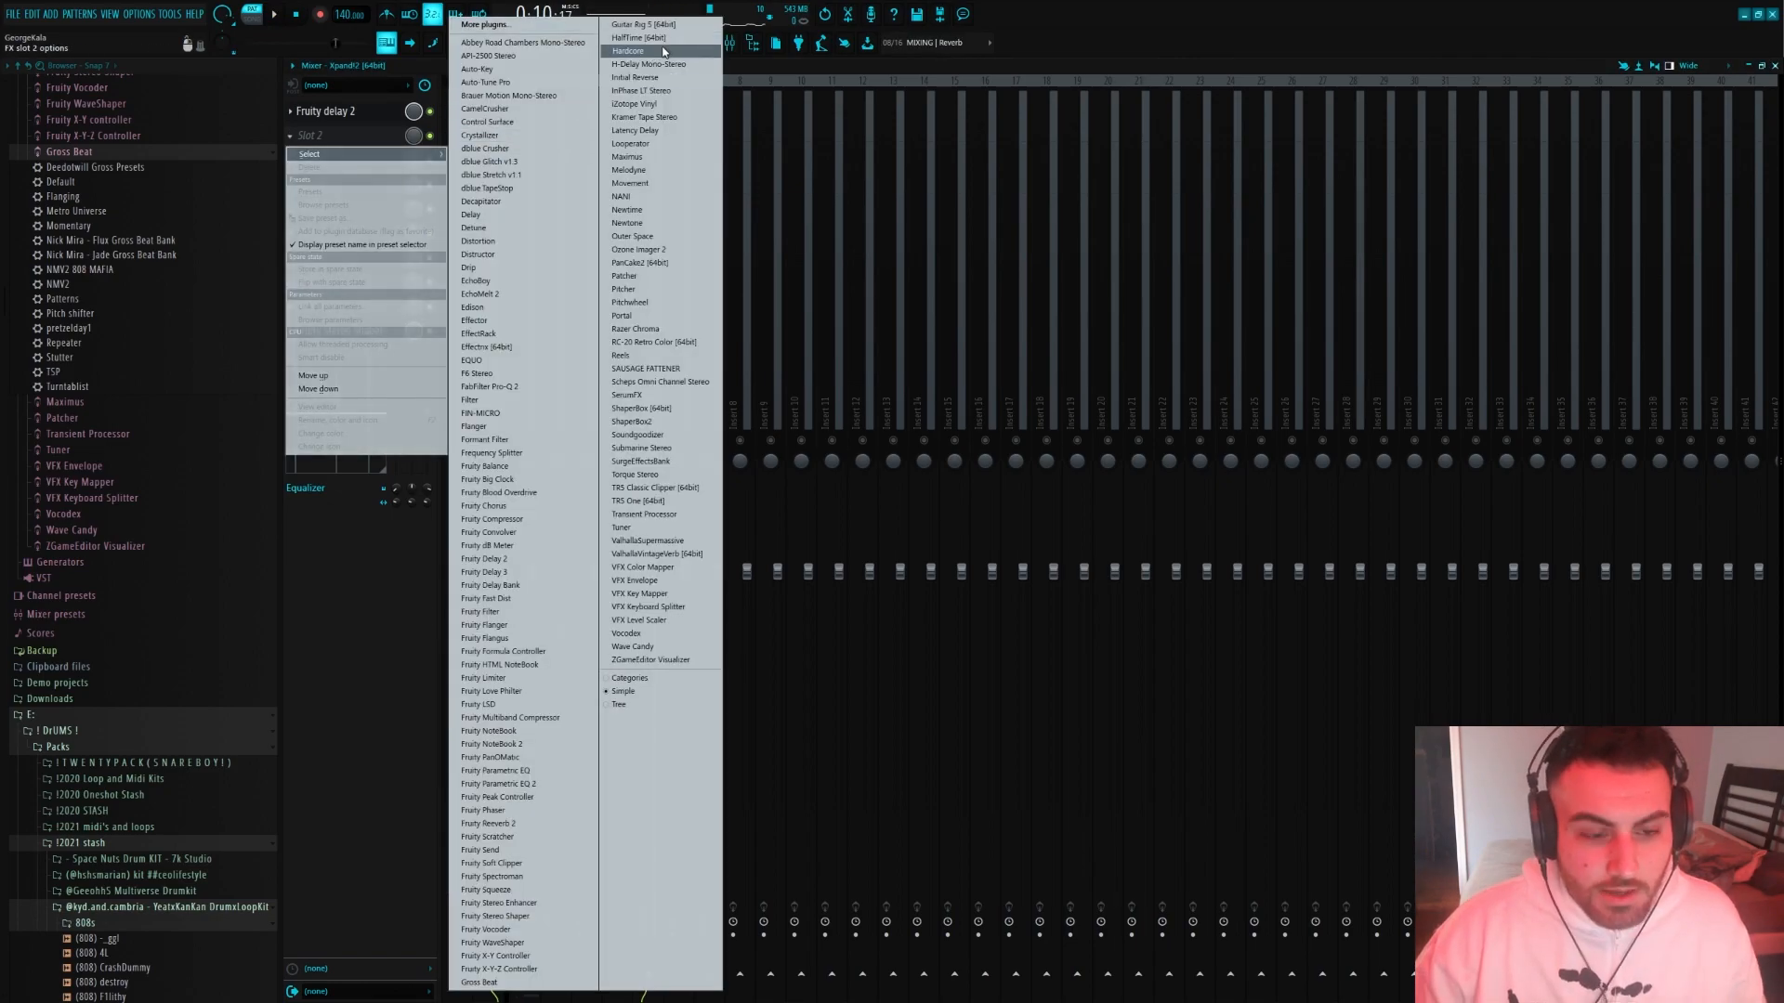
left_click(535, 823)
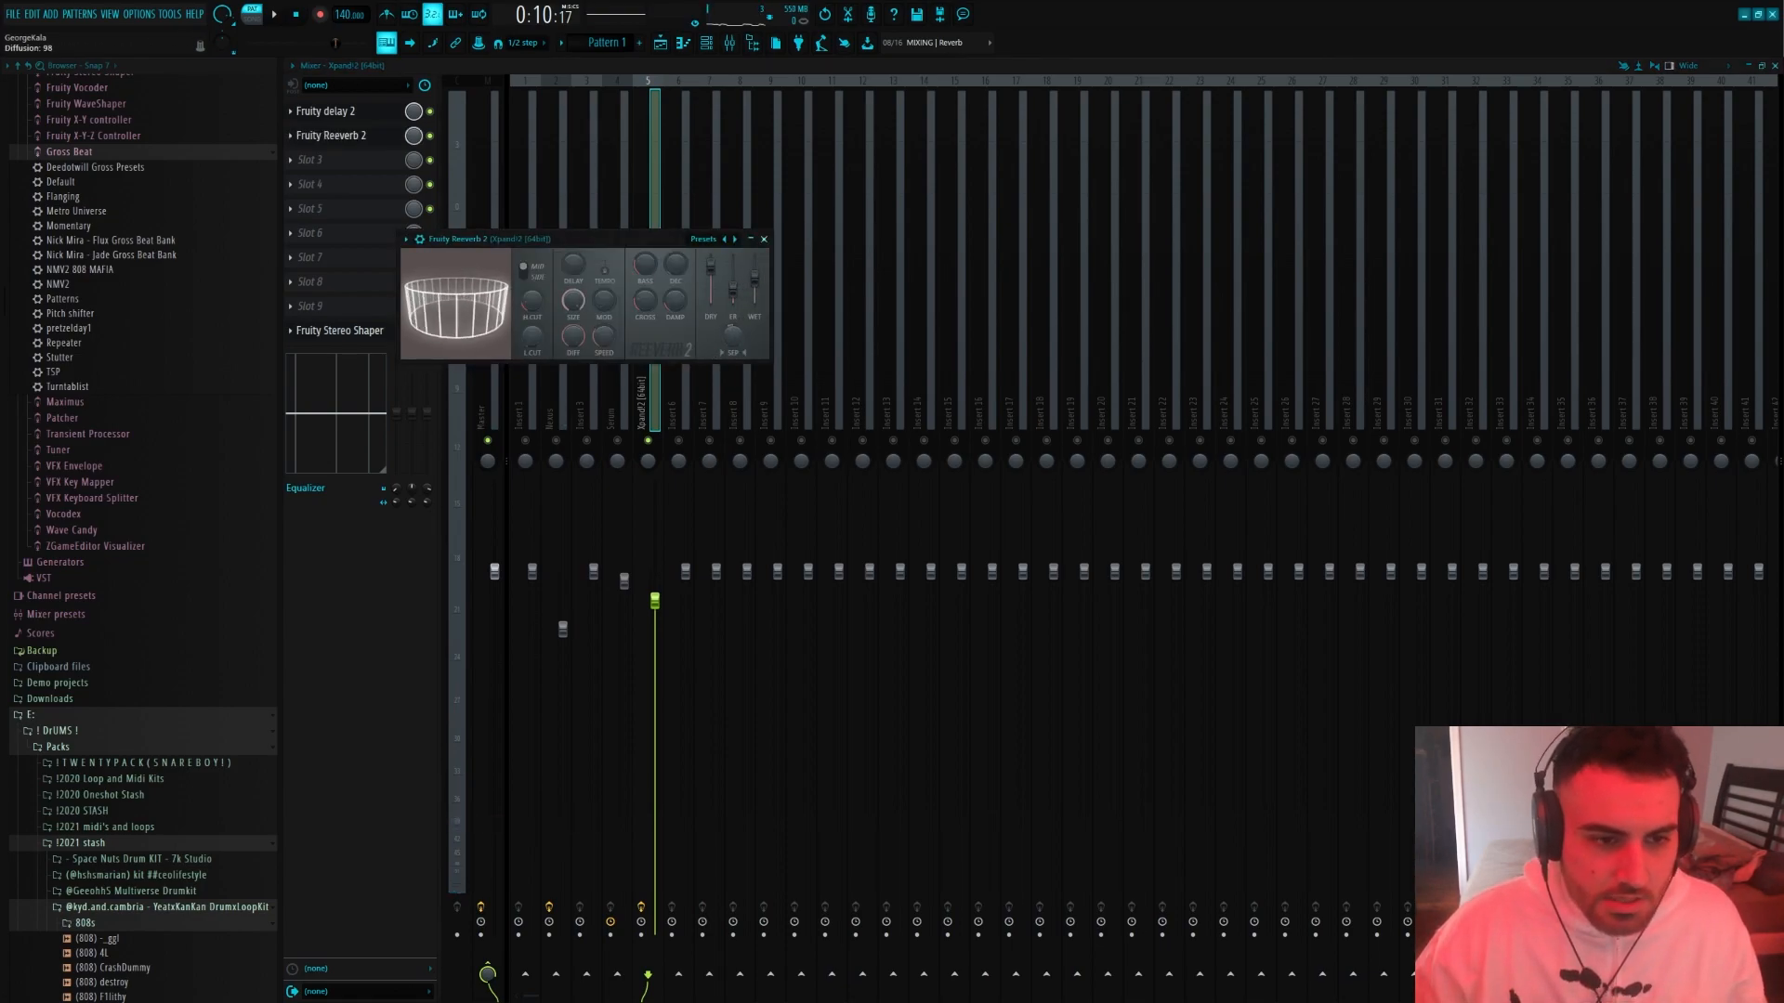
key("Escape")
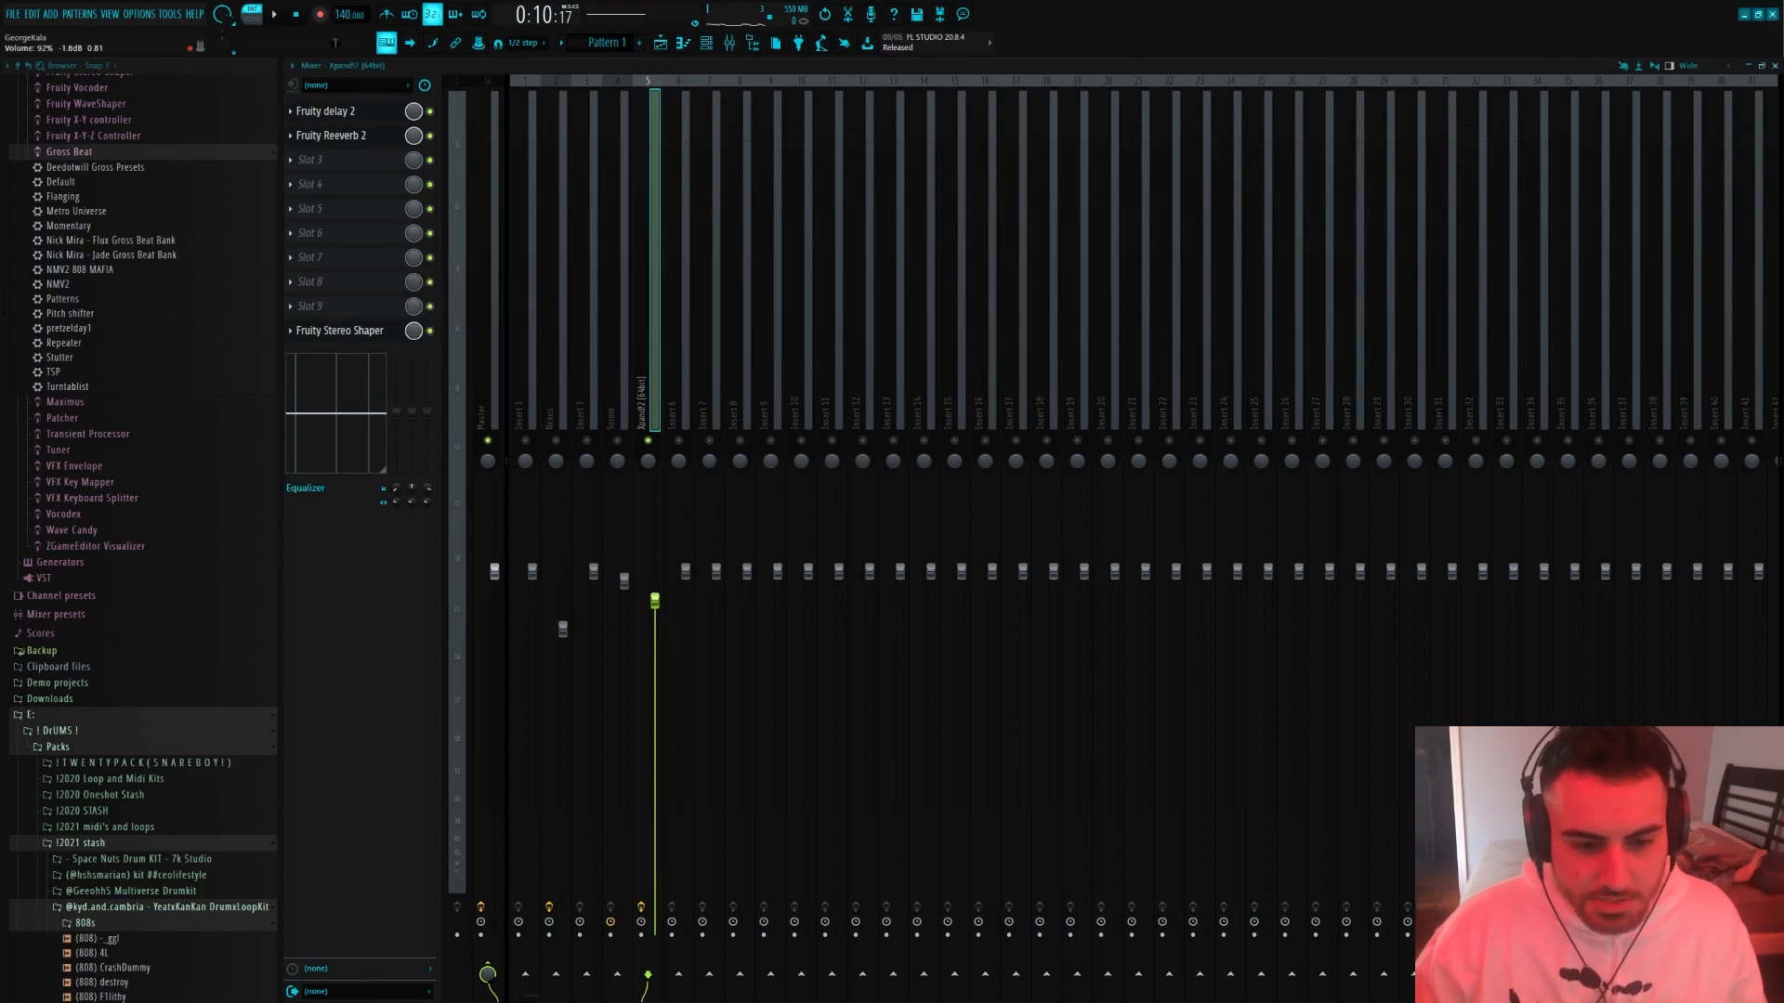
key("space")
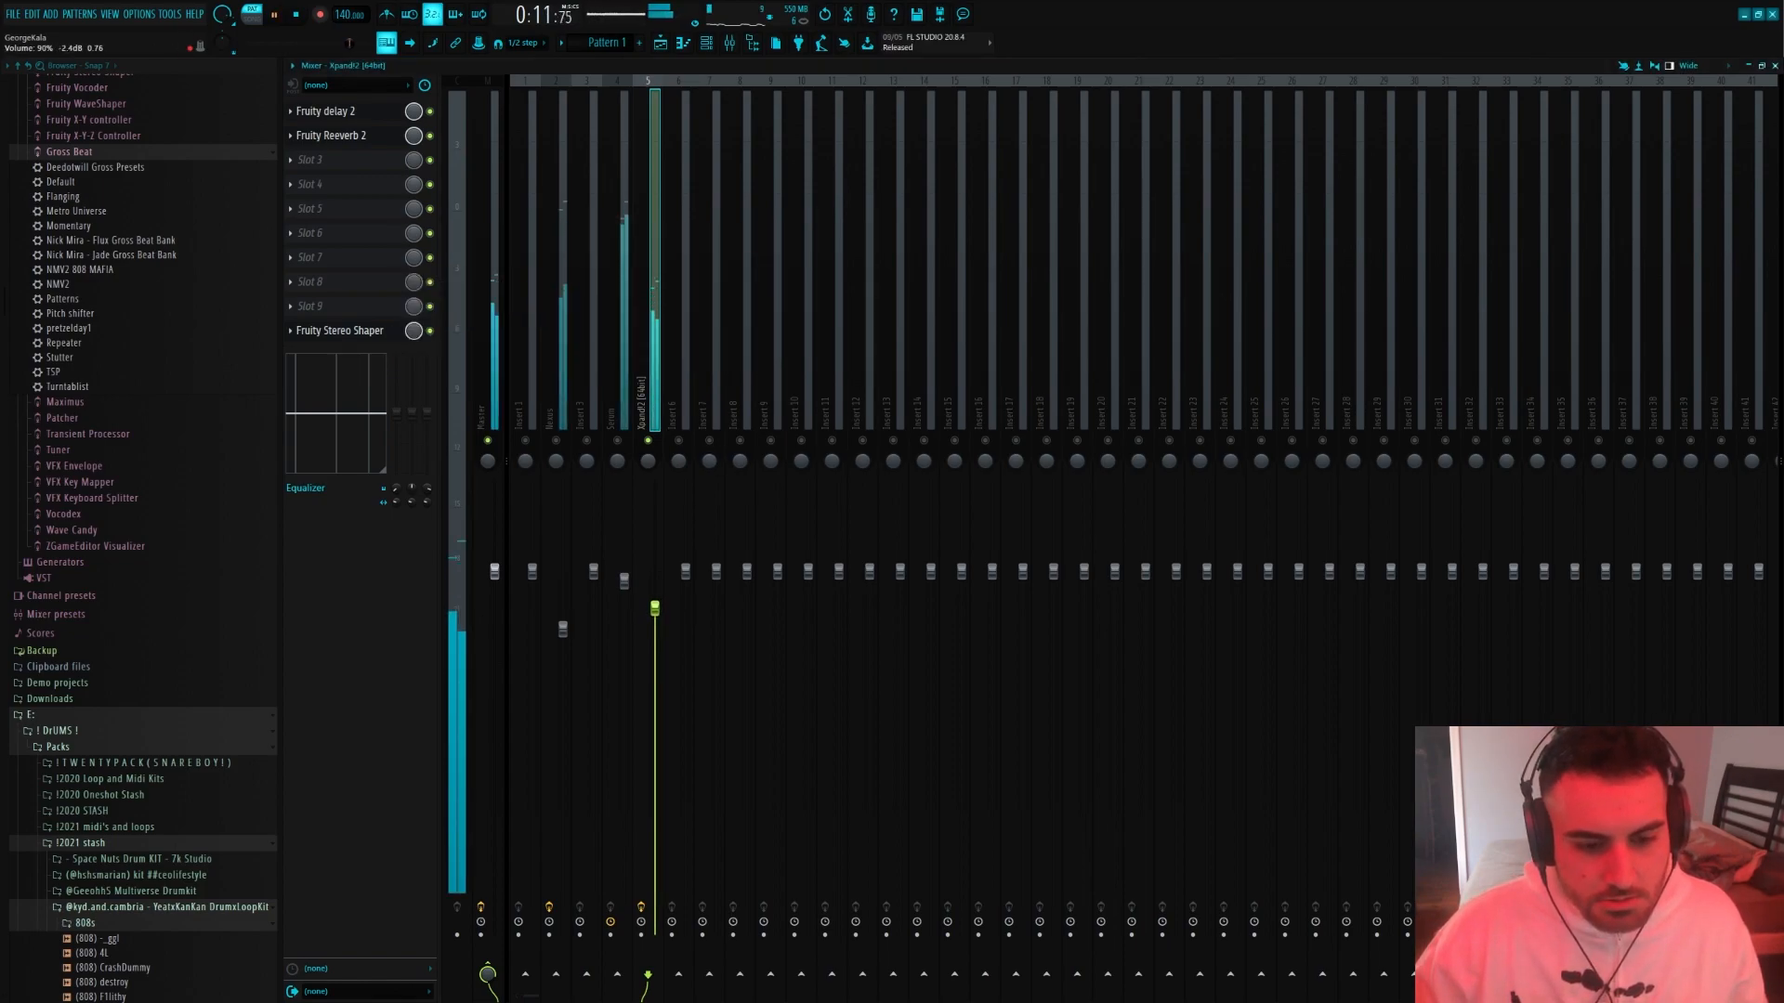
Add Fruity Parametric EQ 2 to the guitar's third effect slot and pull down its lowest band
left_click(379, 168)
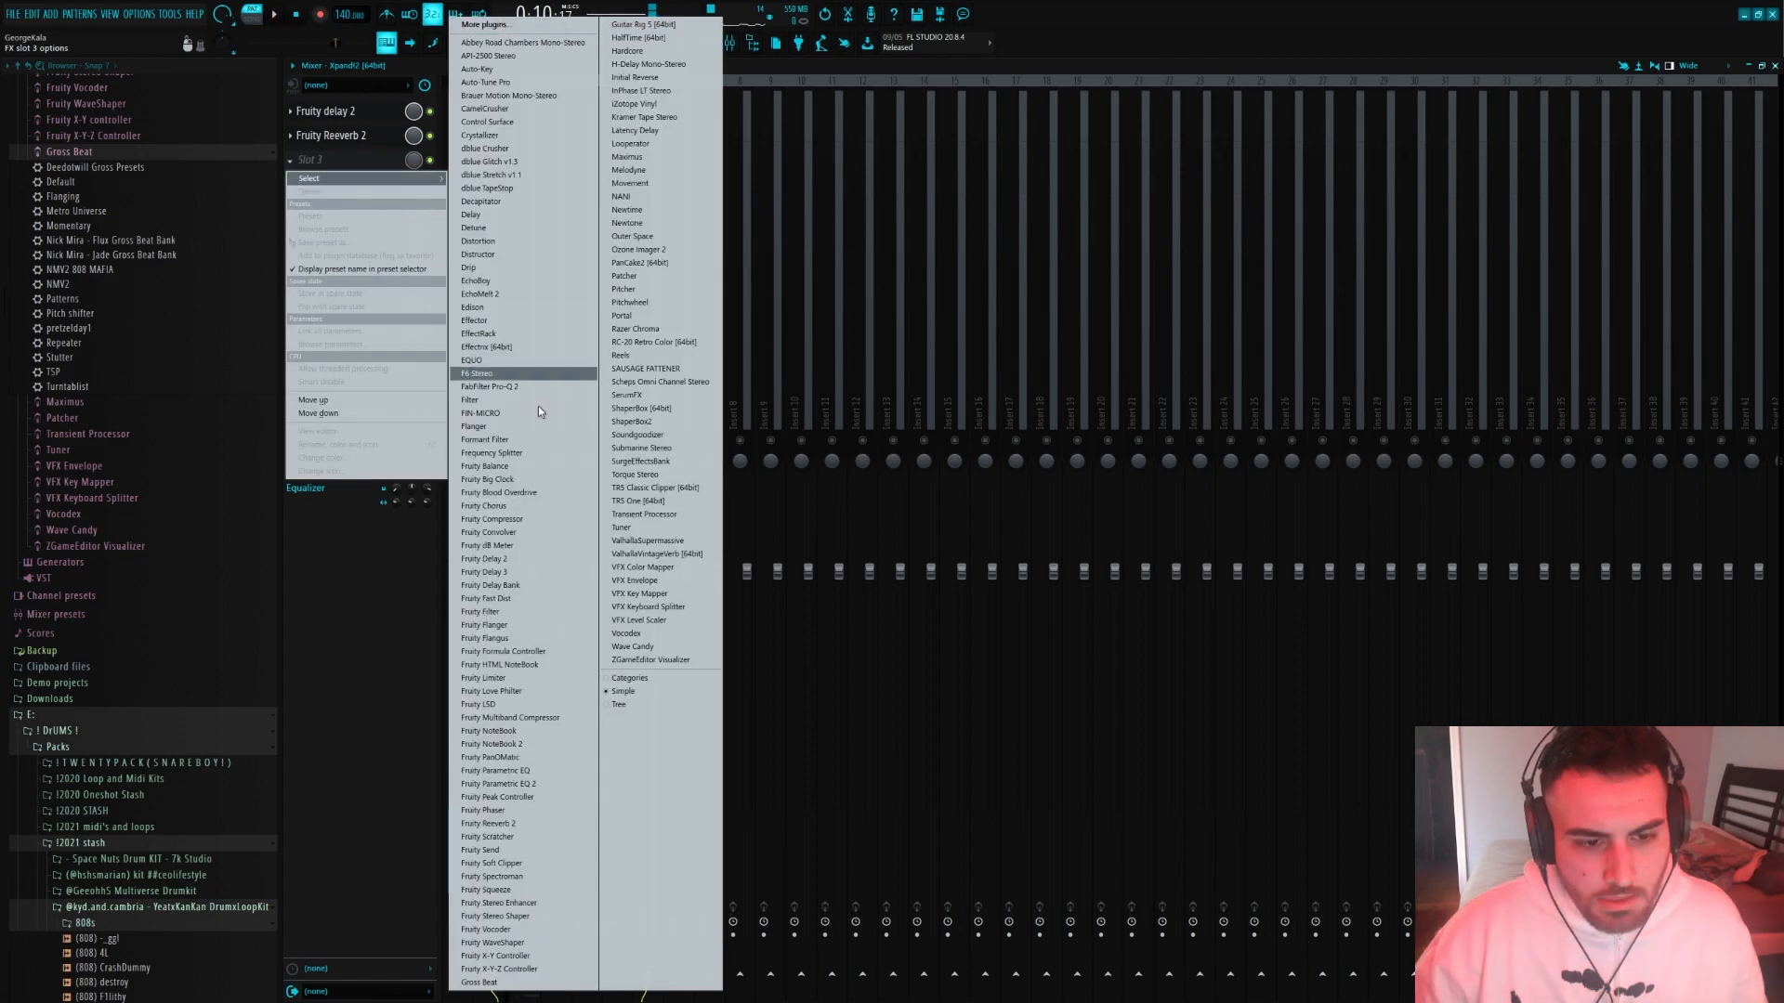
left_click(493, 785)
left_click_drag(480, 357, 525, 463)
key("space")
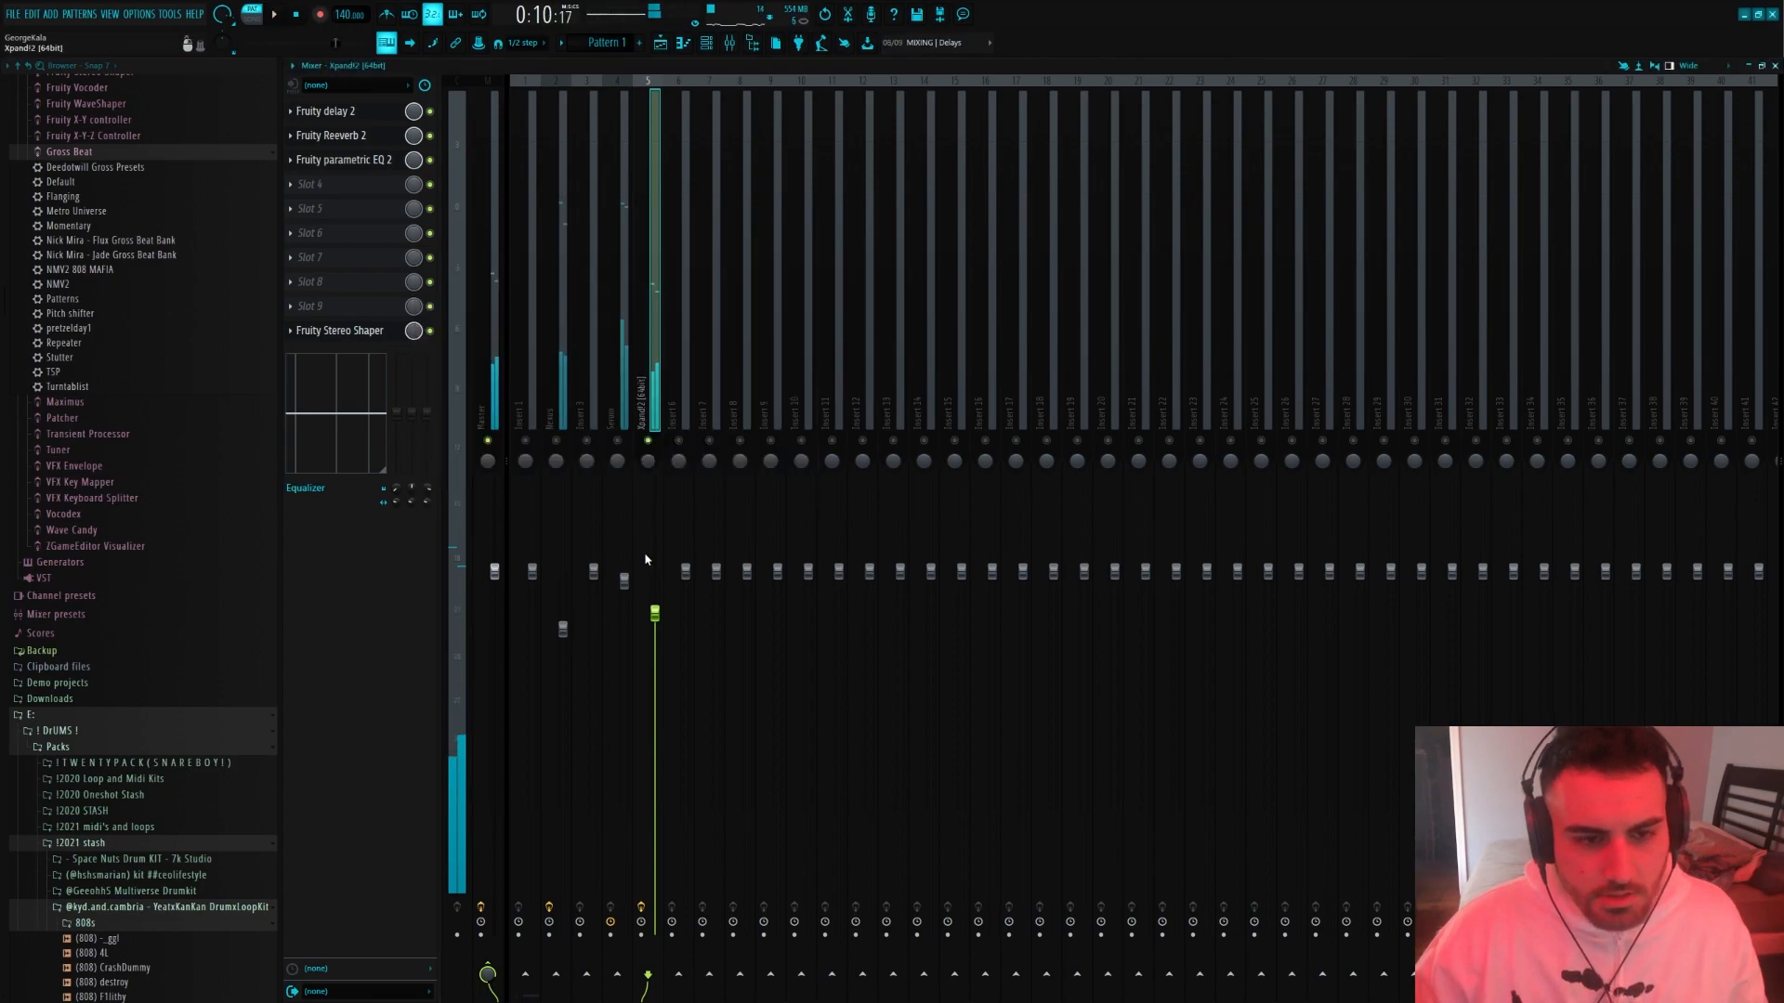
Rebalance the mix during playback, setting the guitar's volume to about 91% and lowering the Nexus fader slightly
left_click_drag(658, 615, 658, 584)
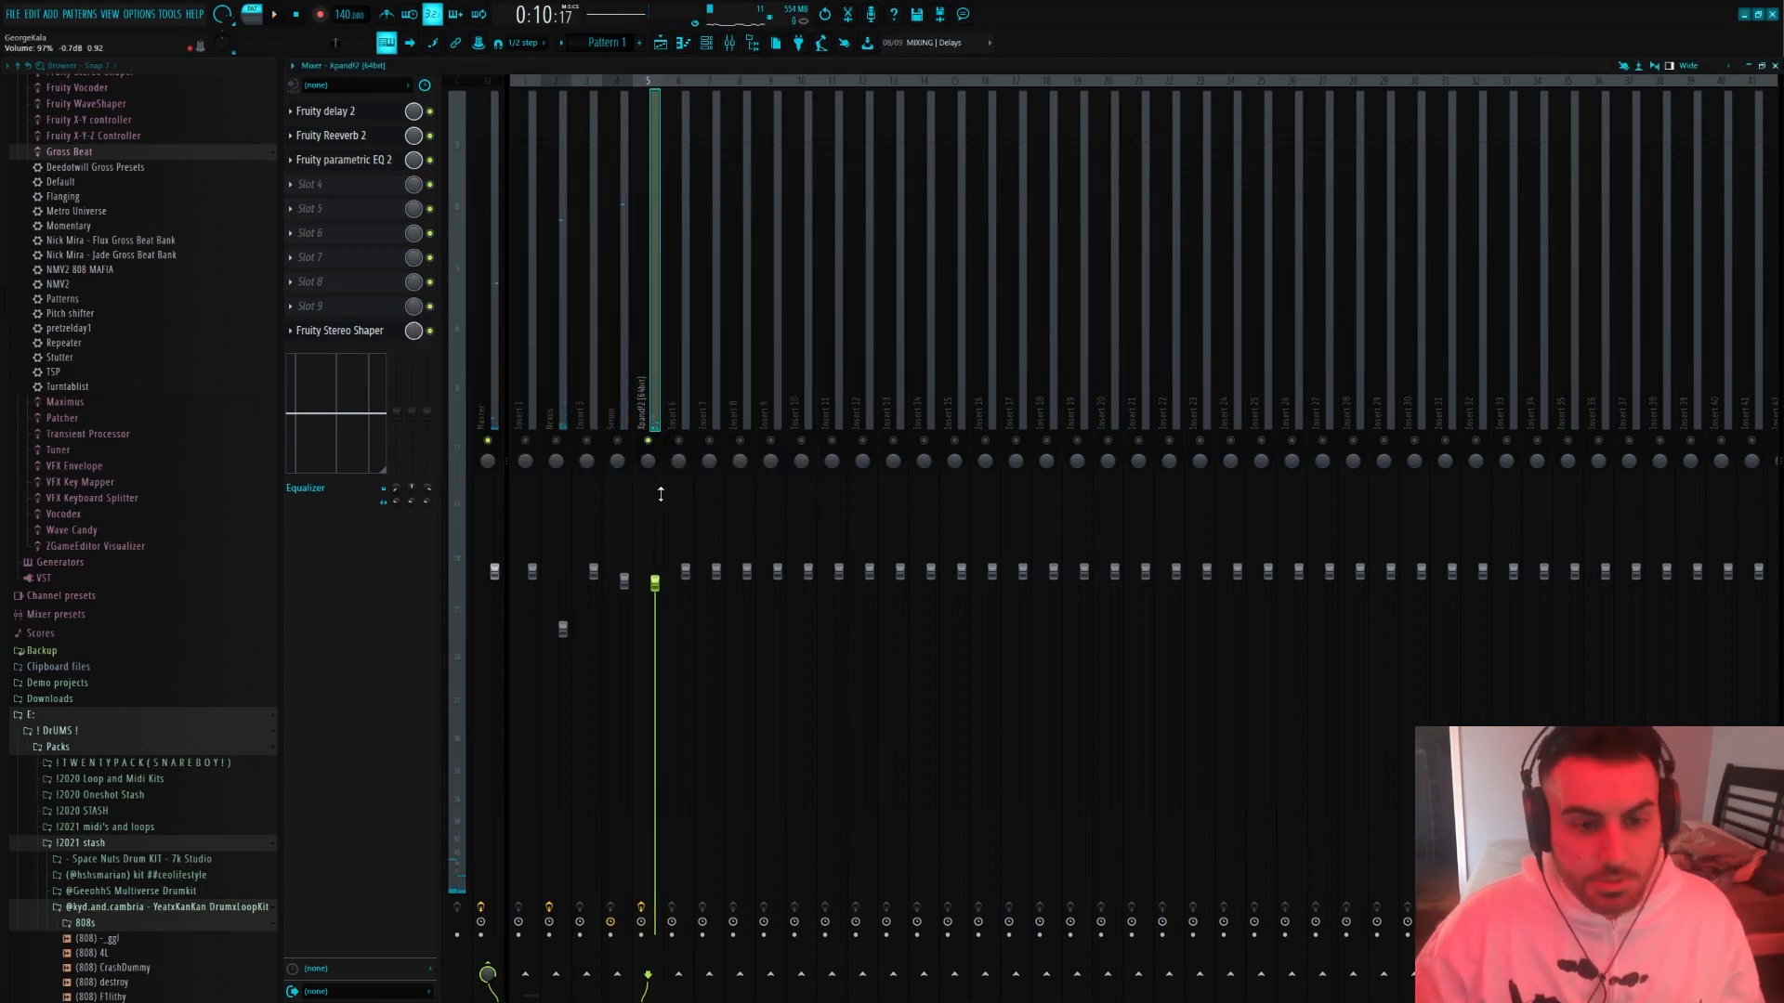
key("space")
left_click_drag(655, 583, 655, 593)
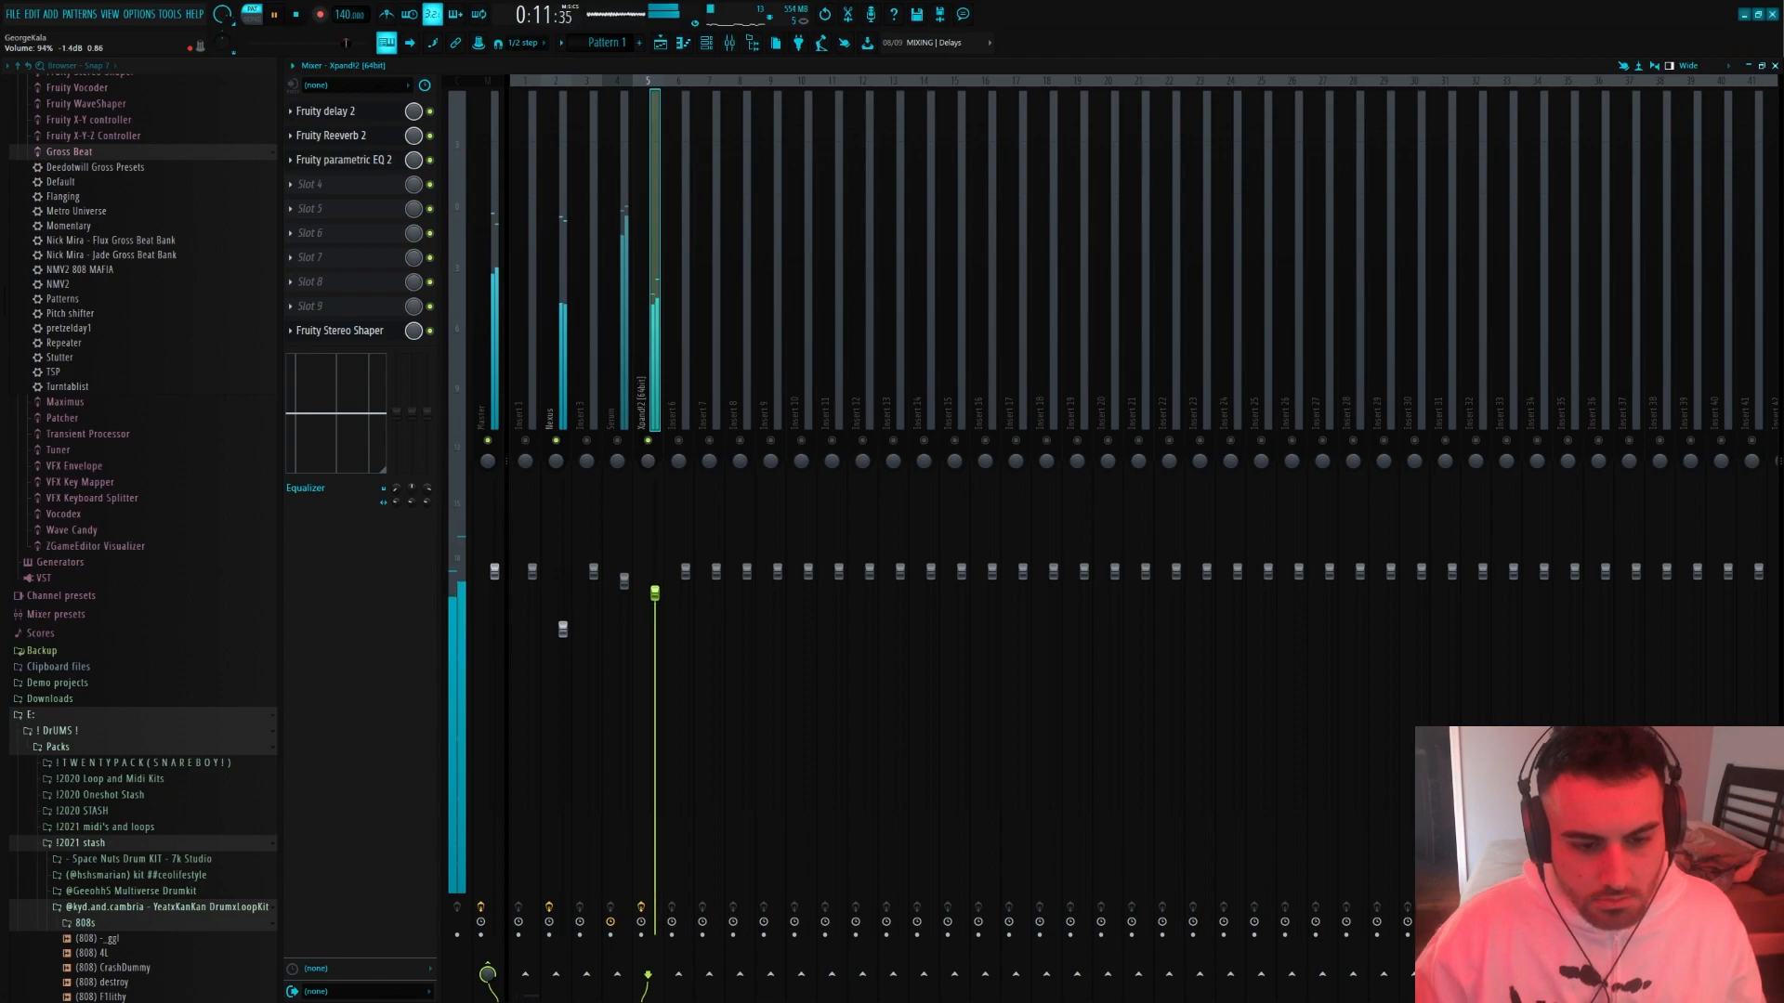
left_click_drag(562, 630, 562, 635)
left_click(657, 605)
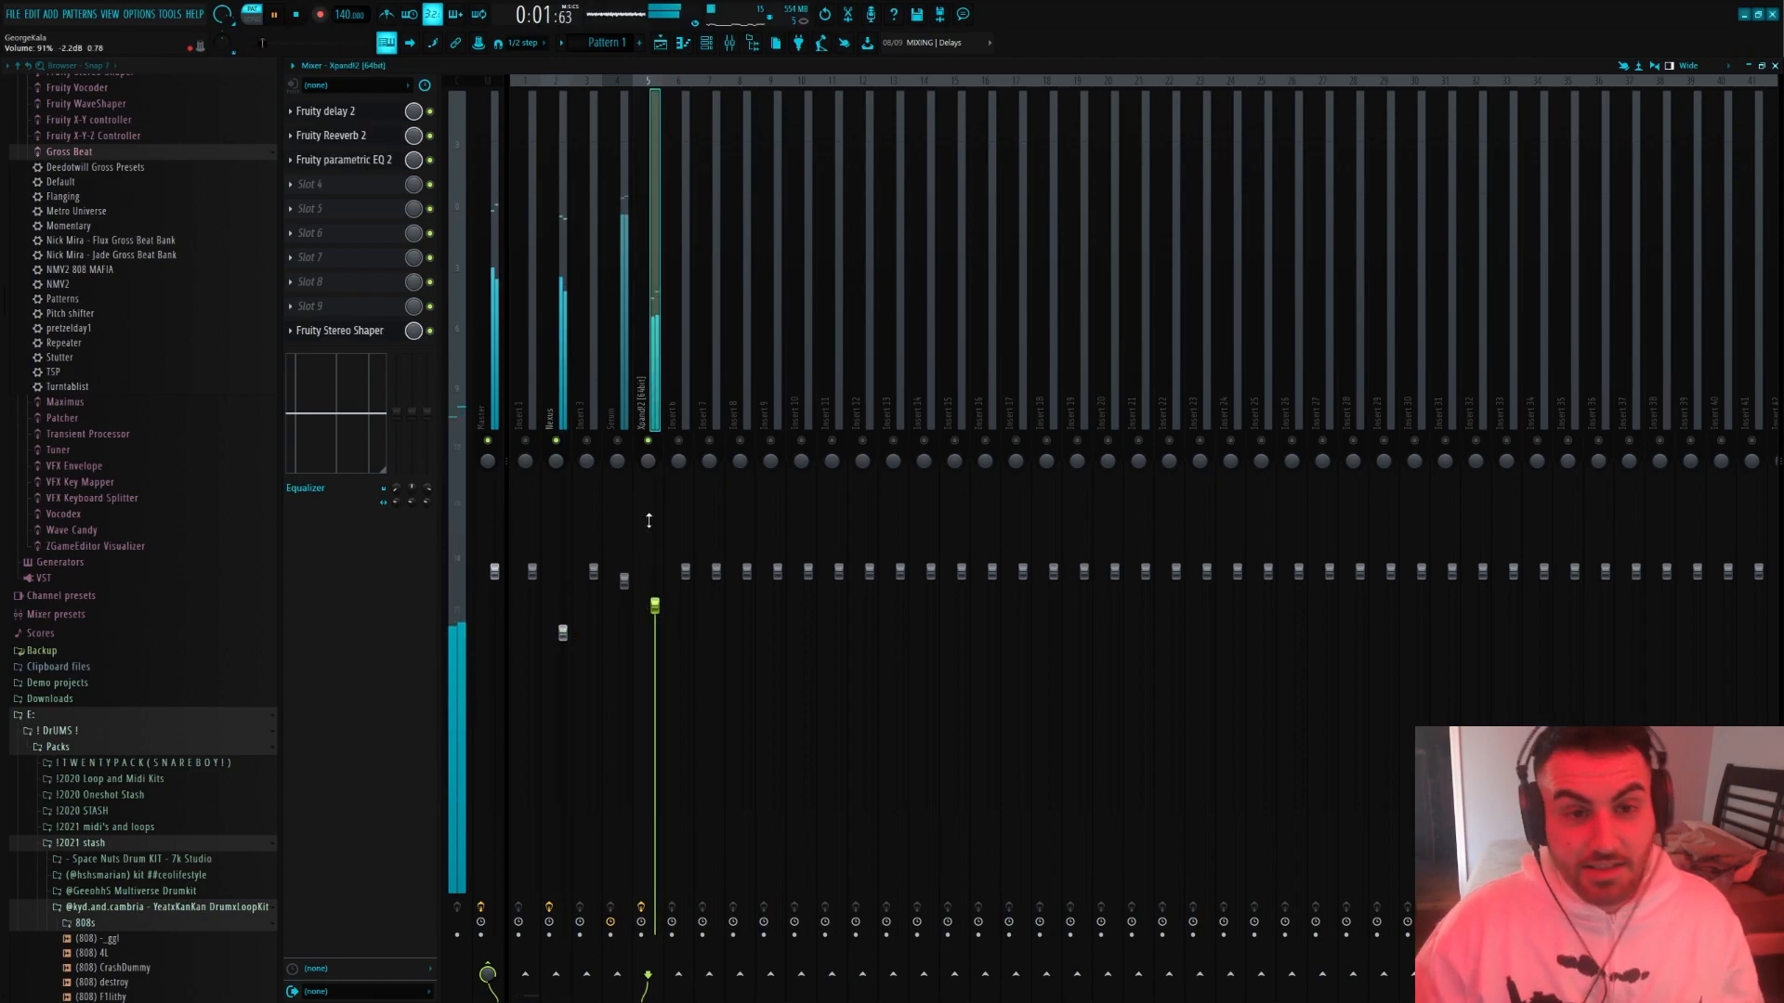
Open the Purity instrument from the channel rack and load the Simple Sine preset from the Lead Synth category
left_click(707, 44)
key("space")
left_click(425, 145)
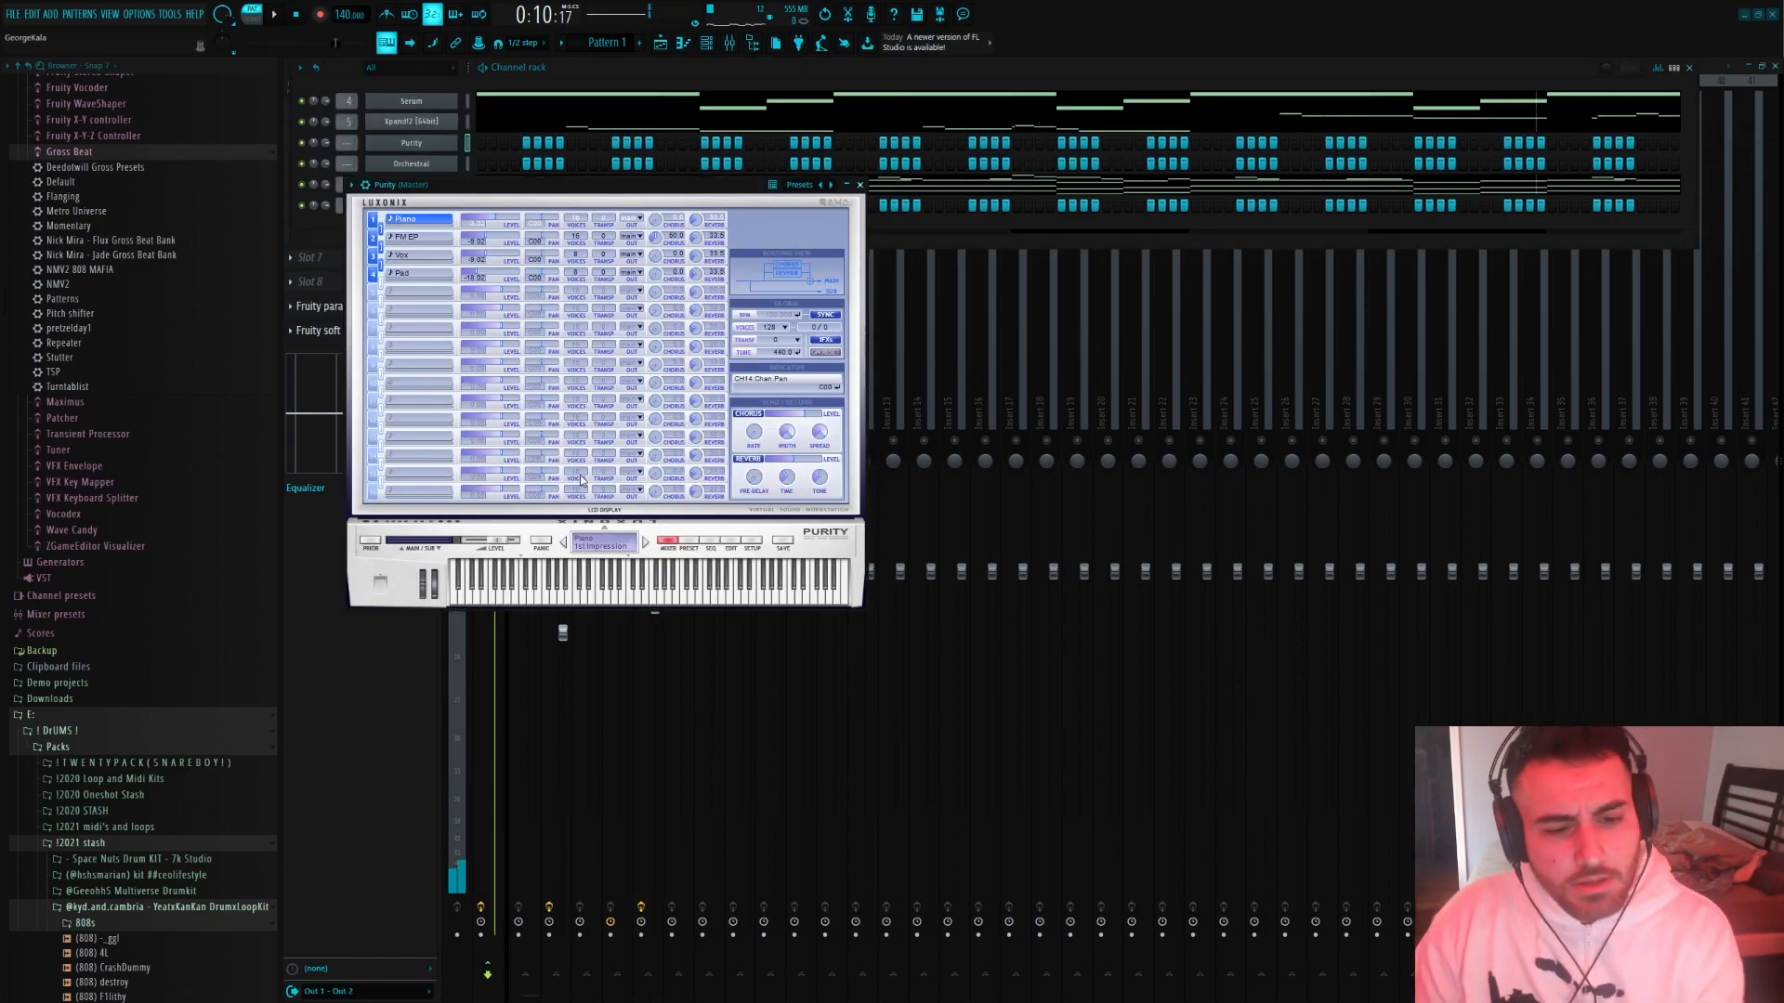
left_click(690, 544)
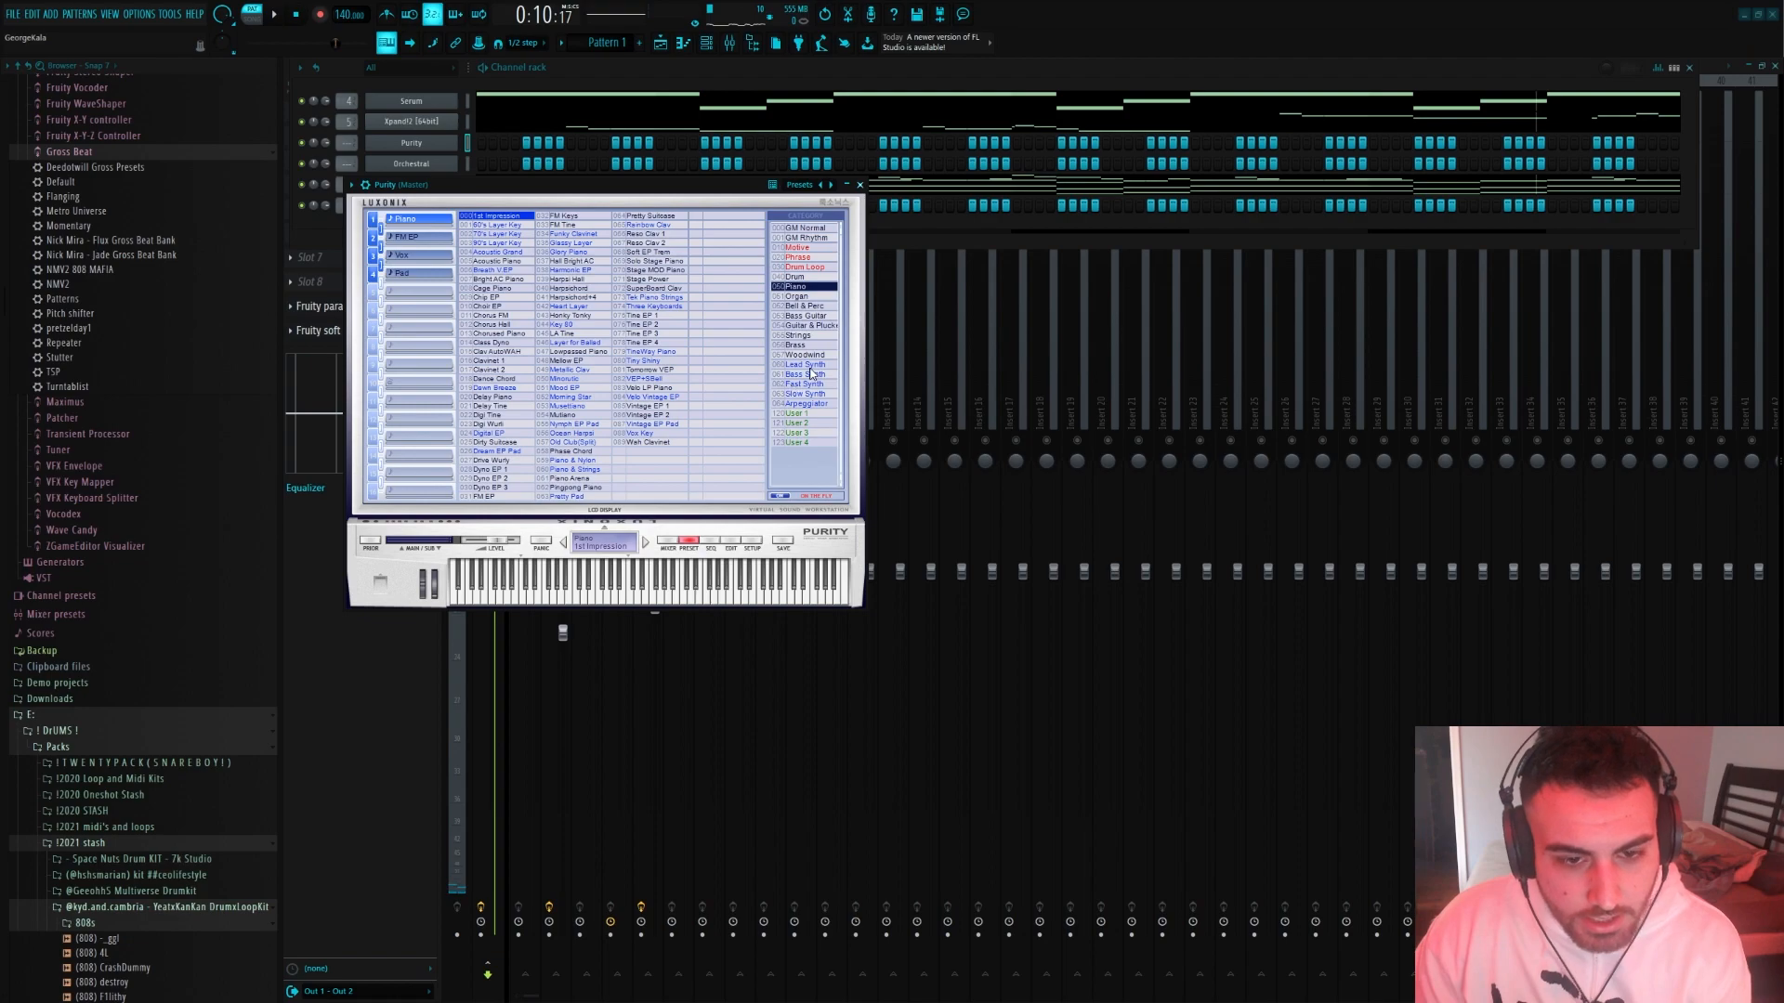
left_click(804, 365)
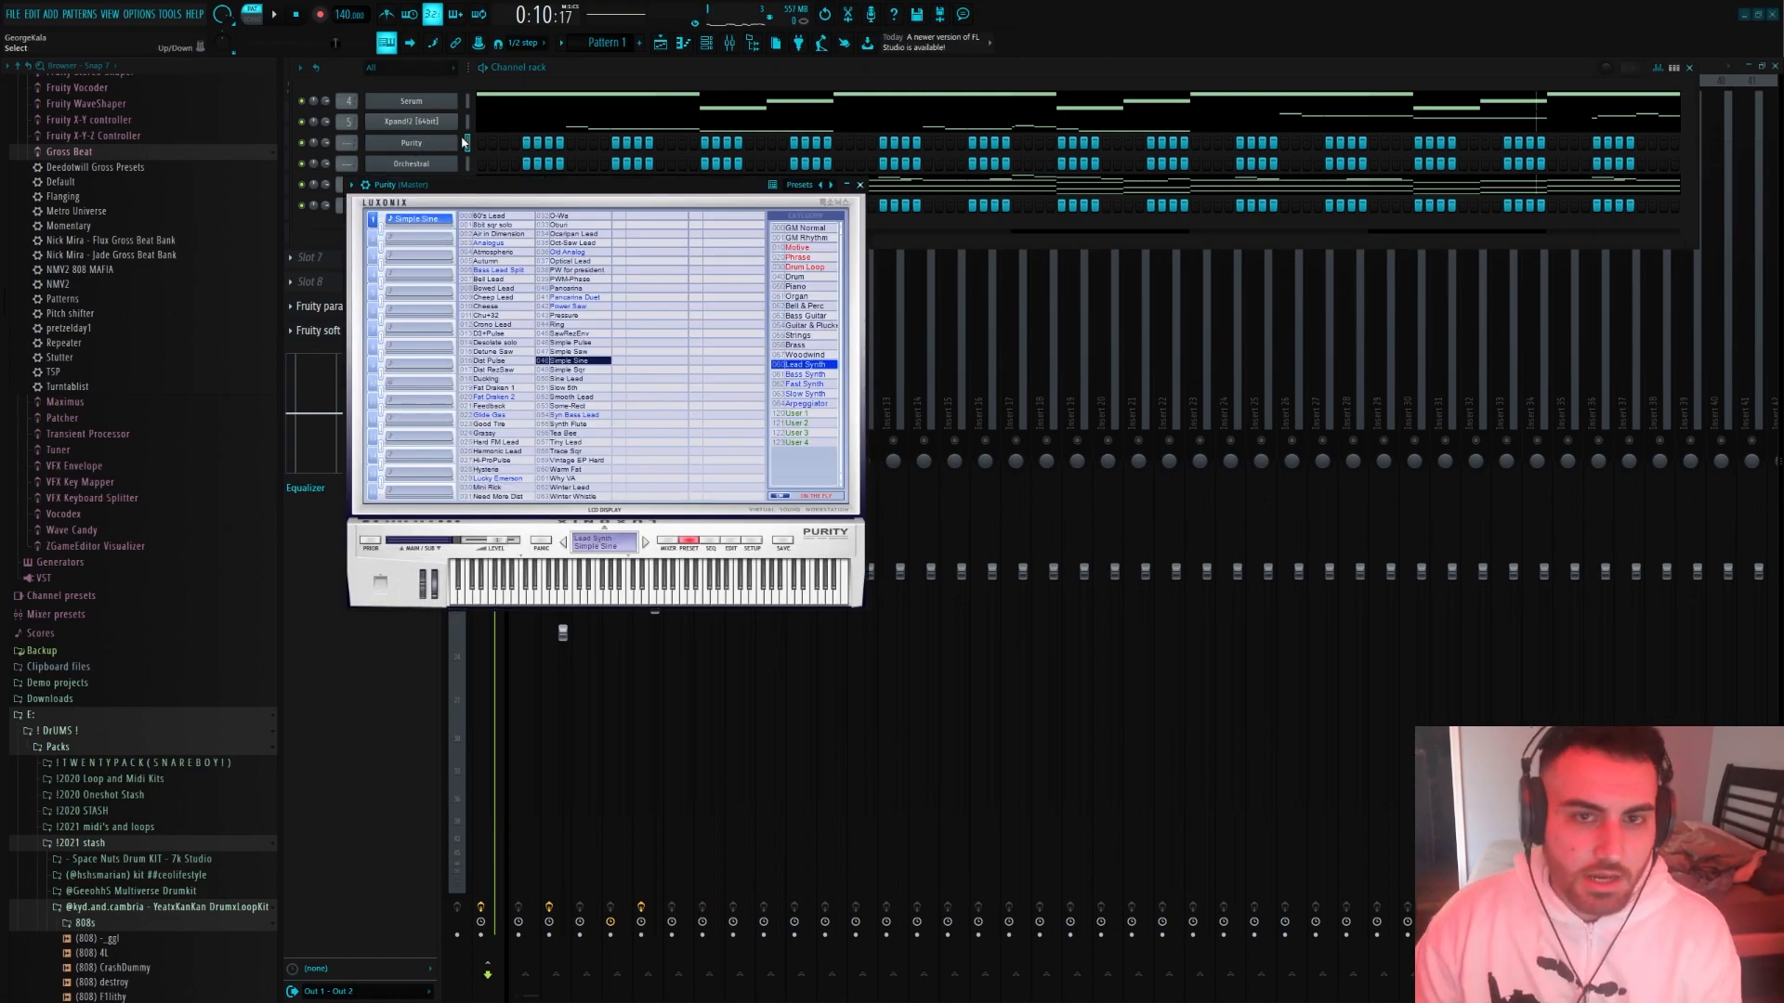
Open the Purity channel's piano roll and play the pattern to plan the lead against the other instruments' notes
left_click_drag(396, 184, 423, 258)
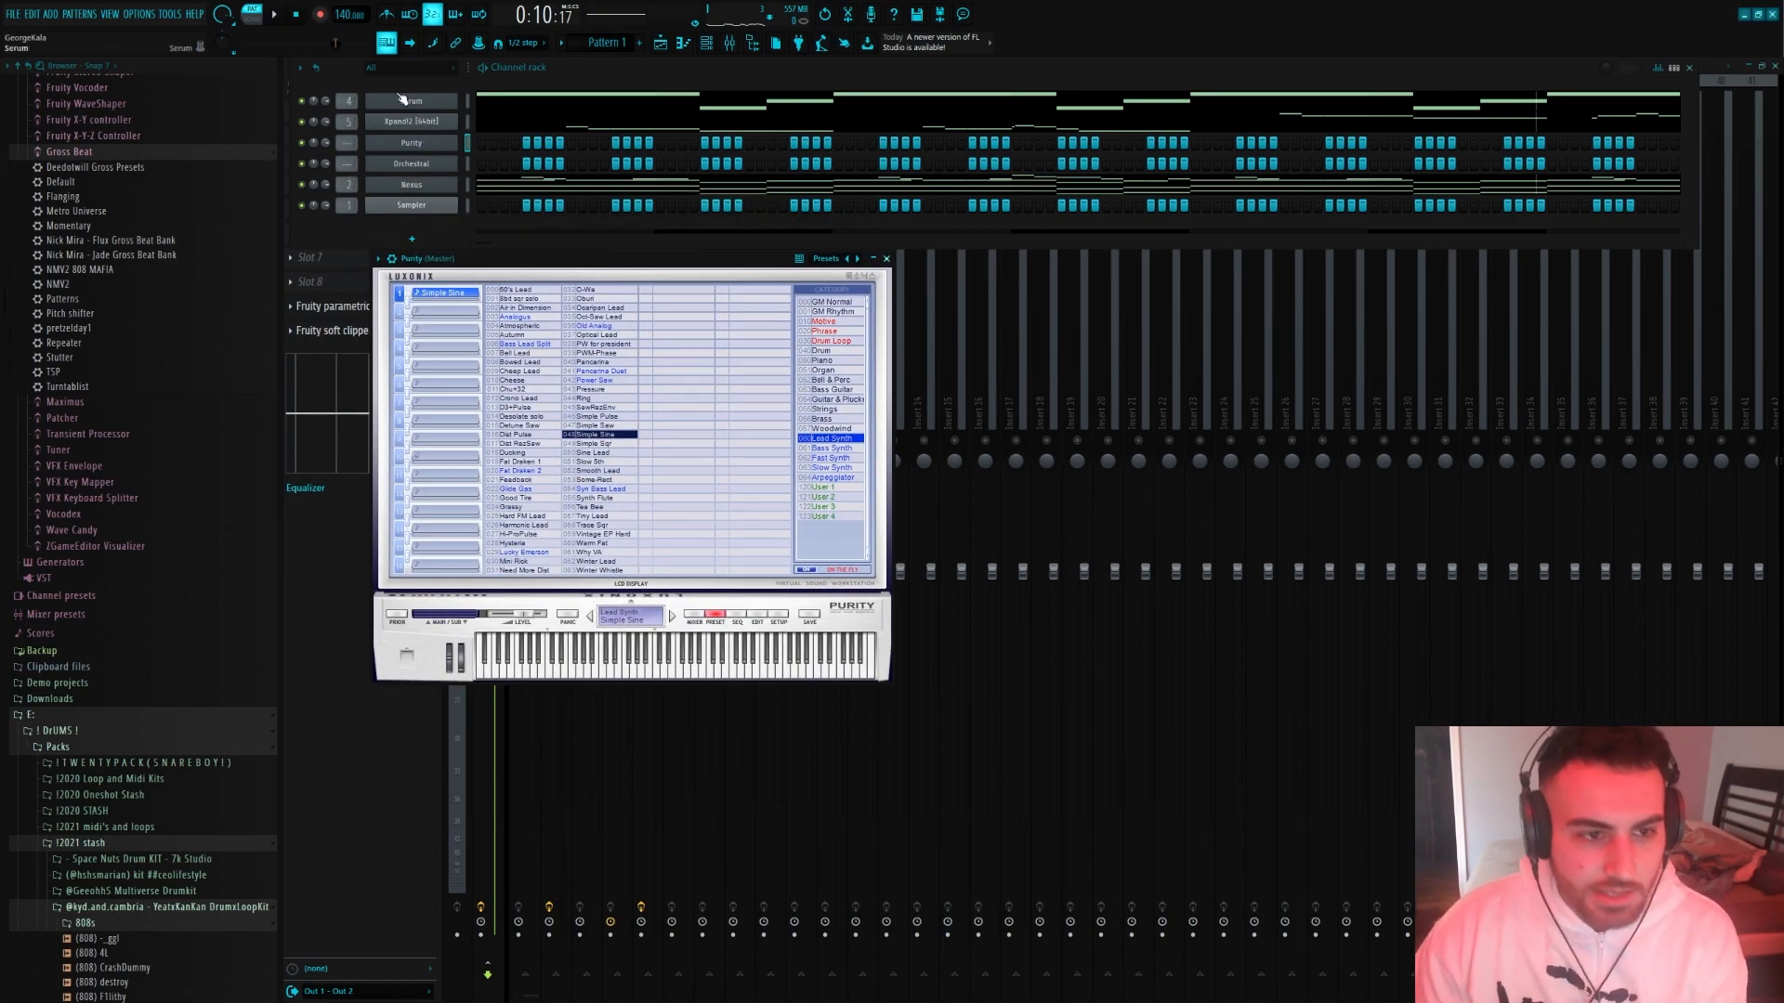
left_click_drag(566, 266, 711, 291)
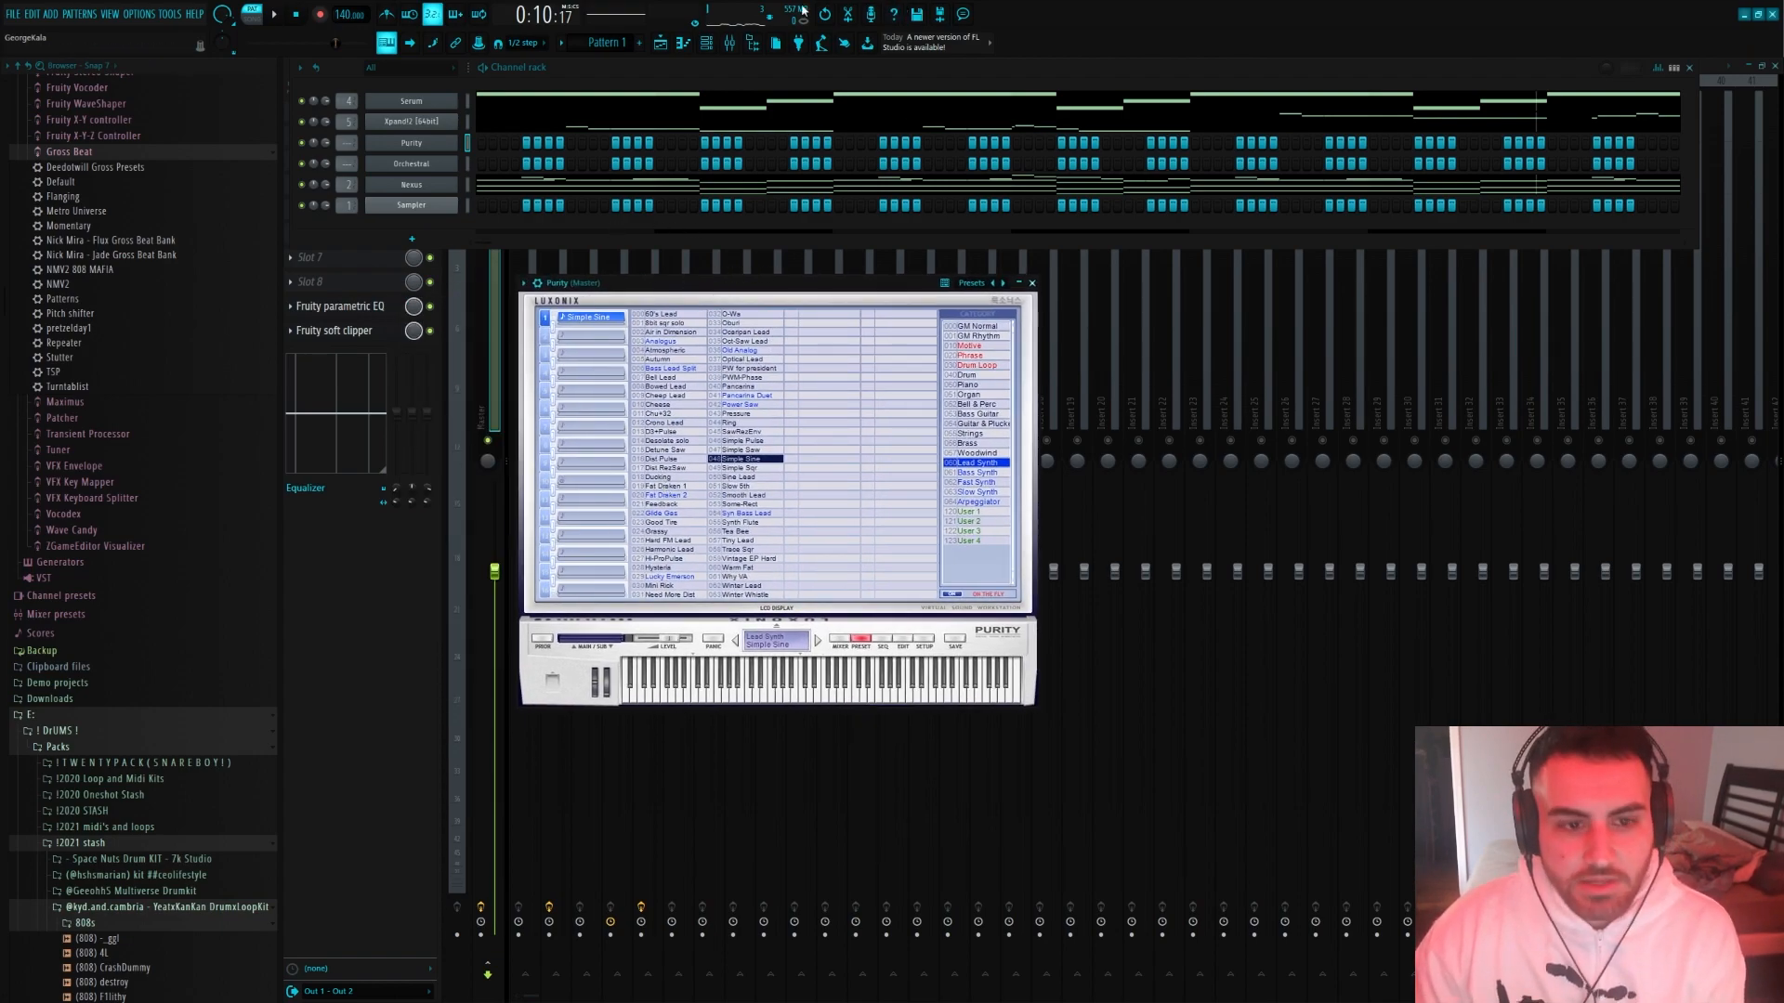
right_click(446, 145)
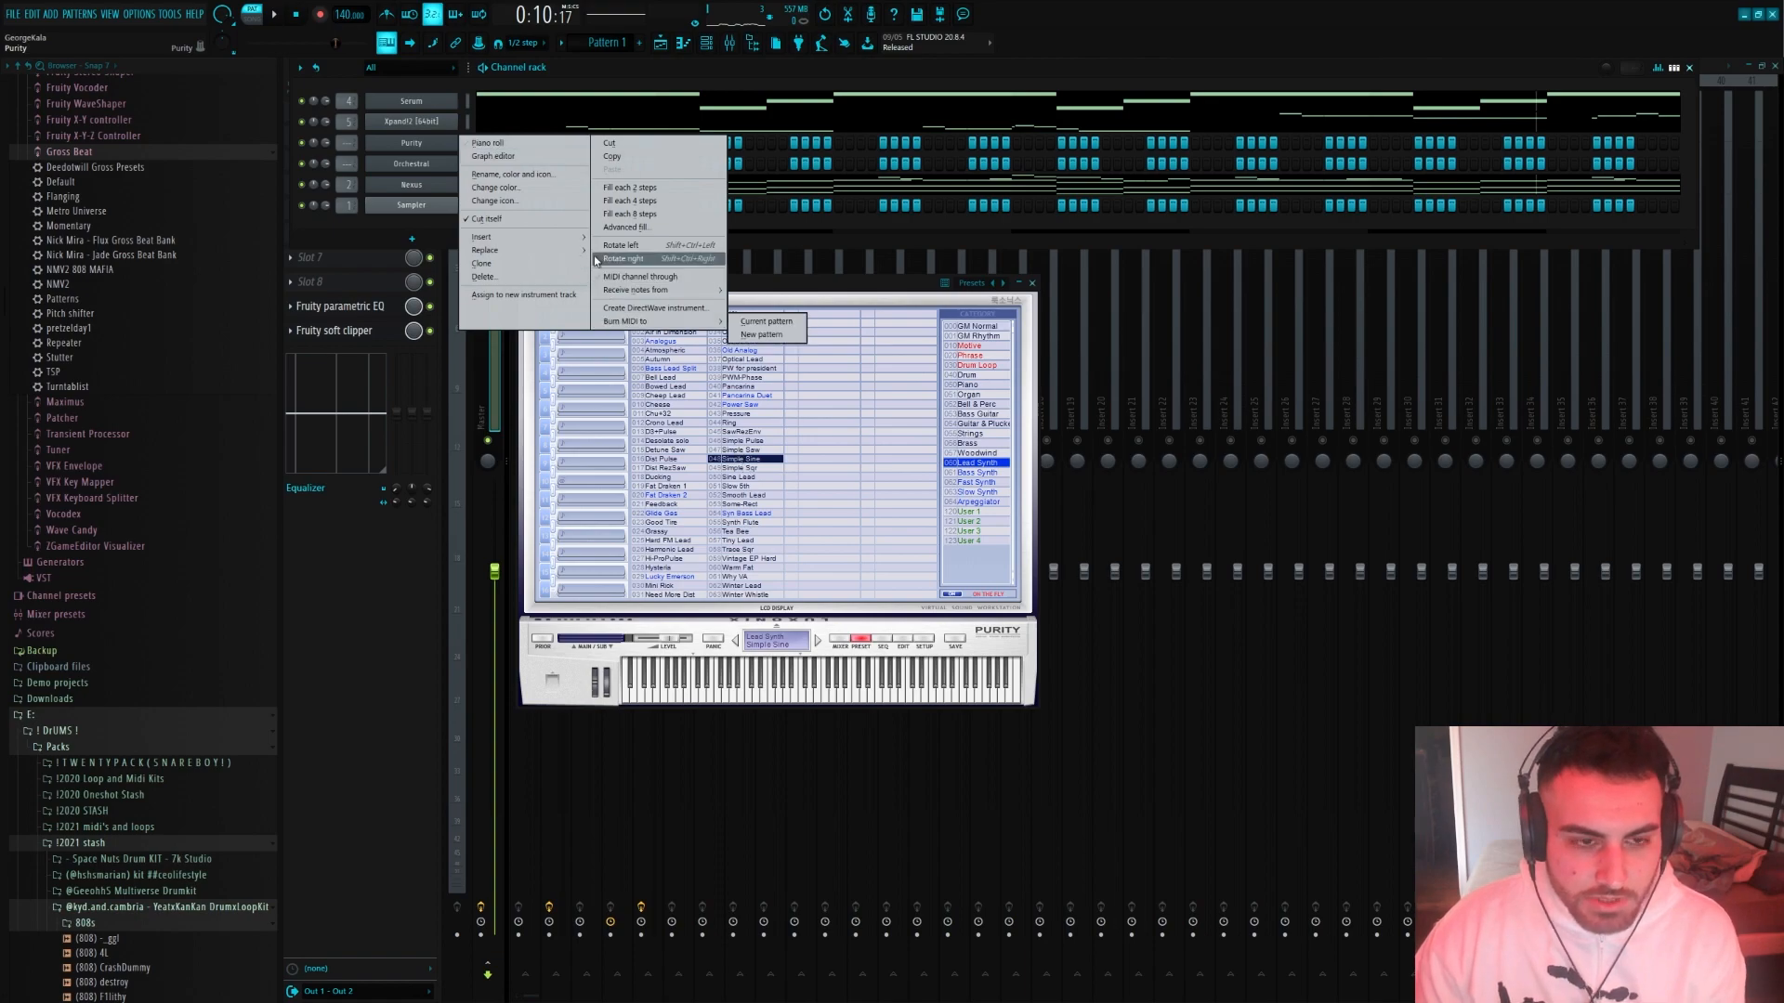
left_click(468, 142)
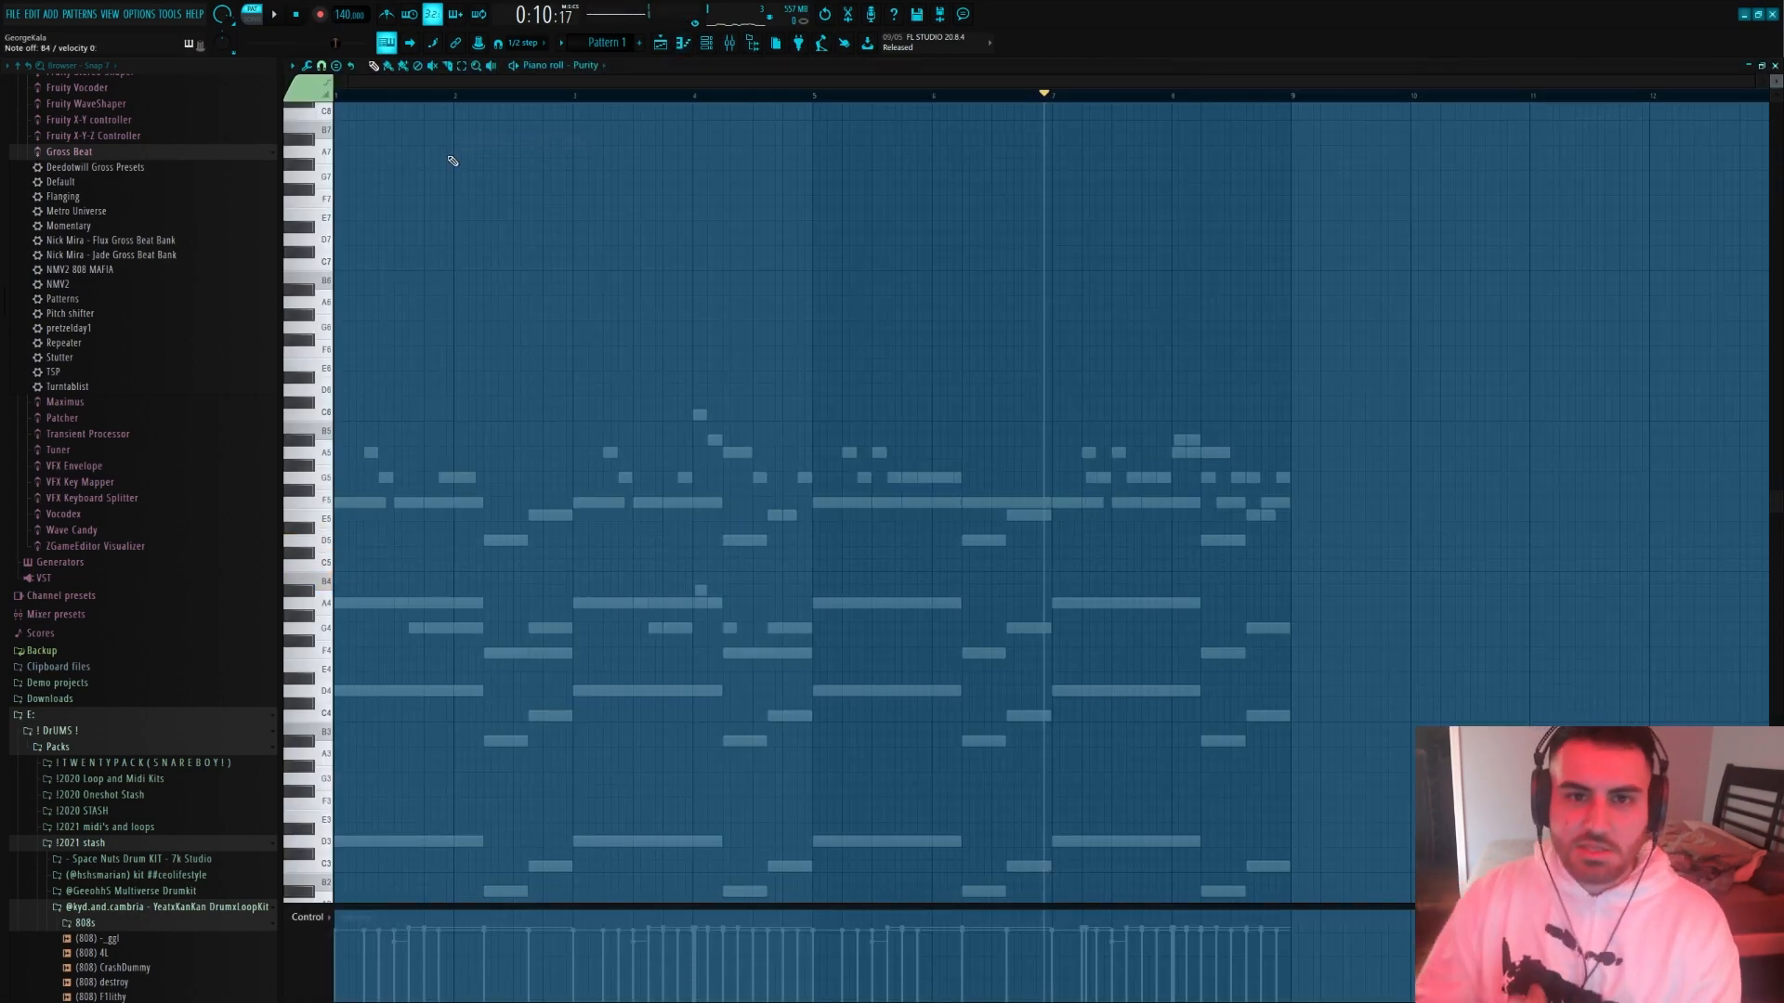
scroll(509, 405, "down", 3)
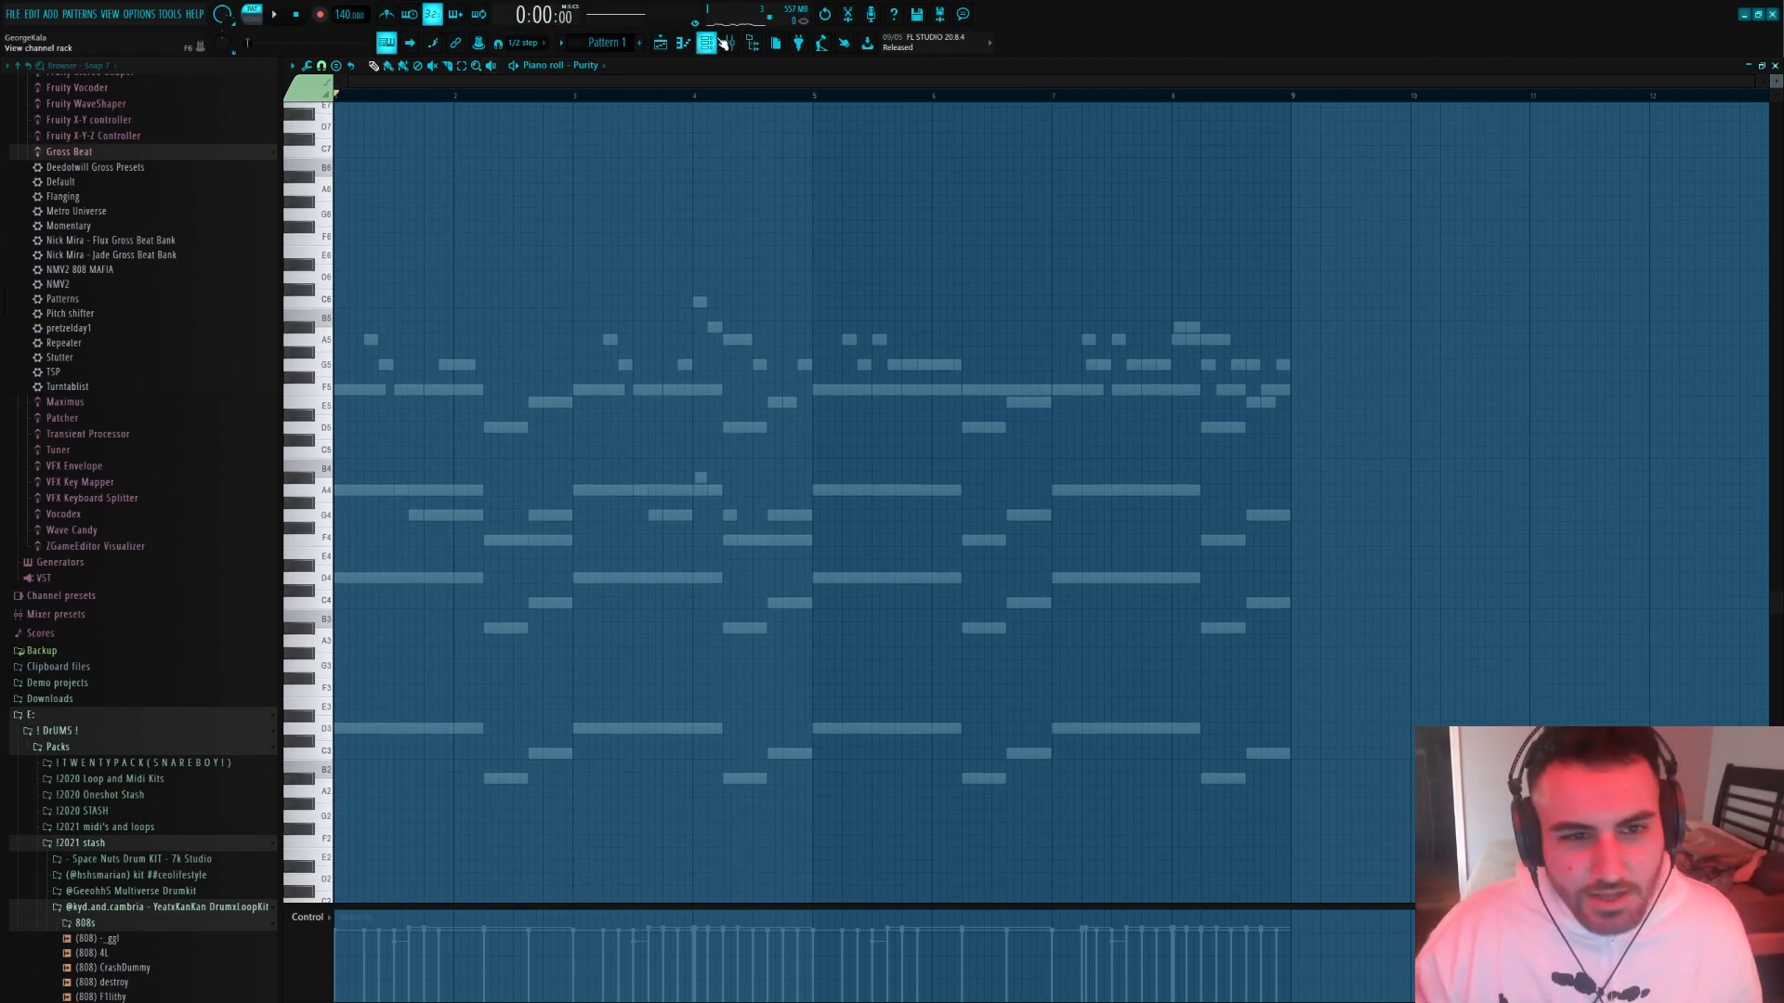
key("F6")
key("F6")
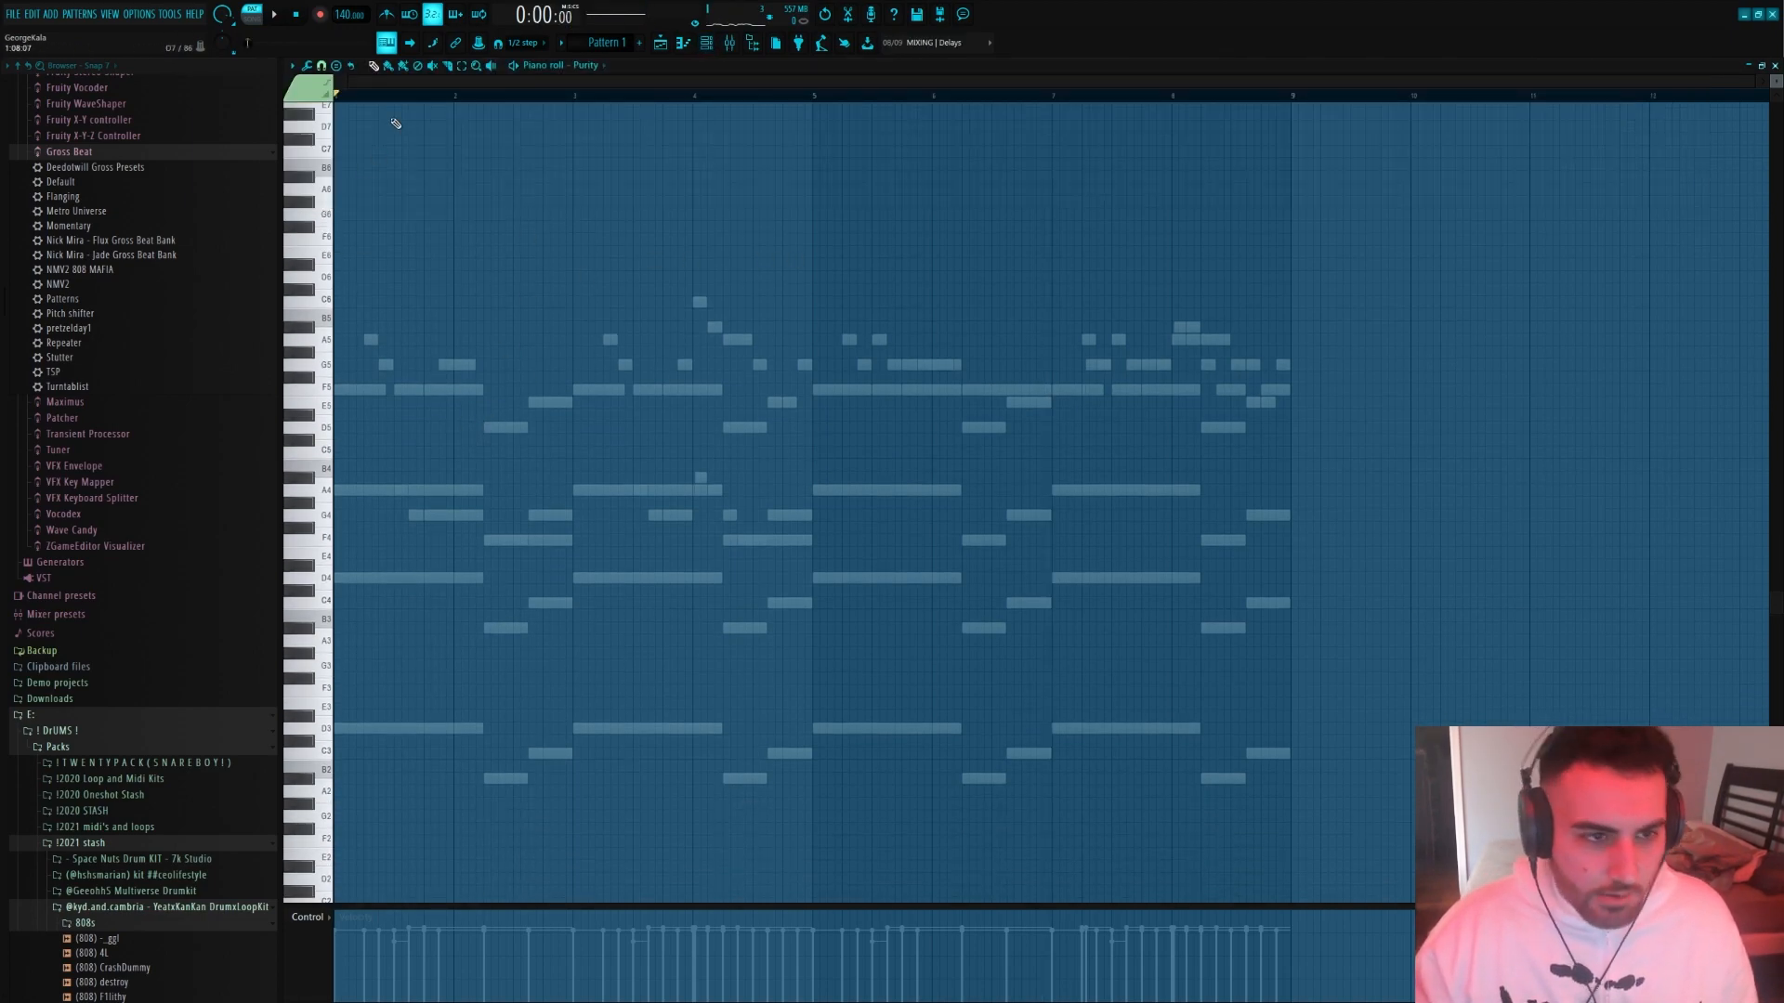
key("space")
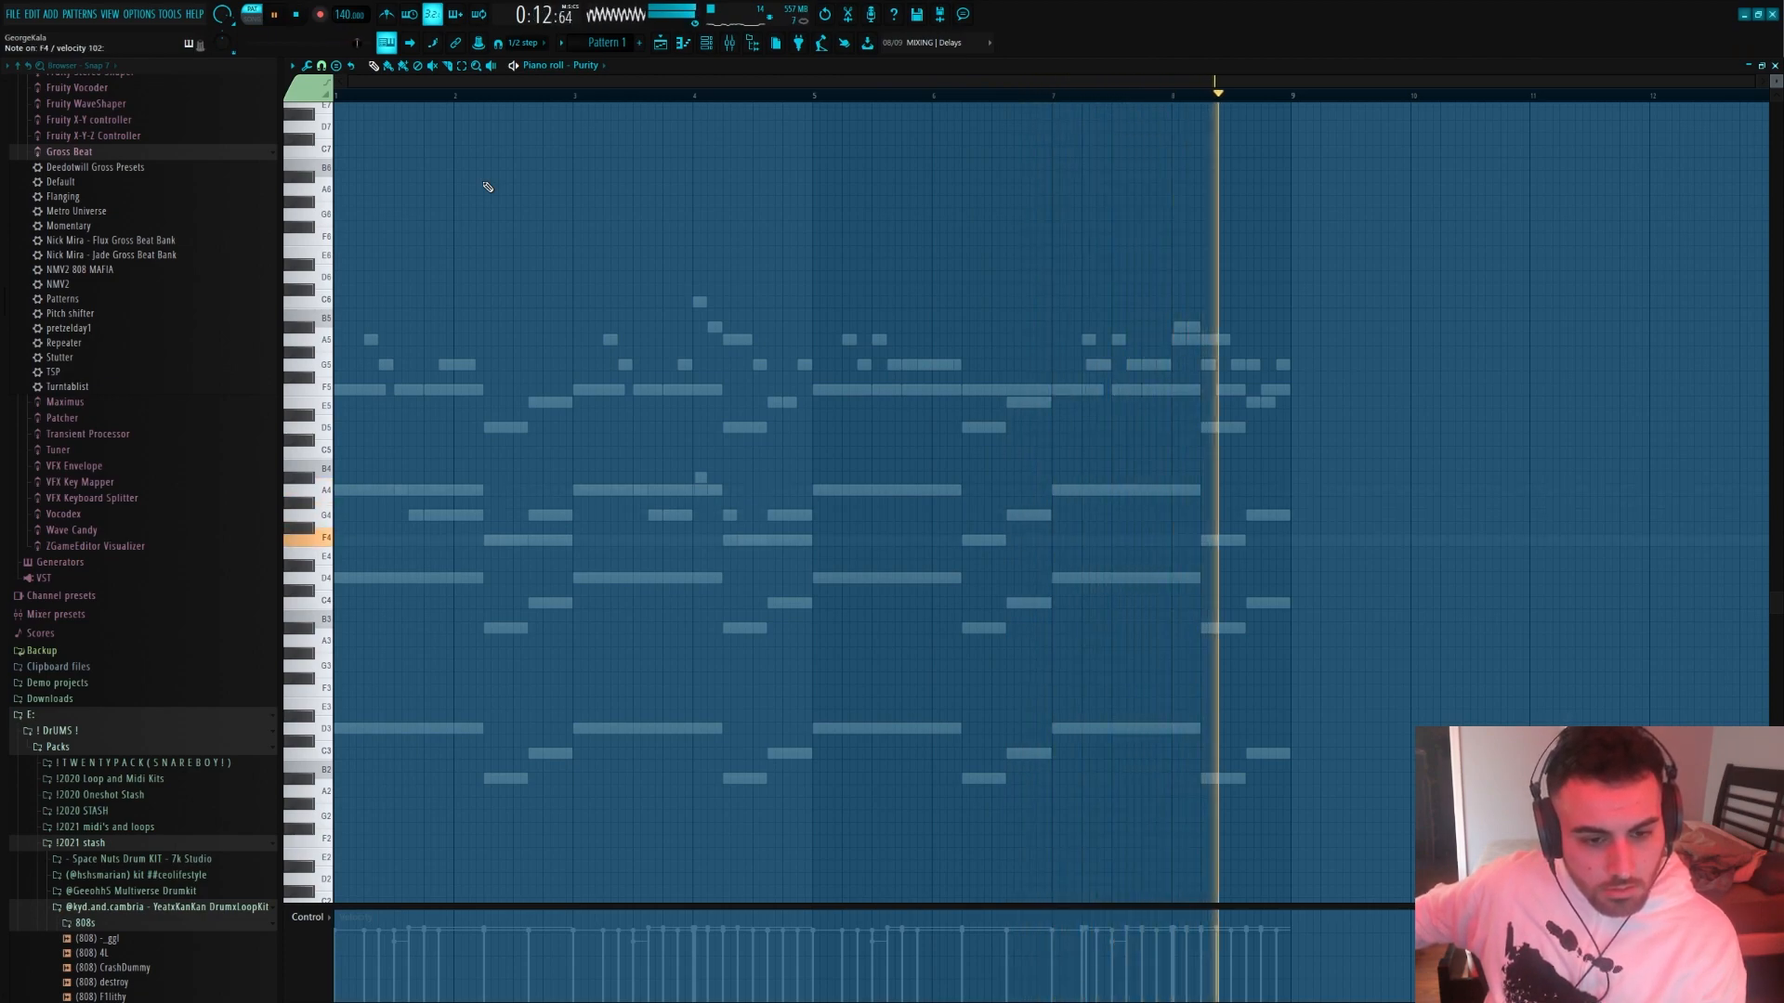
key("space")
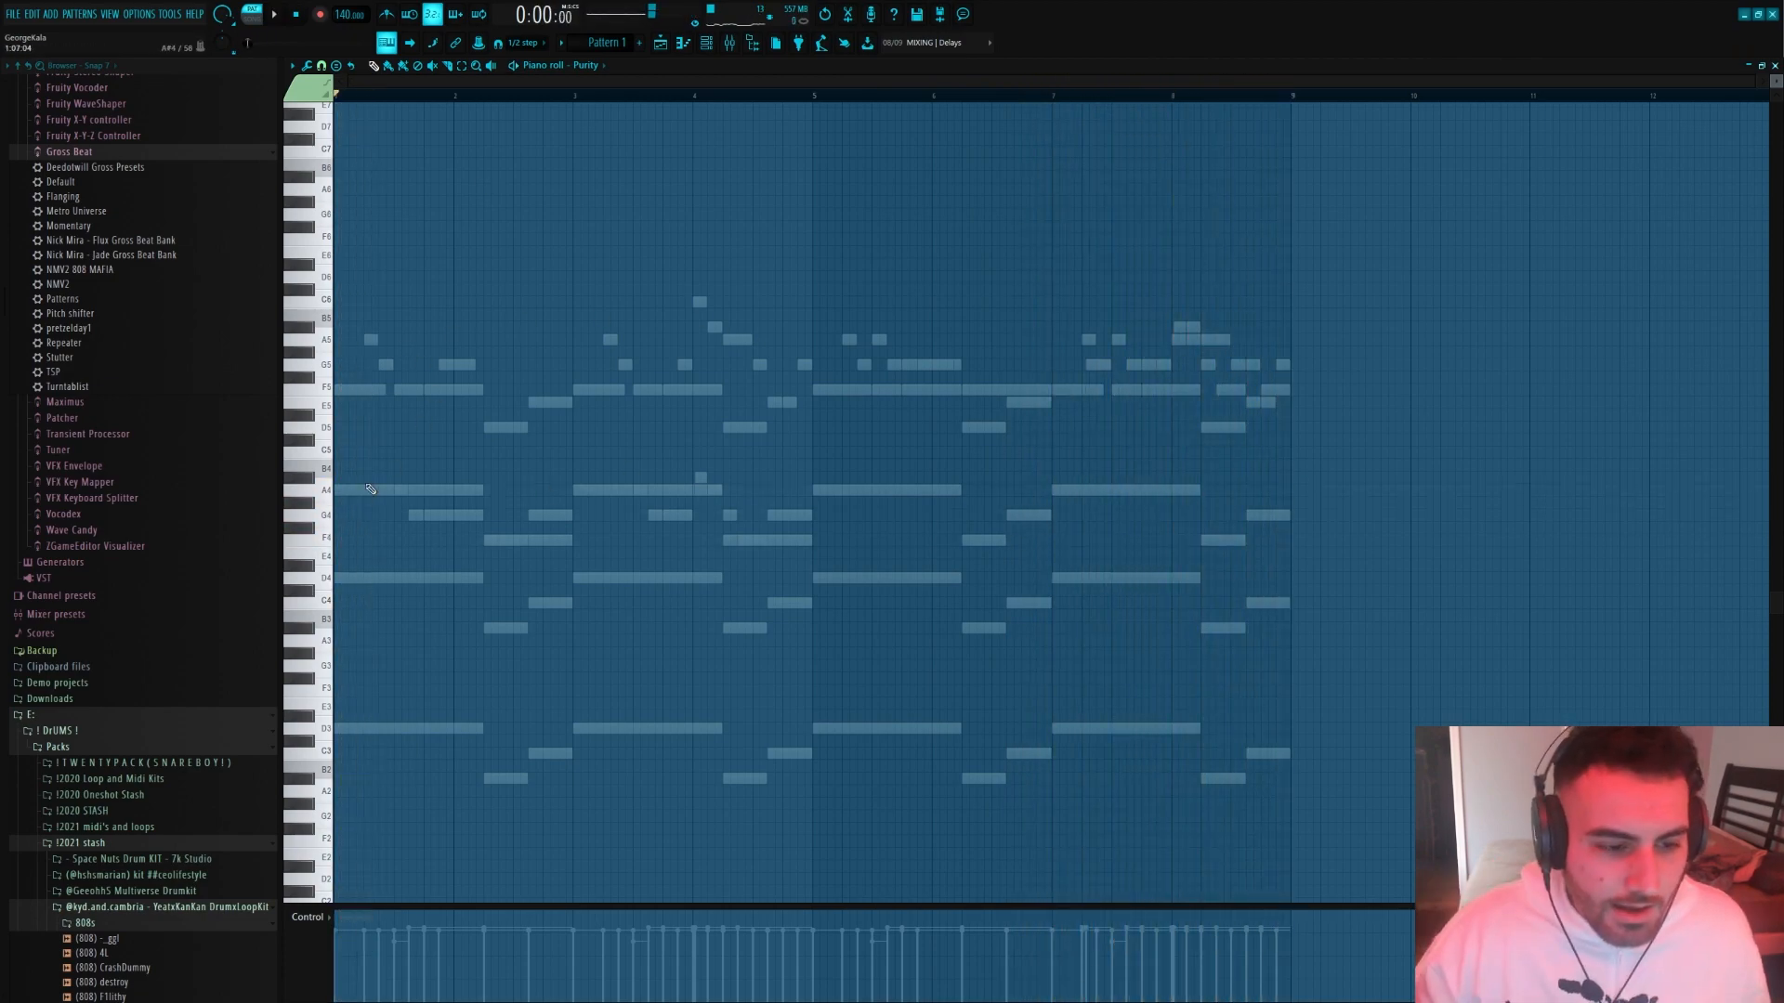
scroll(310, 565, "up", 5)
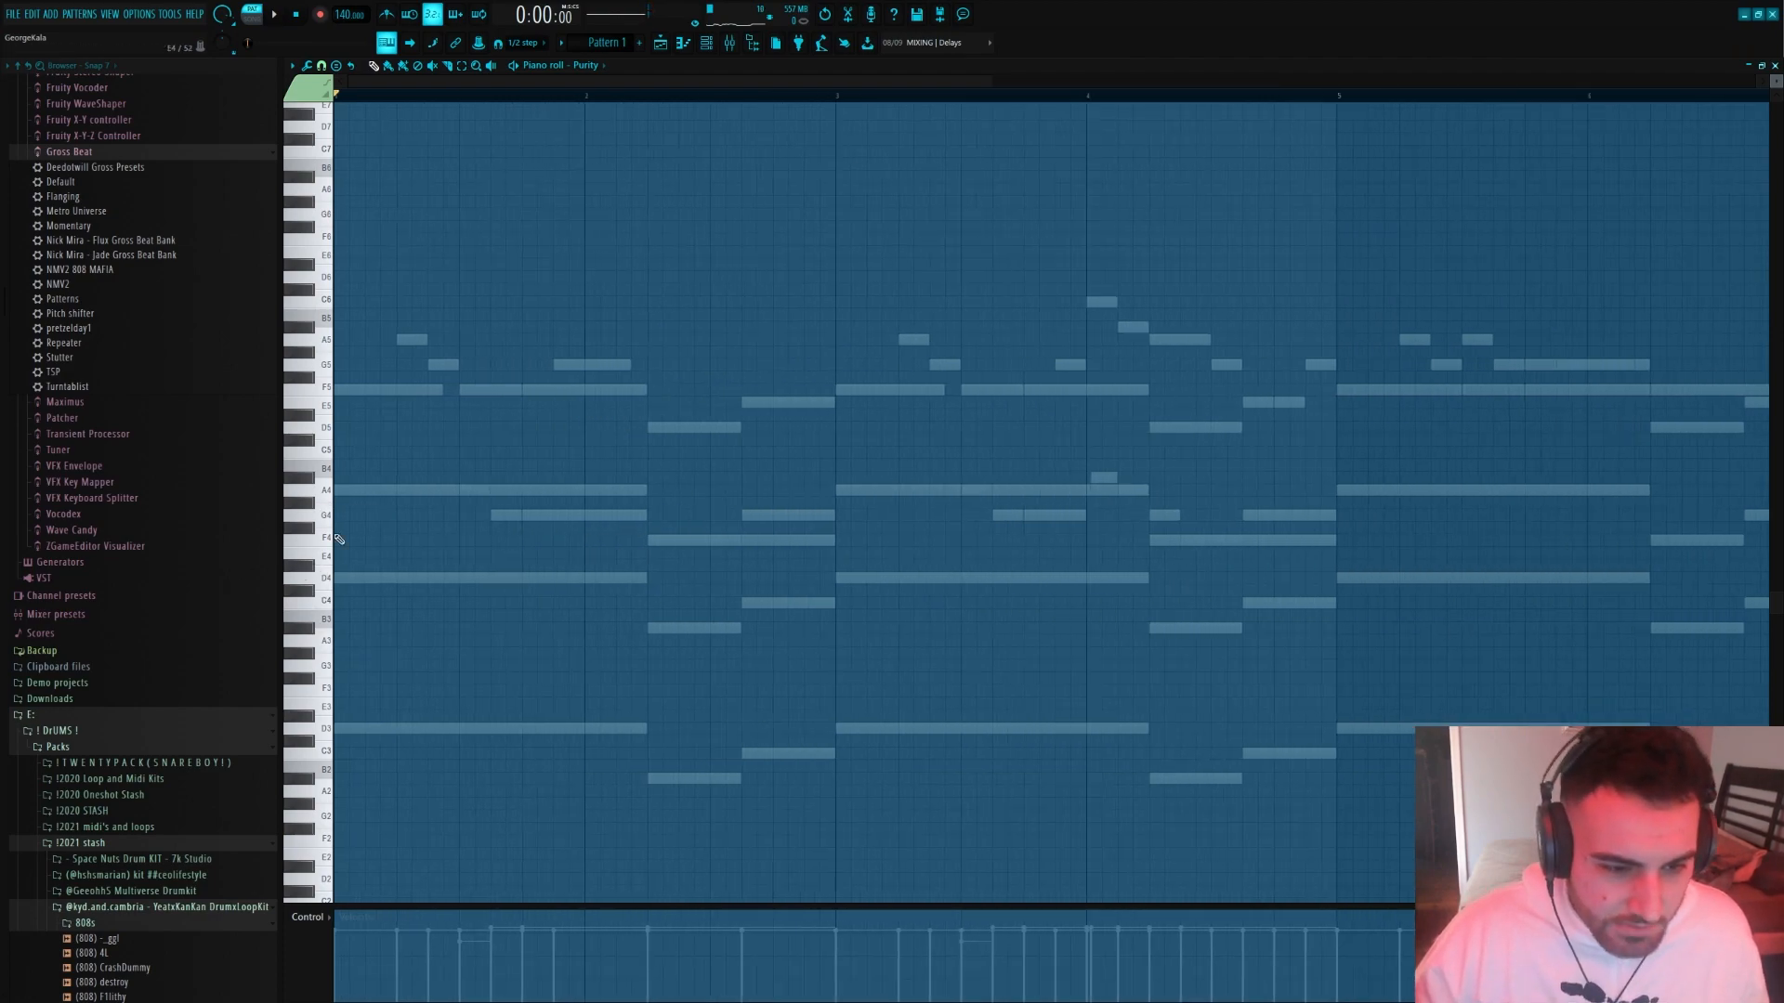
scroll(598, 651, "down", 4)
key("space")
left_click(442, 390)
left_click(447, 365)
key("space")
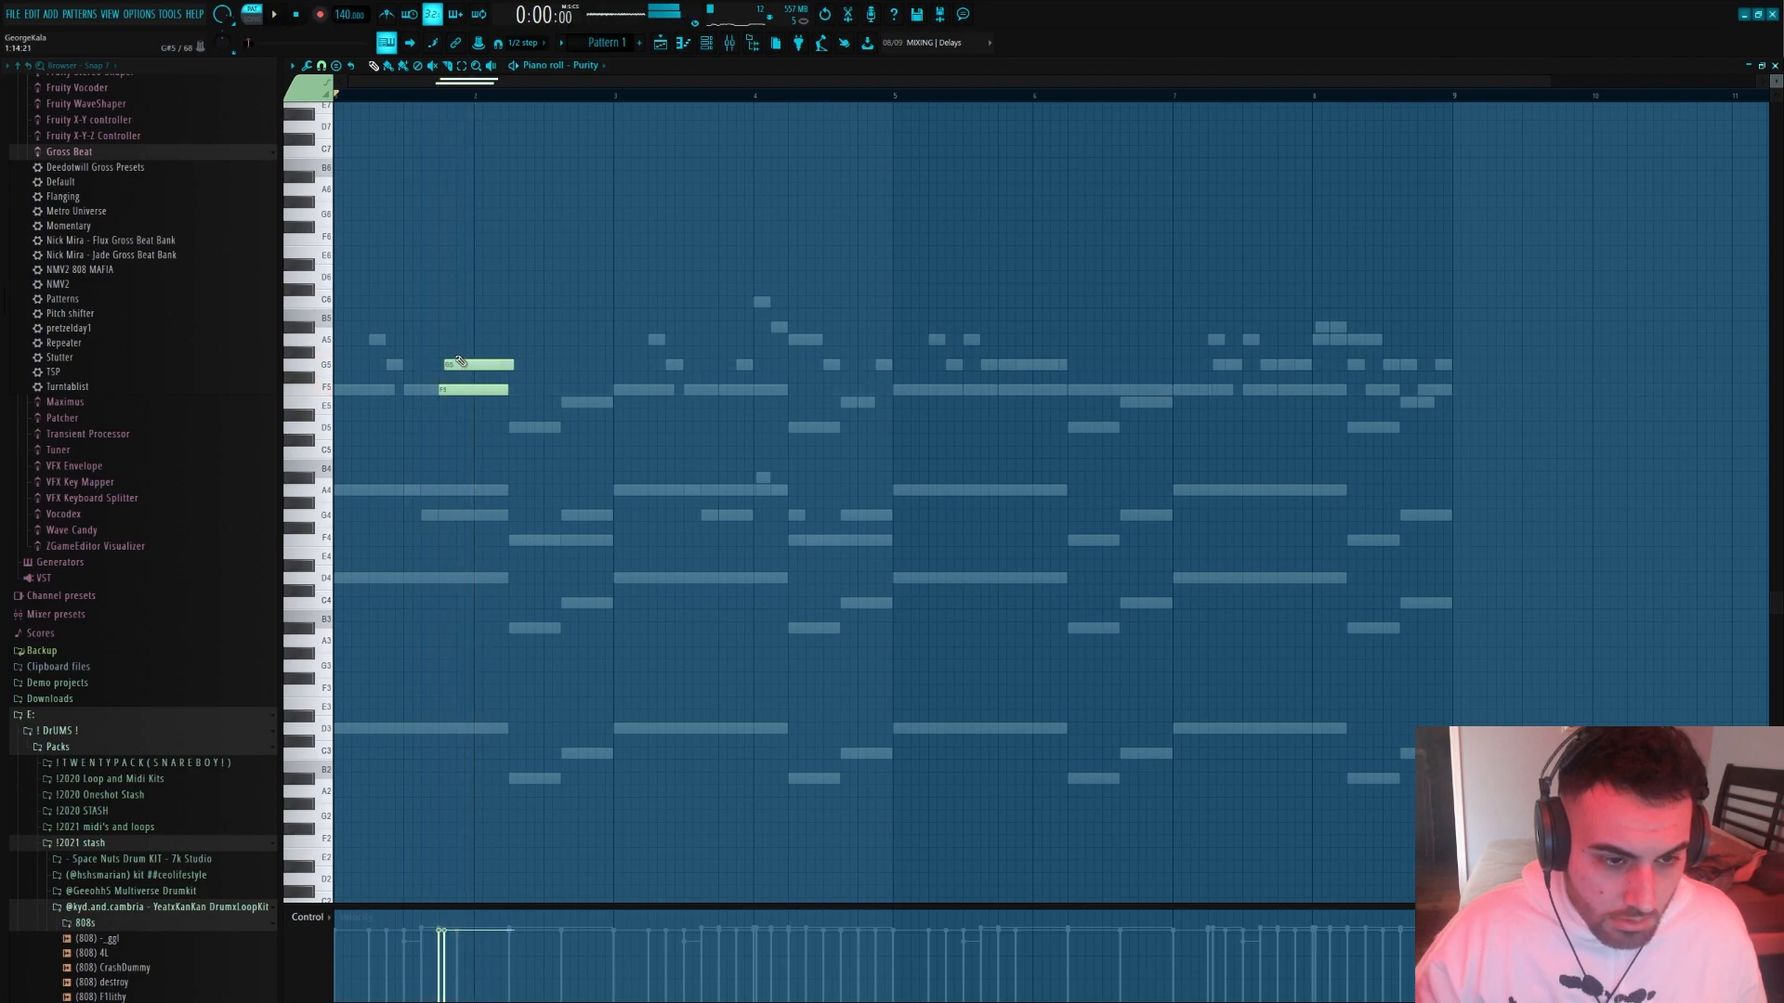
right_click(457, 364)
right_click(457, 389)
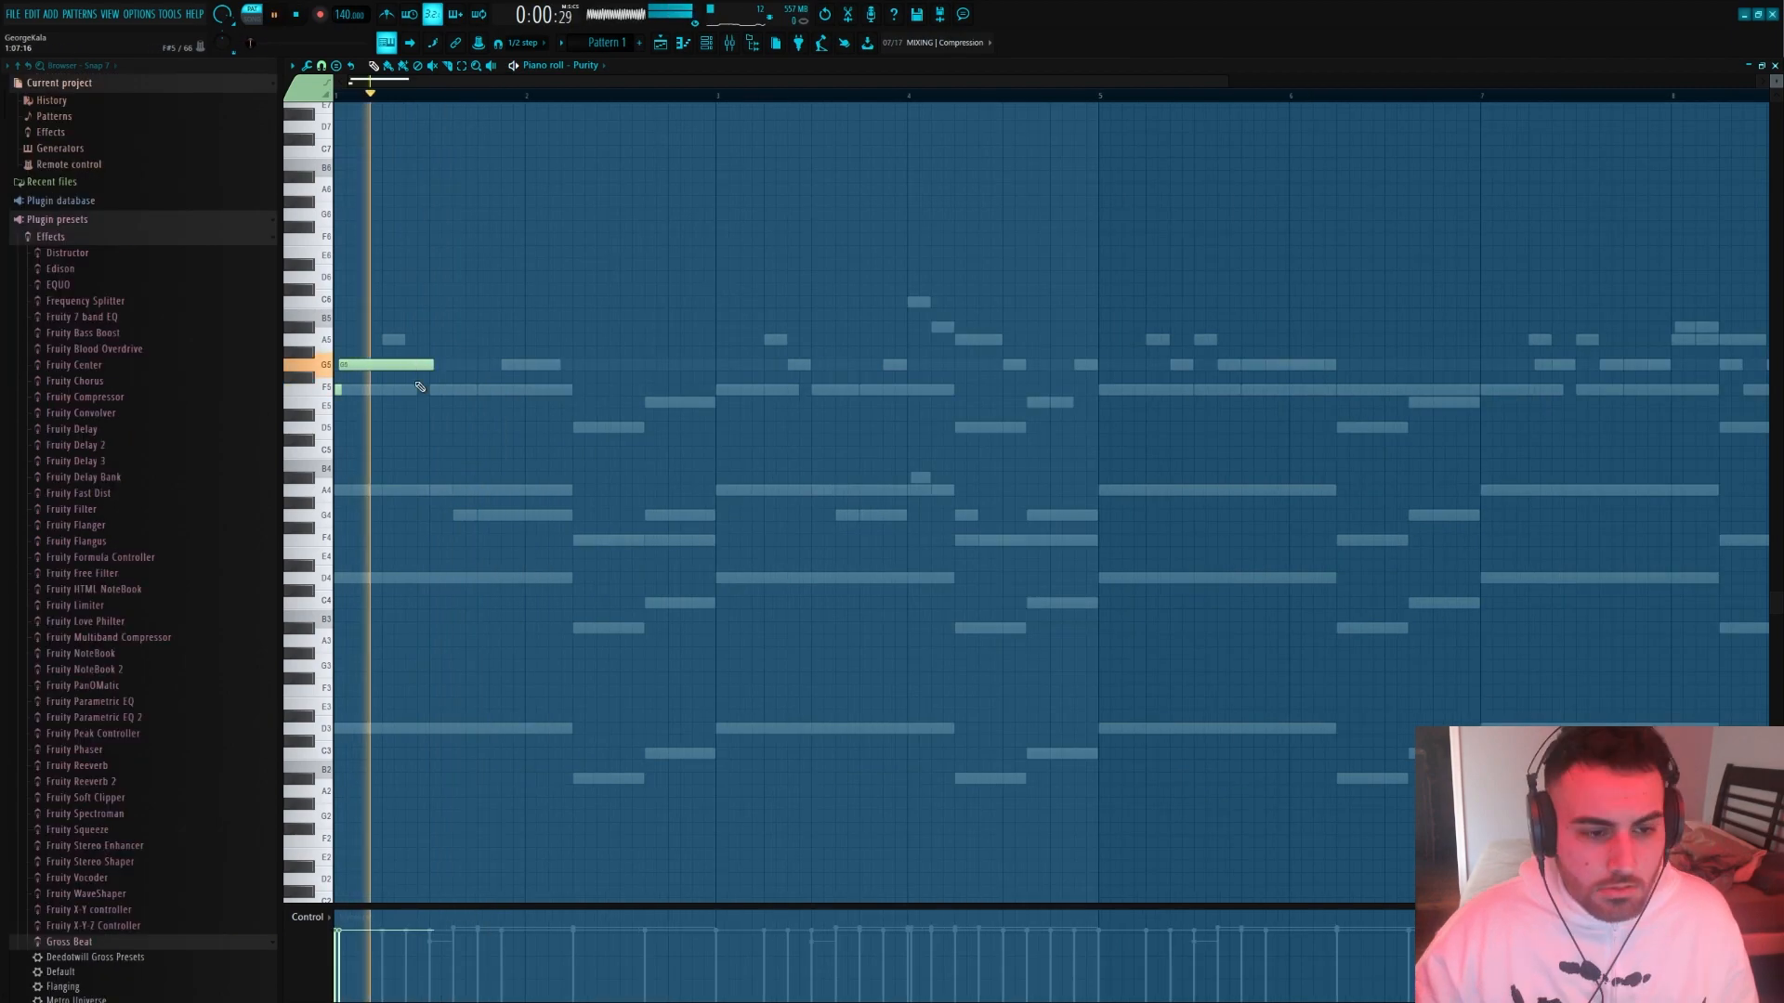
Place the lead's opening notes in bar 1: a very short F5, then overlapping longer G5 and F5 notes
key("space")
left_click(388, 389)
key("space")
key("space")
mouse_move(477, 389)
left_mouse_down()
mouse_move(393, 389)
mouse_move(476, 389)
left_mouse_up()
key("space")
key("space")
key("space")
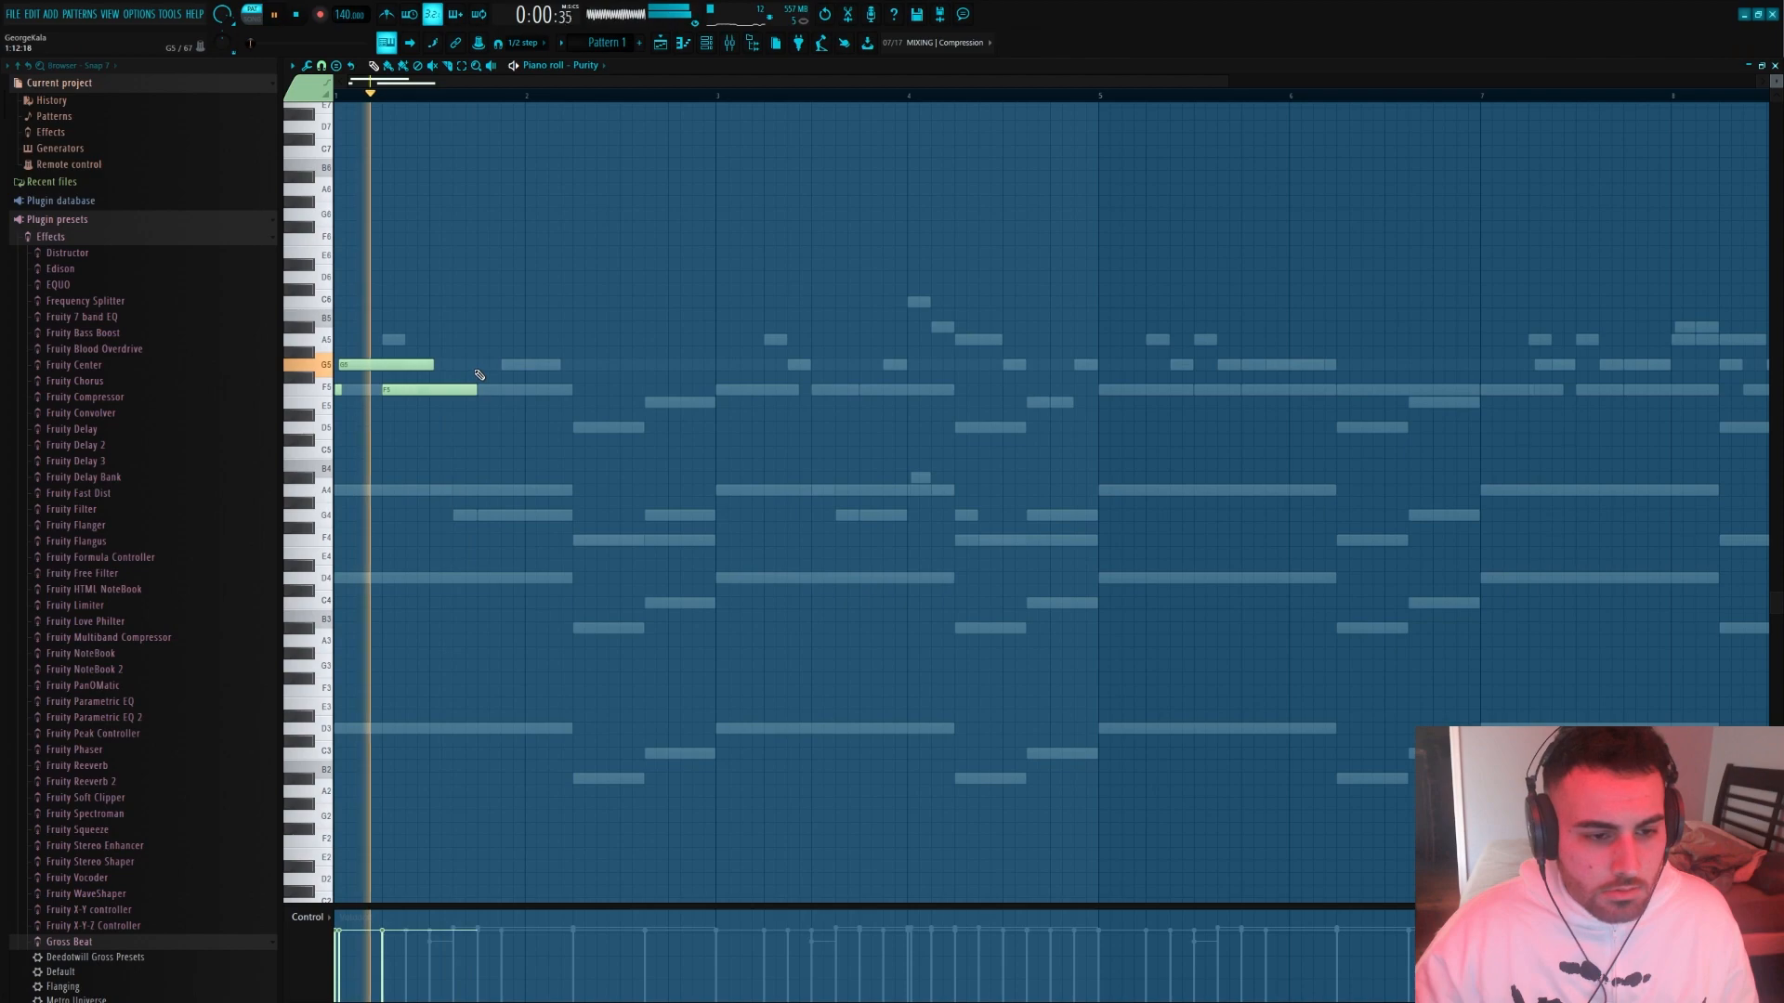
key("space")
left_click(576, 365)
left_click(599, 390)
key("space")
right_click(602, 390)
right_click(585, 365)
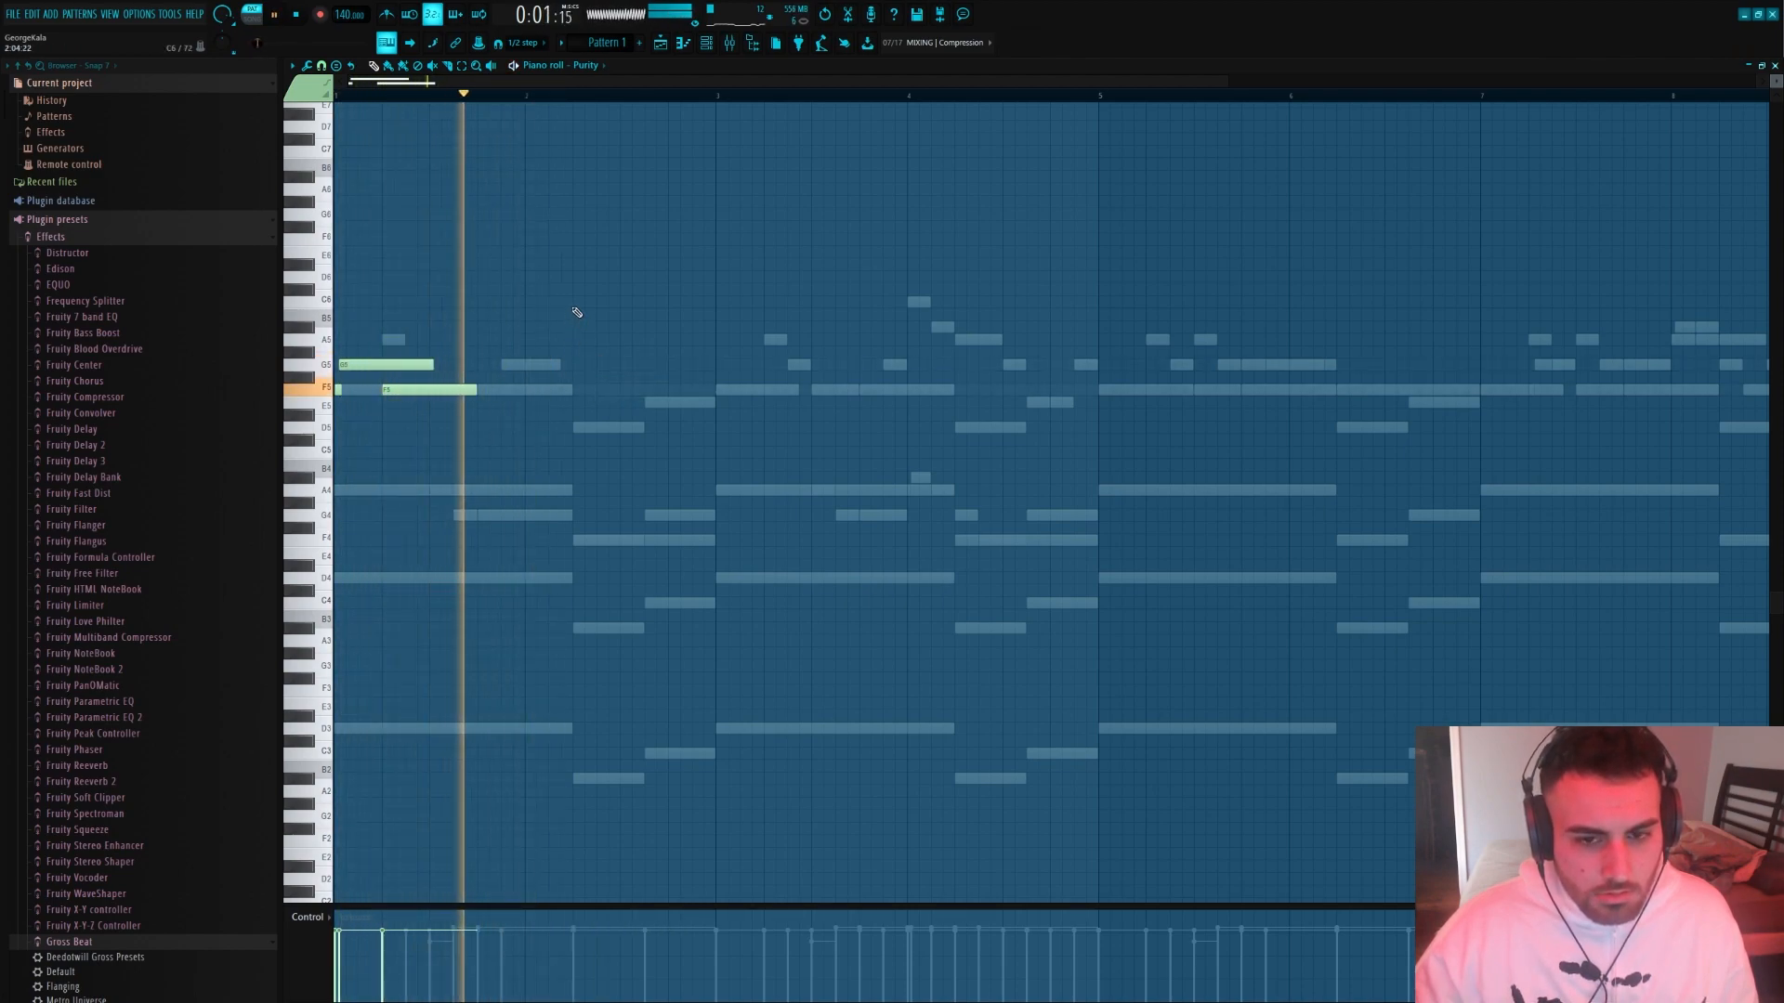
Add a descending C6, A#5, A5 run in bar 2 and duplicate the two-bar phrase into bars 3 and 4
left_click(578, 302)
left_click(600, 327)
left_click(671, 340)
key("space")
key("ctrl+a")
key("ctrl+b")
left_click(723, 425)
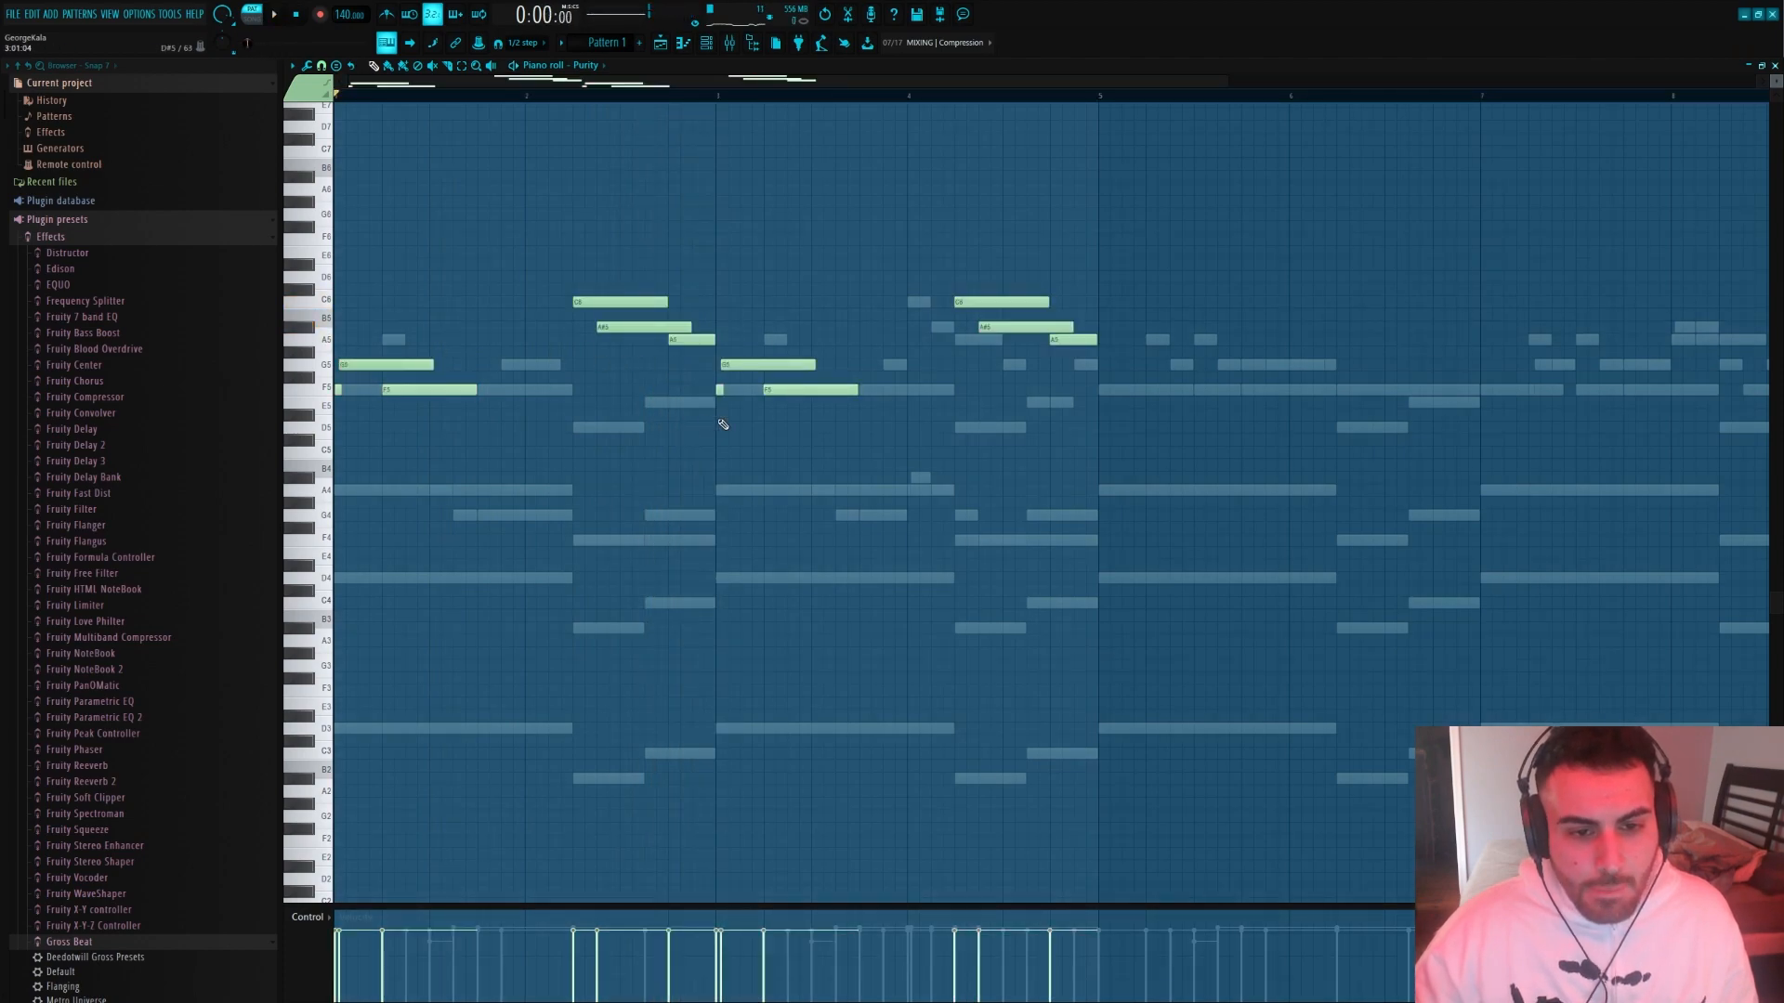
Add a short G5 pickup at the end of bar 2 and lengthen the F5 notes in bars 1 and 3
key("space")
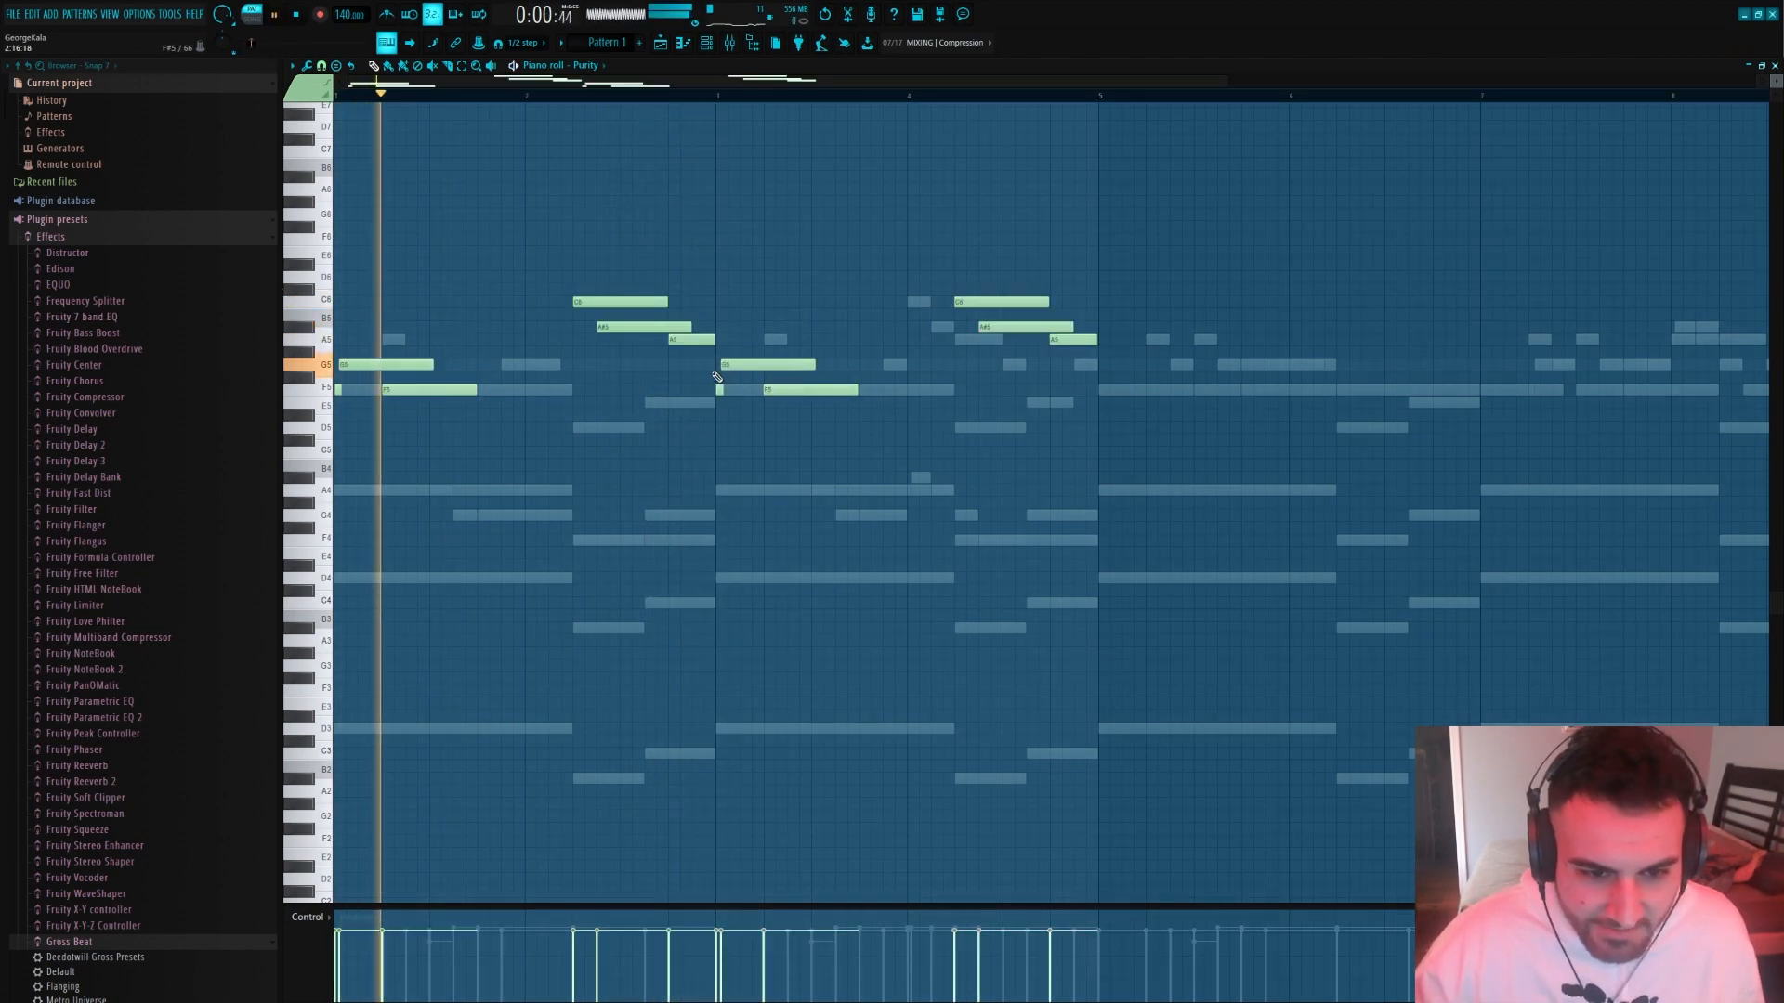
left_click(724, 364)
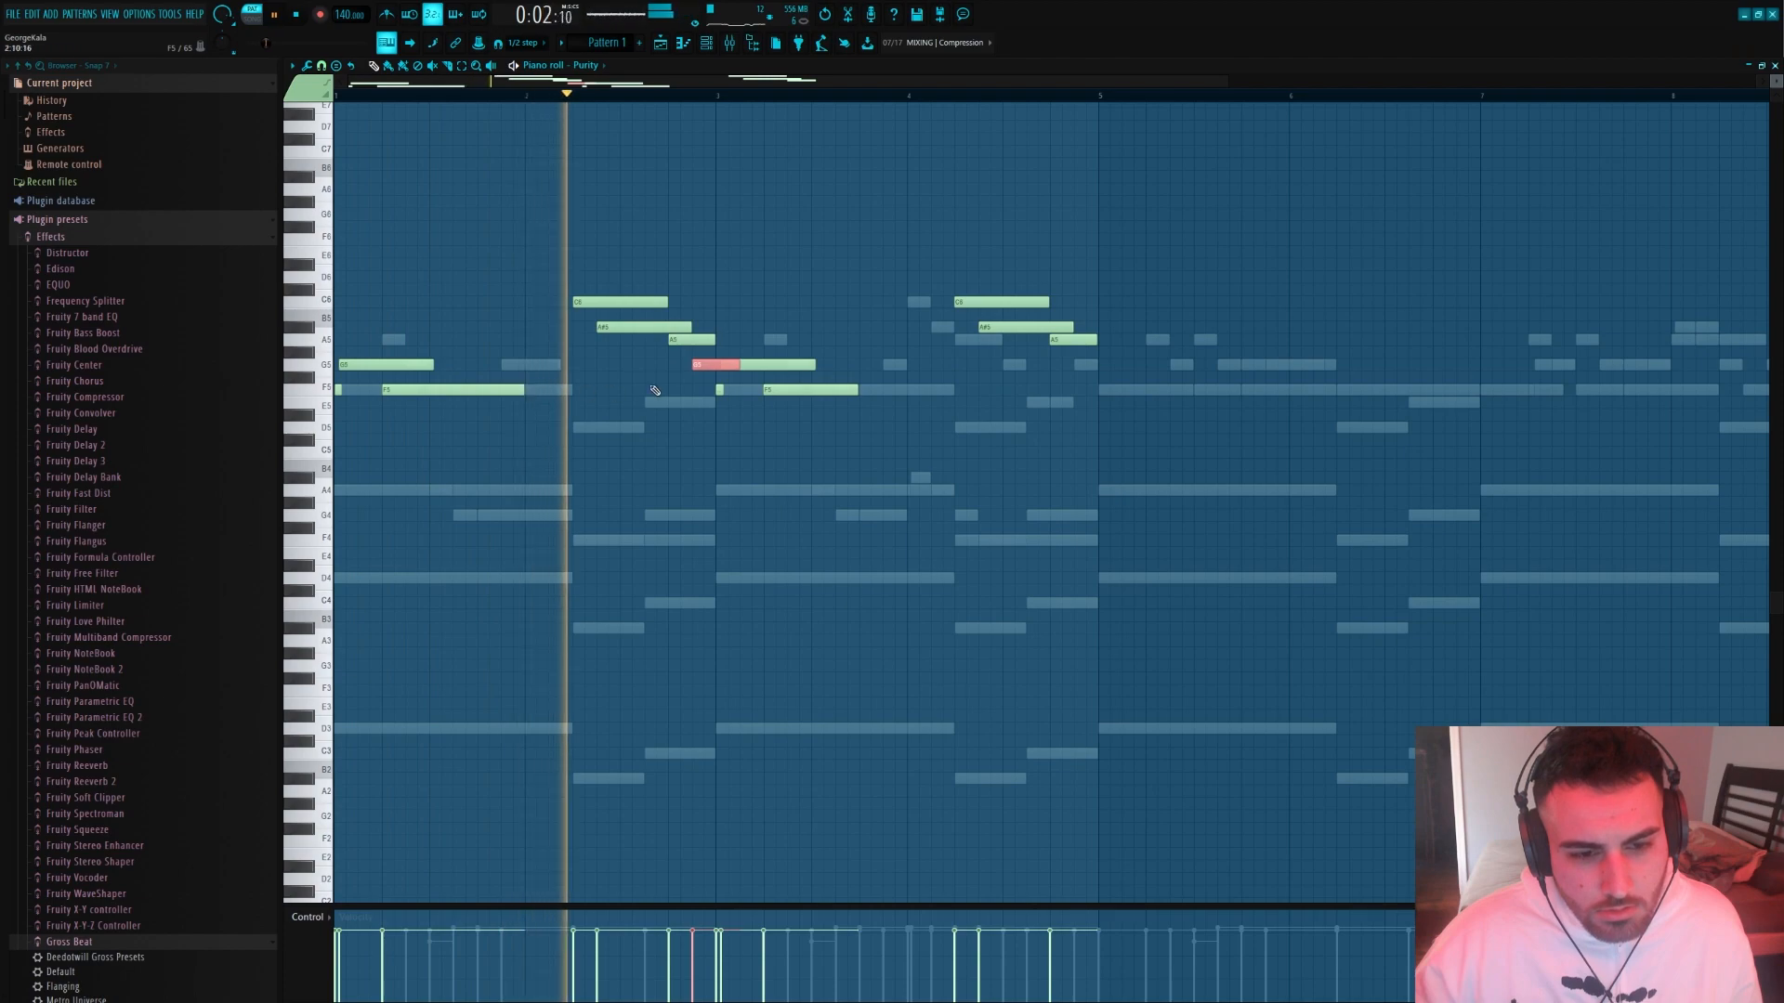
left_click_drag(738, 365, 714, 365)
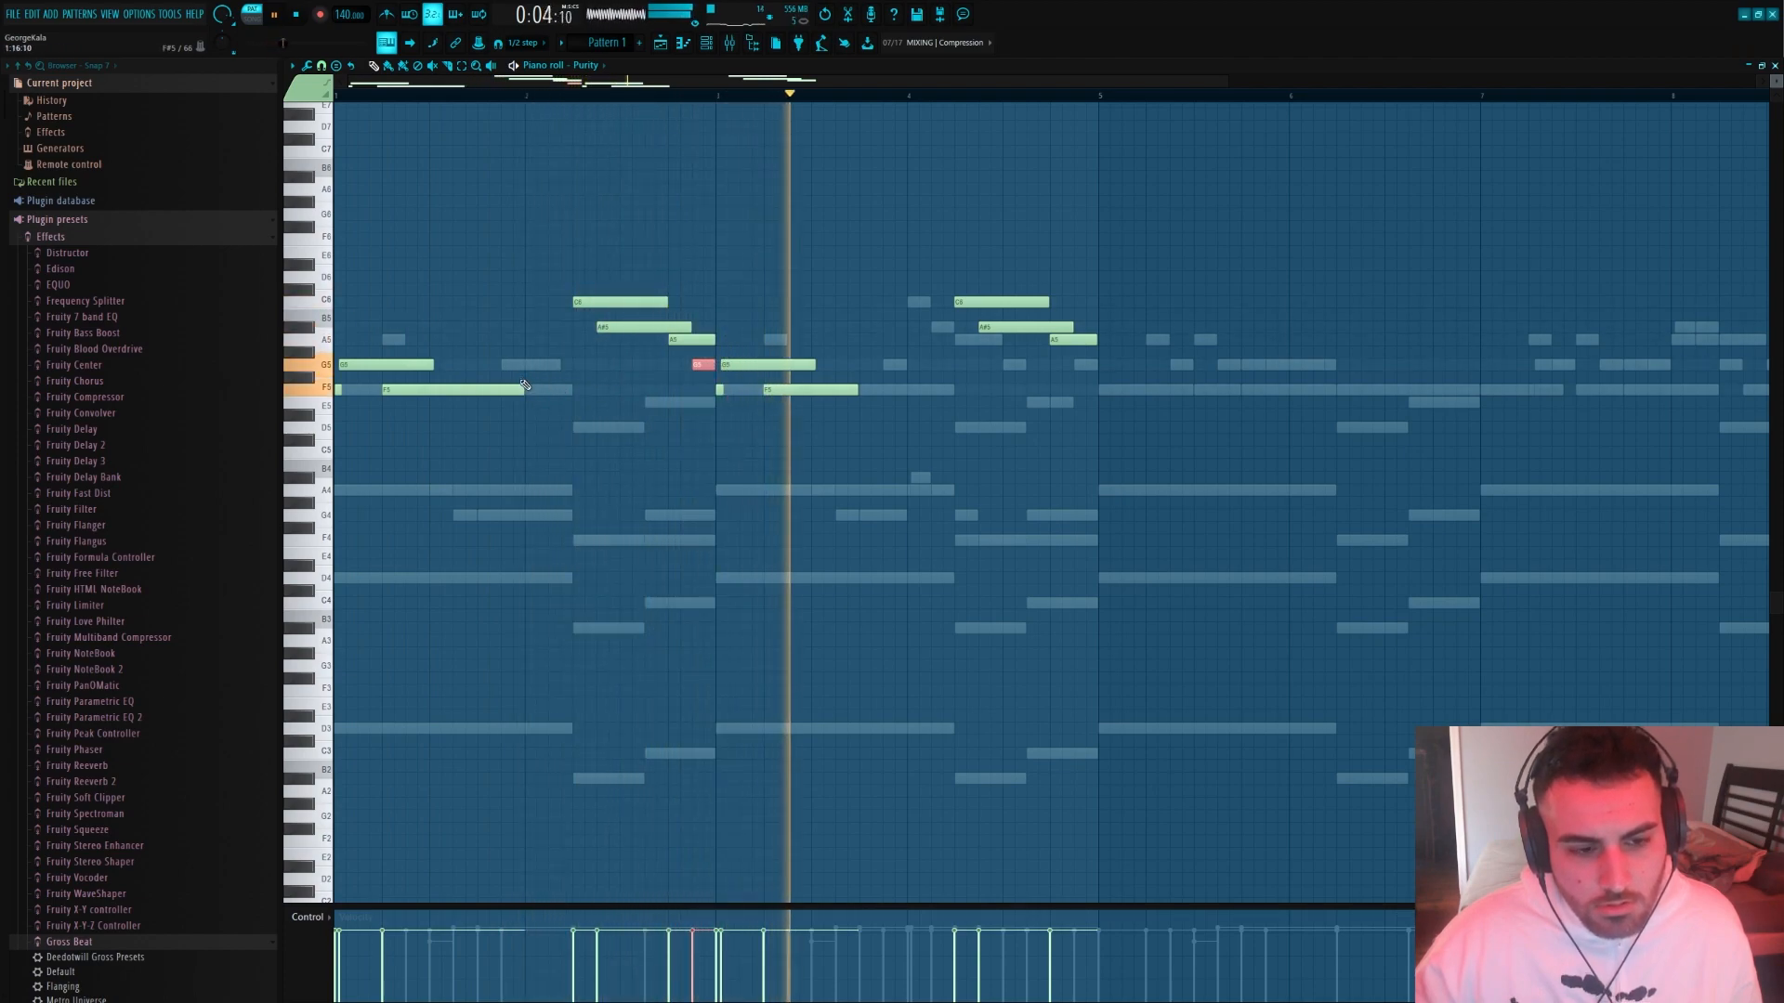
left_click_drag(524, 389, 573, 389)
left_click_drag(722, 391, 734, 390)
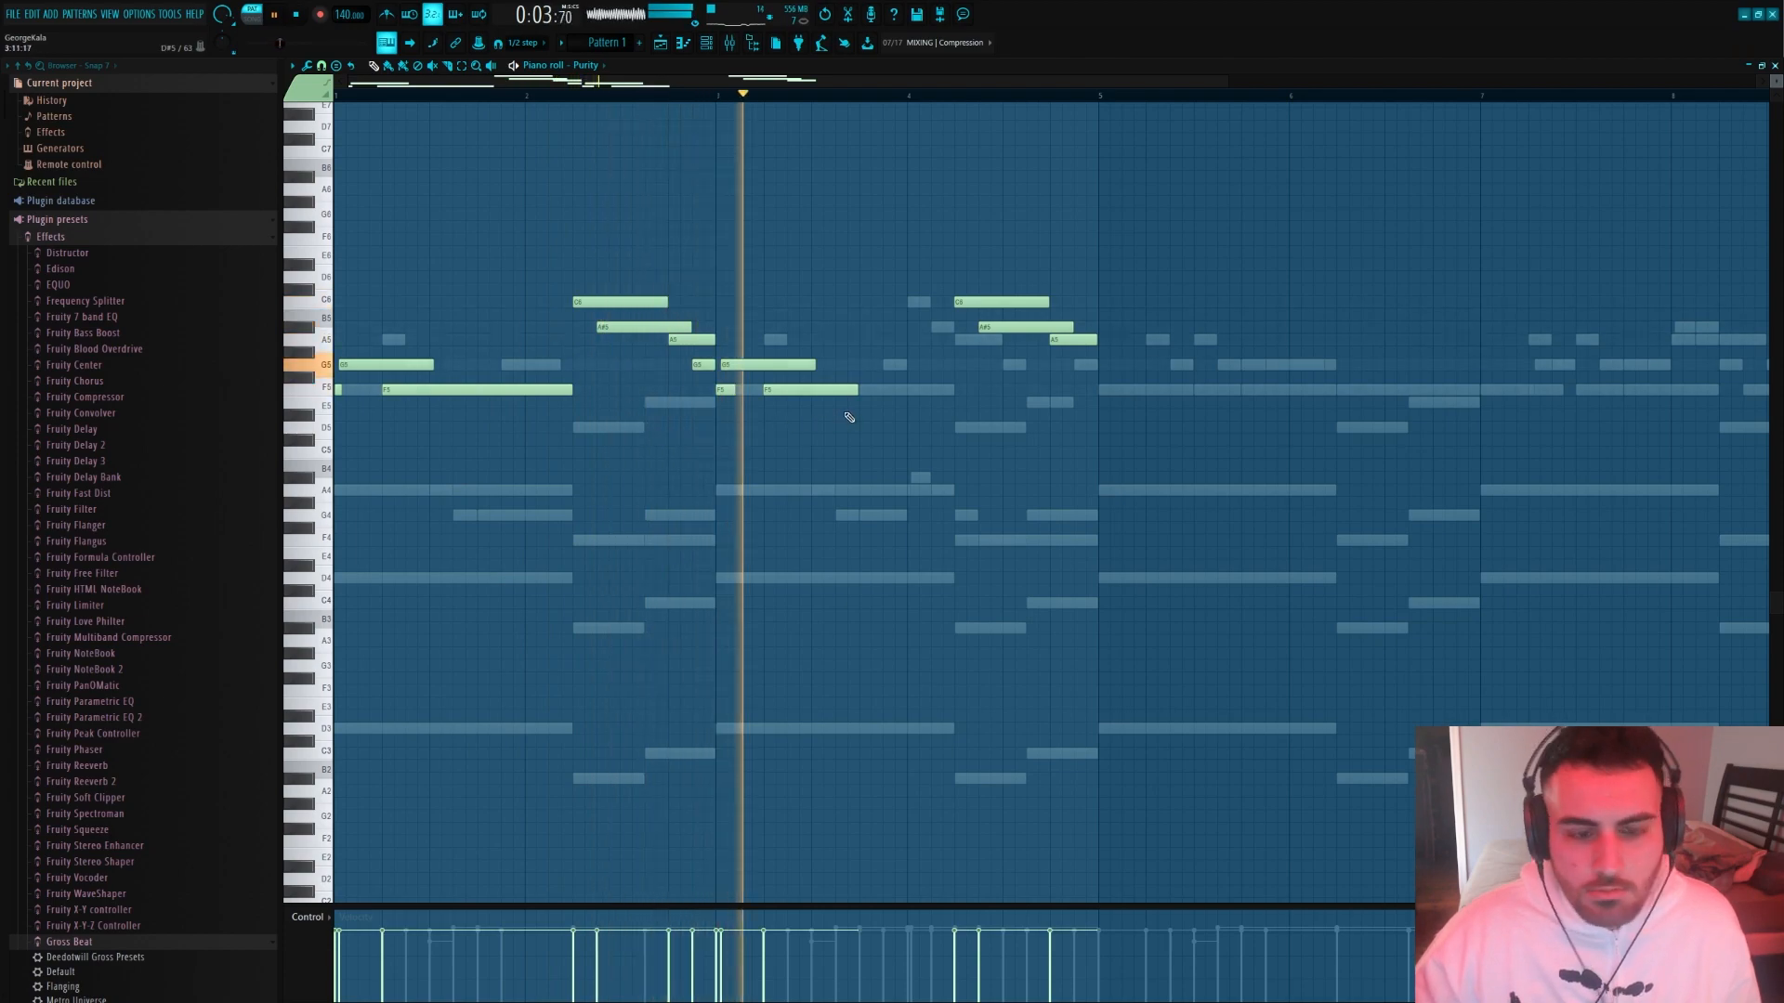
key("space")
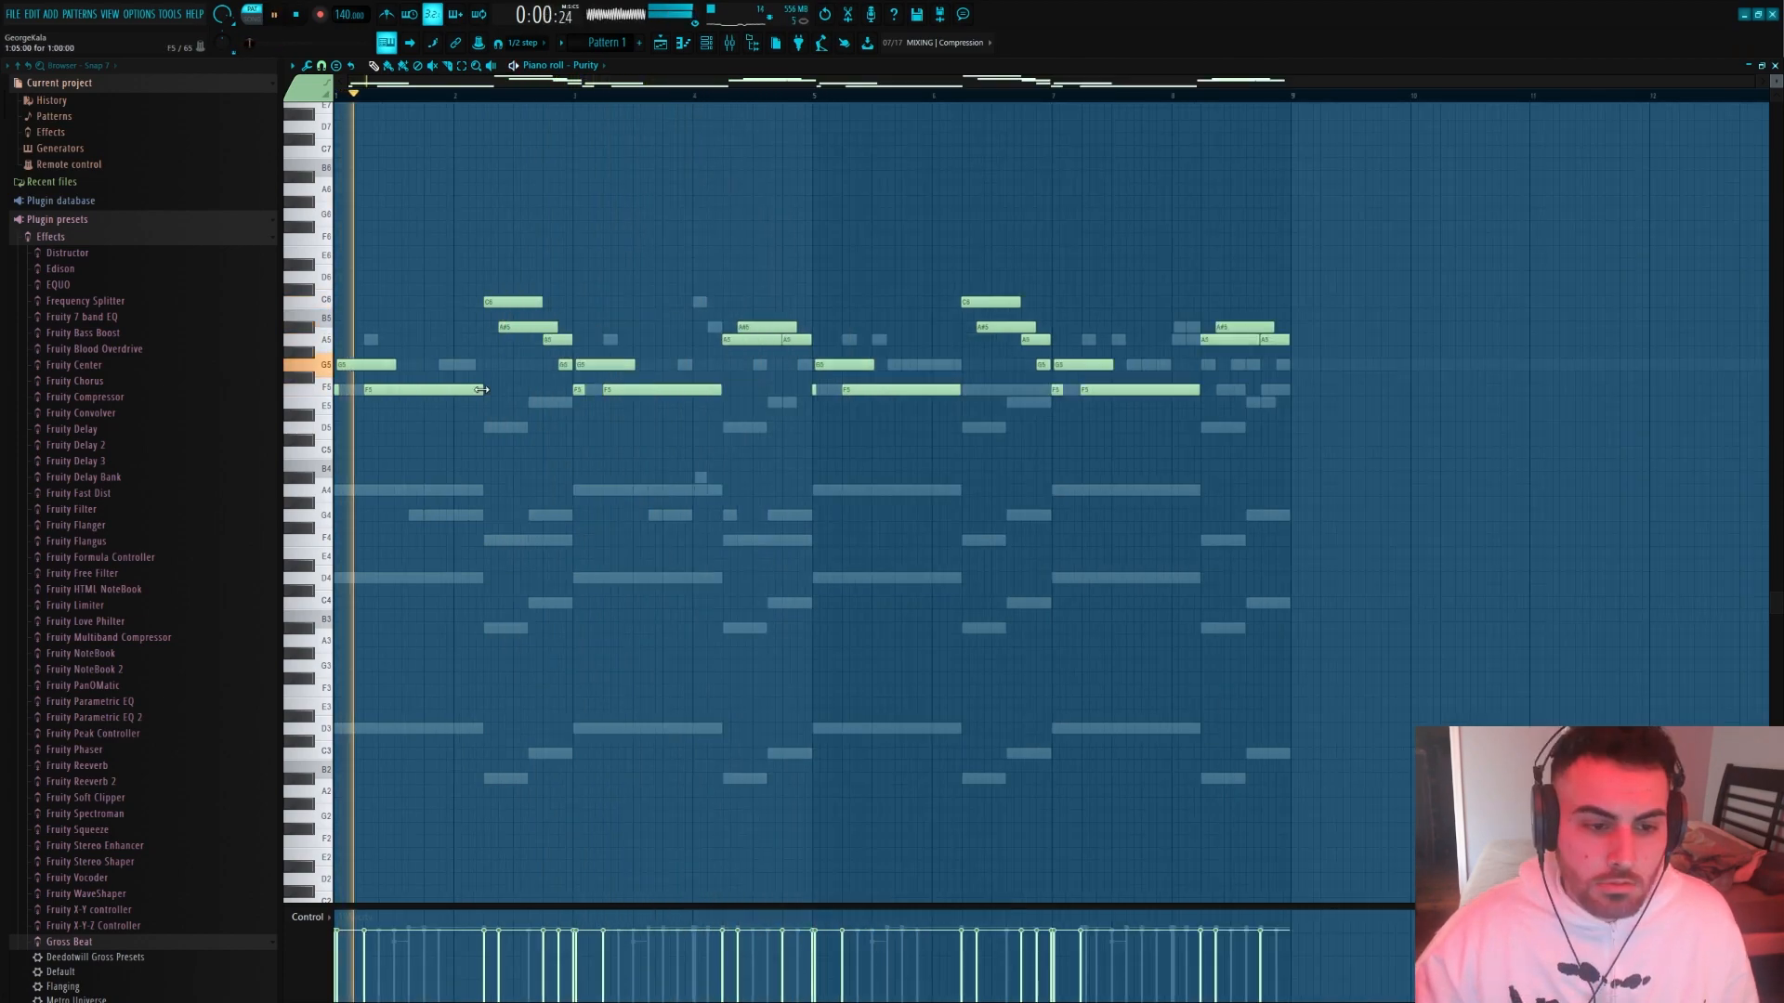
left_click_drag(481, 391, 488, 390)
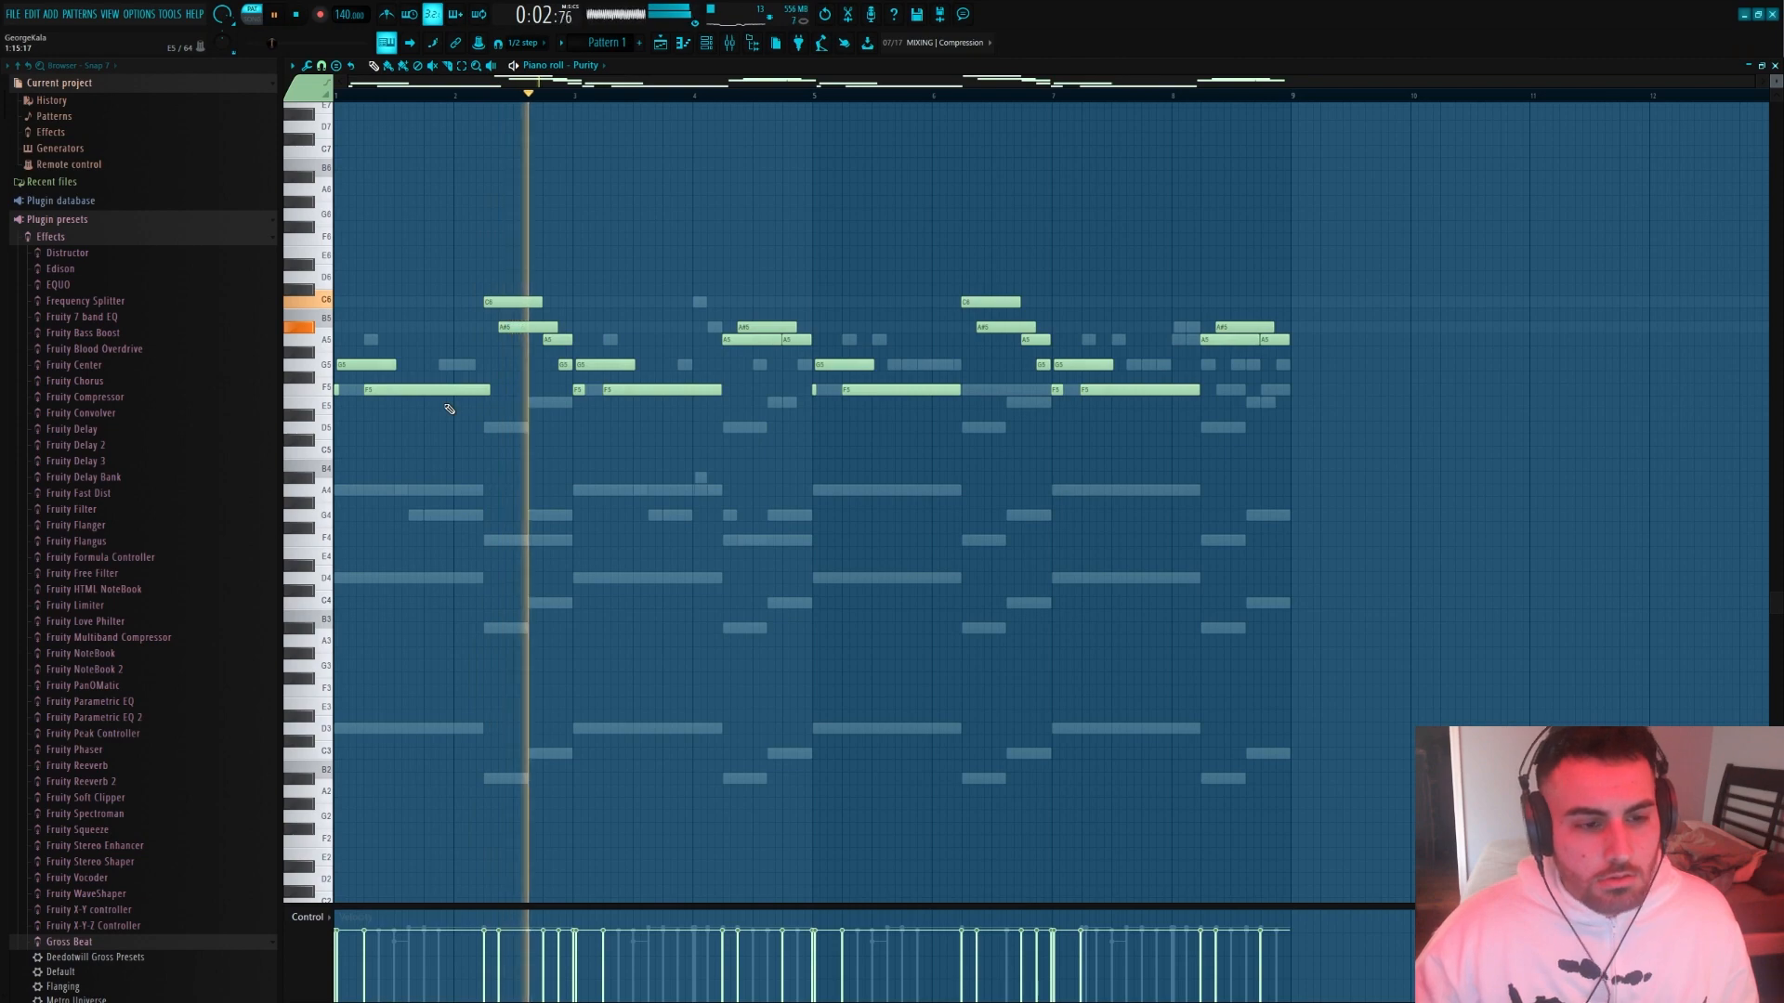
Adjust the end of bar 3's long F5 and replace the lead's second half with a duplicate of the revised first four bars
scroll(461, 423, "up", 2)
scroll(492, 409, "up", 6)
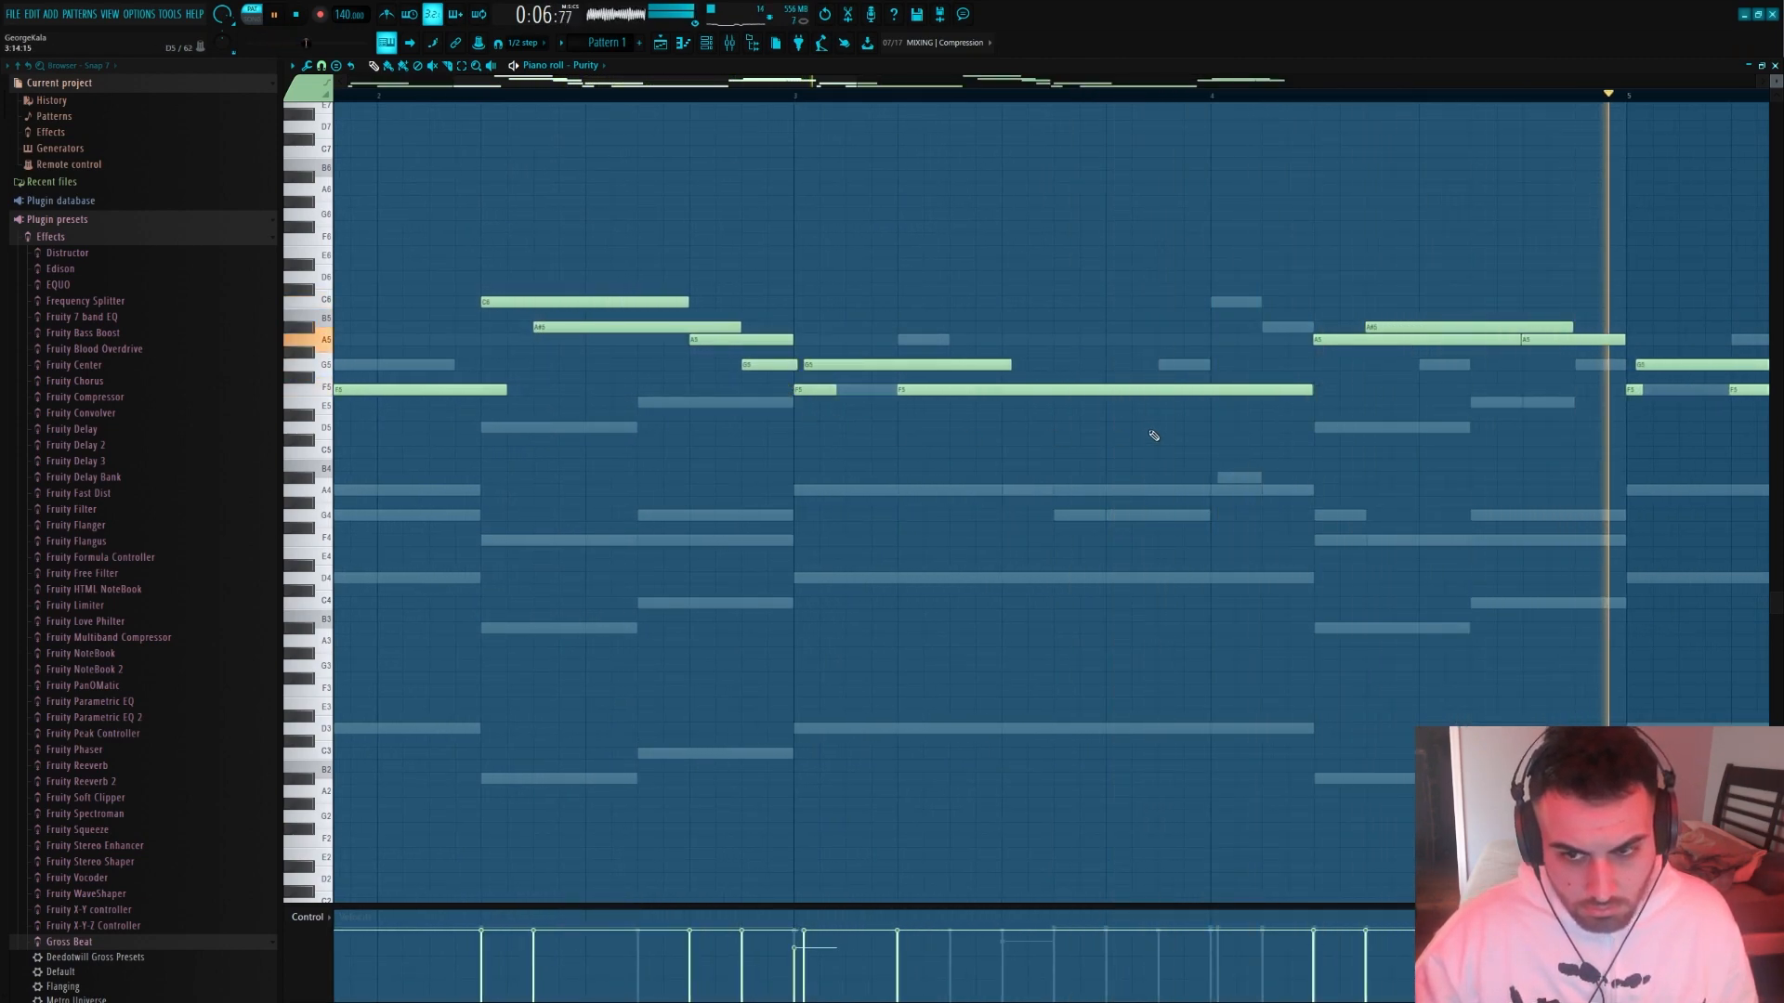
left_click_drag(1310, 391, 1282, 365)
scroll(1356, 400, "down", 3)
key("ctrl+a")
key("ctrl+d")
scroll(1280, 365, "down", 3)
left_click_drag(1445, 470, 815, 229)
key("Delete")
key("ctrl+b")
scroll(791, 388, "up", 2)
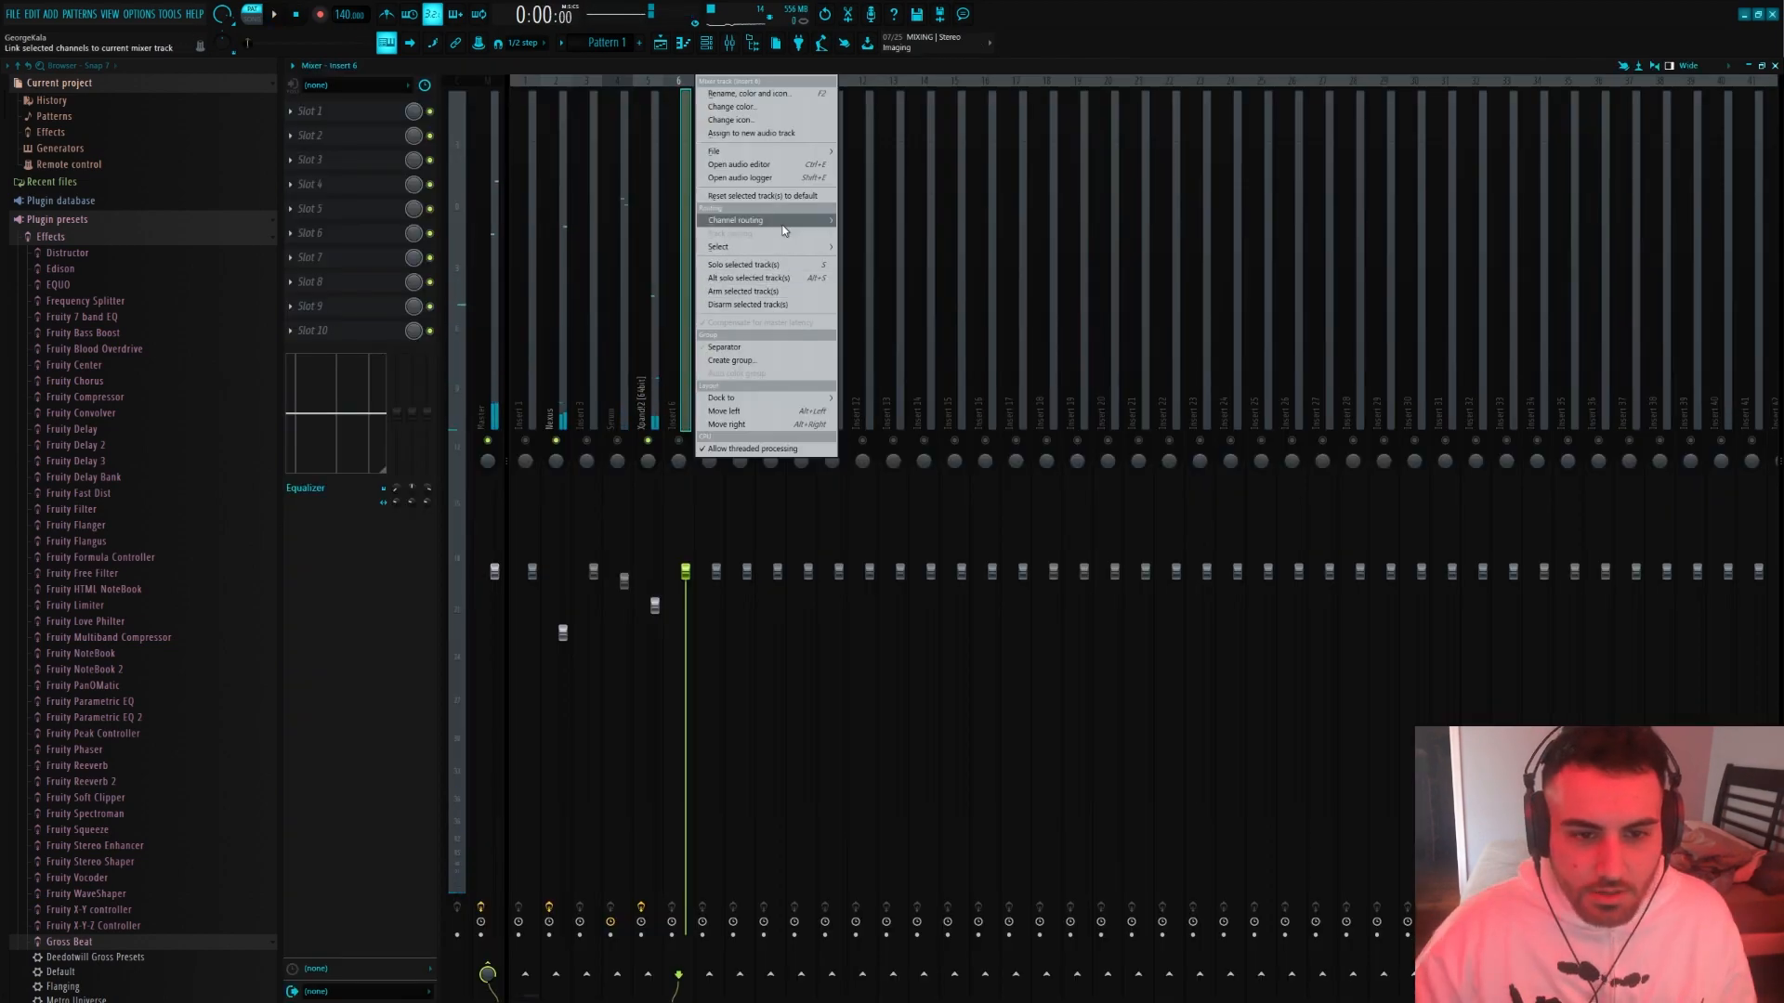
Route the Purity channel to mixer Insert 6, then lower its fader and slightly raise the Xpand!2 fader during playback
mouse_move(783, 223)
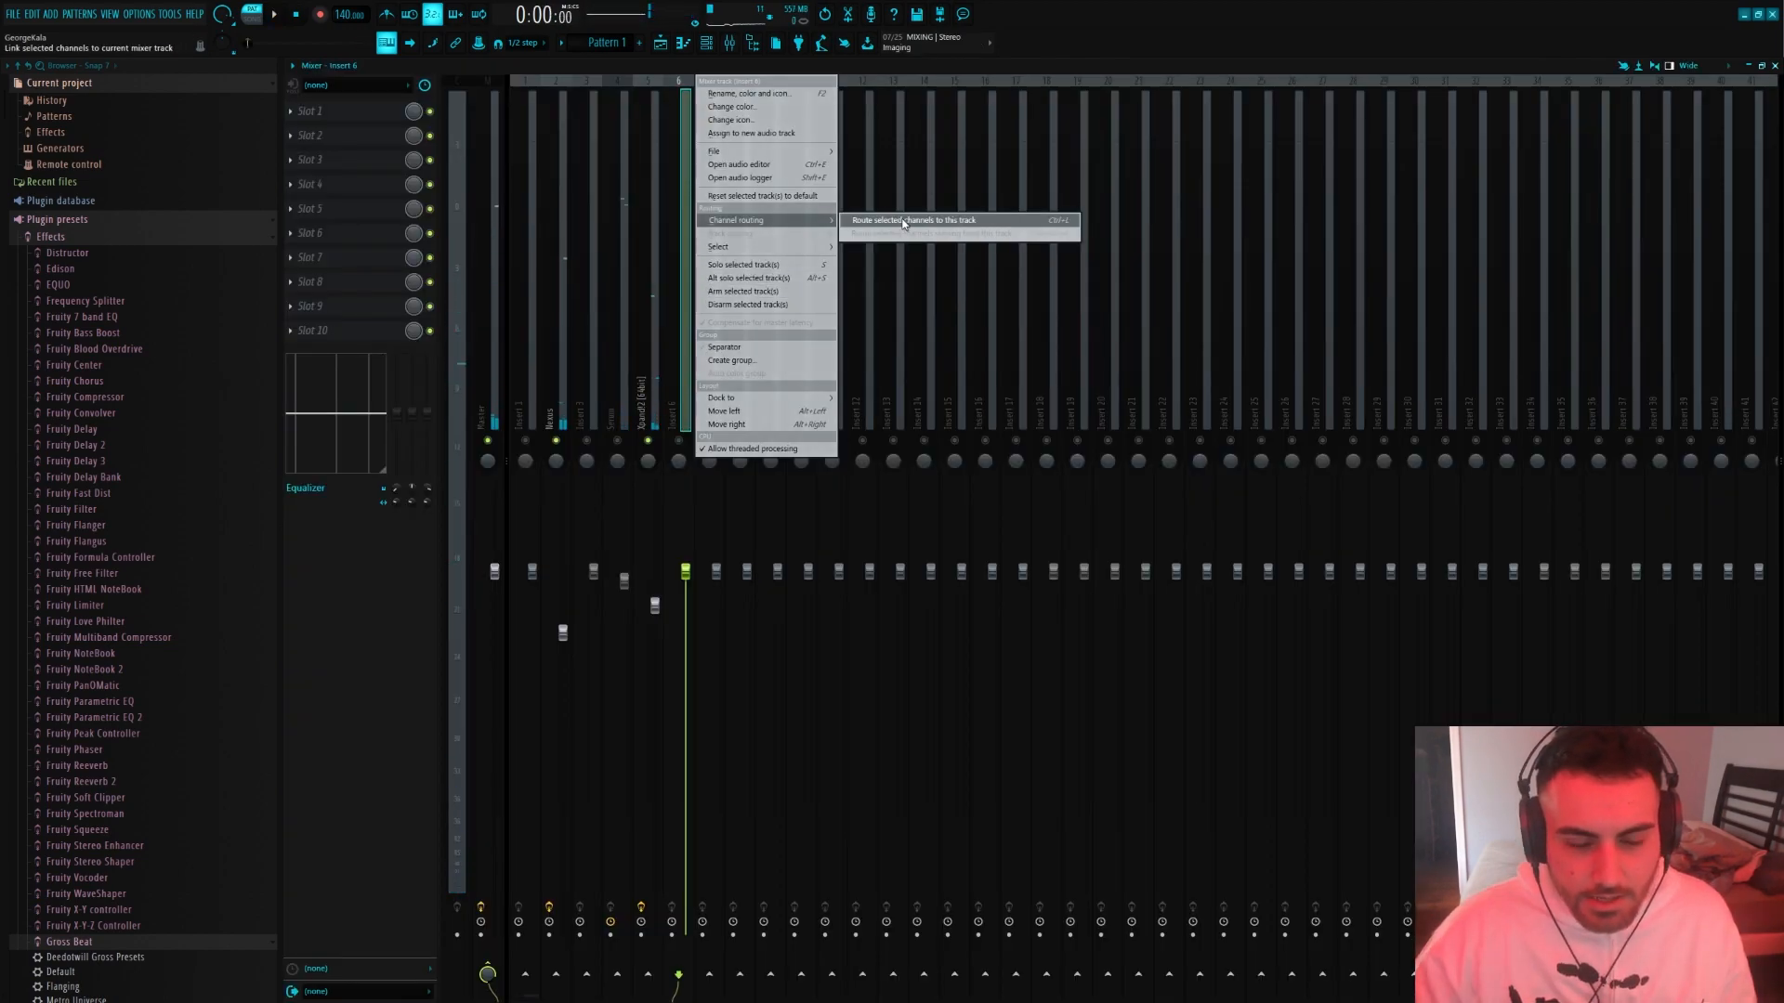
left_click(915, 220)
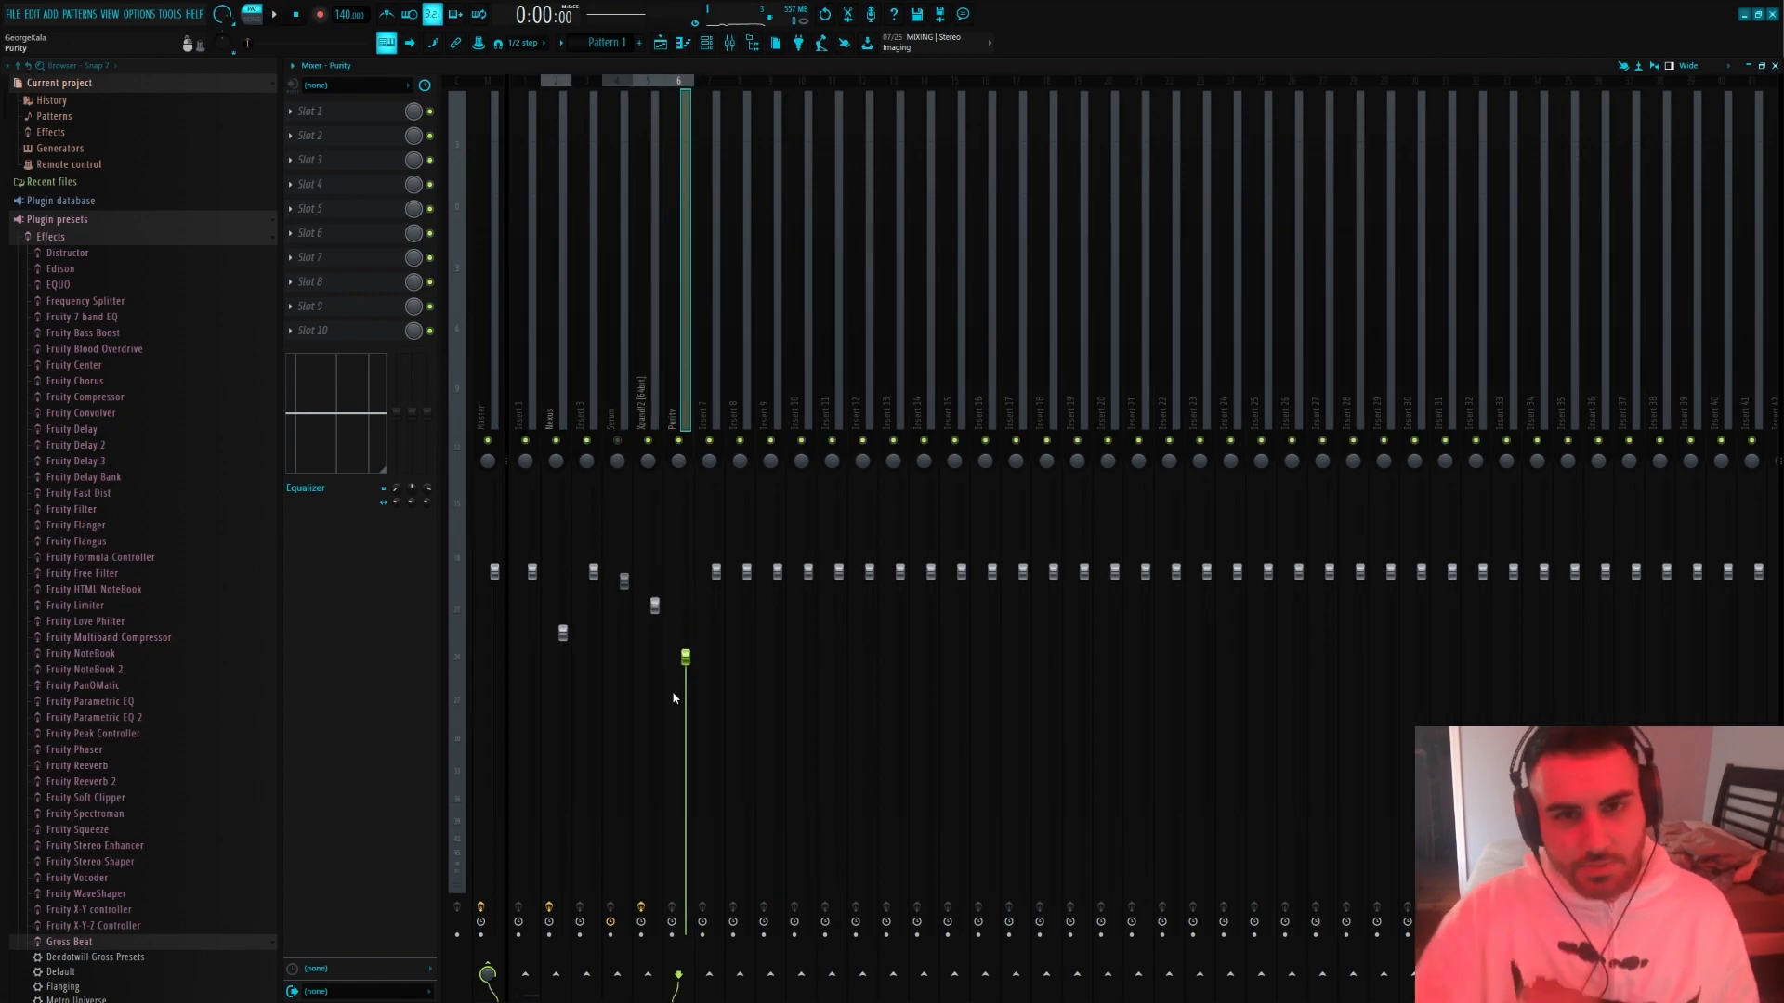
key("space")
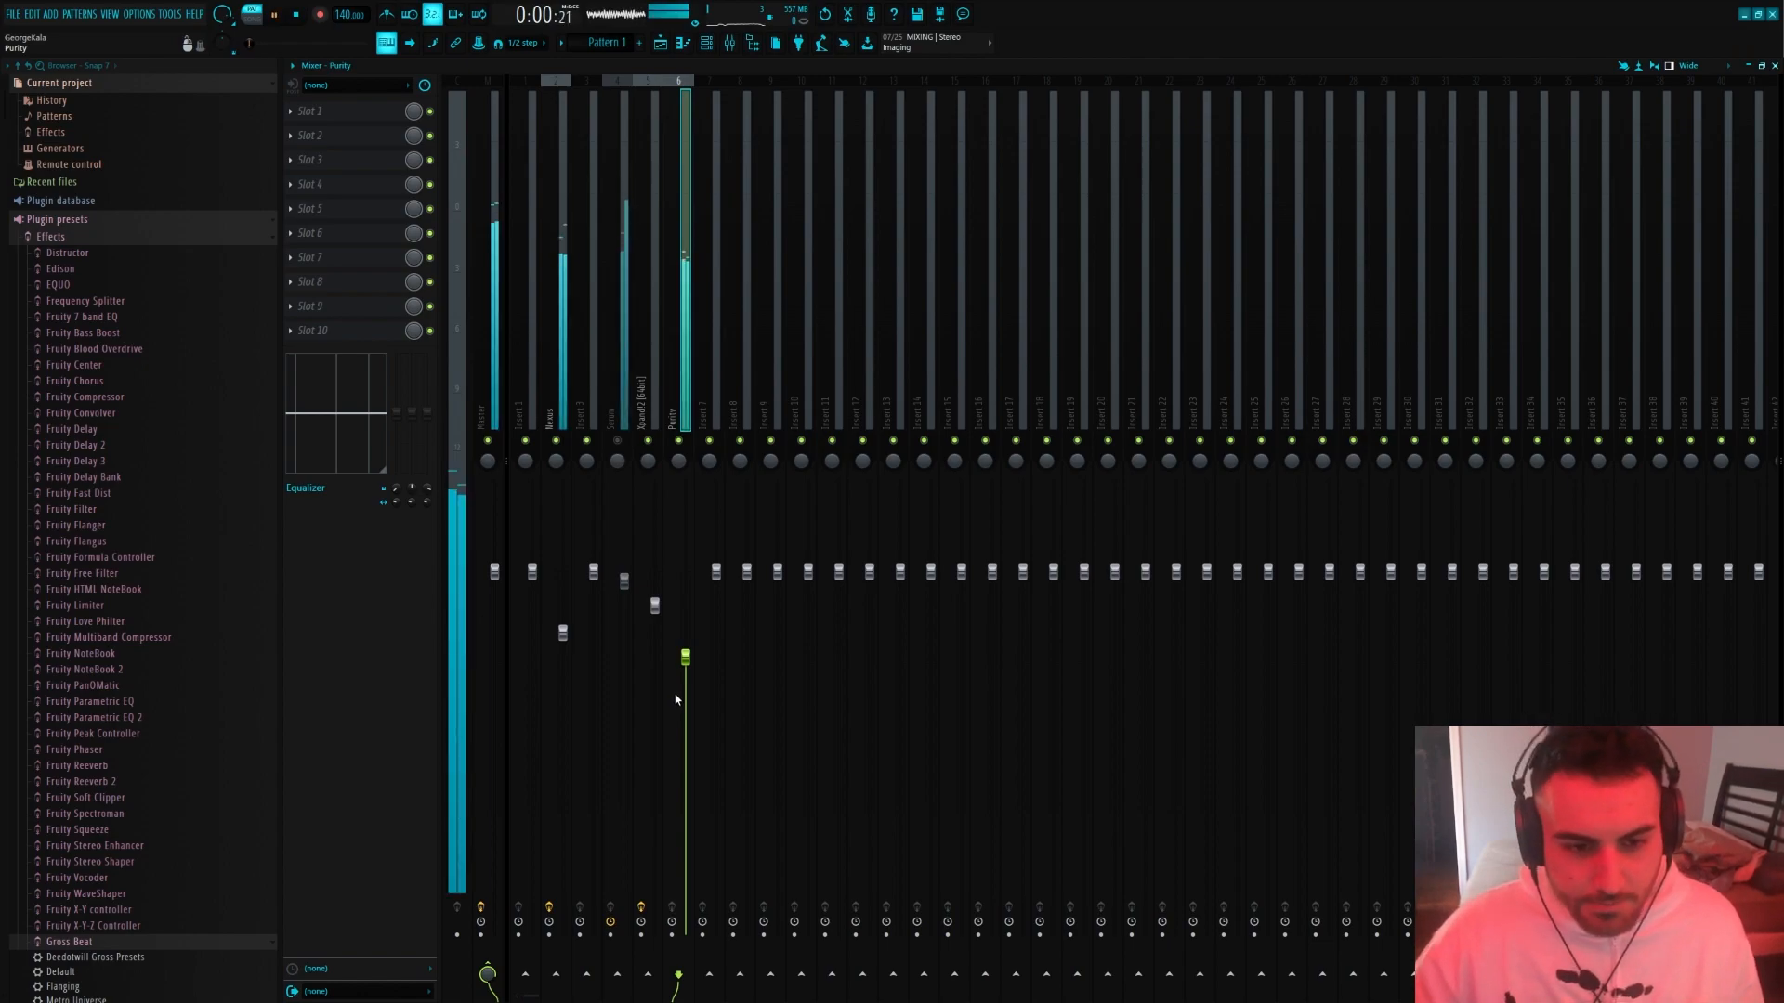
left_click_drag(687, 657, 688, 664)
left_click_drag(656, 606, 656, 596)
left_click_drag(685, 669, 685, 707)
Add Gross Beat to Purity's first effect slot and use the Gross 2 time pattern from the Nick Mira - Jade Gross Beat Bank
left_click(353, 111)
mouse_move(409, 130)
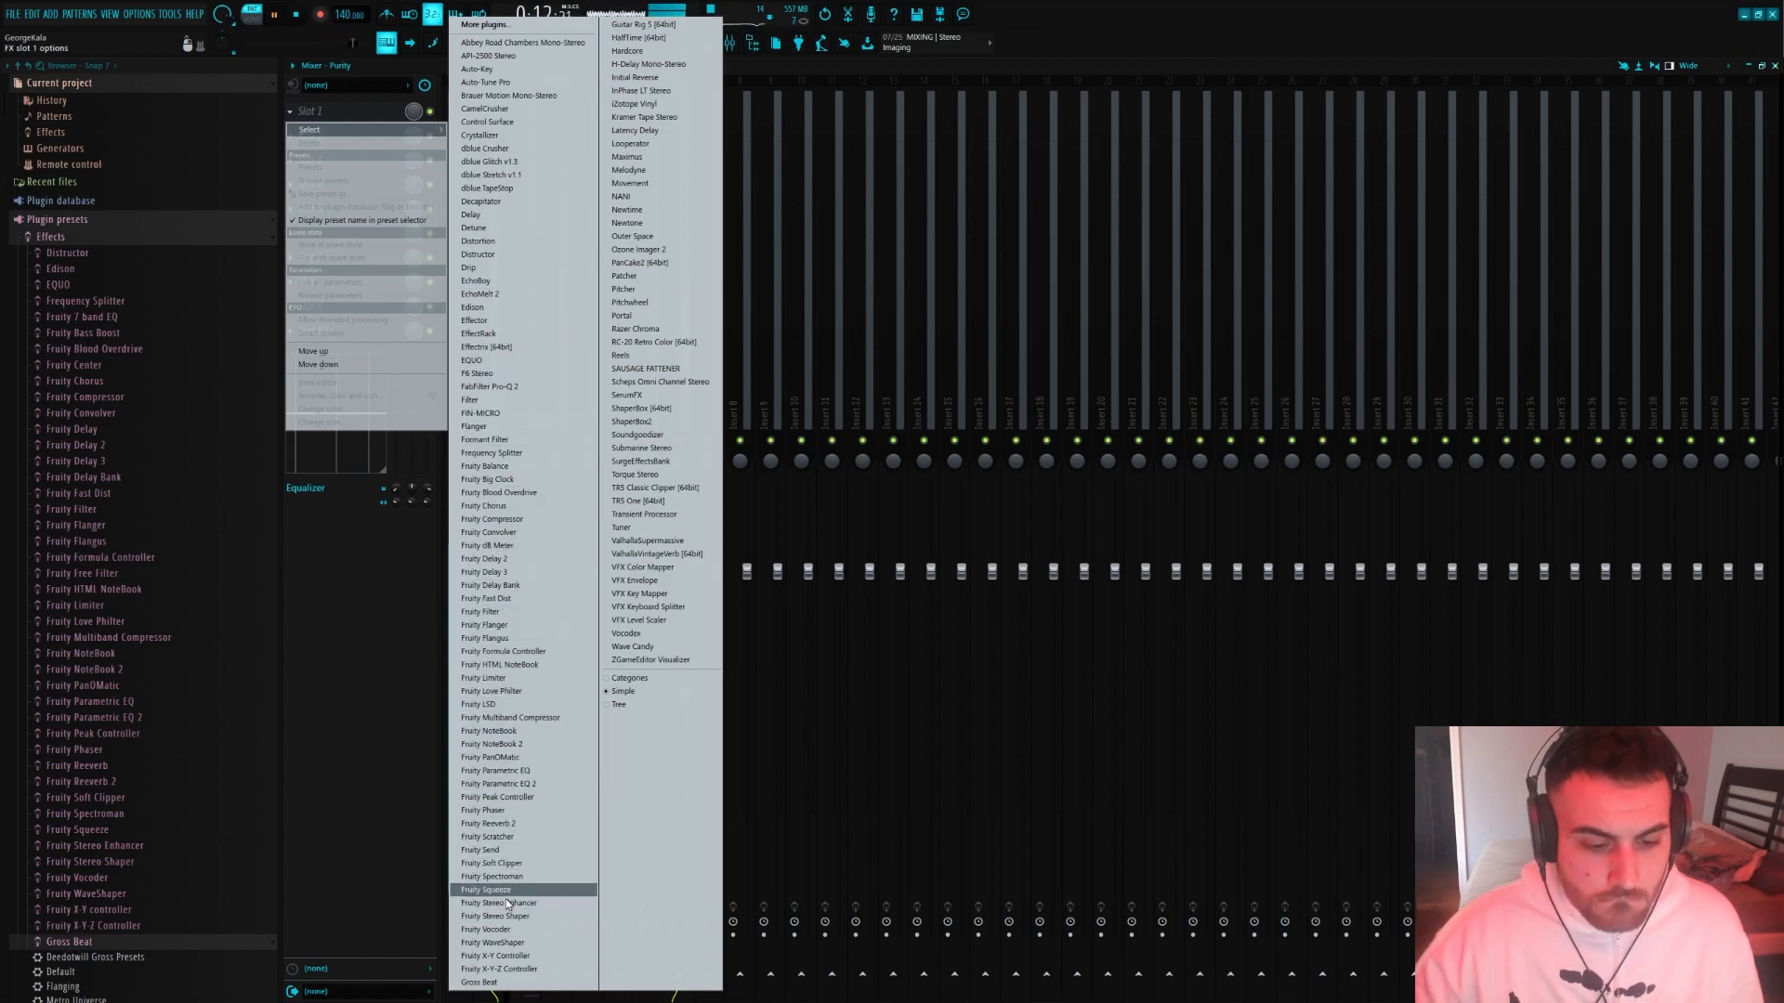
left_click(478, 982)
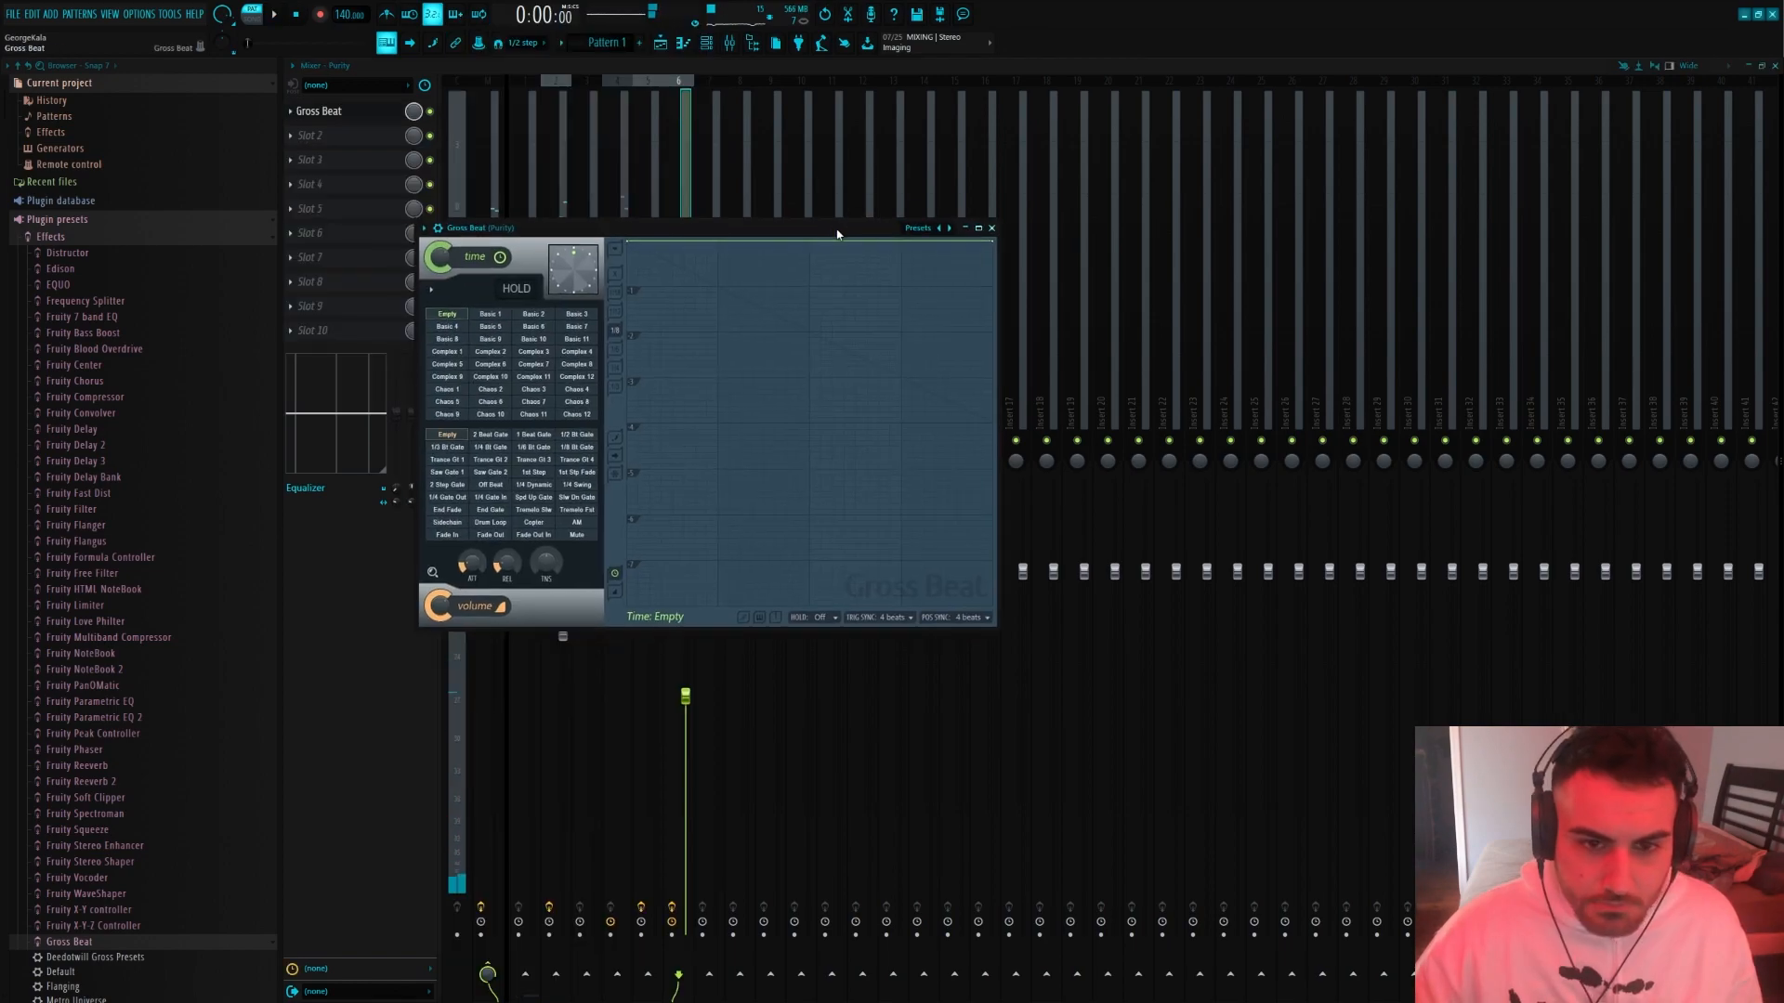
left_click(961, 238)
left_click(1017, 319)
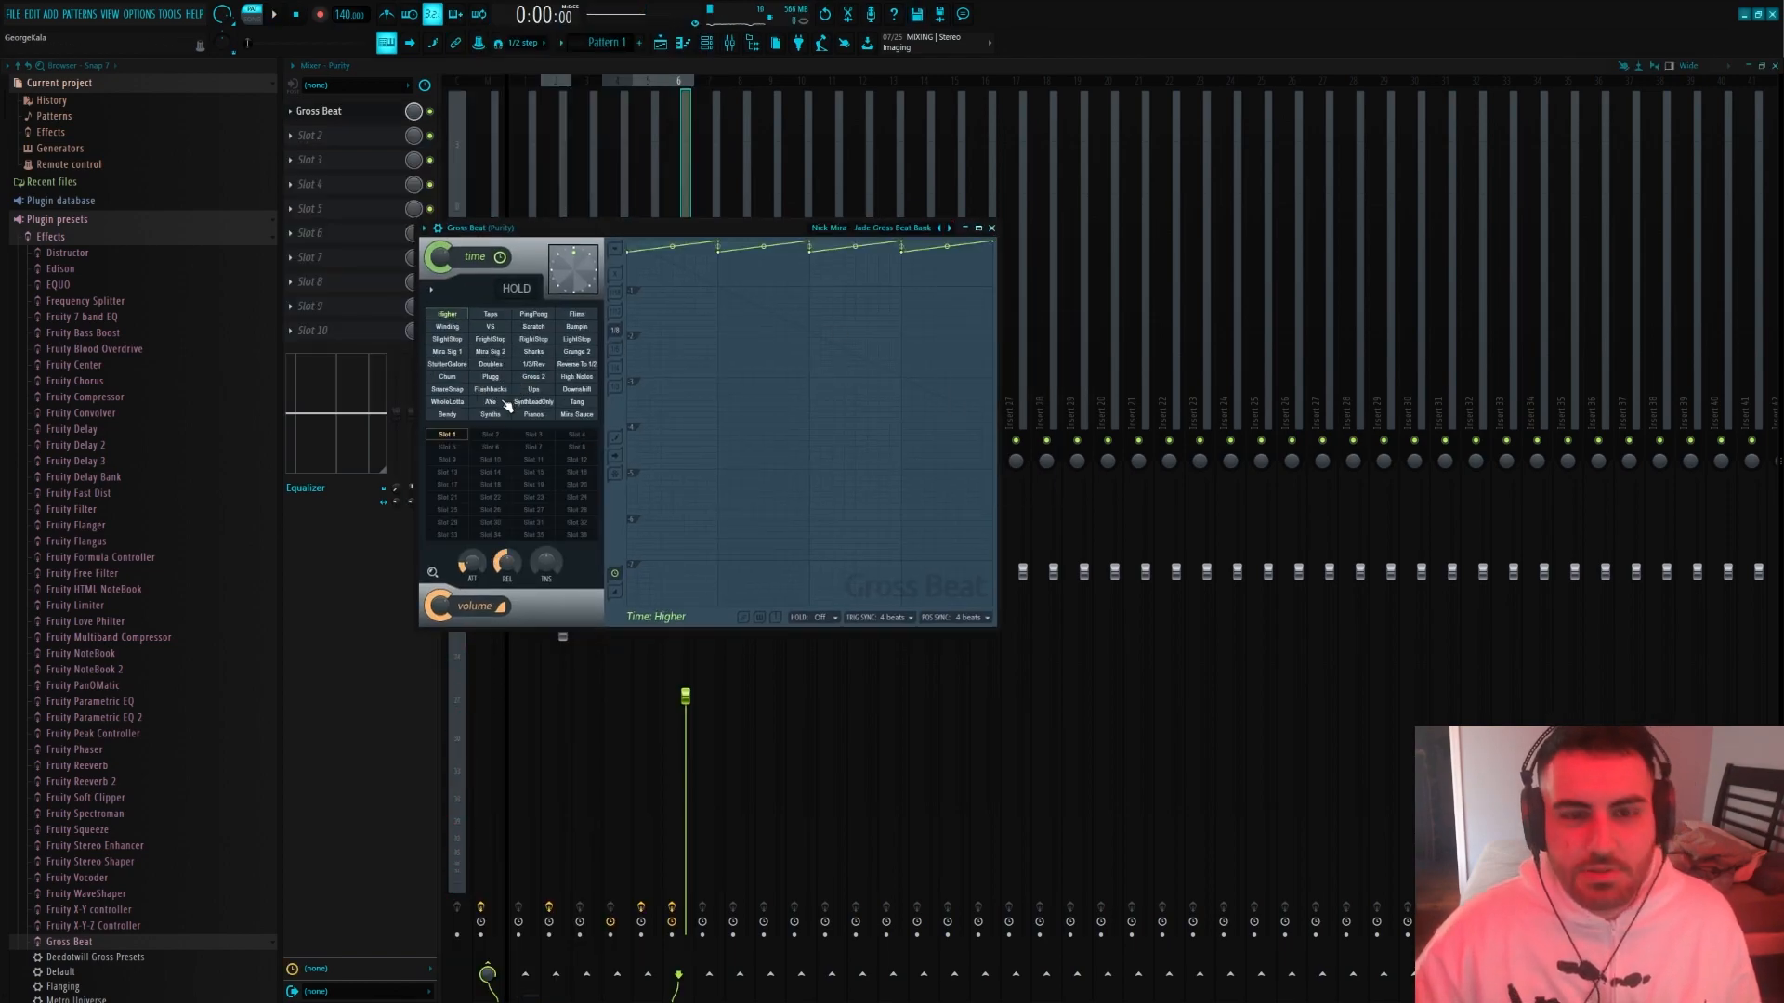
left_click(533, 377)
key("space")
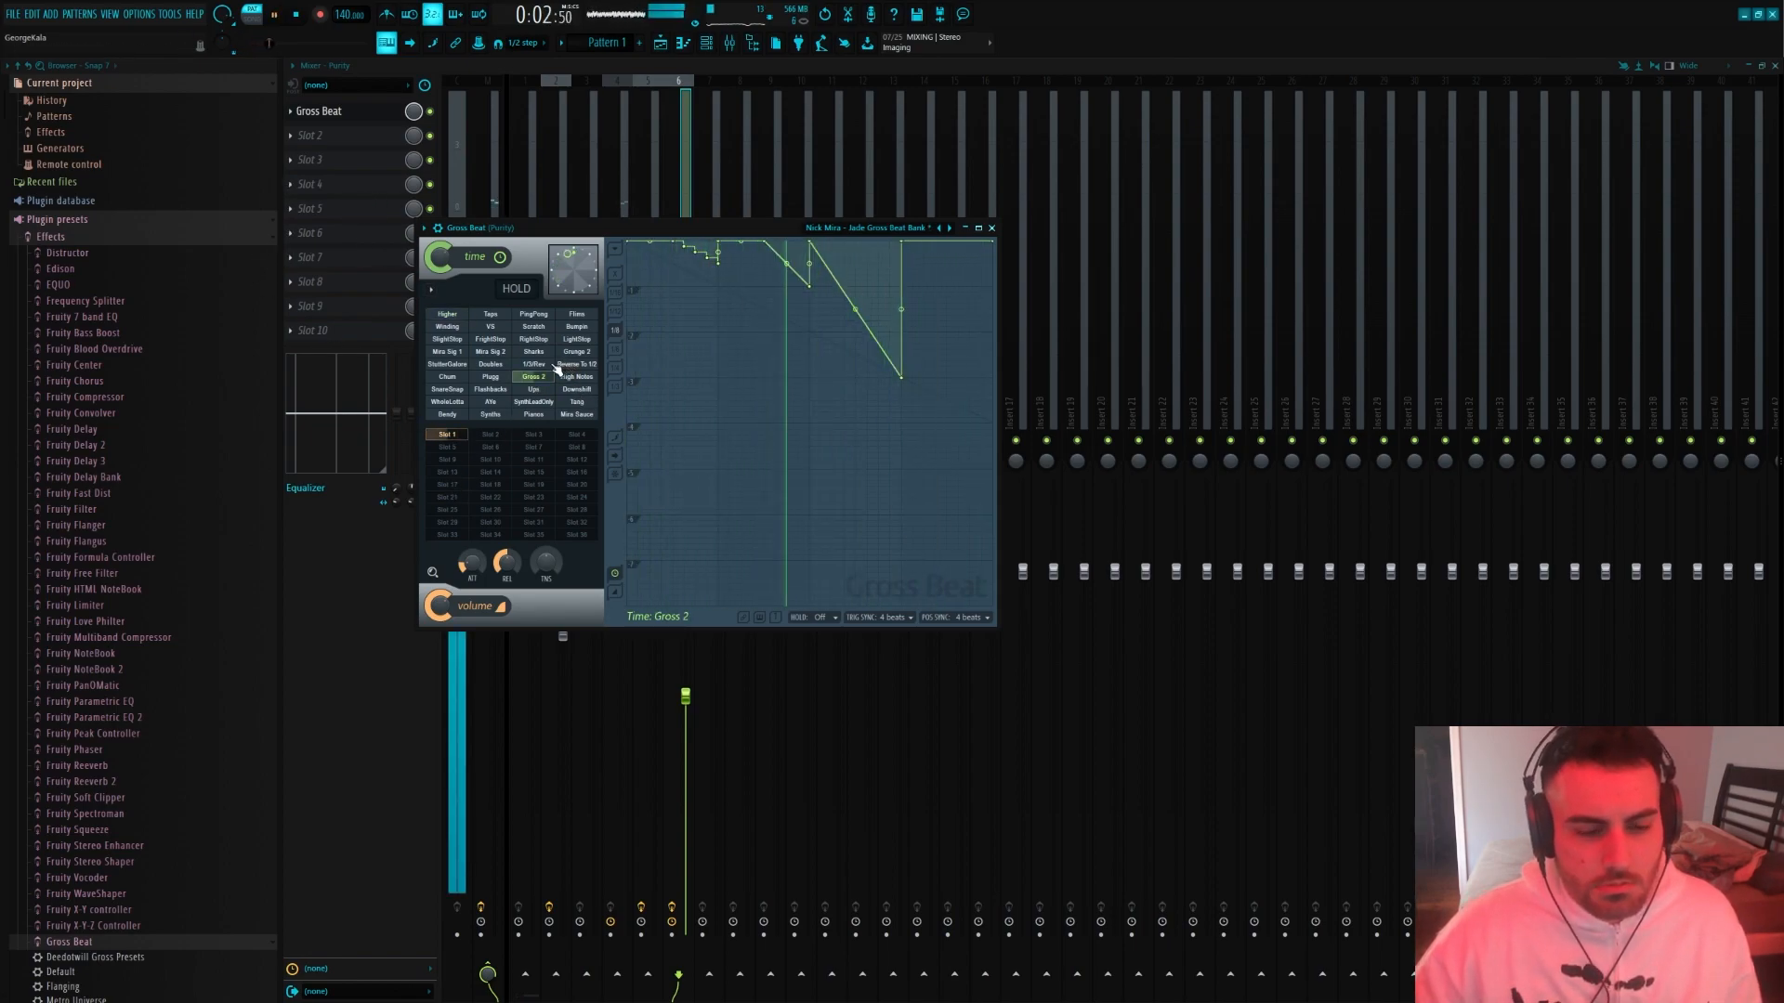
Add Fruity Parametric EQ 2 to the Purity track, cut its low end and move it to the seventh effect slot
left_click(363, 144)
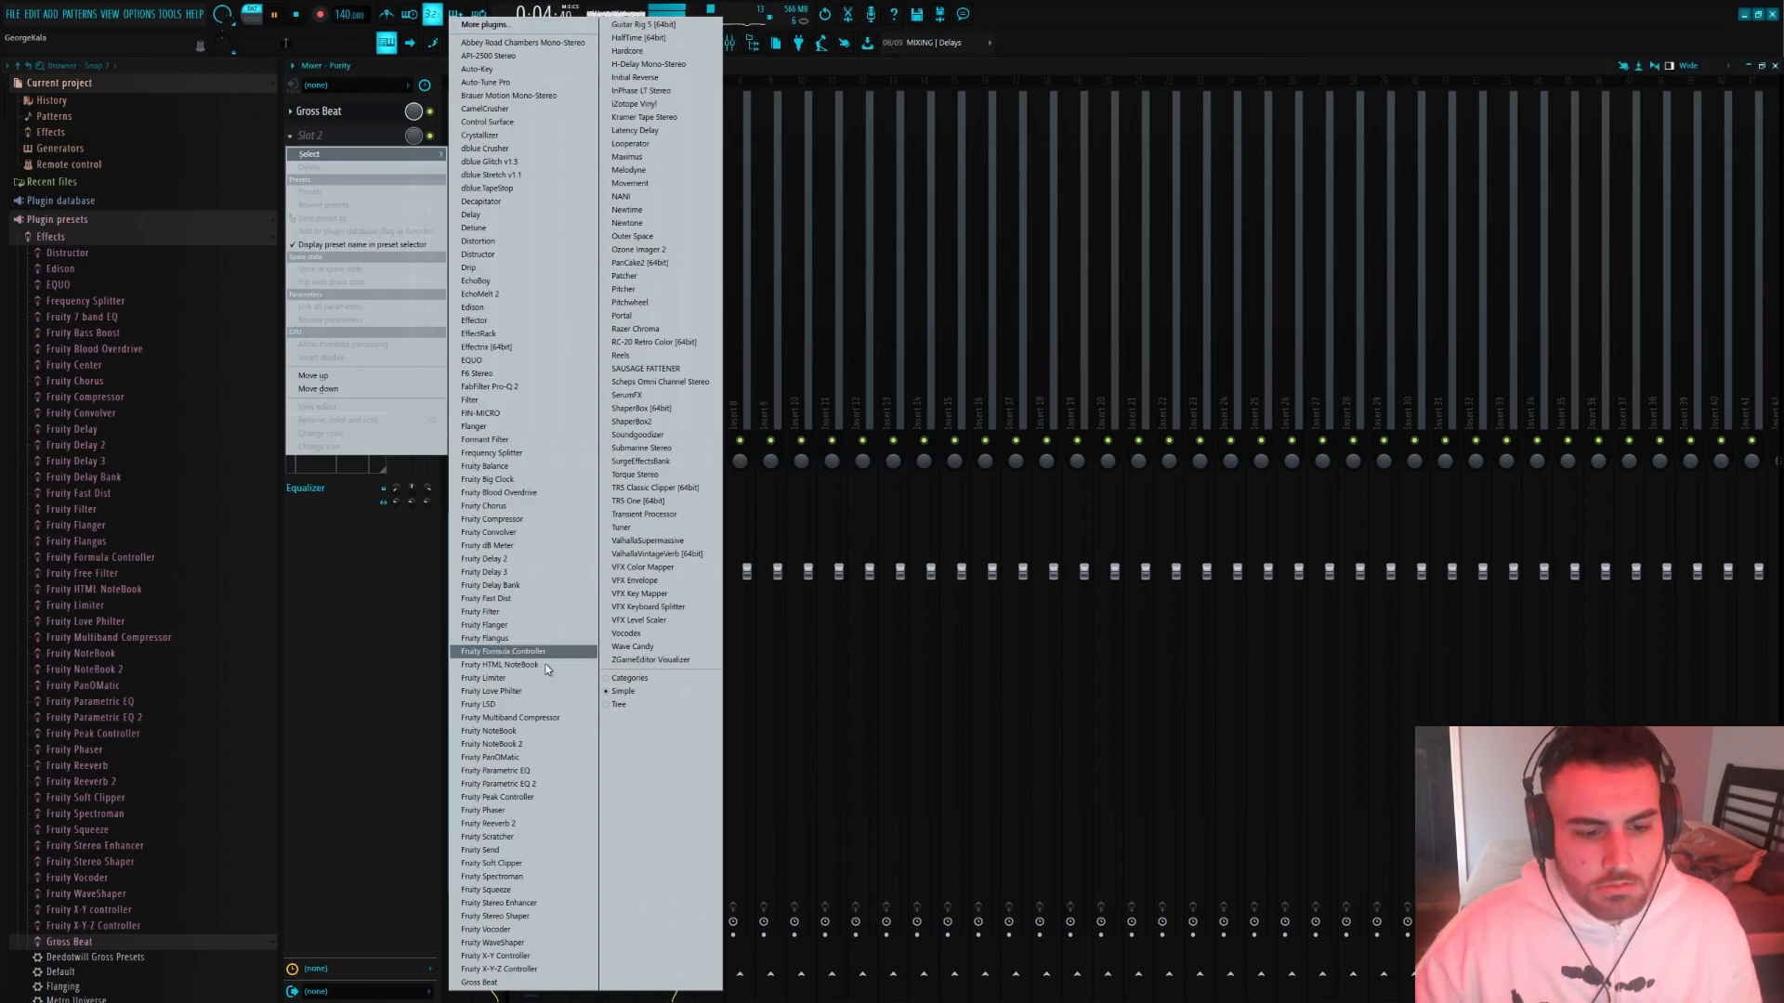
left_click(526, 783)
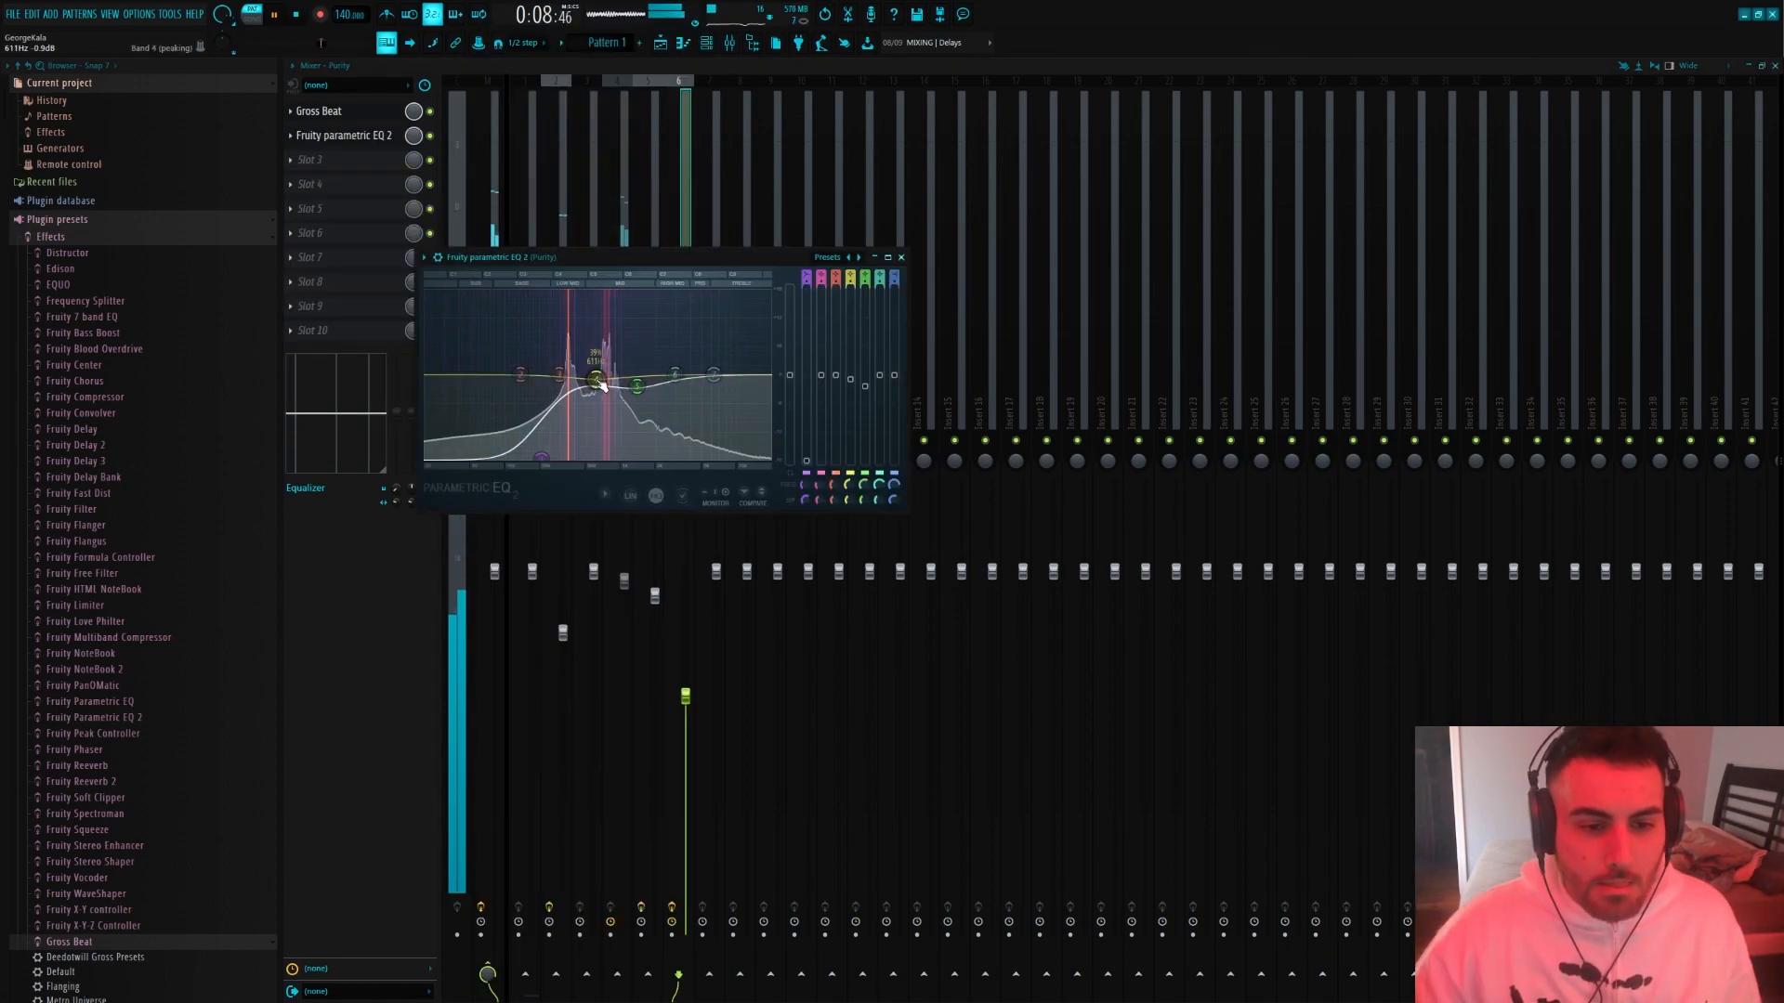
left_click_drag(410, 110, 408, 112)
left_click_drag(381, 189, 371, 257)
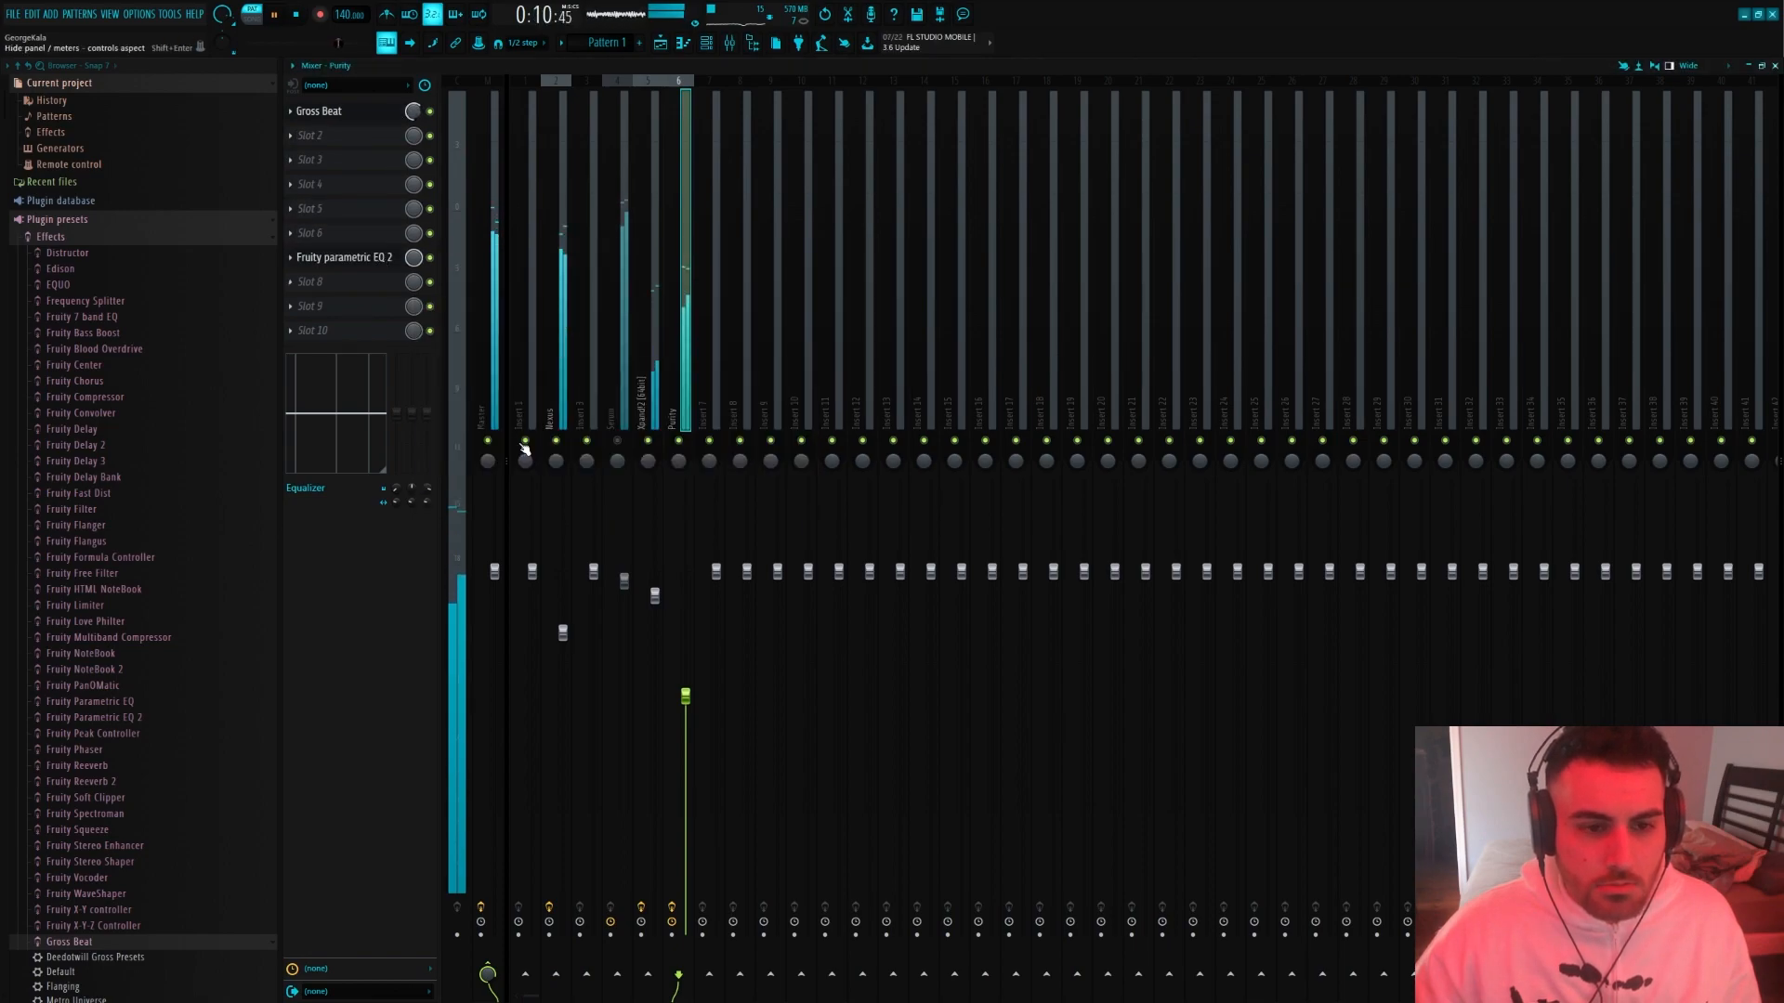
Return Gross Beat's mix level to full and add Fruity Delay 2 in slot 2 with ping-pong feedback and a preset delay time
left_click(389, 143)
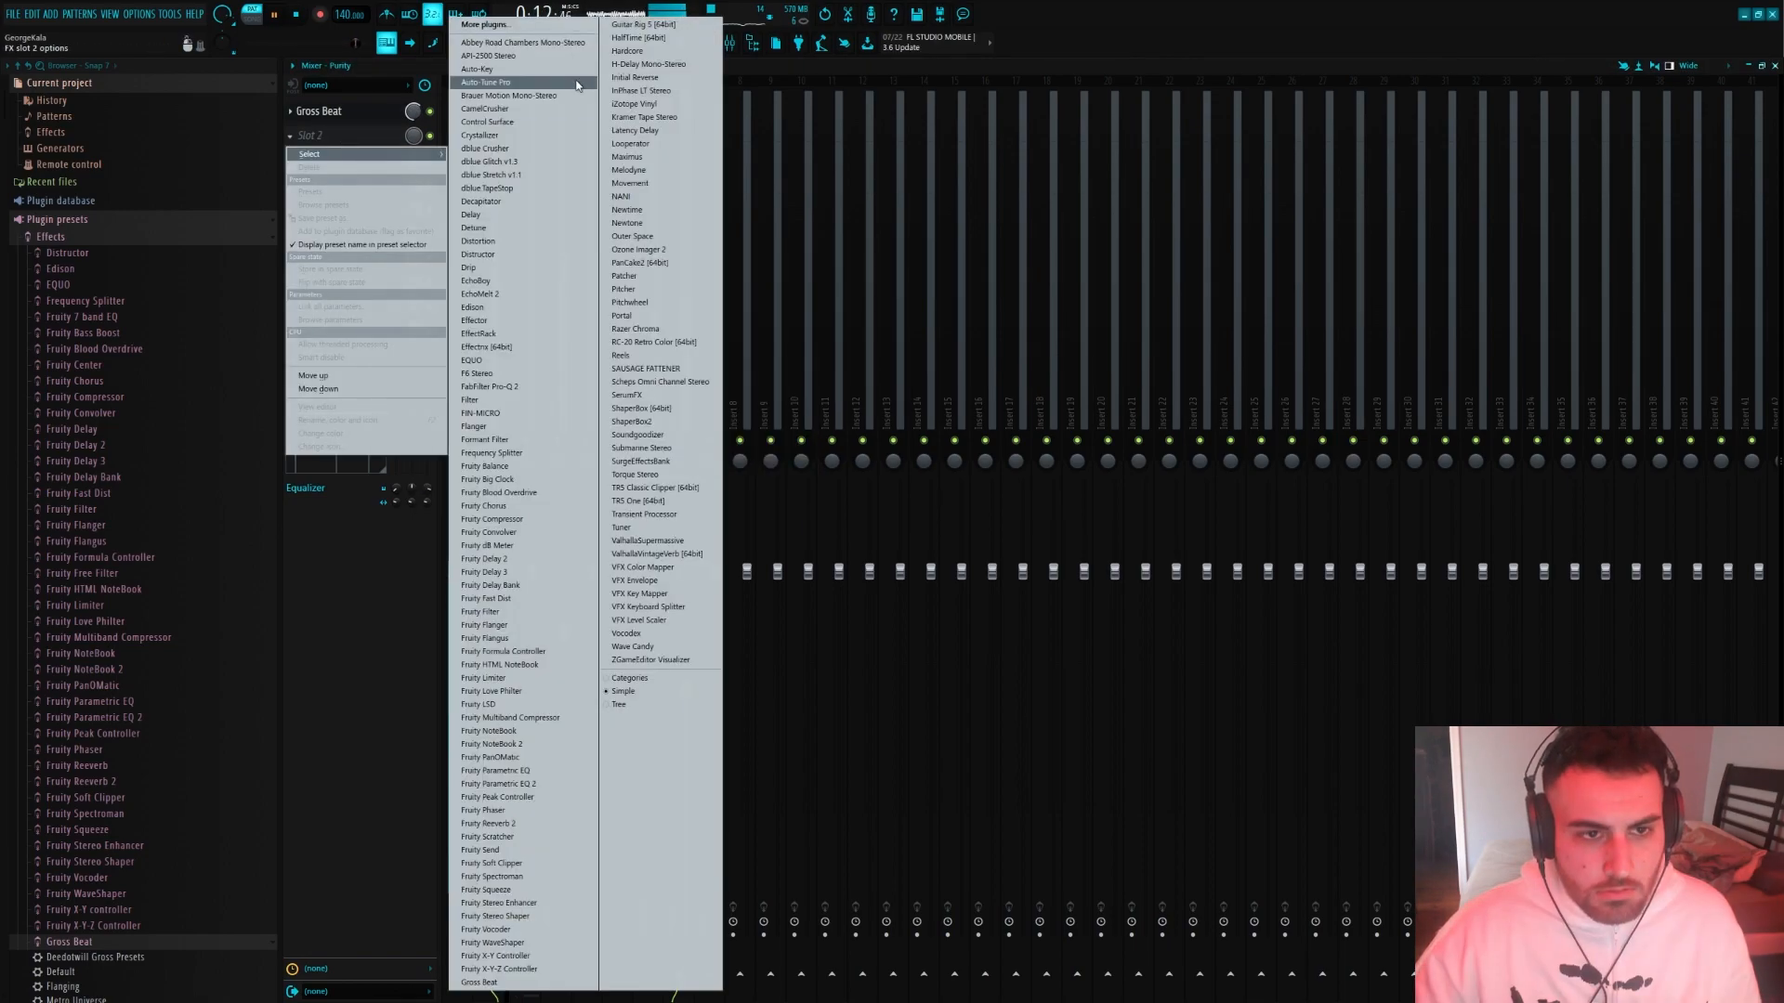
left_click_drag(413, 111, 413, 85)
left_click(385, 137)
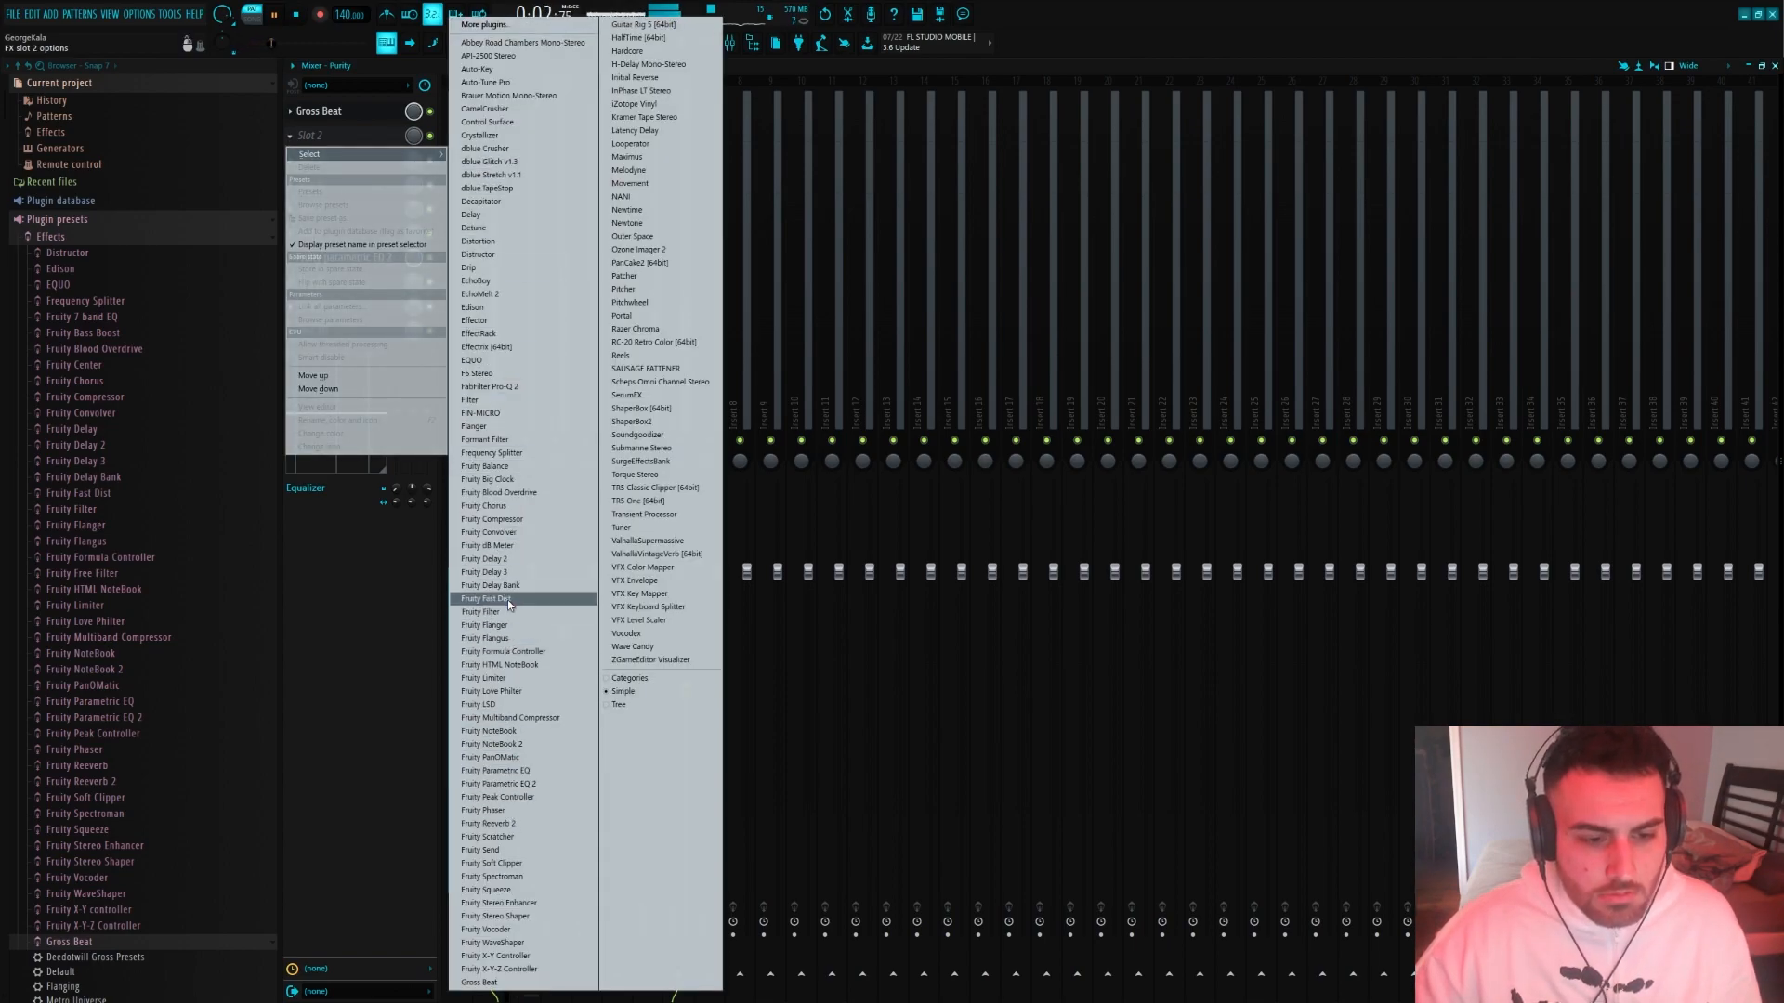
left_click(502, 559)
left_click(392, 188)
right_click(484, 168)
mouse_move(576, 188)
left_click(614, 232)
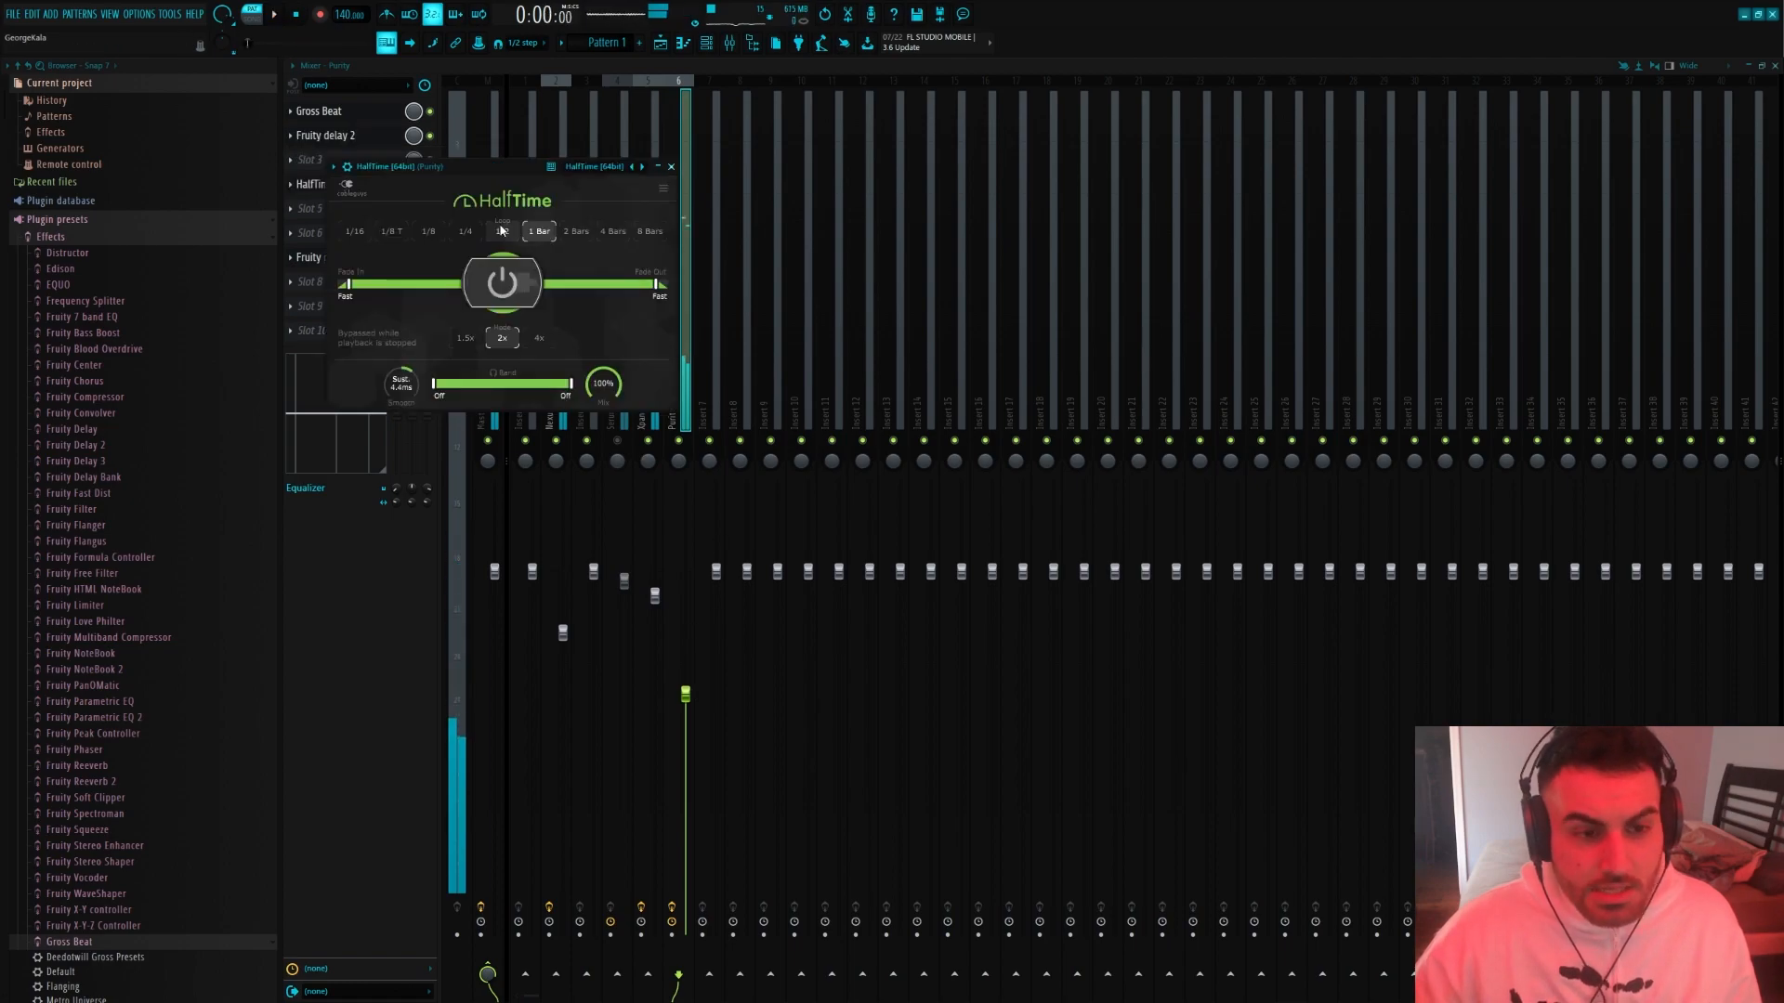
Add HalfTime to Purity's fourth effect slot with a 1/2 loop length and reopen the Gross Beat editor
left_click(503, 229)
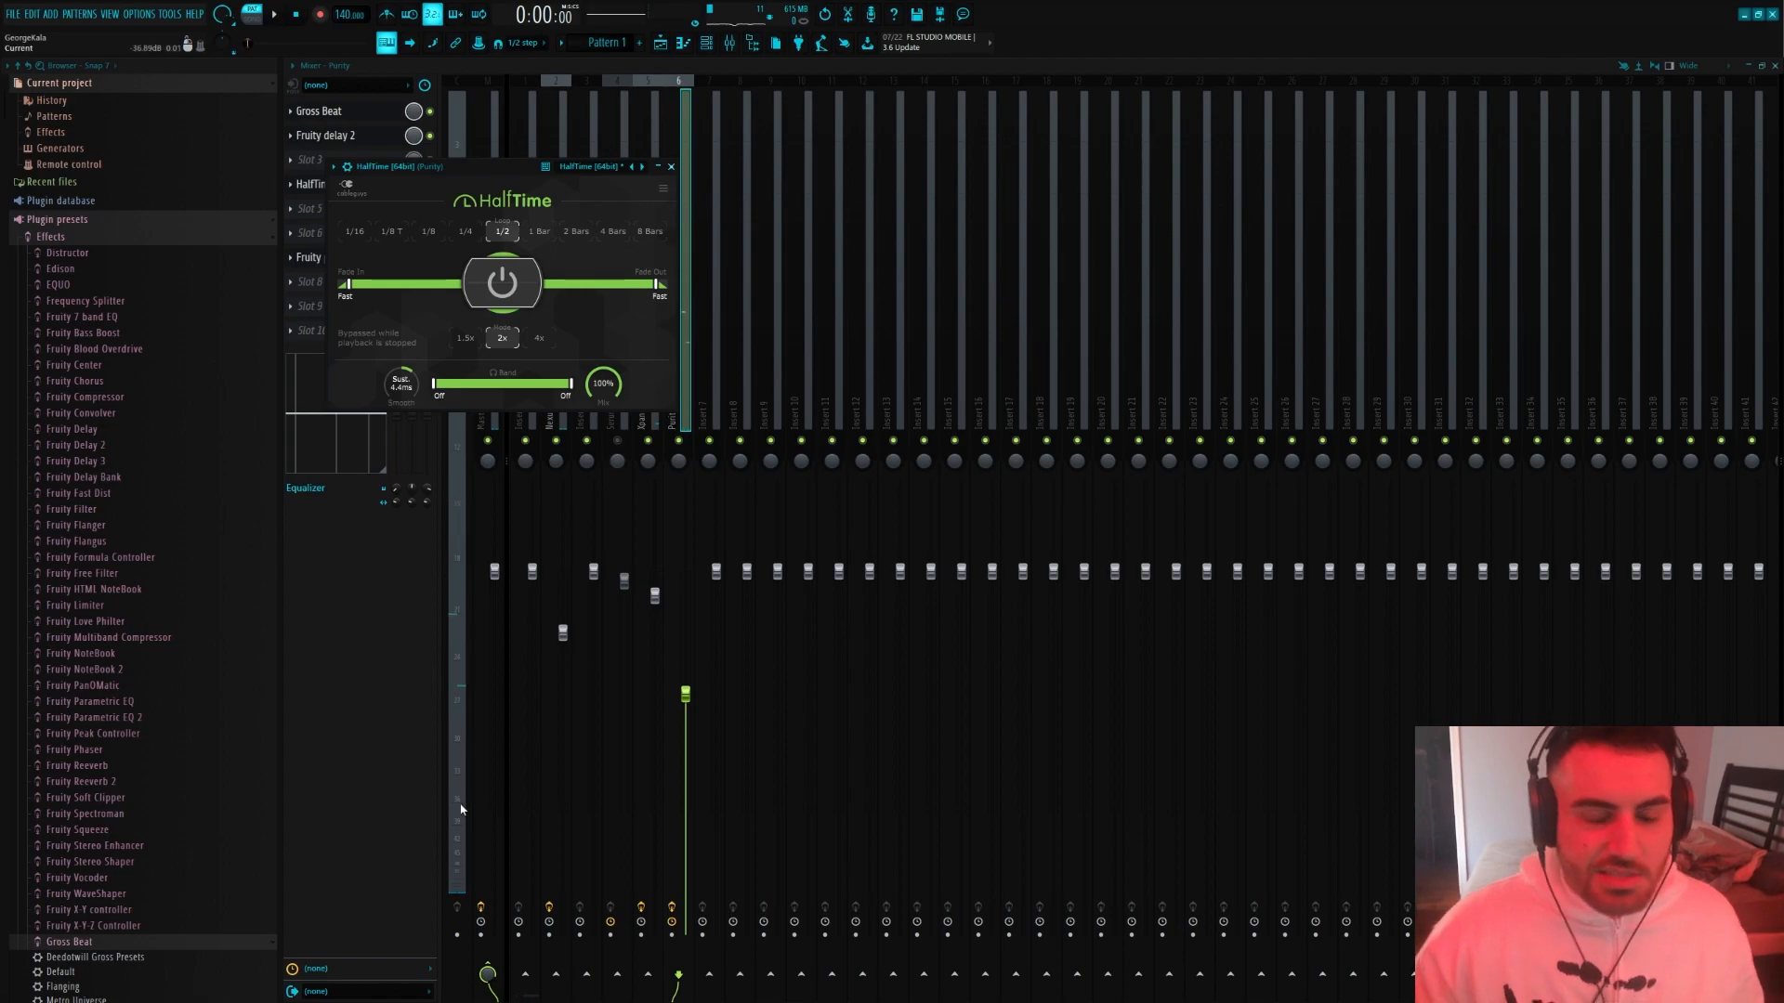
left_click_drag(469, 168, 933, 161)
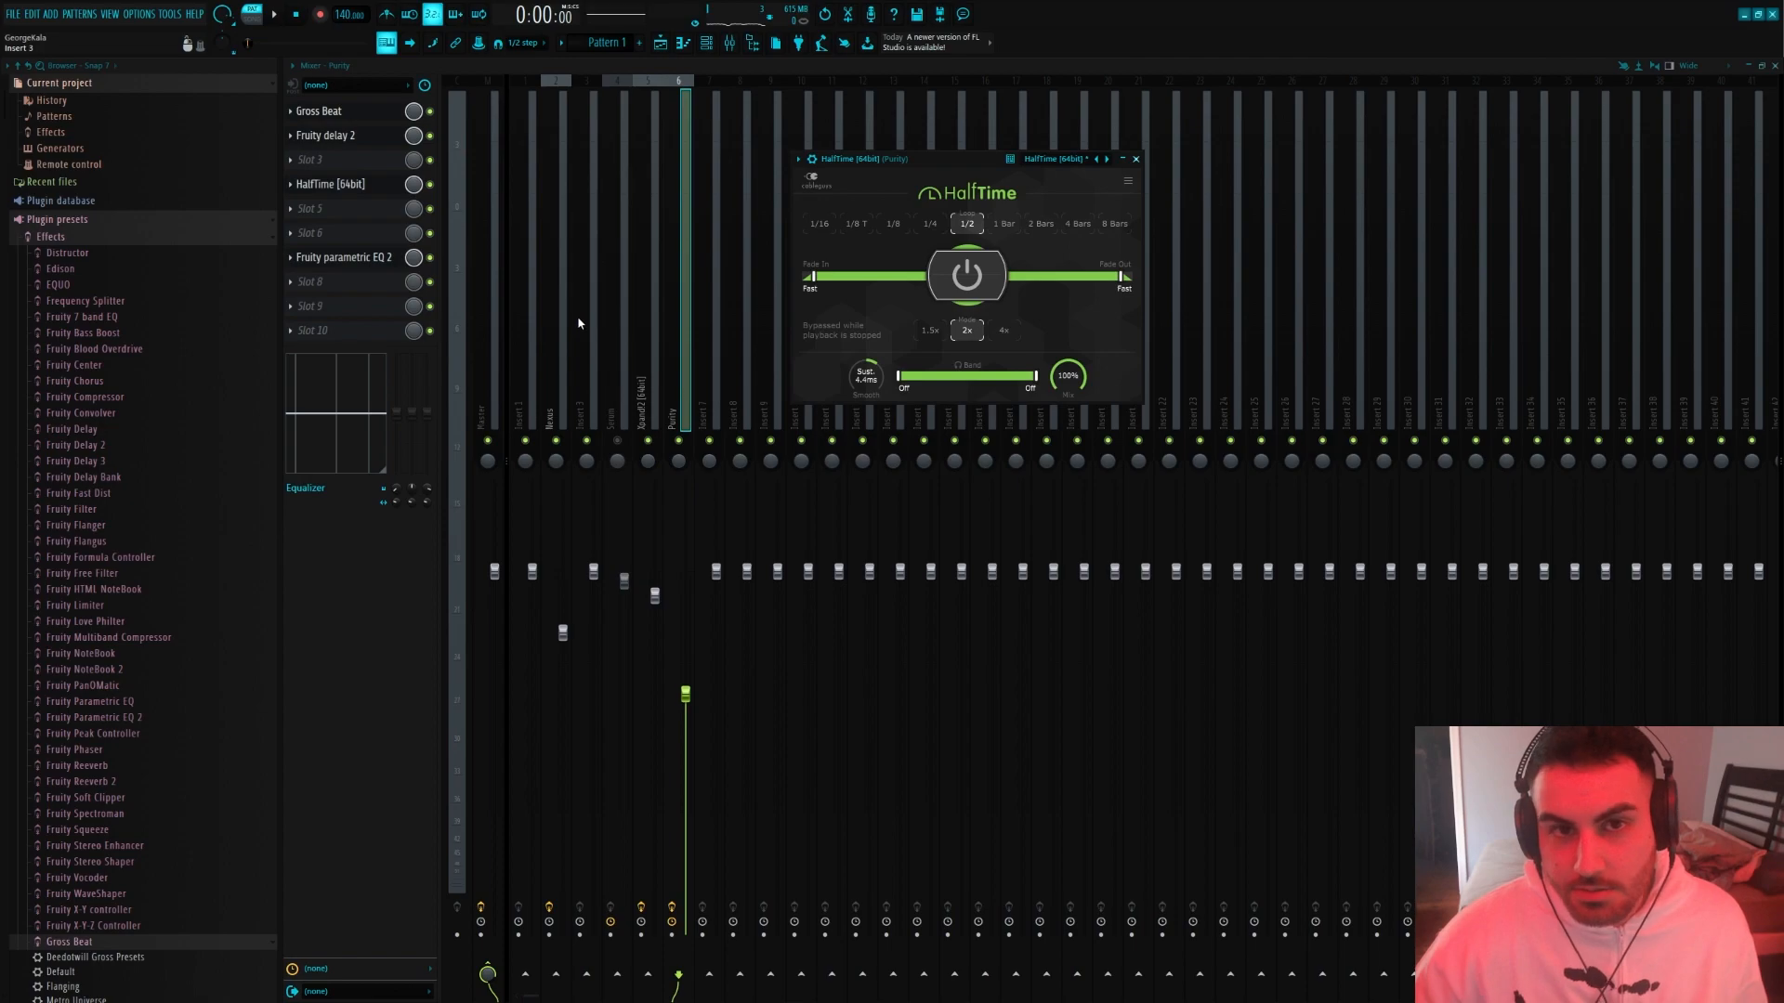
left_click(376, 113)
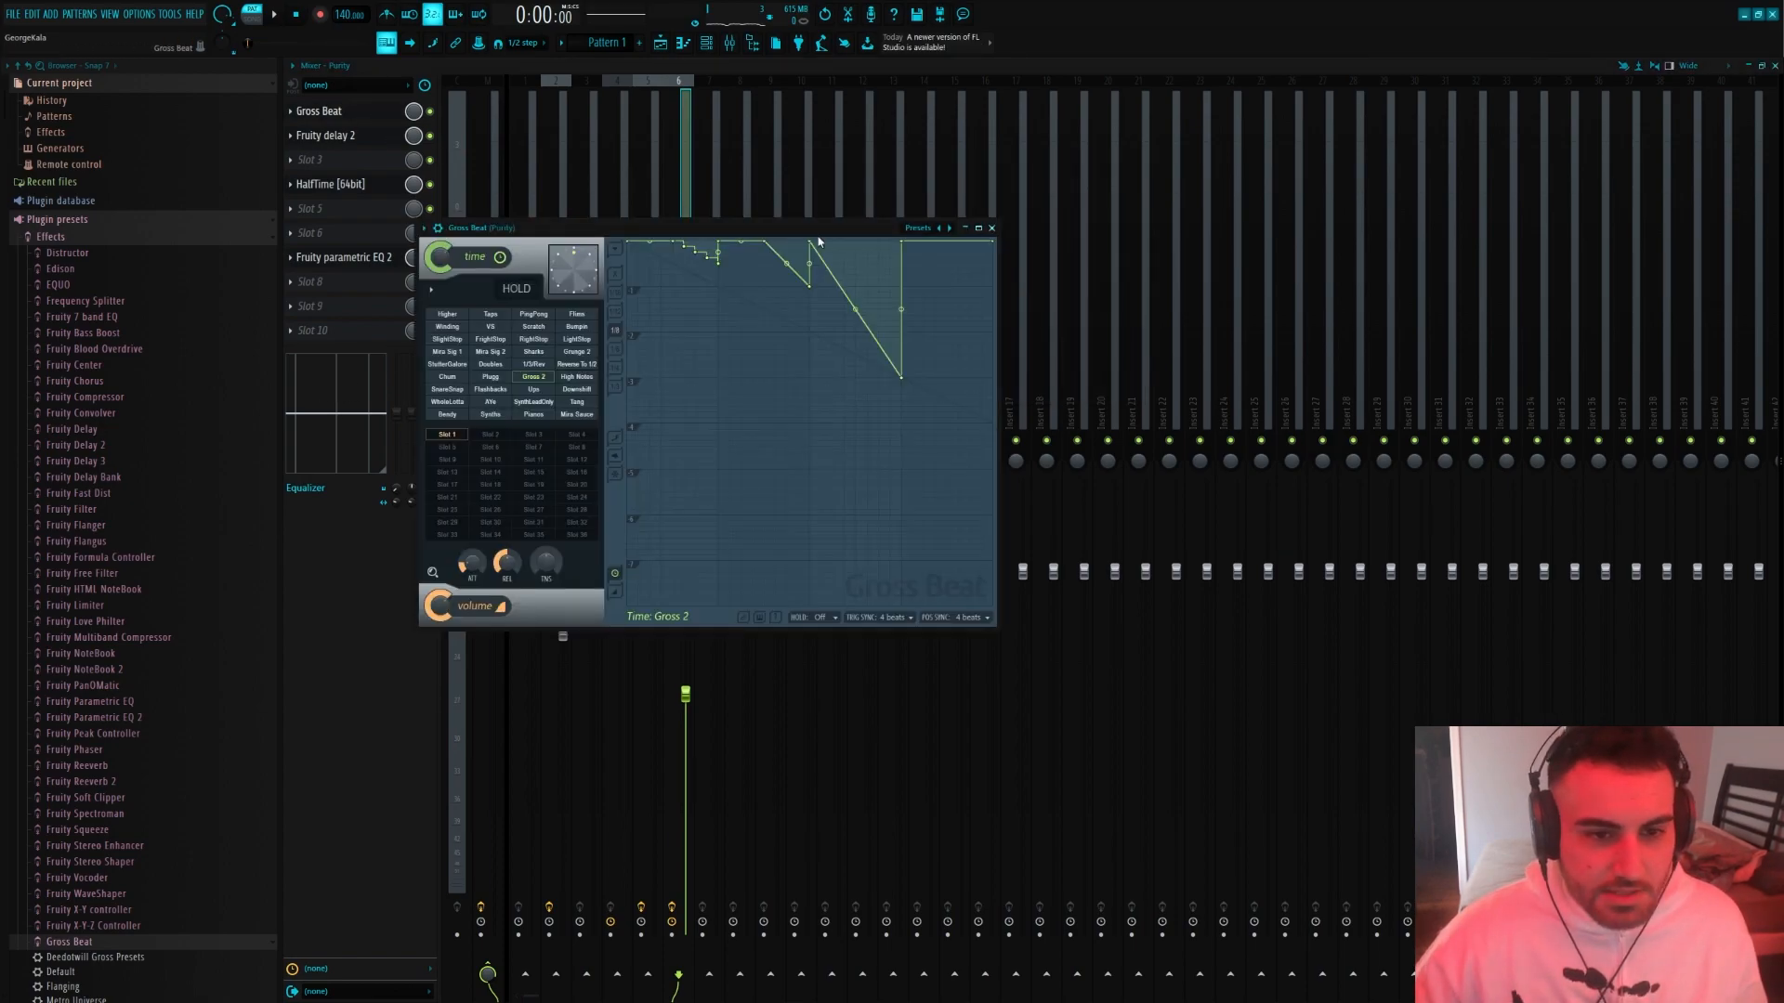
Move HalfTime to Purity's second effect slot with a 4 Bars loop and about 48% mix, and lower Purity's mixer volume
left_click(329, 186)
left_click(329, 185)
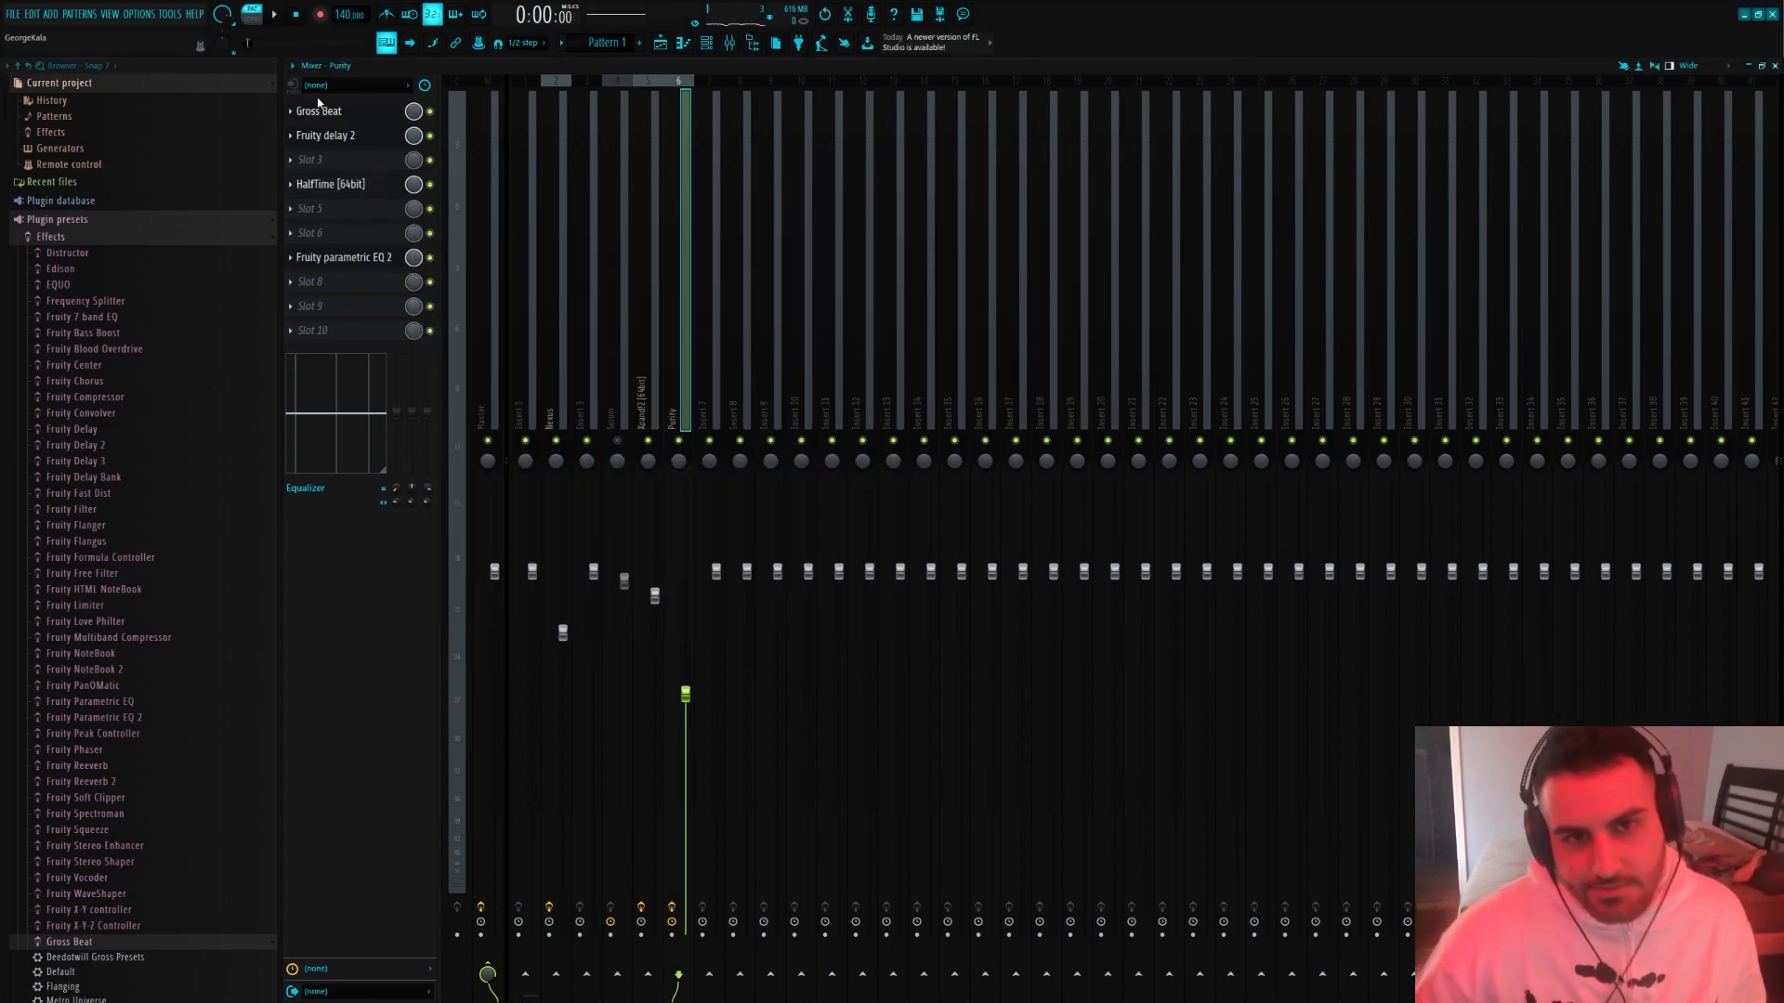
left_click(331, 184)
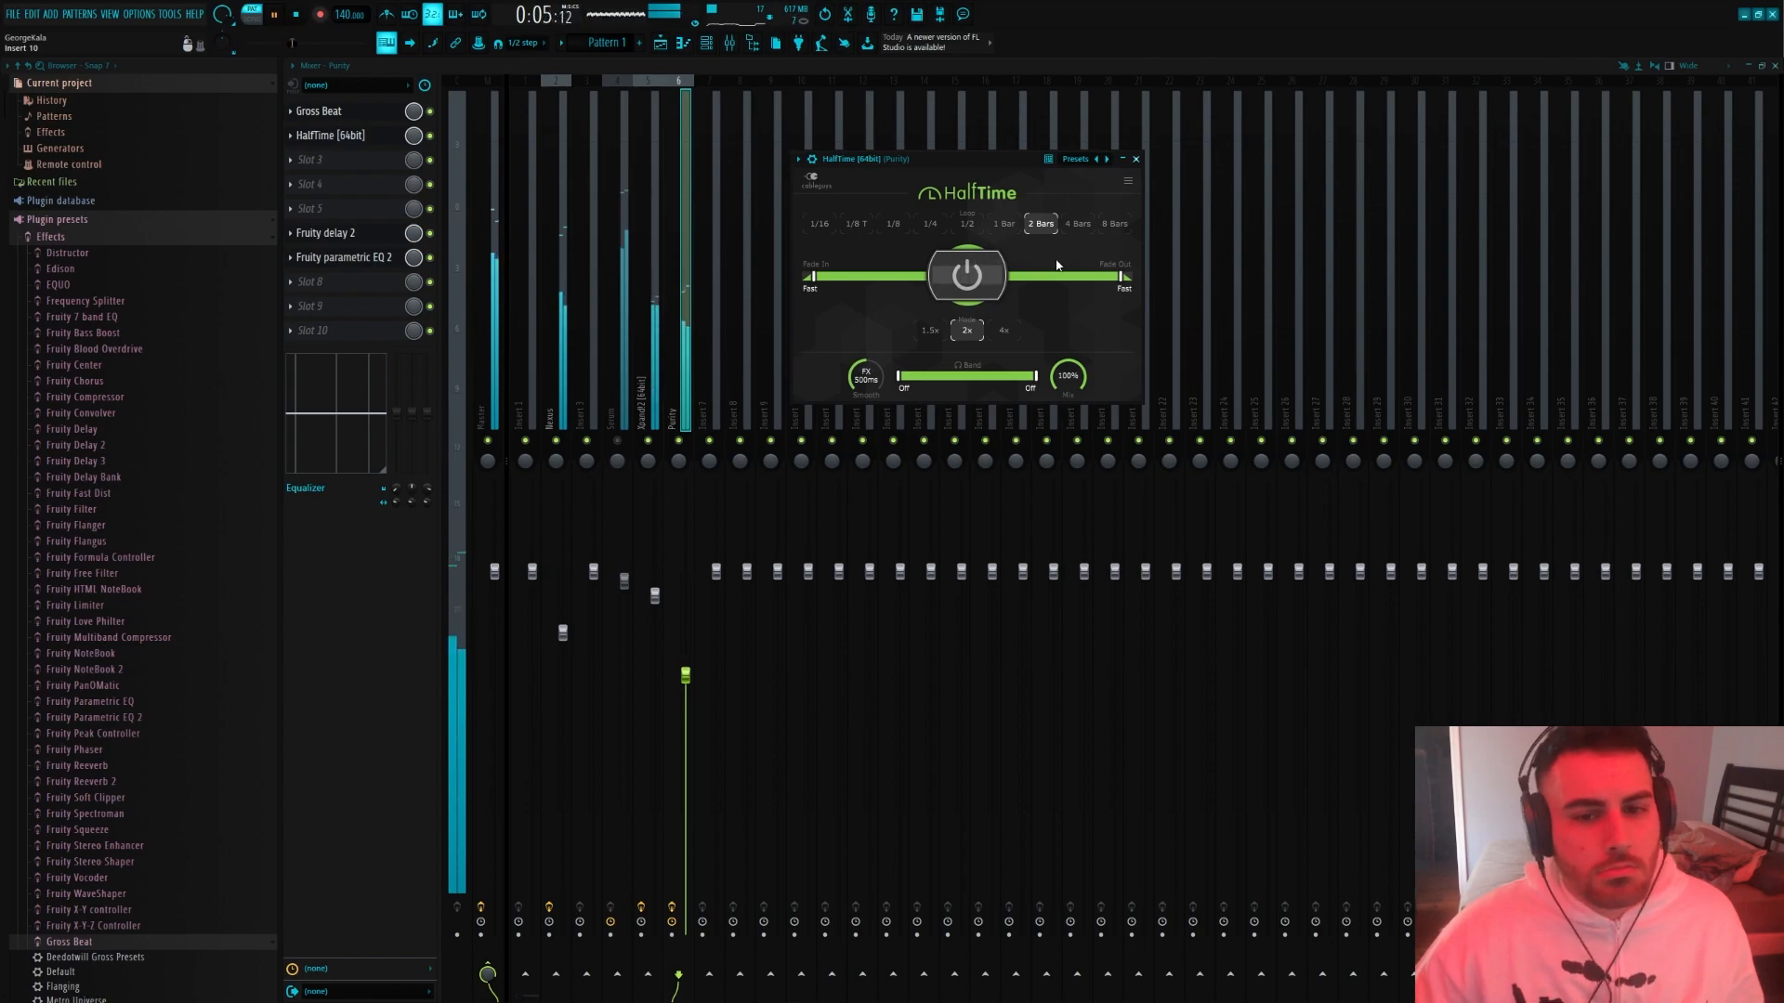
left_click(1077, 224)
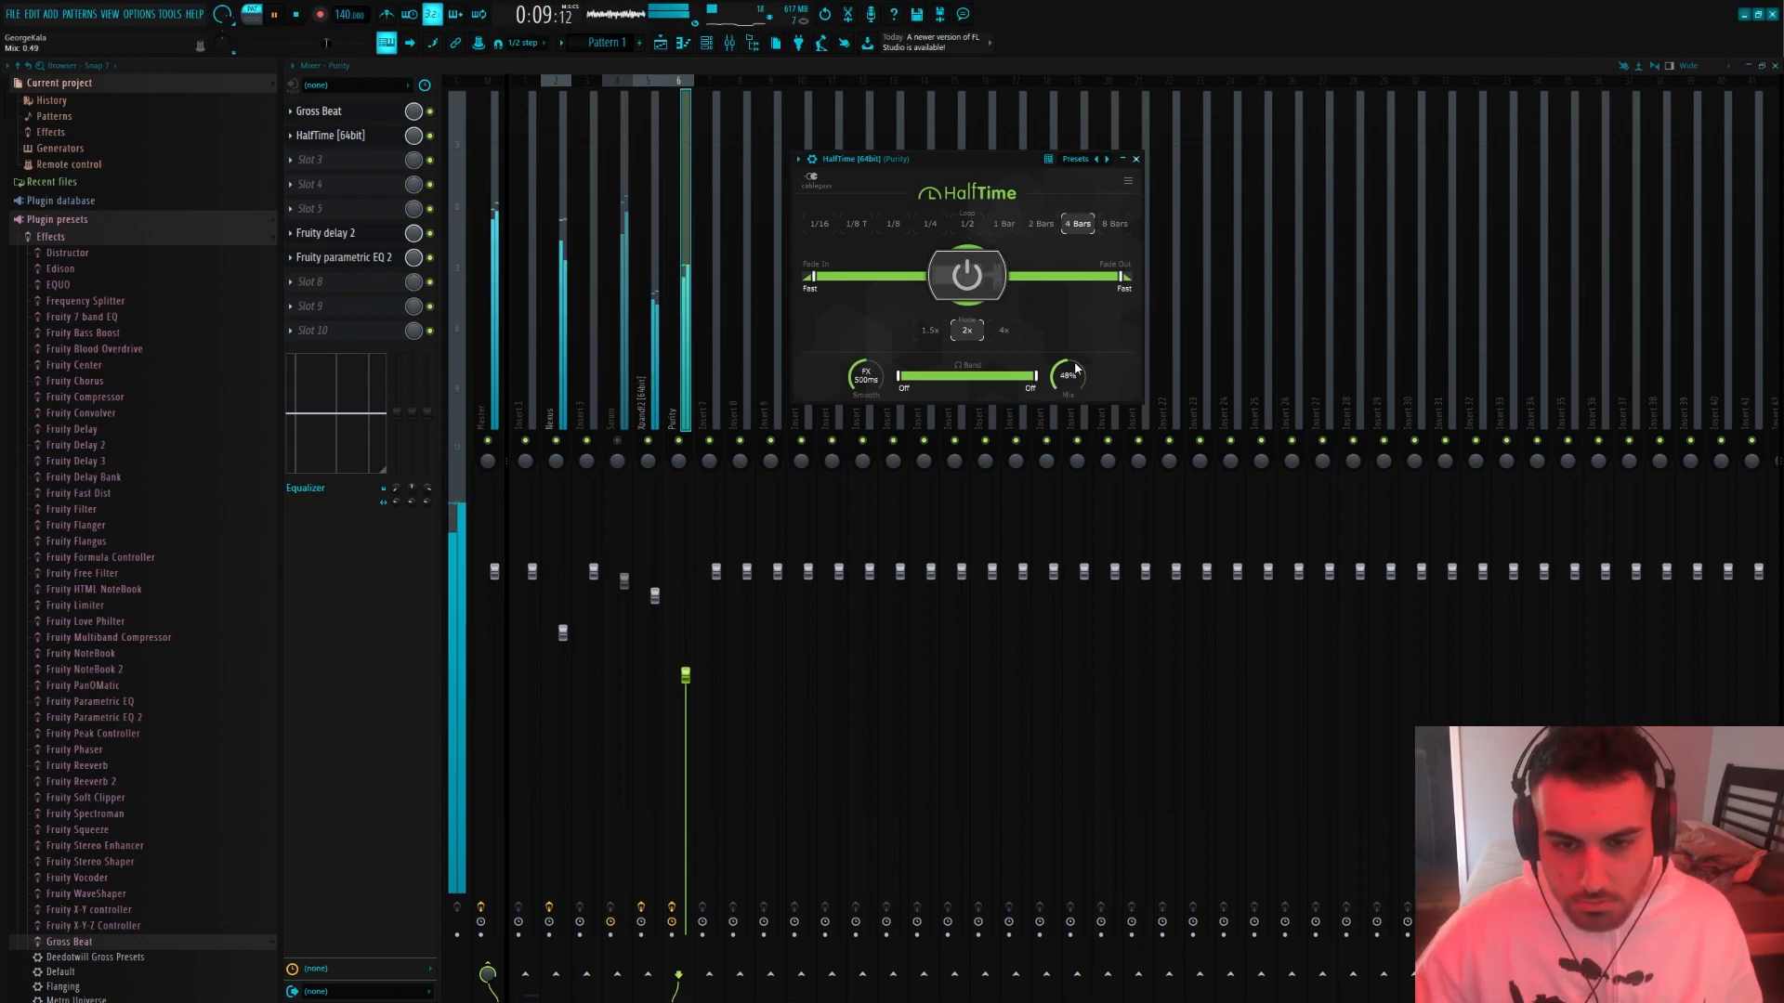
left_click_drag(686, 676, 687, 709)
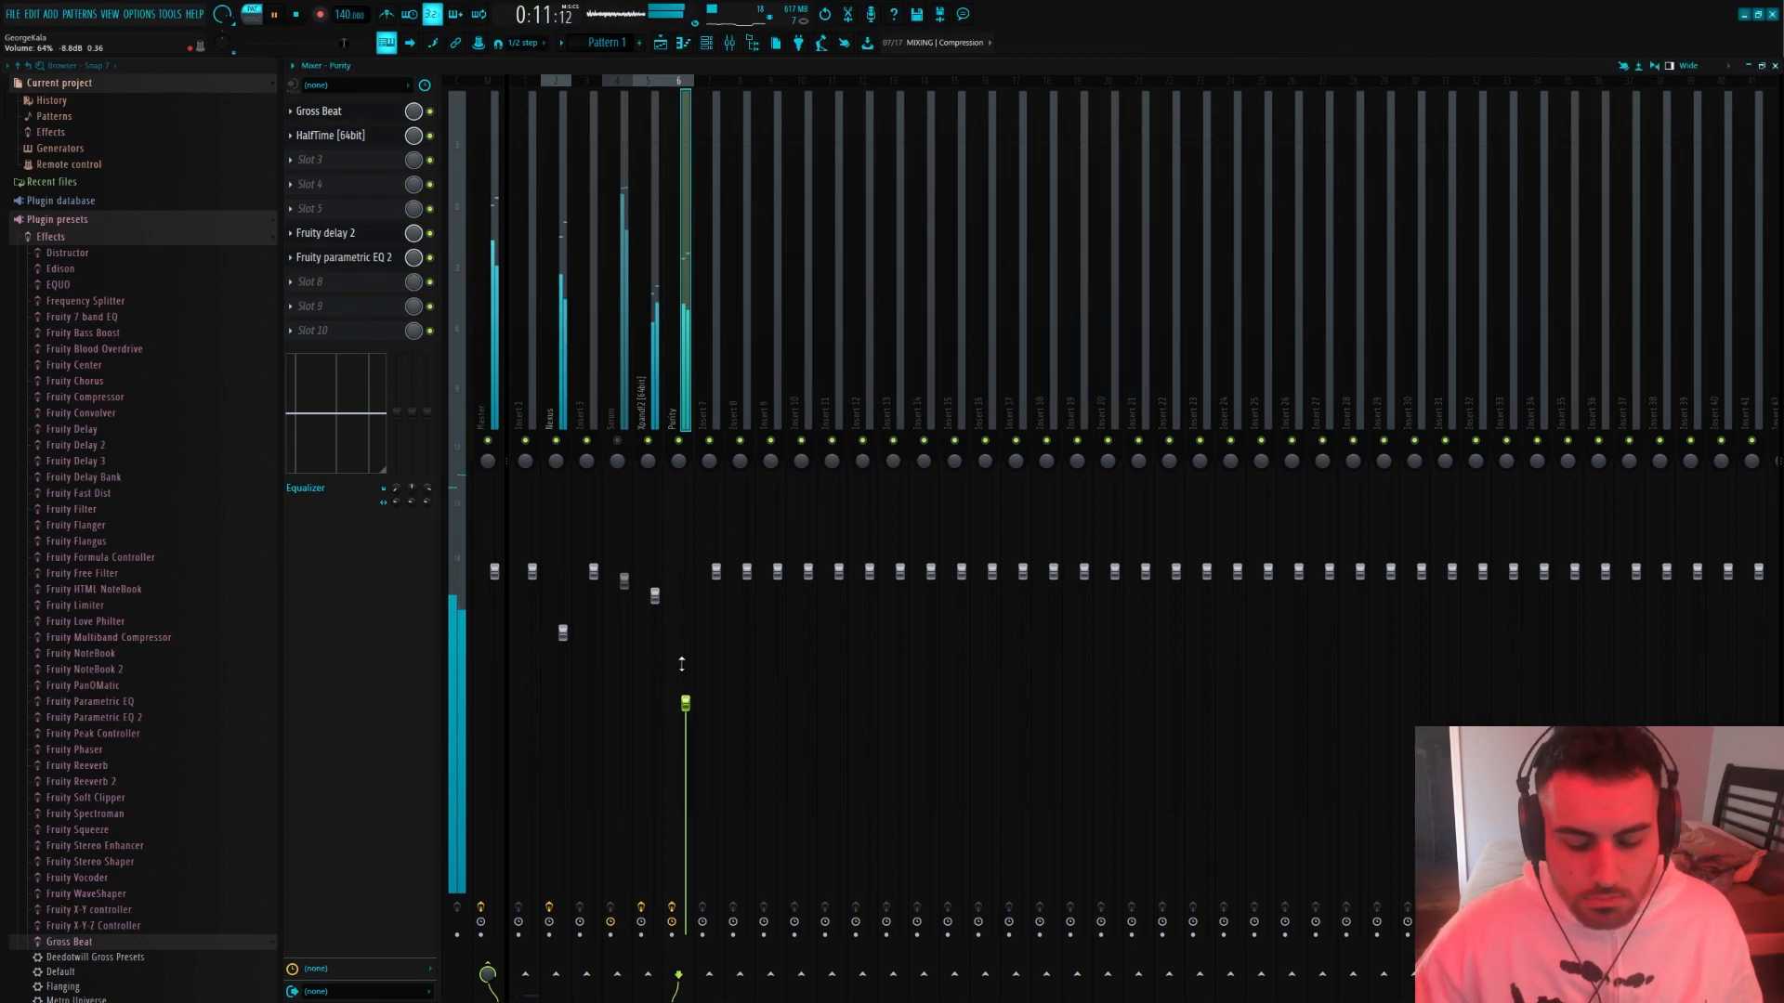
Stop playback, insert an Arcade channel in the channel rack and load the Dream Team kit from its library
left_click(706, 44)
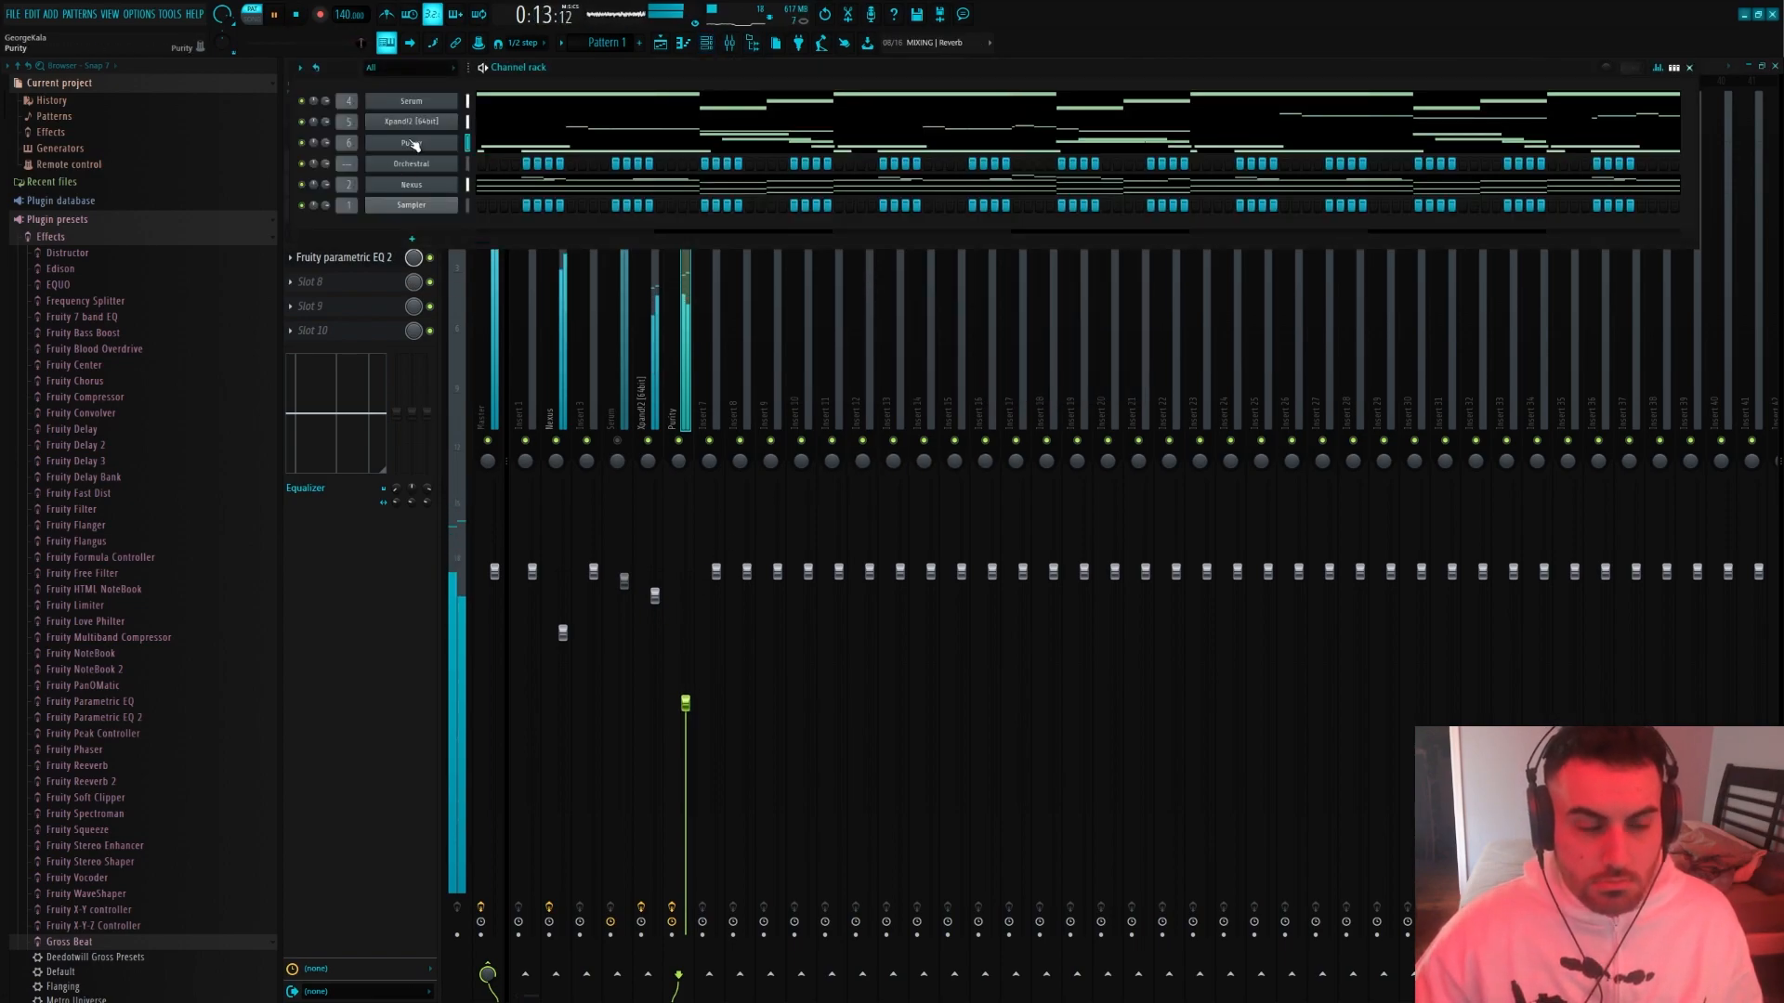
key("space")
right_click(423, 163)
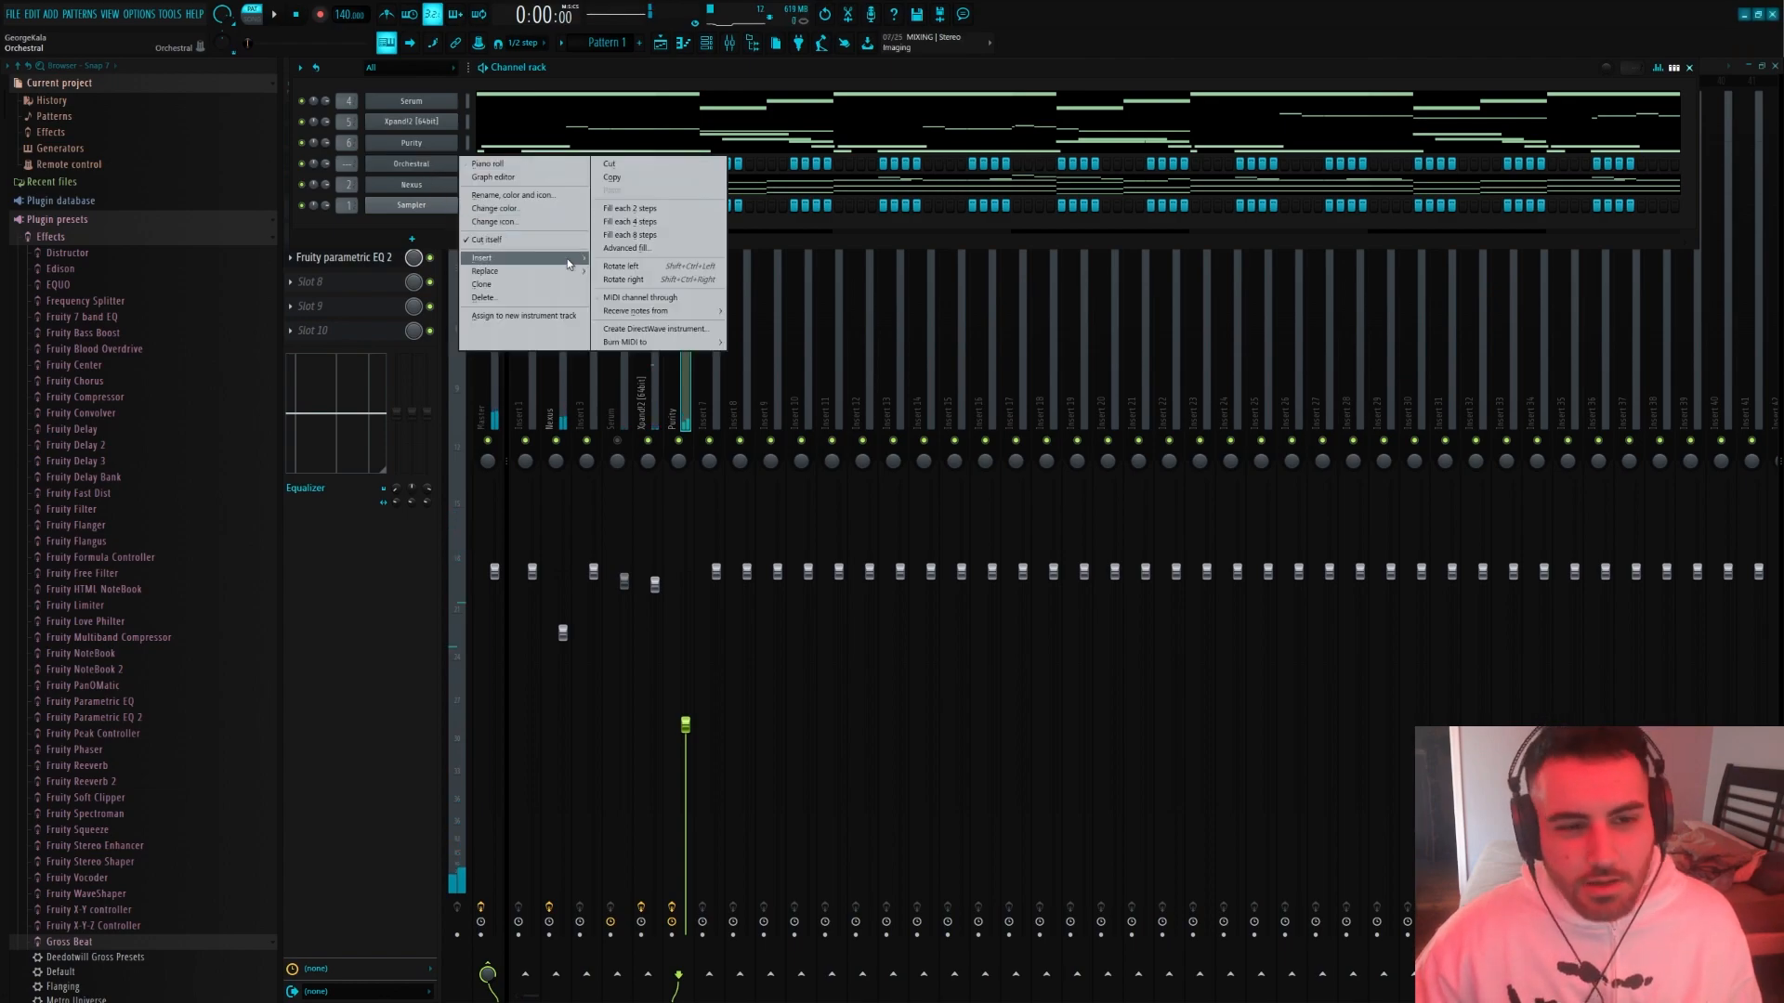
mouse_move(566, 258)
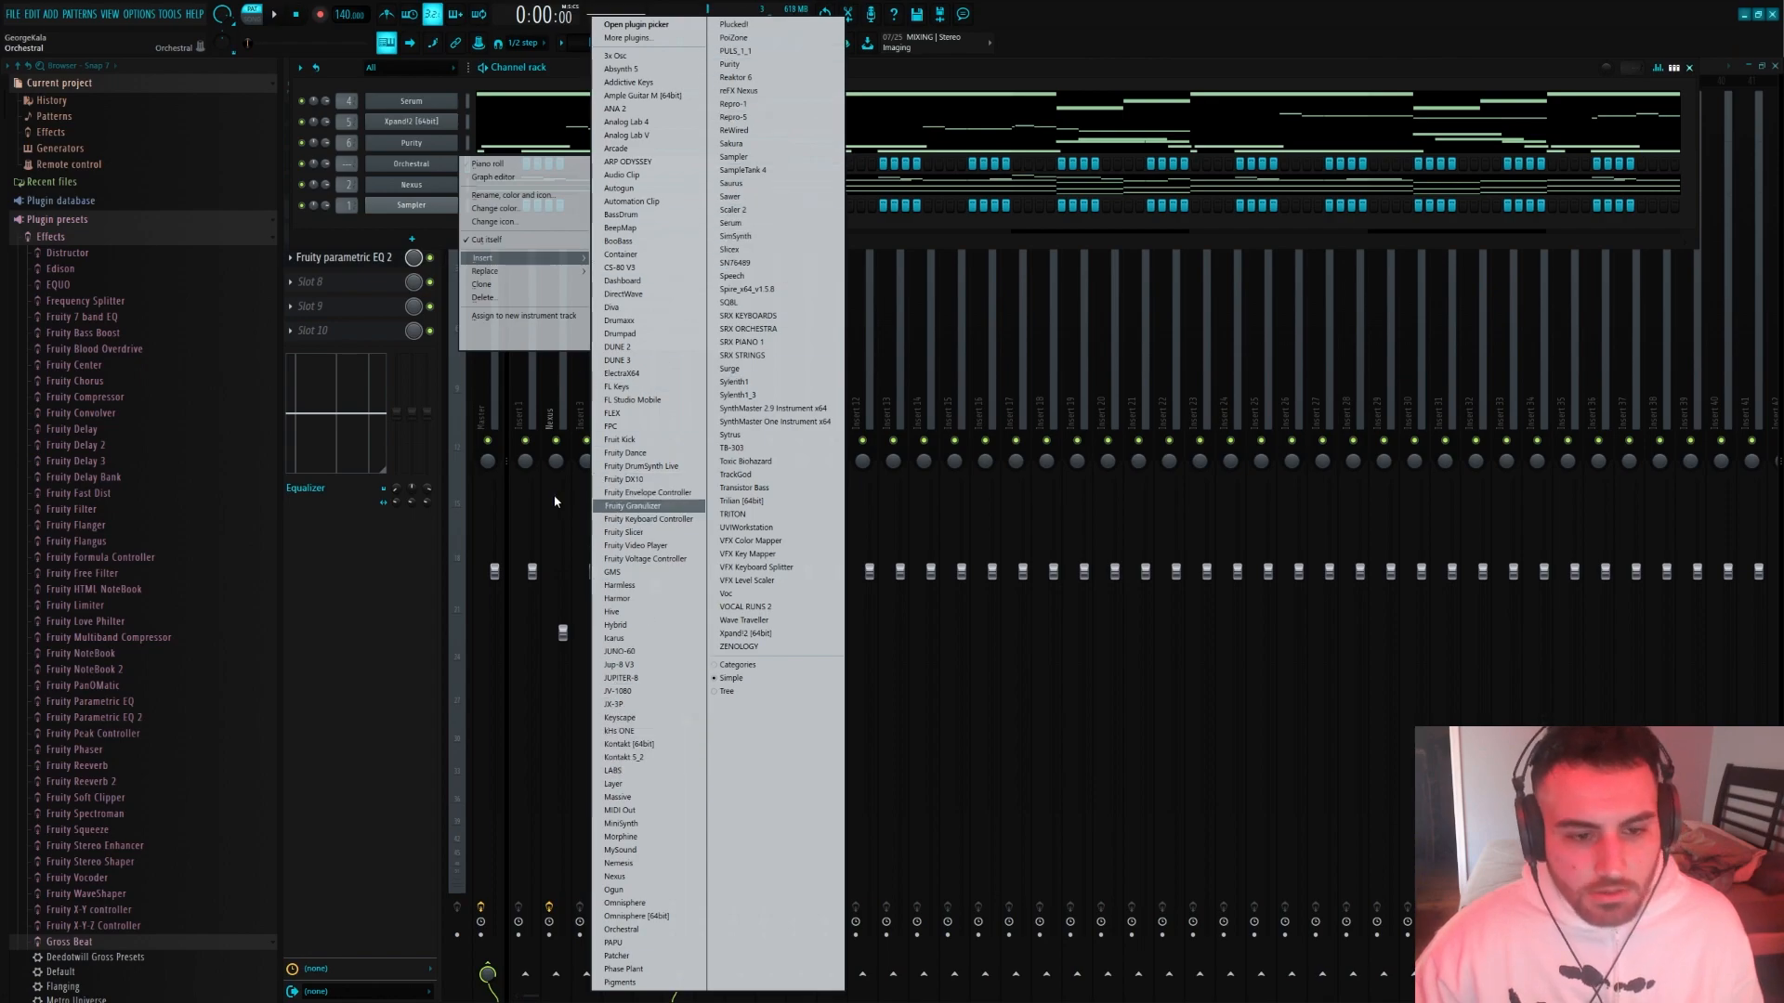
left_click(617, 149)
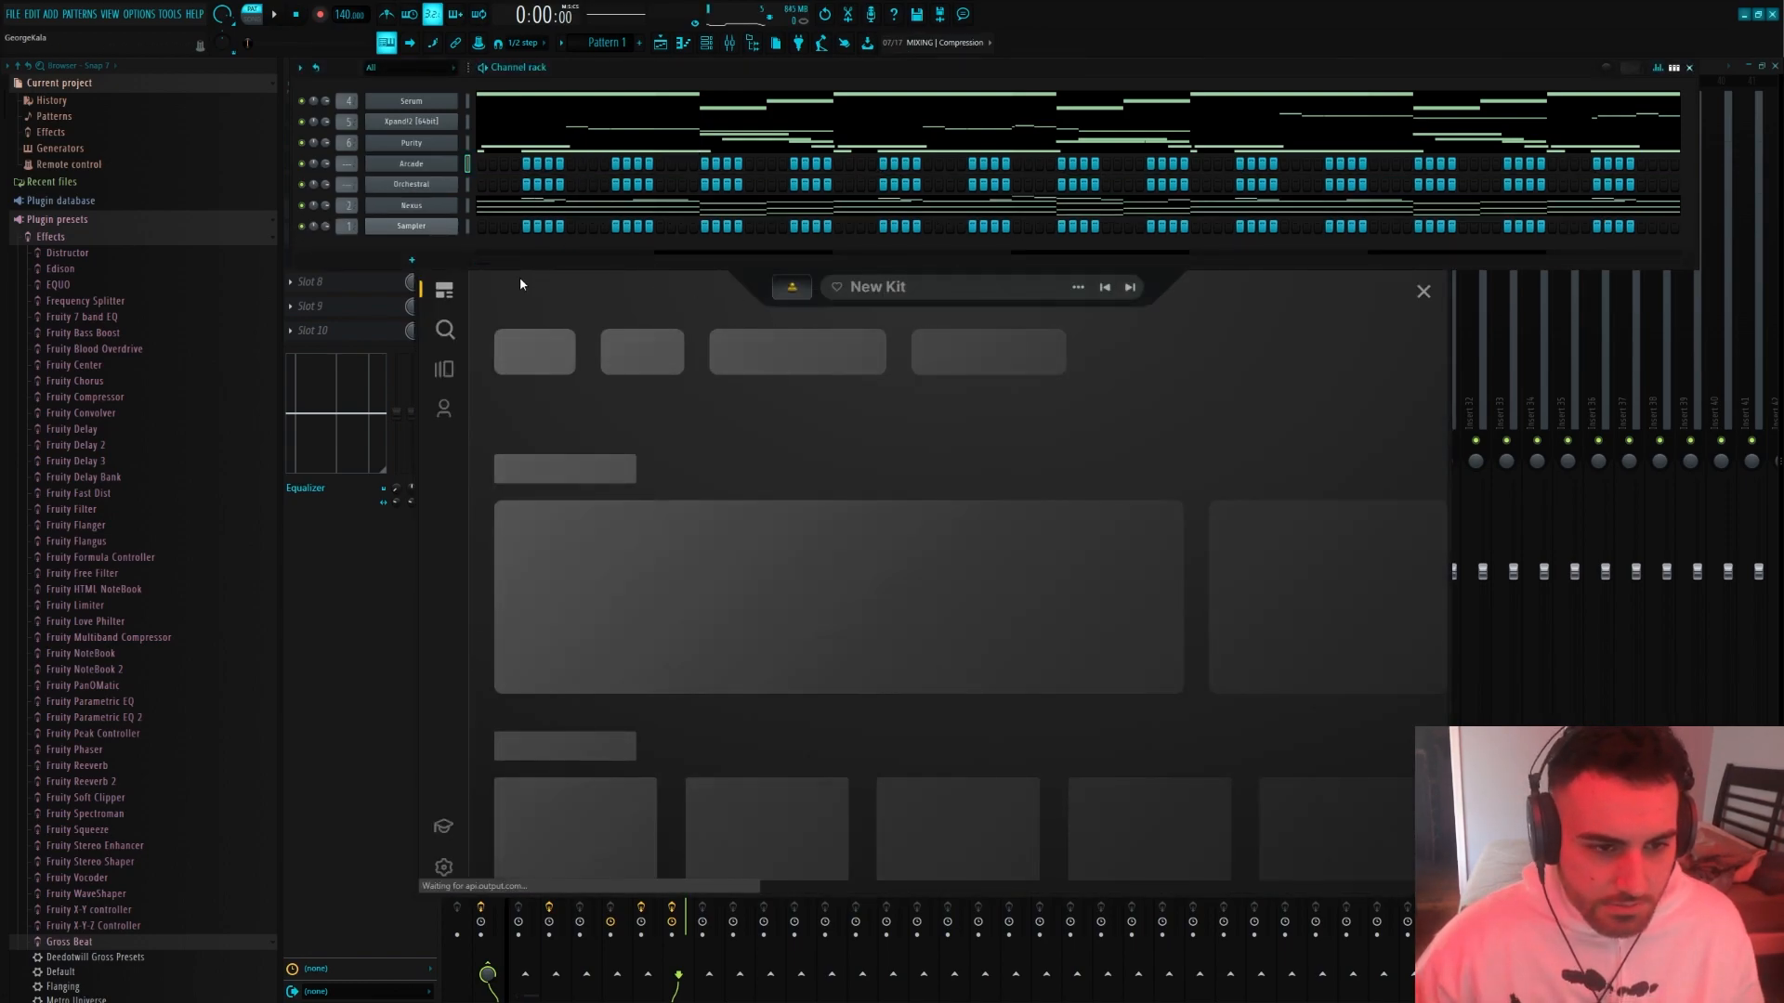
left_click(444, 369)
scroll(712, 515, "down", 3)
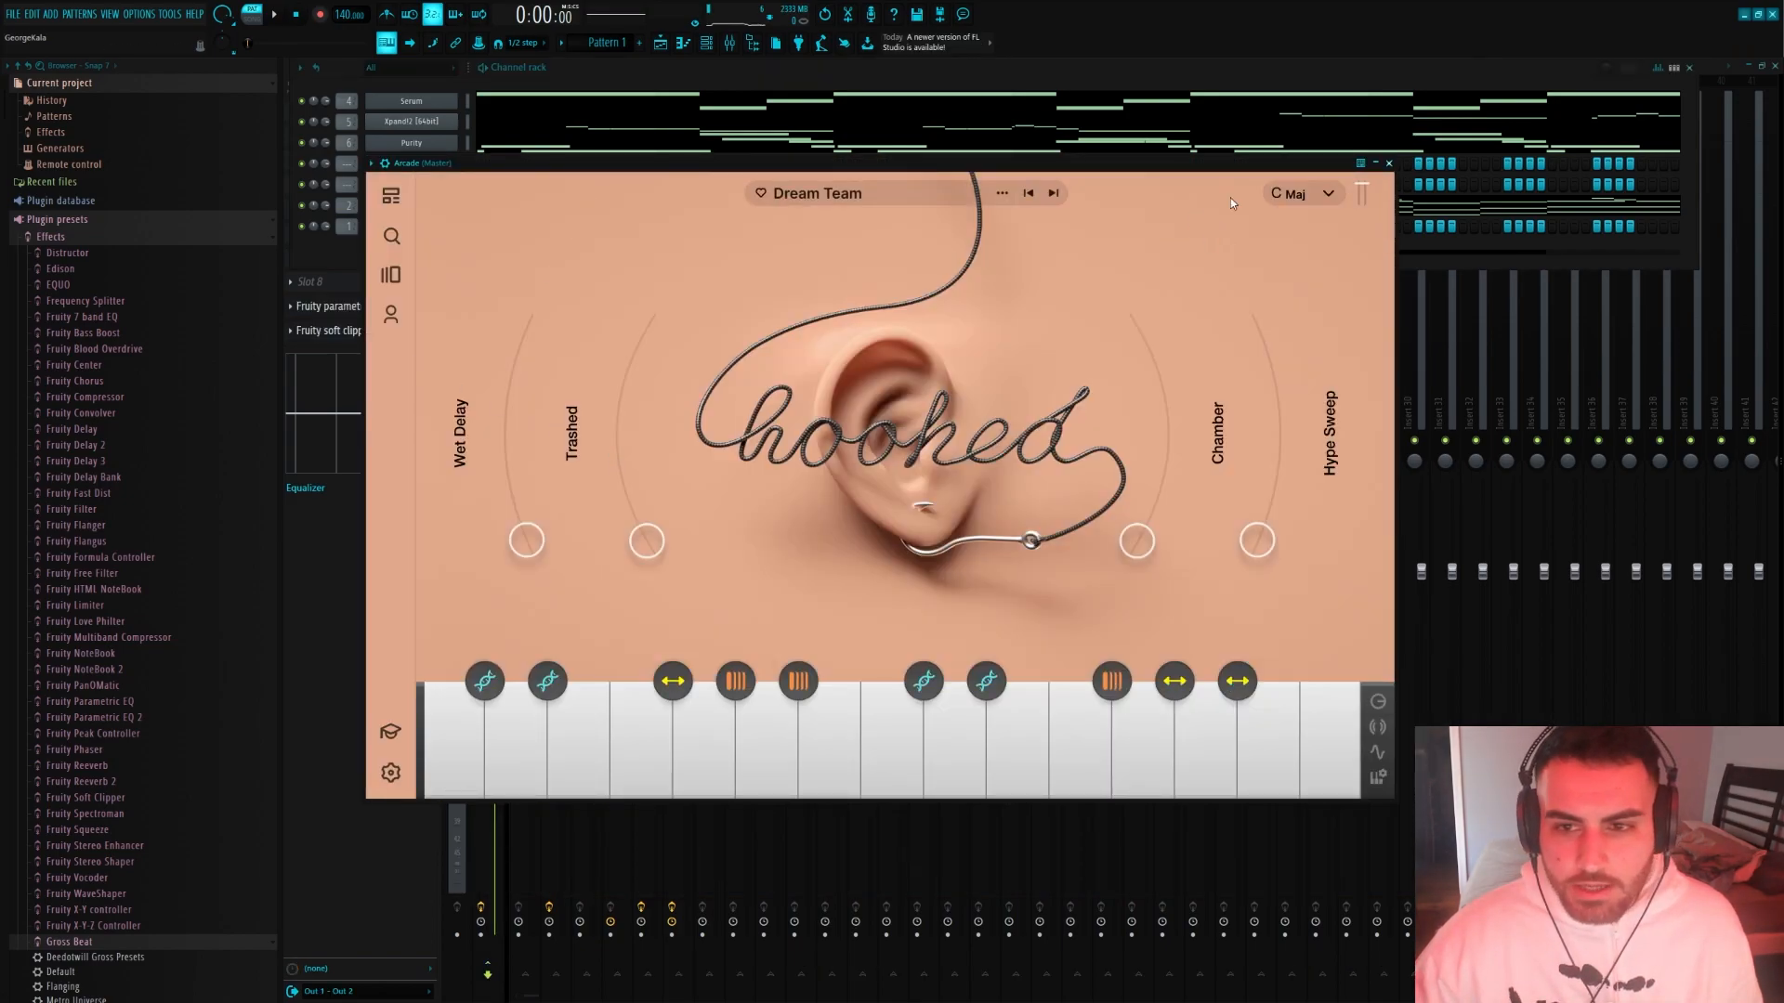
Set Arcade's session key to D minor
left_click_drag(684, 164, 648, 179)
left_click(1266, 208)
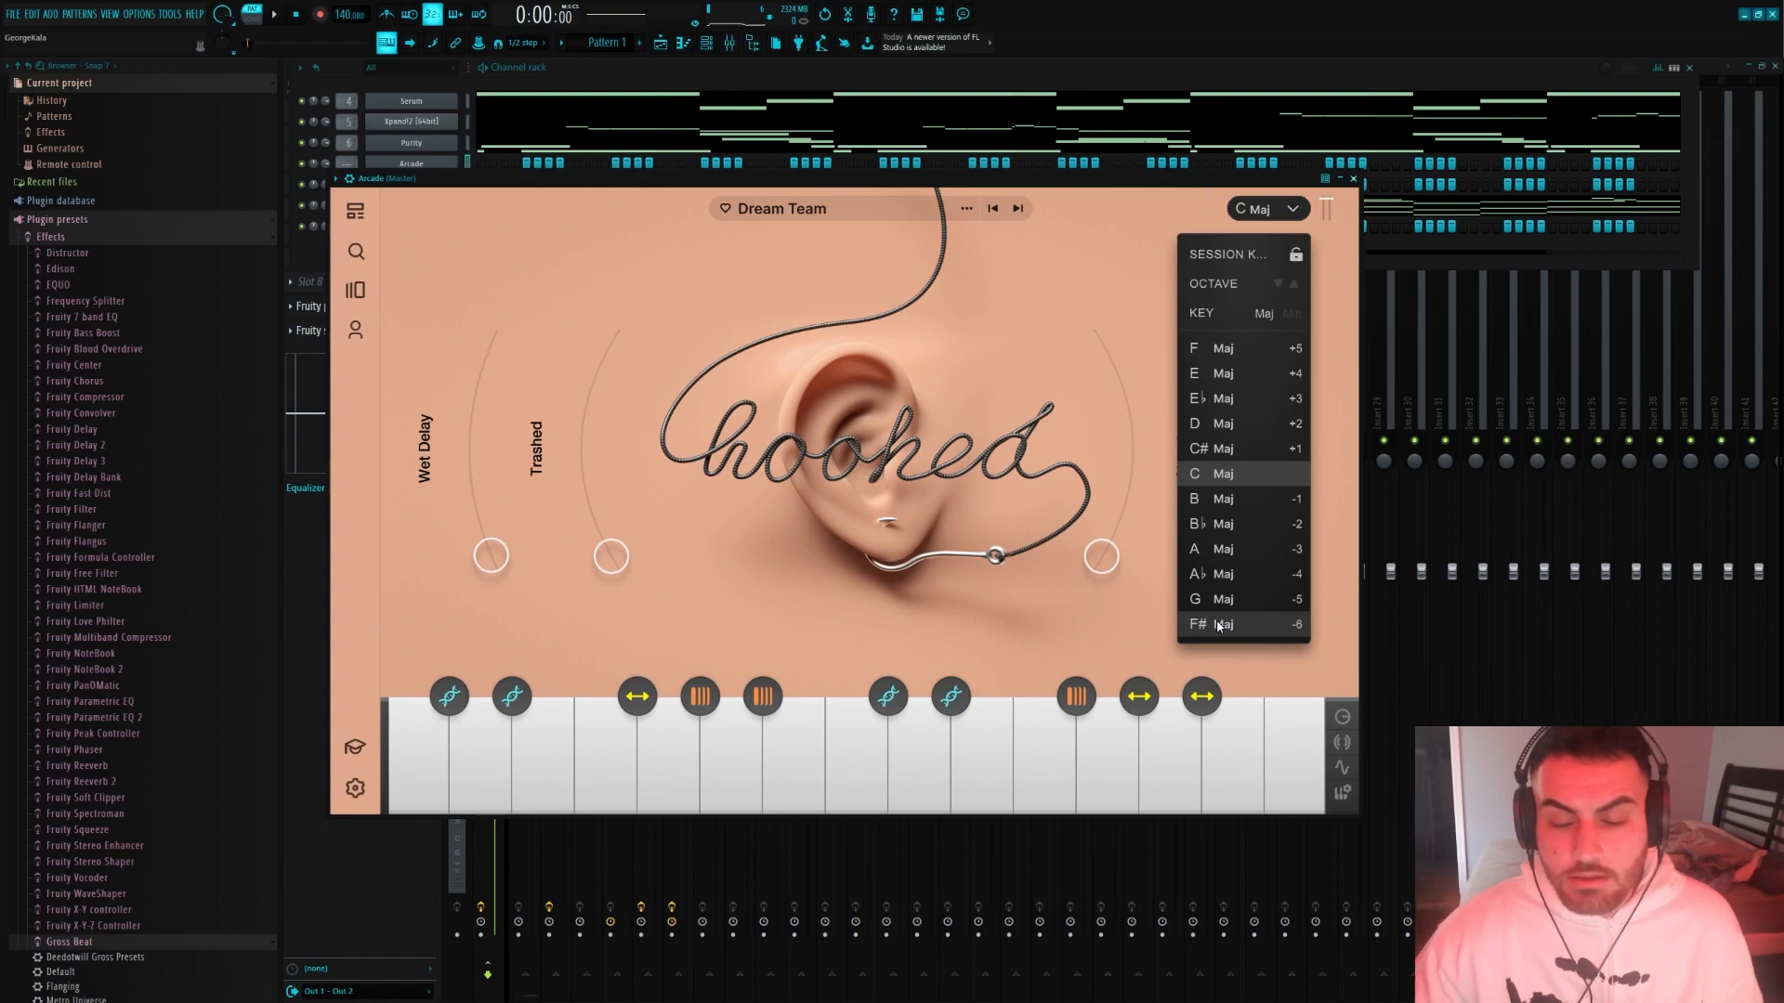
left_click(1296, 317)
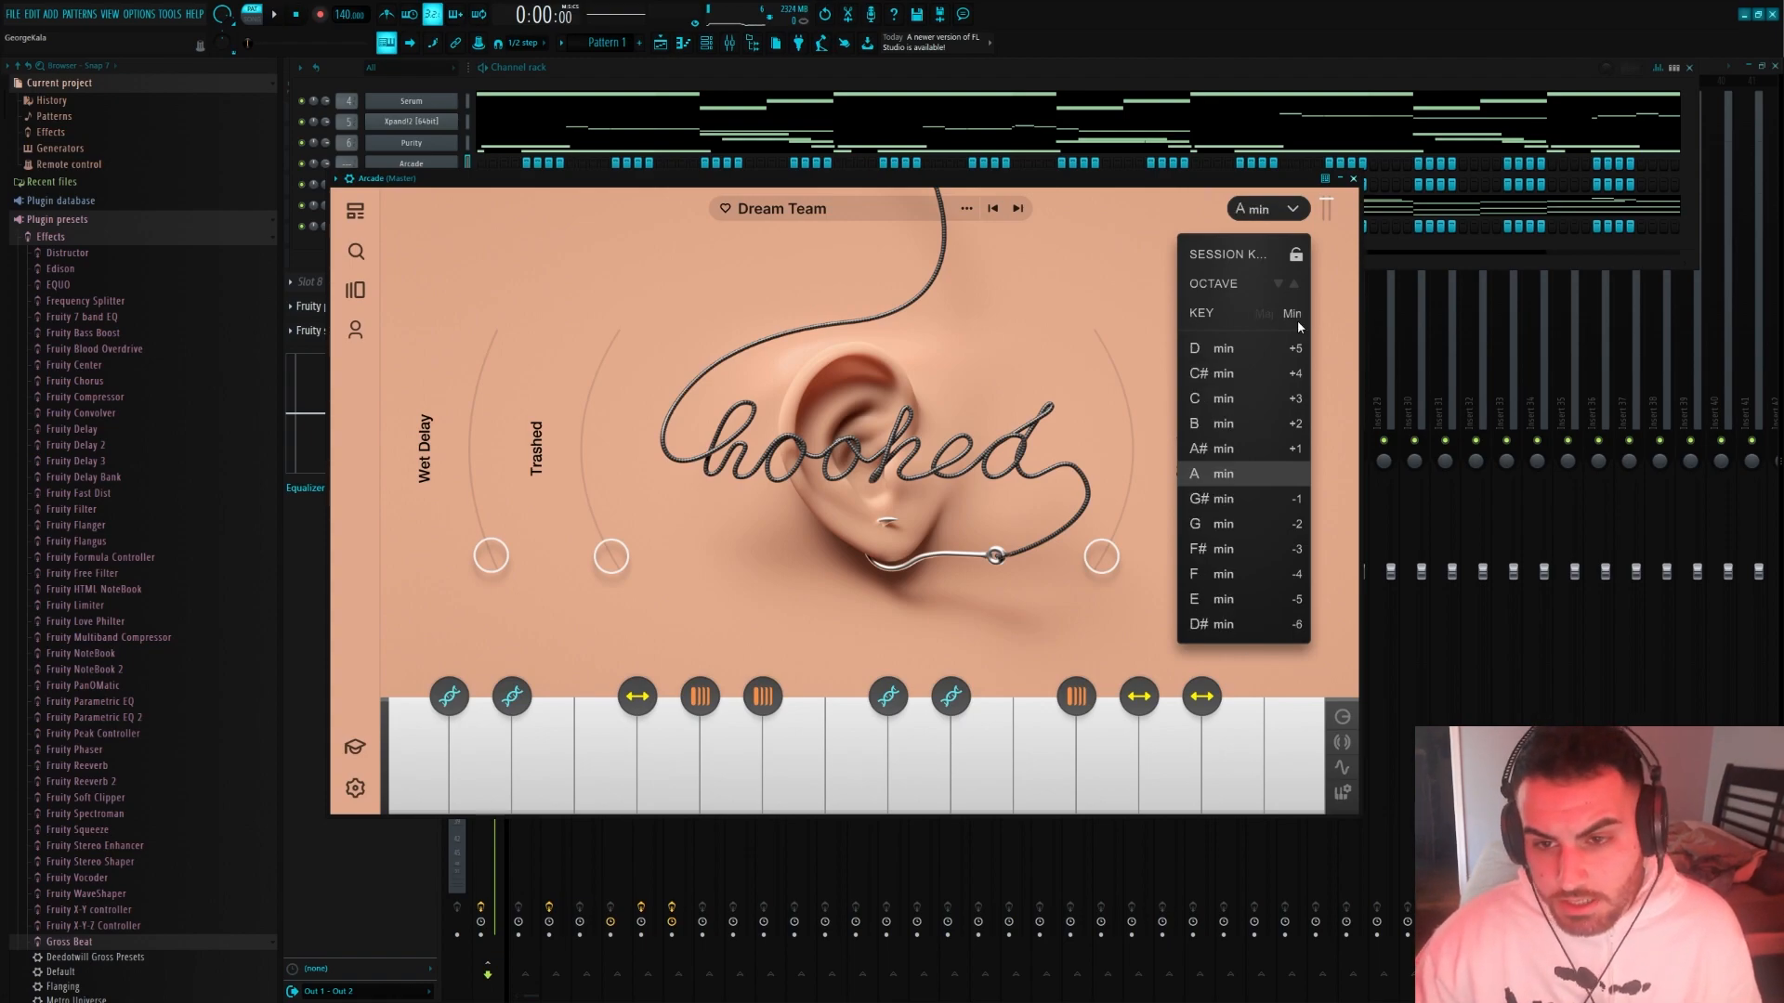
left_click(1222, 348)
left_click_drag(682, 189, 714, 256)
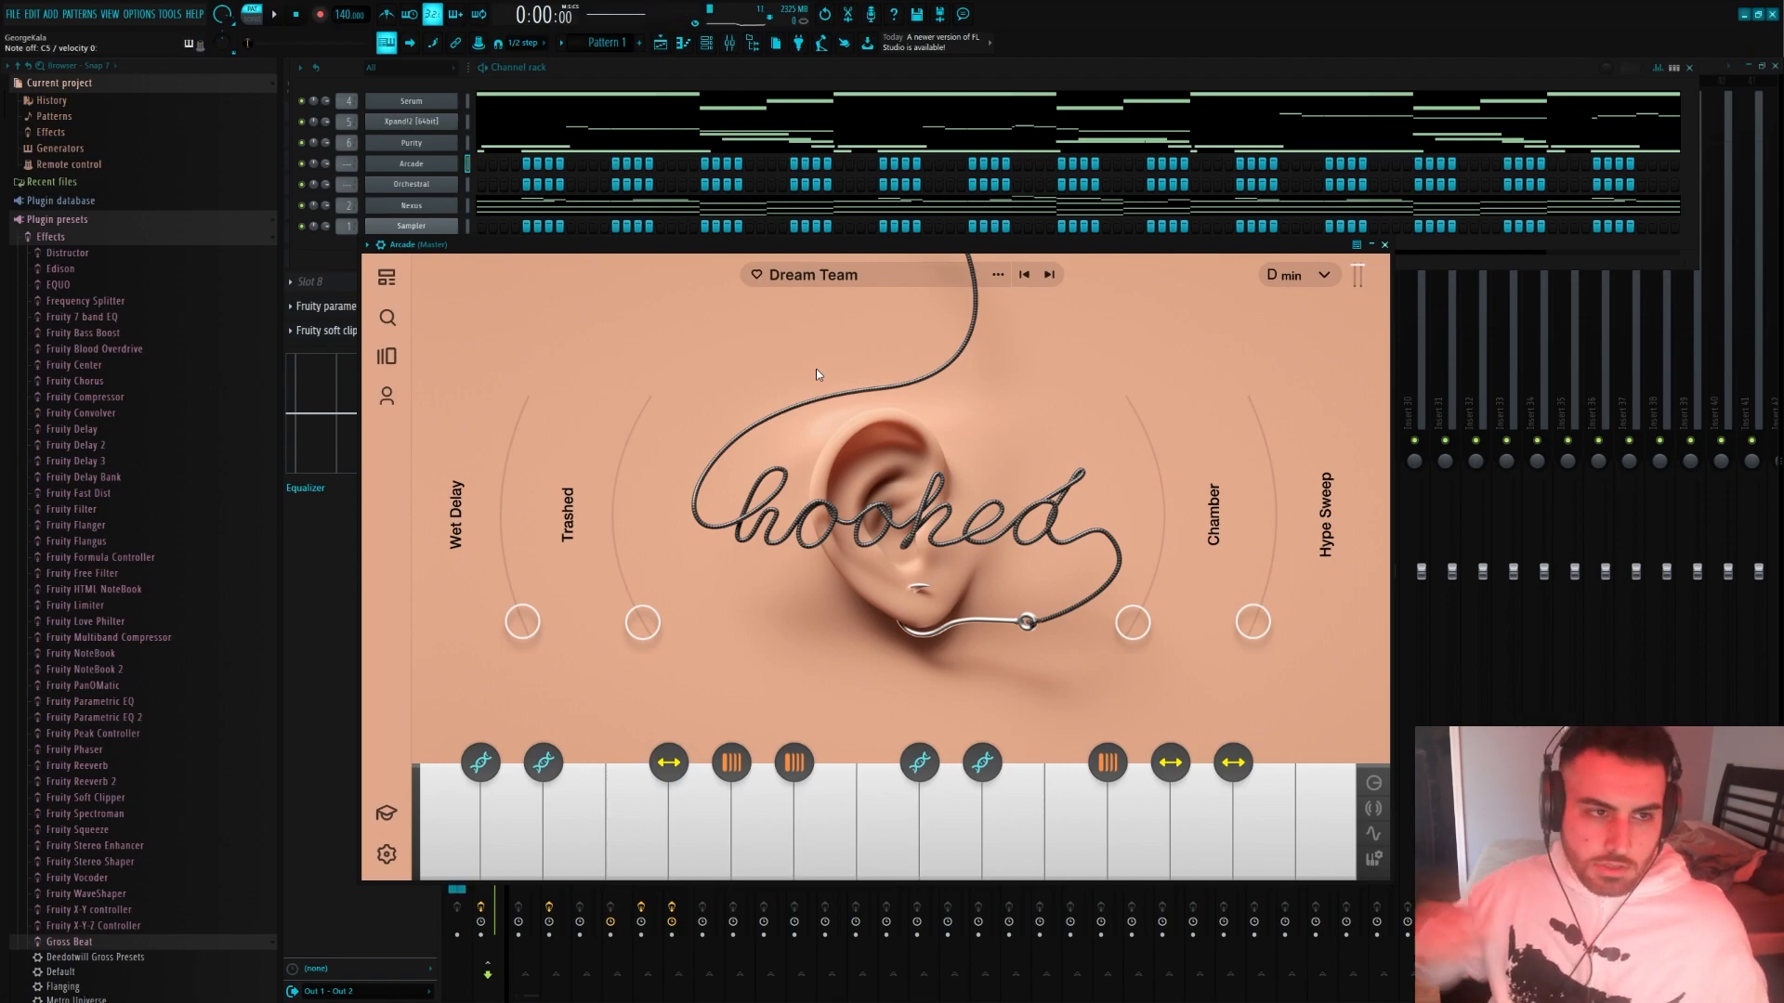
Open Arcade's piano roll and record a sparse melody of long E5 and C6 notes ending on F5
left_click(287, 19)
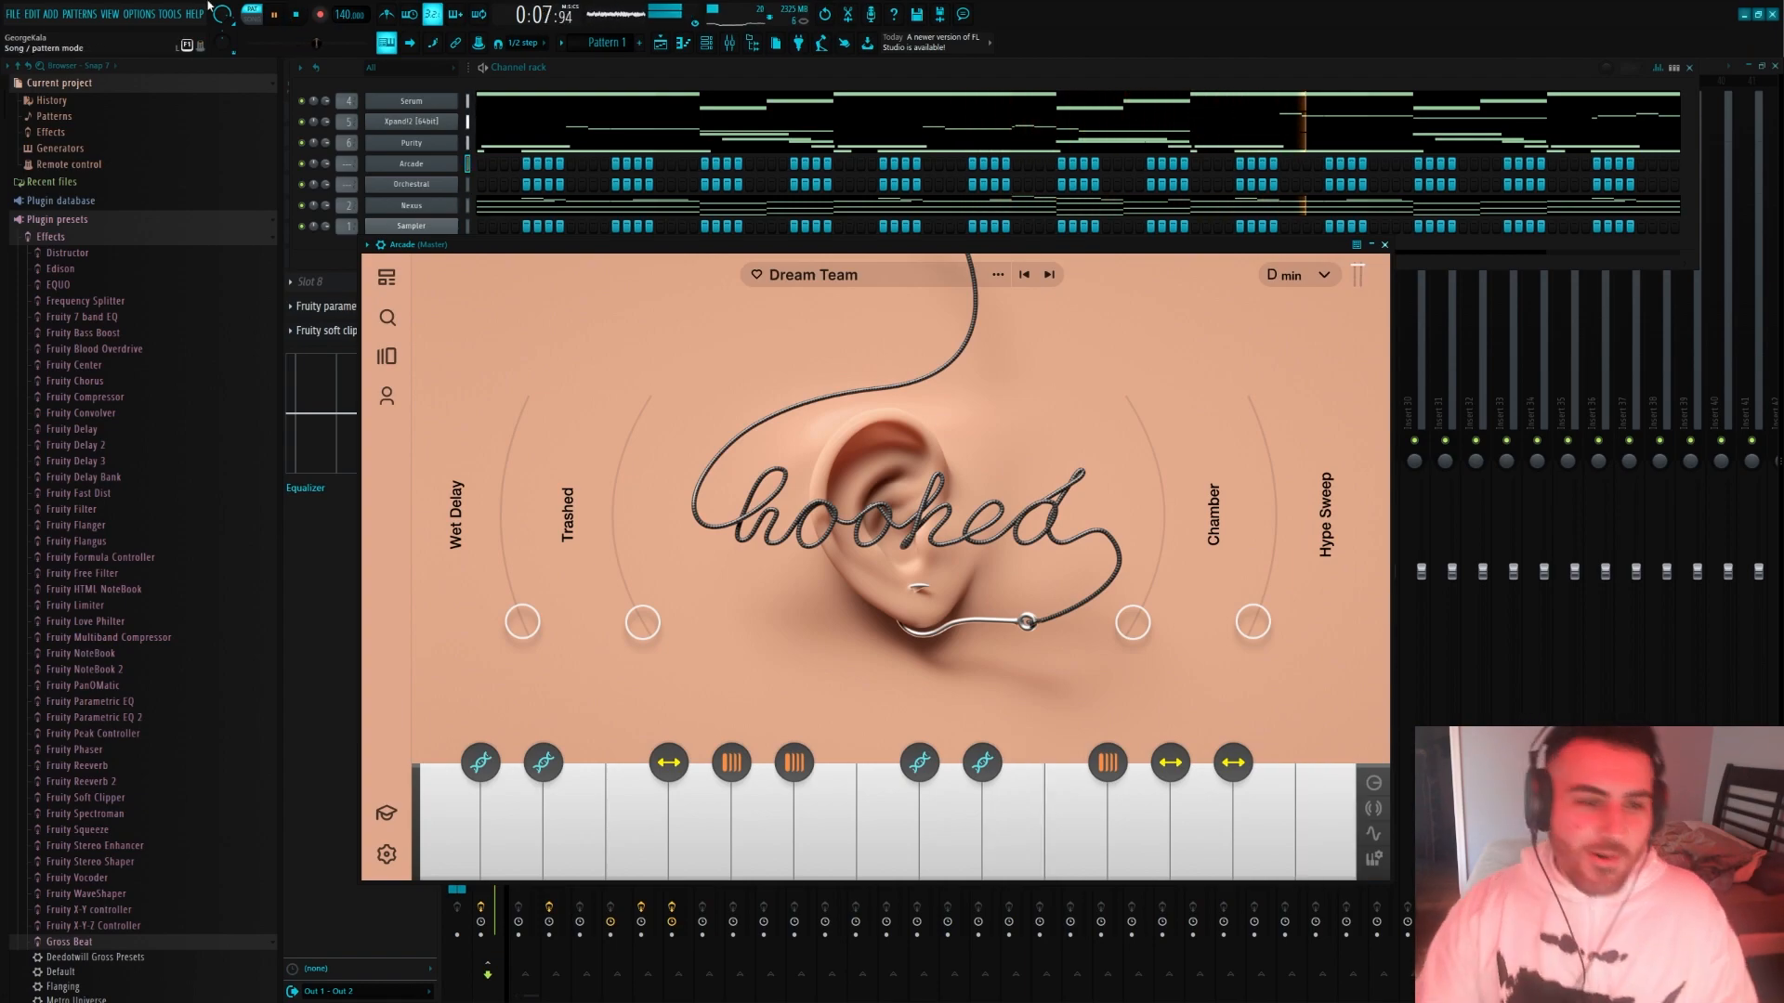
right_click(455, 165)
left_click(492, 171)
left_click(303, 11)
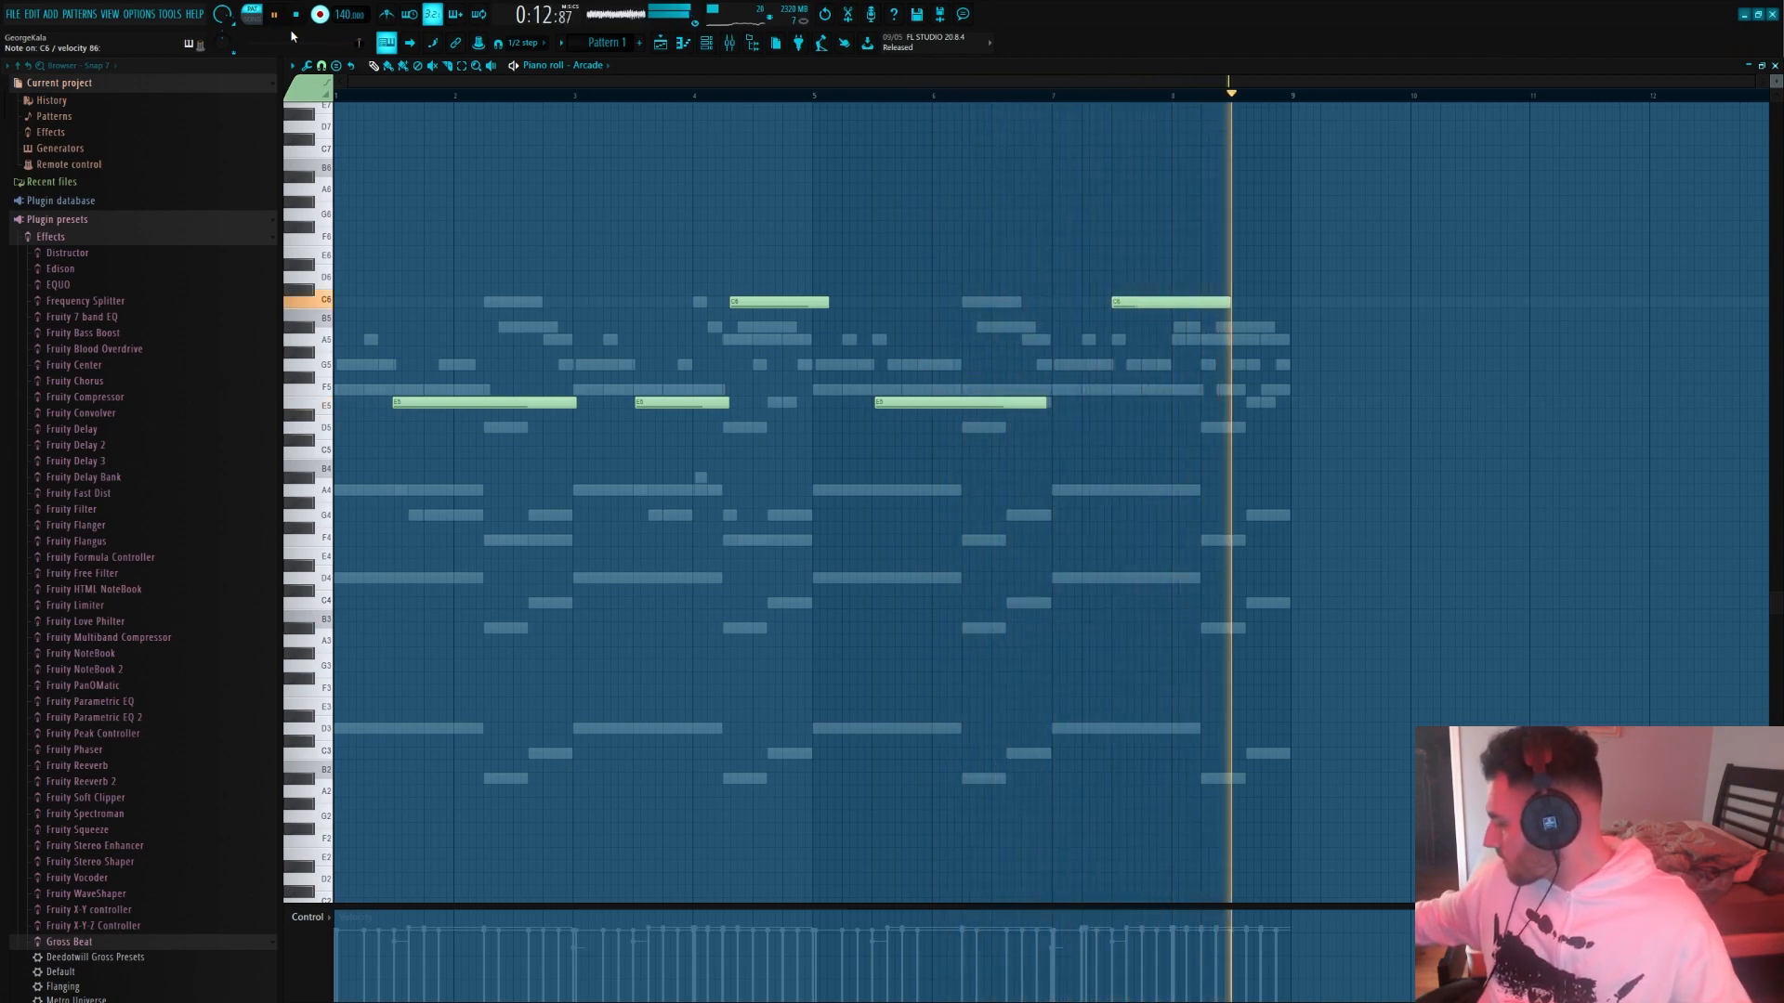
key("space")
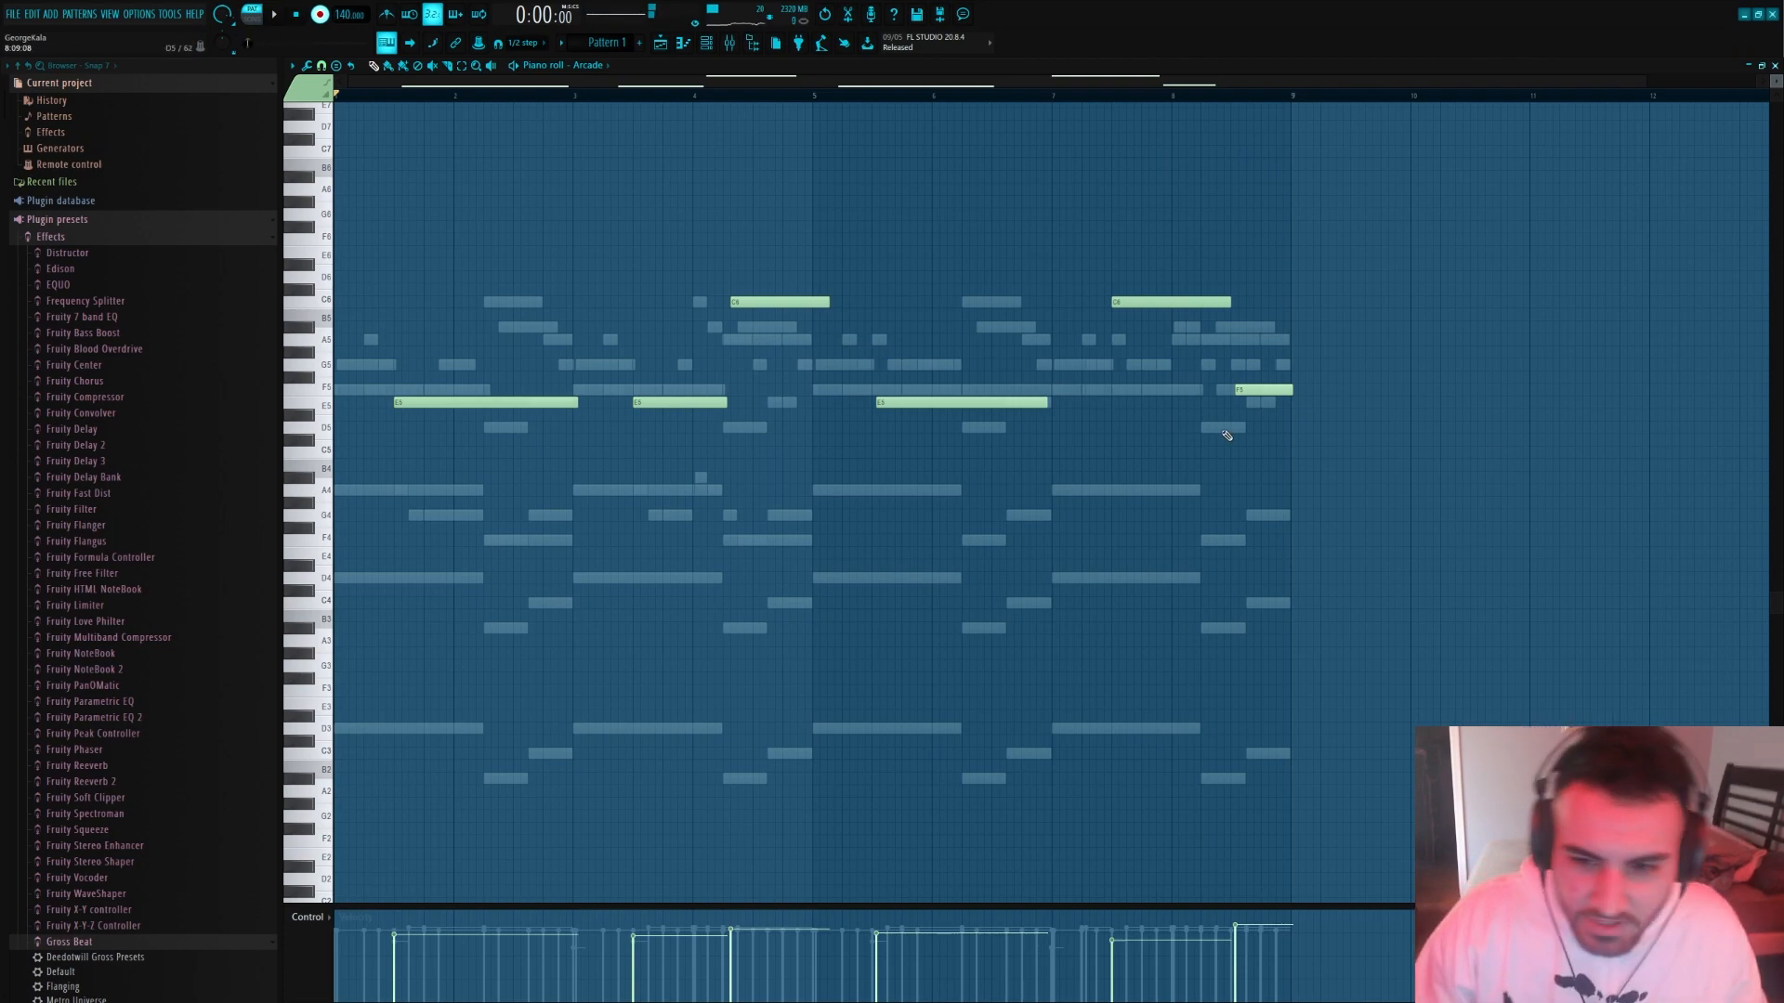
Quantize the recorded Arcade notes, trim their overlapping ends, and start the first C6 where the preceding E5 ends
key("ctrl+a")
key("ctrl+q")
left_click(1313, 351, "ctrl")
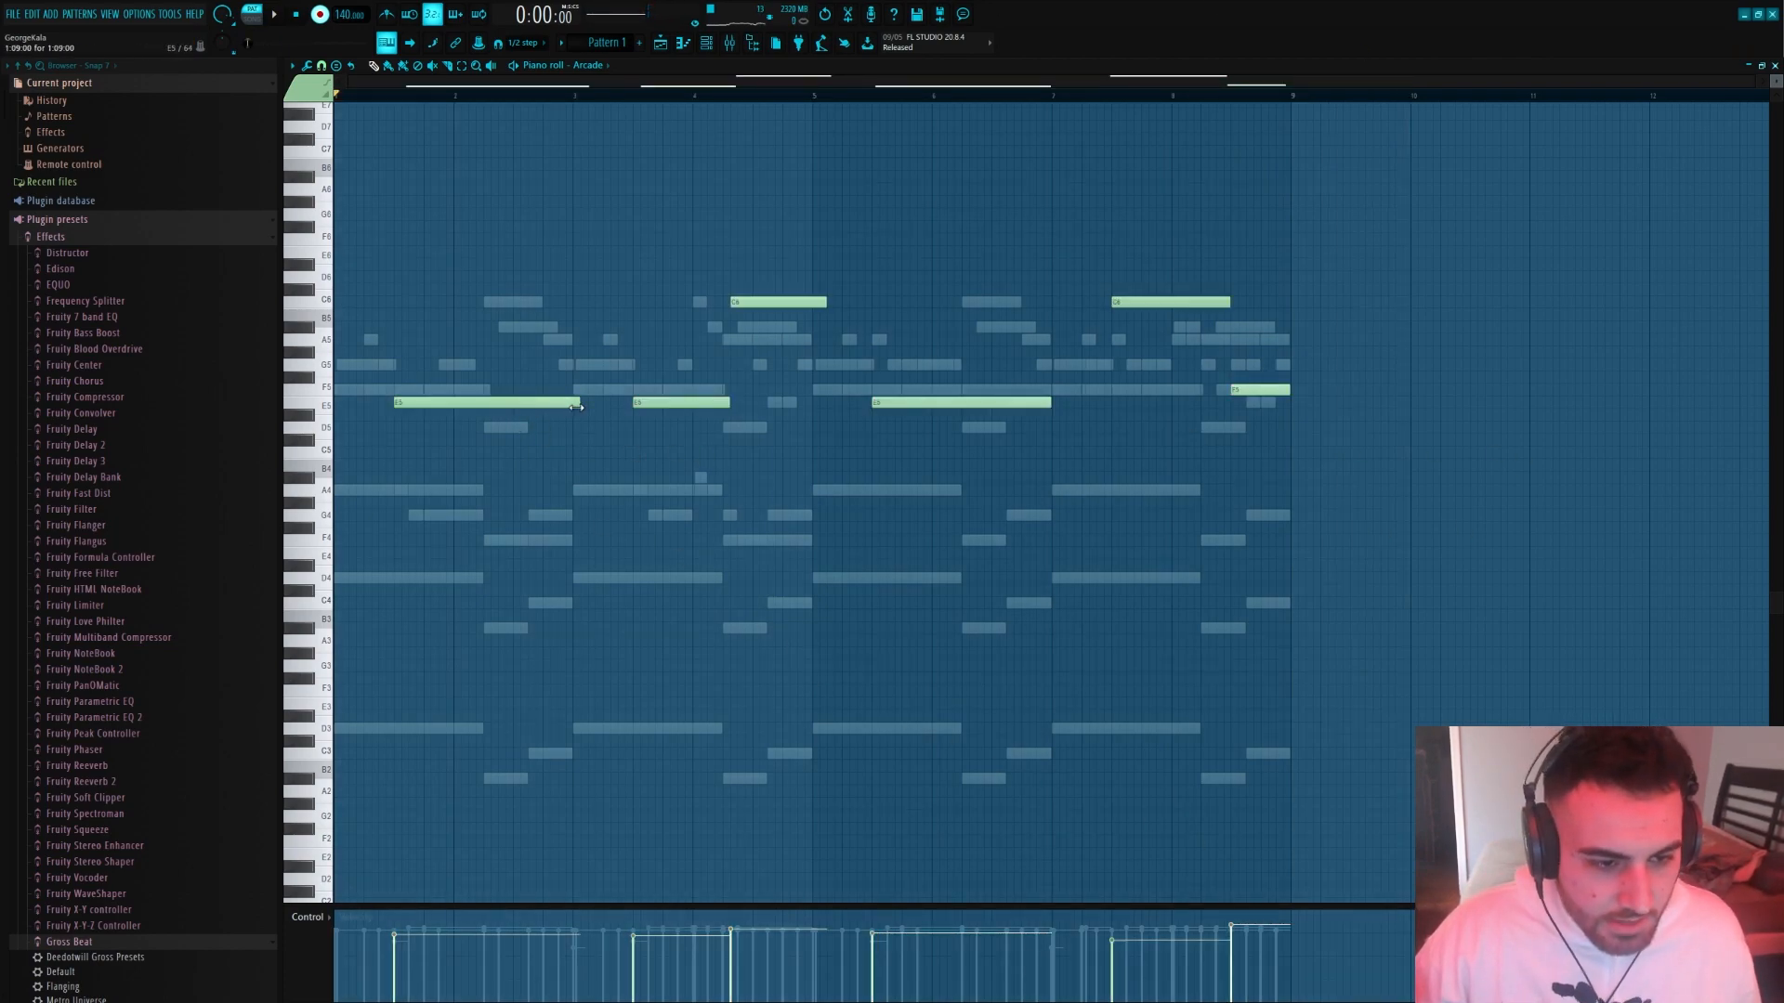
scroll(450, 251, "up", 1)
key("space")
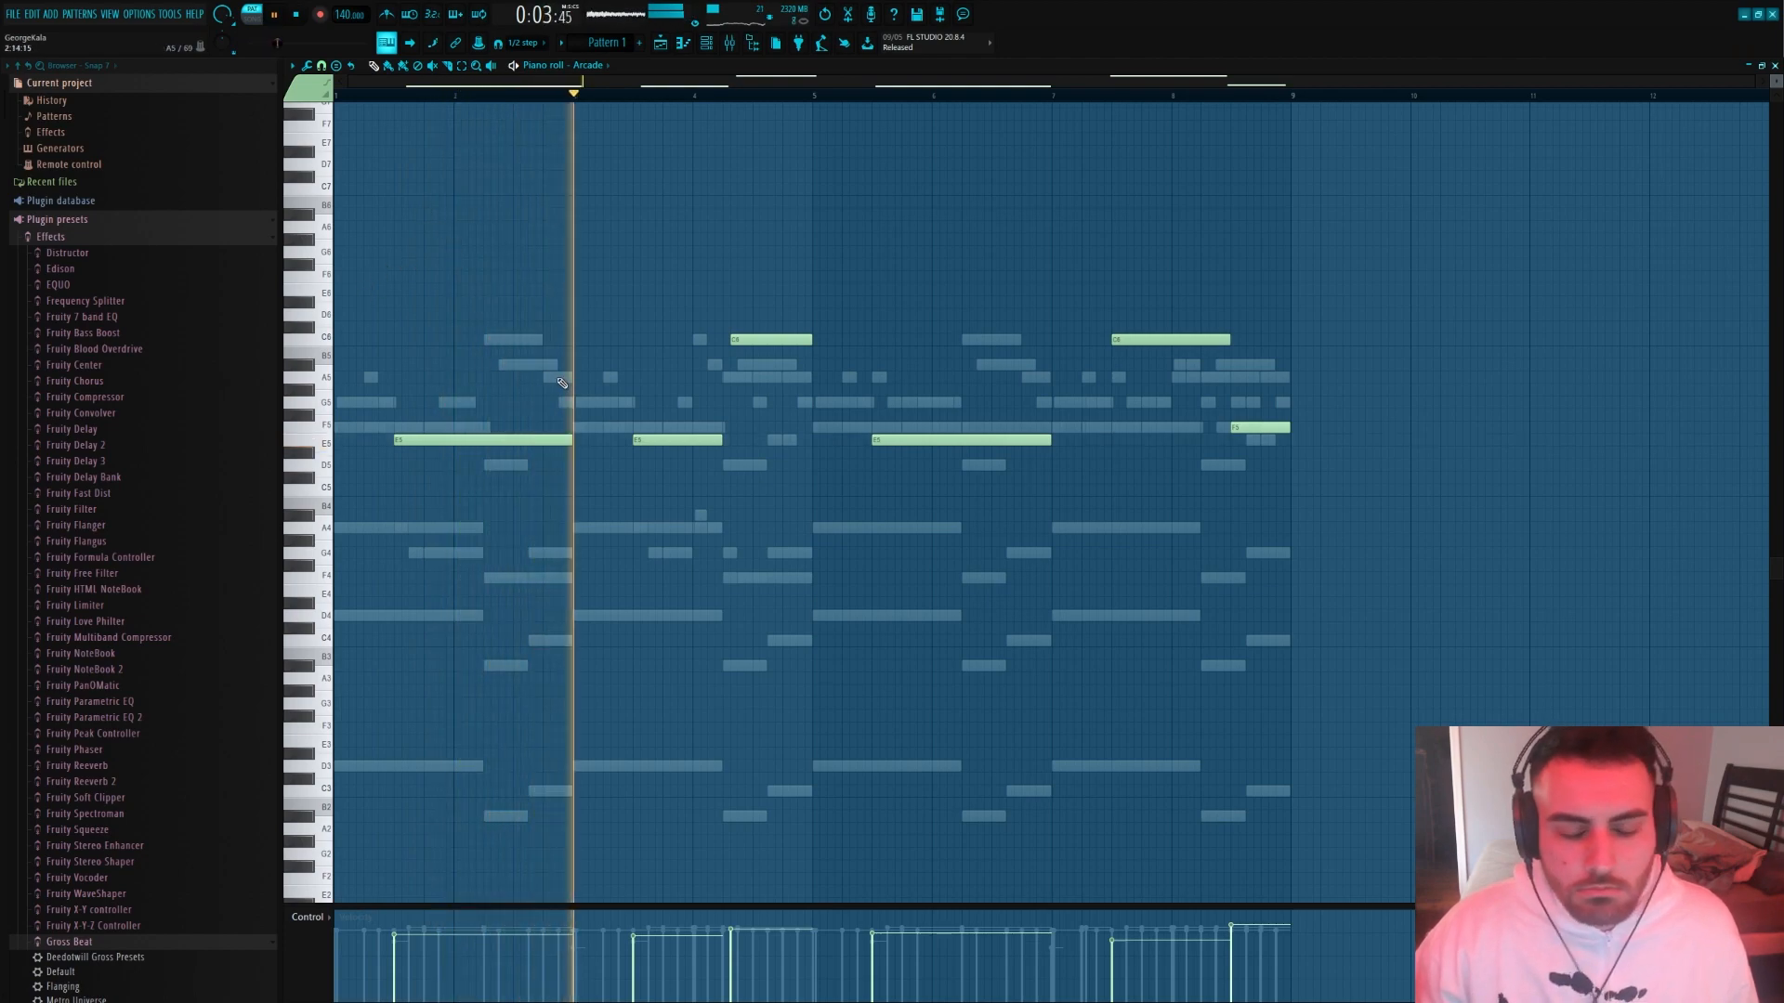
left_click_drag(811, 340, 811, 341)
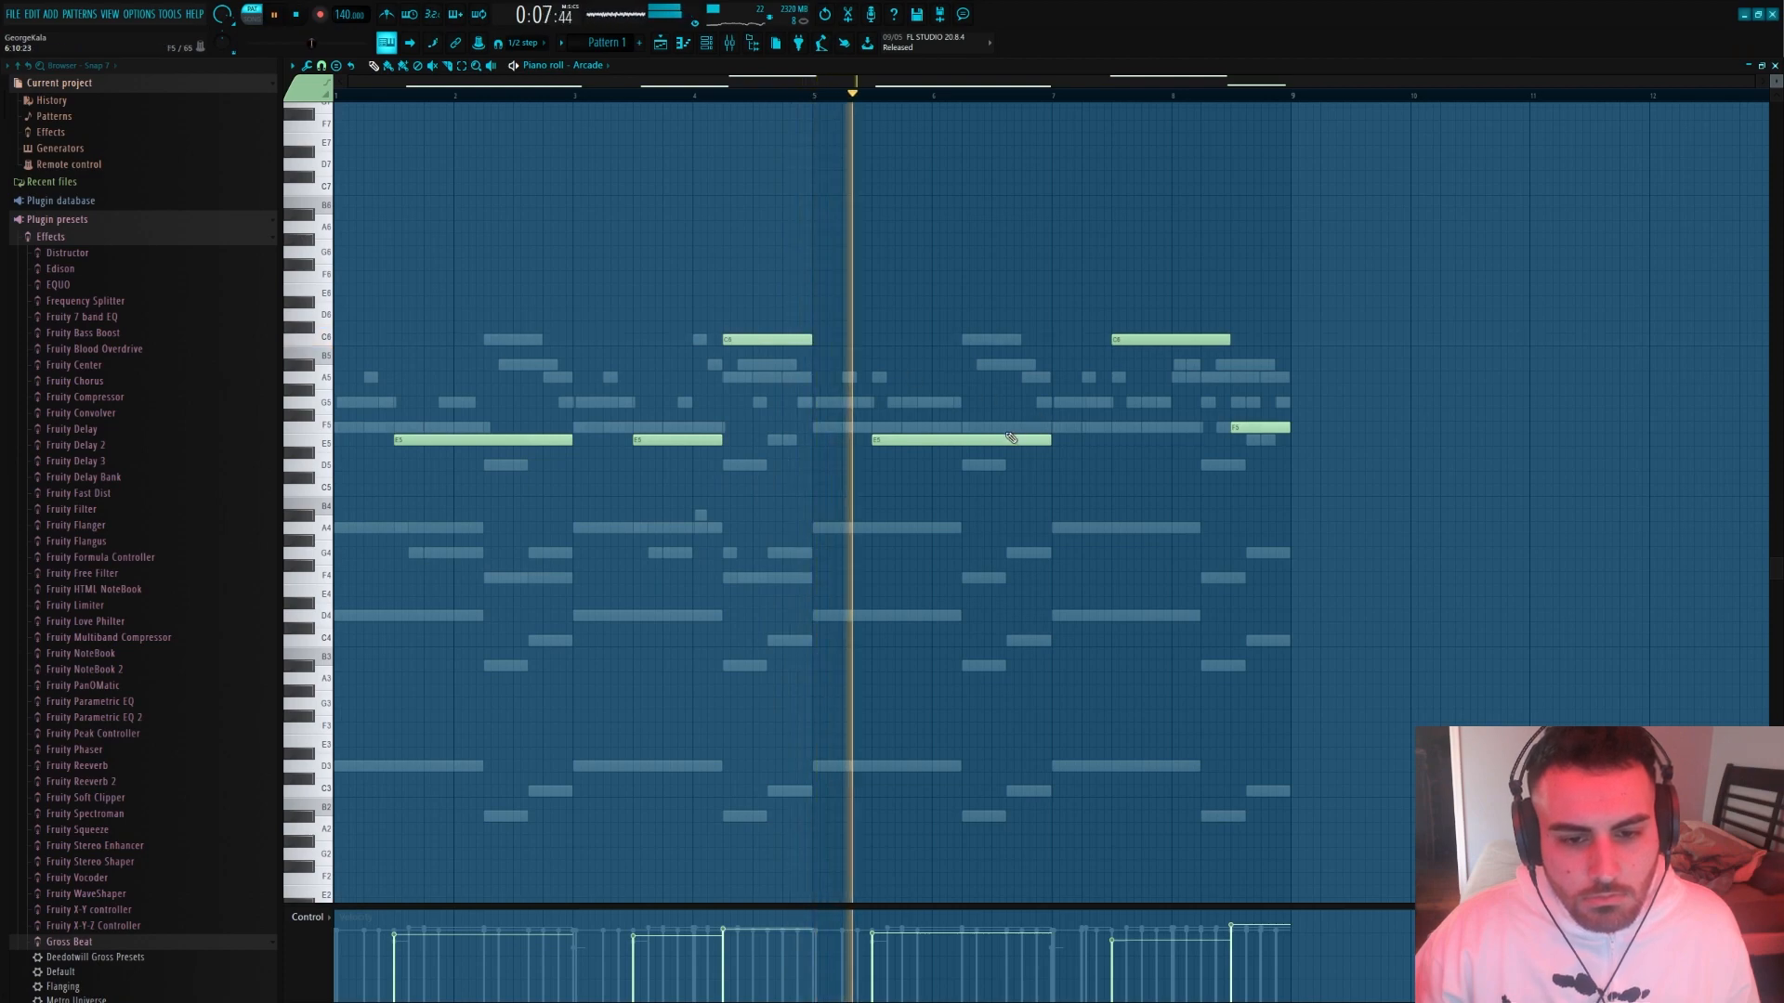
Raise the last note of the Arcade melody to A5
left_click_drag(1256, 425, 1256, 398)
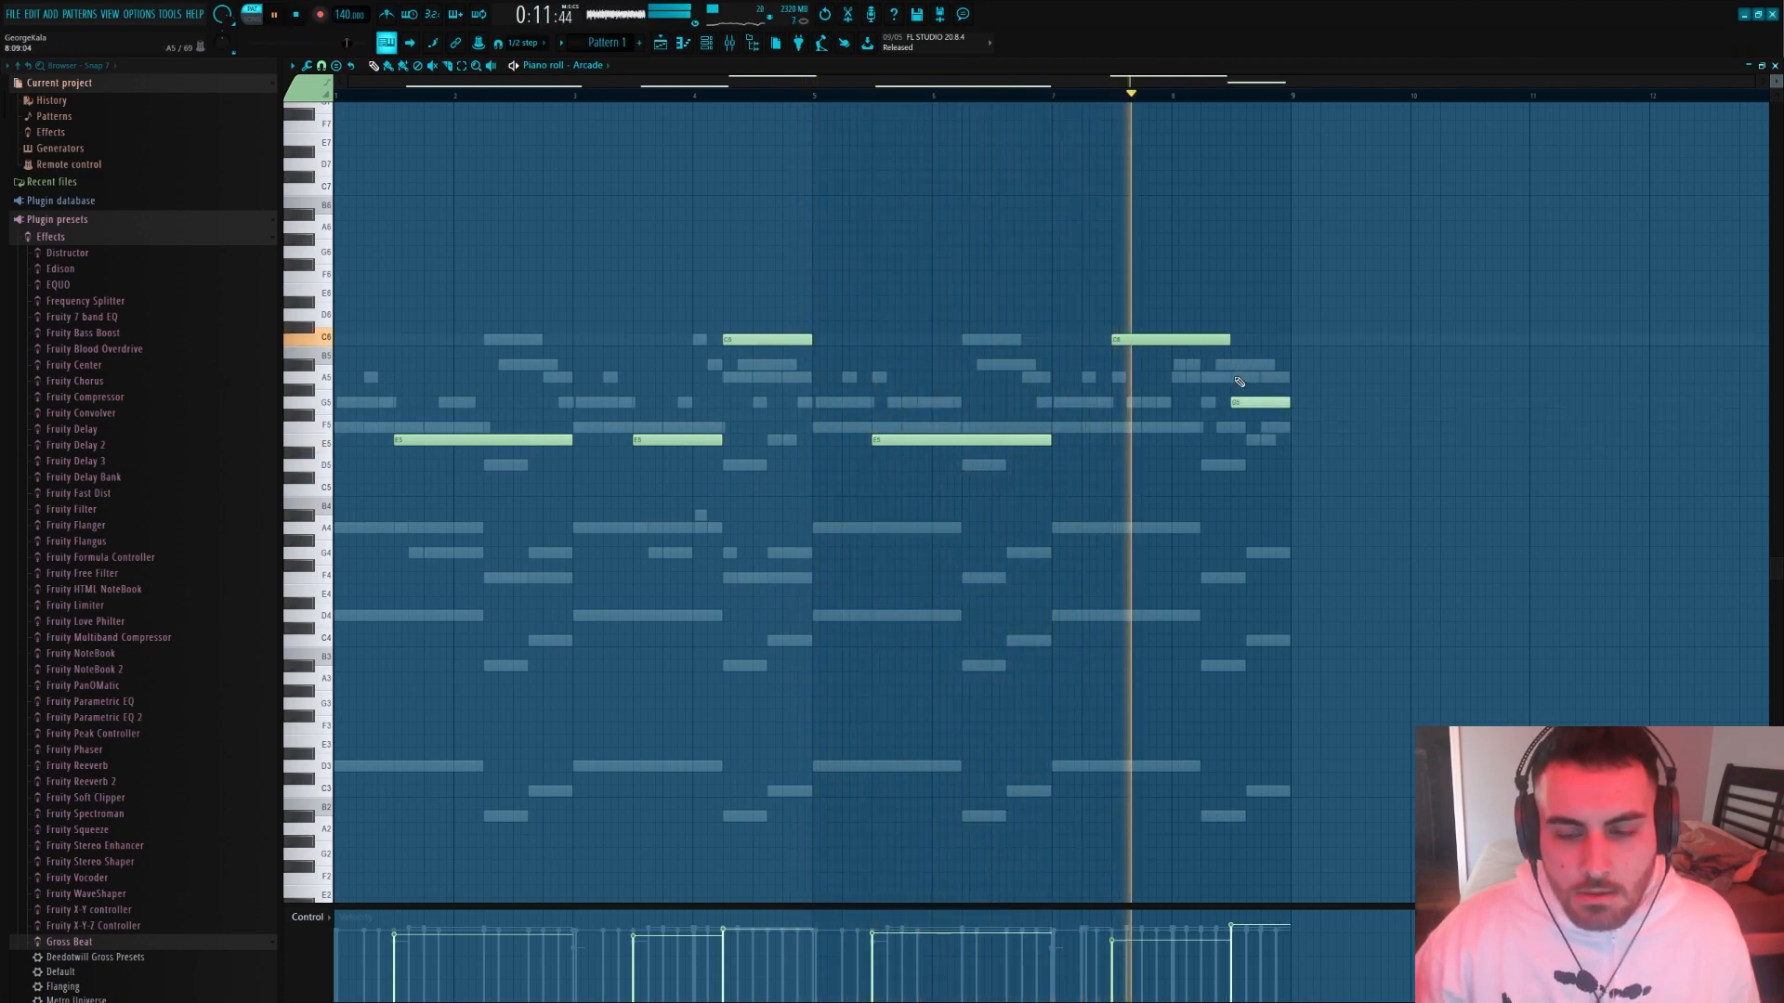
key("ctrl+a")
left_click(1259, 403, "ctrl")
key("shift+Up")
key("shift+Up")
key("space")
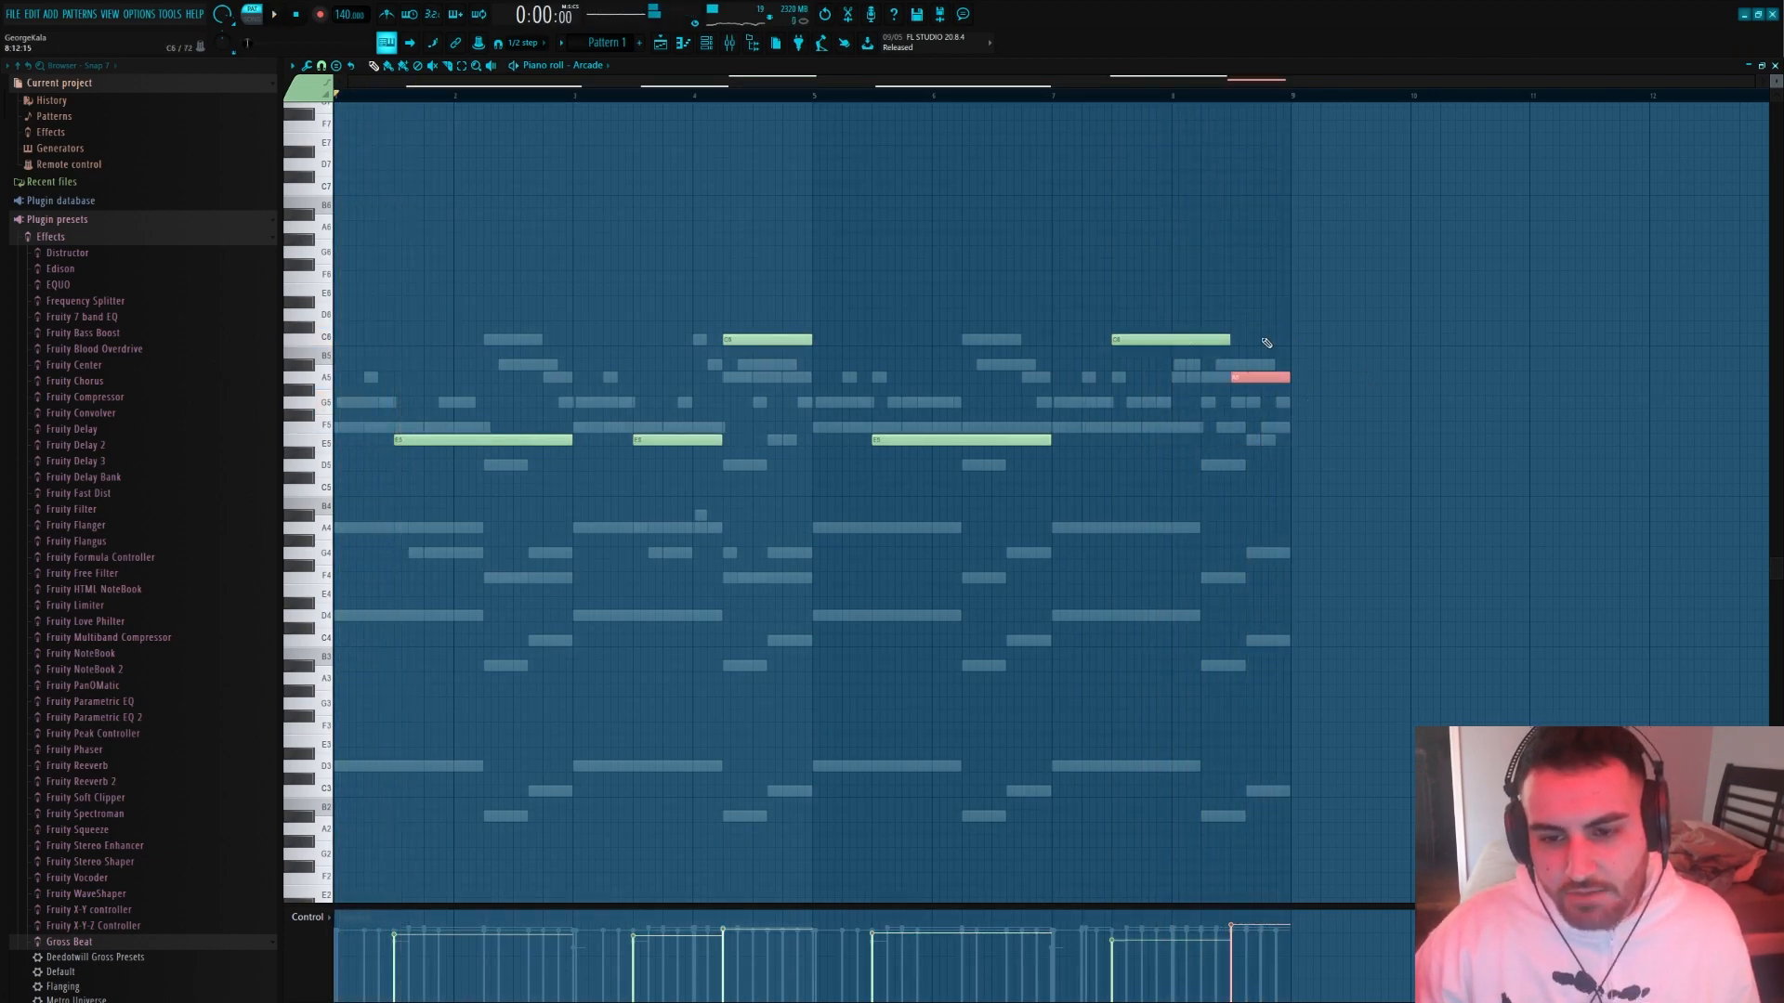
Try the last Arcade note lower, at C5 and B4, and replay the end of the pattern
scroll(1227, 553, "up", 2)
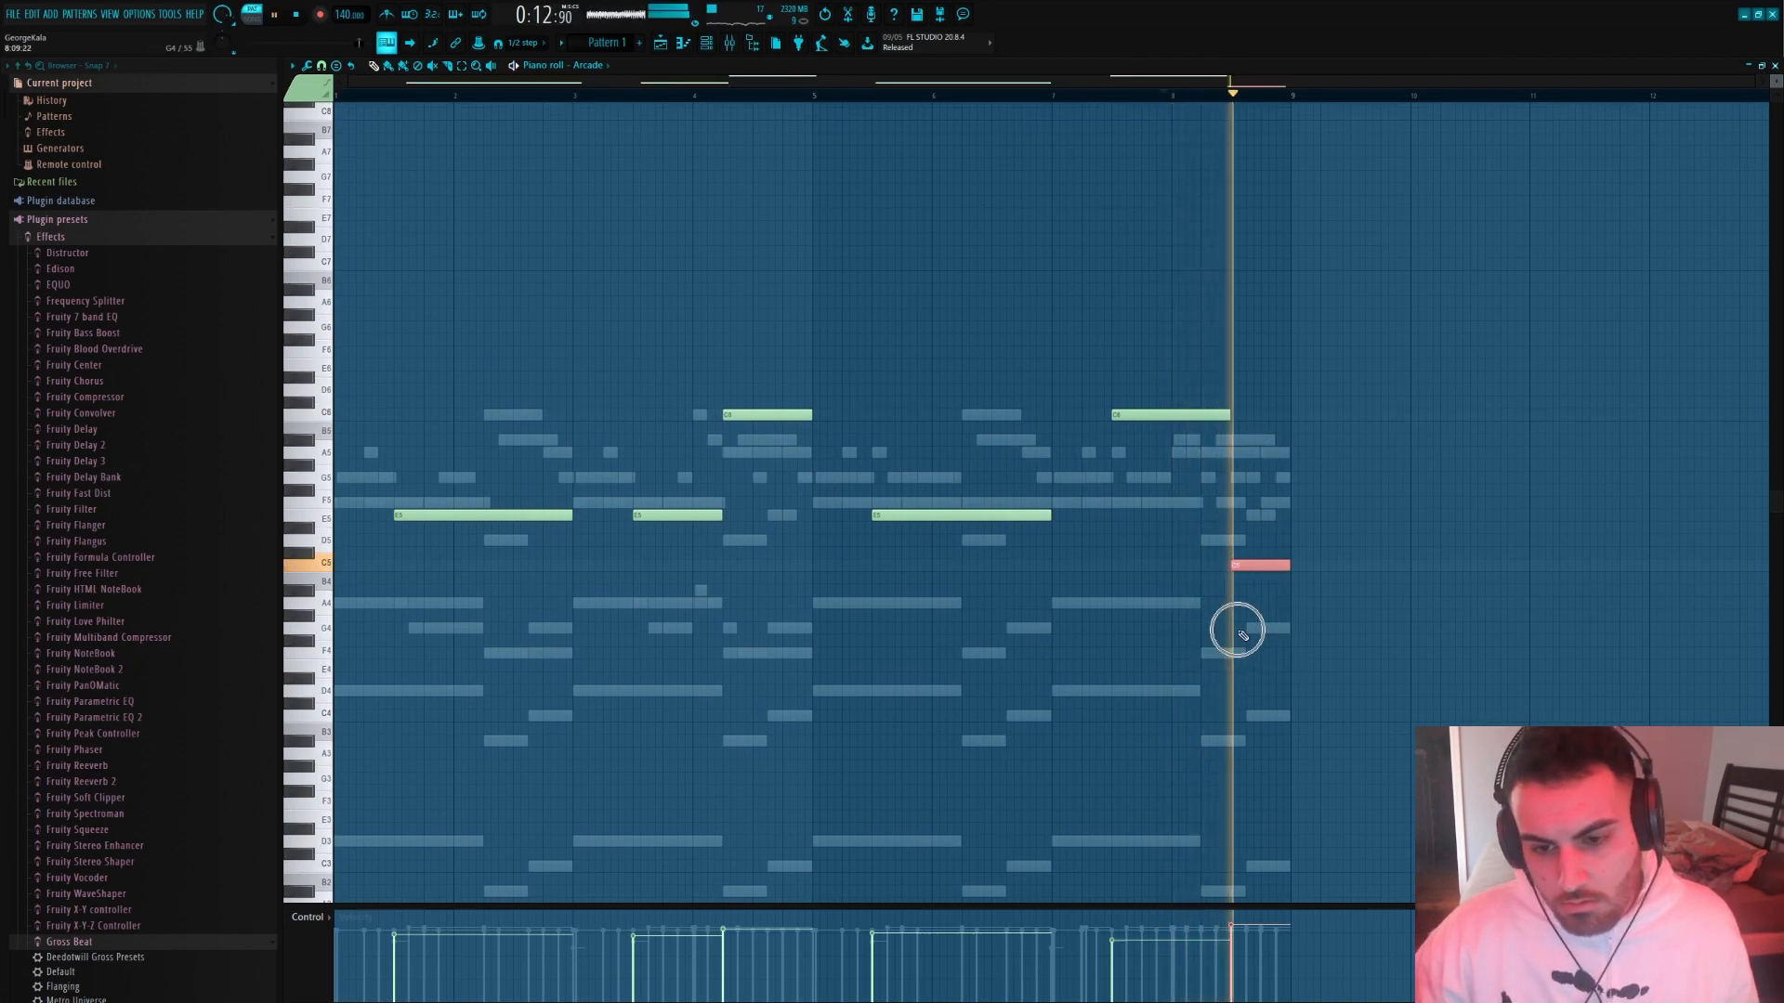
key("shift+Down")
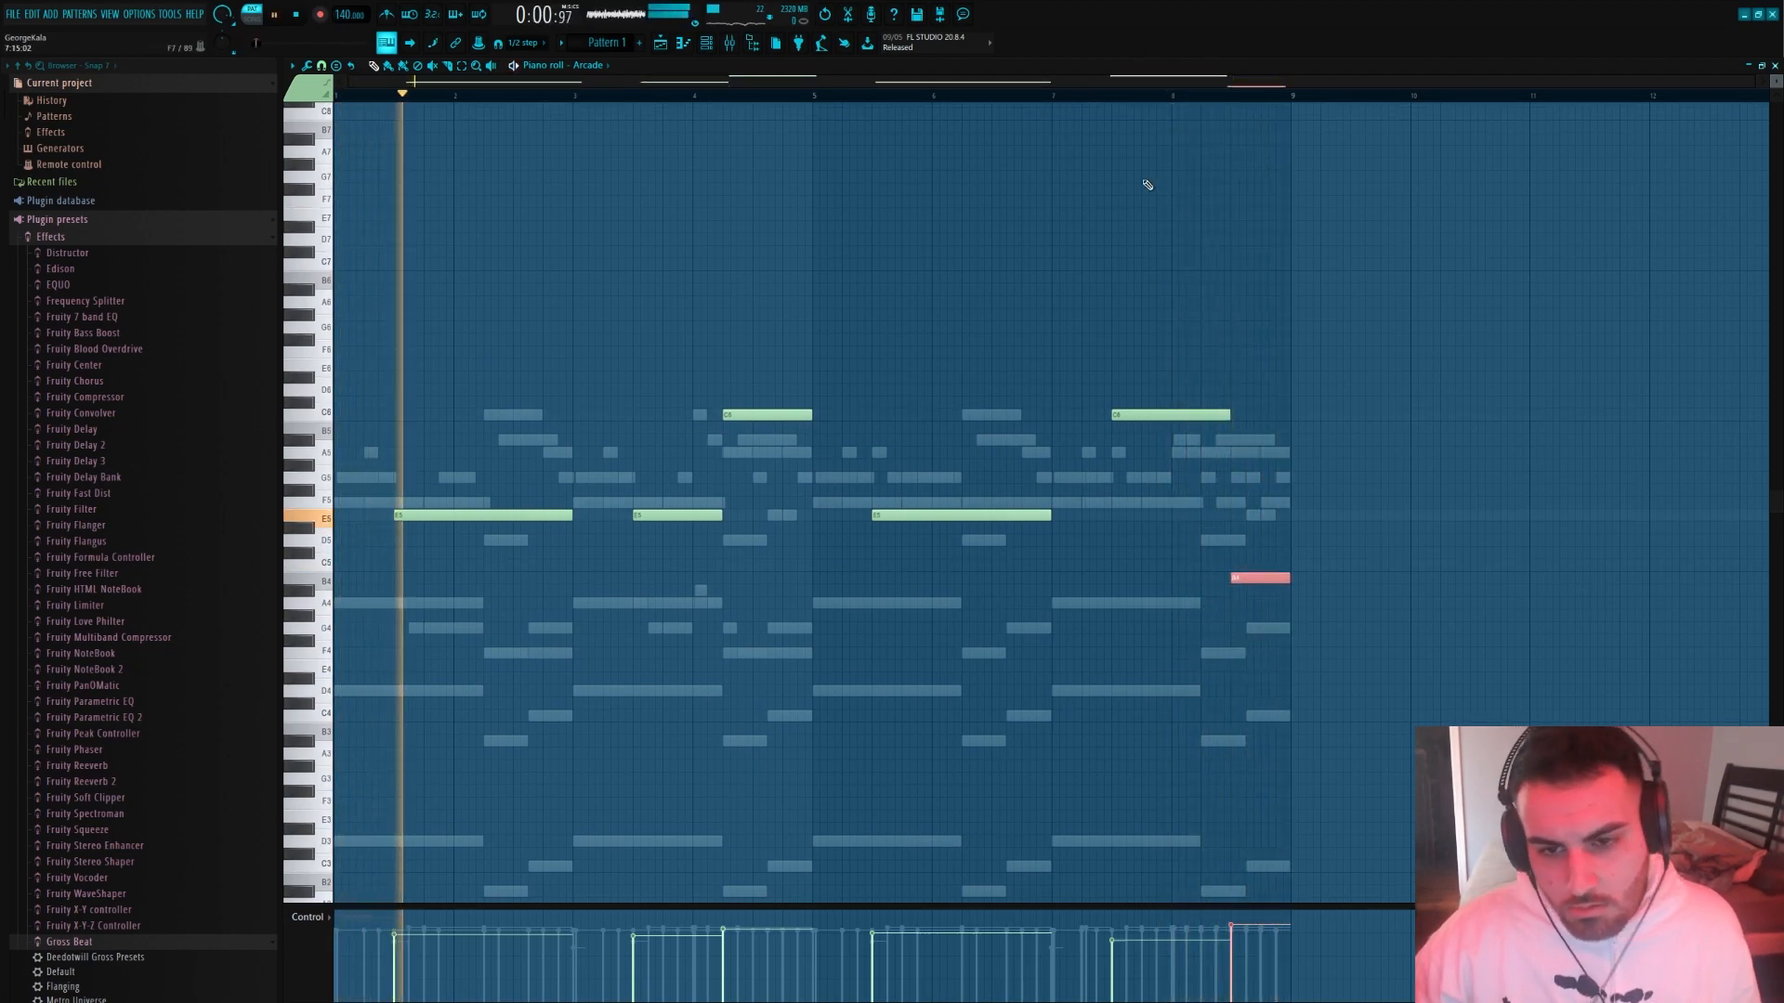
left_click(1150, 92)
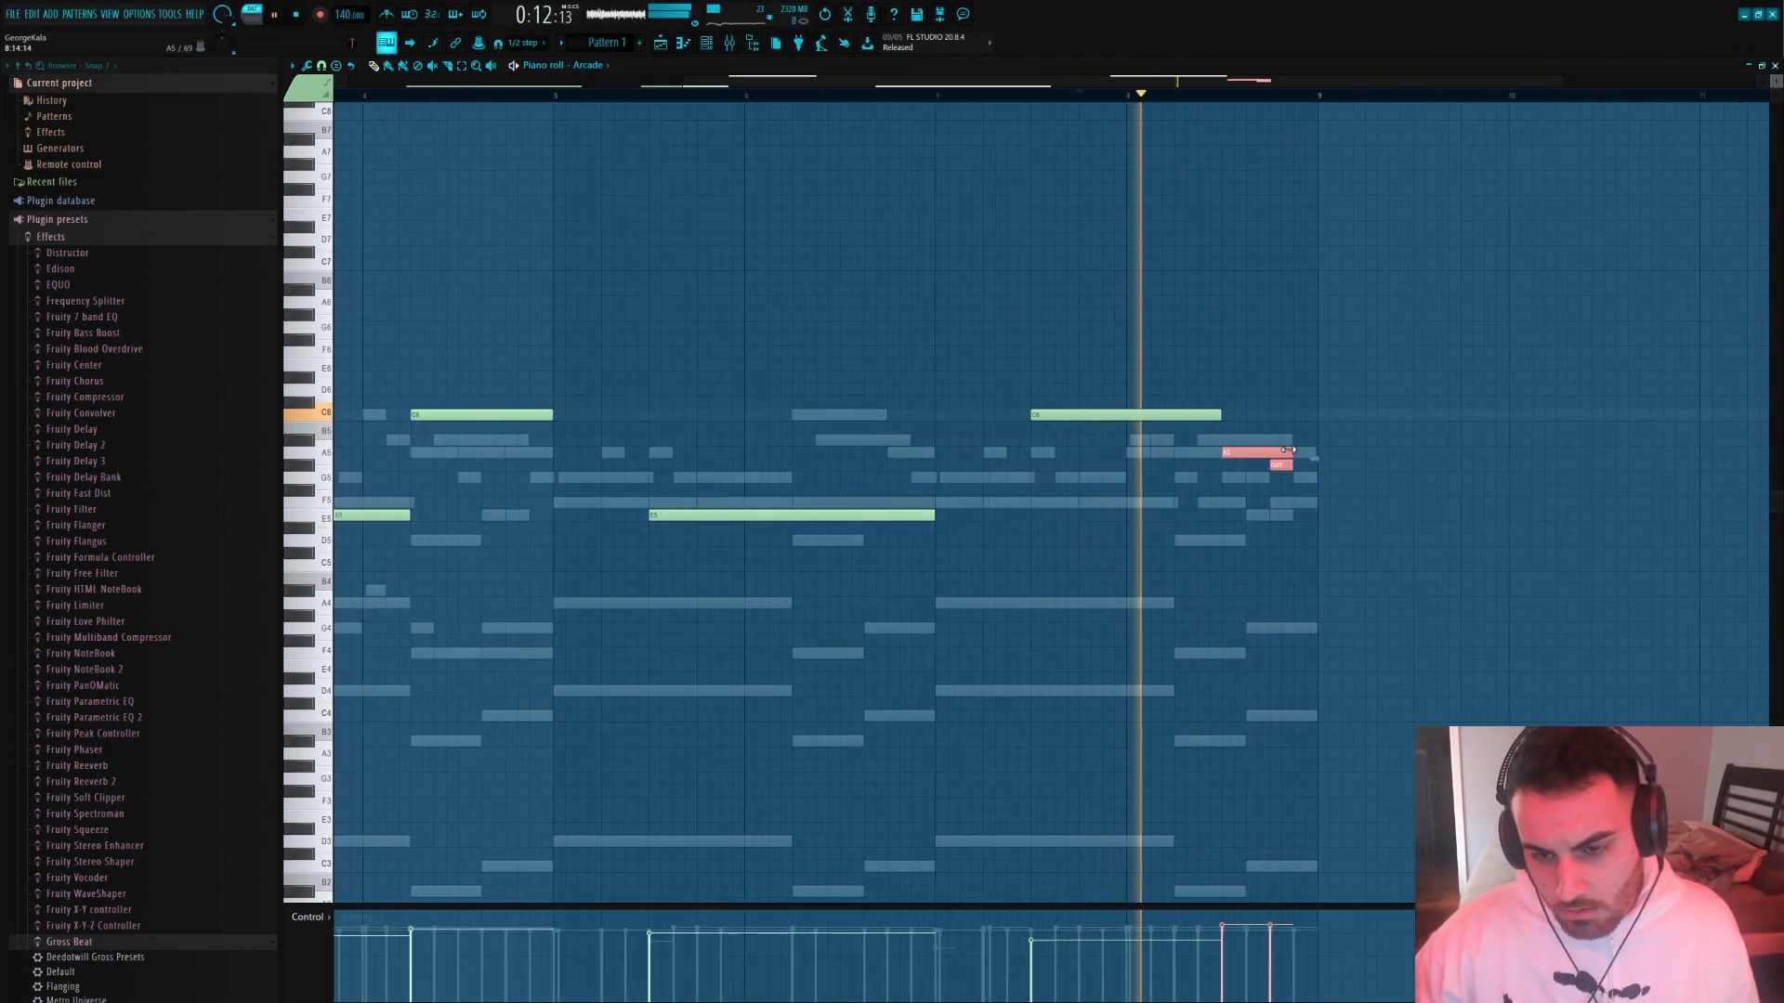
Return the last Arcade note to A5 and add a half-length G#5 note under its second half
left_click_drag(1288, 450, 1338, 458)
scroll(1312, 458, "down", 2)
key("space")
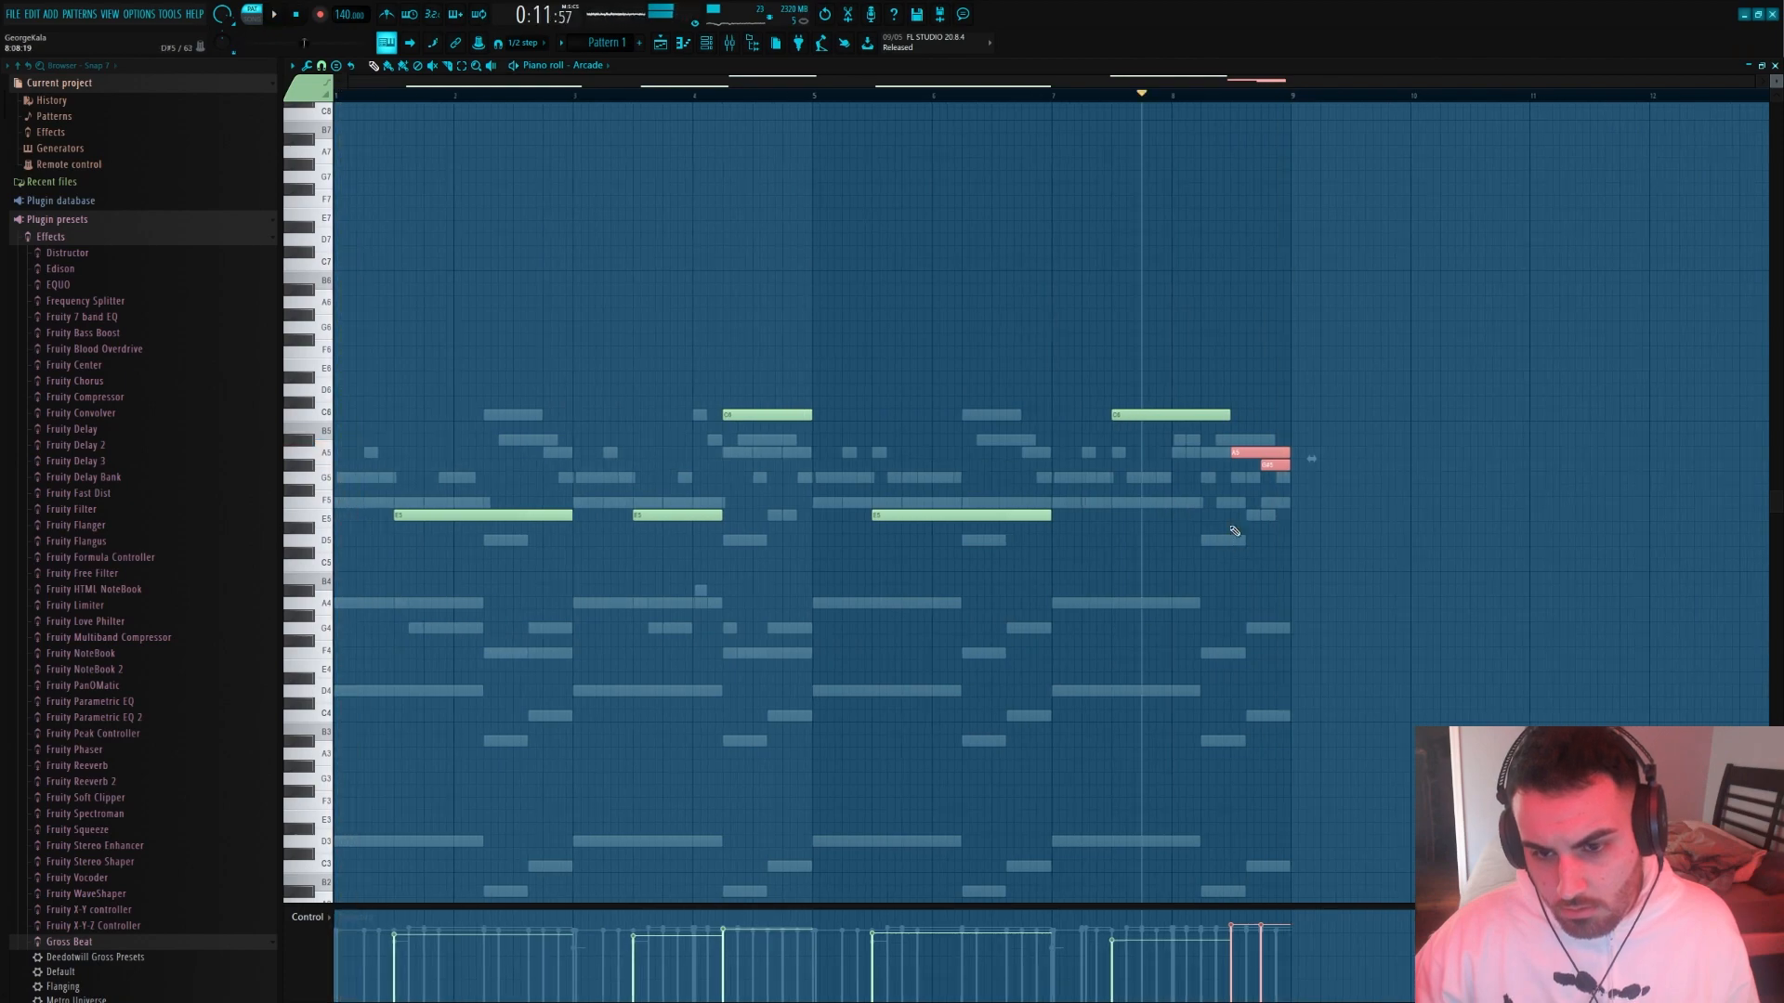
Examine and replay the overlapping A5 and G#5 notes at the end of the Arcade melody
key("ctrl+a")
key("ctrl+d")
scroll(1364, 476, "up", 3)
scroll(1366, 478, "down", 2)
left_click_drag(1250, 564, 1126, 462)
scroll(1127, 461, "up", 4)
left_click_drag(1068, 391, 985, 362)
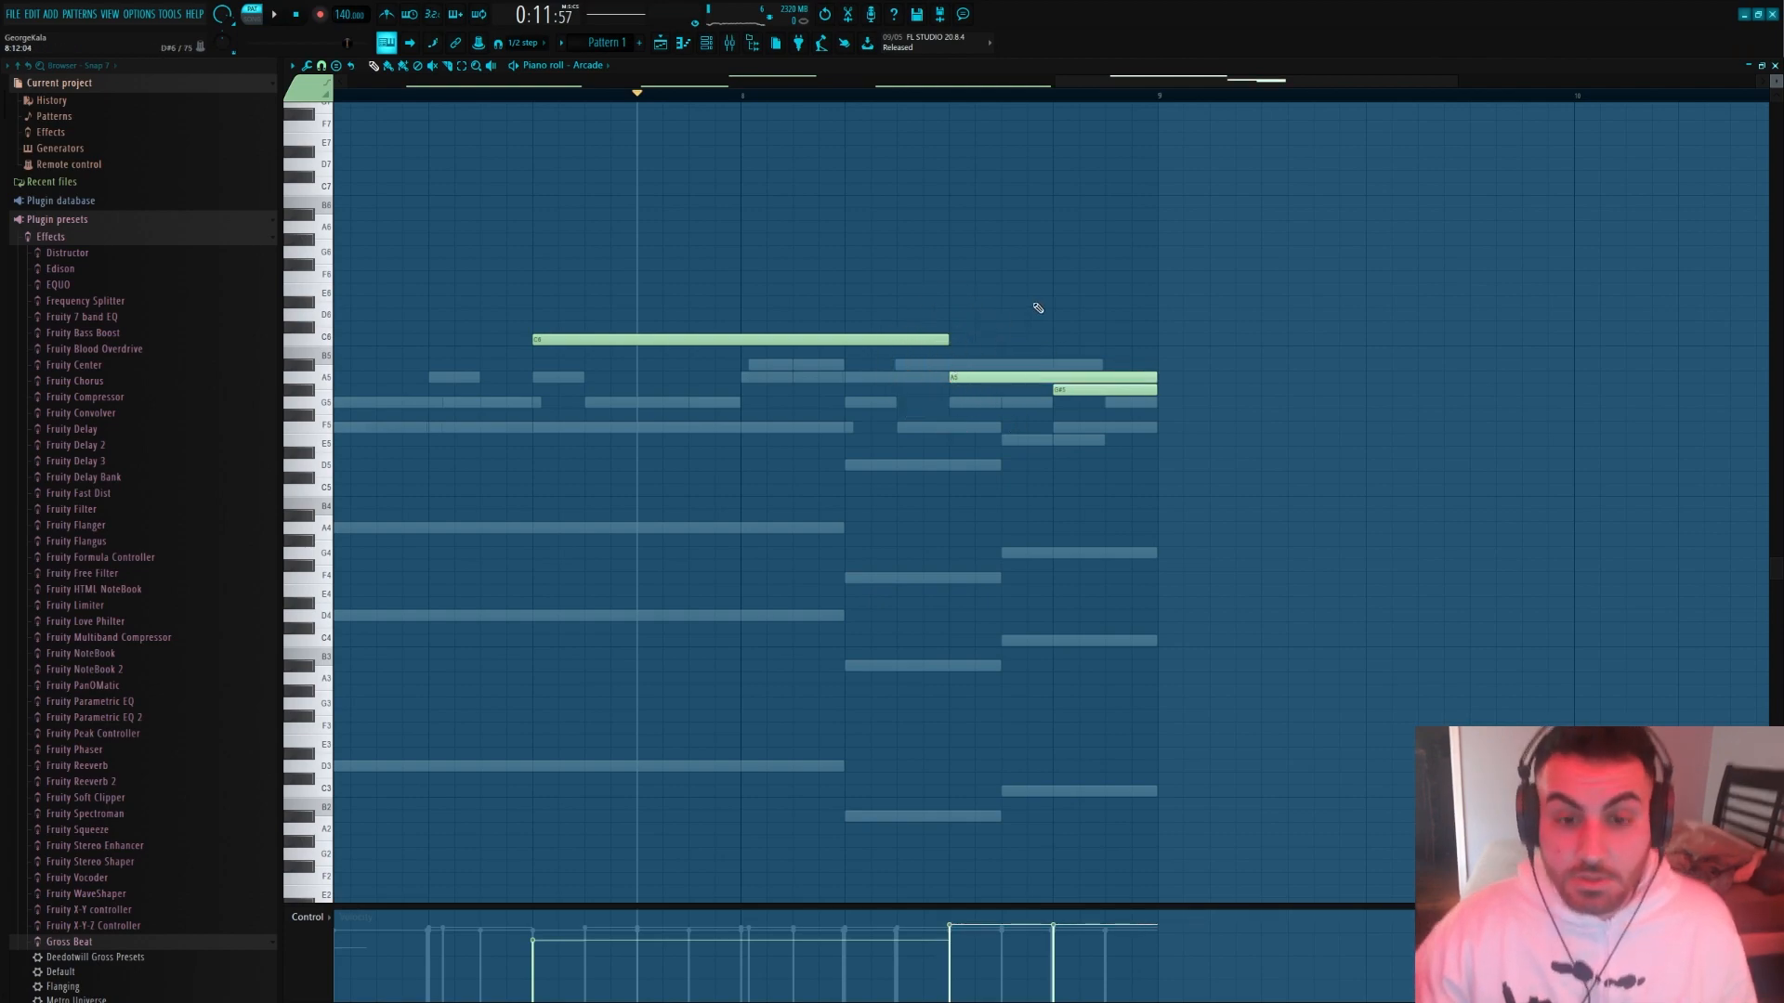
scroll(1037, 308, "down", 3)
scroll(1336, 458, "up", 4)
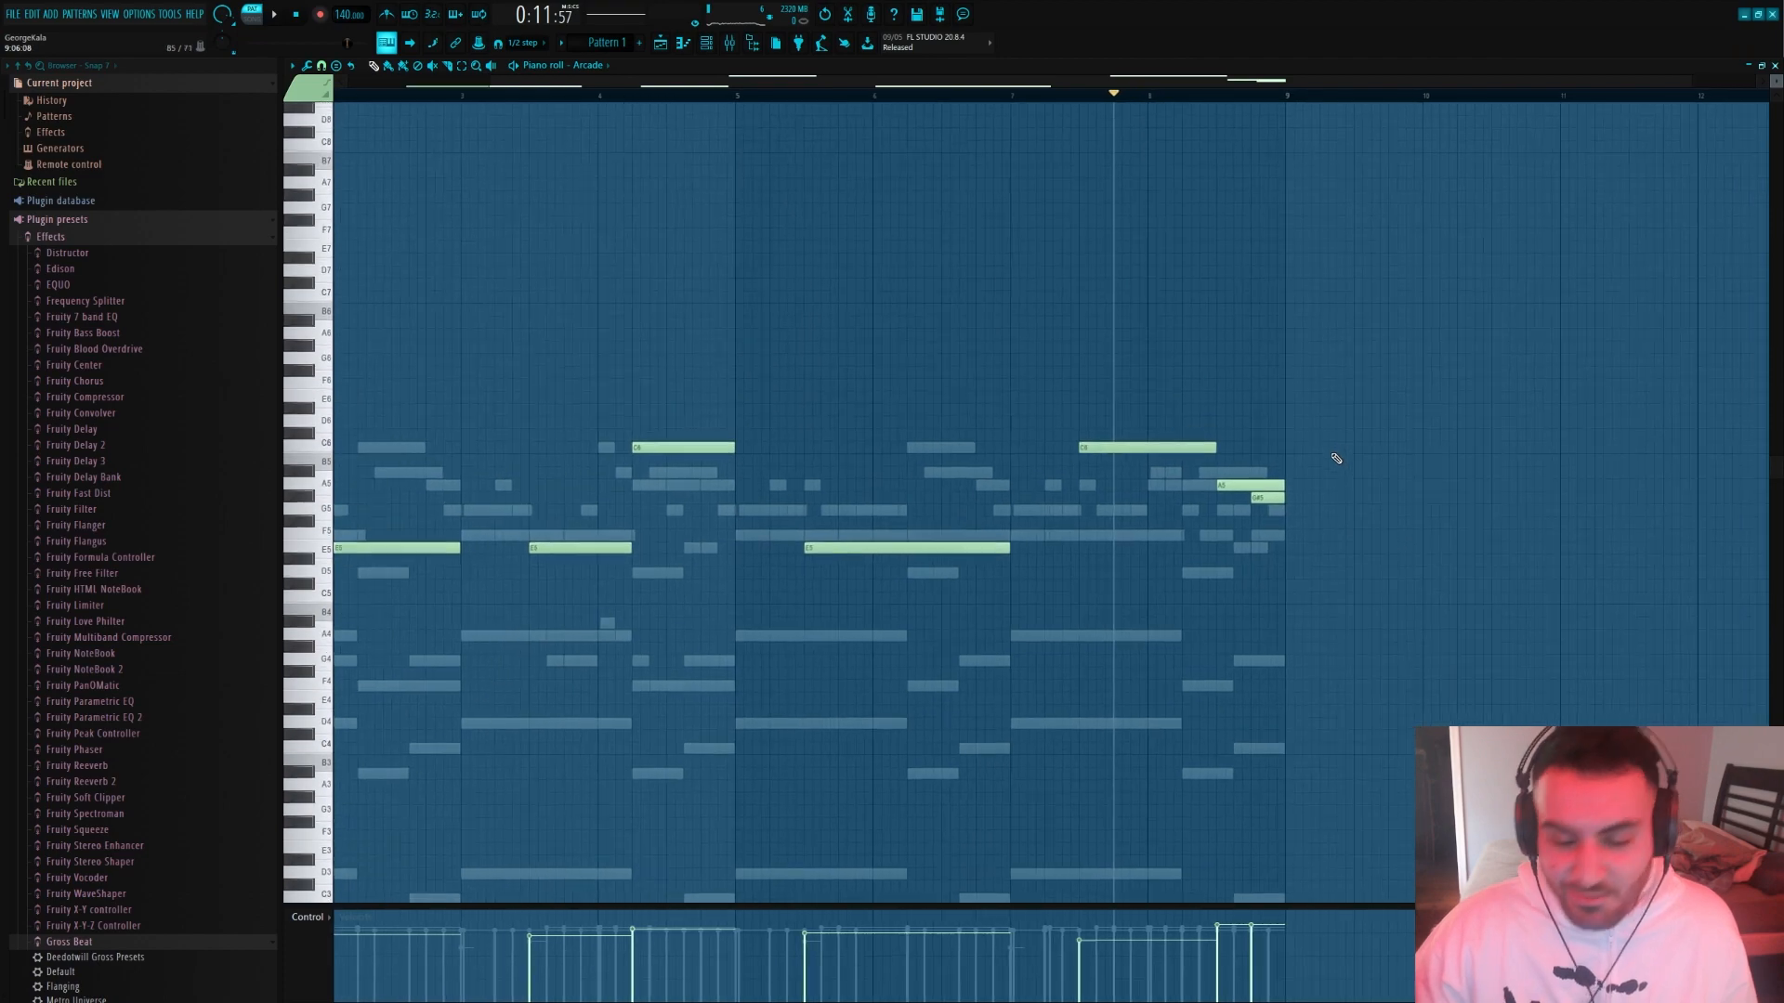
scroll(1229, 499, "down", 2)
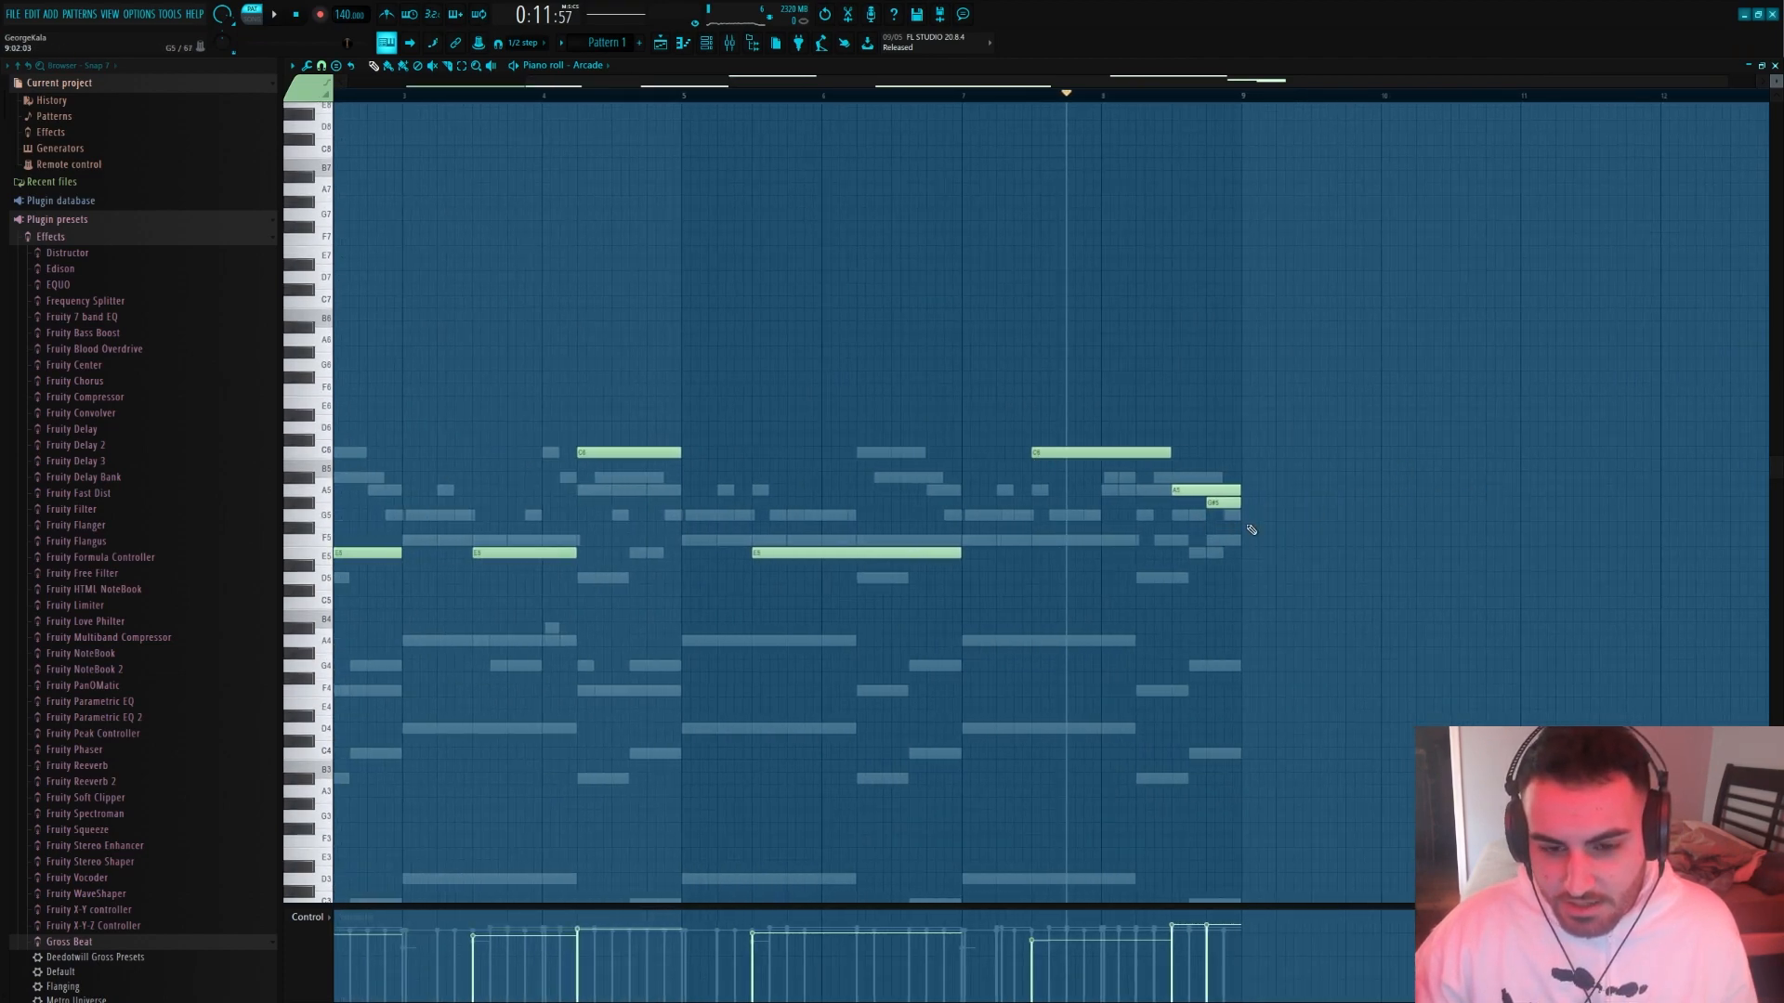
scroll(1250, 526, "up", 2)
mouse_move(1239, 477)
left_mouse_down()
mouse_move(1241, 502)
mouse_move(1327, 434)
mouse_move(1326, 471)
mouse_move(1256, 503)
left_mouse_up()
left_click(1290, 504)
left_click(1299, 499, "ctrl")
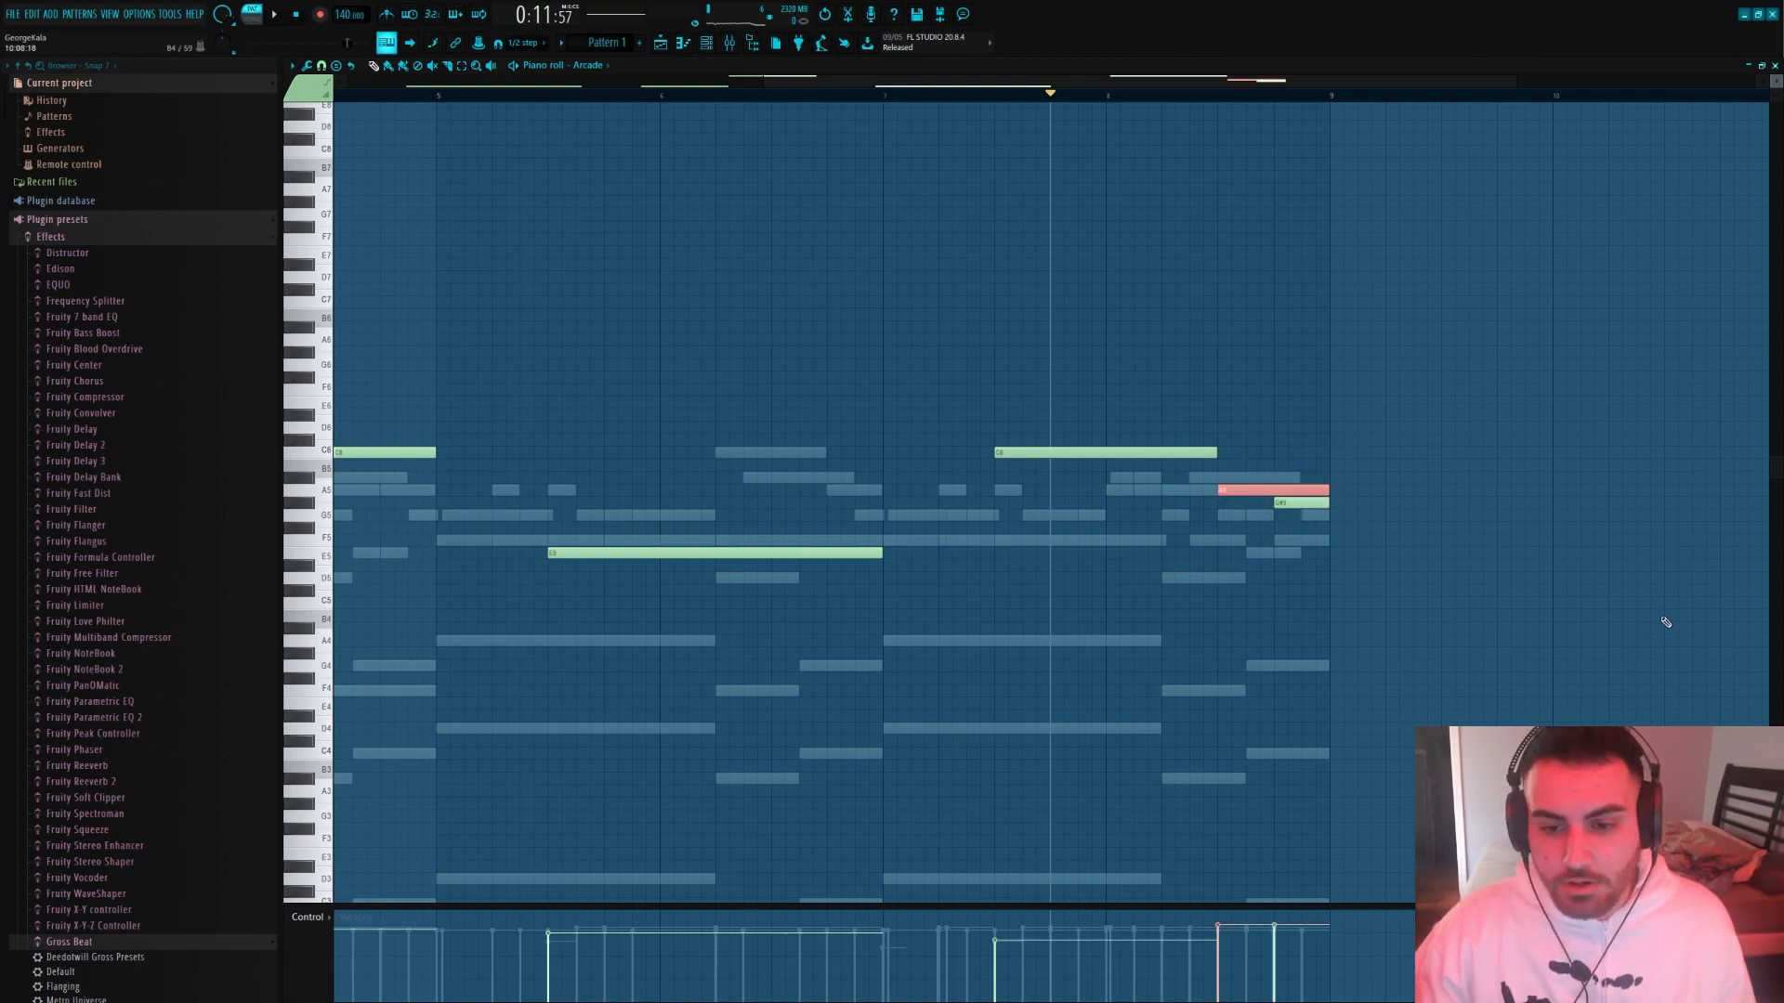
key("space")
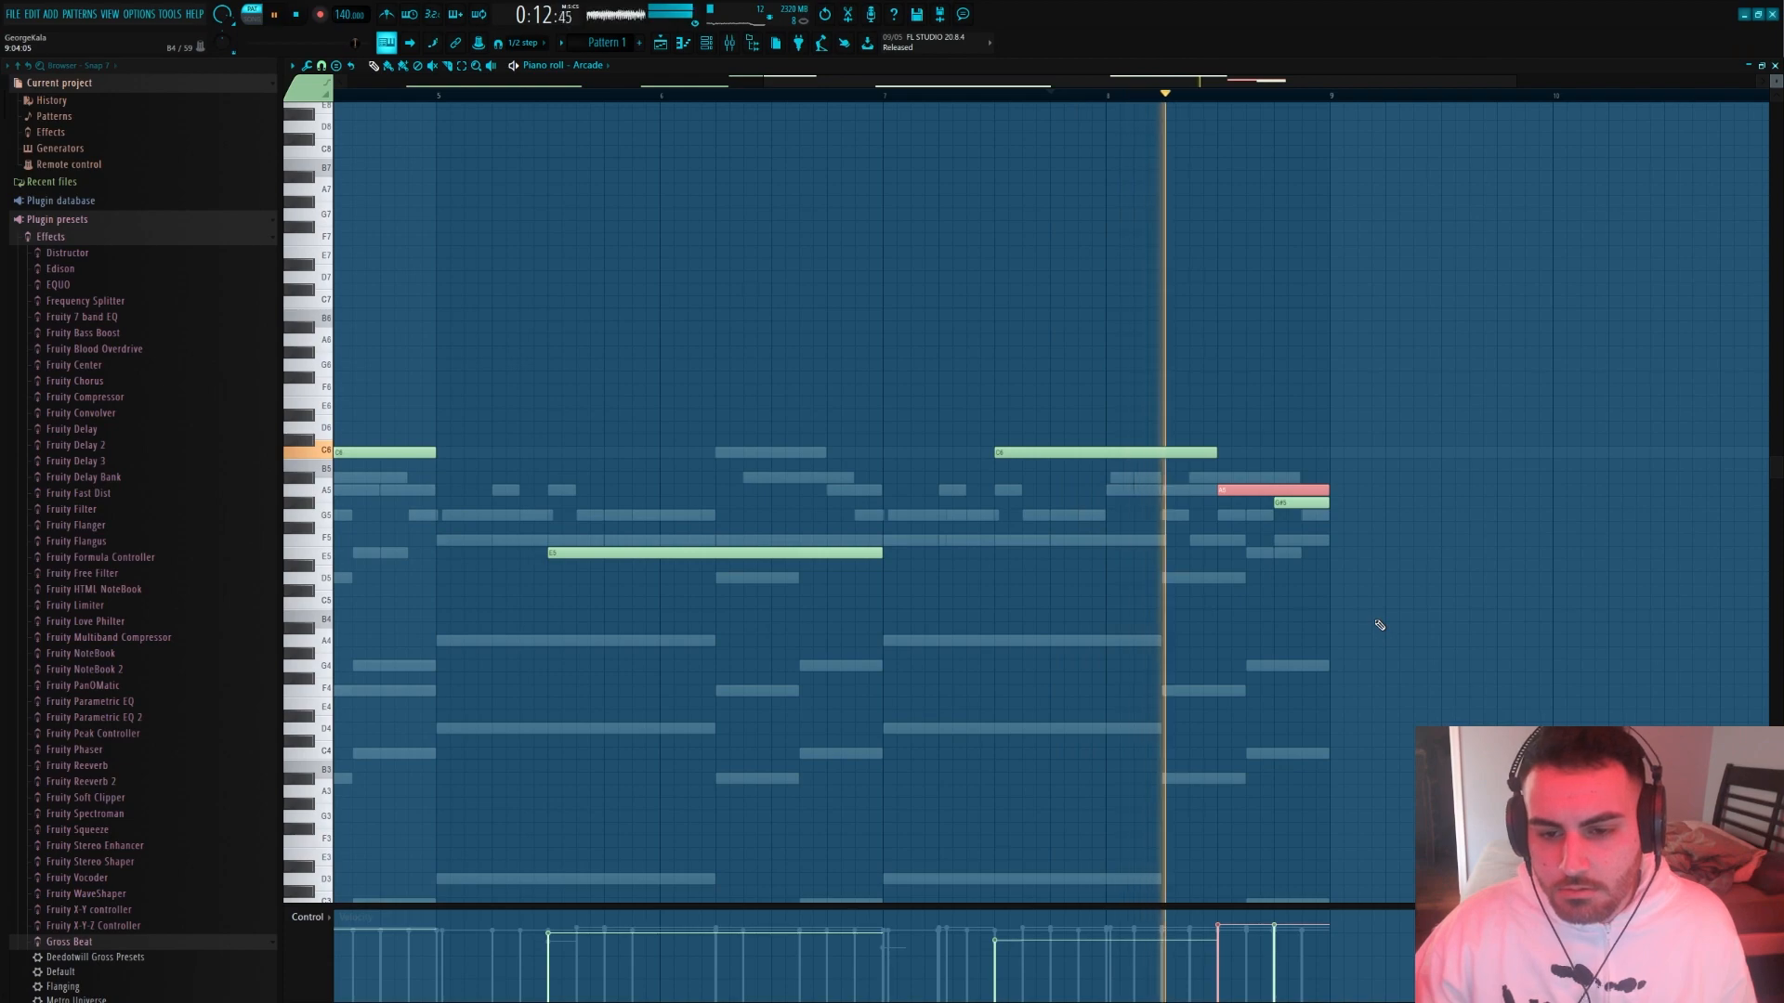
key("space")
mouse_move(1266, 499)
left_mouse_down()
mouse_move(1354, 518)
mouse_move(1169, 526)
mouse_move(1292, 521)
left_mouse_up()
scroll(1378, 622, "up", 2)
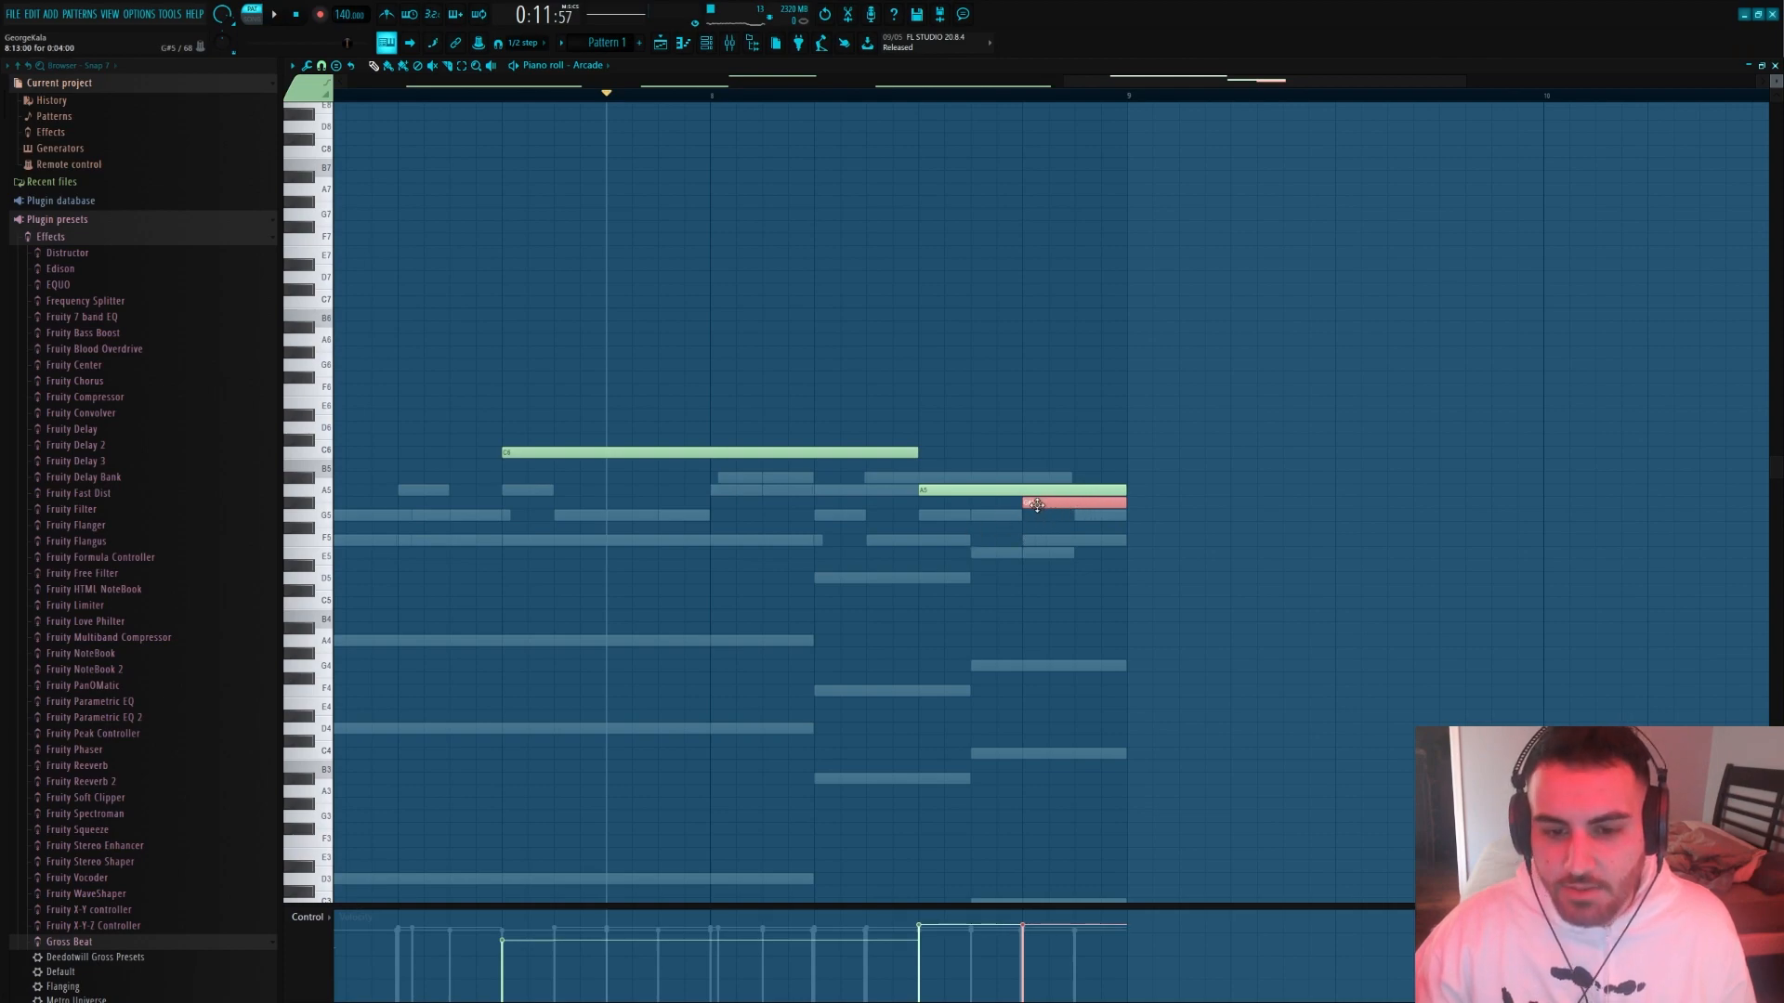
left_click(1111, 558, "ctrl")
scroll(1111, 559, "down", 3)
Assign Arcade to mixer track 8 and lower that track's volume
left_click(706, 42)
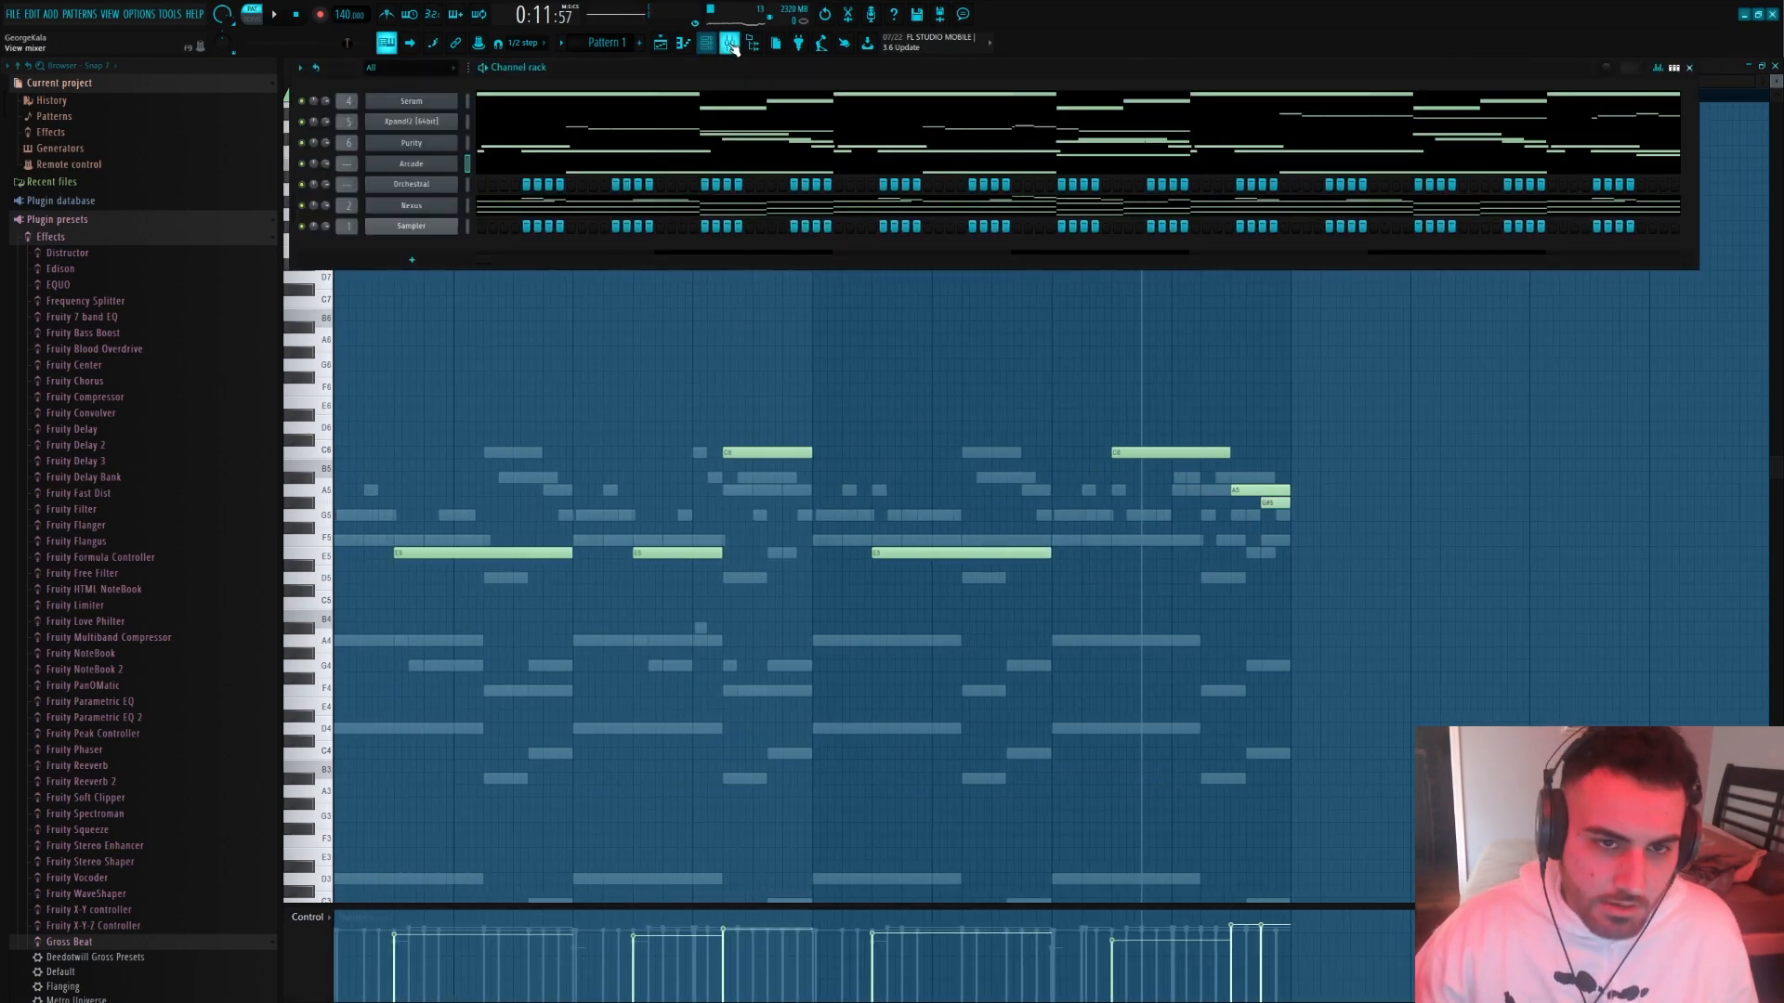
left_click(729, 42)
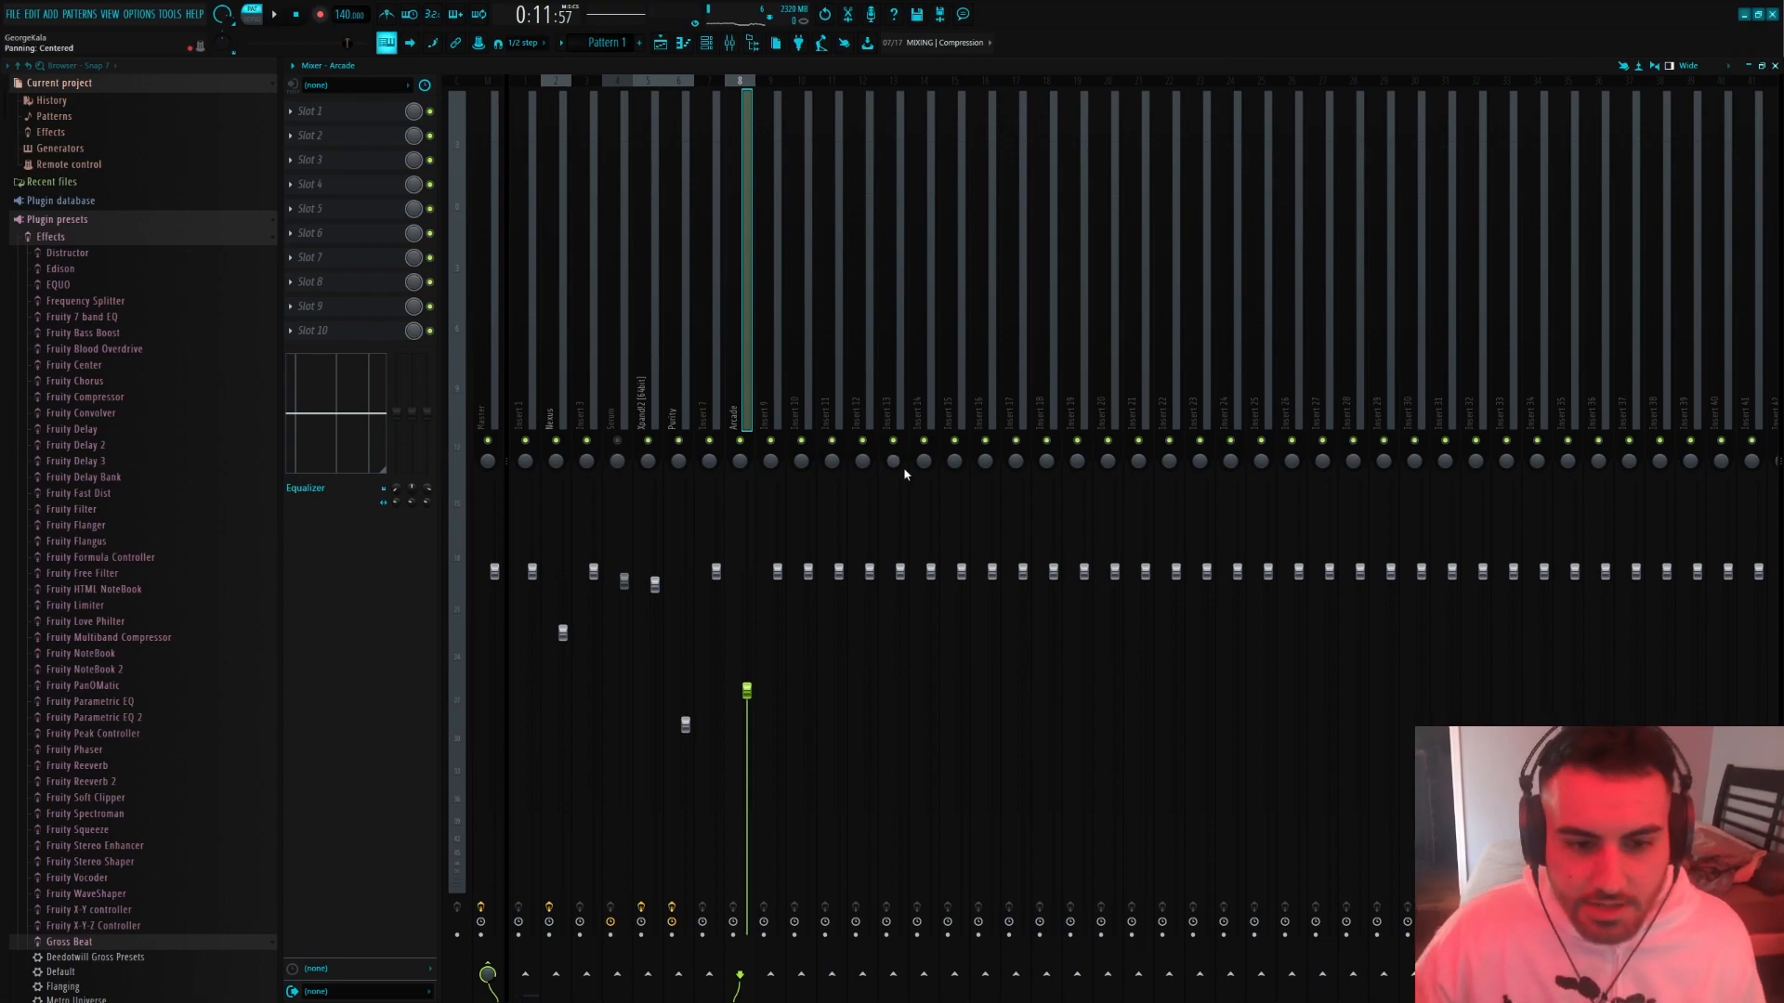
scroll(741, 671, "down", 2)
left_click(706, 43)
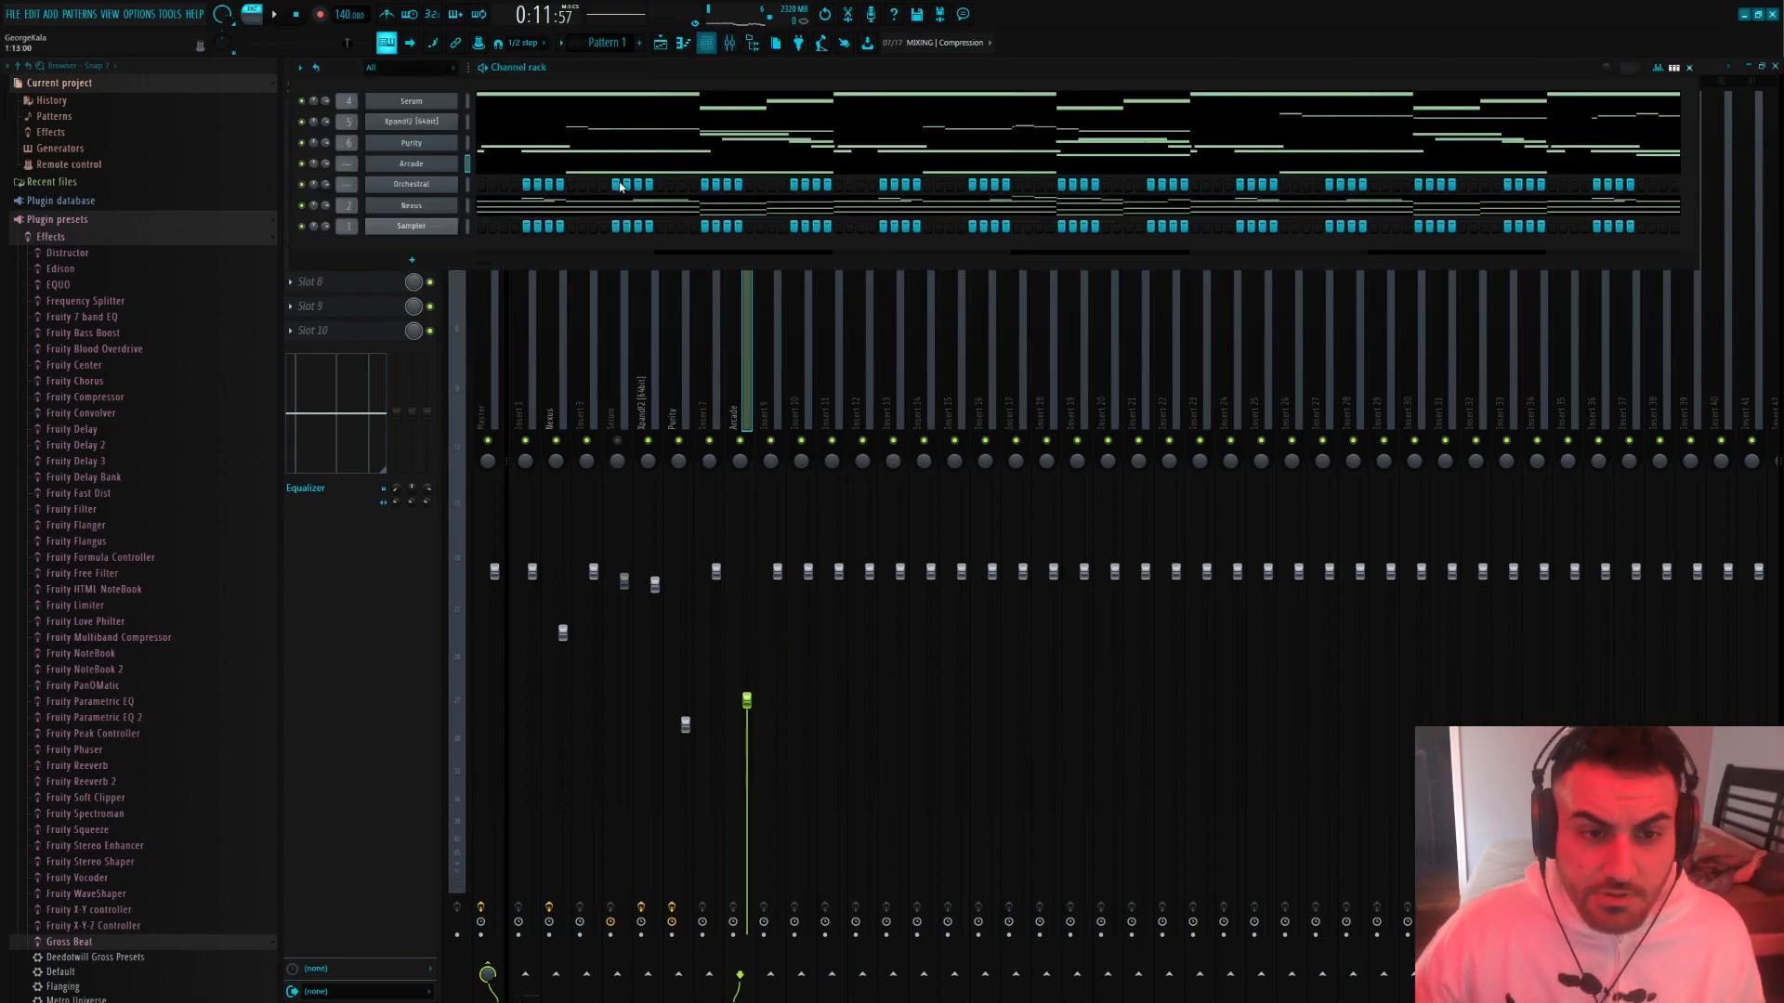
left_click(731, 51)
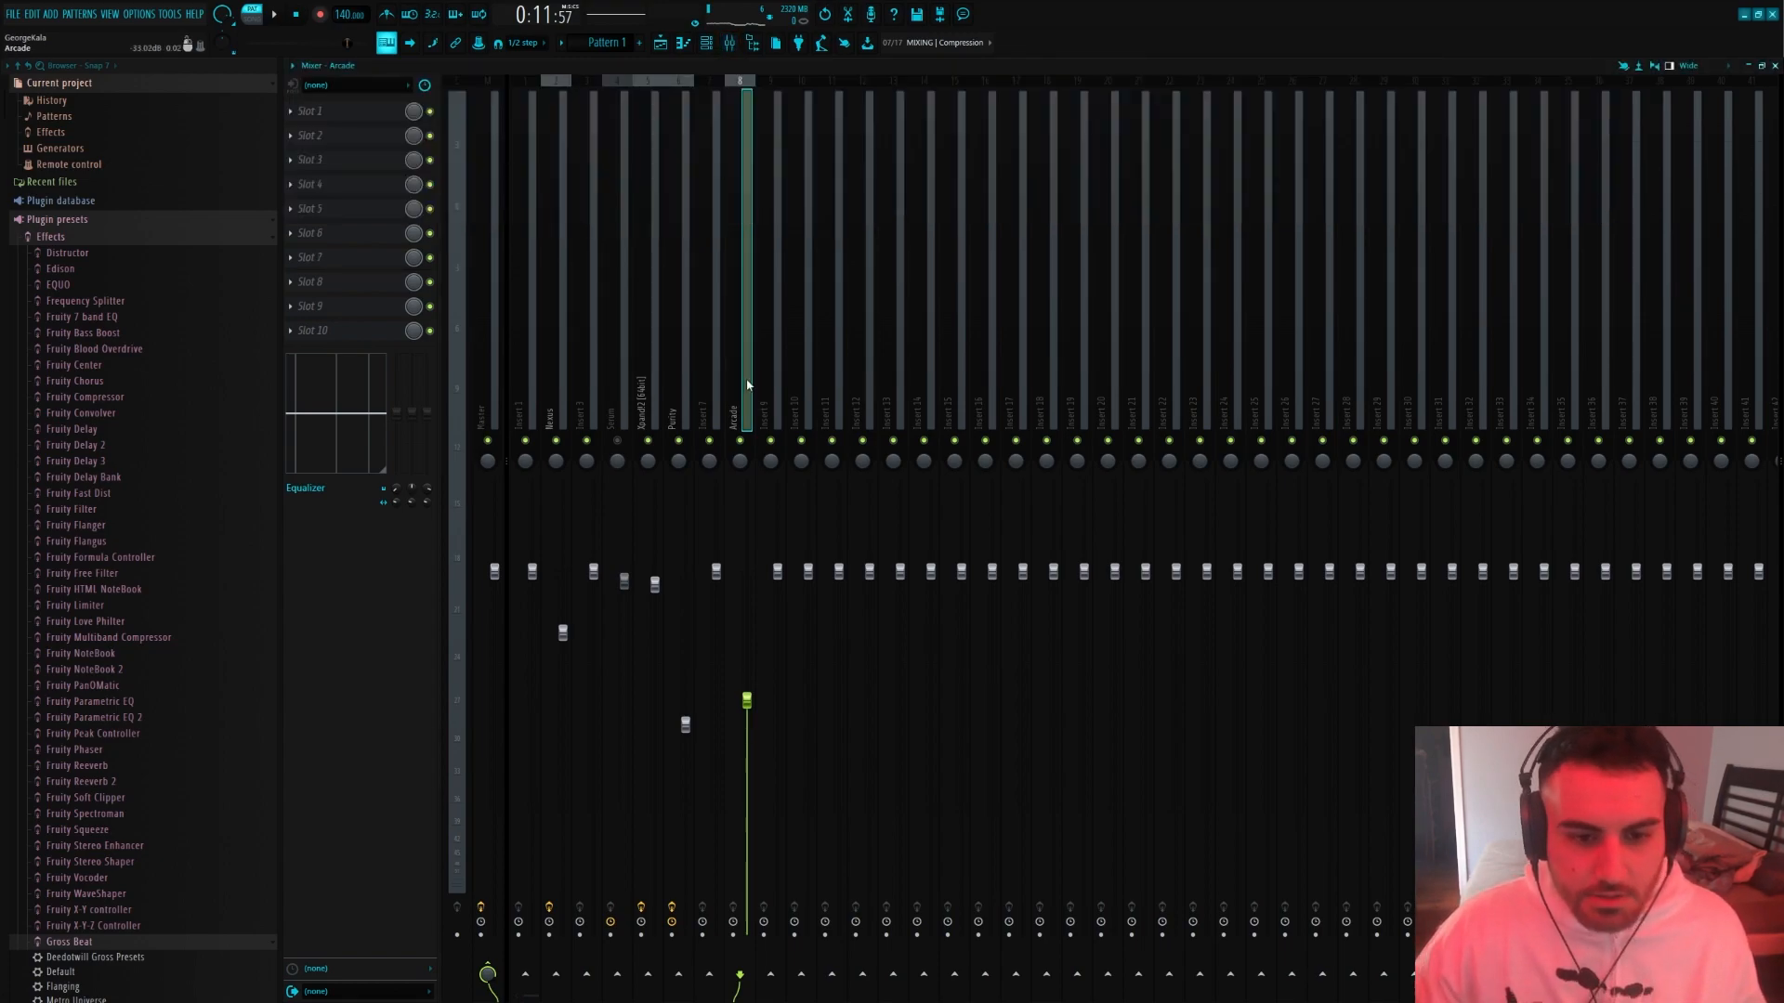
scroll(740, 699, "down", 2)
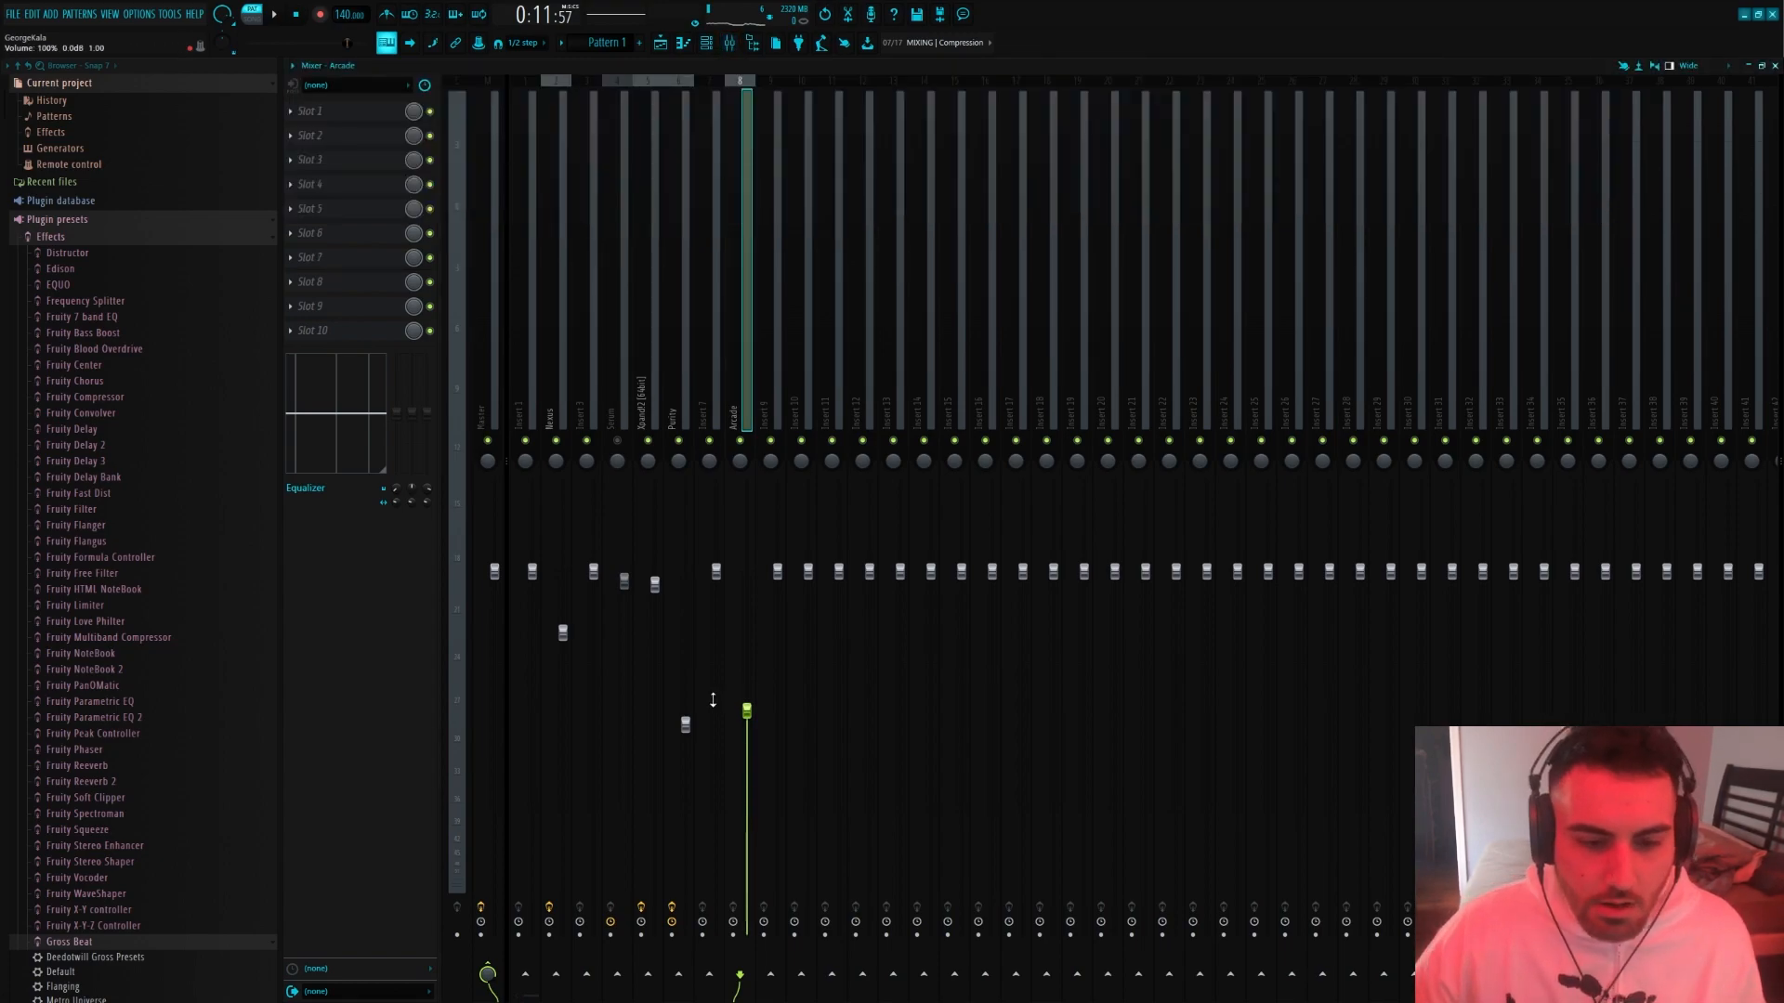
Add Fruity Stereo Shaper to the Arcade mixer track with the Stereoizer 3 preset and place it in slot 10
left_click(323, 130)
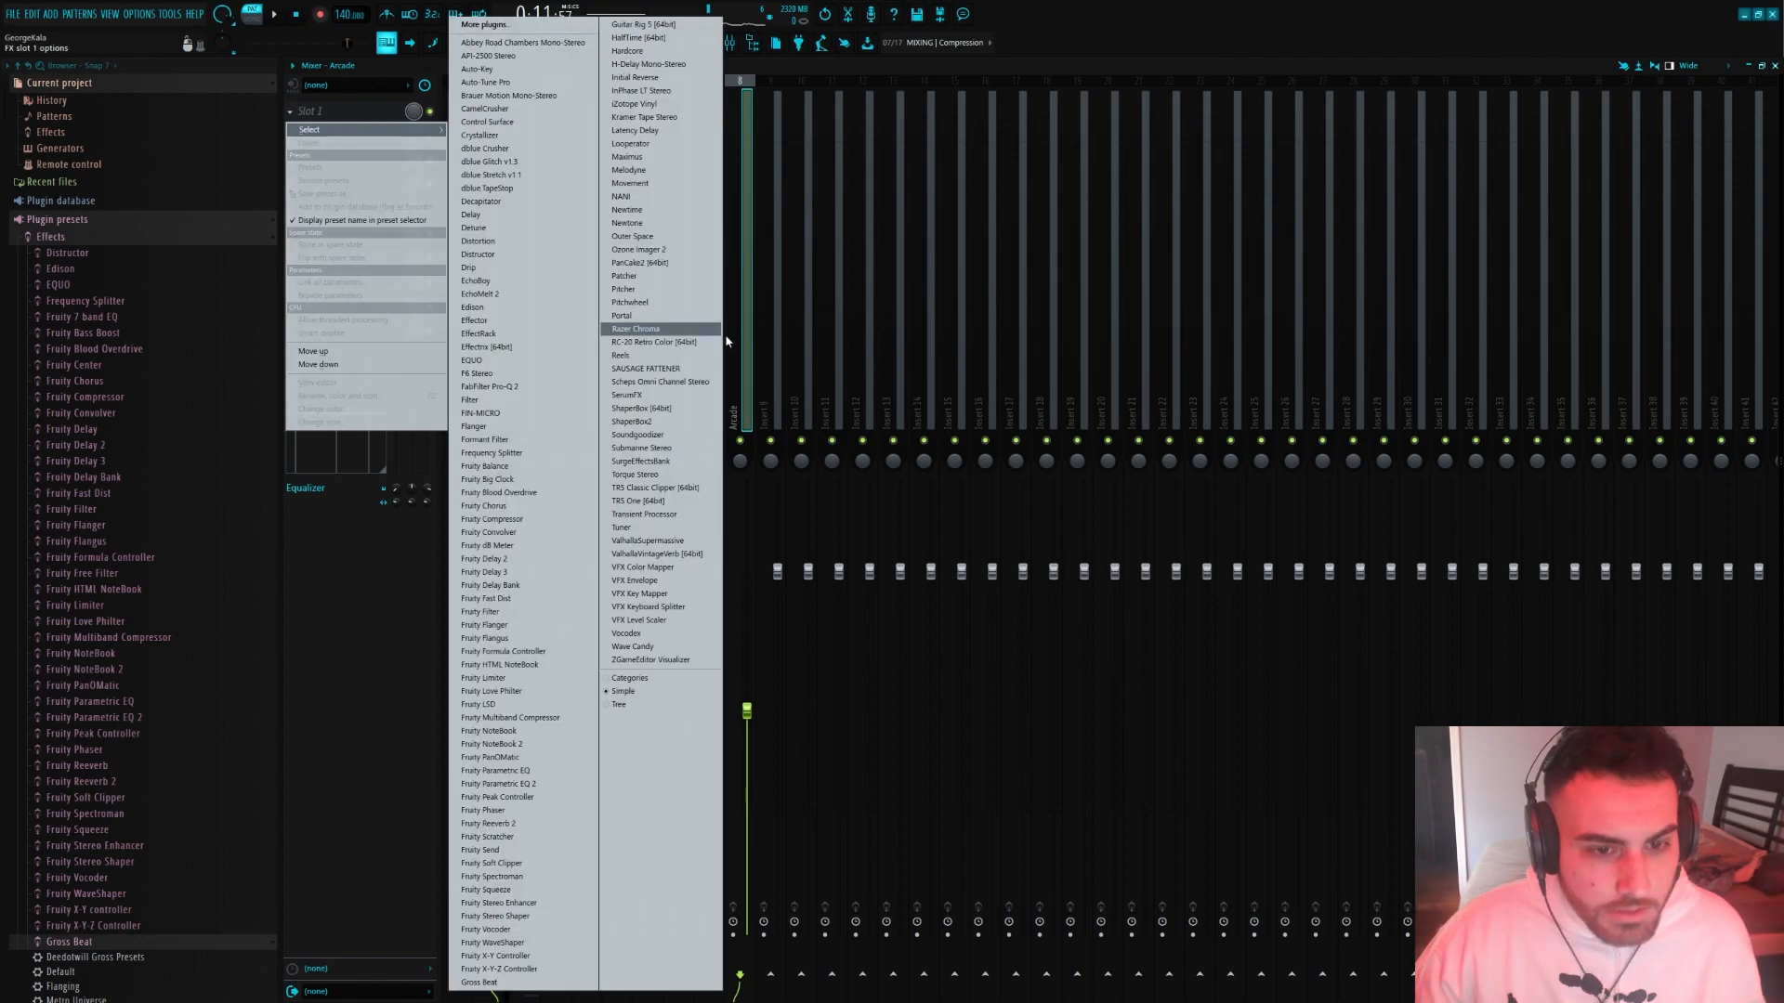
left_click(524, 913)
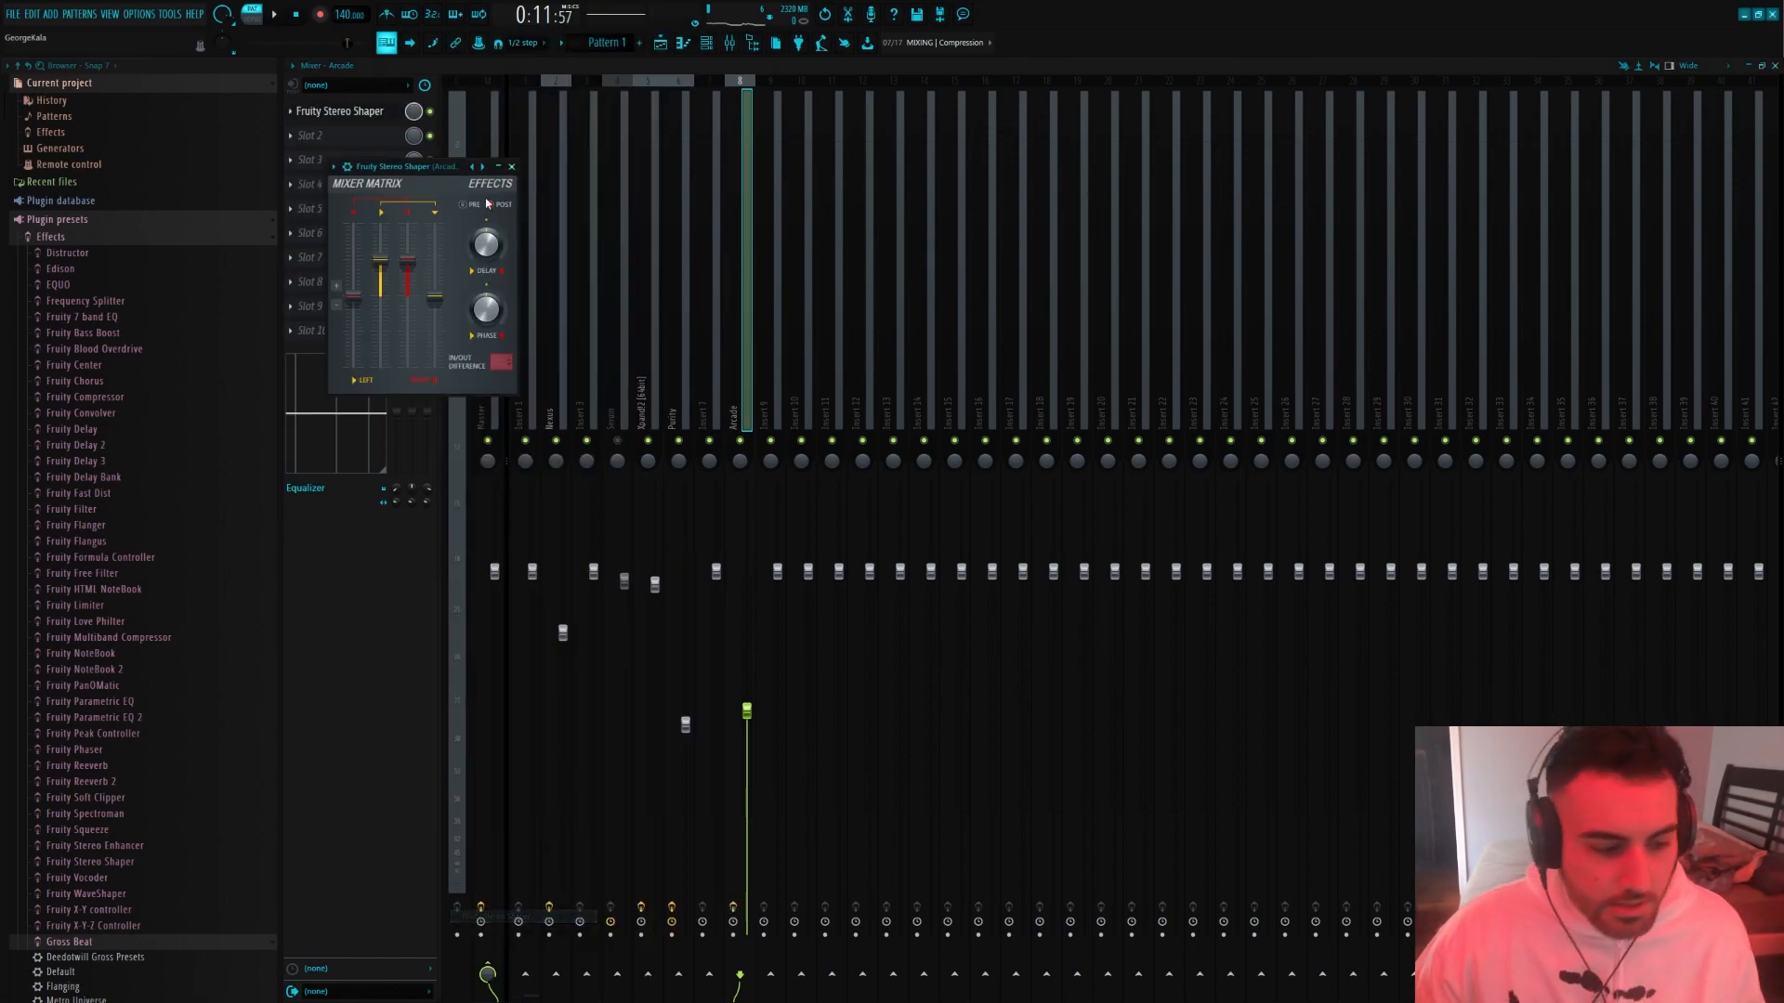
left_click(474, 166)
left_click(528, 305)
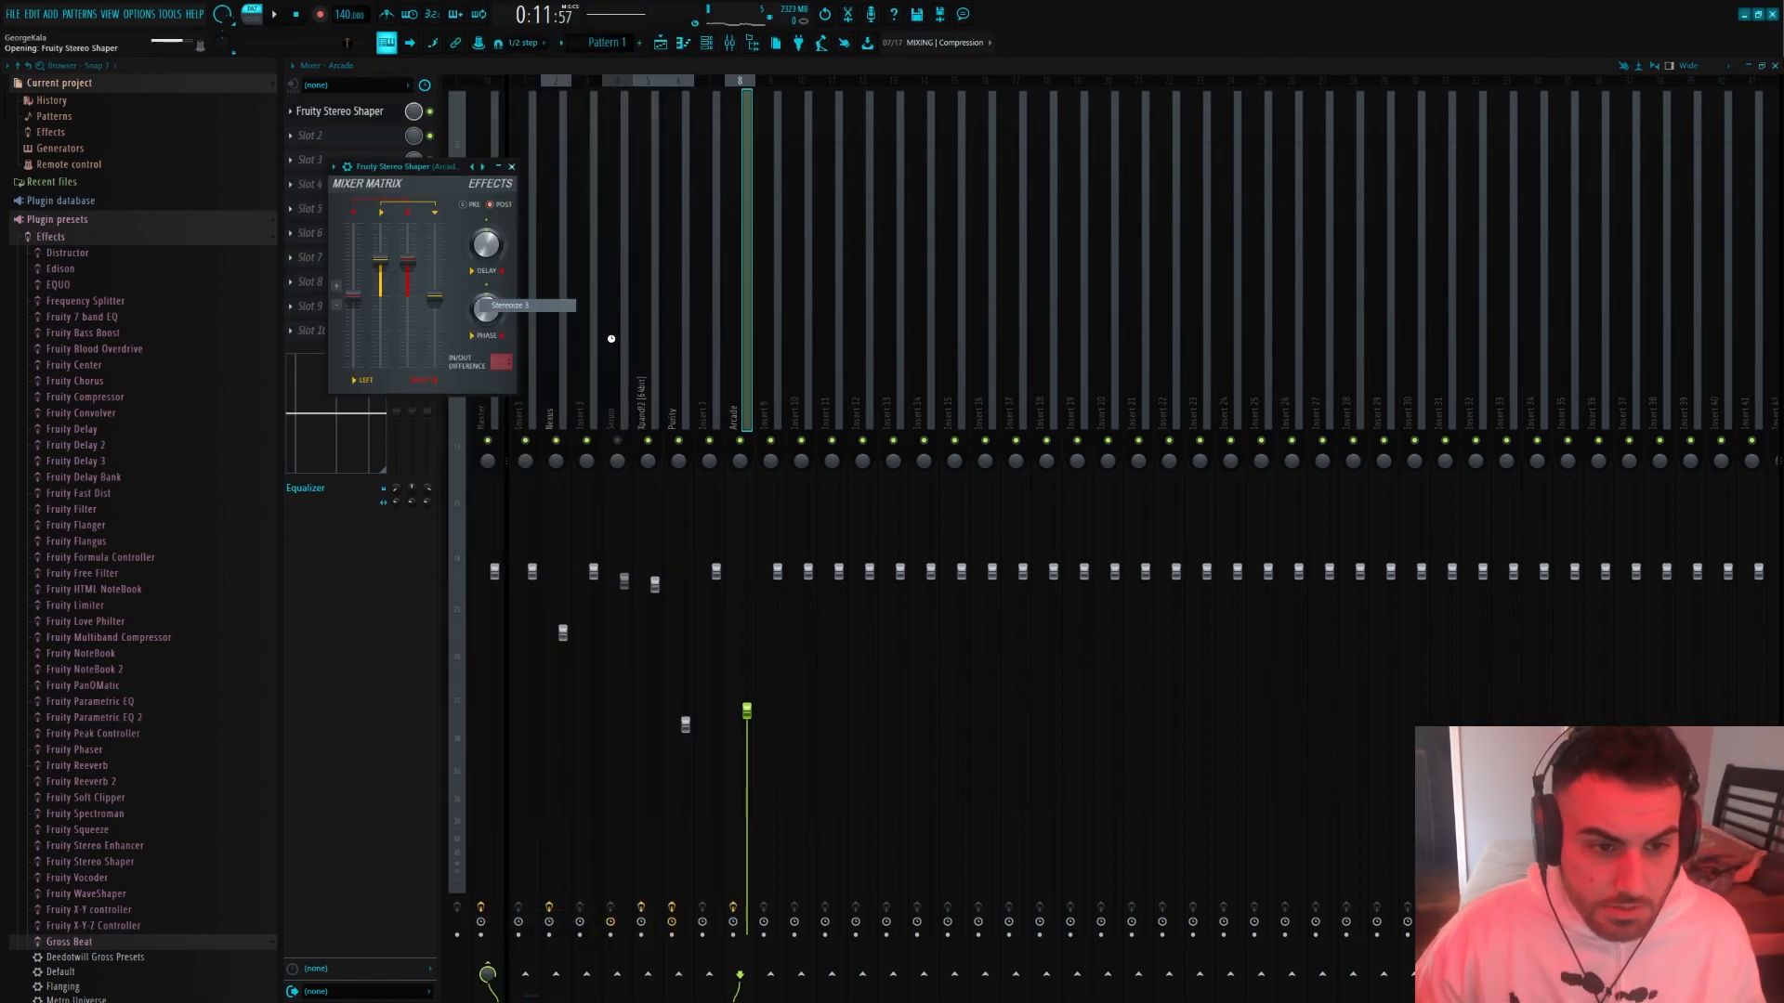
left_click_drag(358, 111, 344, 353)
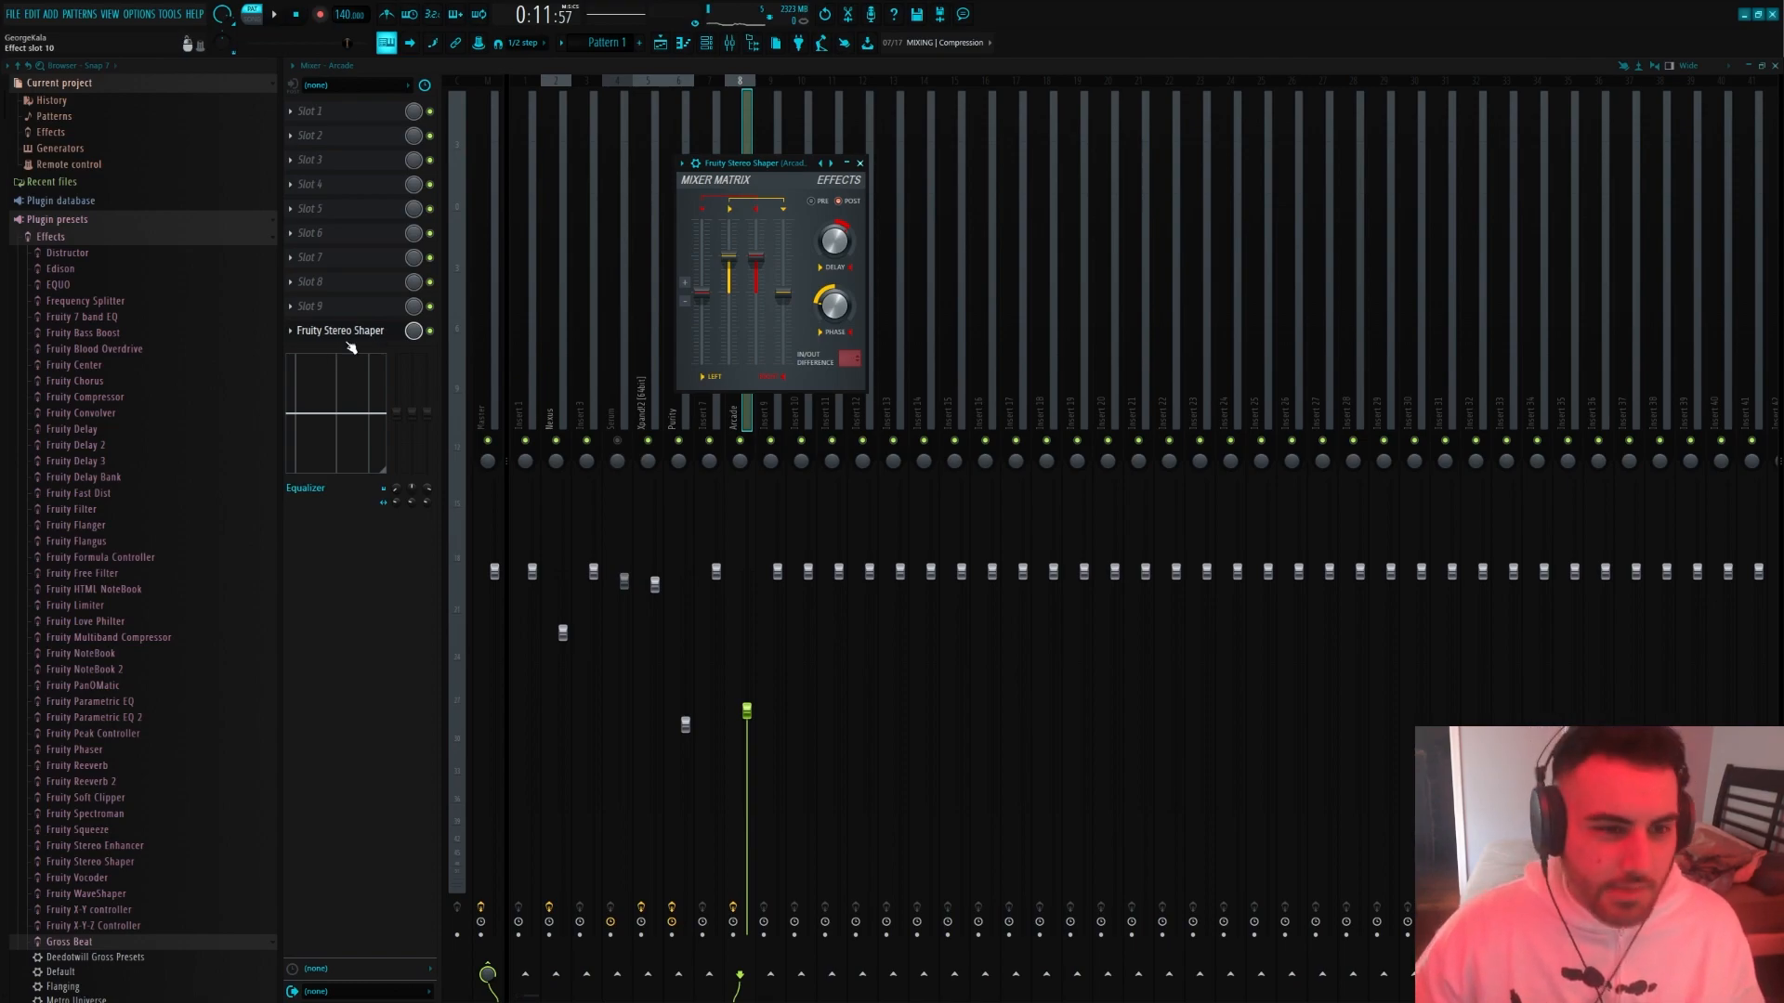
Add Fruity Parametric EQ 2 in slot 1 of the Arcade track, cutting the lows and slightly dipping the two middle bands
left_click(351, 112)
left_click(521, 585)
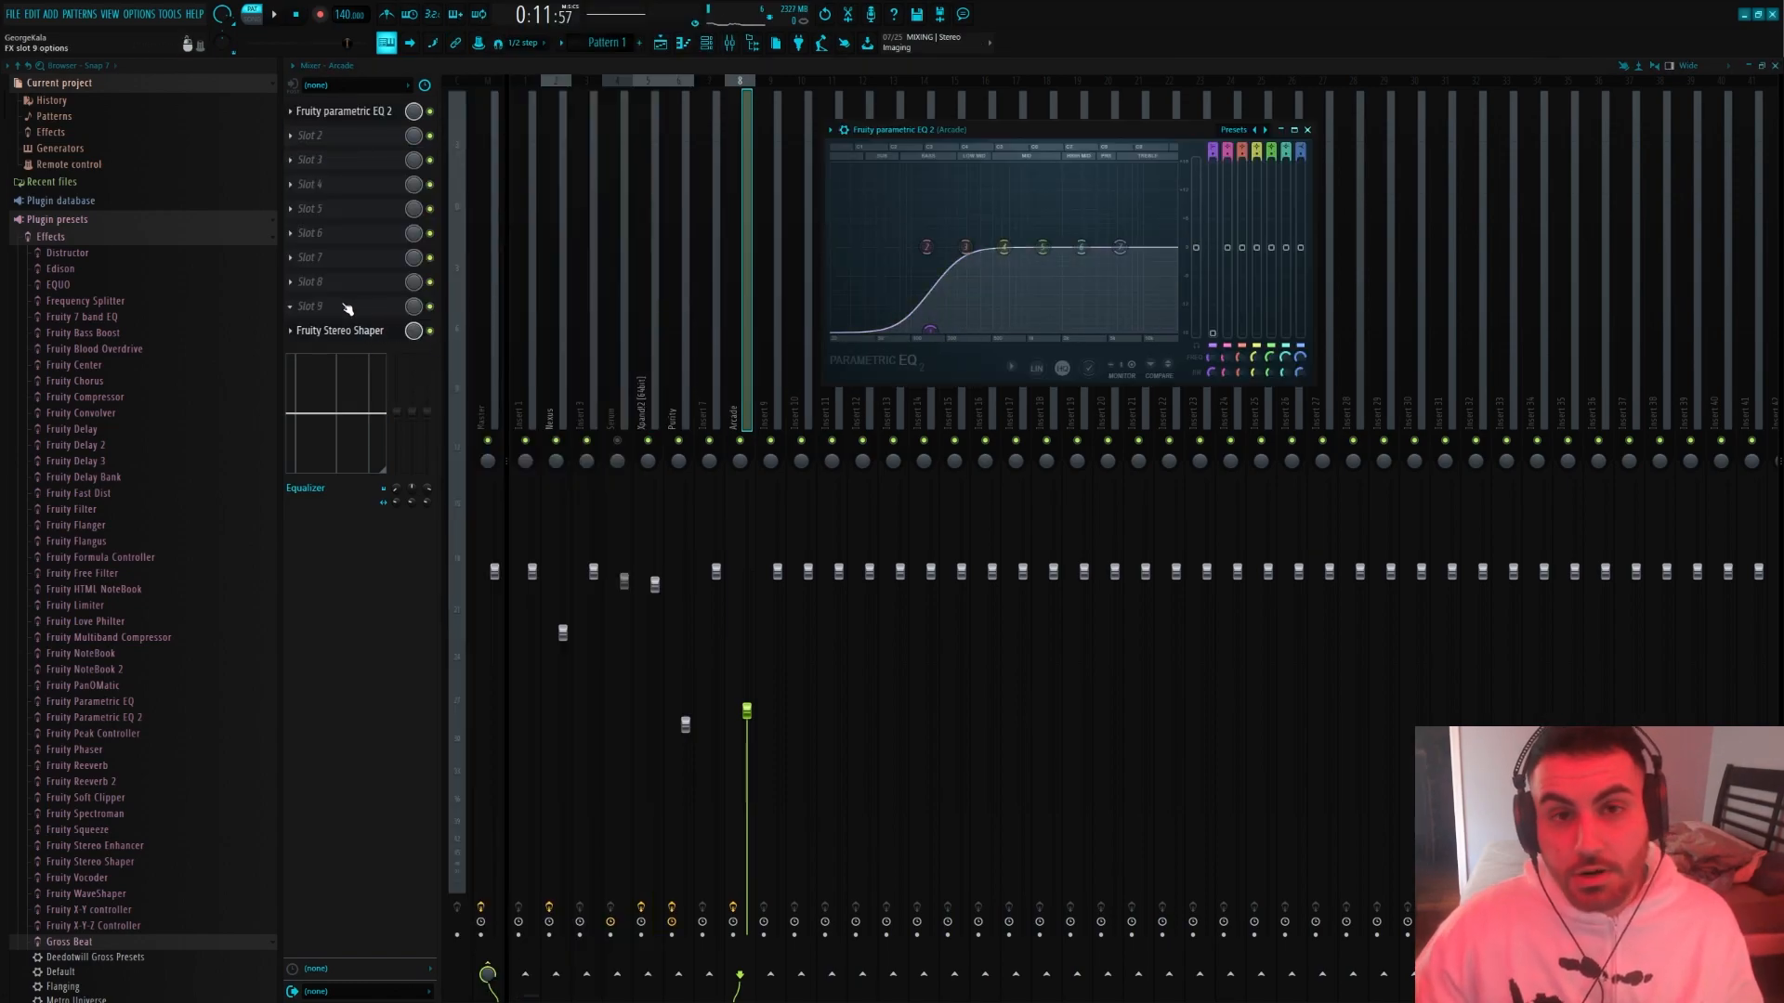
left_click_drag(931, 329, 942, 329)
left_click_drag(1003, 248, 1041, 253)
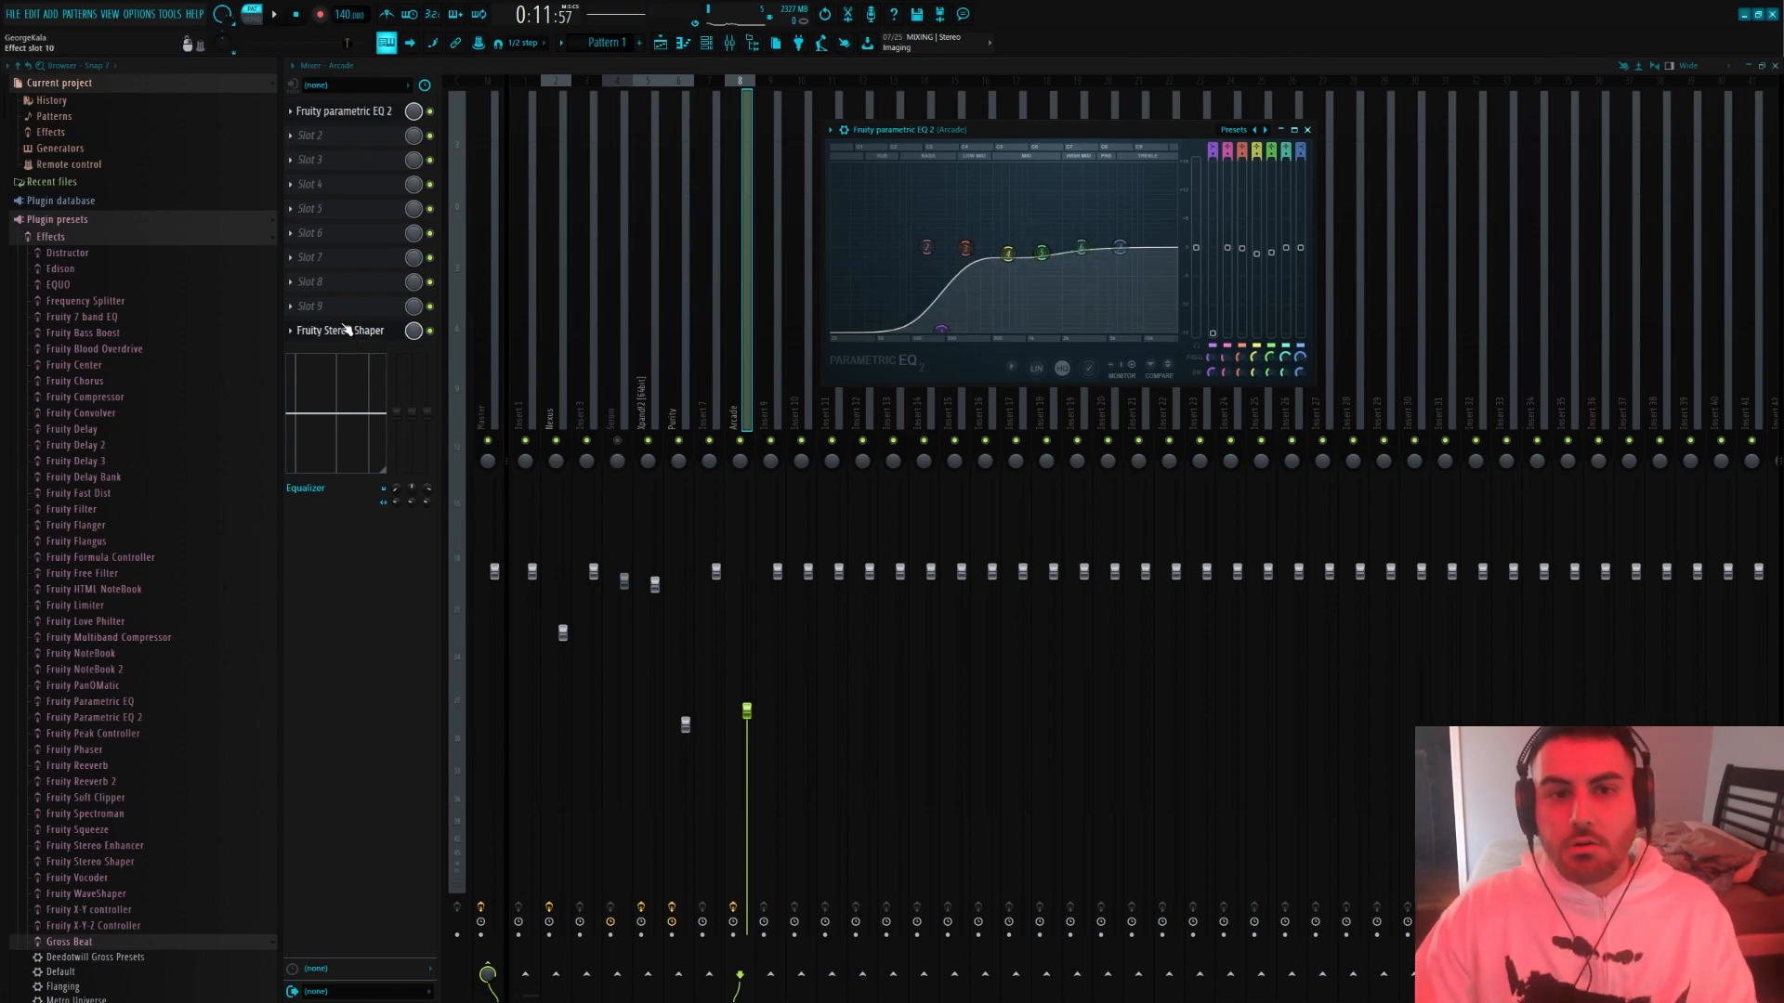
Add Fruity Reeverb 2 and Fruity Delay 2 in slots 2 and 3 of the Arcade track
left_click(353, 144)
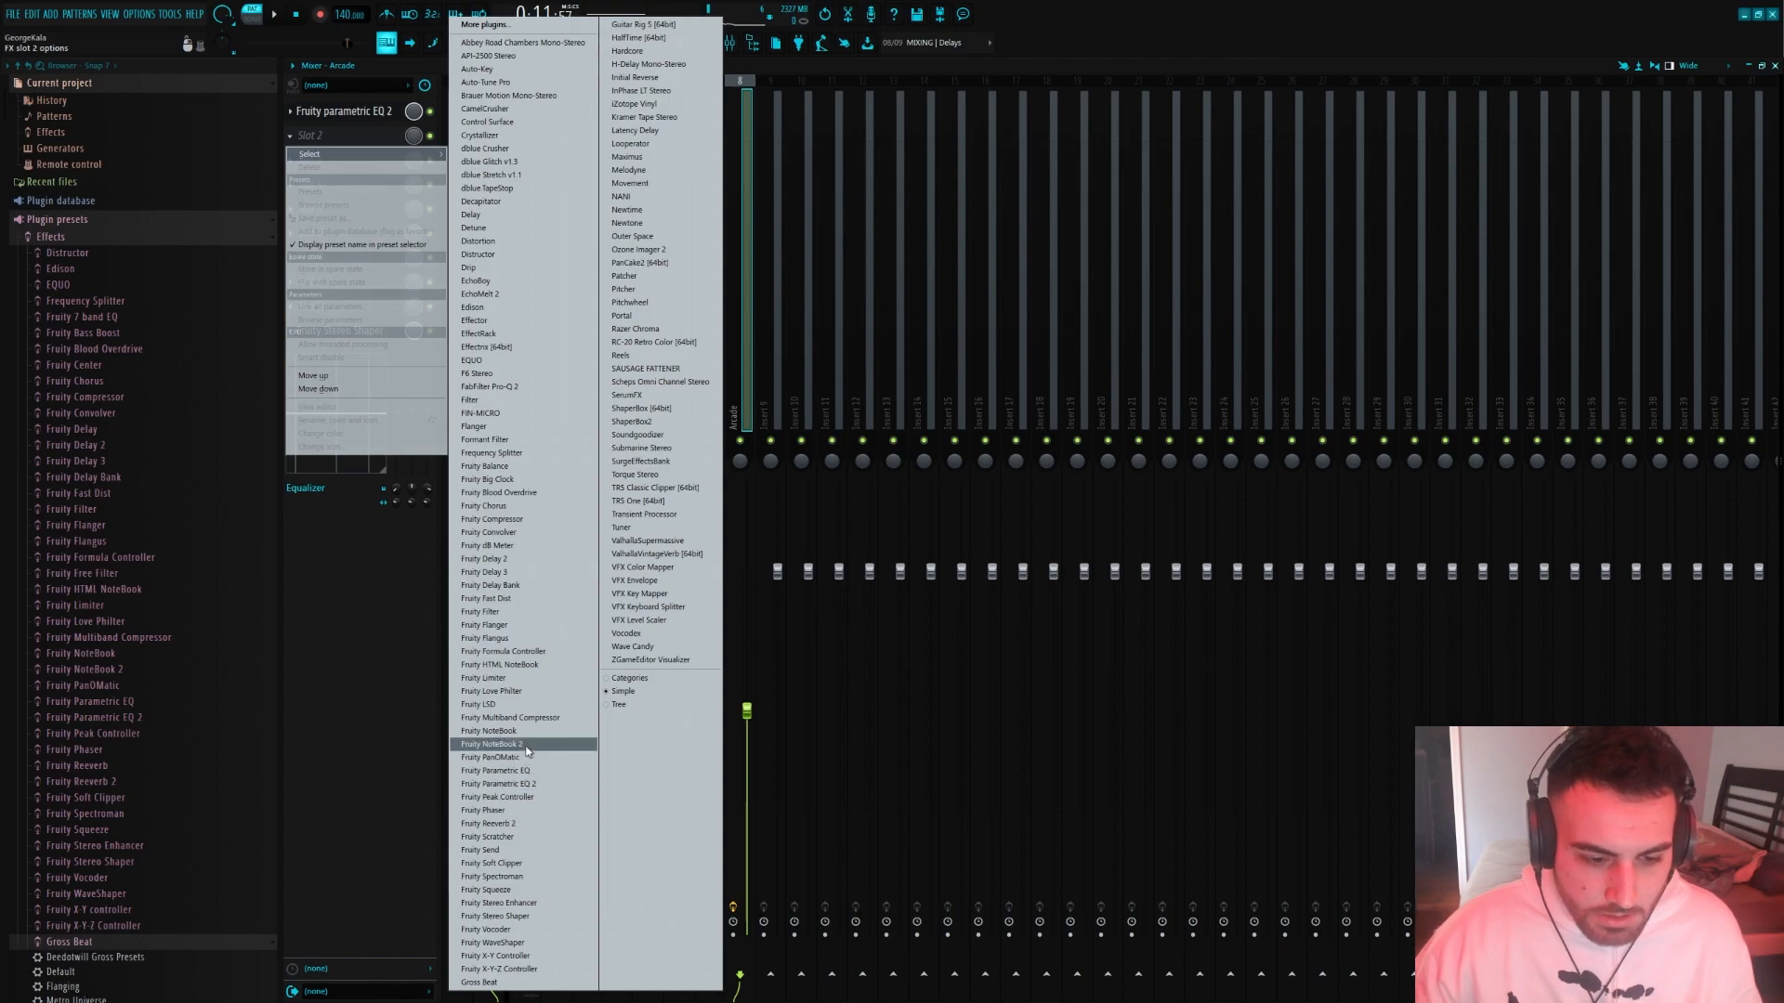
left_click(502, 823)
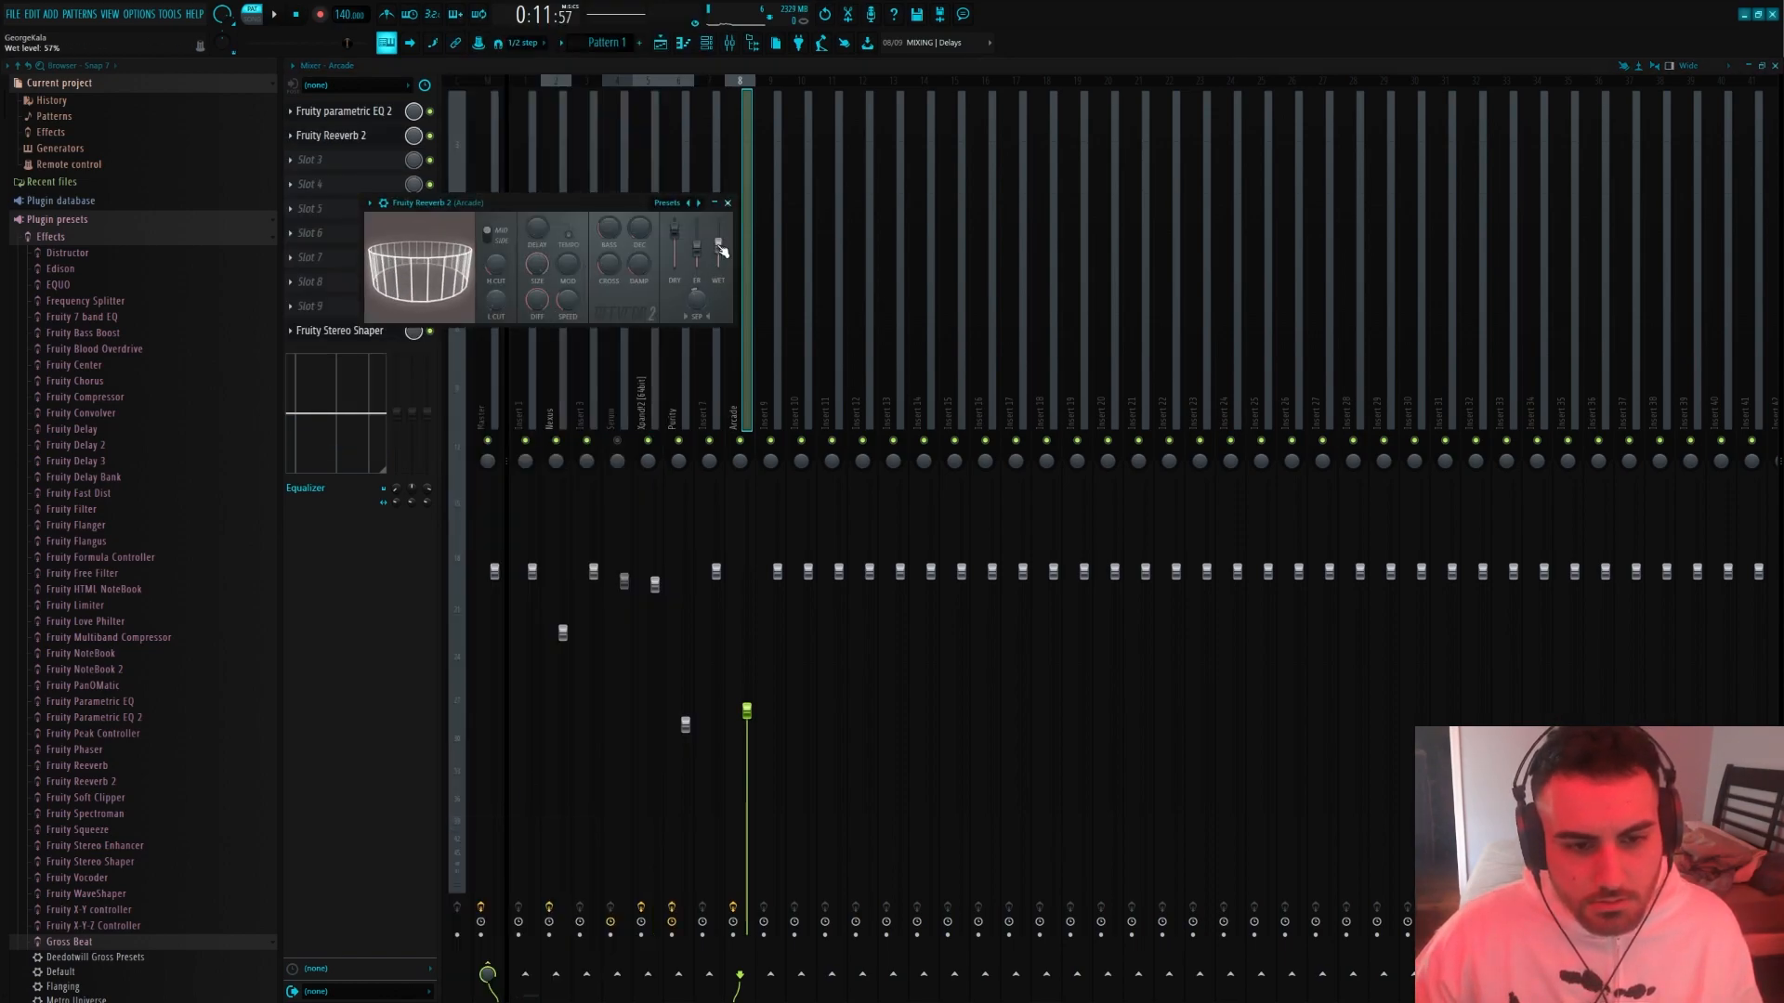
left_click(325, 160)
left_click(501, 559)
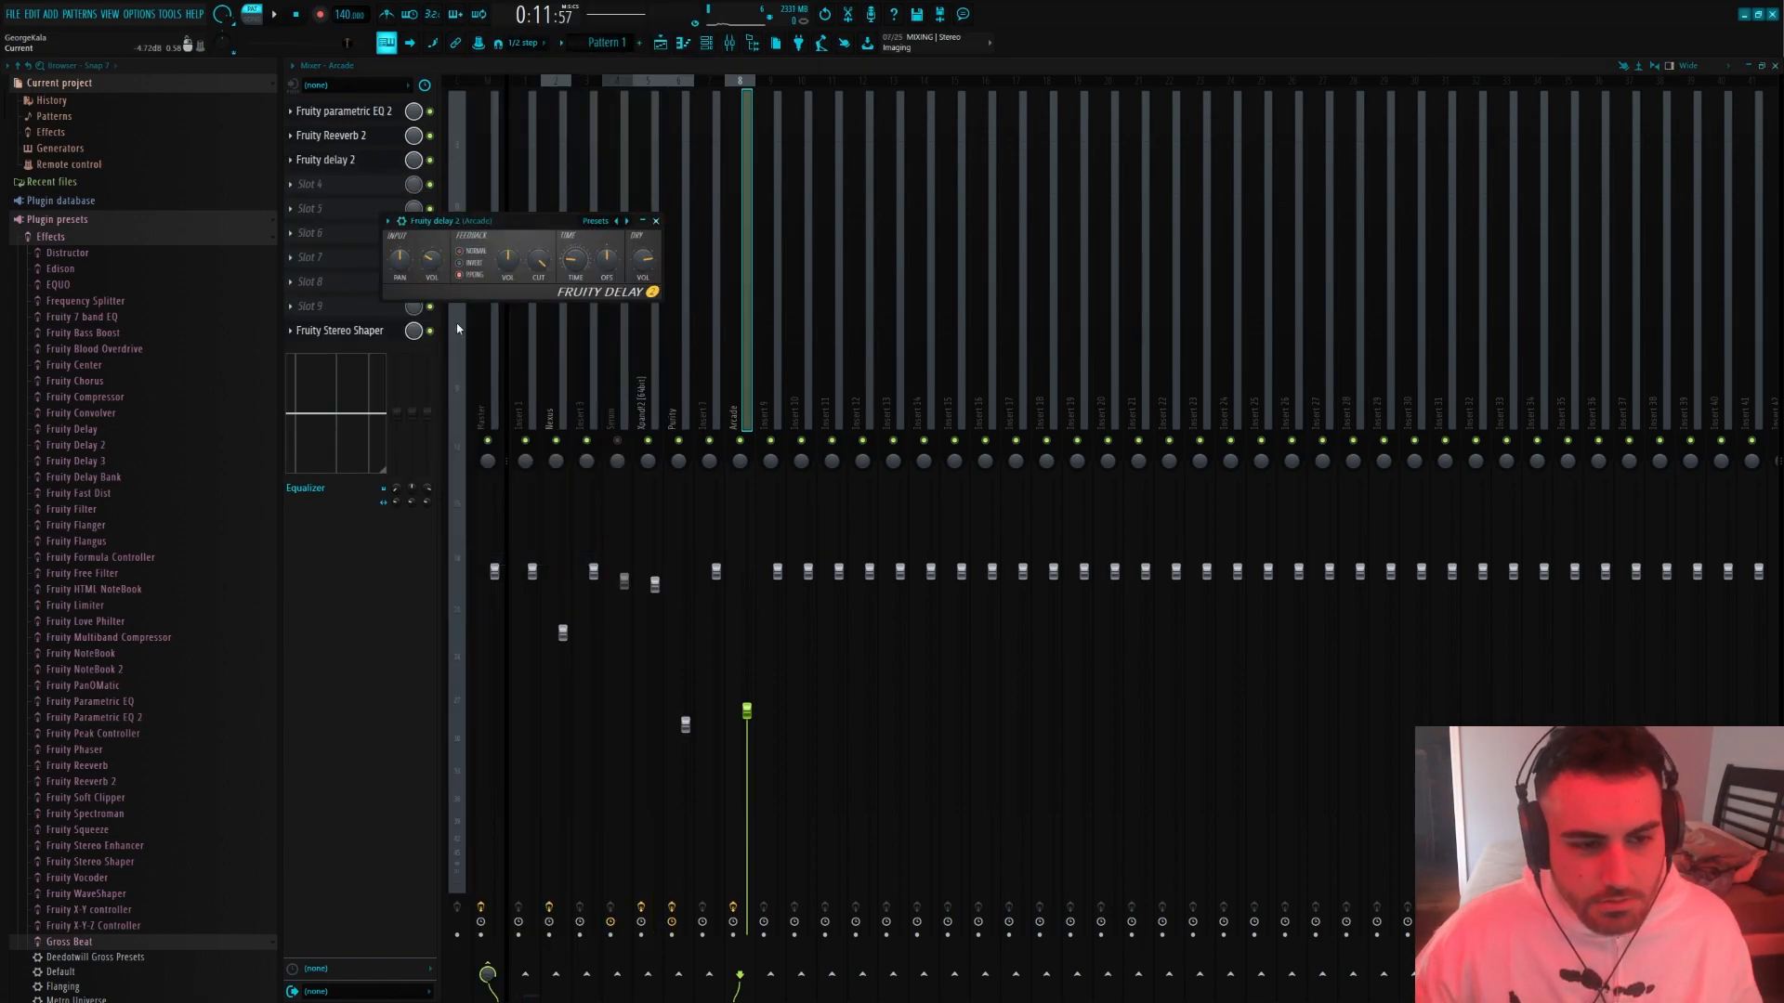
Play the pattern and lower the Arcade track's volume to about 57%
key("space")
left_click_drag(747, 713, 746, 736)
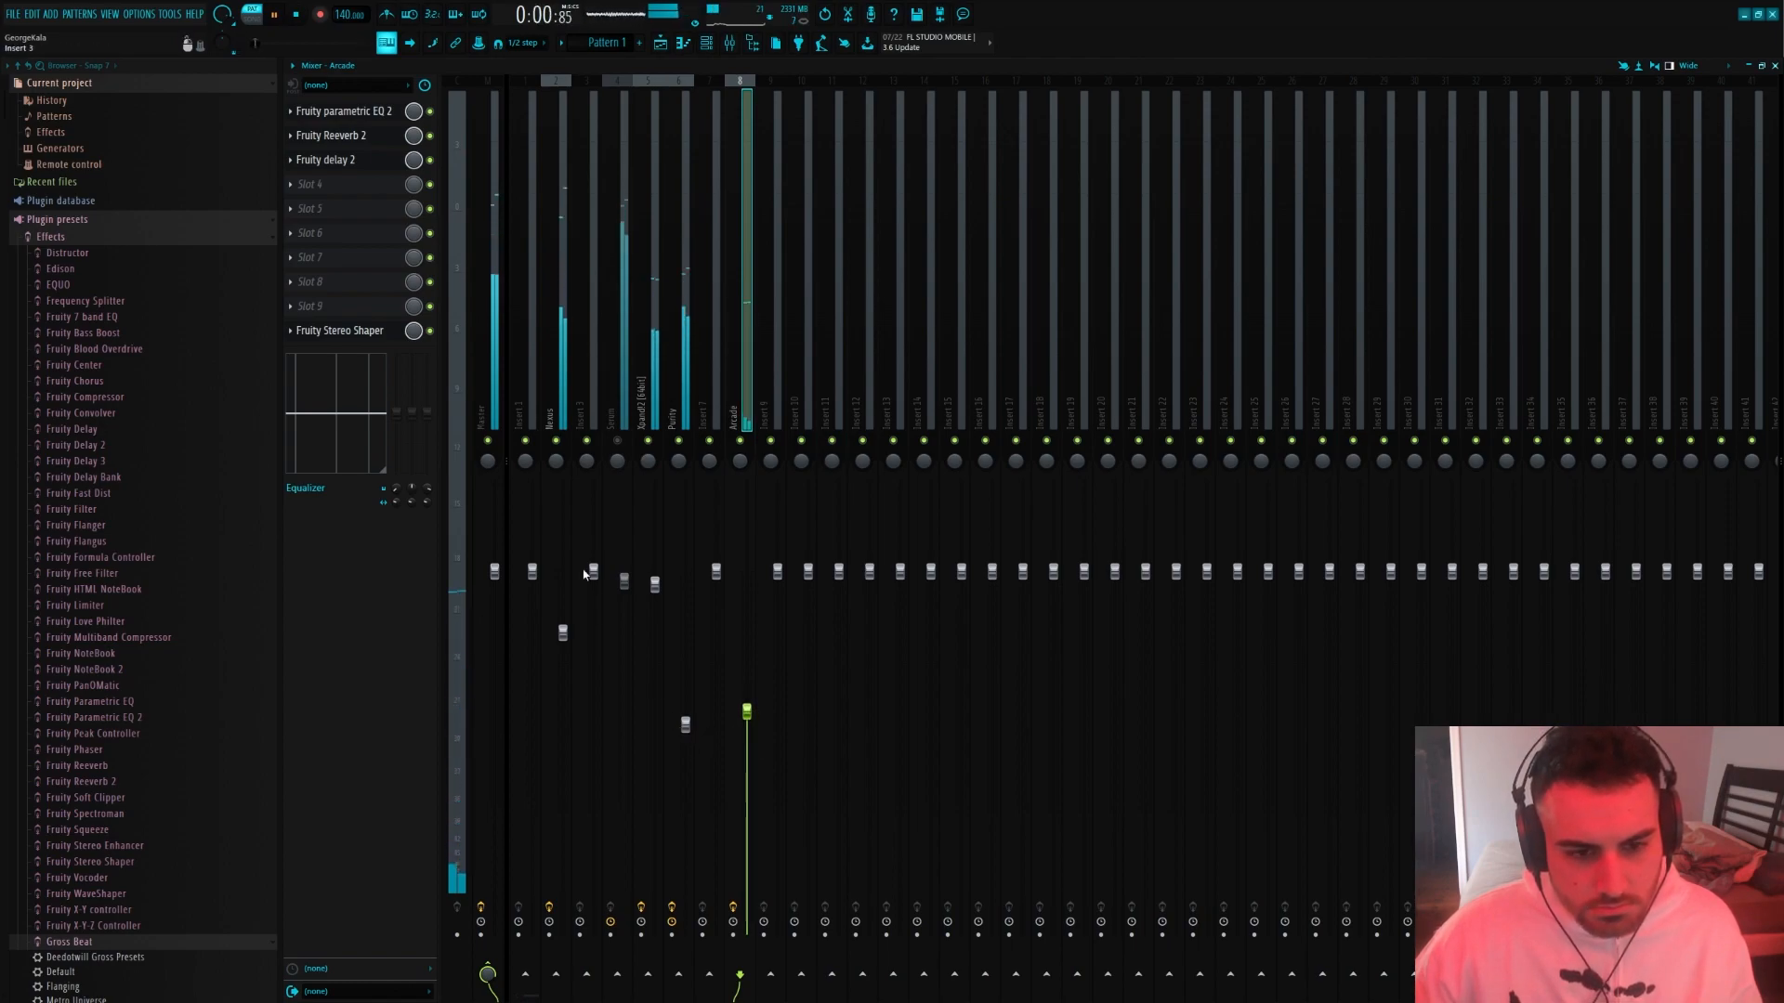
left_click_drag(775, 746, 754, 729)
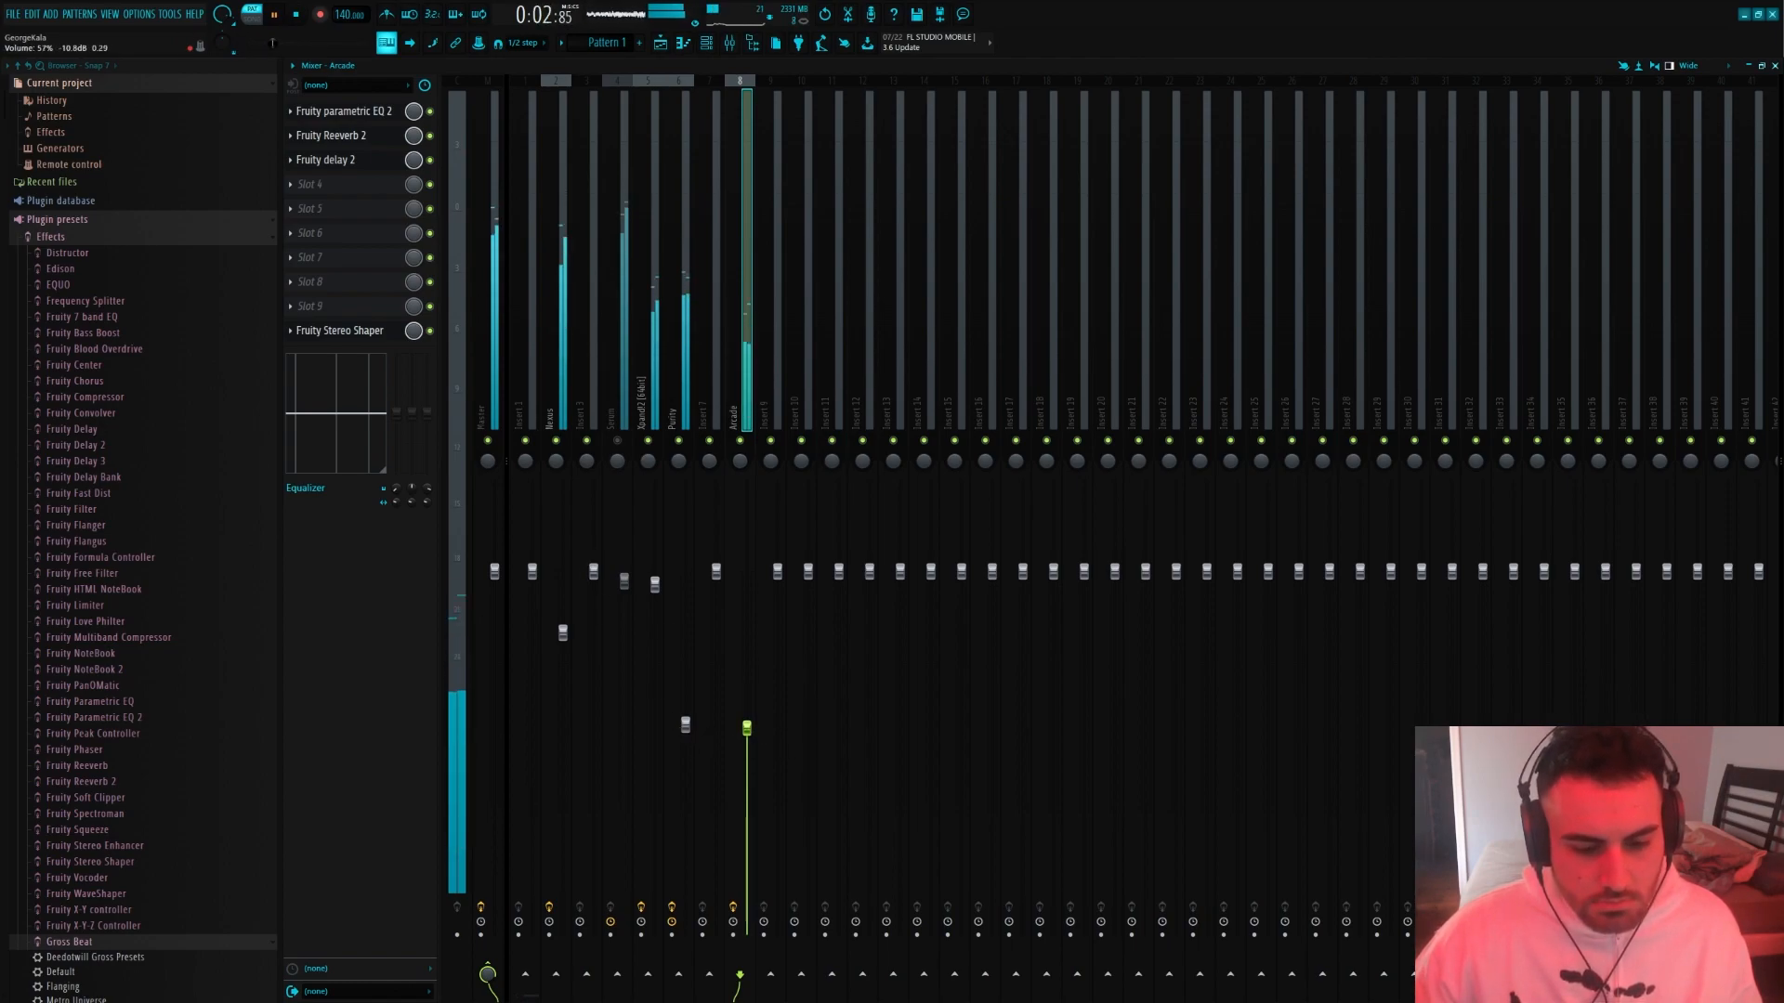
Bypass Gross Beat on the Purity mixer track and replay the pattern
left_click(686, 395)
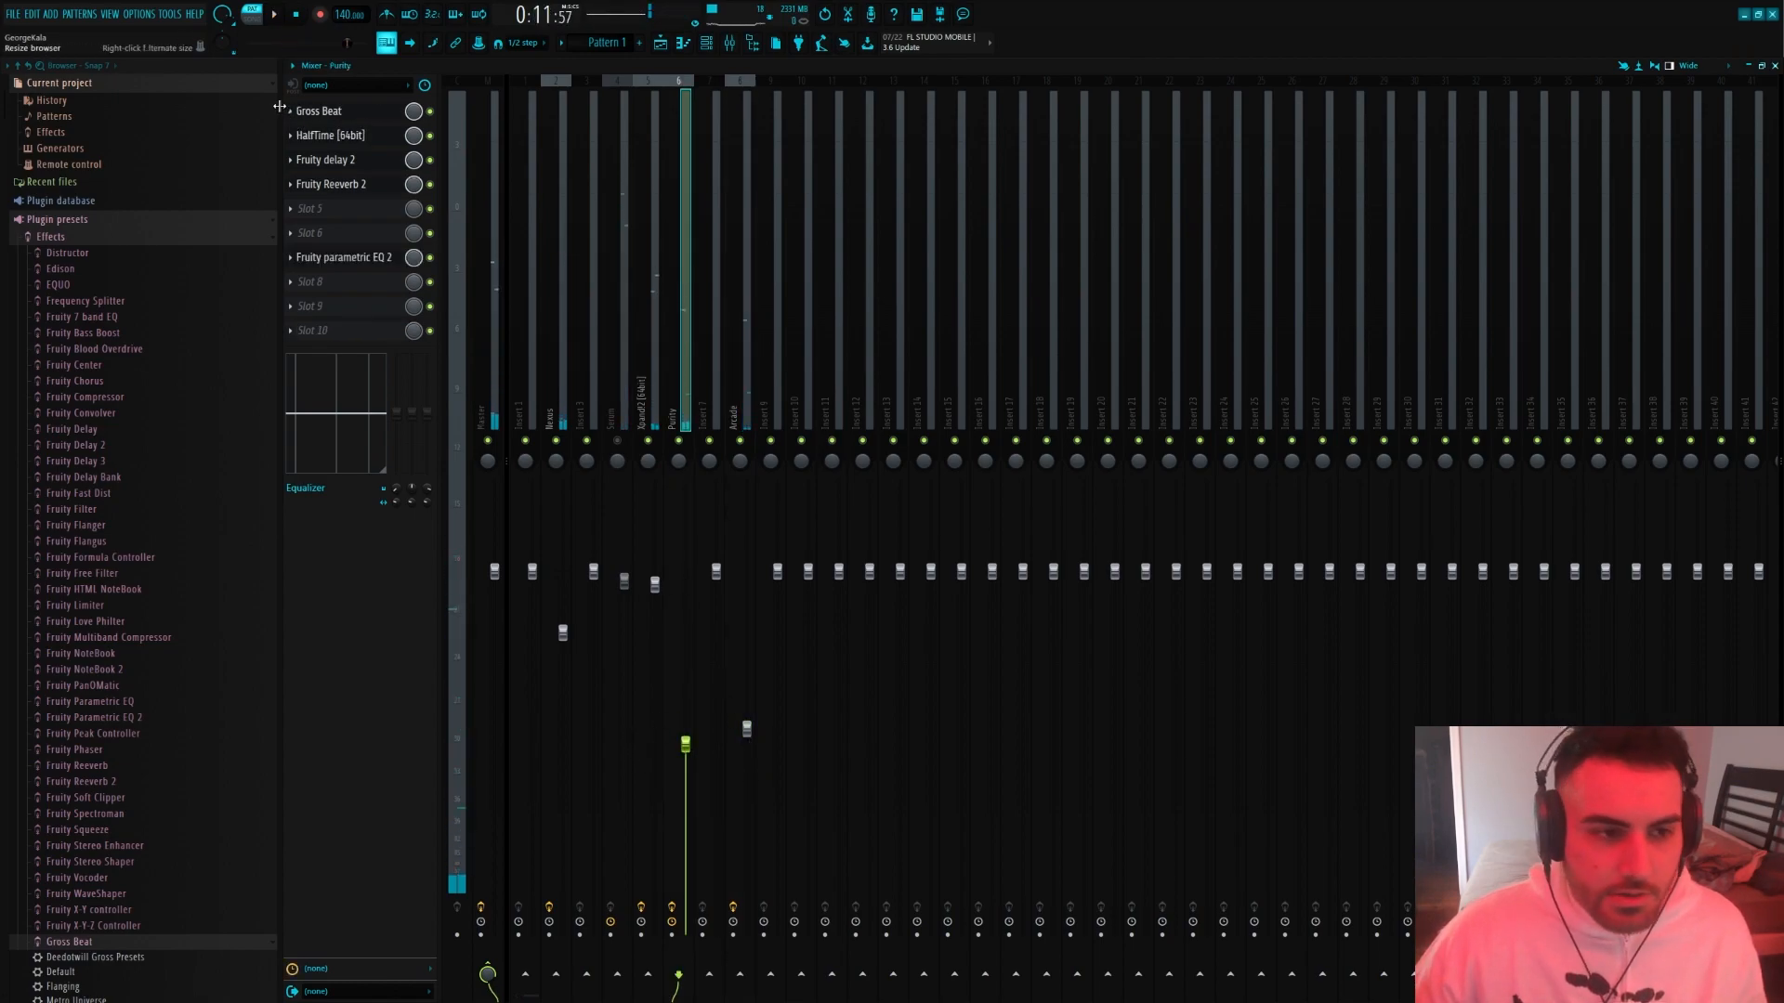
left_click(289, 110)
left_click(440, 105)
left_click(429, 112)
key("space")
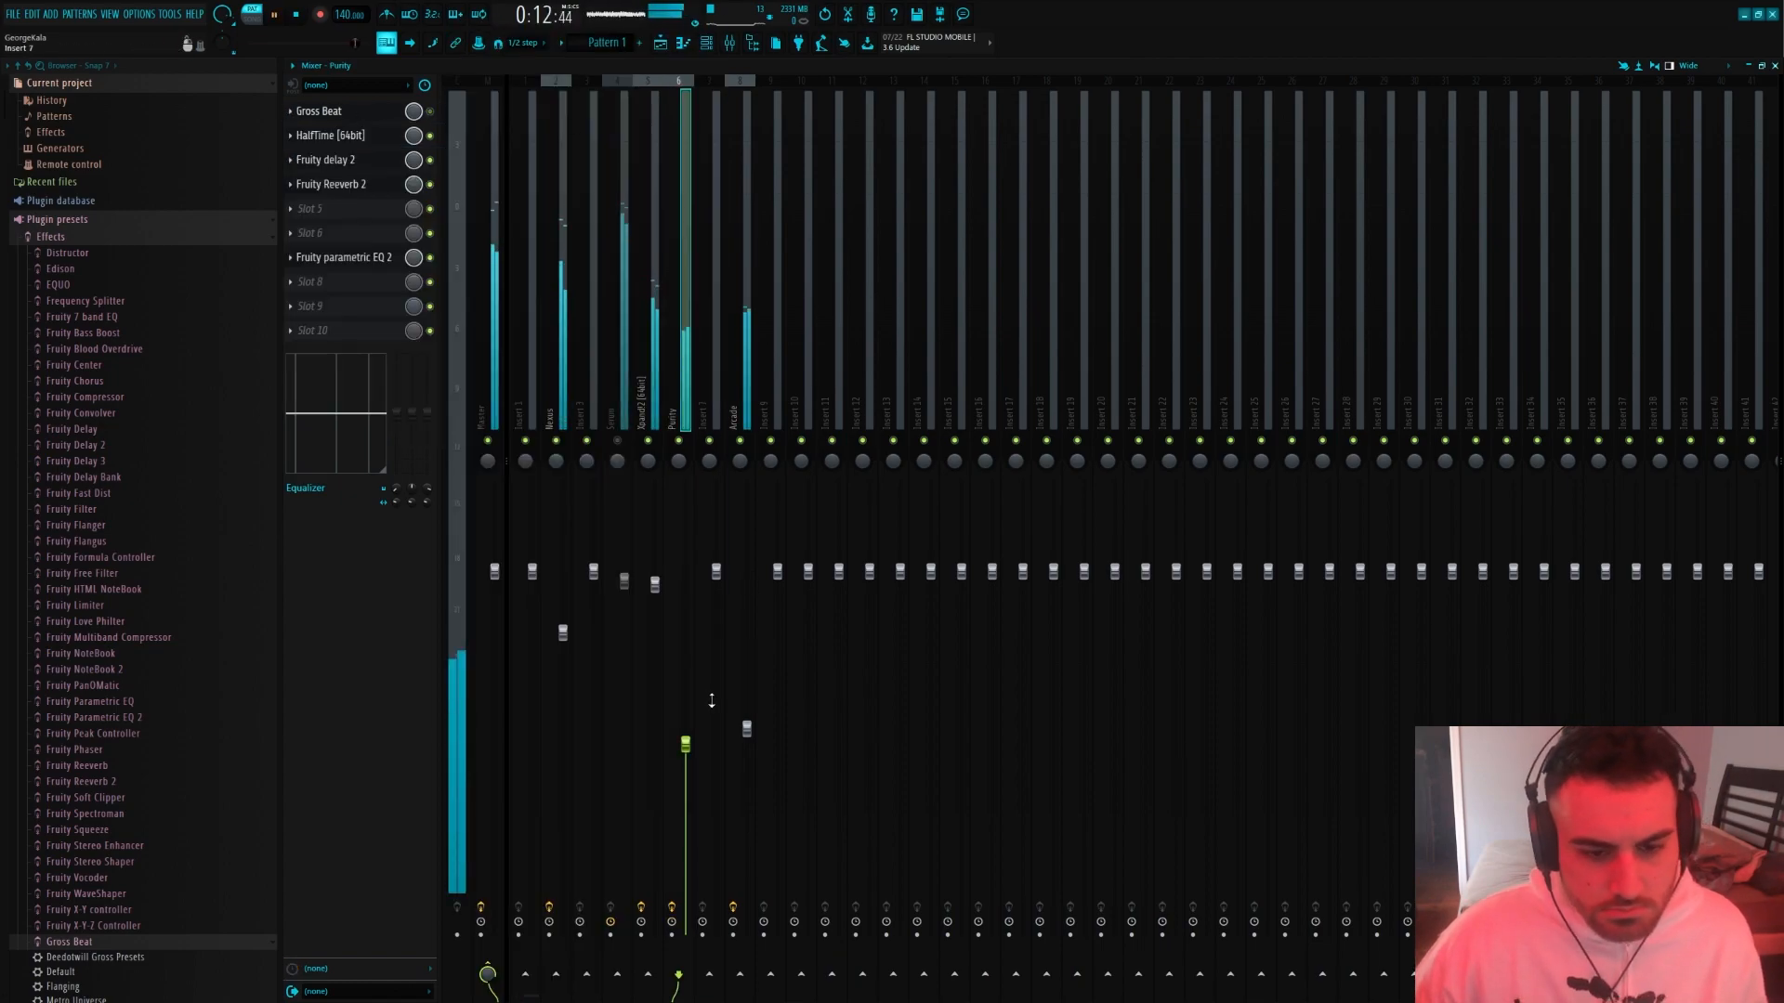
Raise the Purity track's volume to about 67% and check its HalfTime settings
left_click_drag(686, 743, 686, 699)
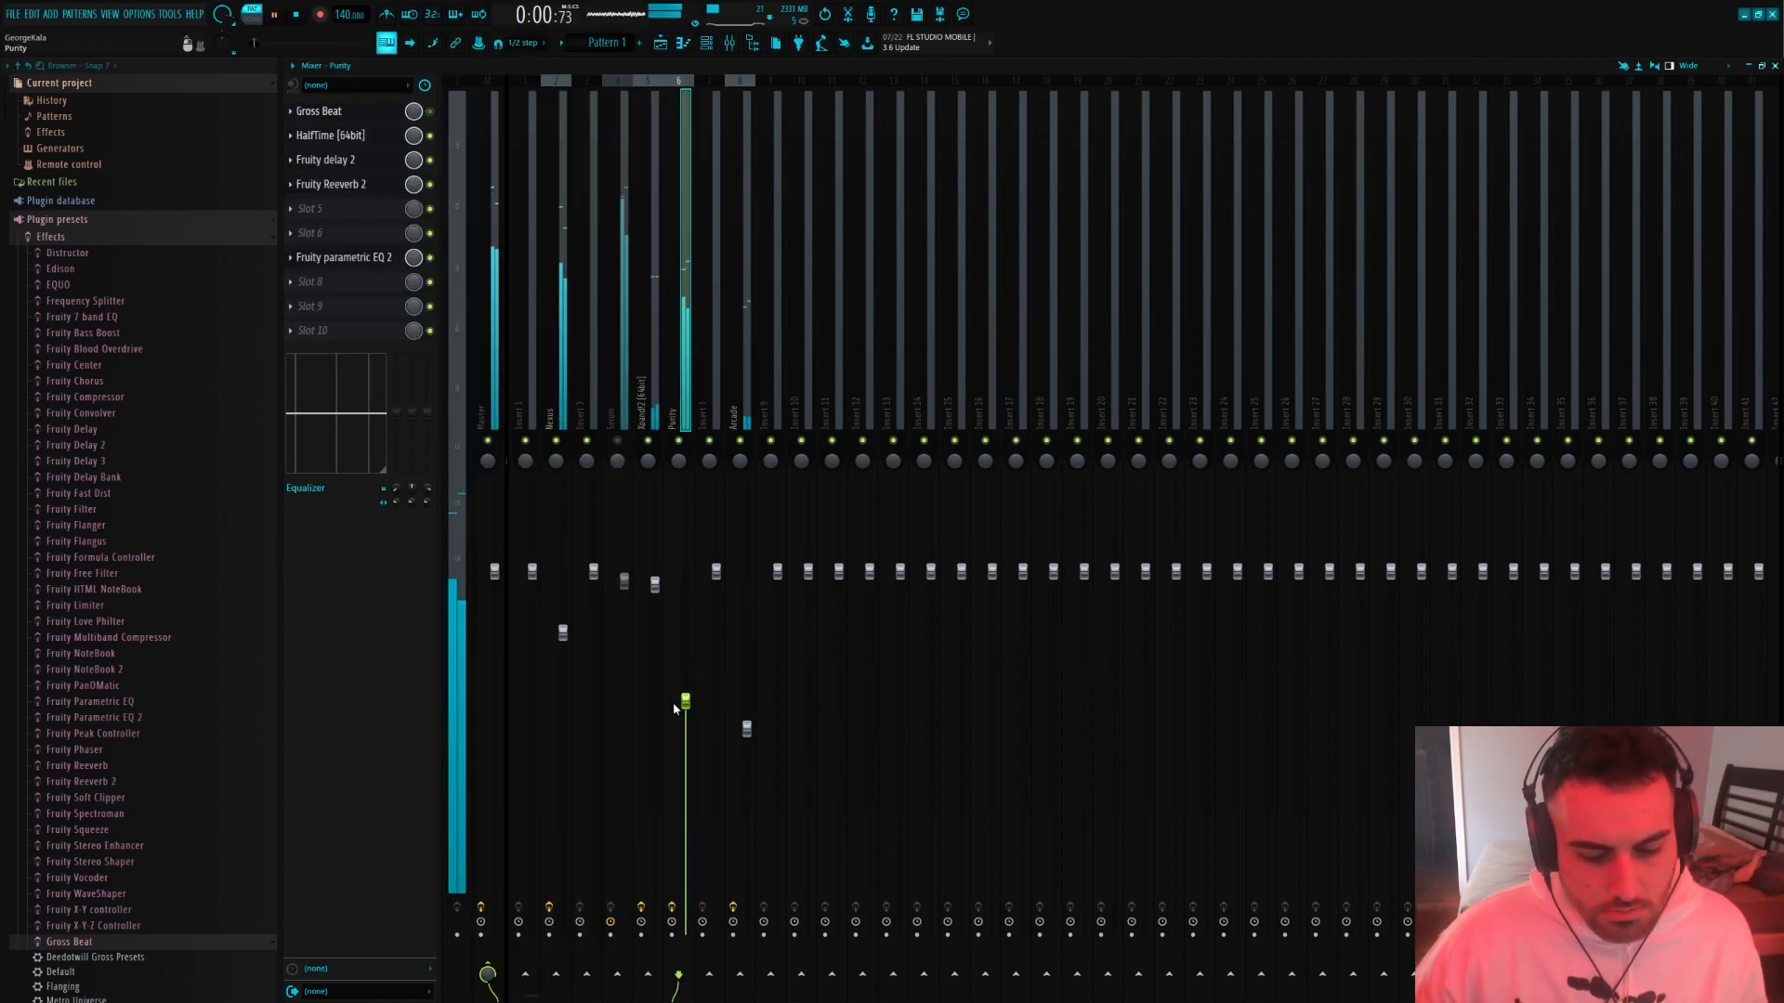
left_click(361, 136)
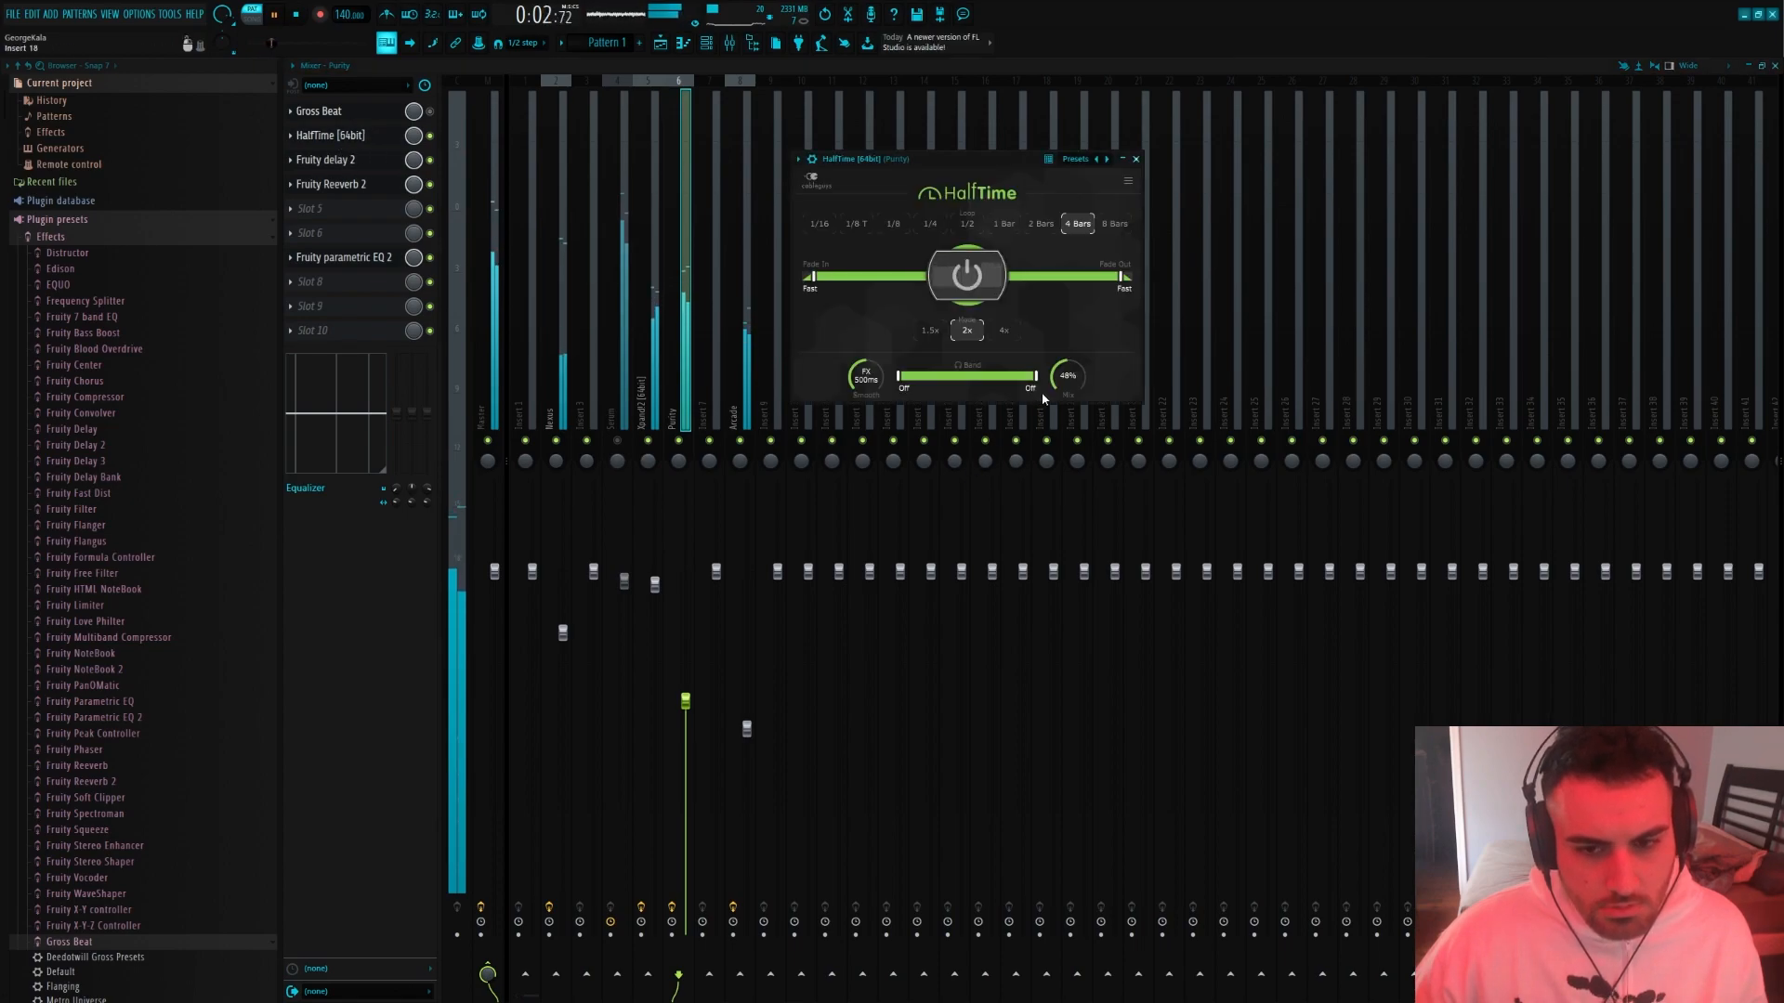
mouse_move(685, 705)
left_mouse_down()
mouse_move(685, 678)
mouse_move(686, 694)
left_mouse_up()
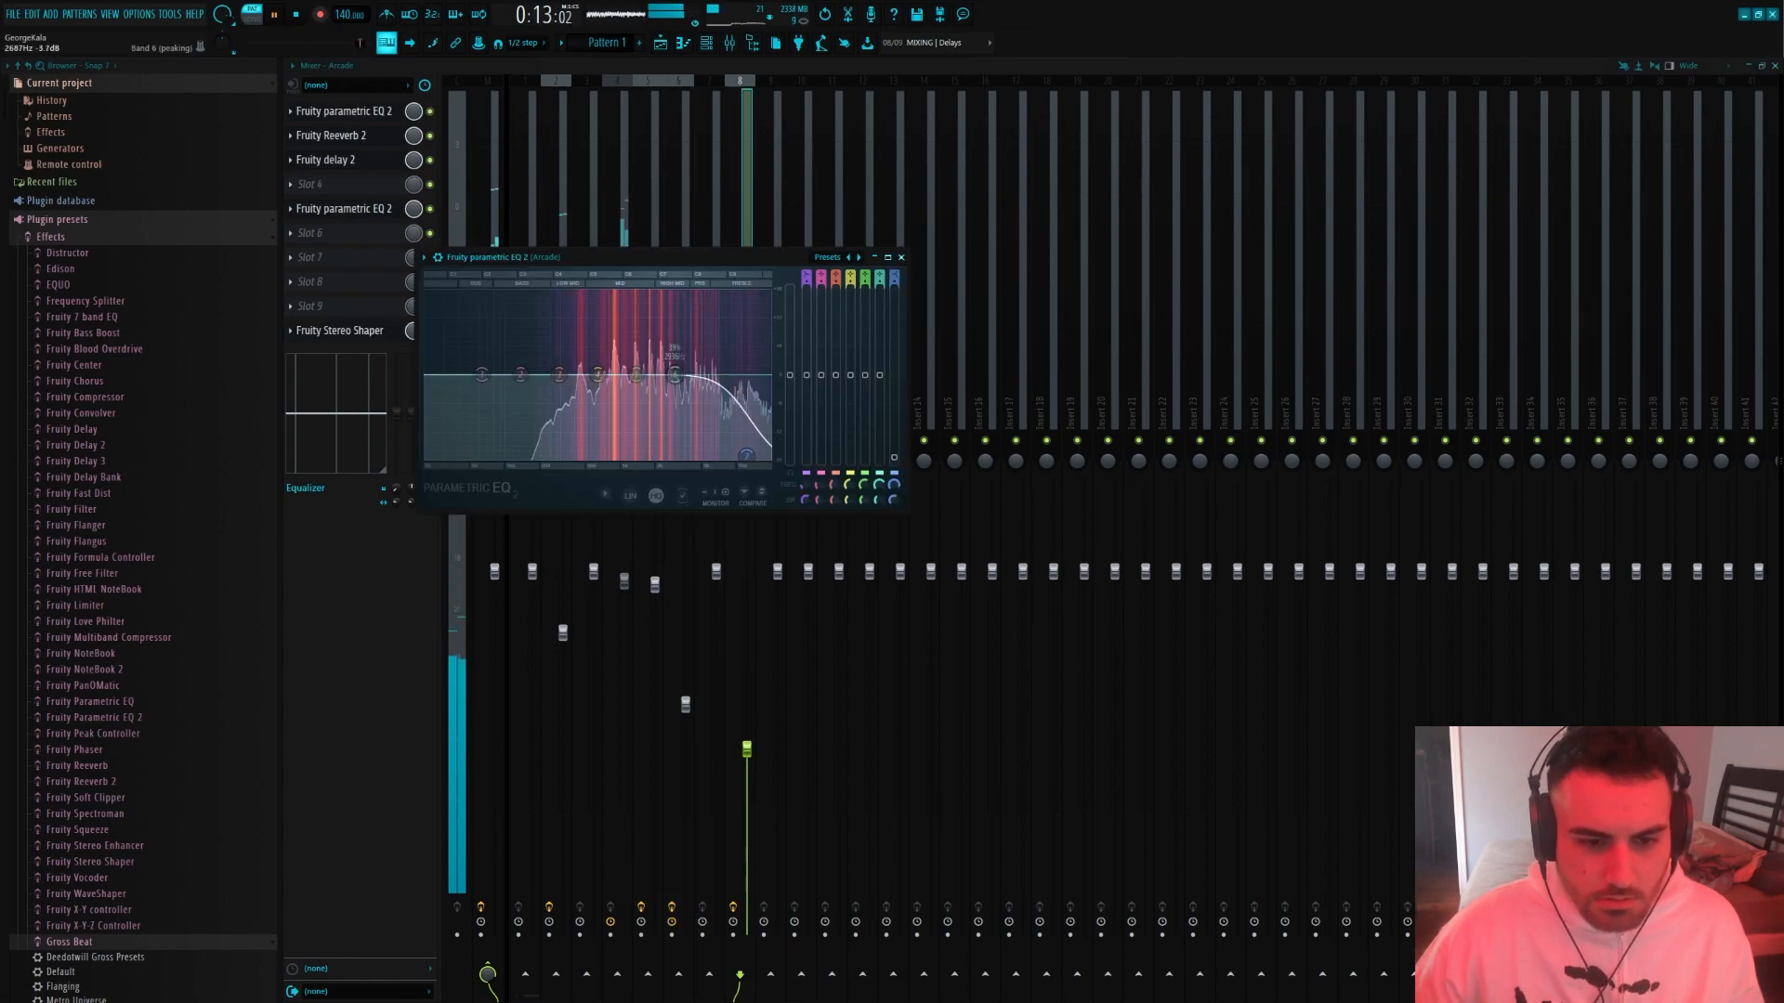
Add a second Parametric EQ 2 on the Arcade track with softened highs, and lower the track's volume slightly
left_click_drag(676, 375, 664, 384)
left_click_drag(747, 456, 753, 414)
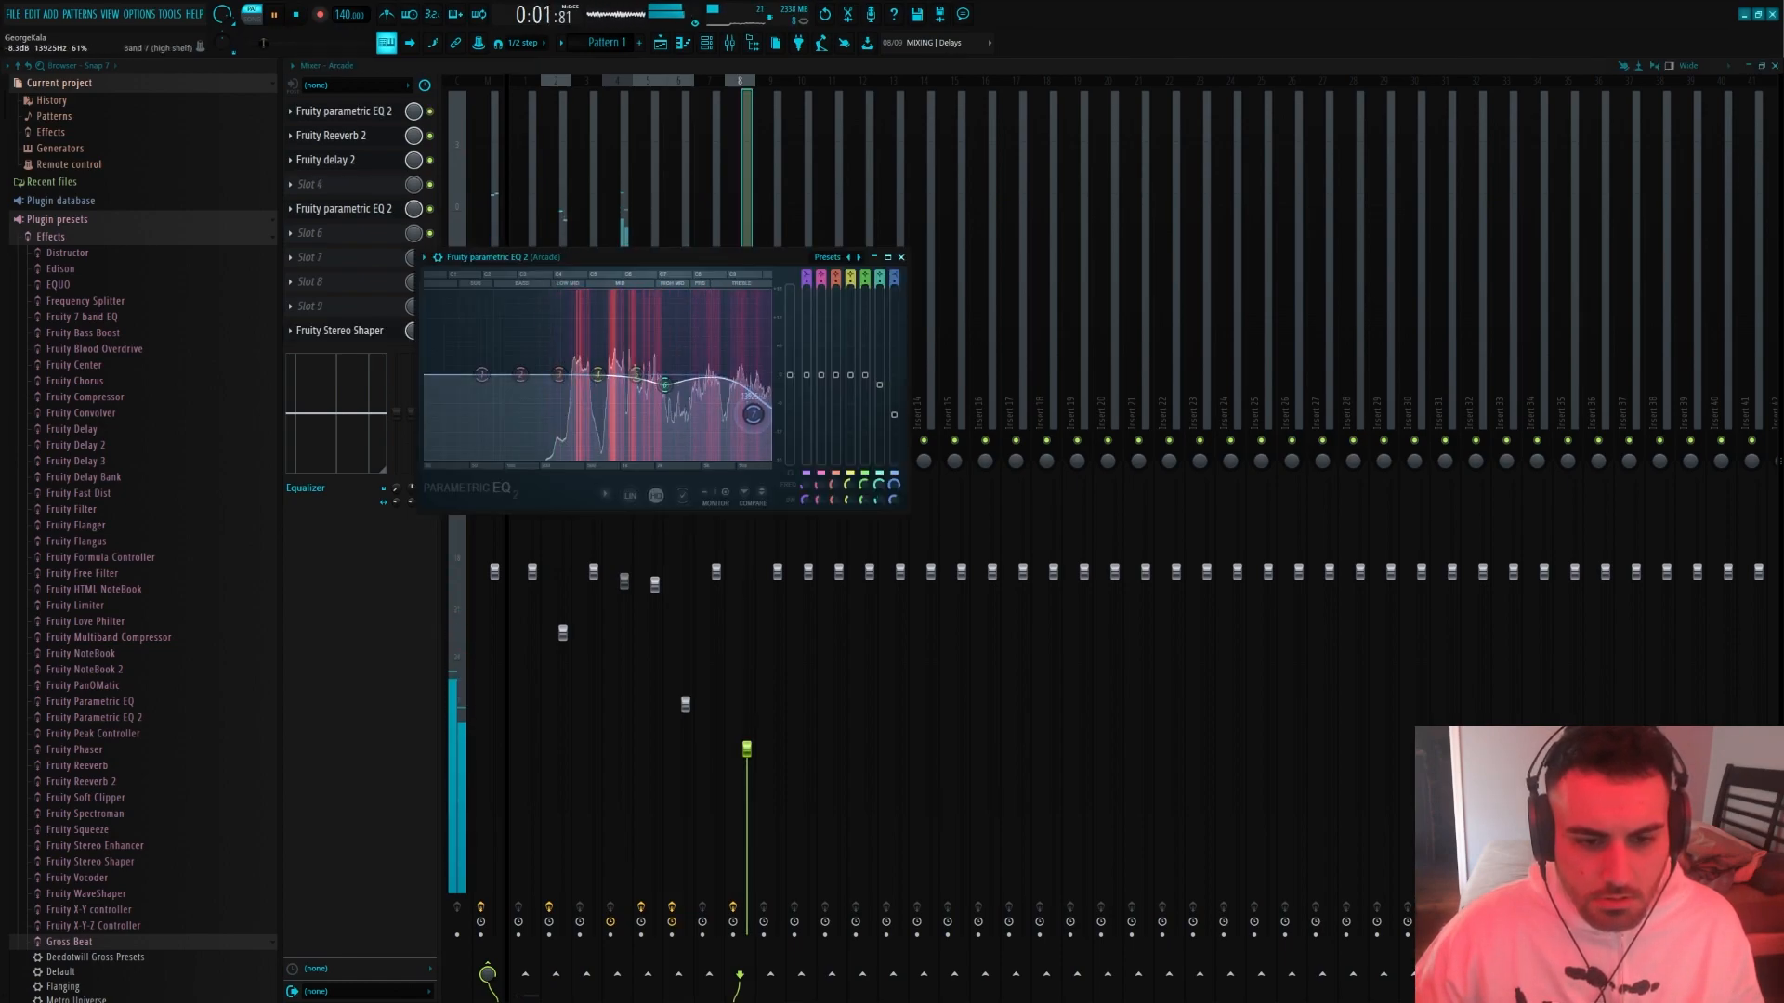
left_click_drag(747, 749, 747, 747)
Add another Nexus channel and load the Hands Up Bells 3 preset from the Plucked category
left_click(706, 45)
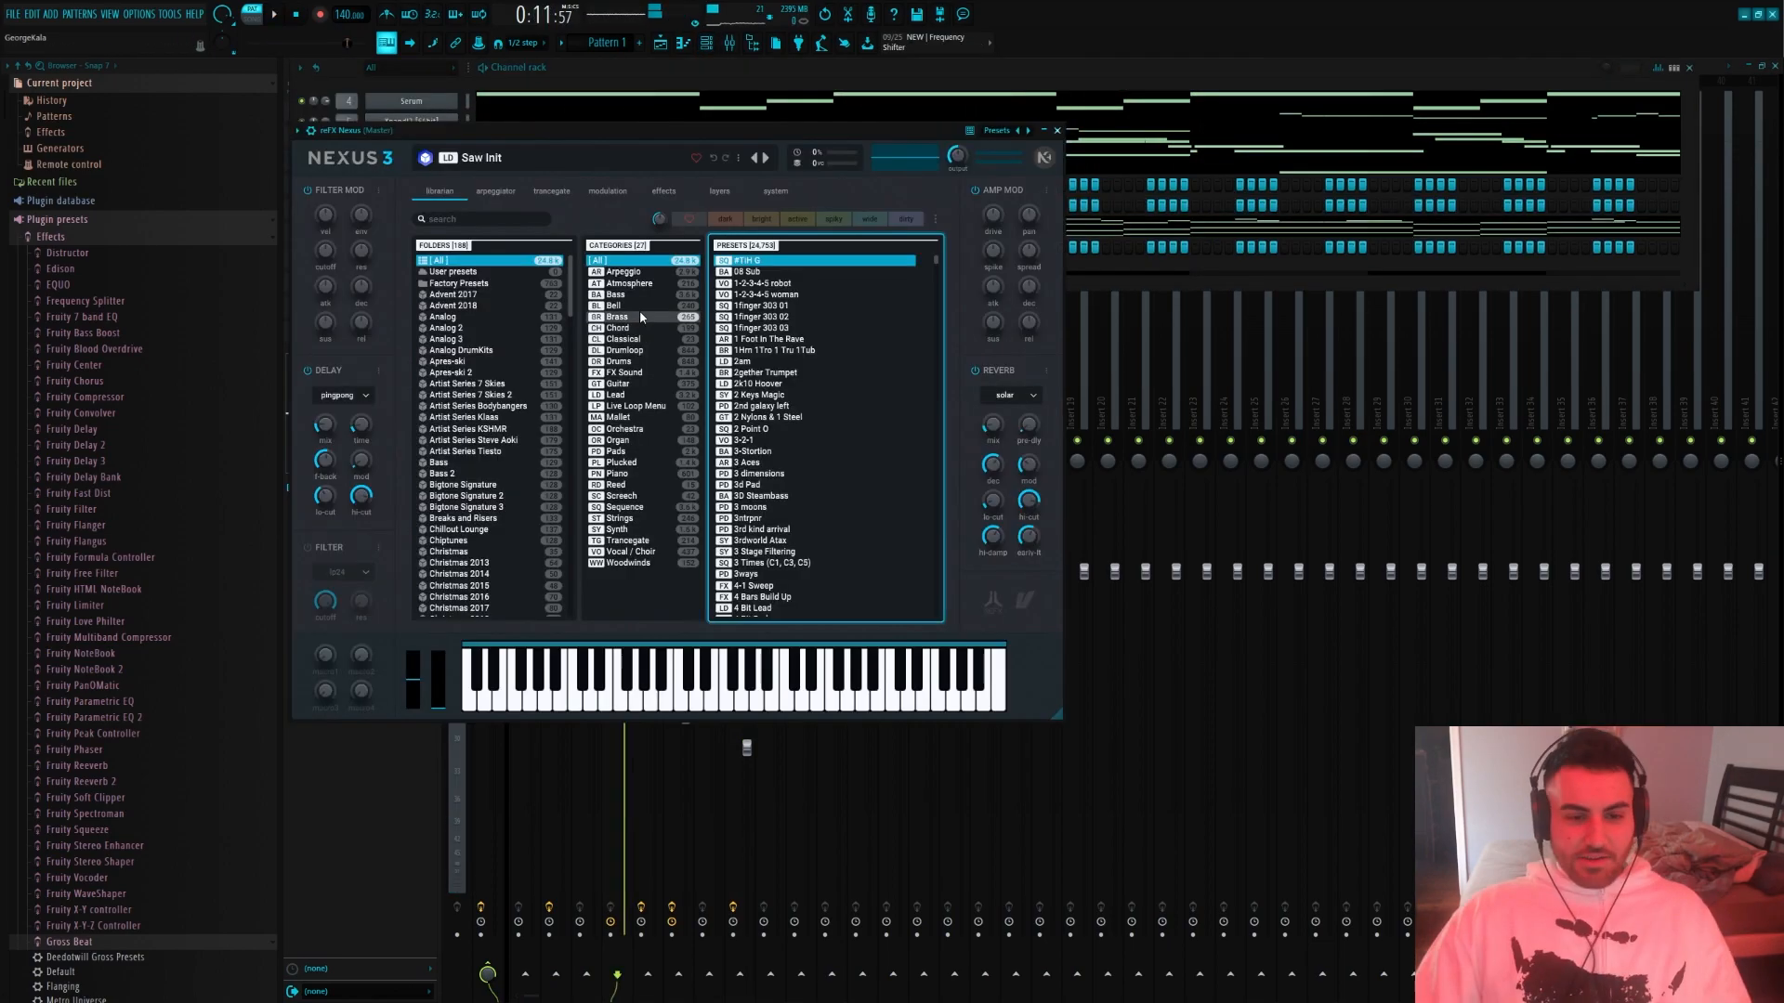
left_click(639, 317)
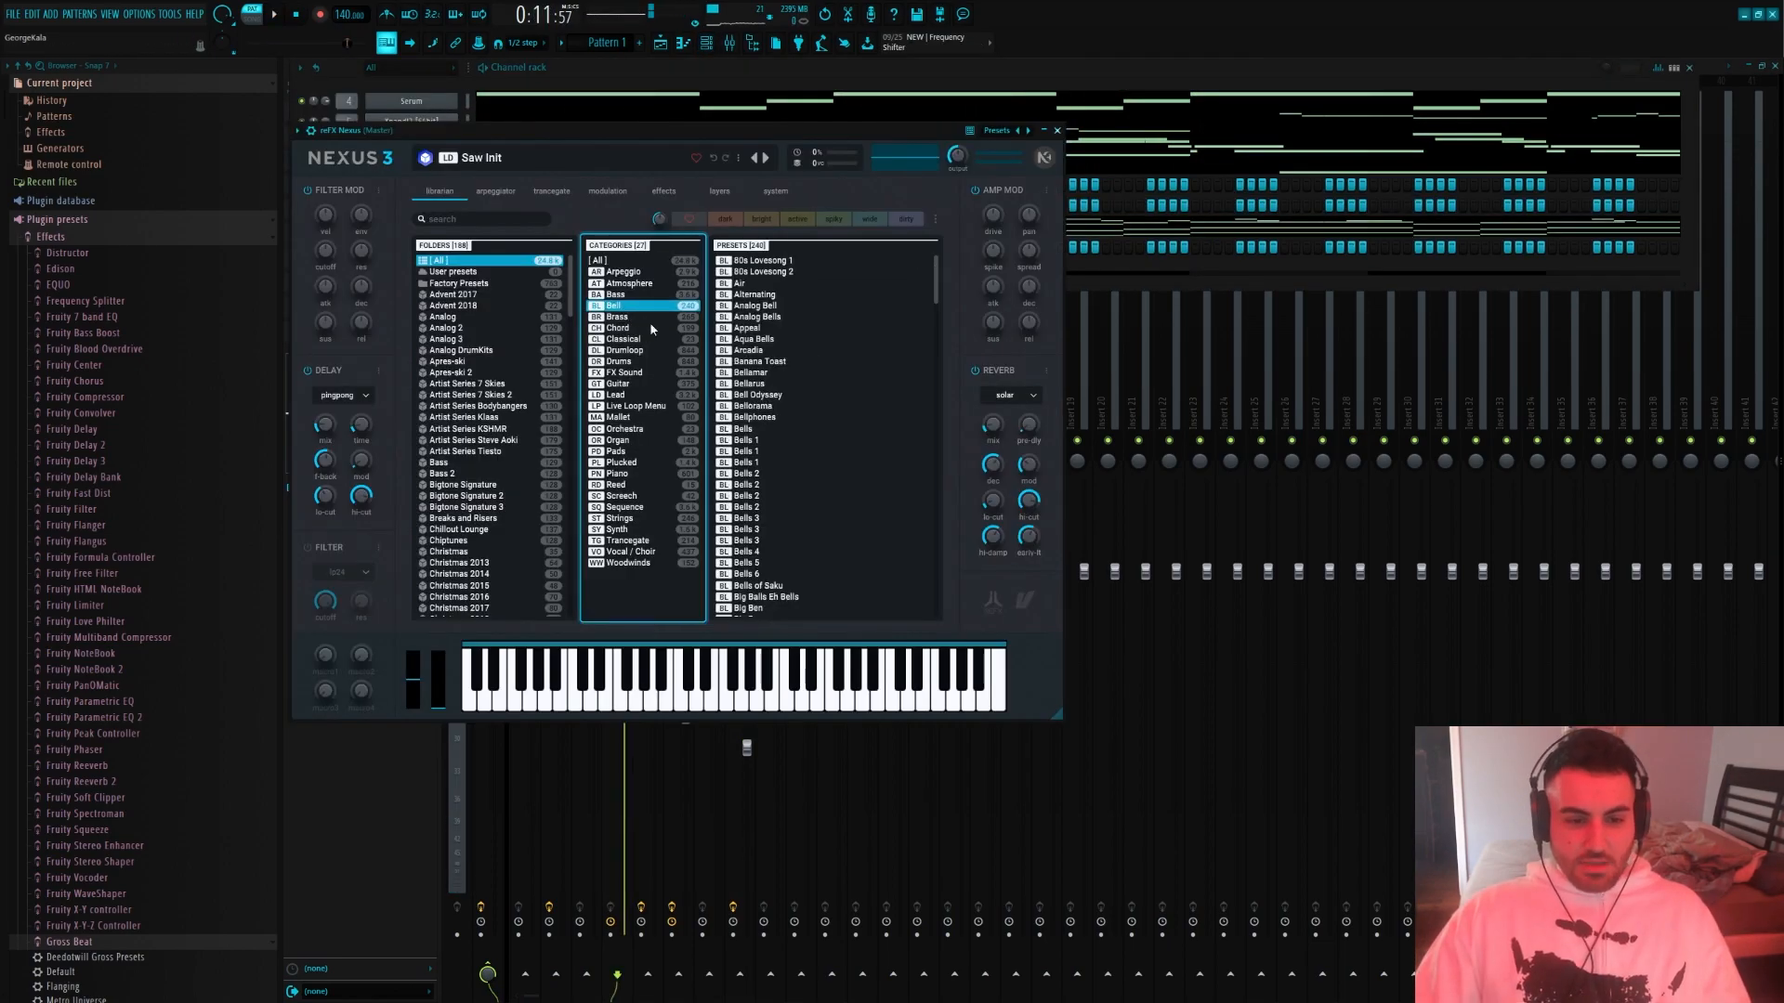
scroll(817, 418, "down", 1)
left_click(641, 462)
scroll(746, 467, "down", 10)
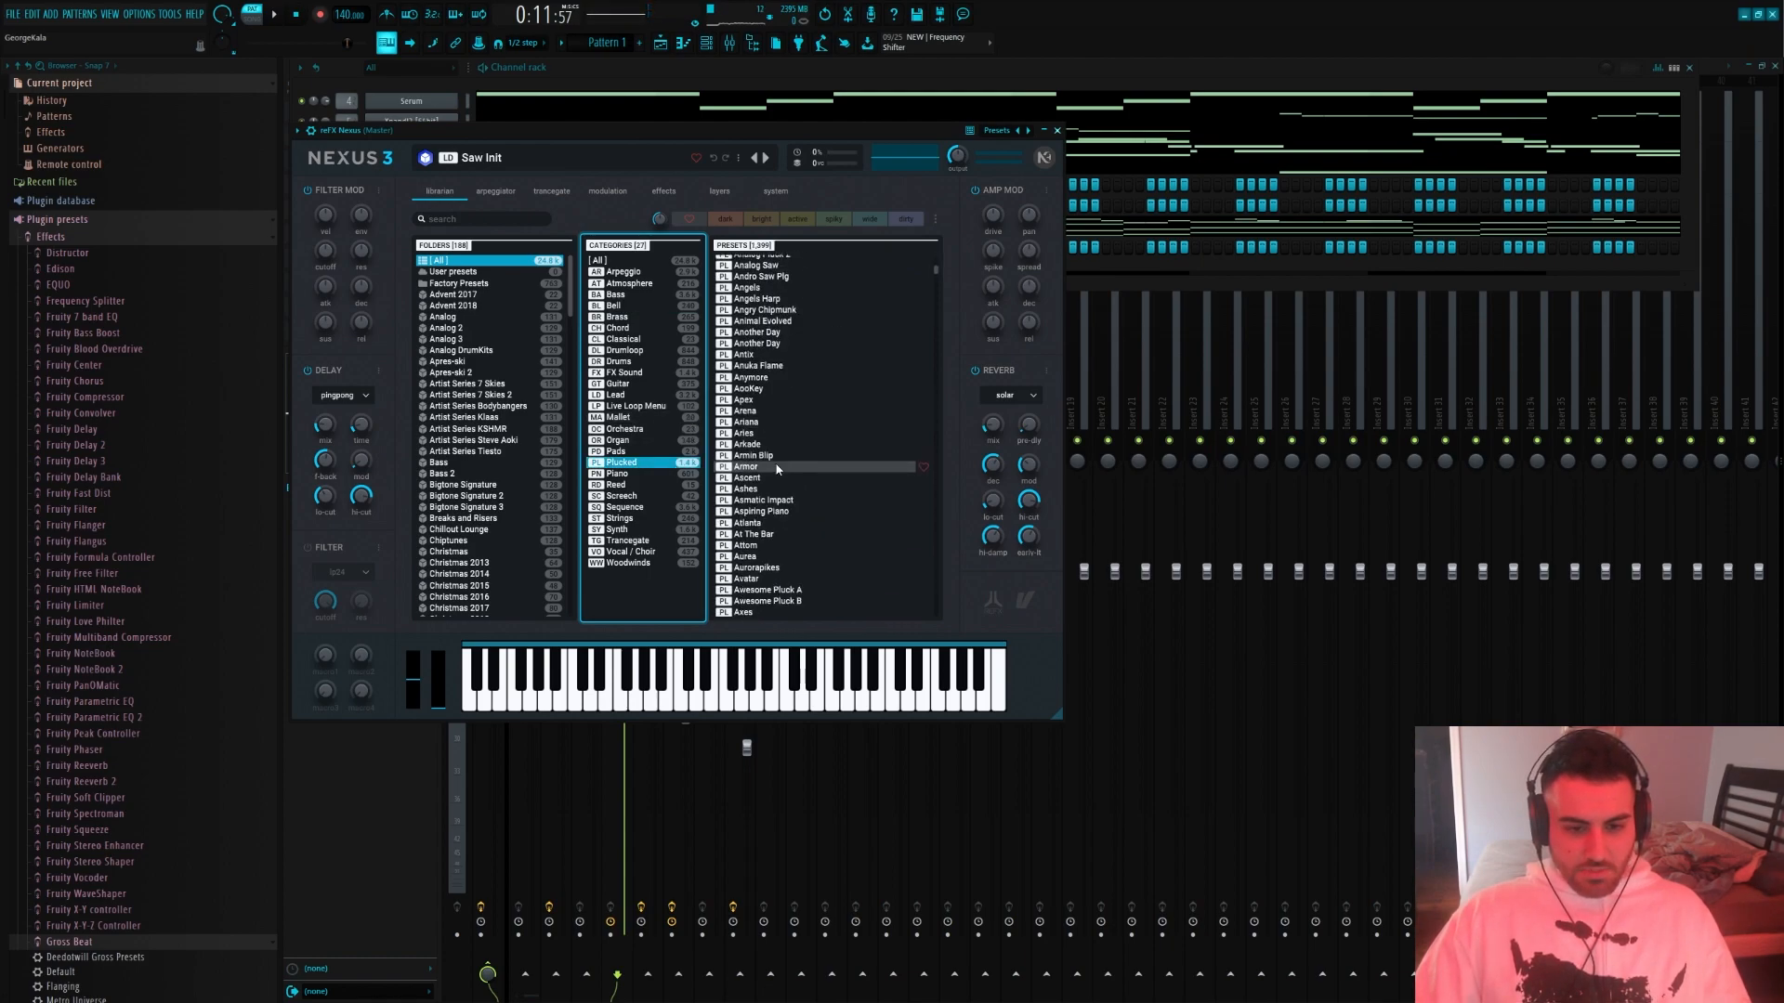
scroll(817, 450, "down", 15)
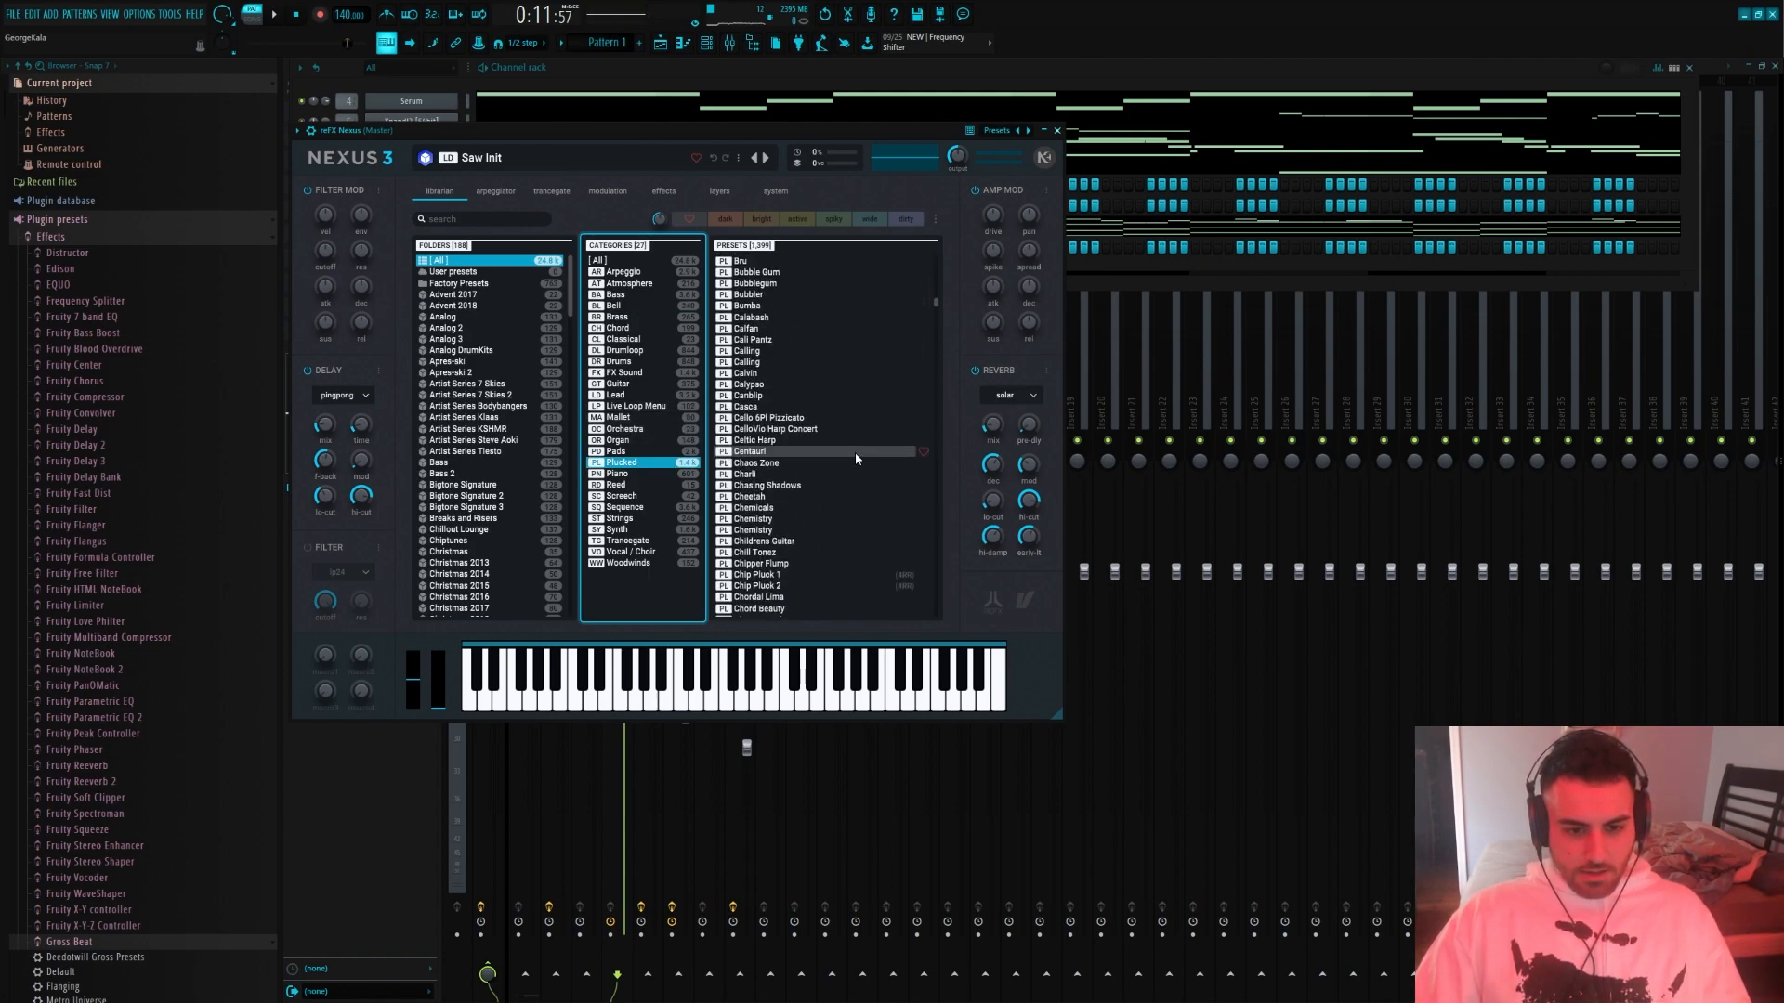
scroll(776, 452, "down", 10)
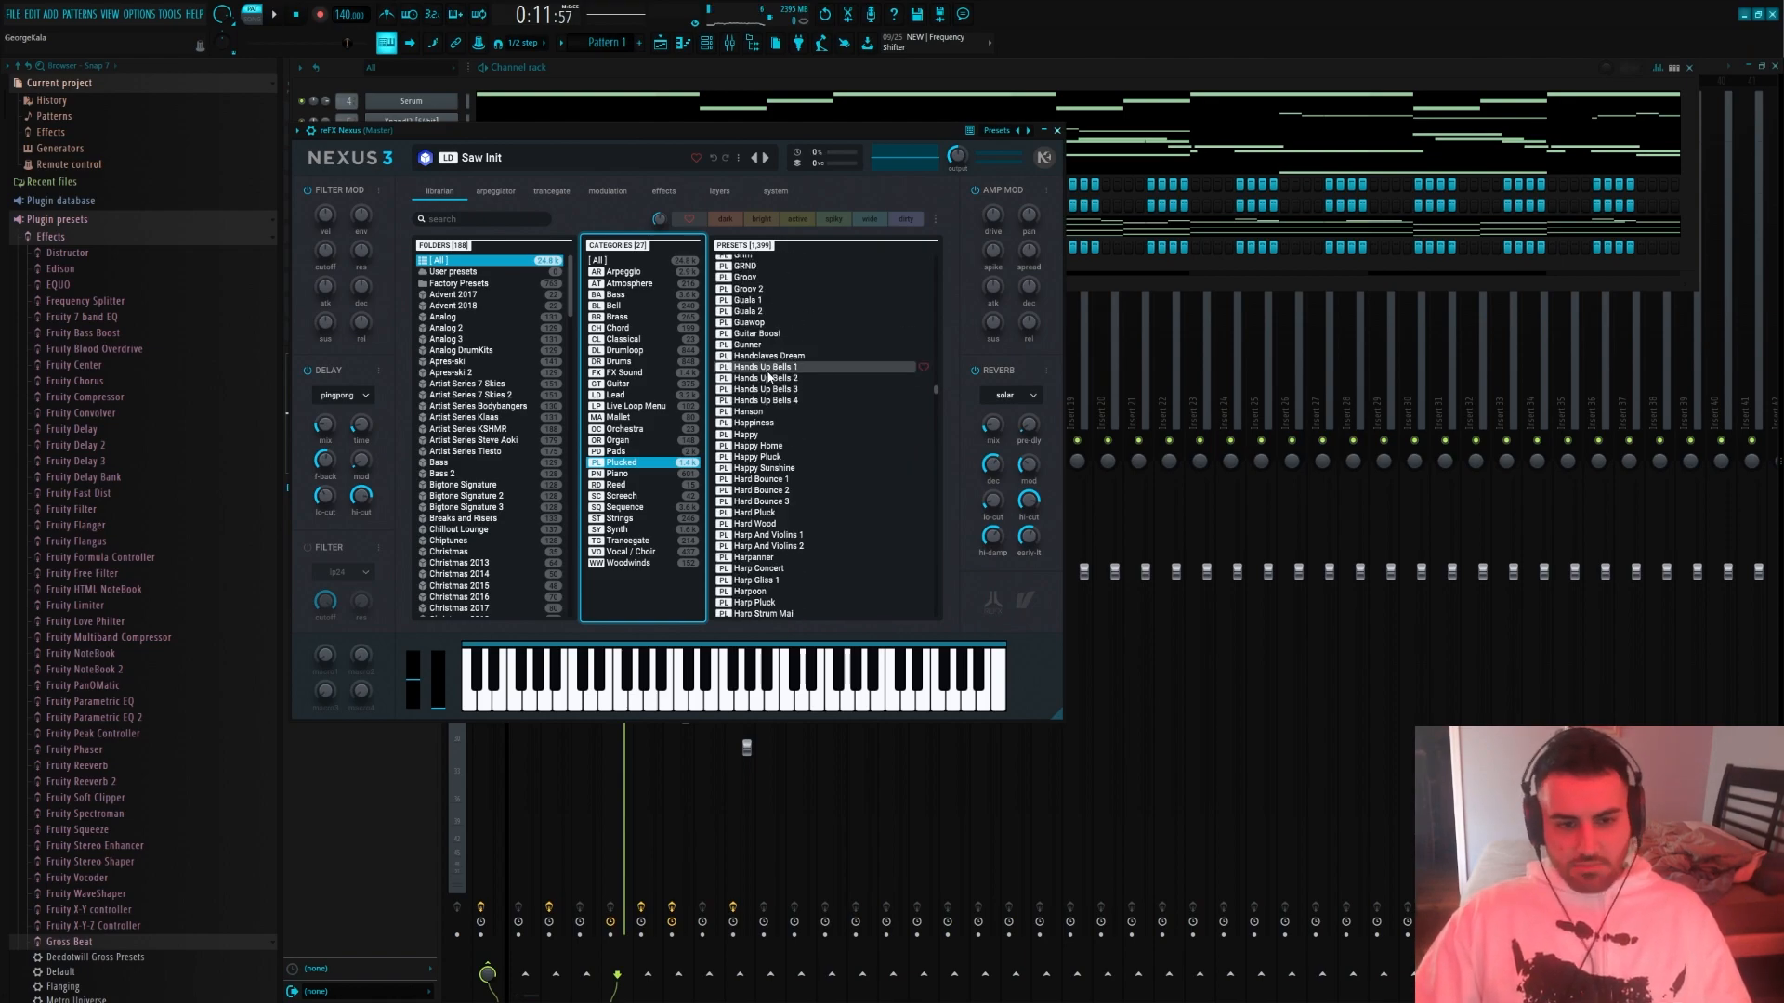
left_click(767, 368)
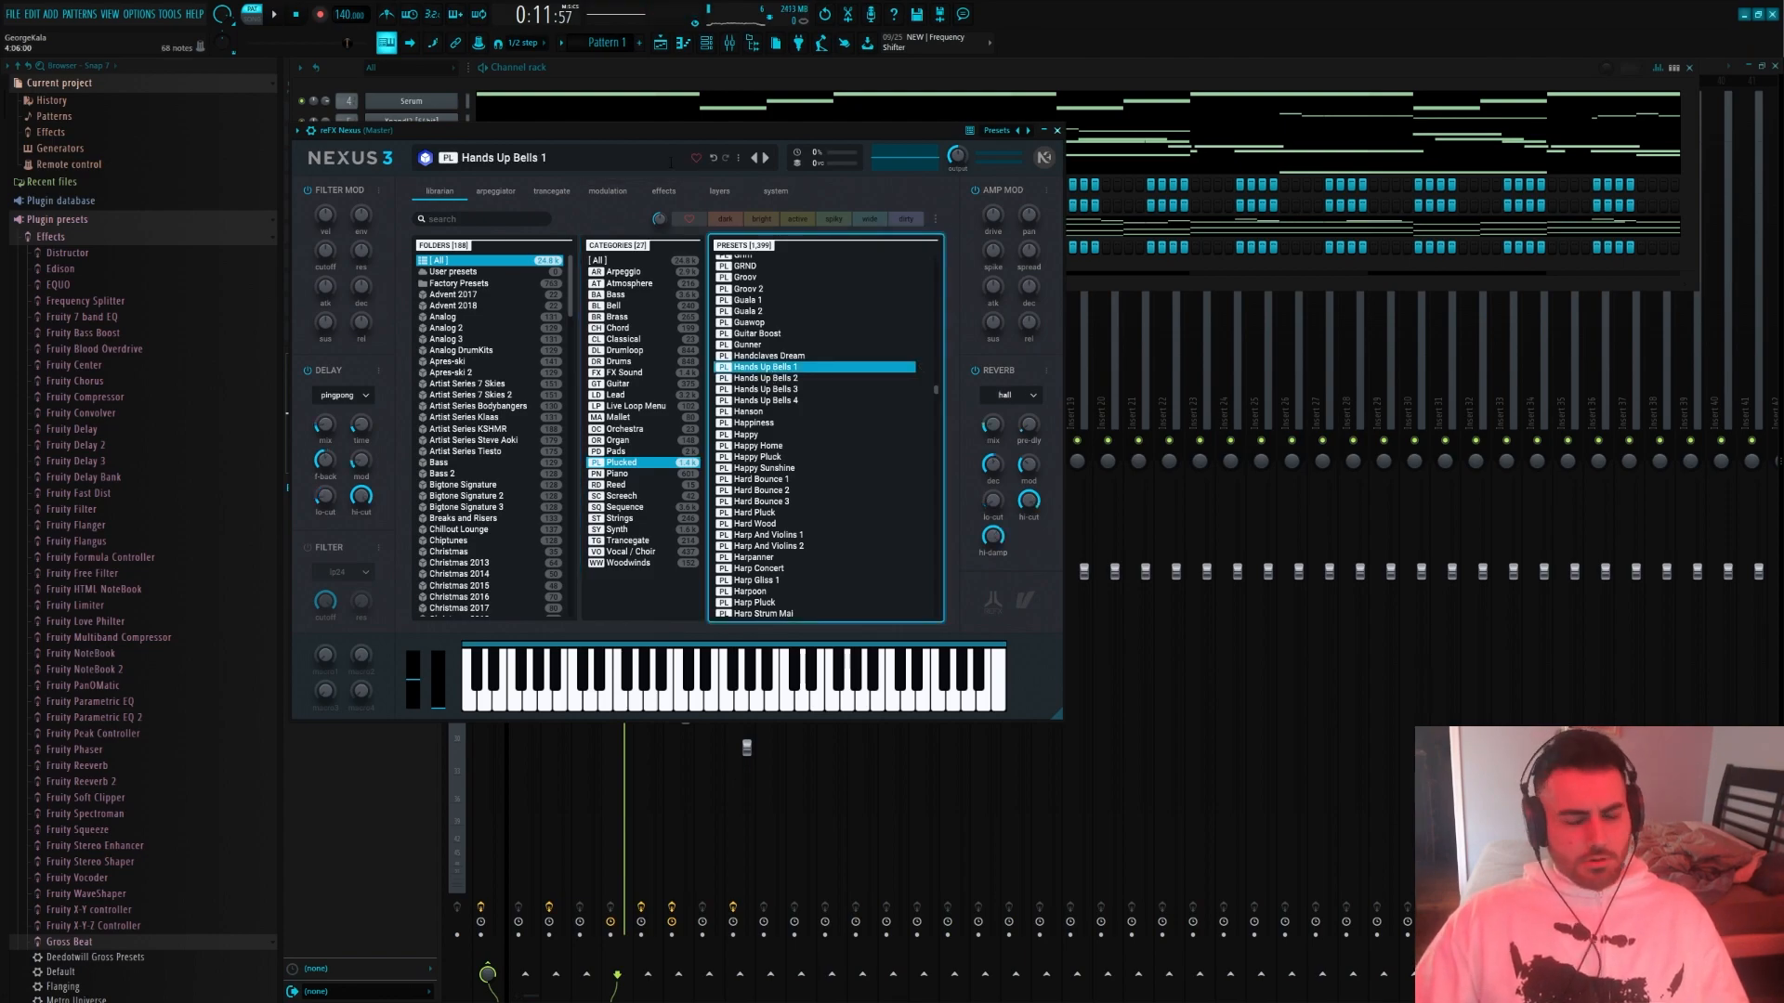
left_click(769, 389)
Open the new Nexus channel's piano roll, place a short F5 note at the start, and try then undo an E5 note
left_click(577, 72)
right_click(422, 185)
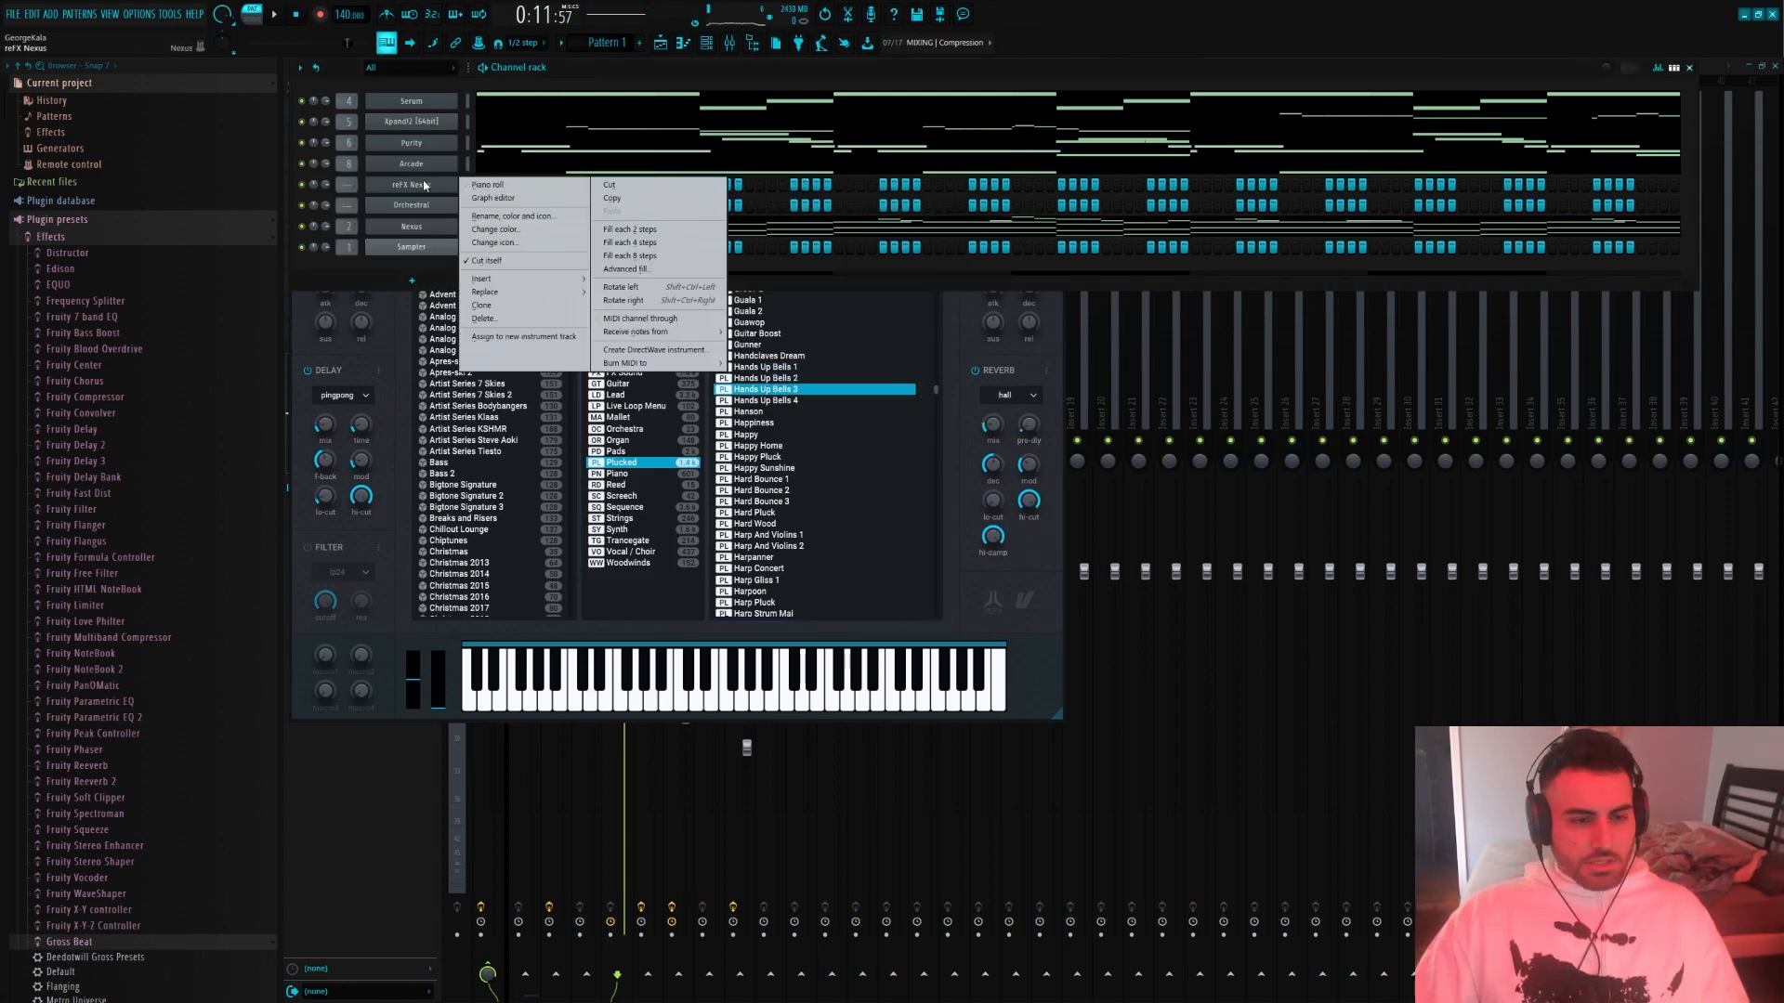
left_click(486, 184)
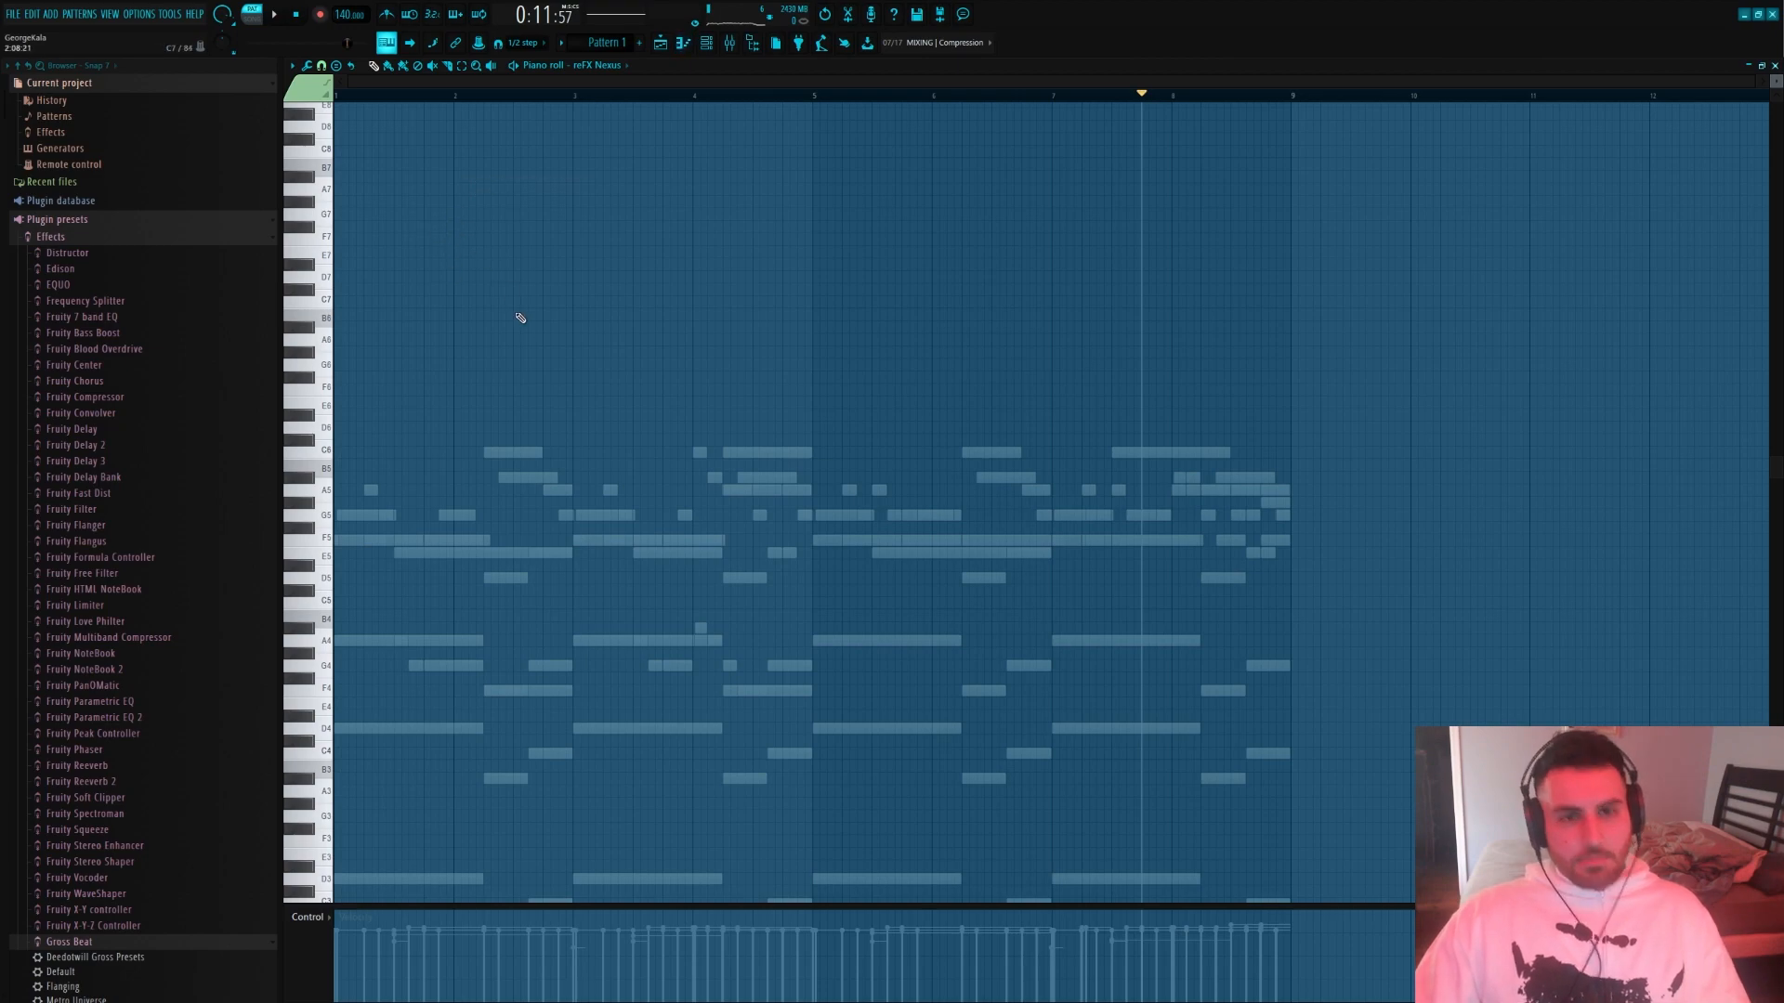
scroll(514, 305, "down", 2)
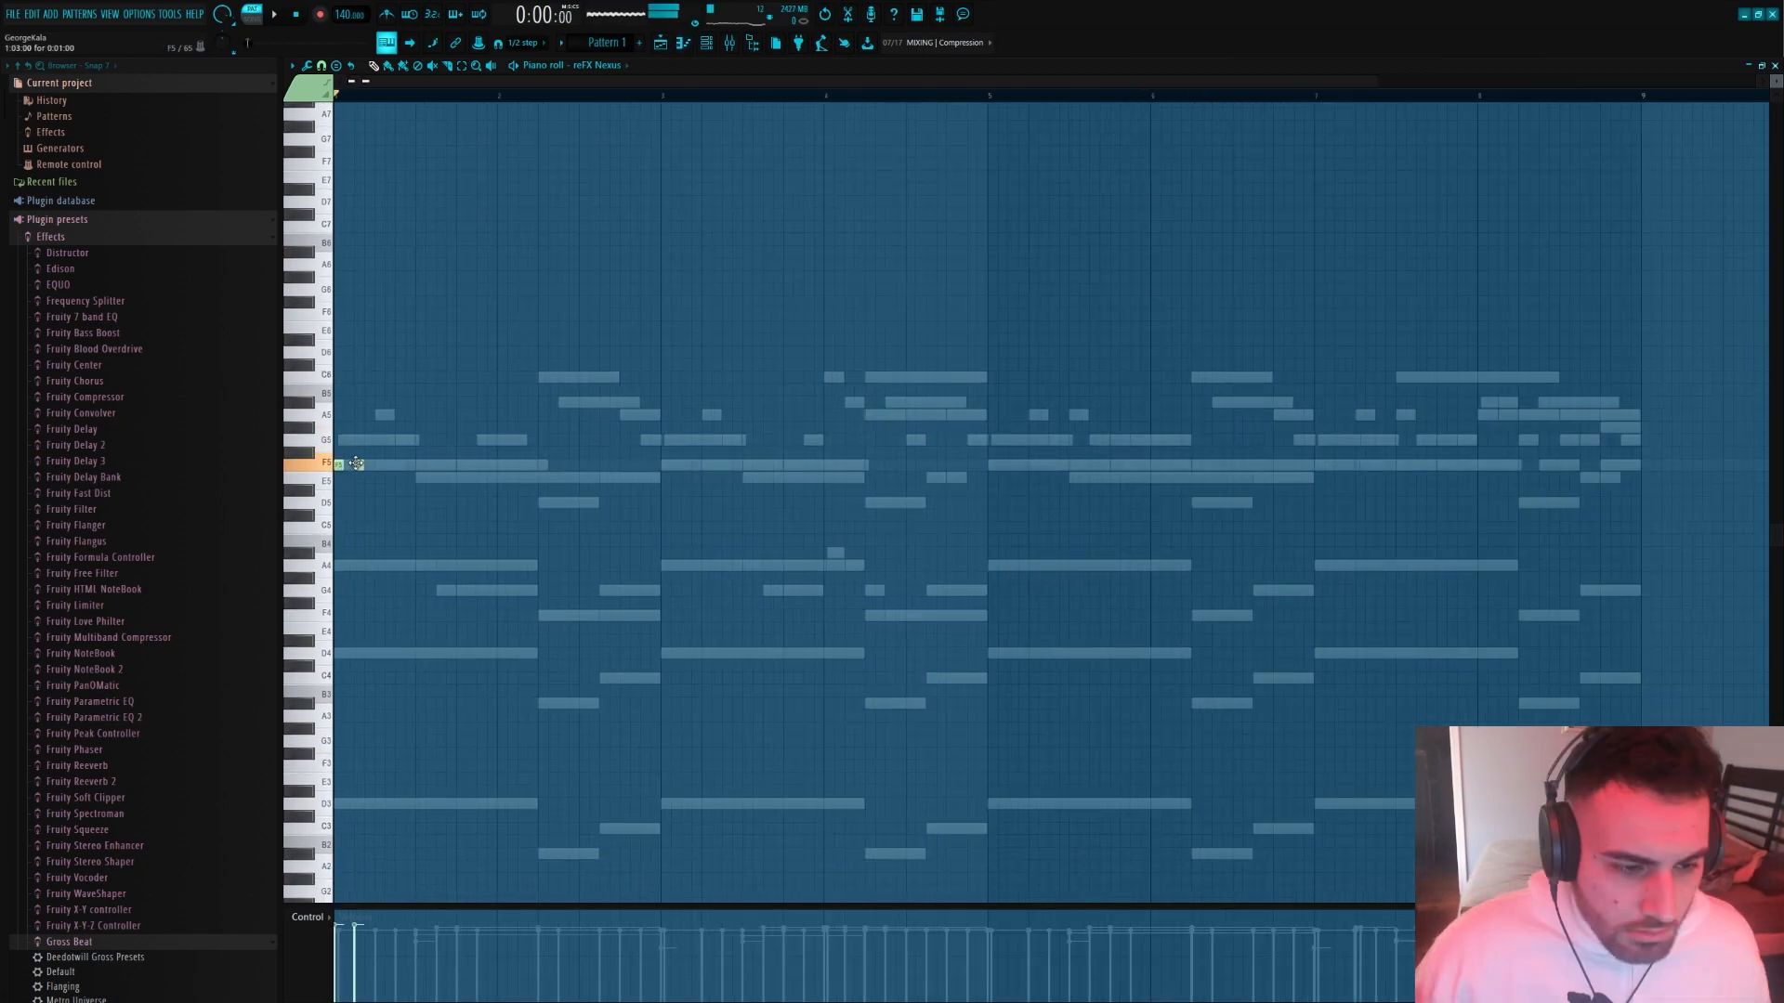
left_click(360, 464)
left_click(419, 479)
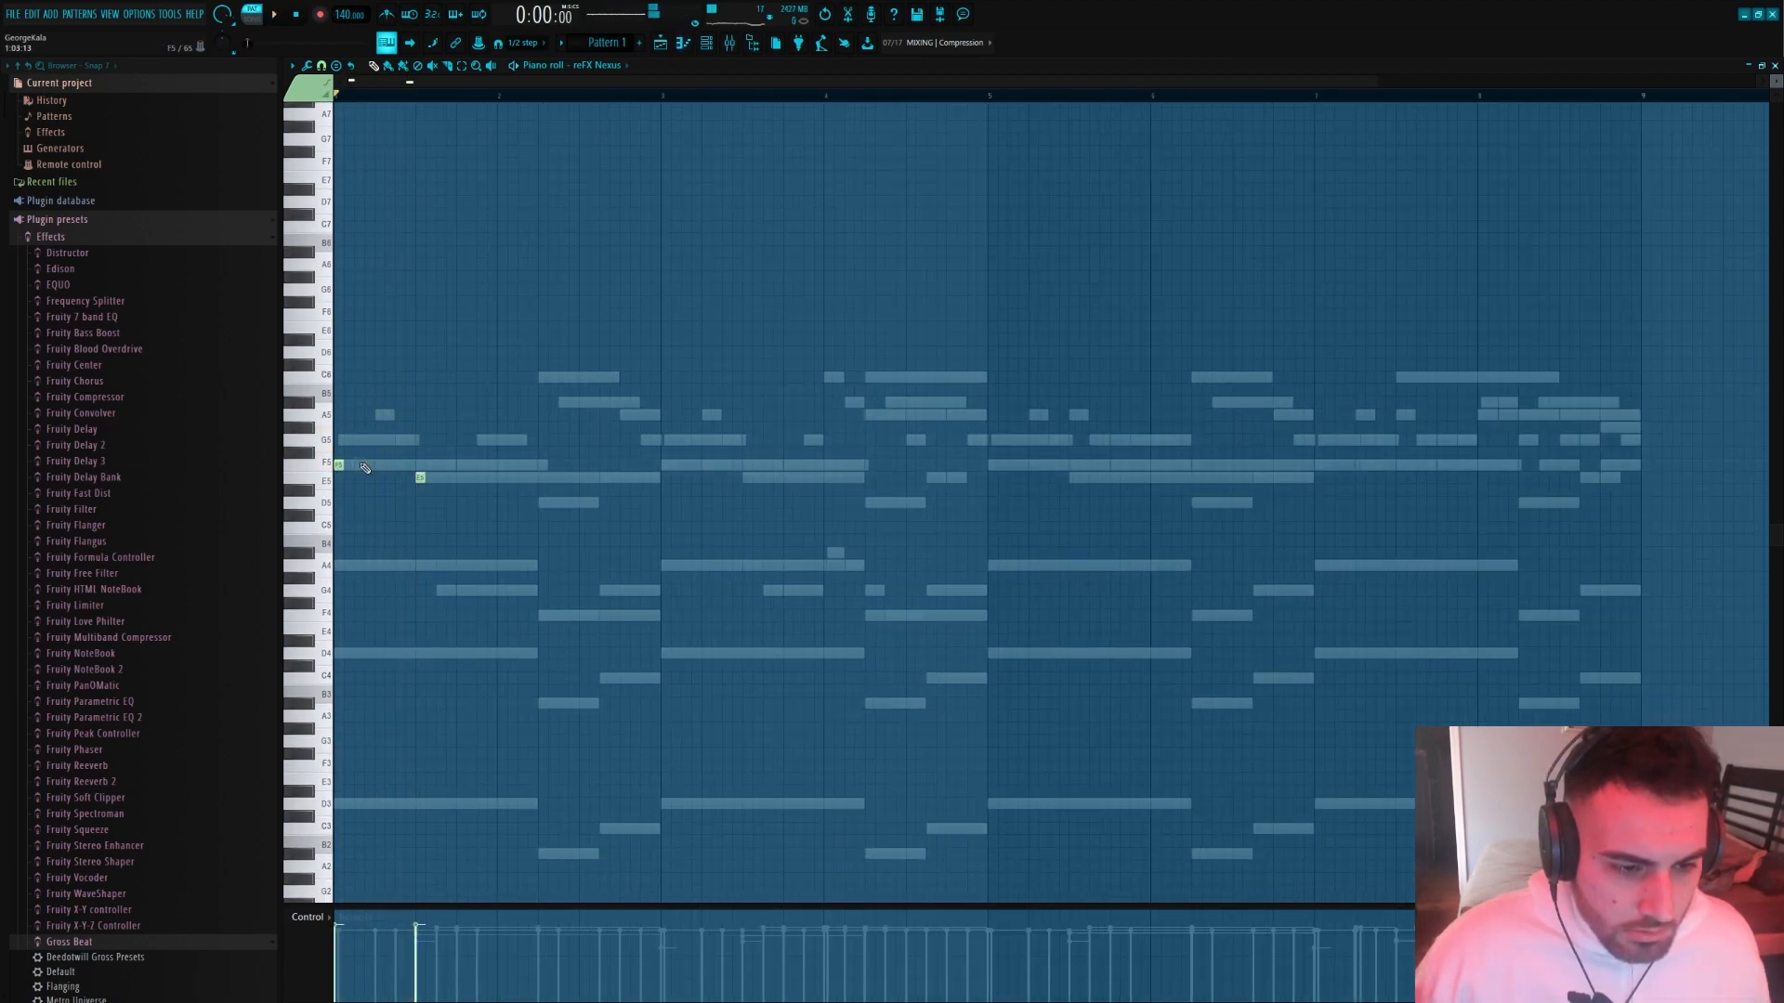
key("ctrl+z")
Continue the bell melody in bar 1 with short G5, A5 and G5 notes followed by a longer F5
left_click(379, 440)
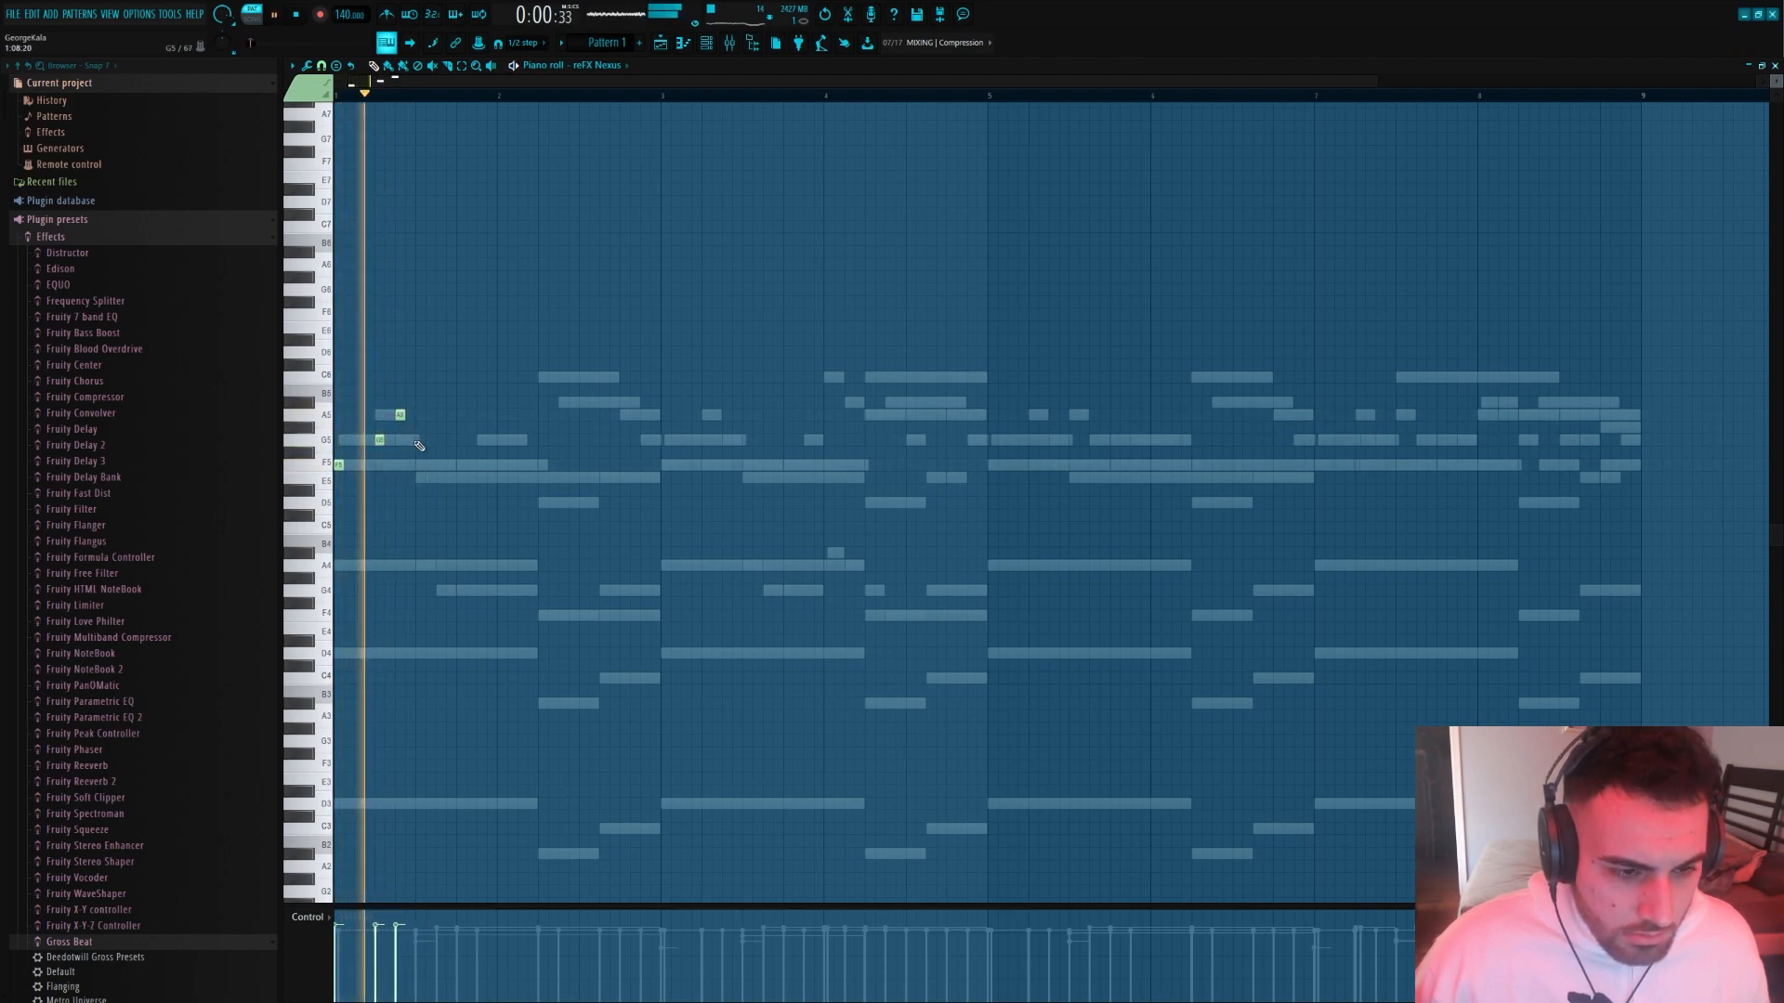
left_click(420, 439)
key("space")
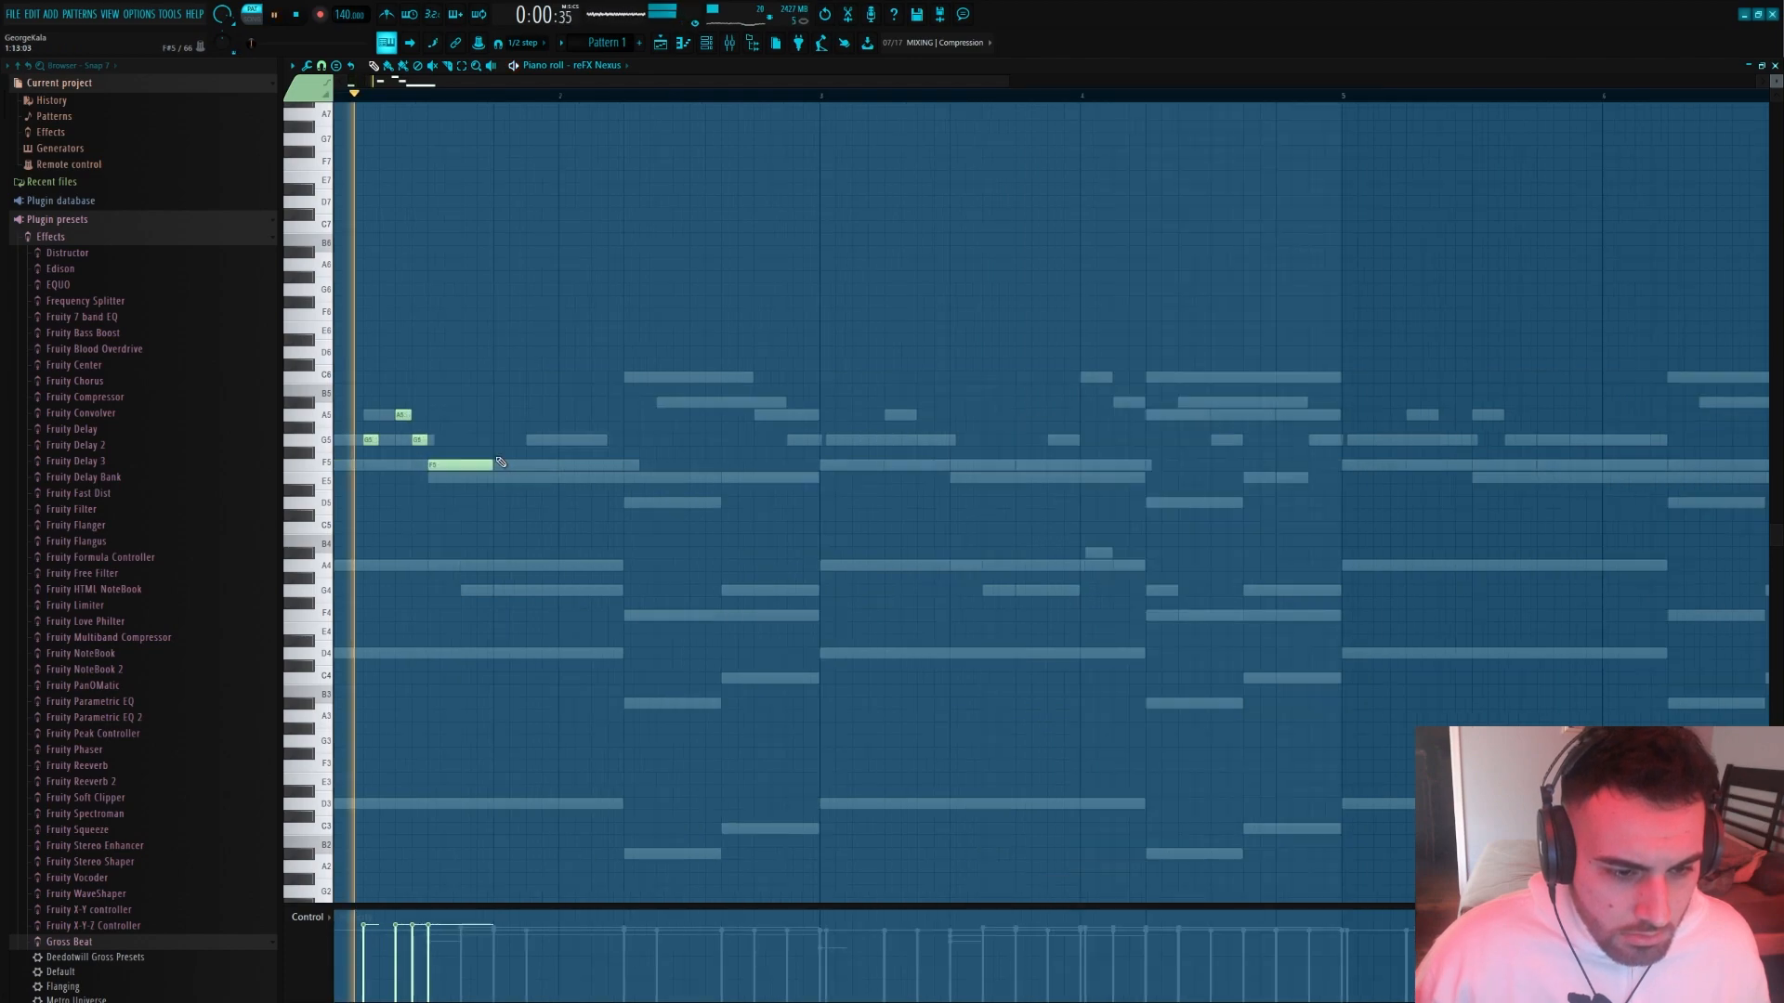
Add overlapping descending C6, A#5, A5 and G5 notes from late bar 1 into bar 2, replaying the melody between notes
key("space")
left_click(502, 378)
left_click(519, 417)
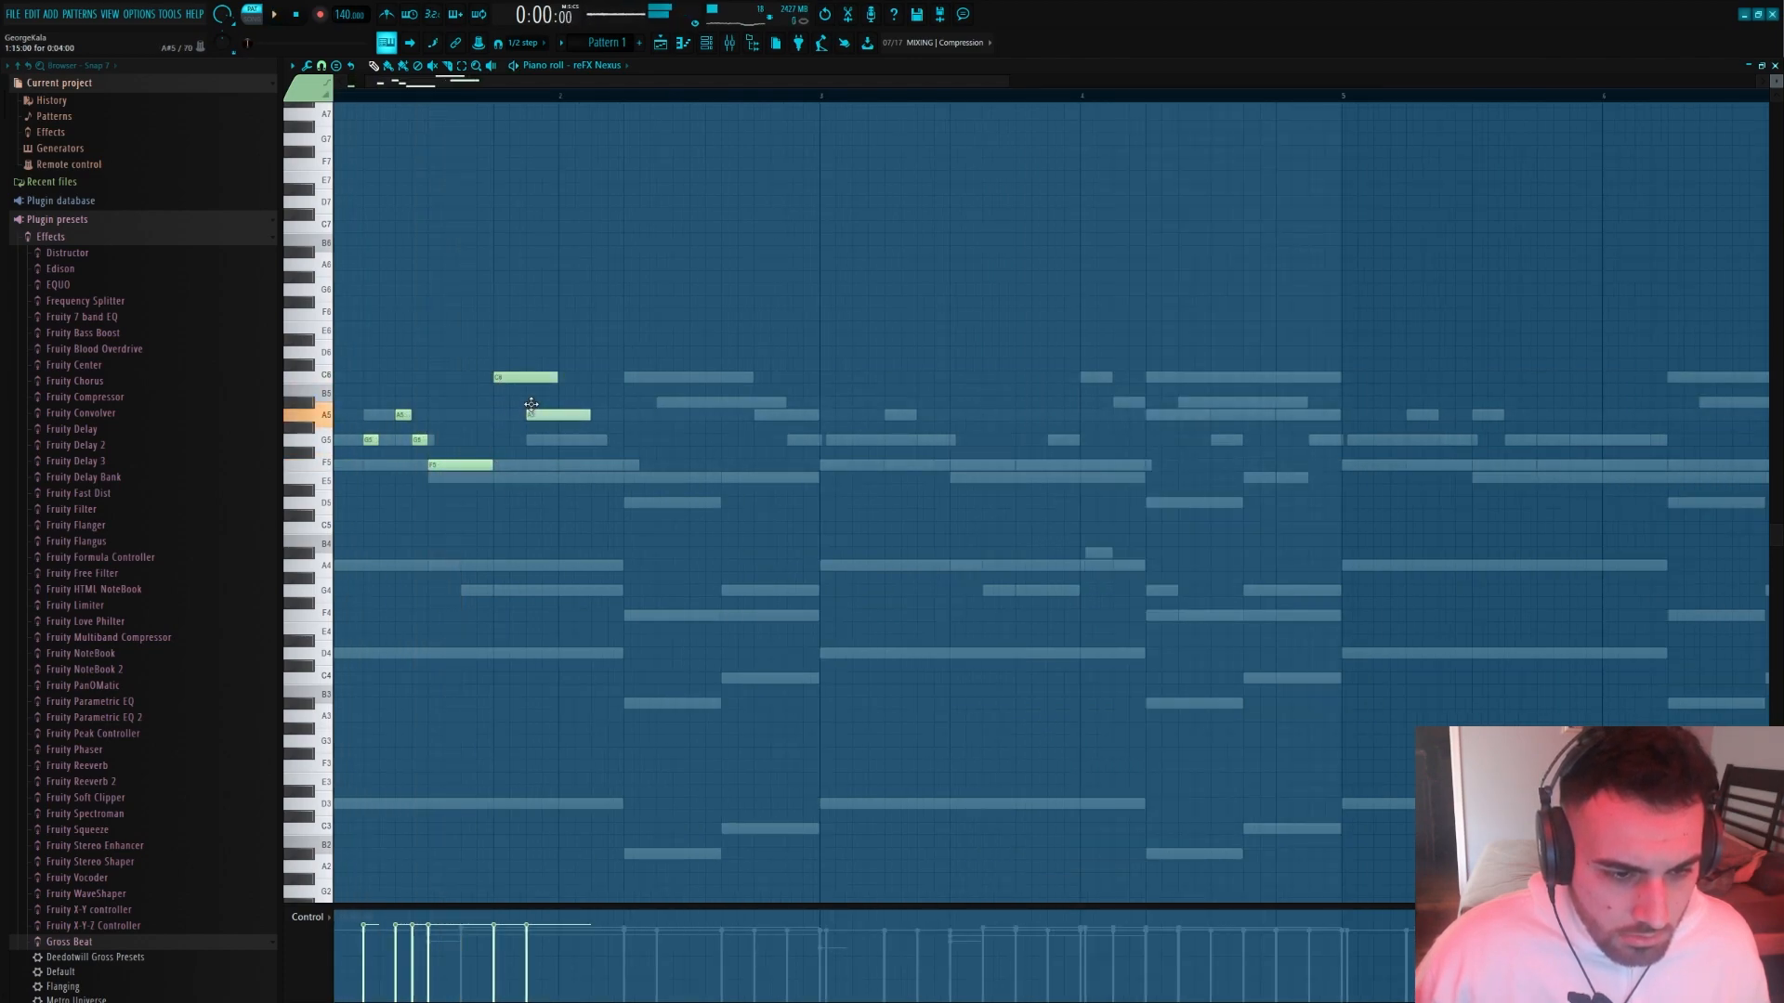
key("space")
left_click_drag(545, 415, 602, 441)
left_click(548, 417)
key("space")
left_click(632, 441)
key("space")
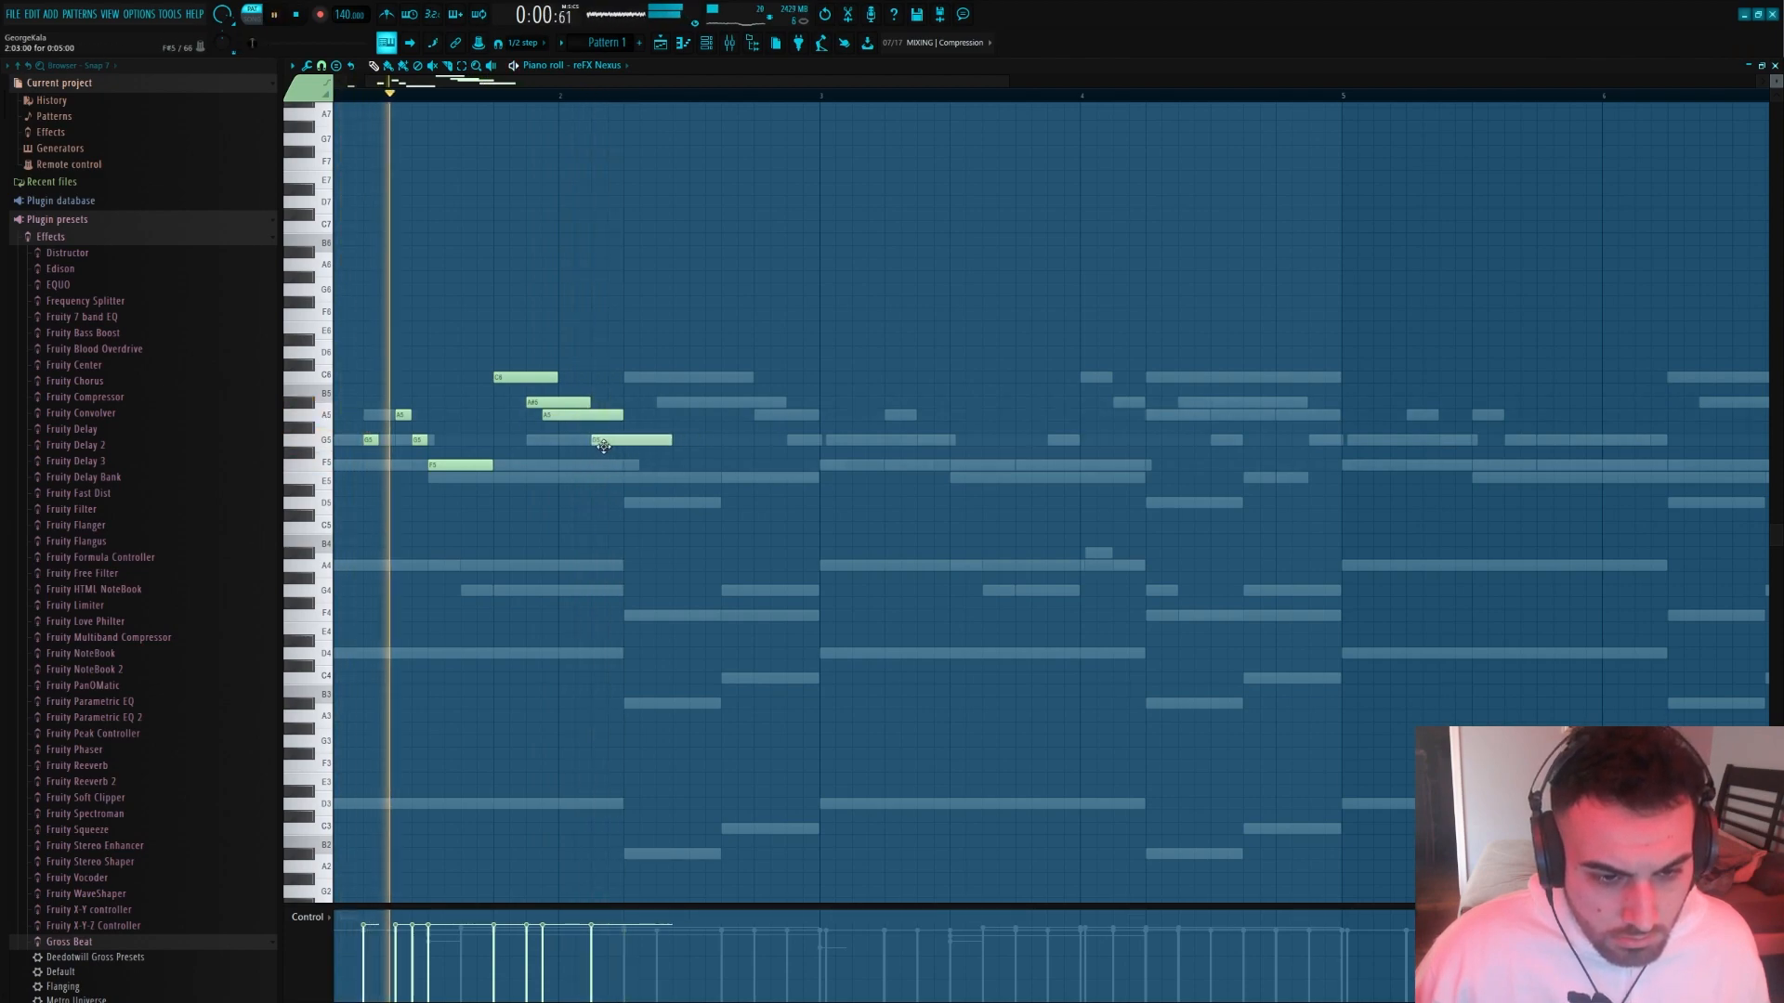
Add an F5 note at the start of bar 2 and lengthen the G5 note above it
left_click(562, 465)
key("space")
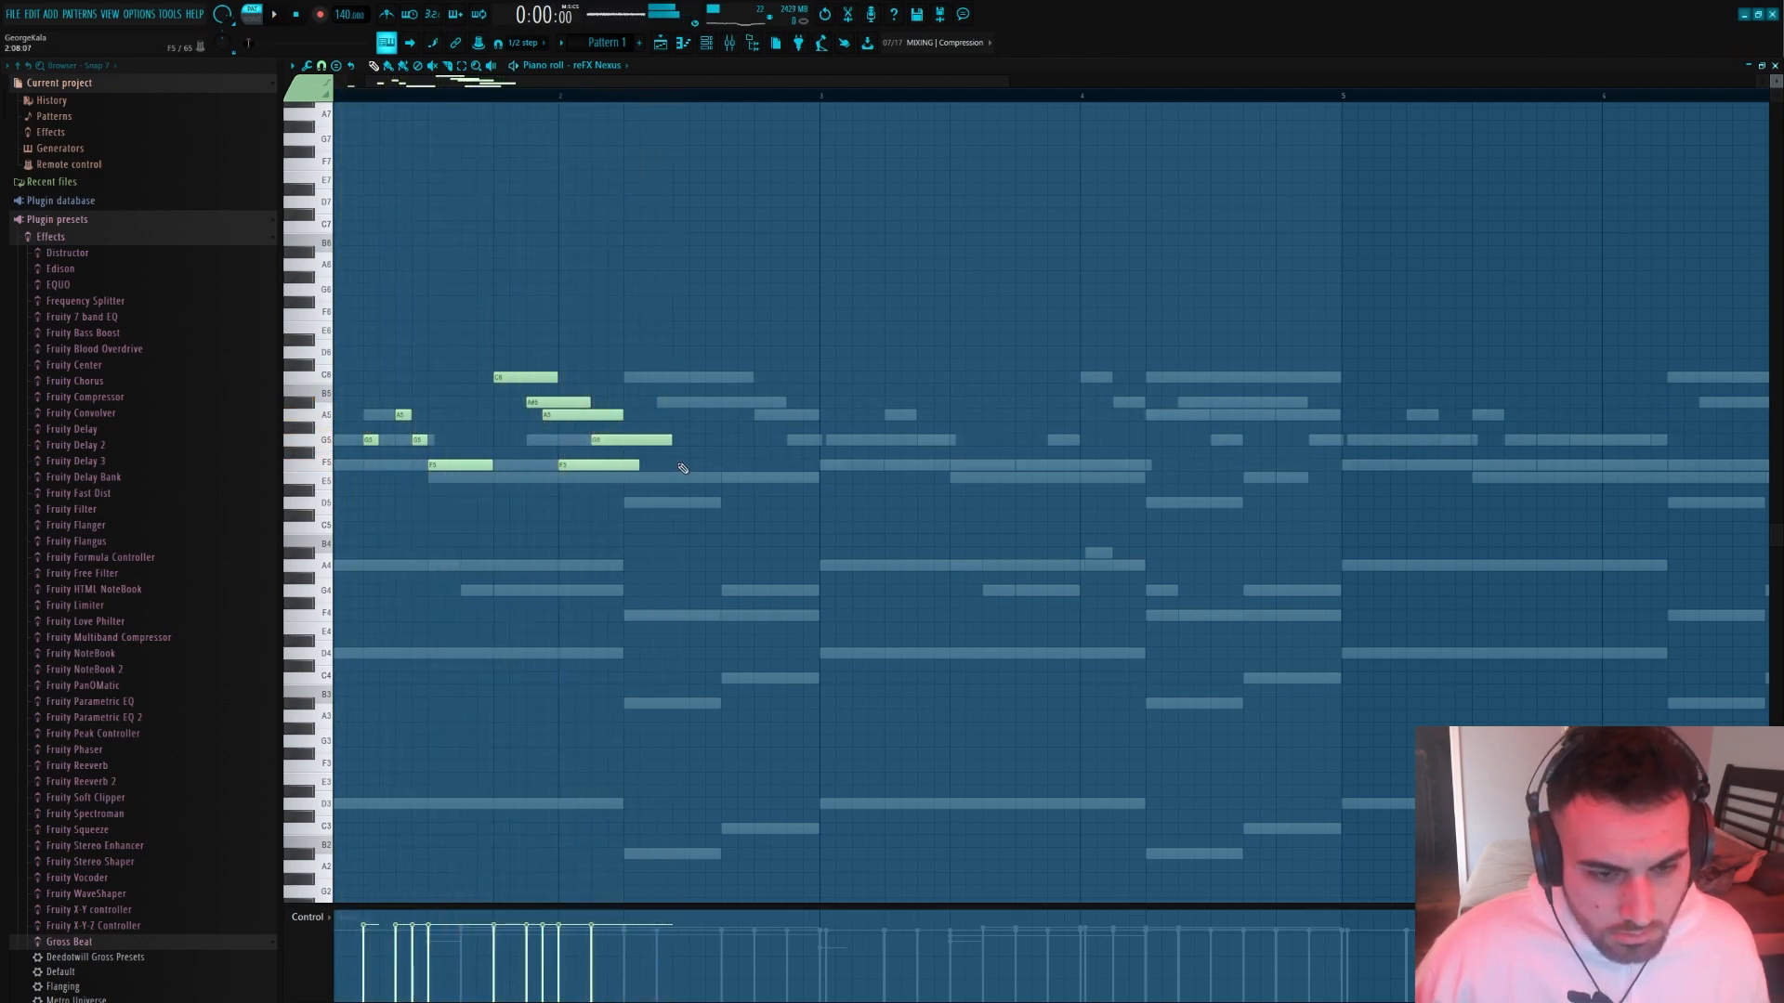
left_click_drag(666, 441, 688, 440)
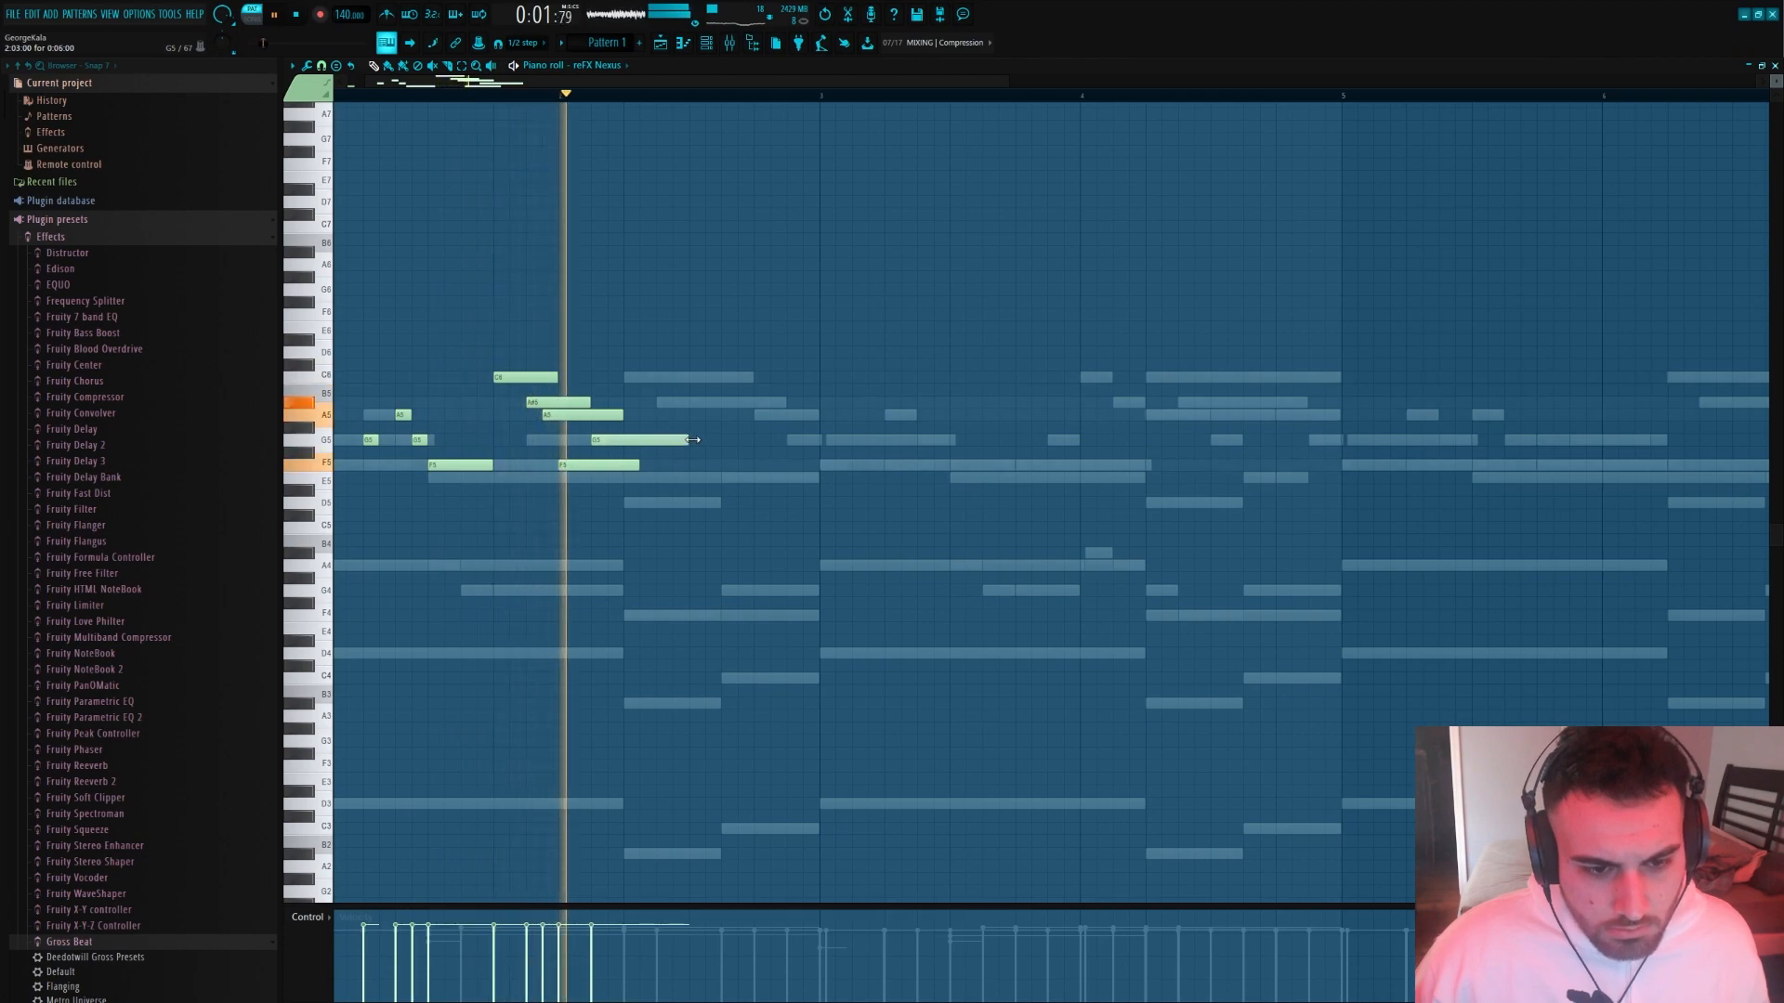
key("space")
Place an F5 note at the end of bar 2 and replay the melody
left_click(816, 477)
mouse_move(816, 478)
left_mouse_down()
mouse_move(816, 503)
mouse_move(816, 440)
mouse_move(814, 465)
left_mouse_up()
key("space")
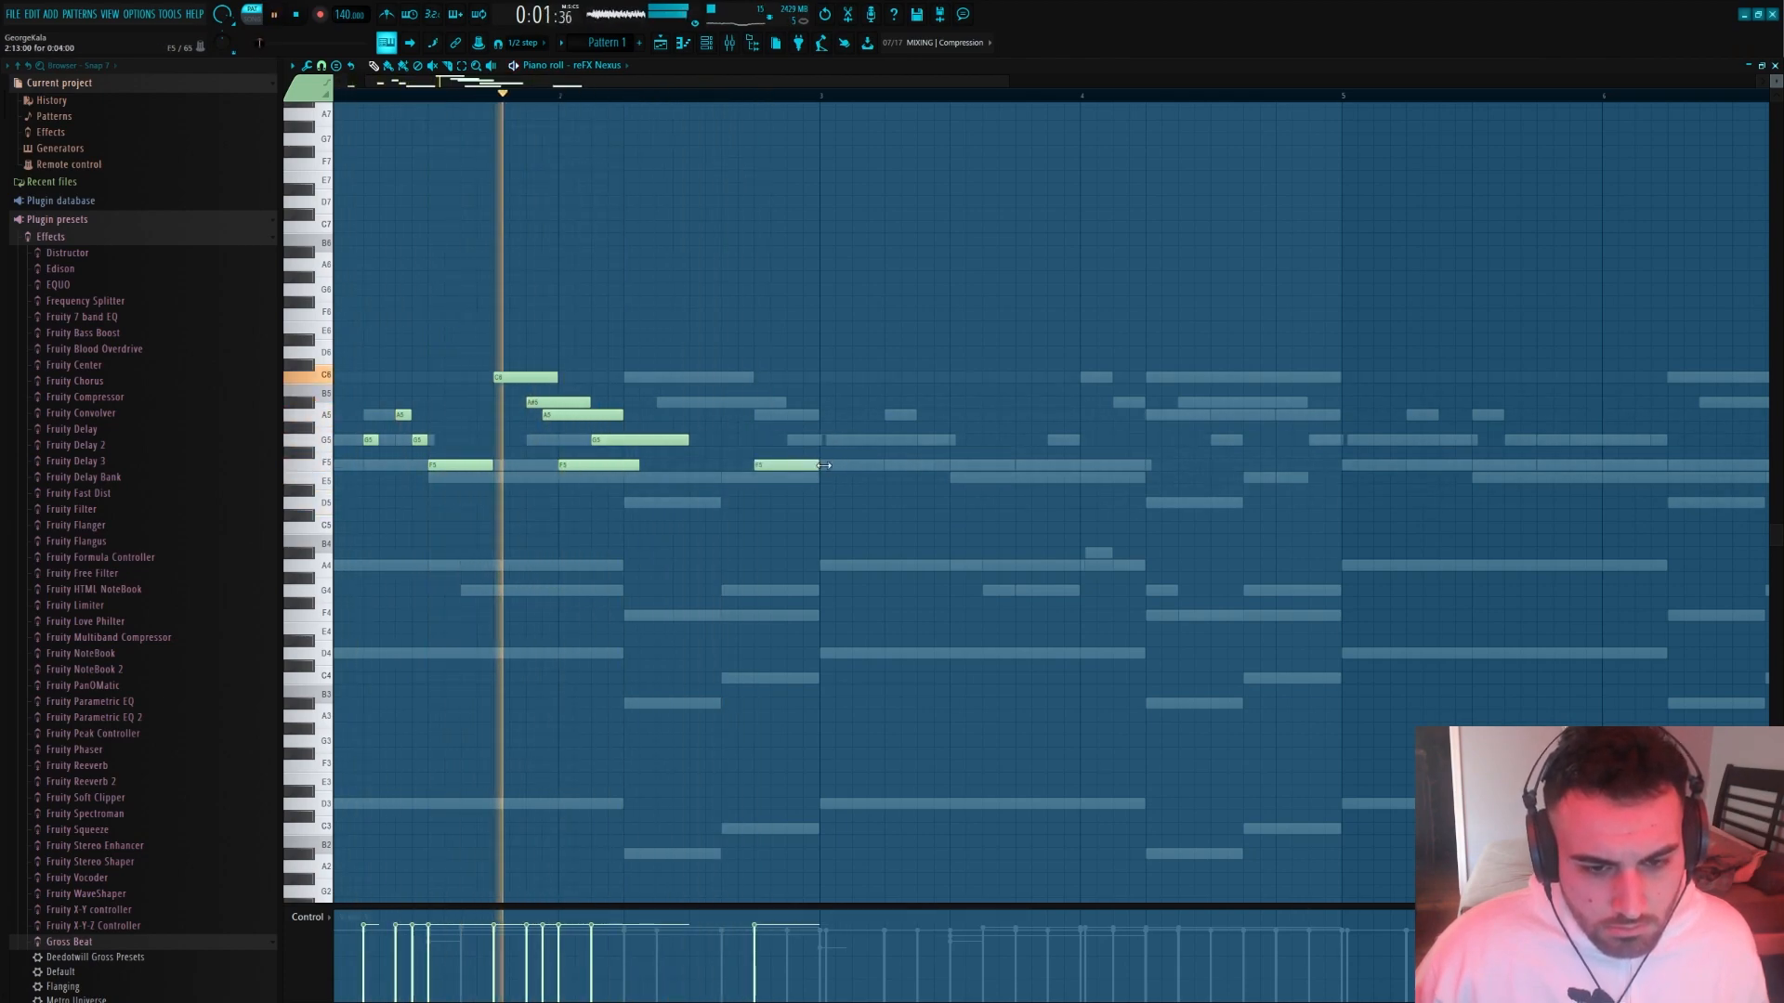
Play back the two-bar bell phrase and duplicate it into bars 3 and 4
scroll(809, 496, "down", 2)
scroll(809, 495, "down", 2)
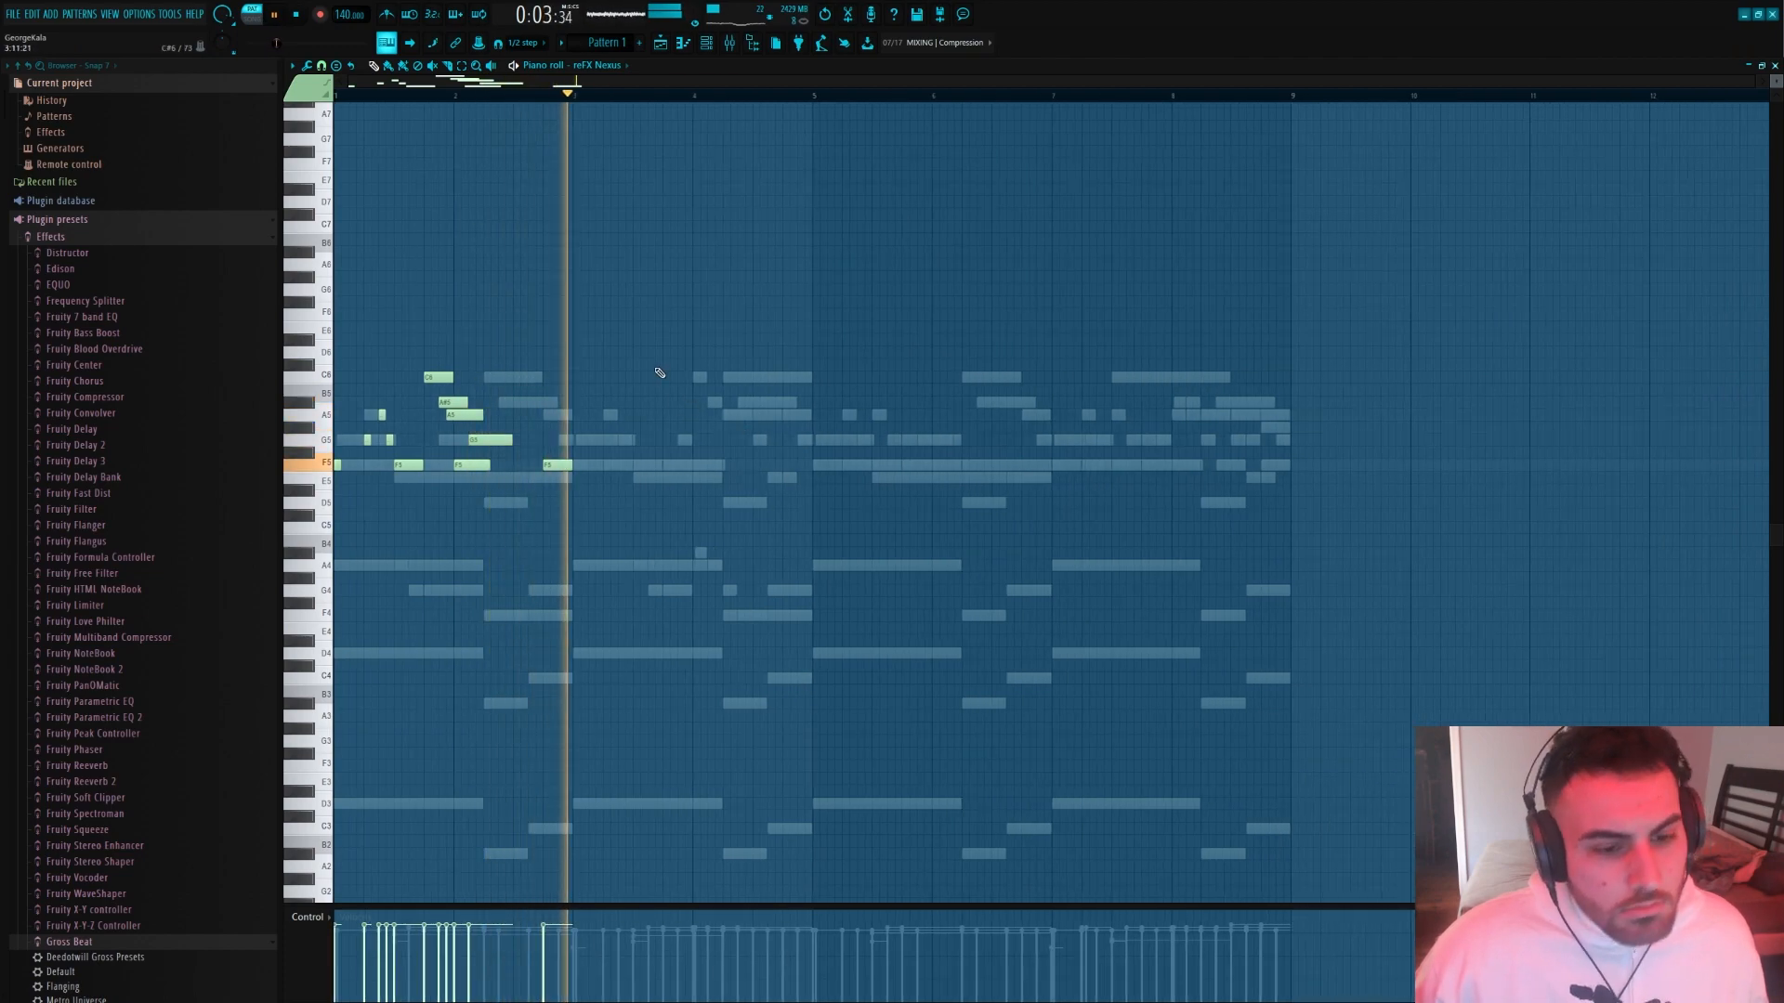
scroll(726, 433, "up", 1)
key("space")
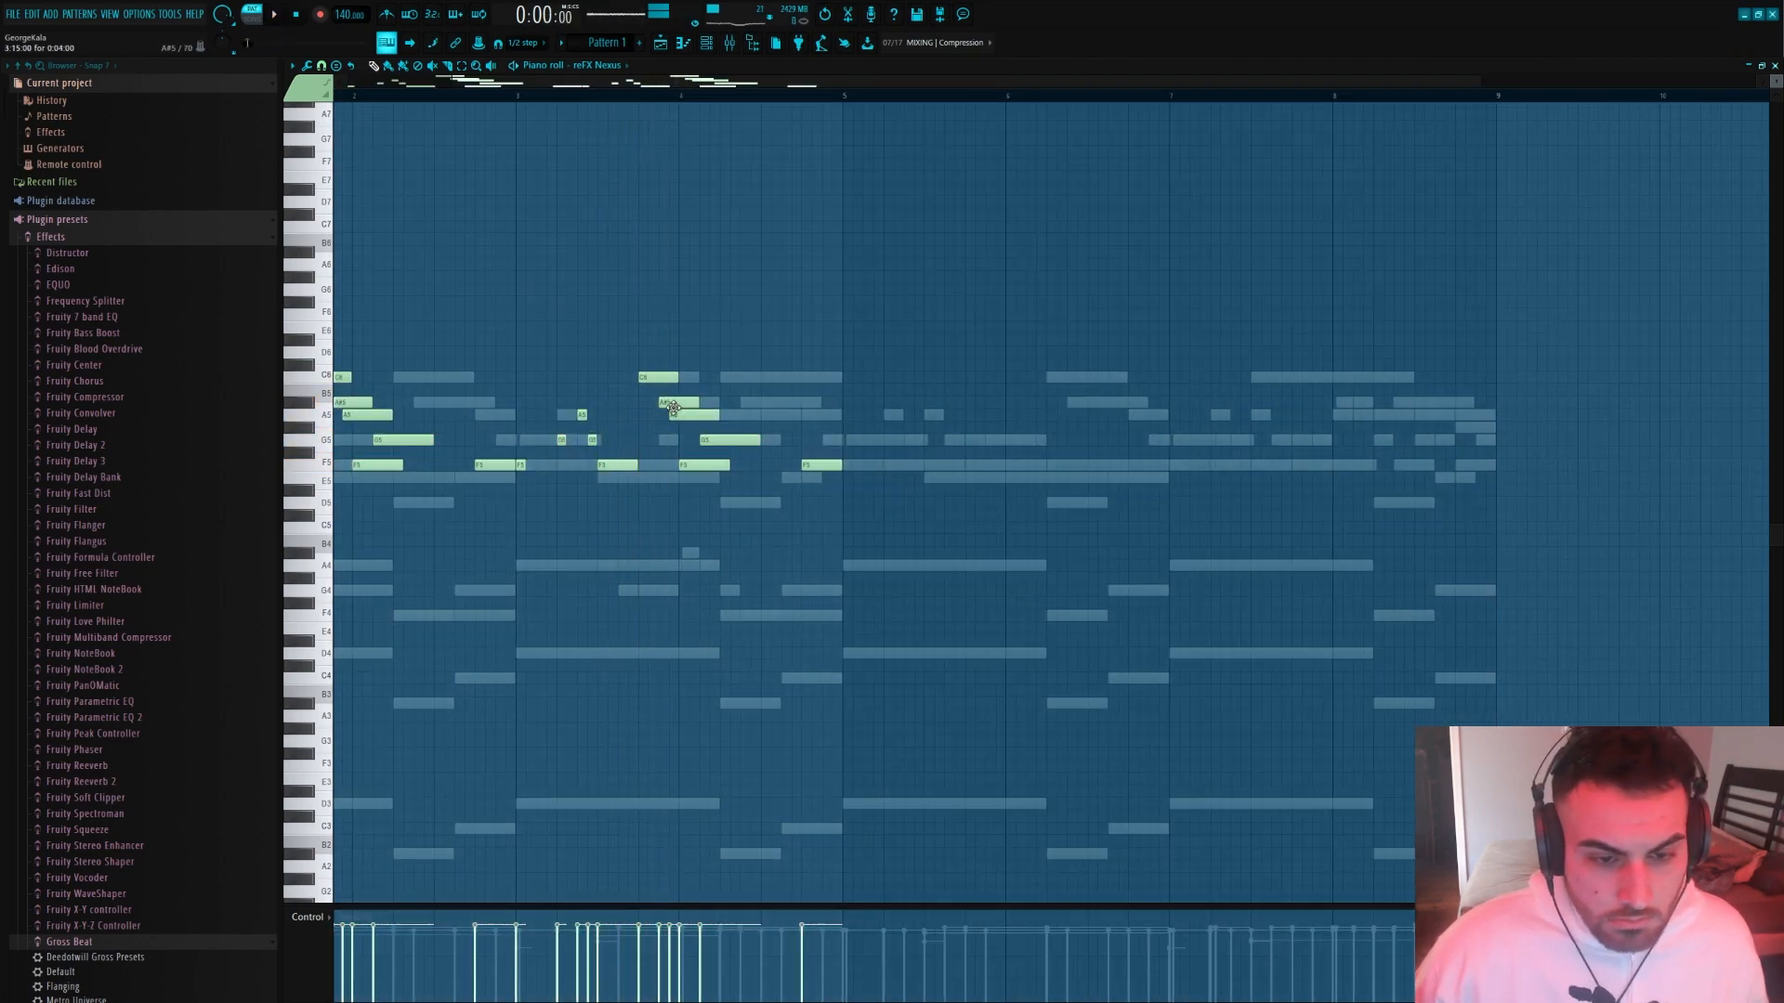
Lower the late bar 3 C6 note of the bell melody to A5 and duplicate the four-bar phrase into bars 5 to 8
left_click_drag(653, 387, 647, 415)
left_click(544, 111)
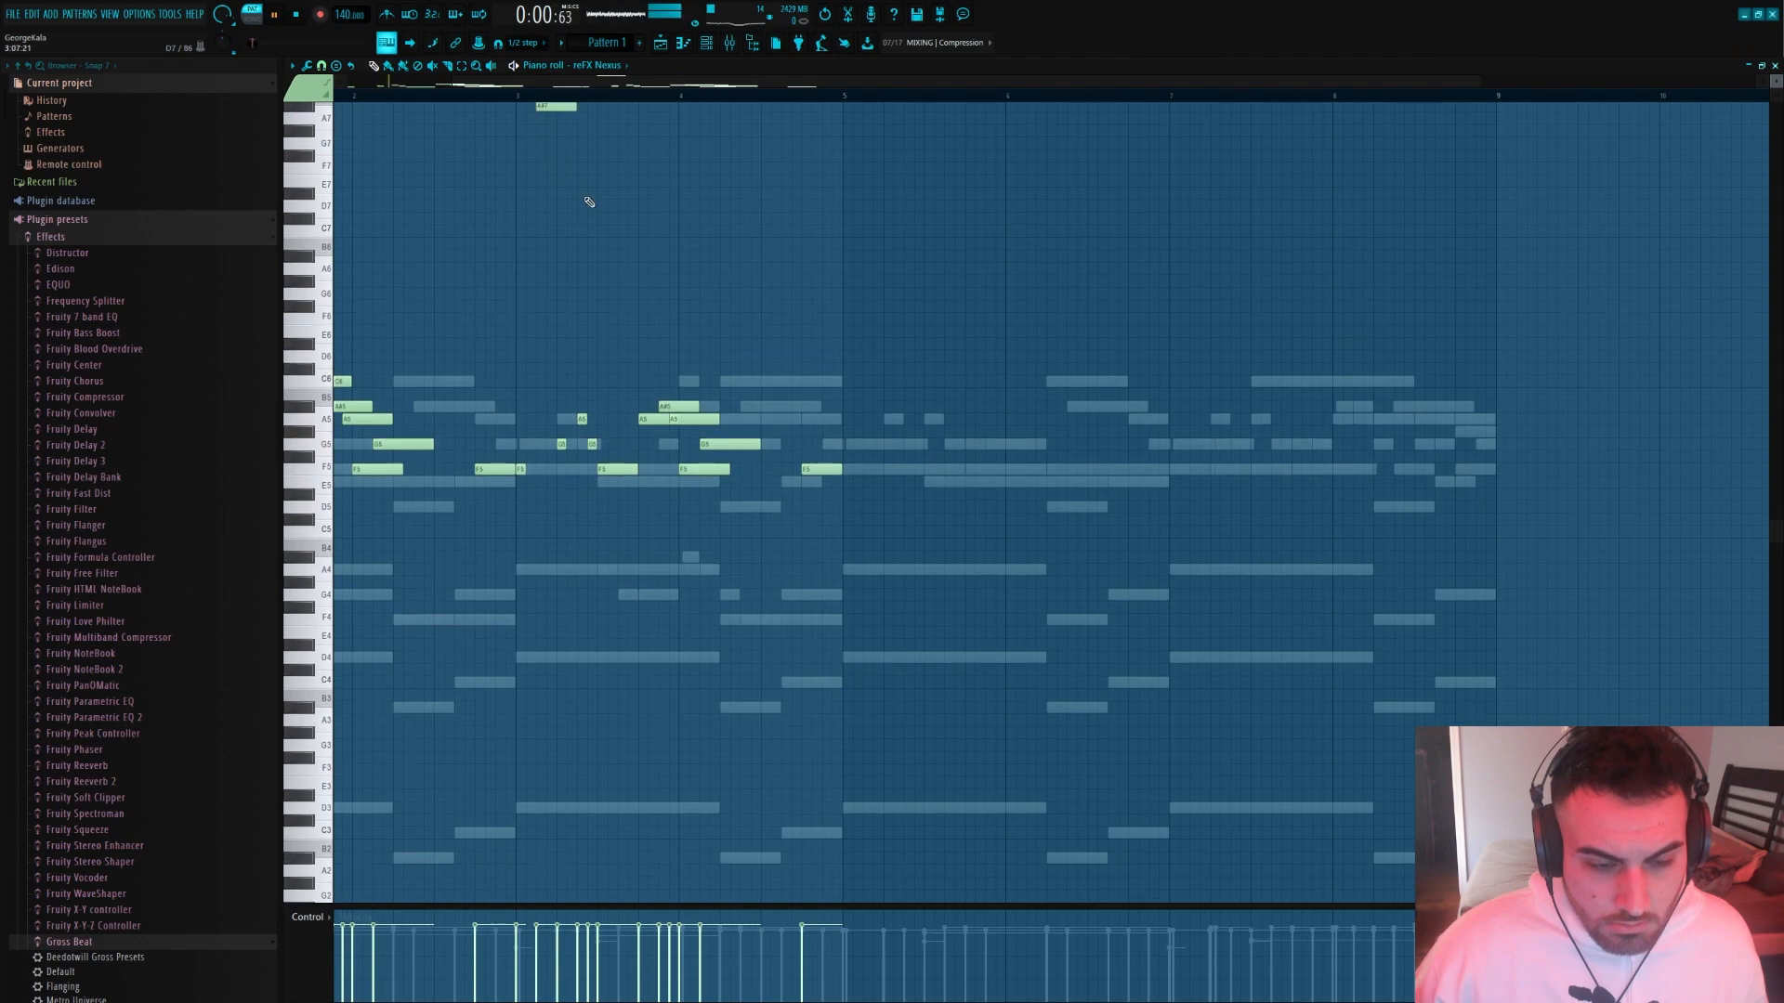
right_click(546, 109)
scroll(798, 559, "down", 1)
key("ctrl+b")
key("ctrl+d")
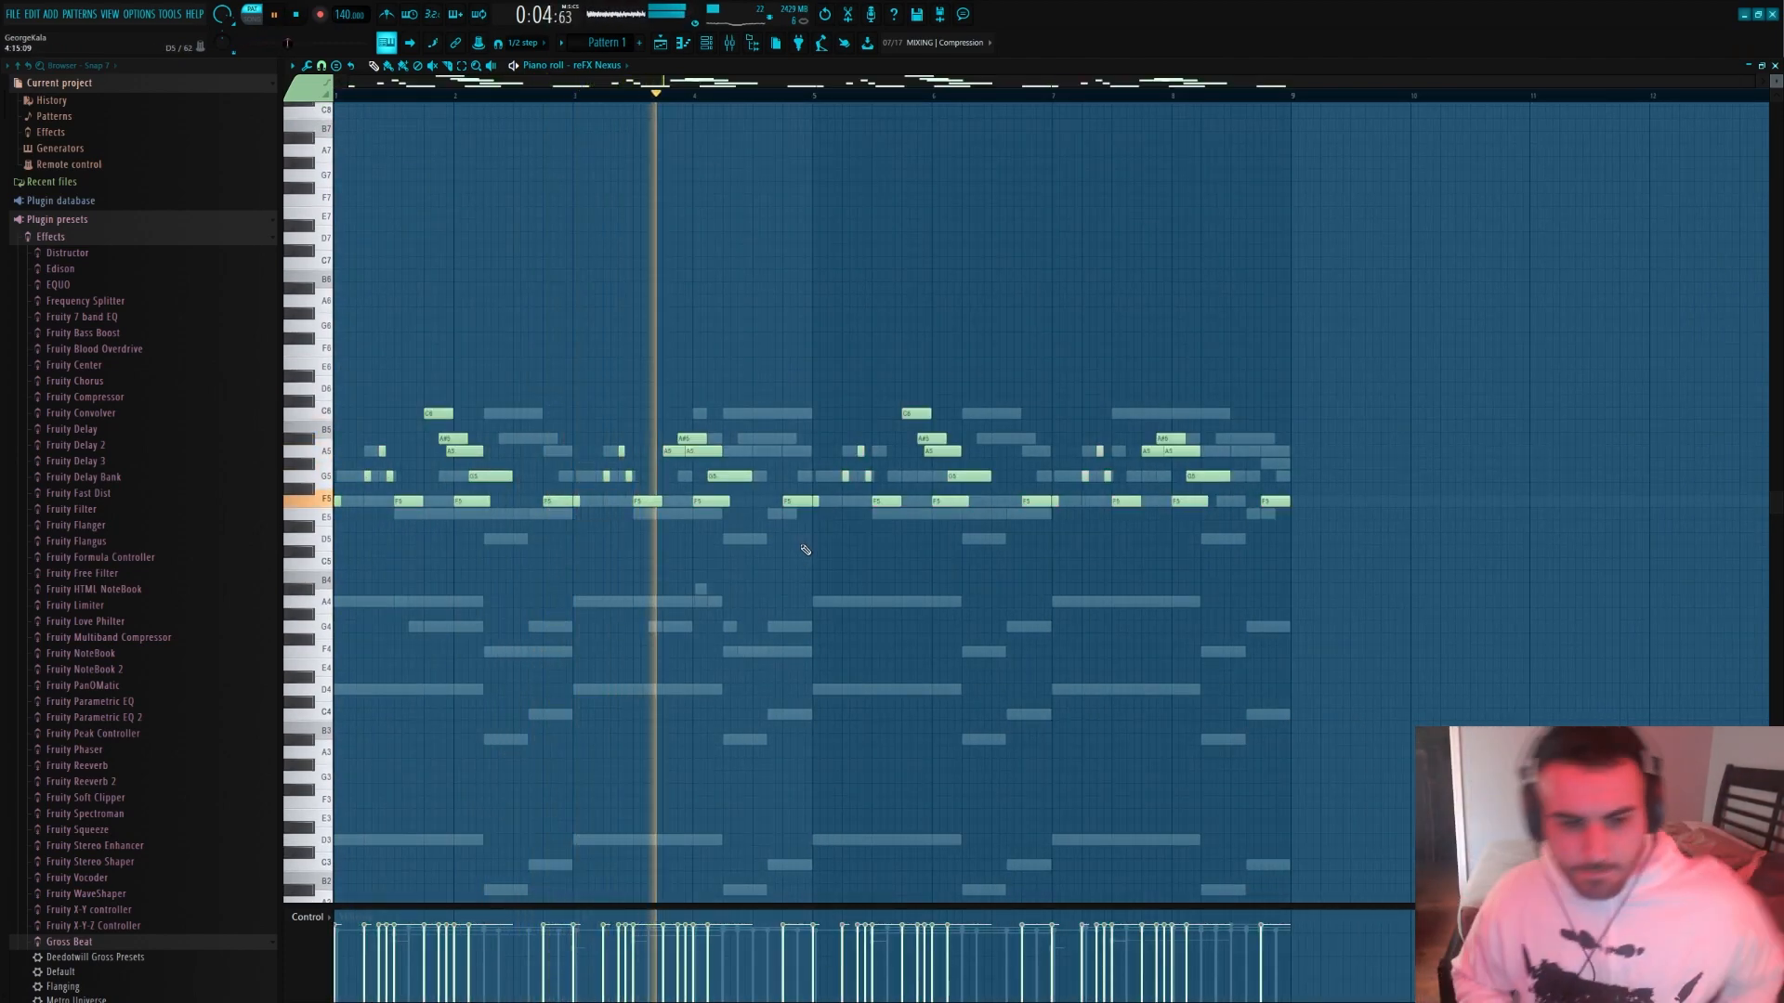
Play back the extended bell melody and add a short descending C6, A#5 and A5 run late in bar 6
scroll(752, 488, "up", 2)
scroll(810, 467, "down", 2)
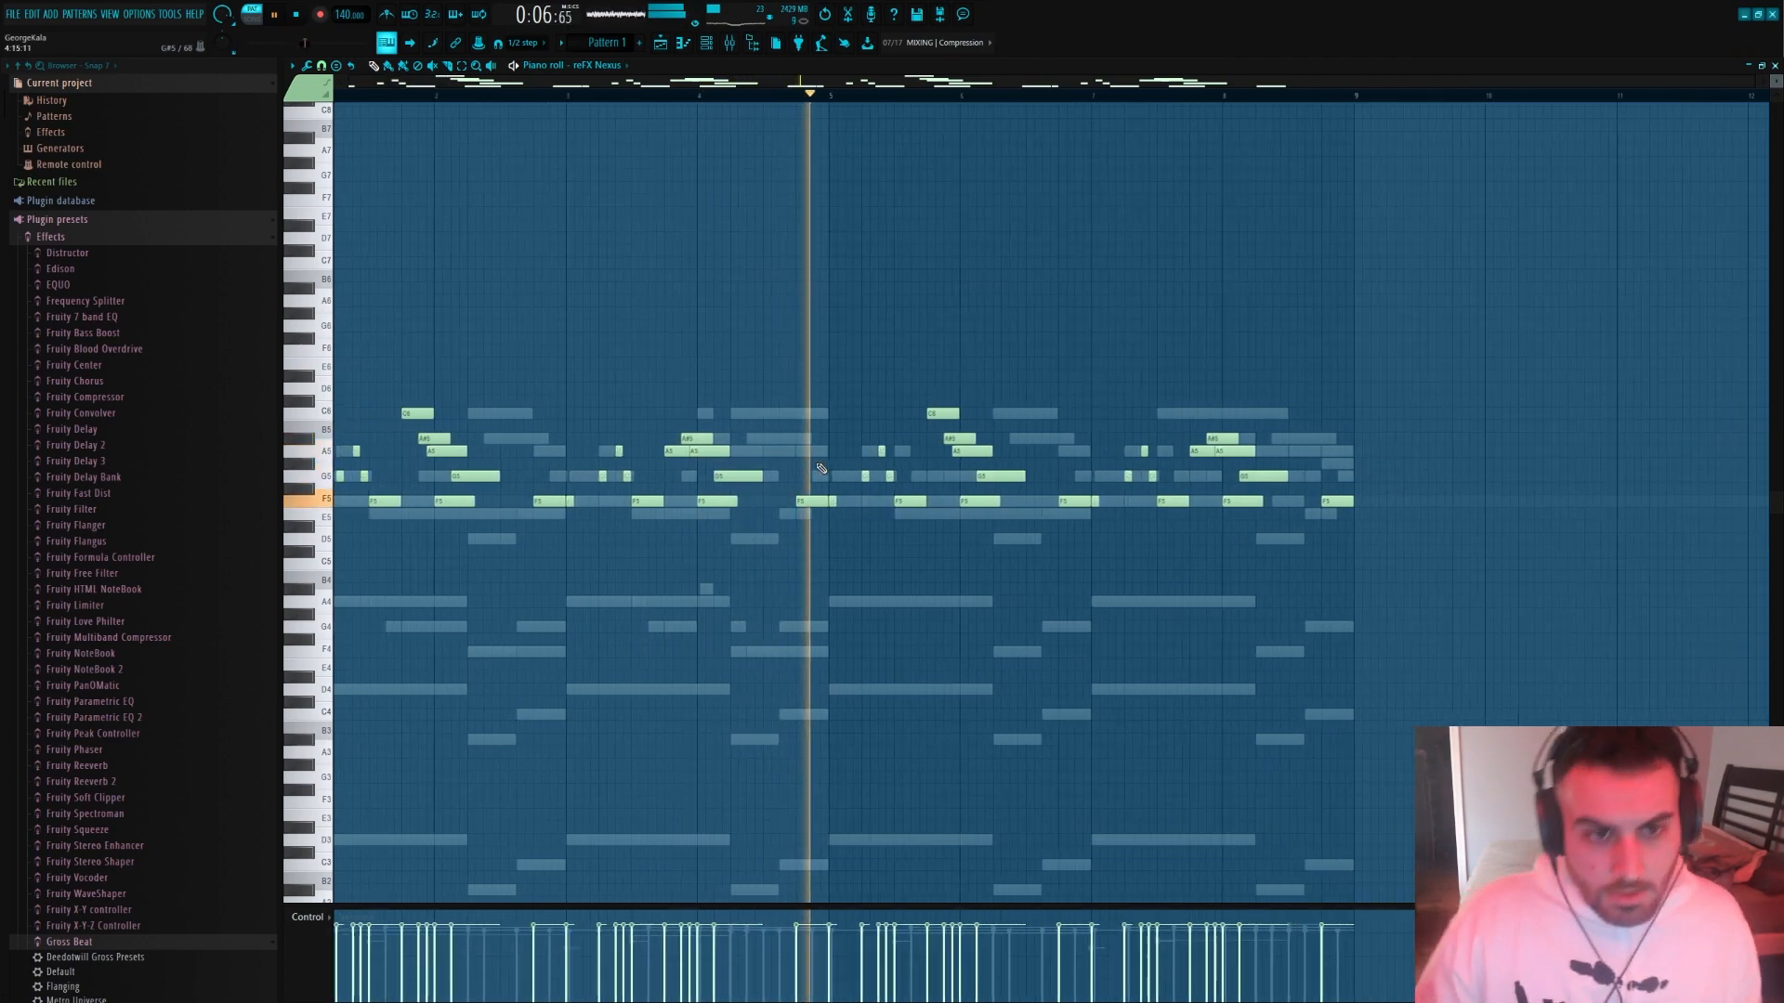
scroll(896, 520, "up", 2)
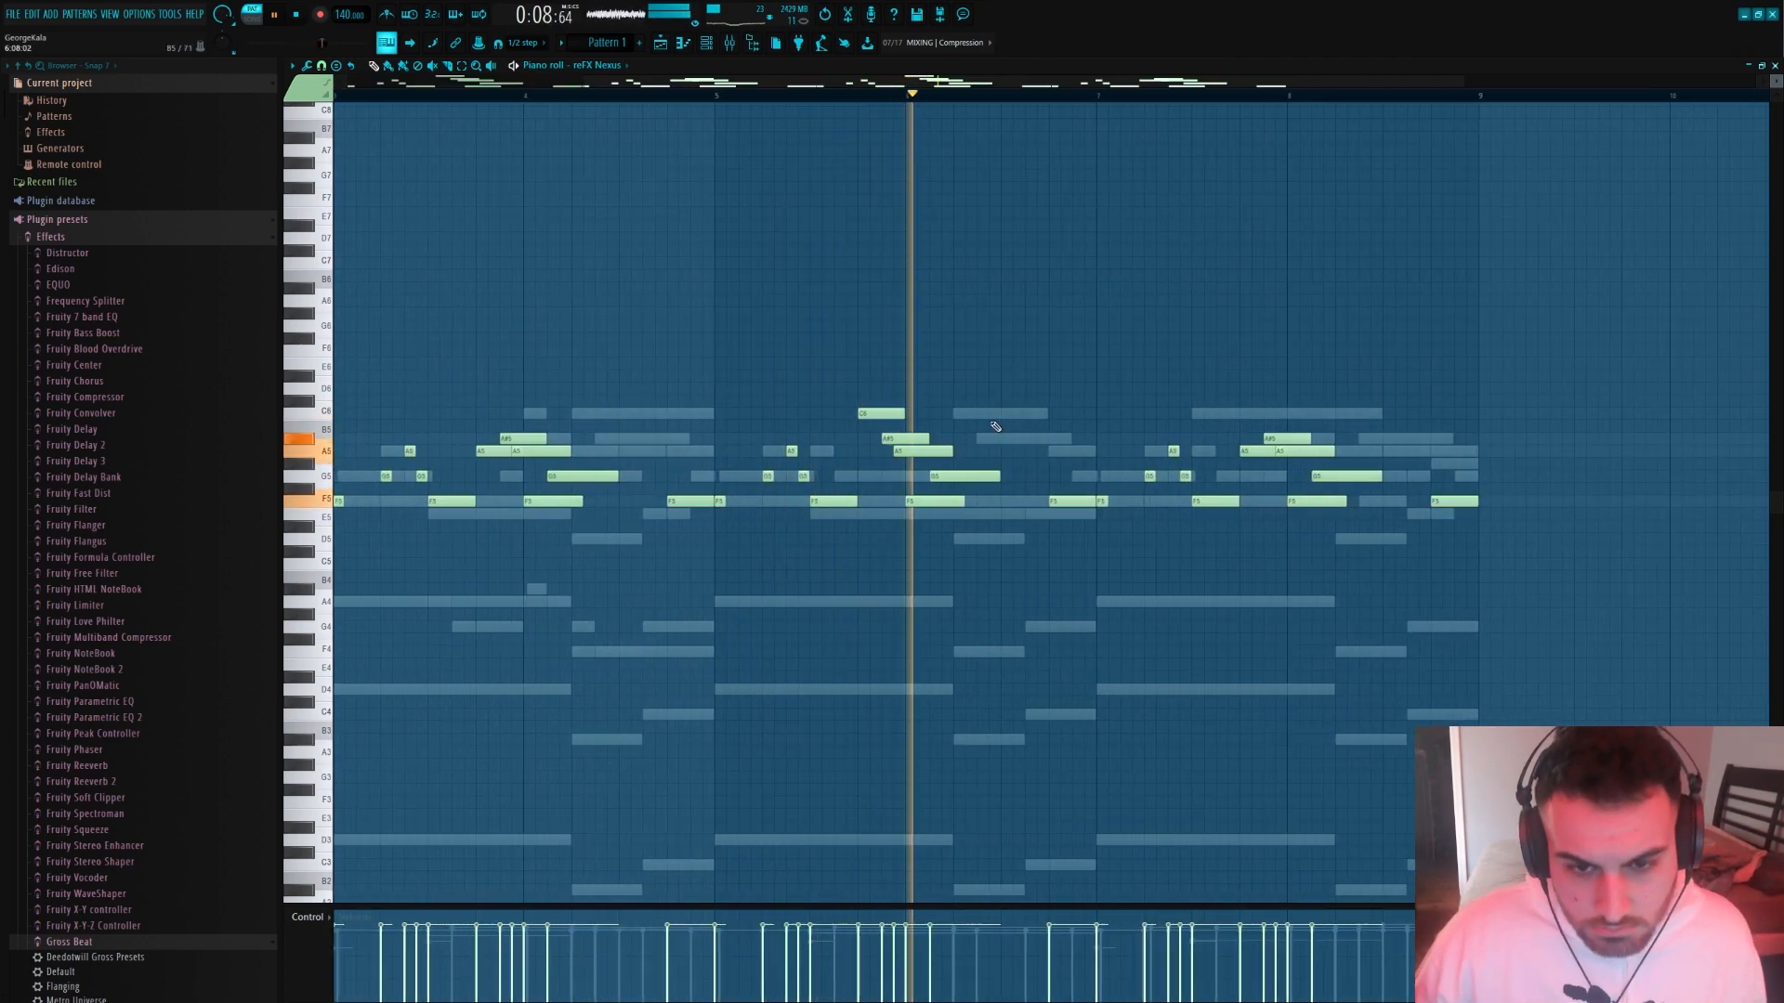
left_click(1030, 415)
left_click(1041, 438)
left_click(1053, 451)
key("space")
Route the reFX Nexus bell channel to mixer track 3 and lower that track's volume to about -7 dB during playback
key("F9")
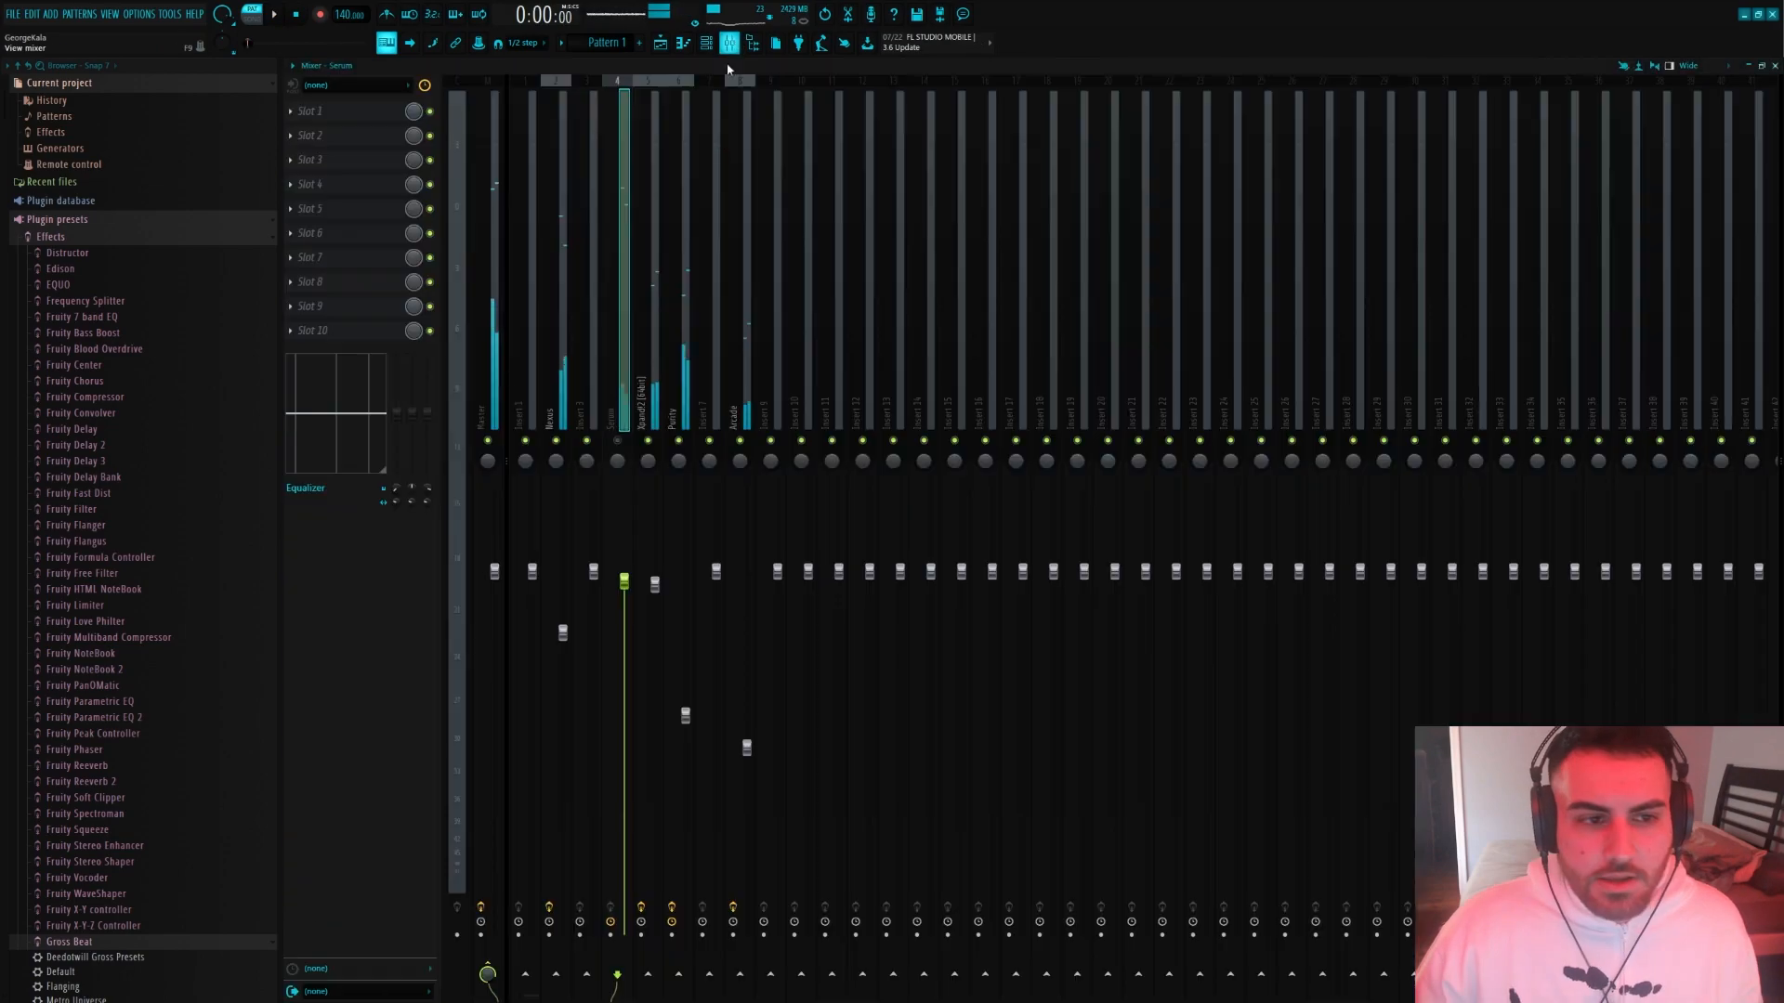
left_click(591, 400)
right_click(596, 402)
mouse_move(719, 220)
left_click(803, 221)
left_click(596, 620)
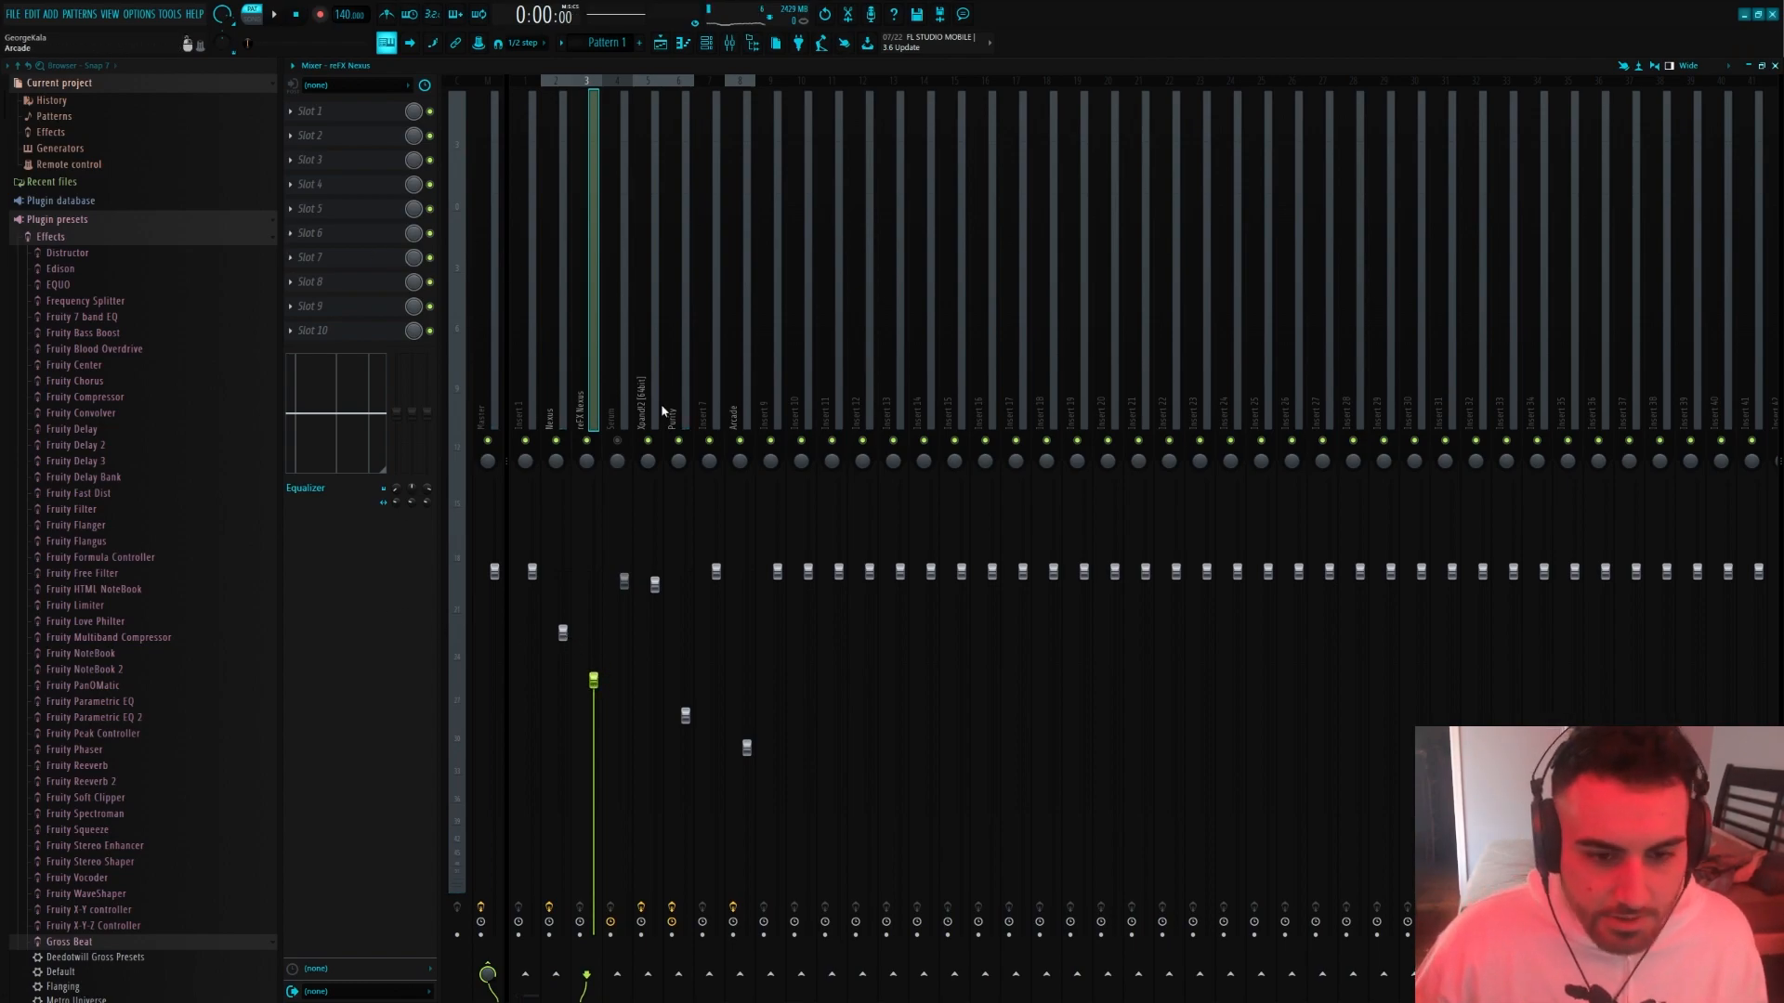
key("space")
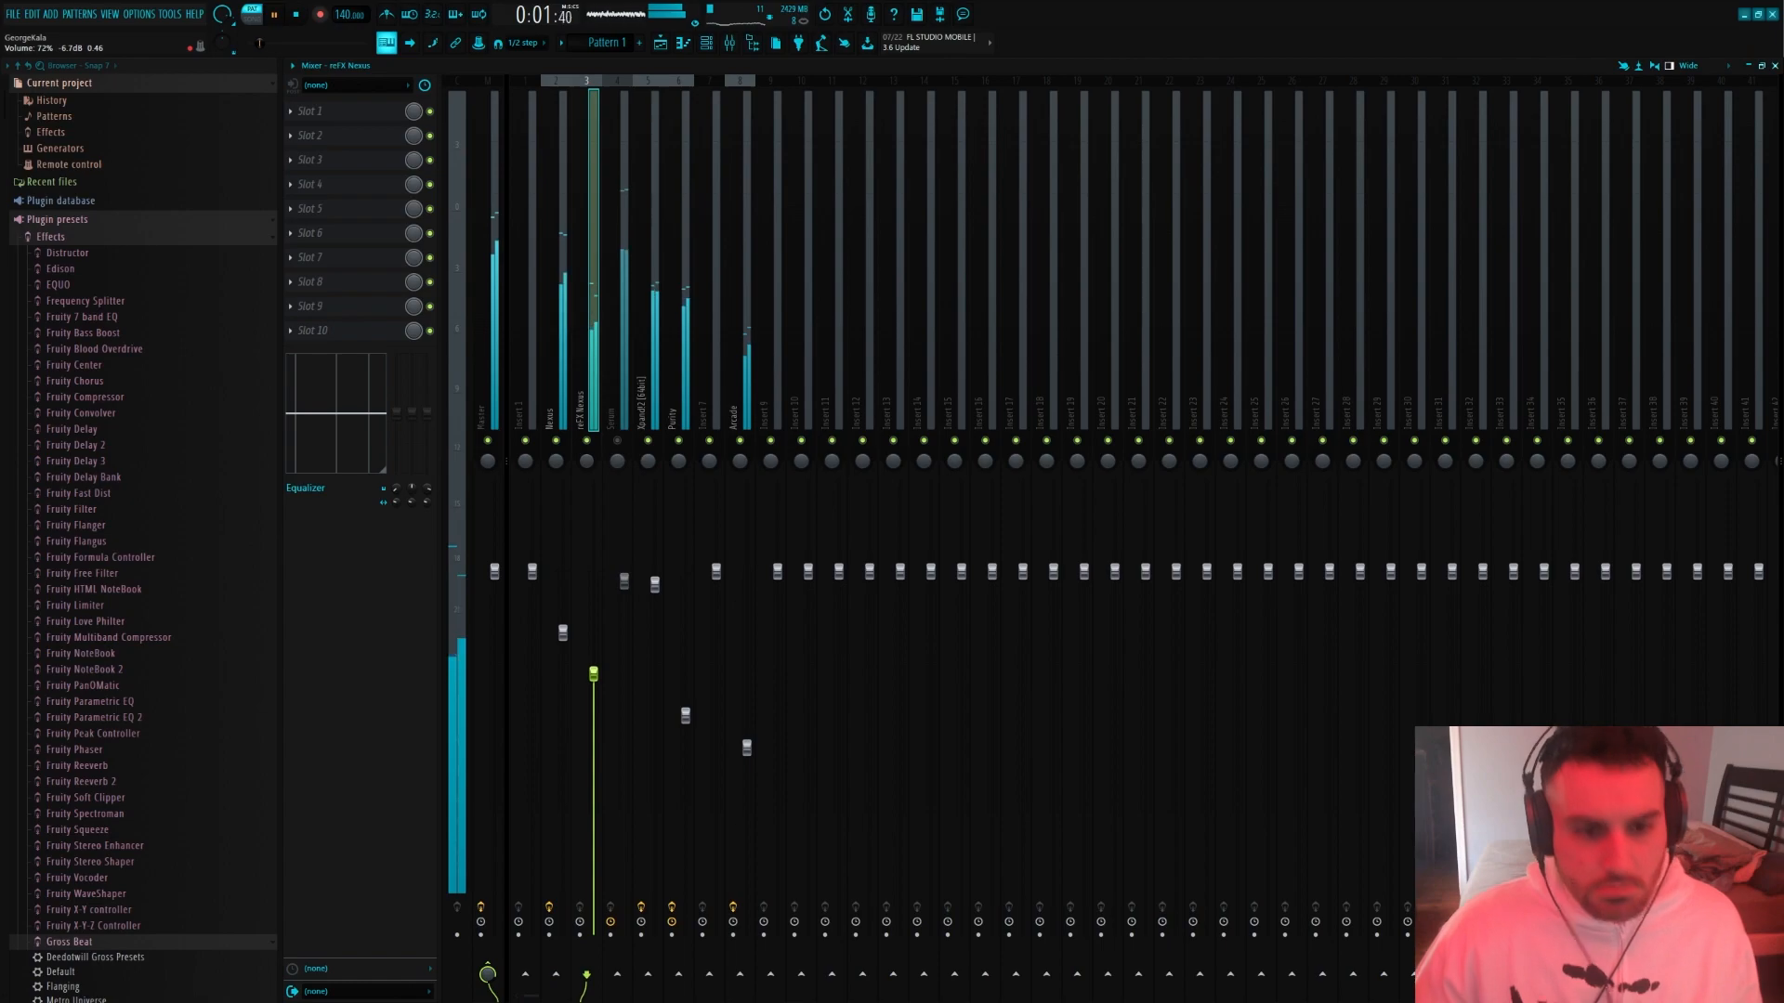
Load FIN-MICRO into the first effect slot of the reFX Nexus track and move its window clear of the mixer controls
left_click(362, 111)
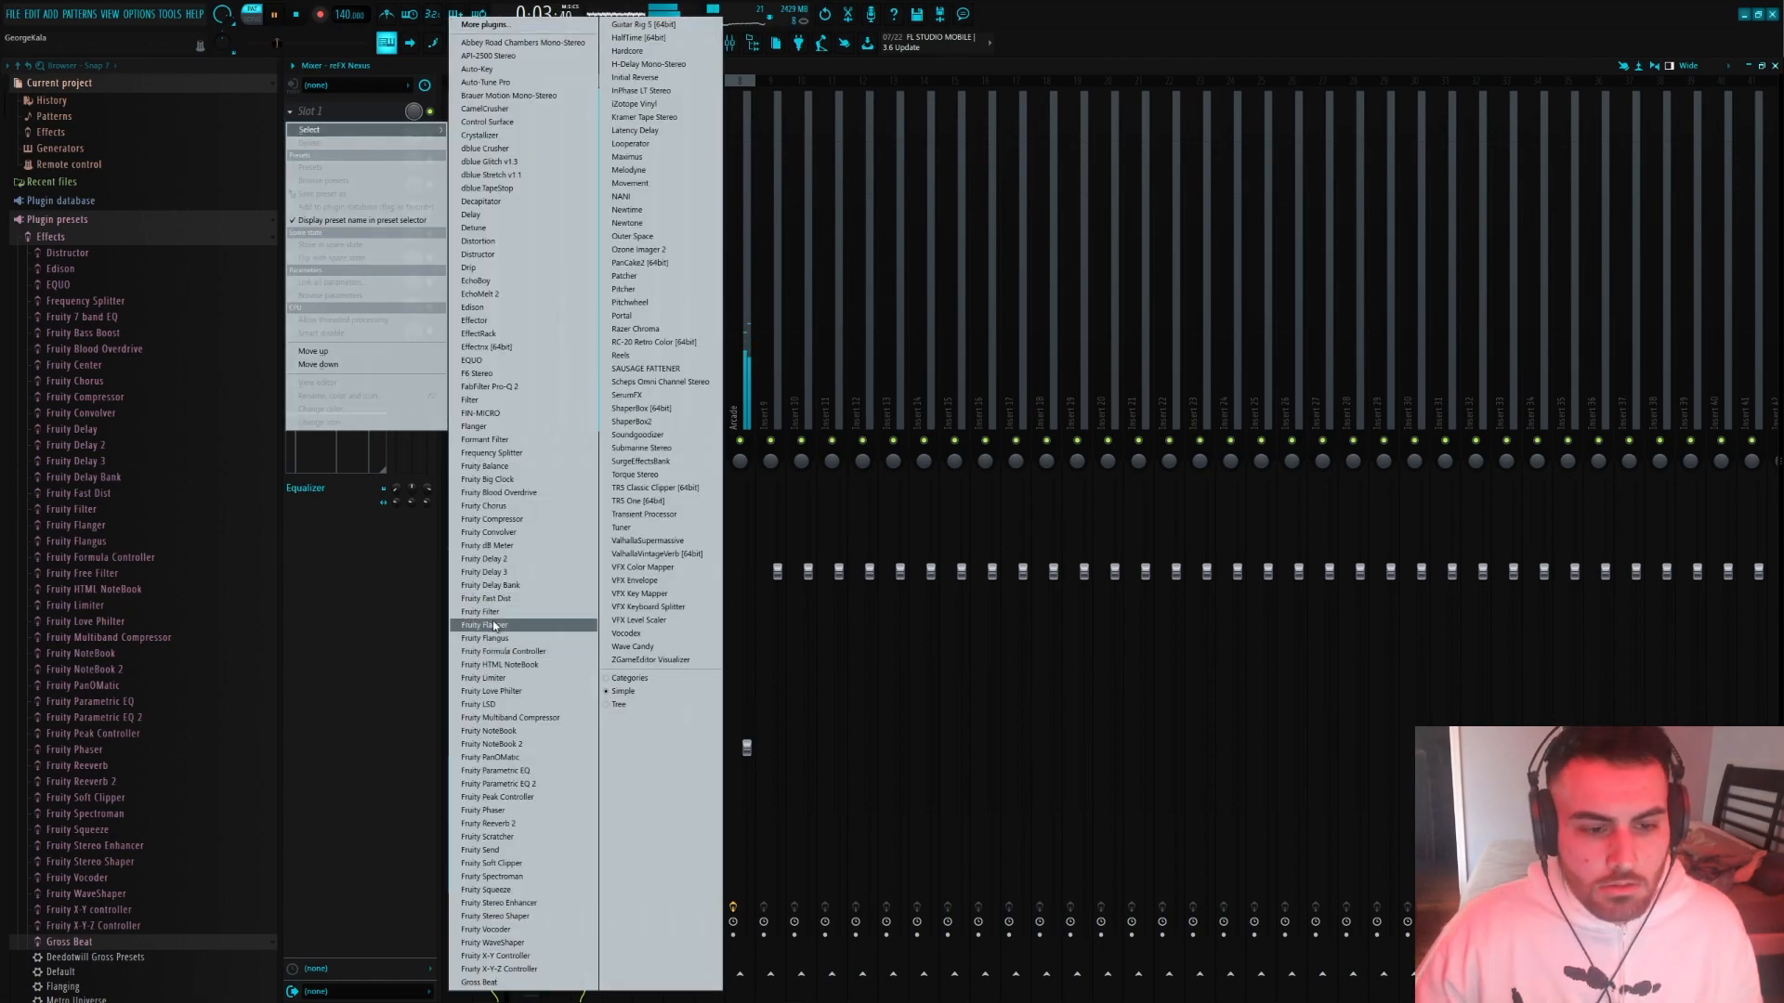
left_click(386, 617)
key("space")
left_click(343, 108)
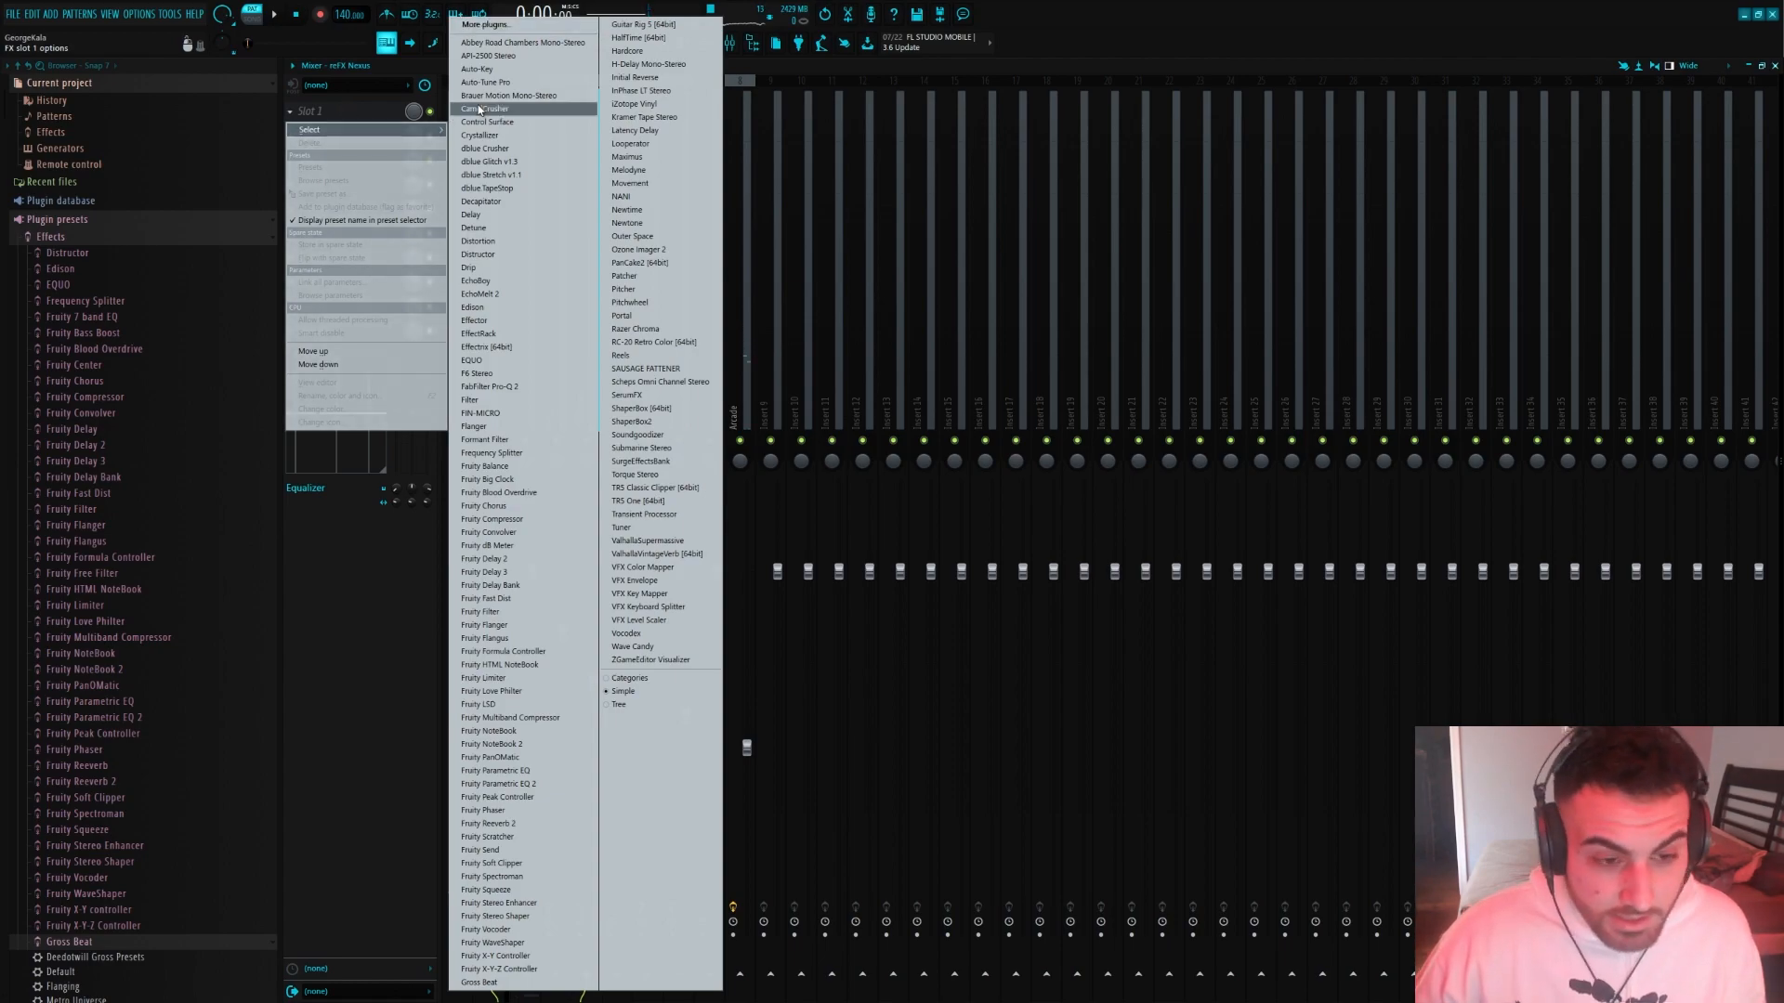
left_click(488, 414)
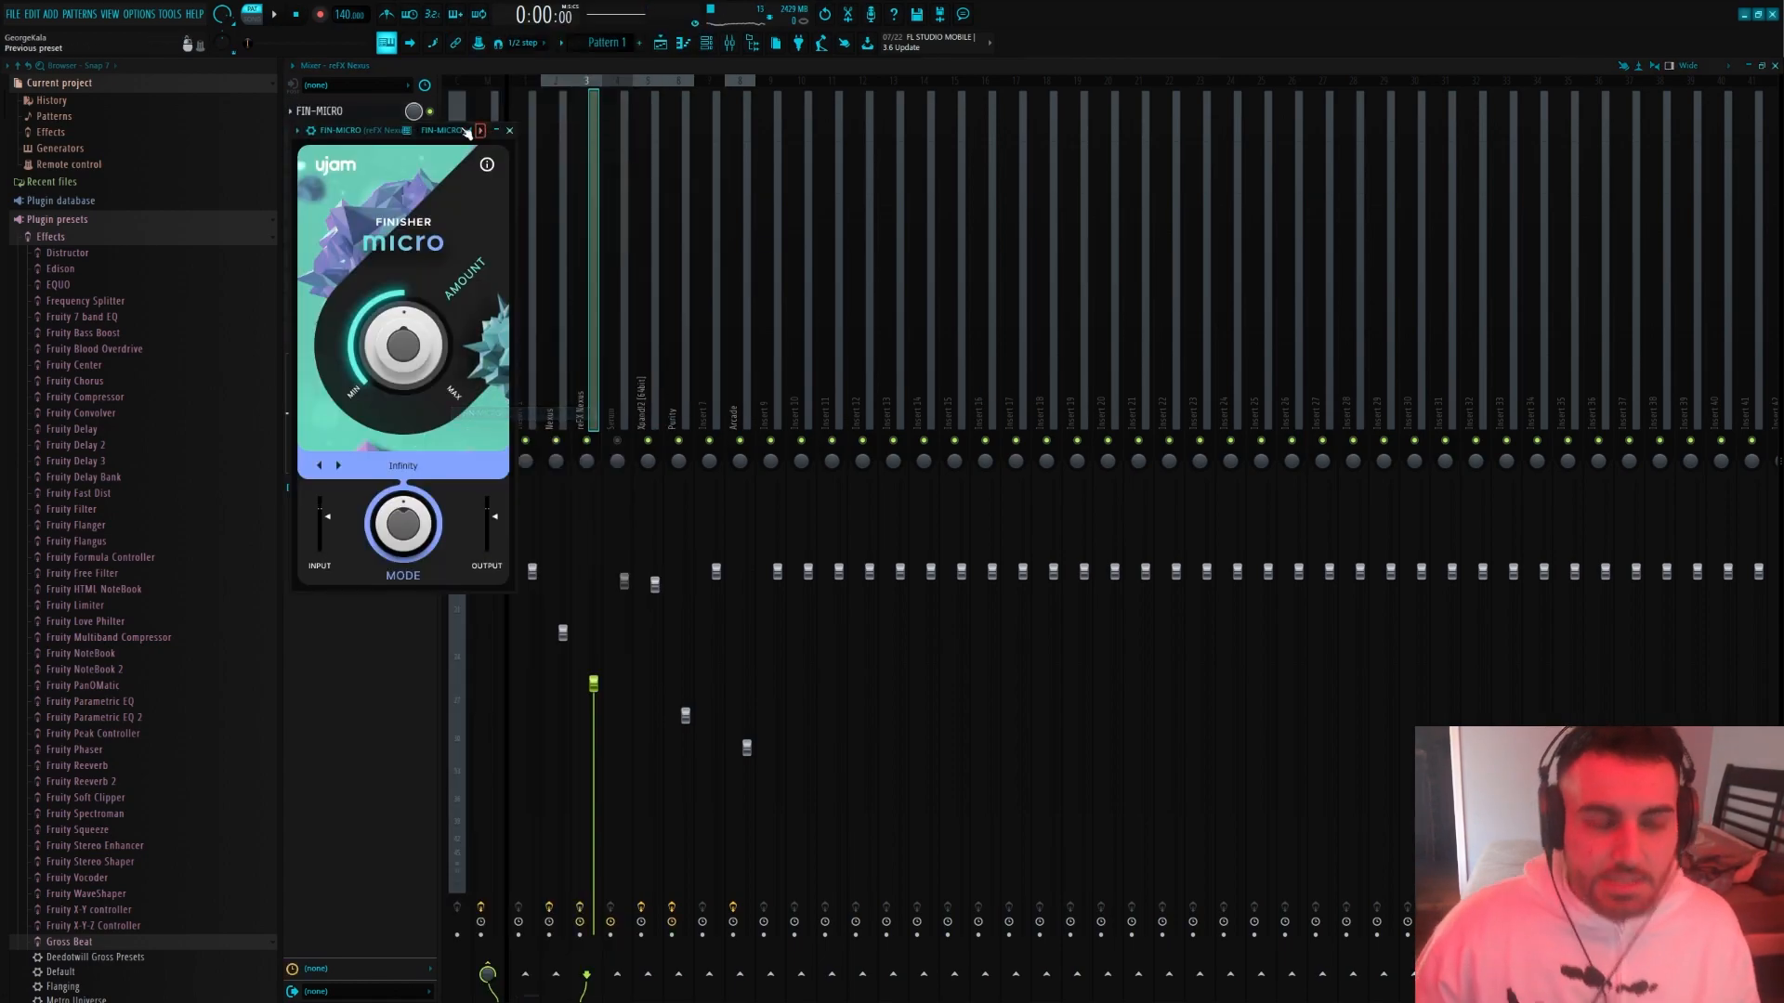
left_click_drag(437, 130, 892, 165)
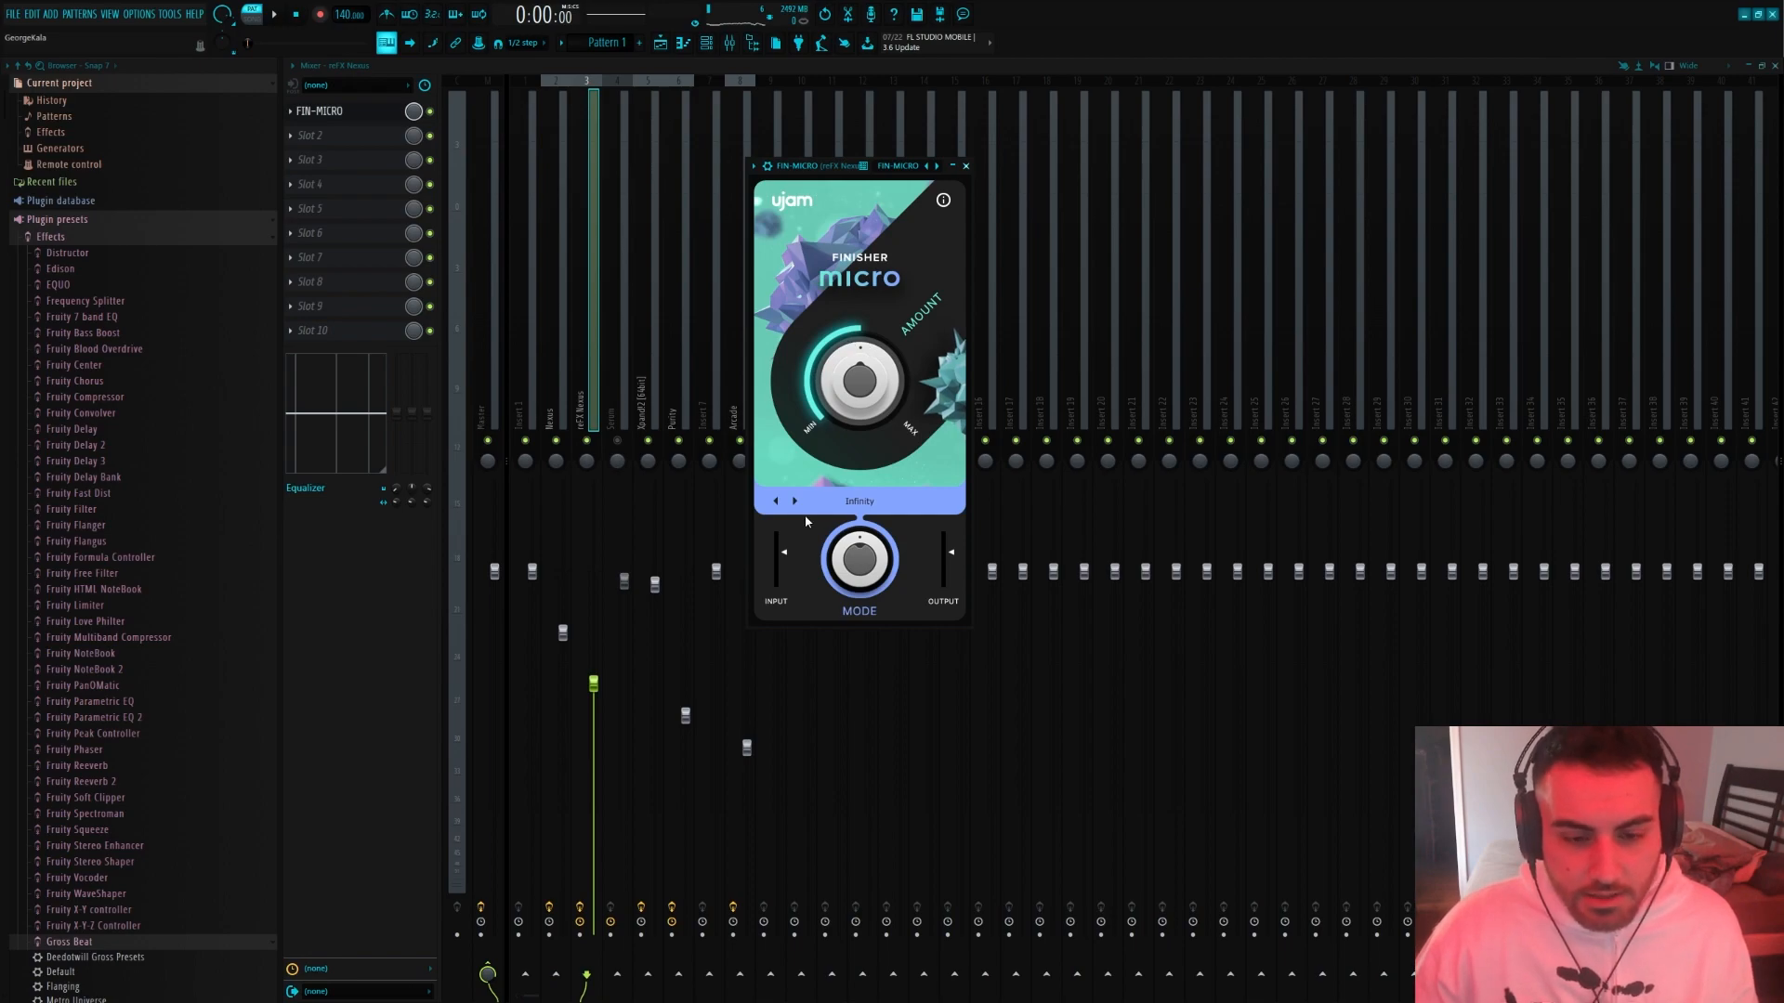
Solo the reFX Nexus track and set the Finisher Micro Amount to 28 while listening to the Infinity mode
right_click(595, 440)
key("space")
left_click(327, 112)
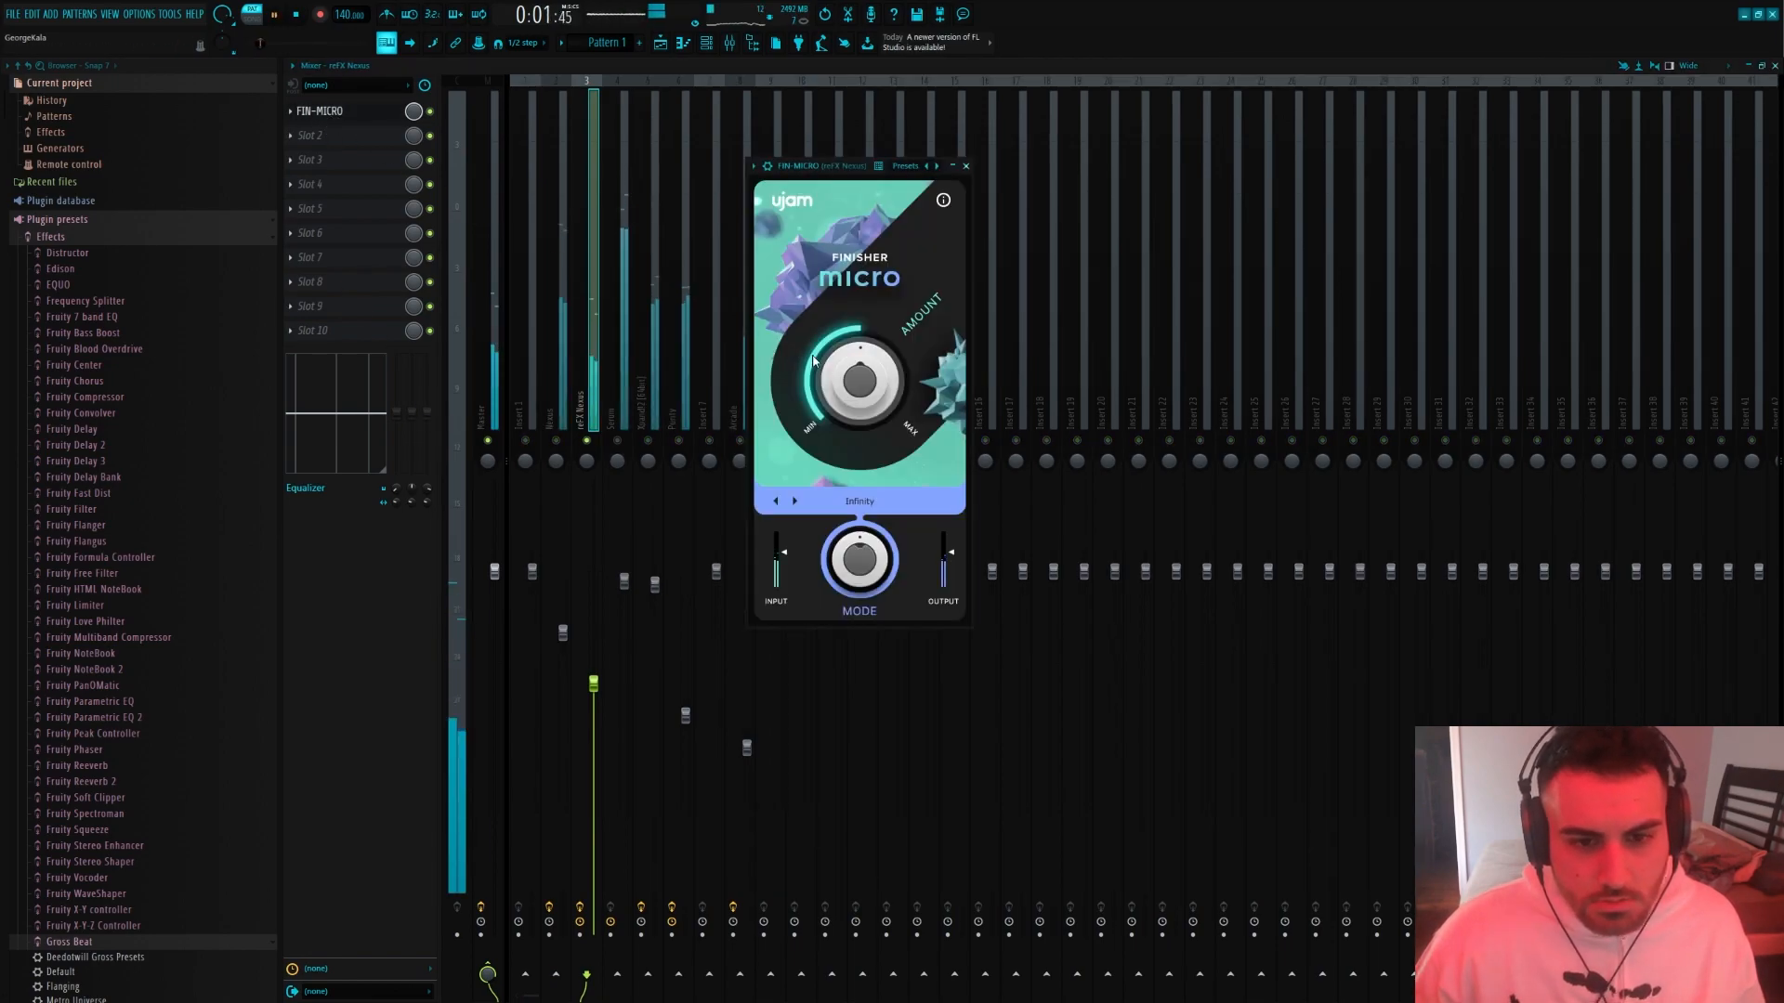
left_click_drag(814, 360, 816, 306)
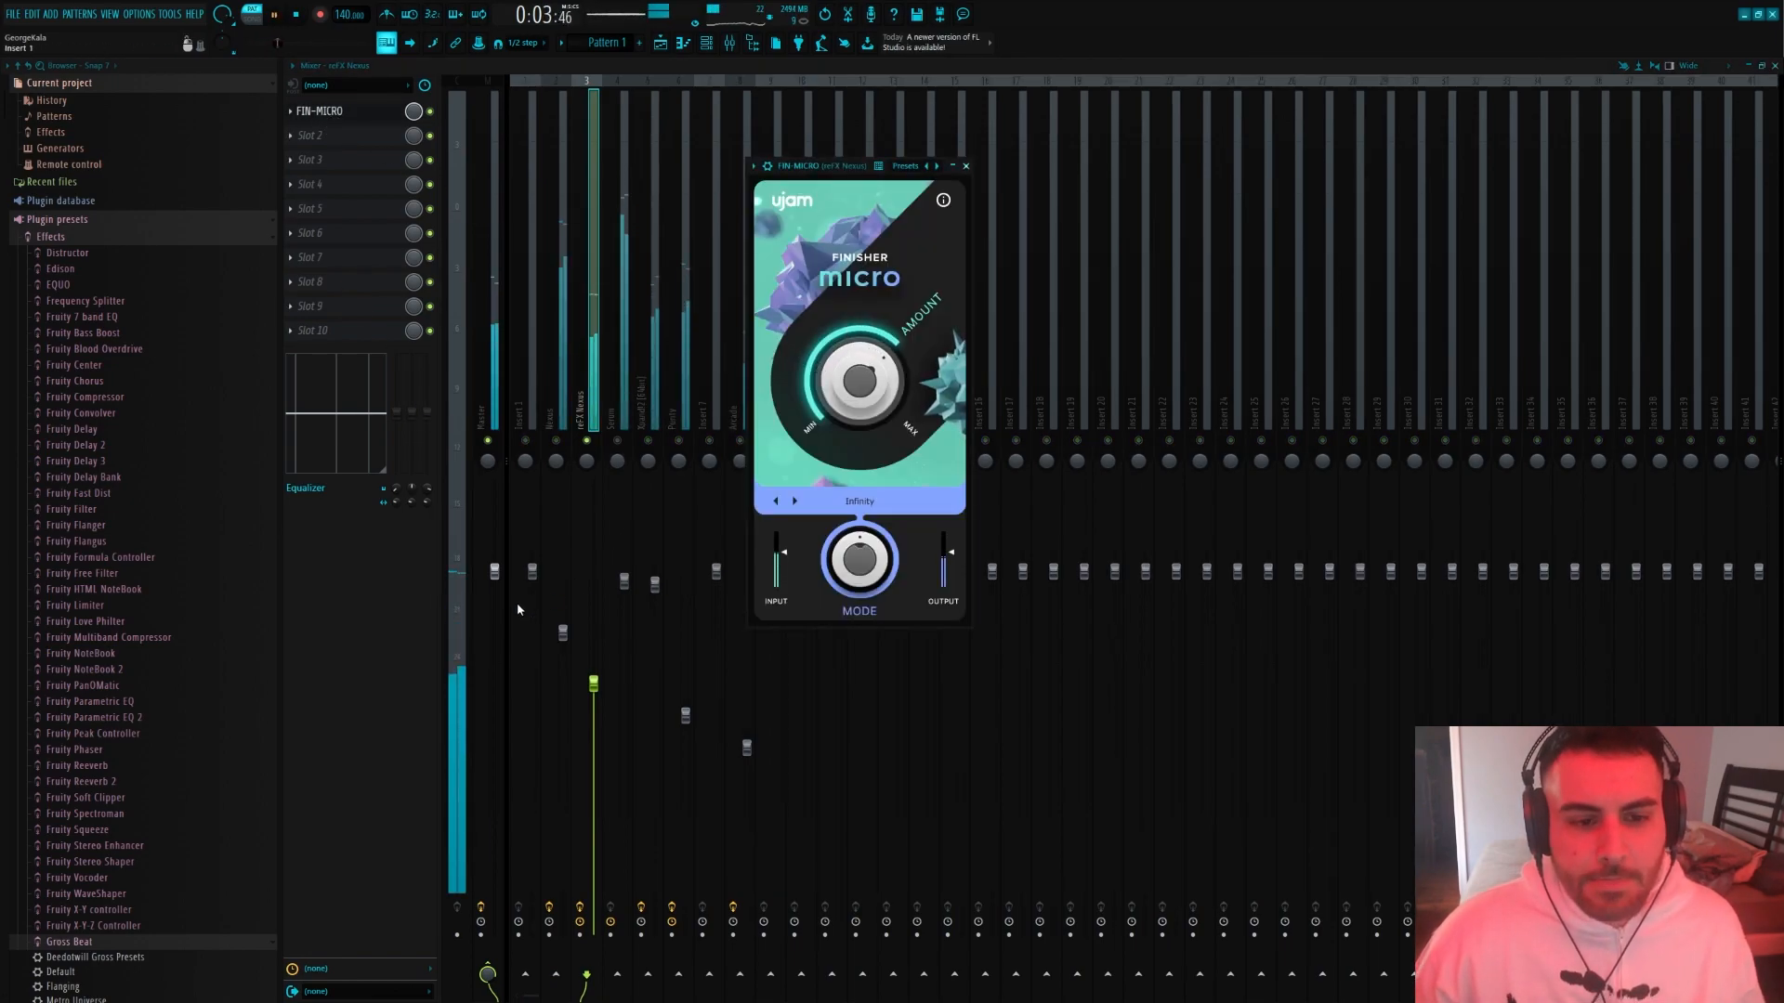
left_click_drag(863, 395, 856, 505)
key("space")
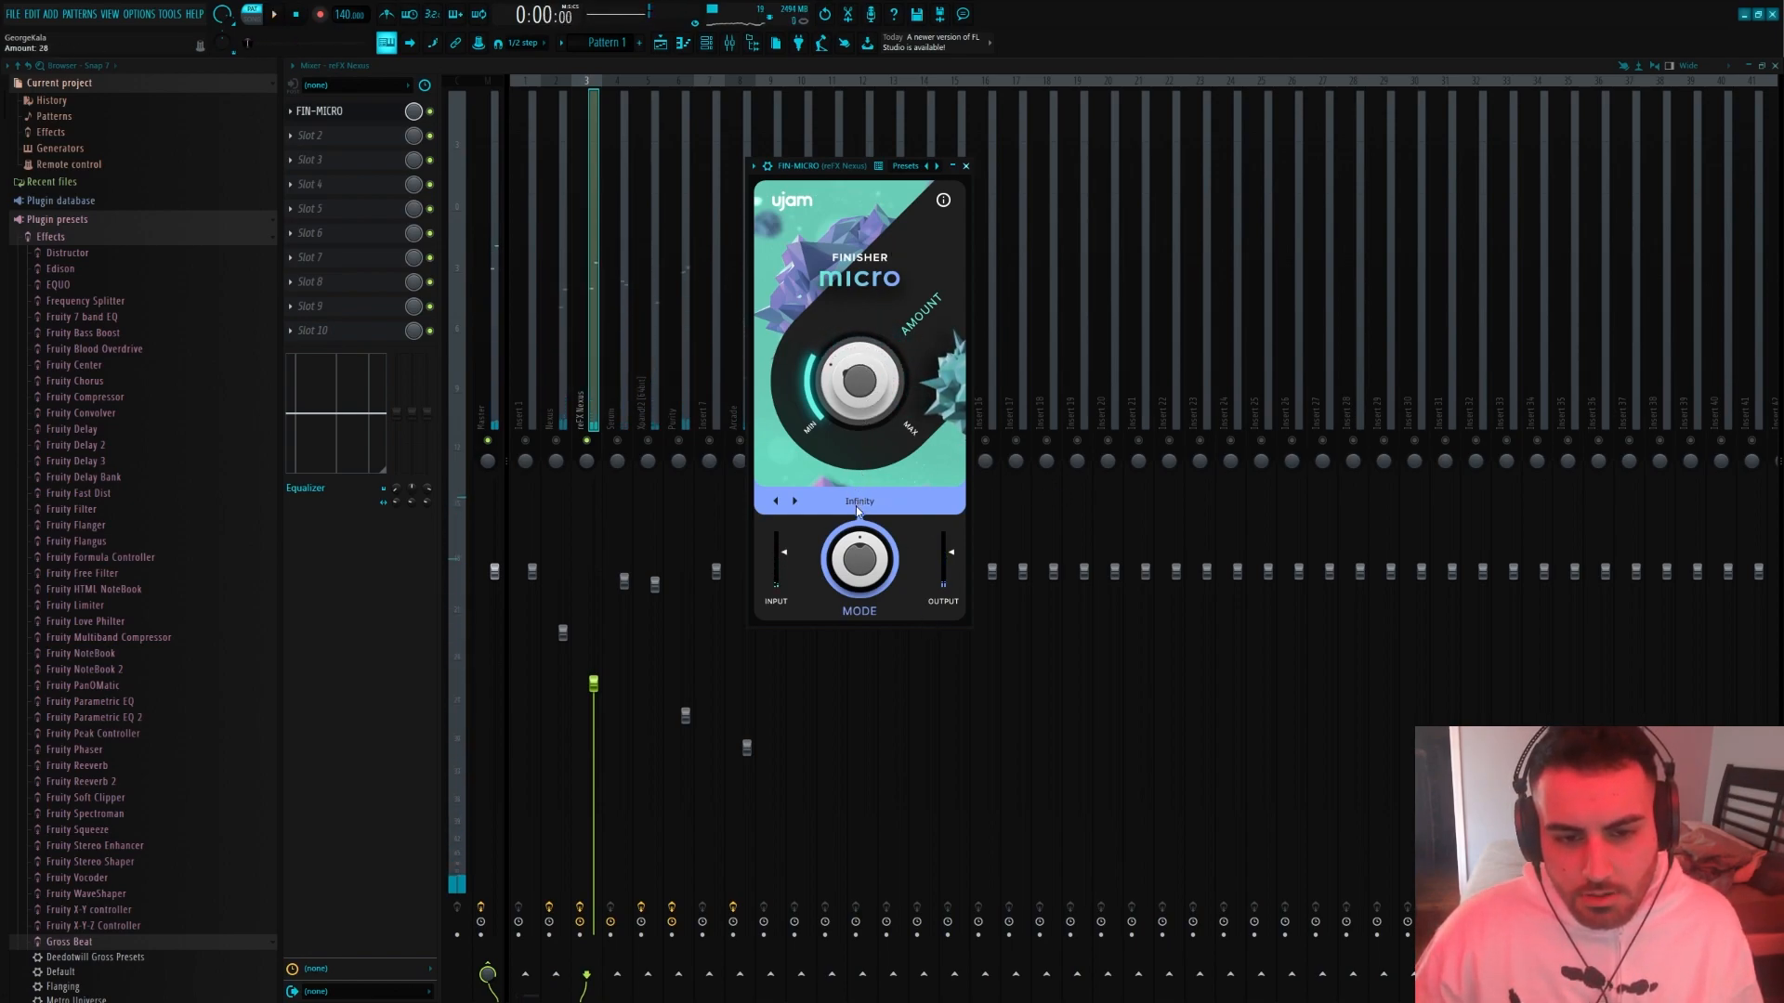
Audition Finisher Micro modes such as Jetplane and Big Hair on the bell, and raise the Amount to 38
left_click(798, 500)
key("space")
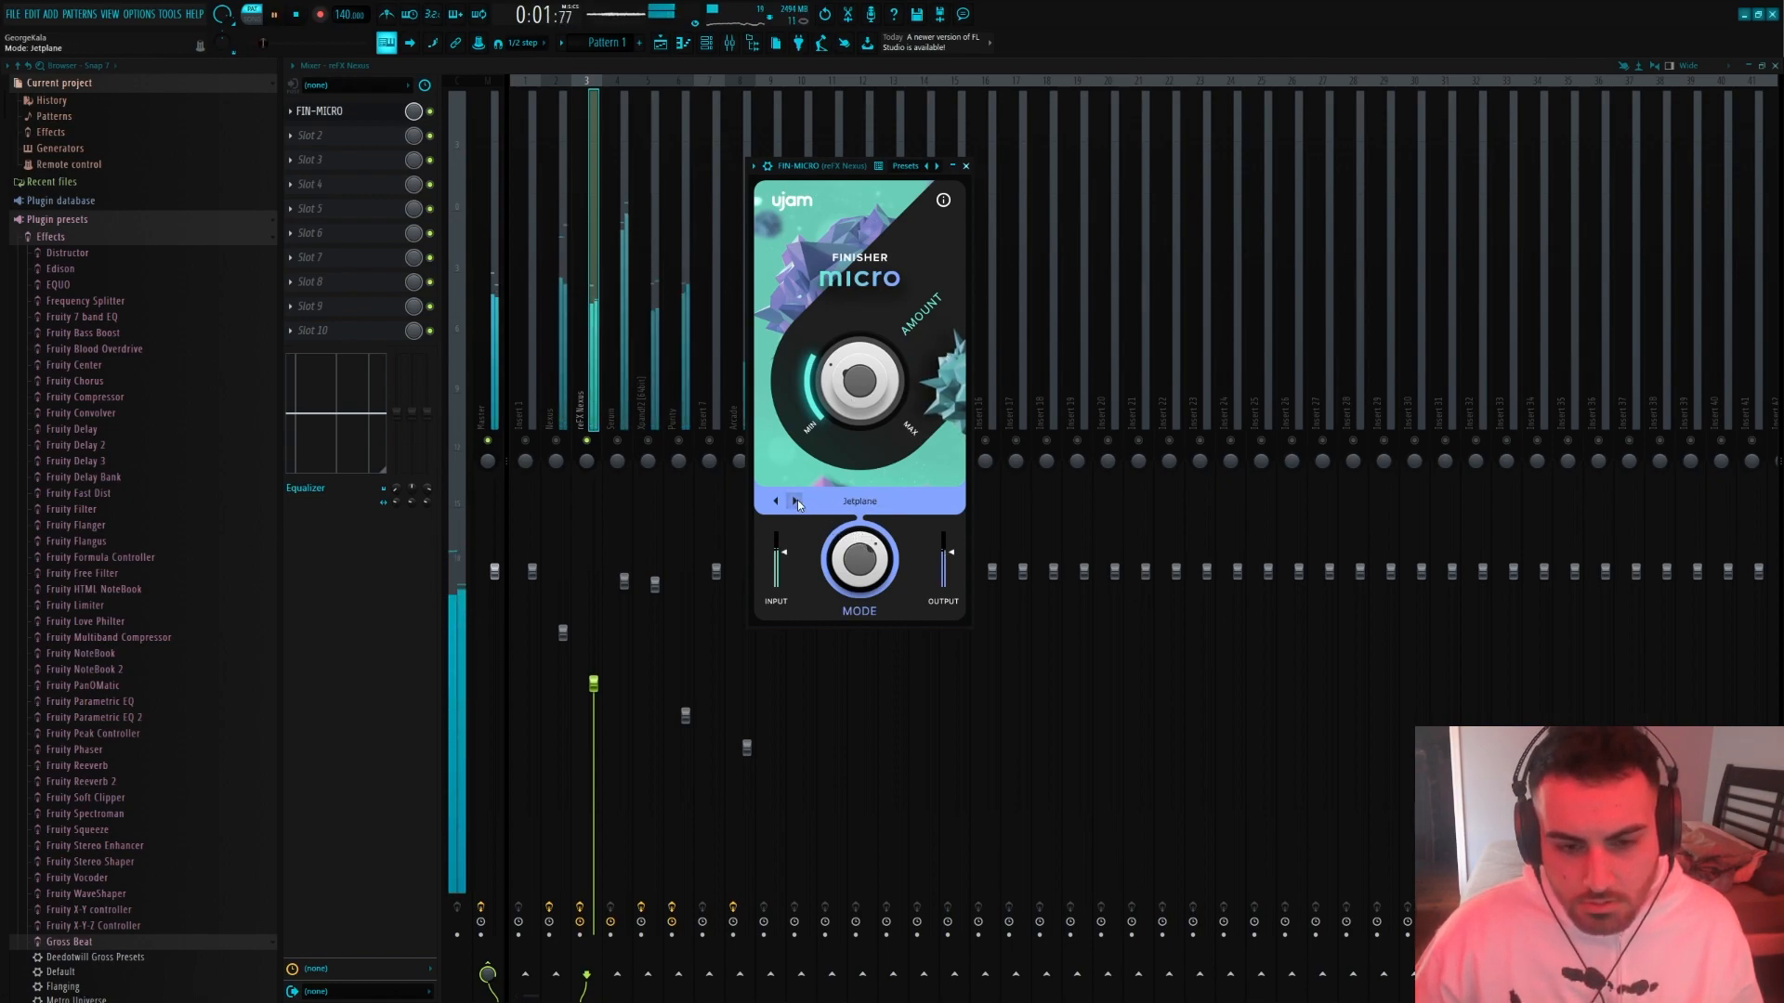
left_click(775, 502)
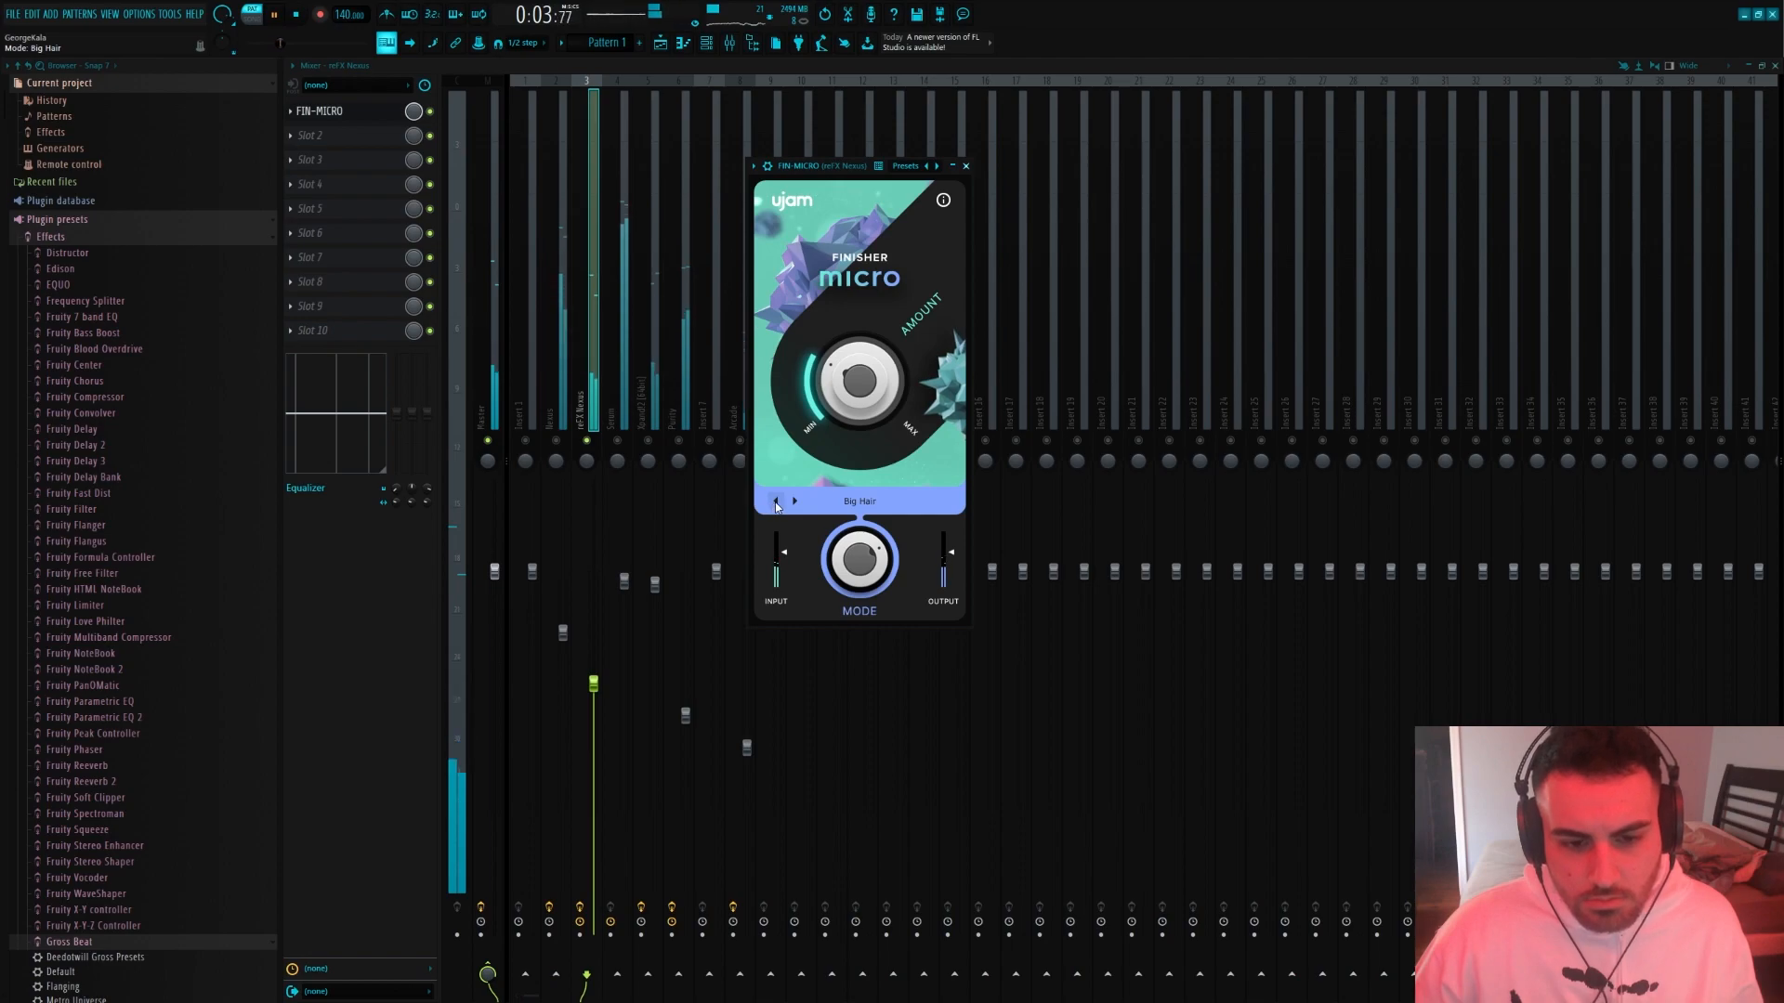
left_click(776, 502)
left_click_drag(833, 415, 831, 393)
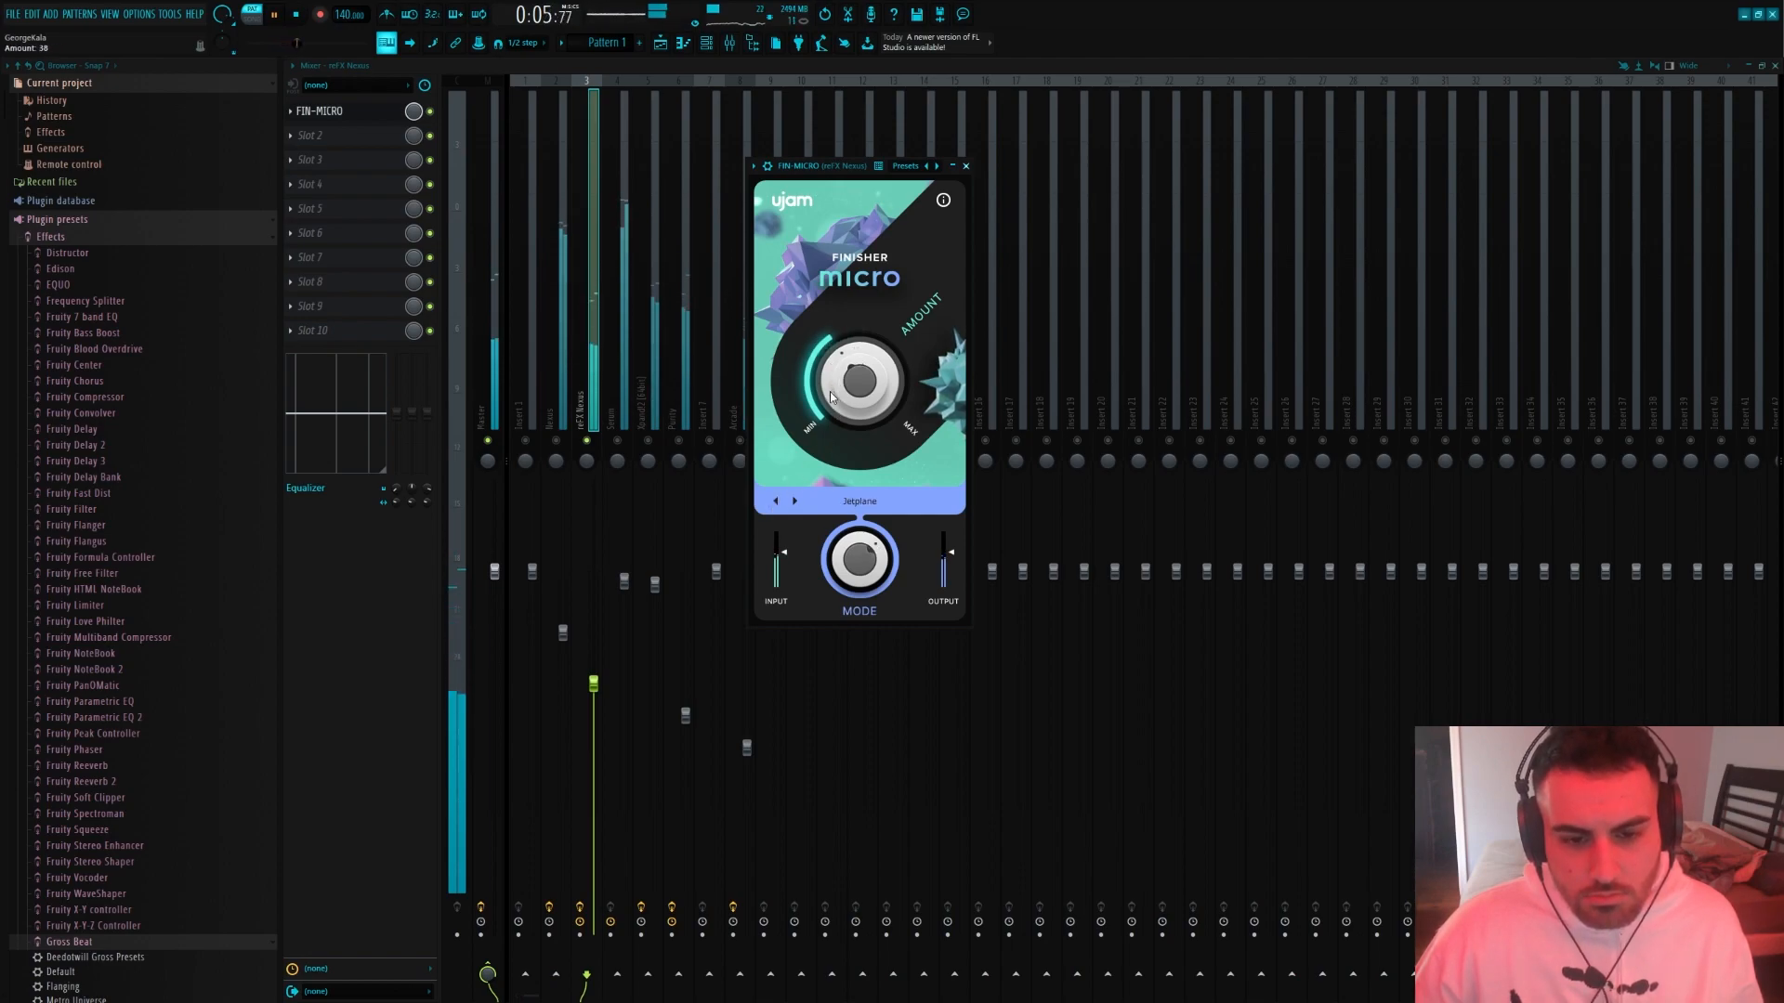
left_click(794, 501)
Lower the reFX Nexus track's mixer volume further and bring up the channel rack
left_click_drag(604, 687, 603, 716)
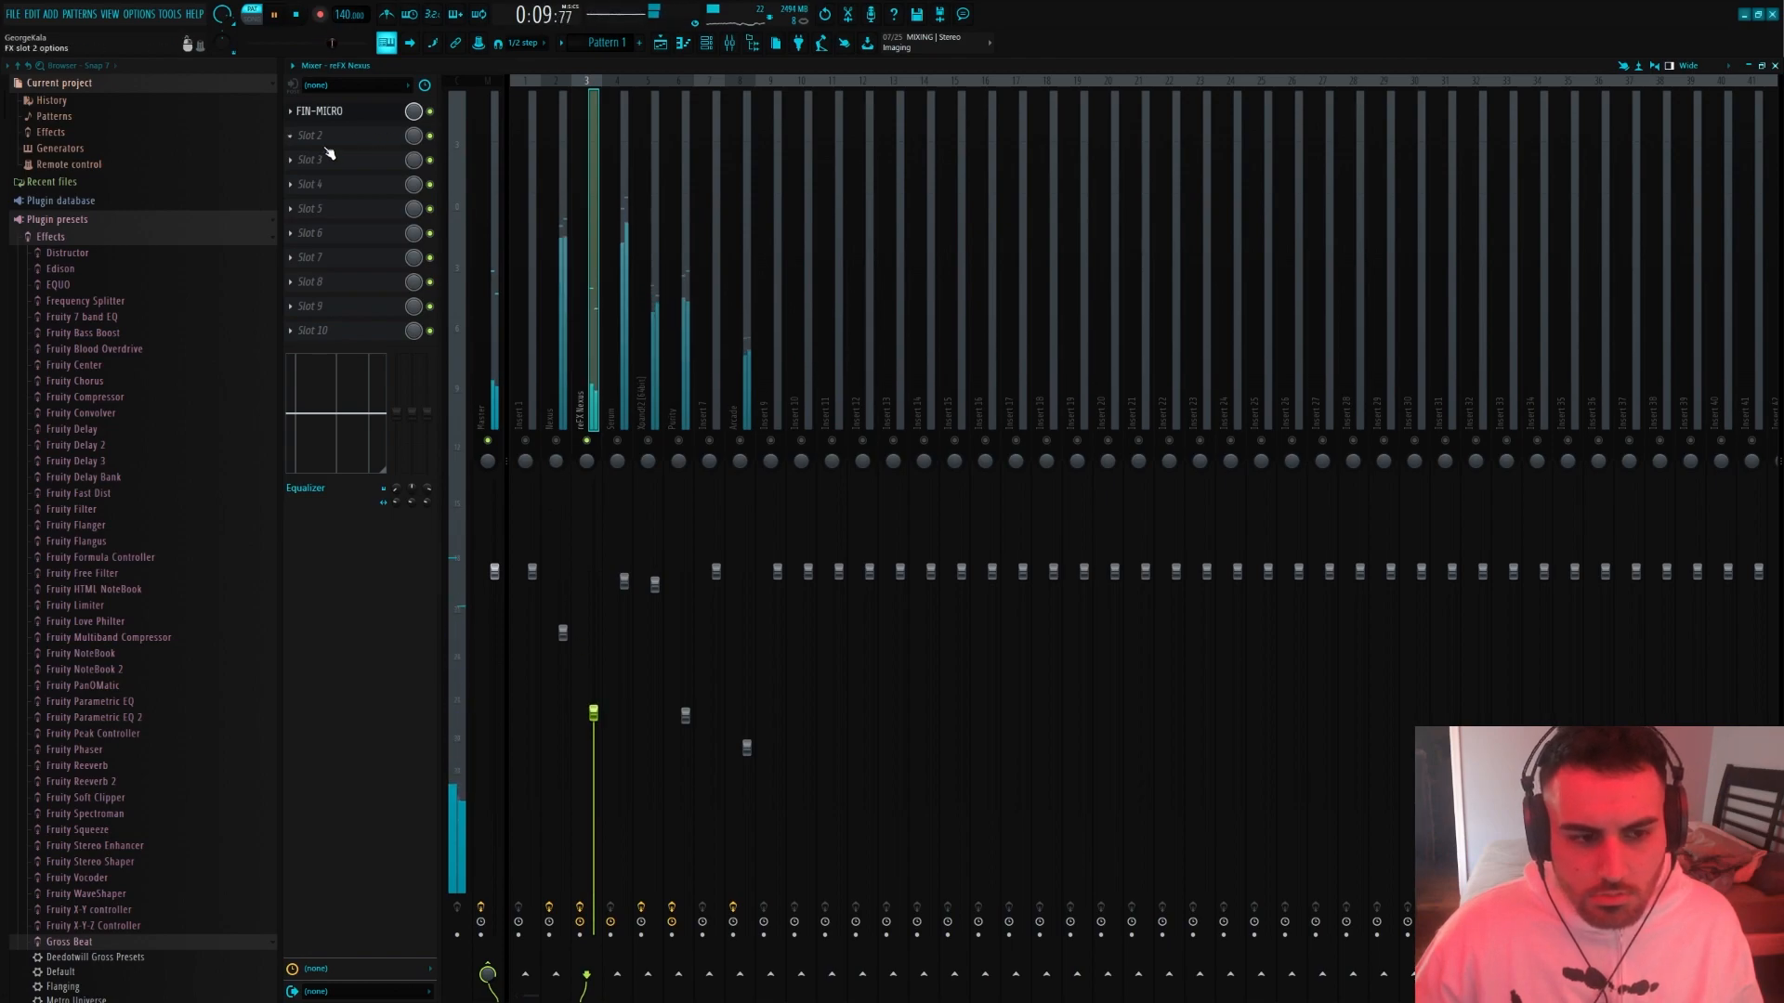
key("space")
key("F6")
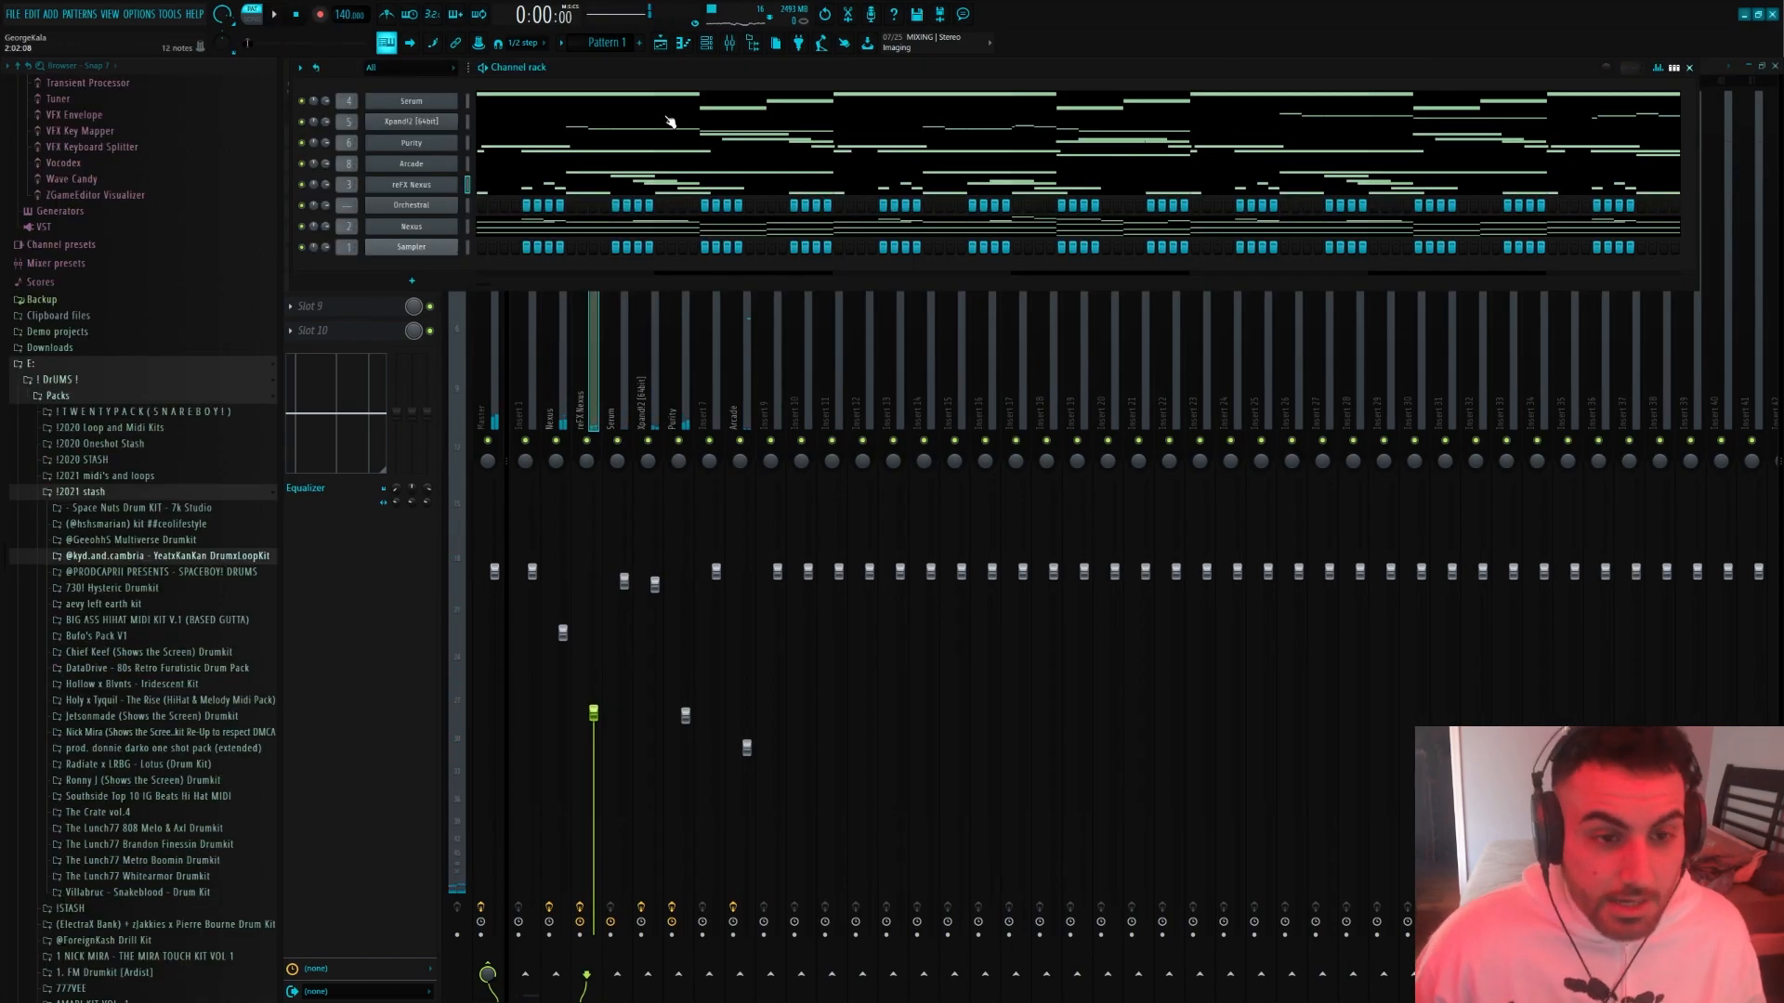
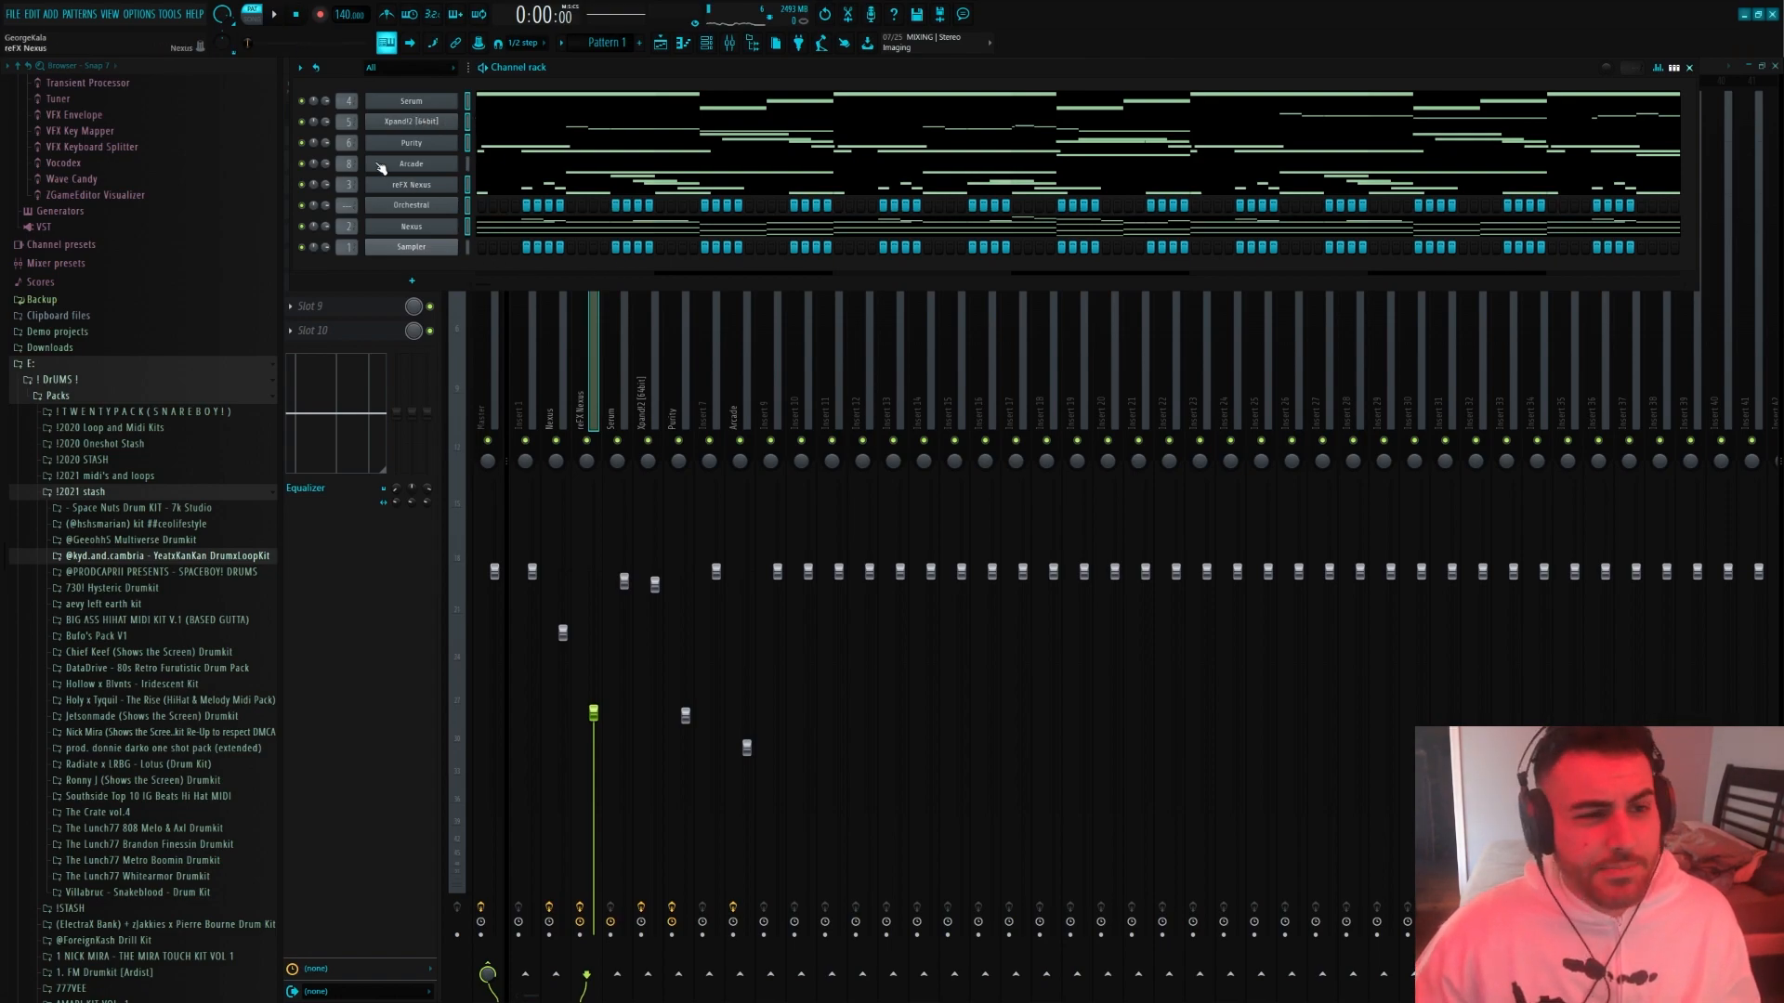
Open the Arcade instrument and play the pattern to hear it with the other layers
left_click(302, 72)
left_click(340, 241)
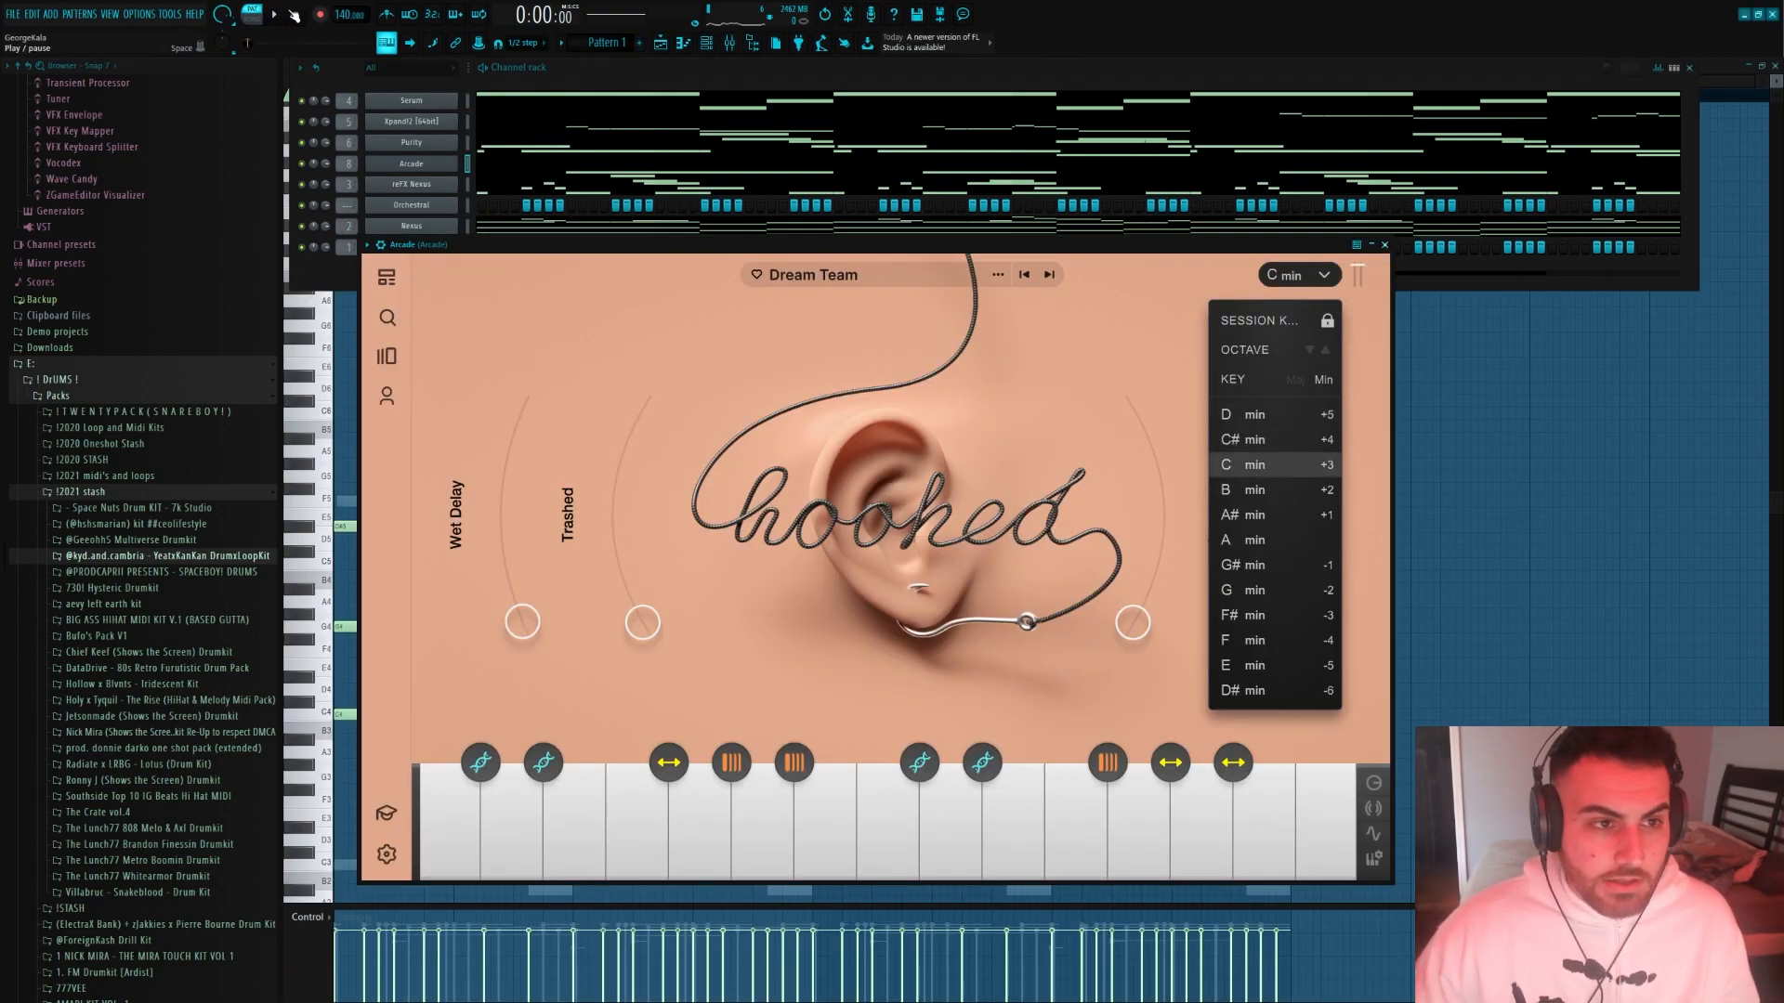
left_click(276, 14)
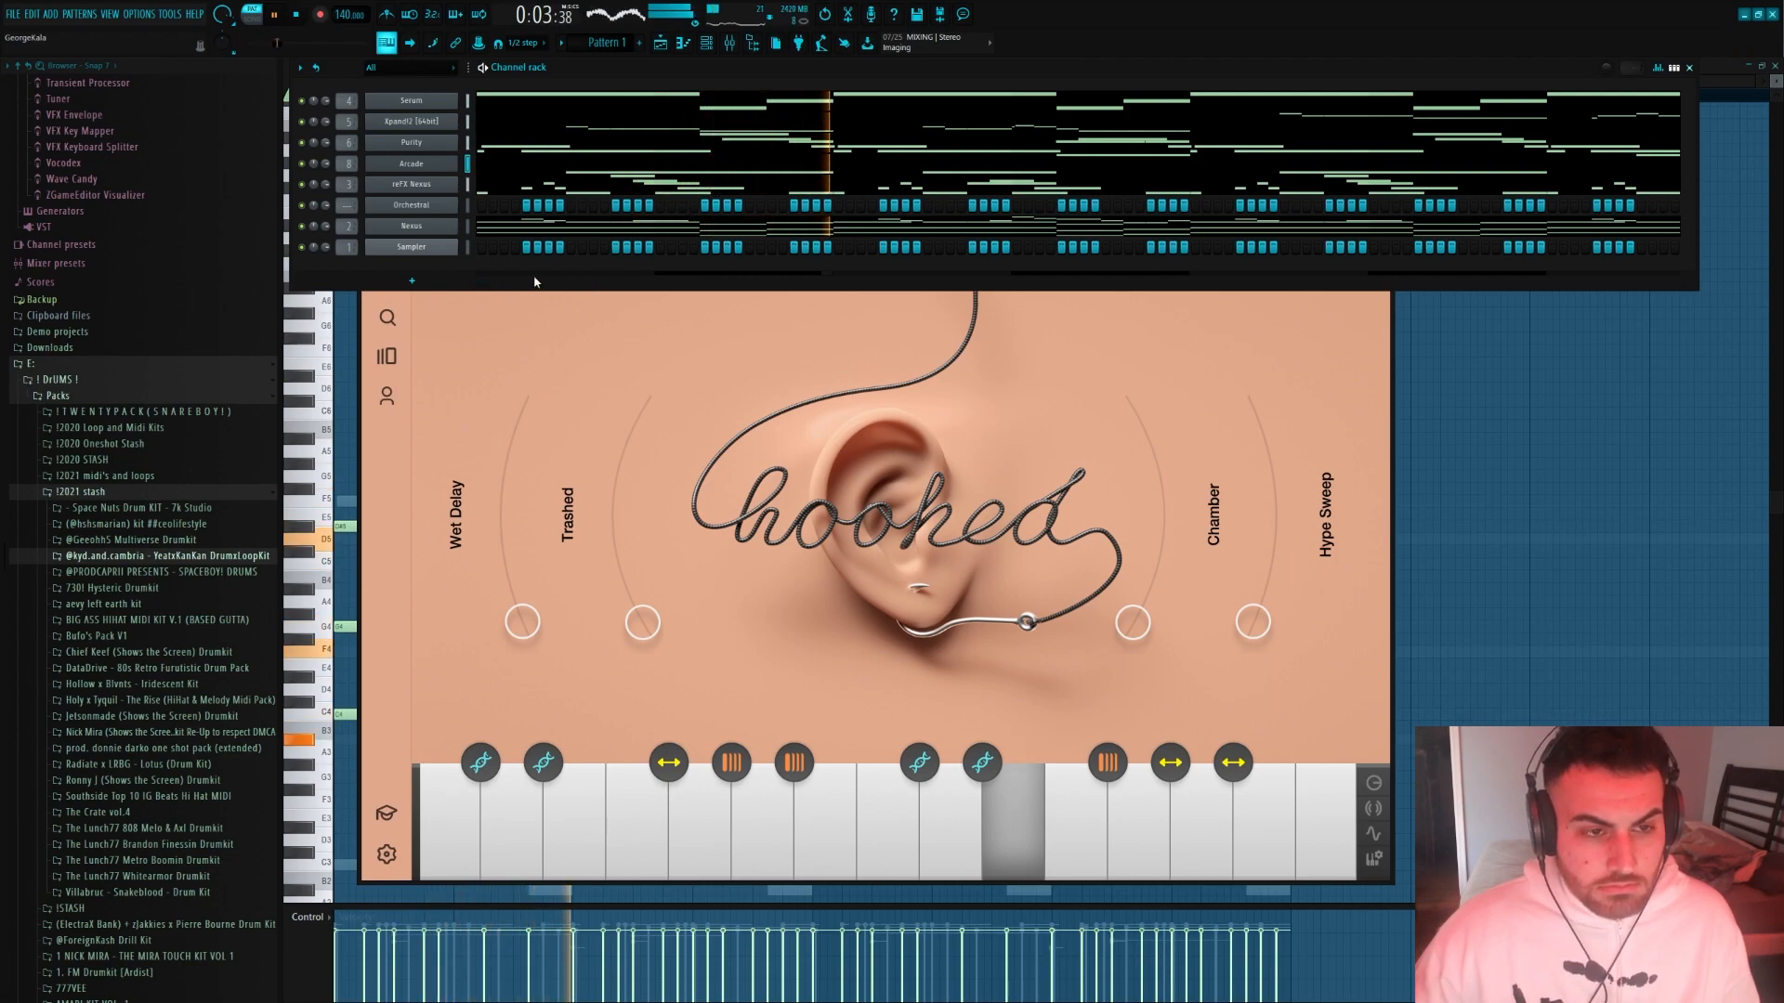
Lower the Purity track's mixer volume to 56% and open its Gross Beat effect
left_click(509, 150)
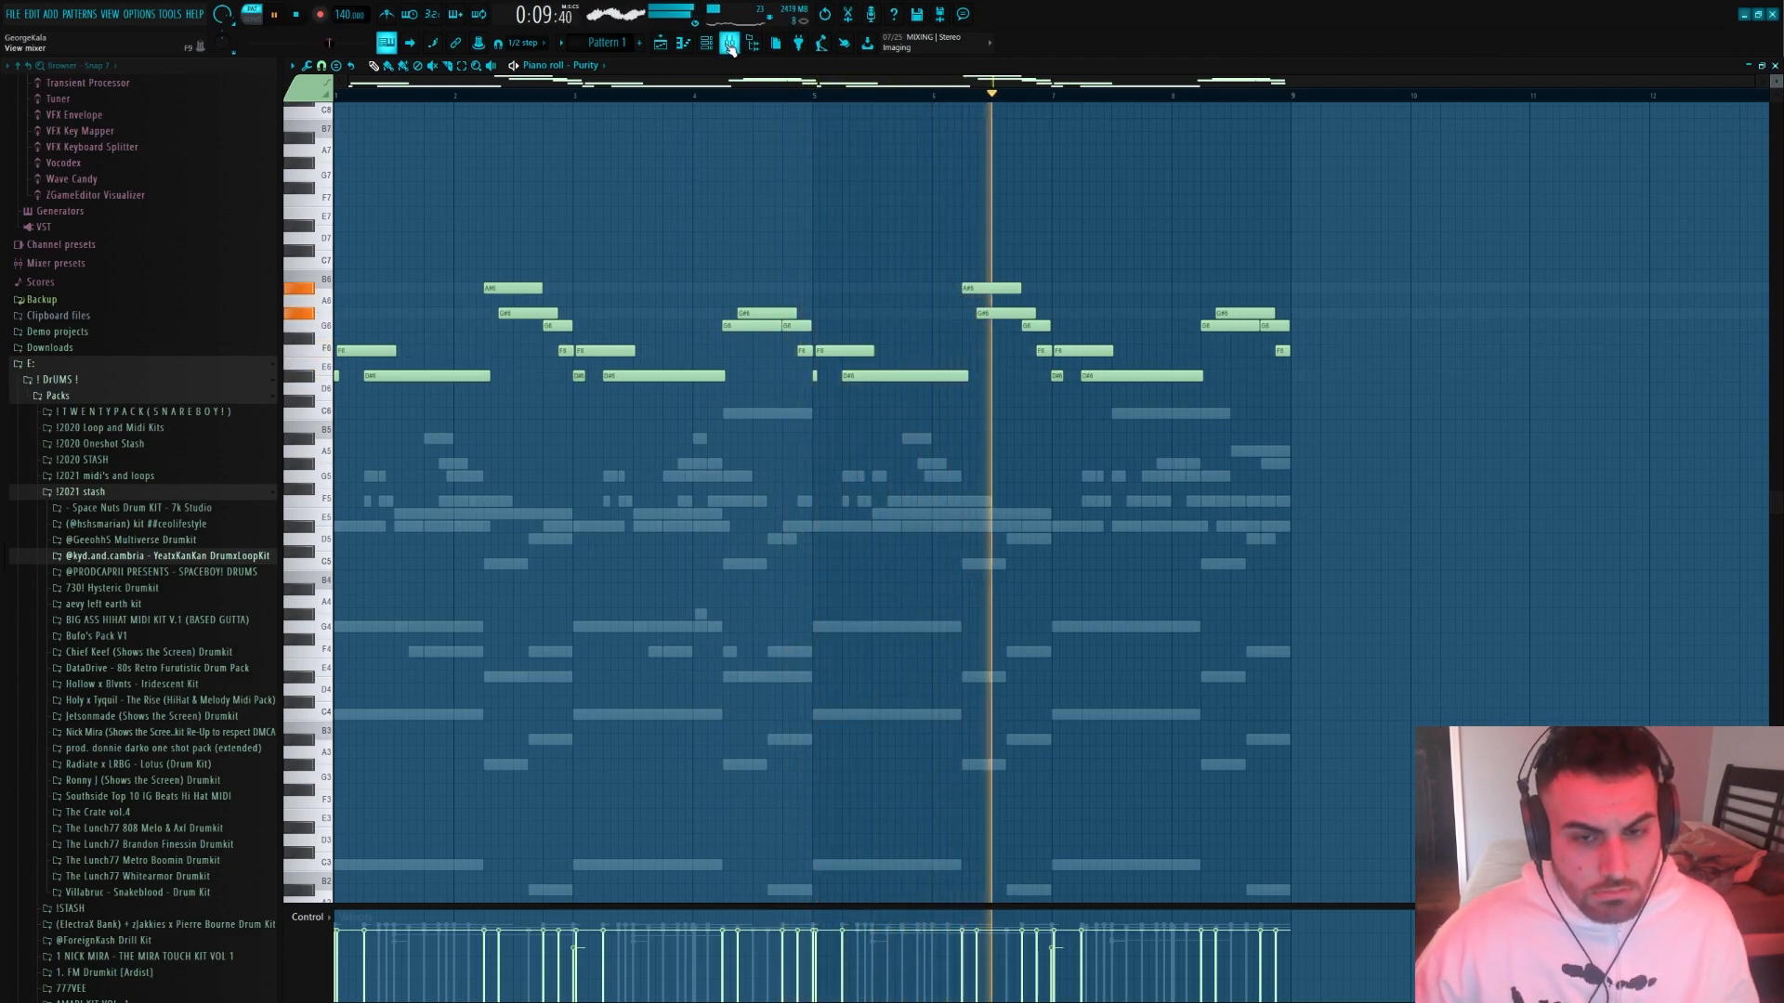
key("F9")
left_click_drag(685, 715, 686, 732)
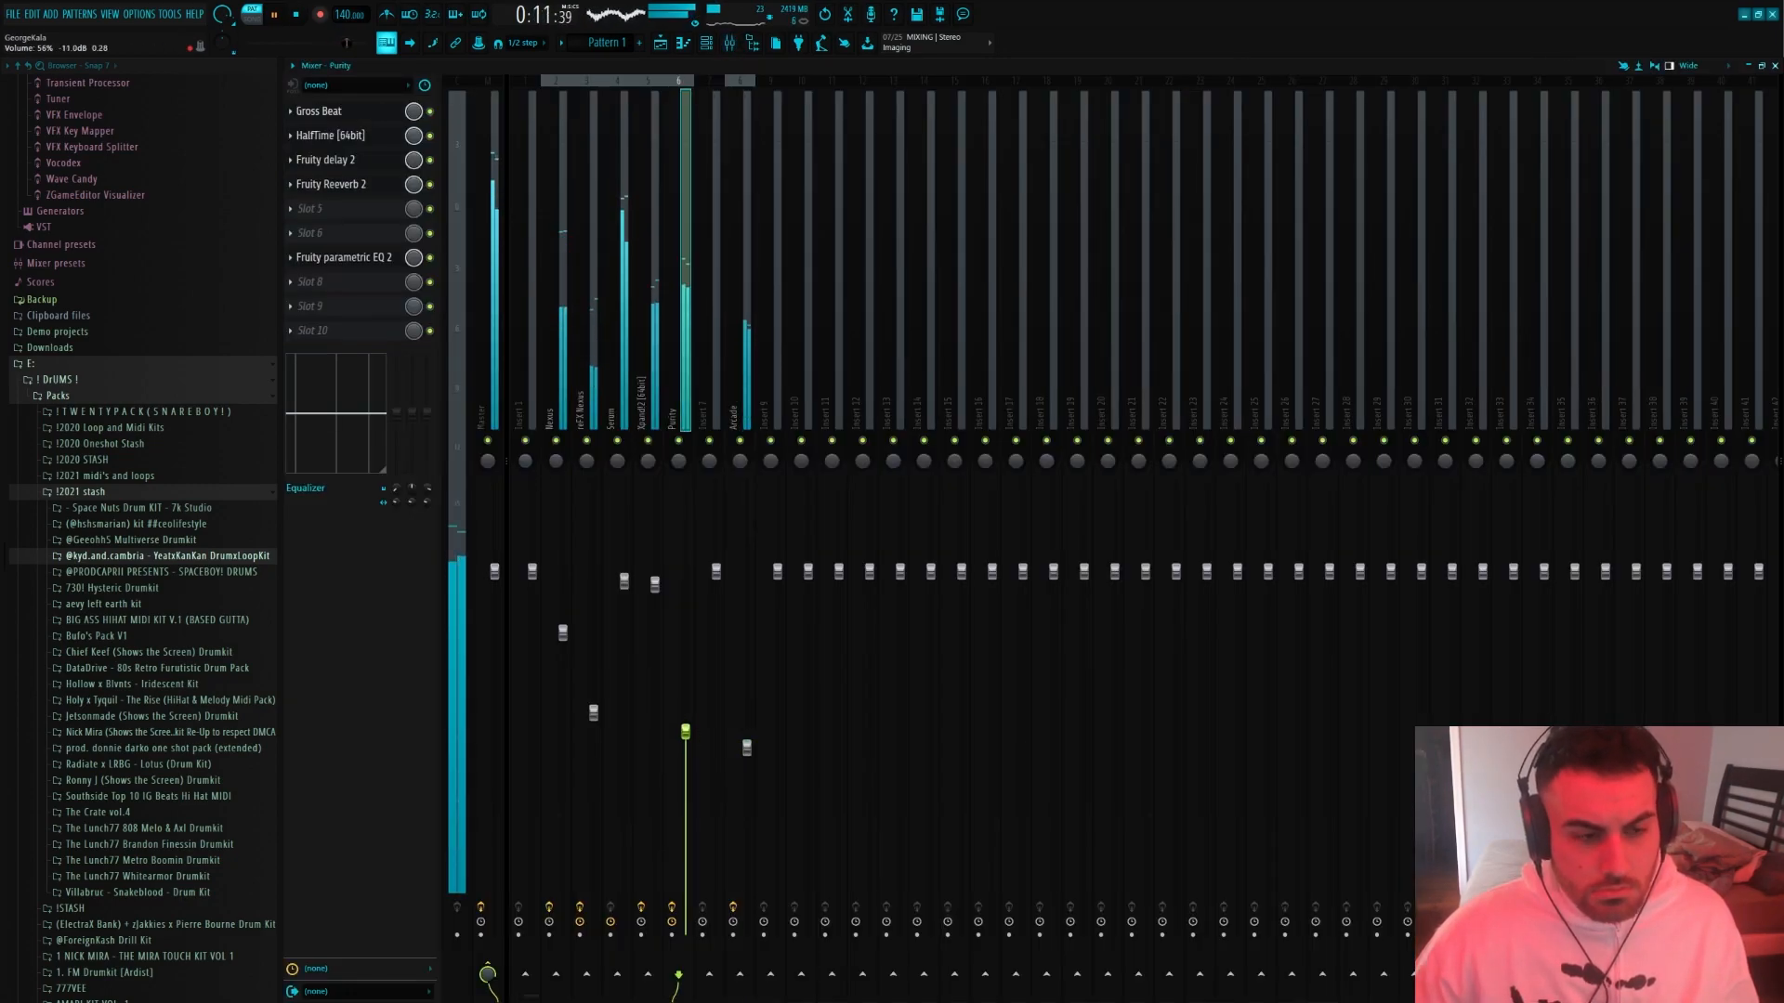
left_click(336, 112)
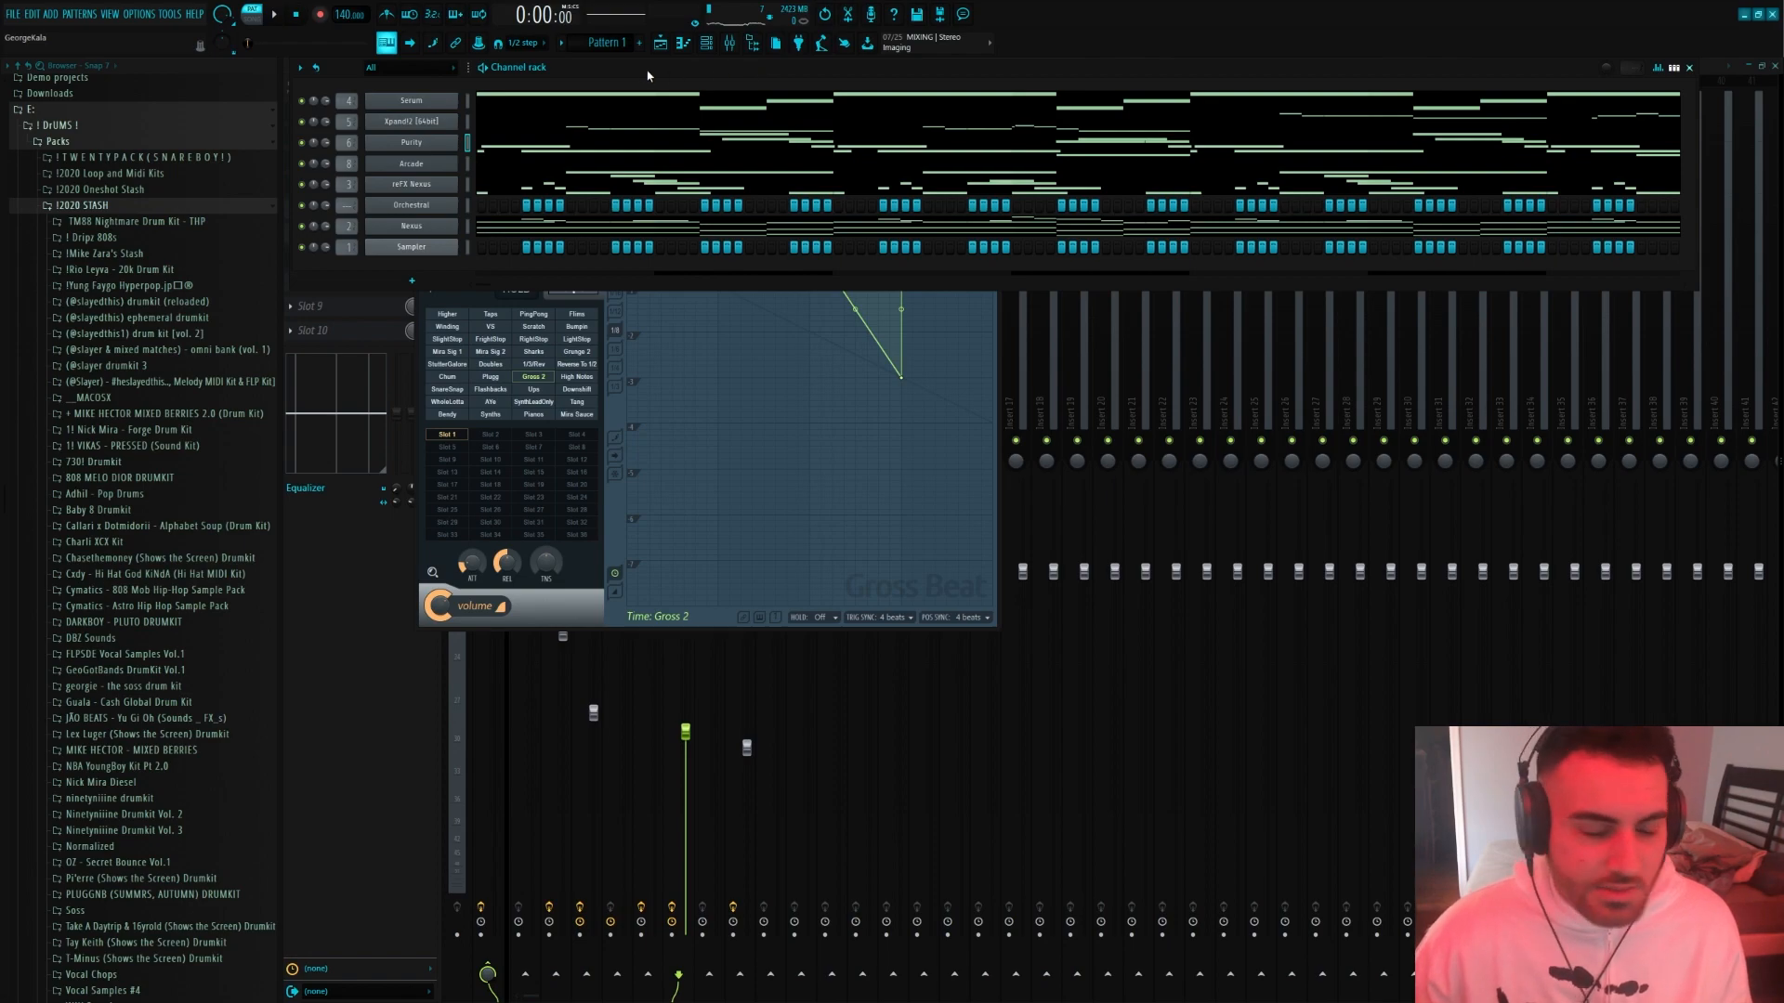
Add clap (wheezy) from the Wheezy Drumkit's Claps folder to the channel rack as a new channel
scroll(124, 589, "down", 9)
left_click(107, 587)
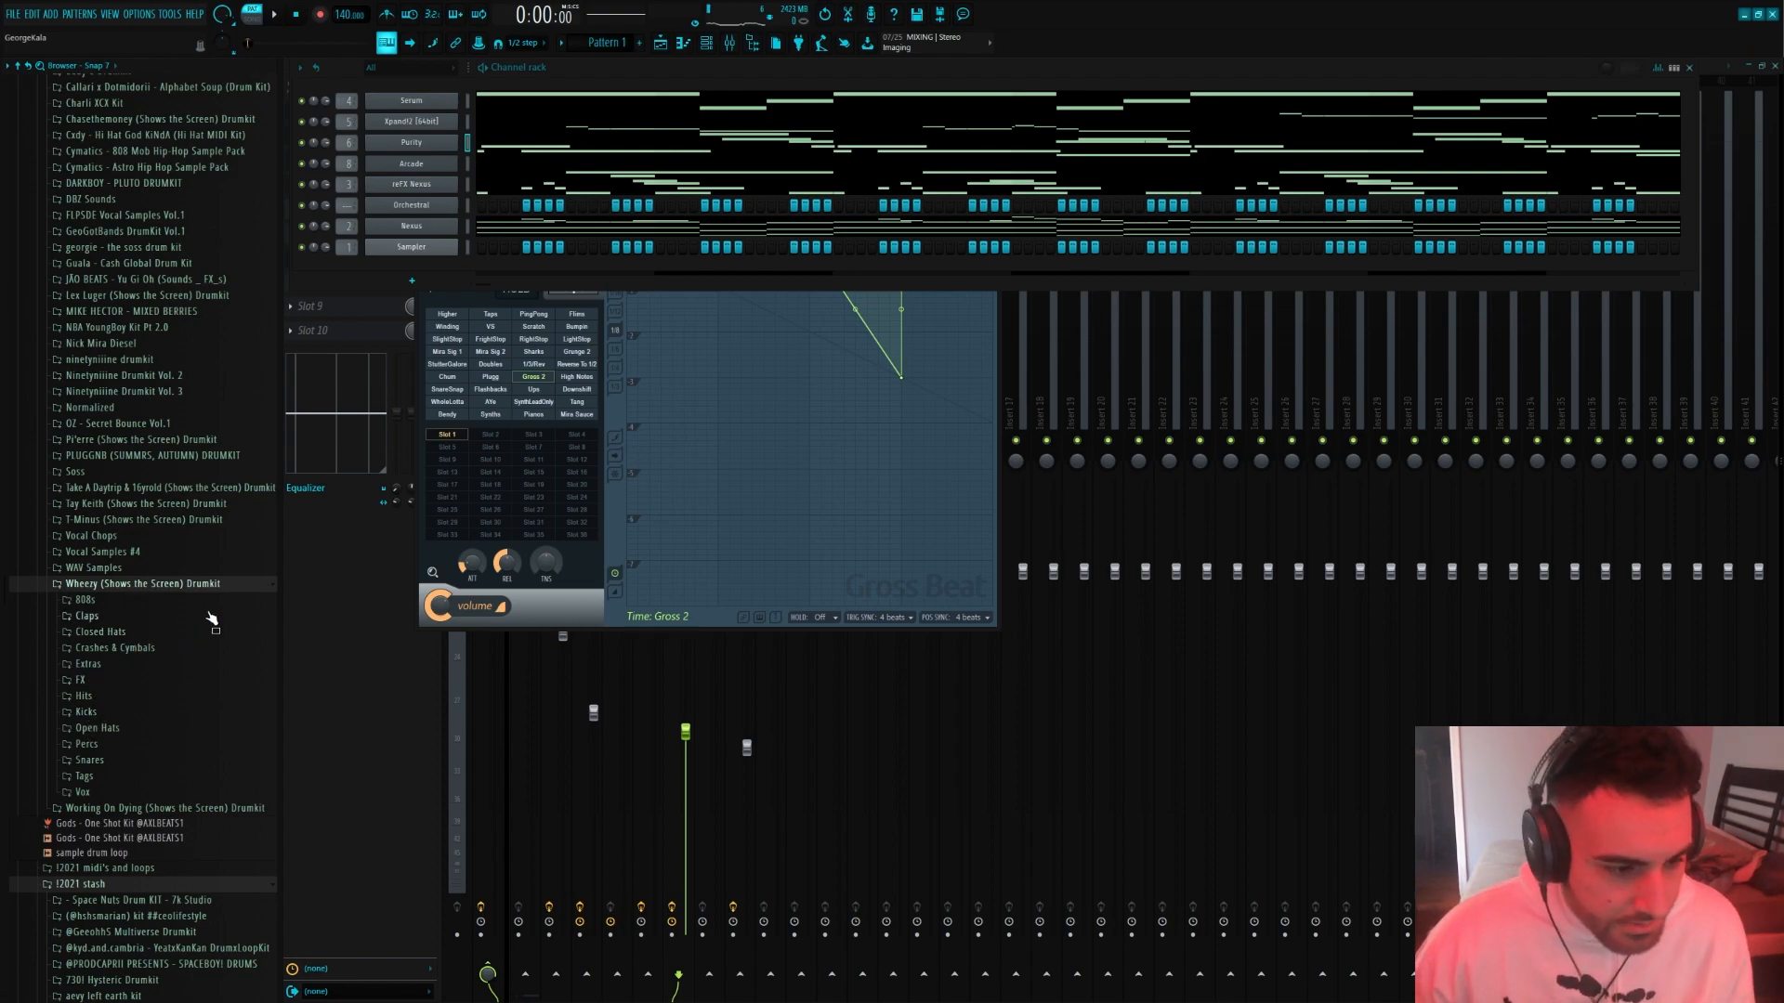
left_click(212, 619)
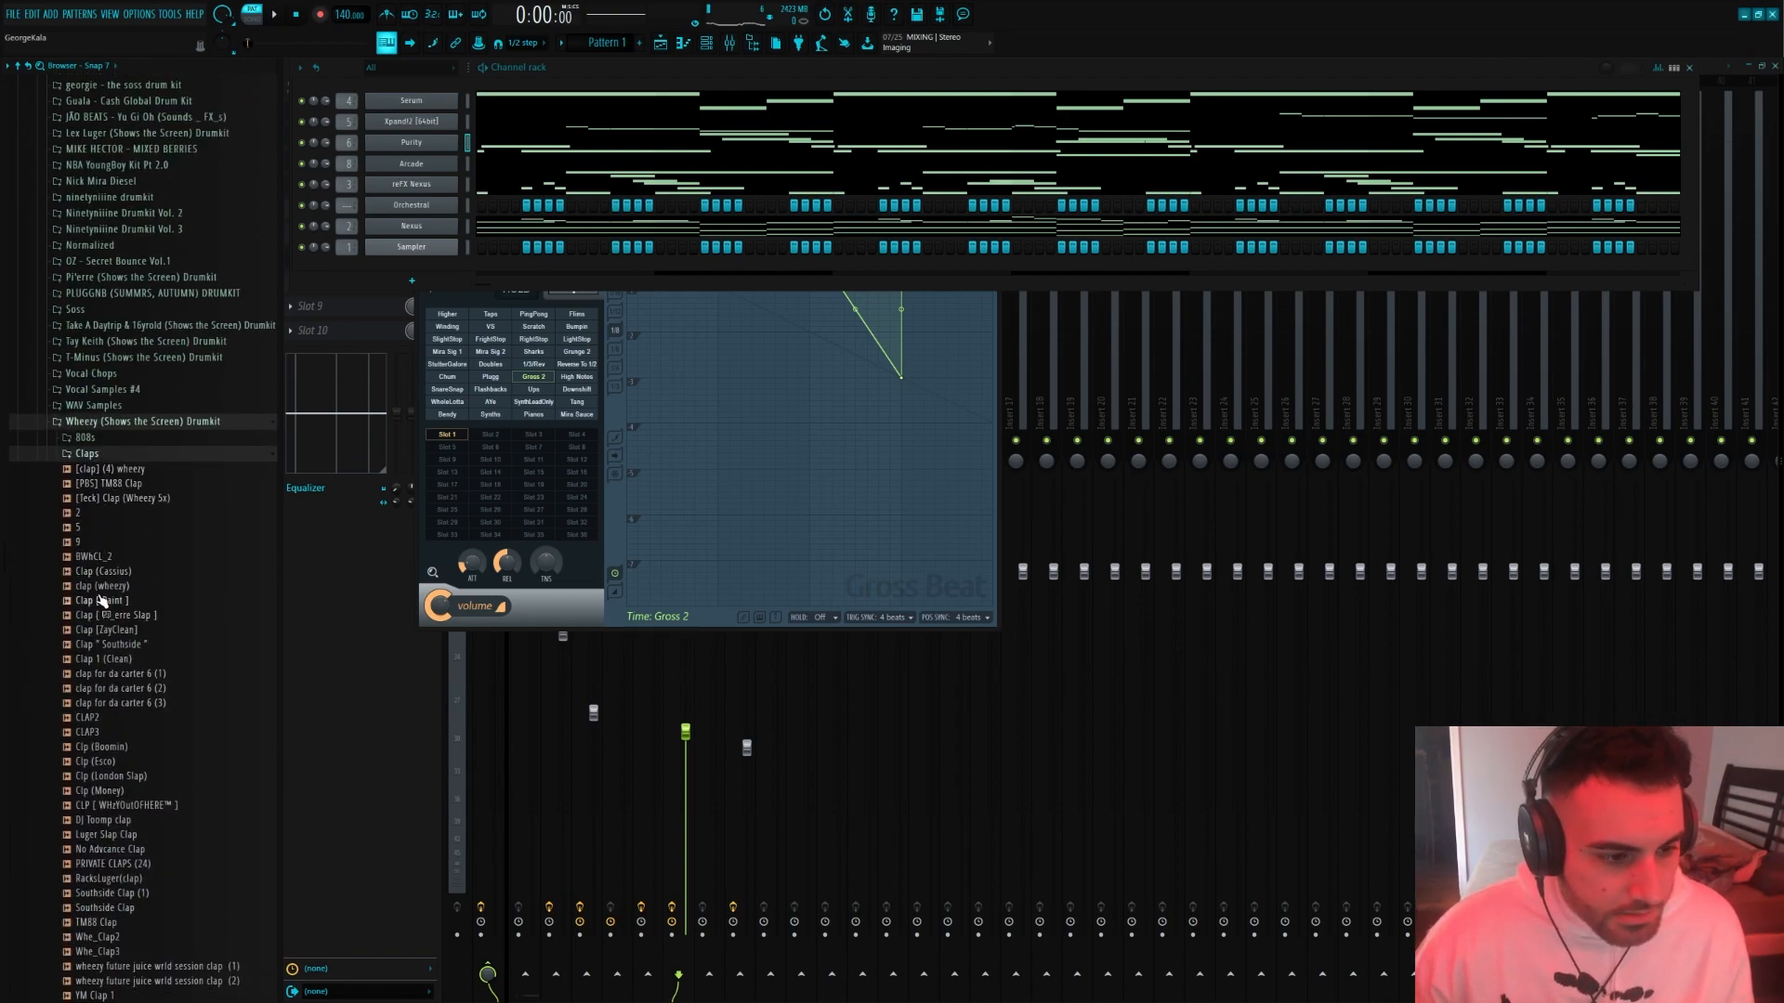
left_click_drag(430, 275, 422, 278)
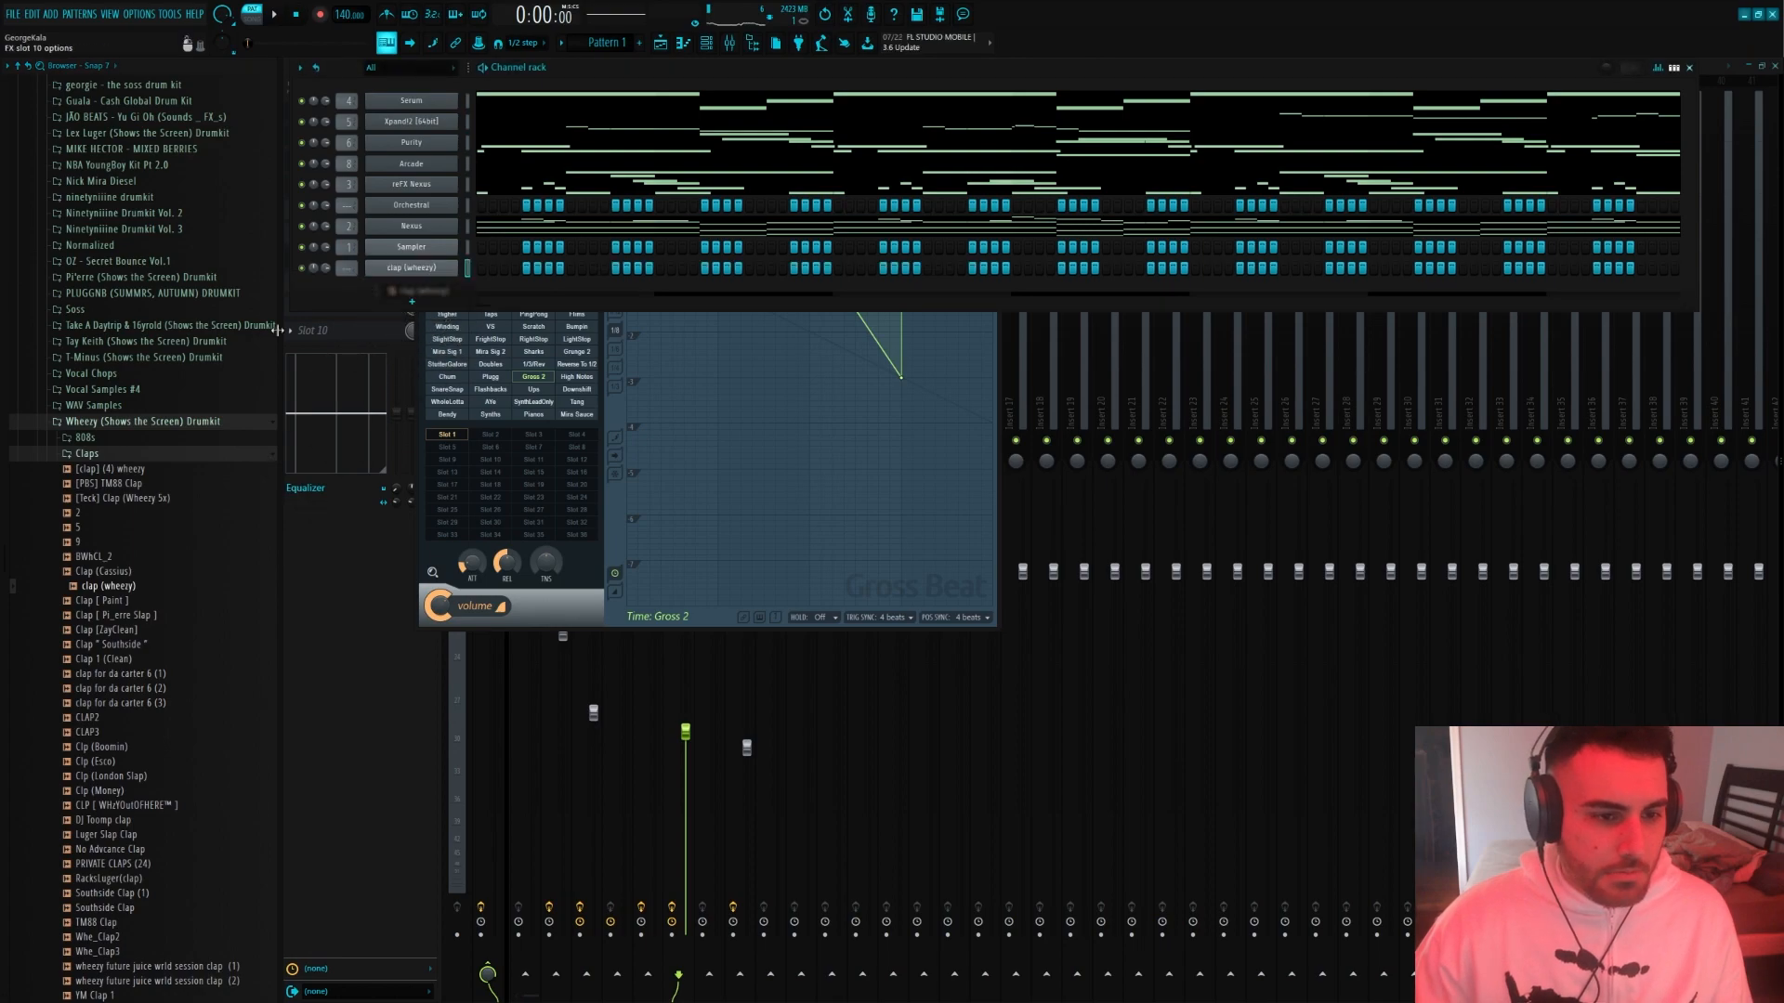
Add the Hit 1 closed hat on every second step and the [808] Wheezy Spinz sample from the Wheezy kit
left_click(93, 455)
left_click(112, 470)
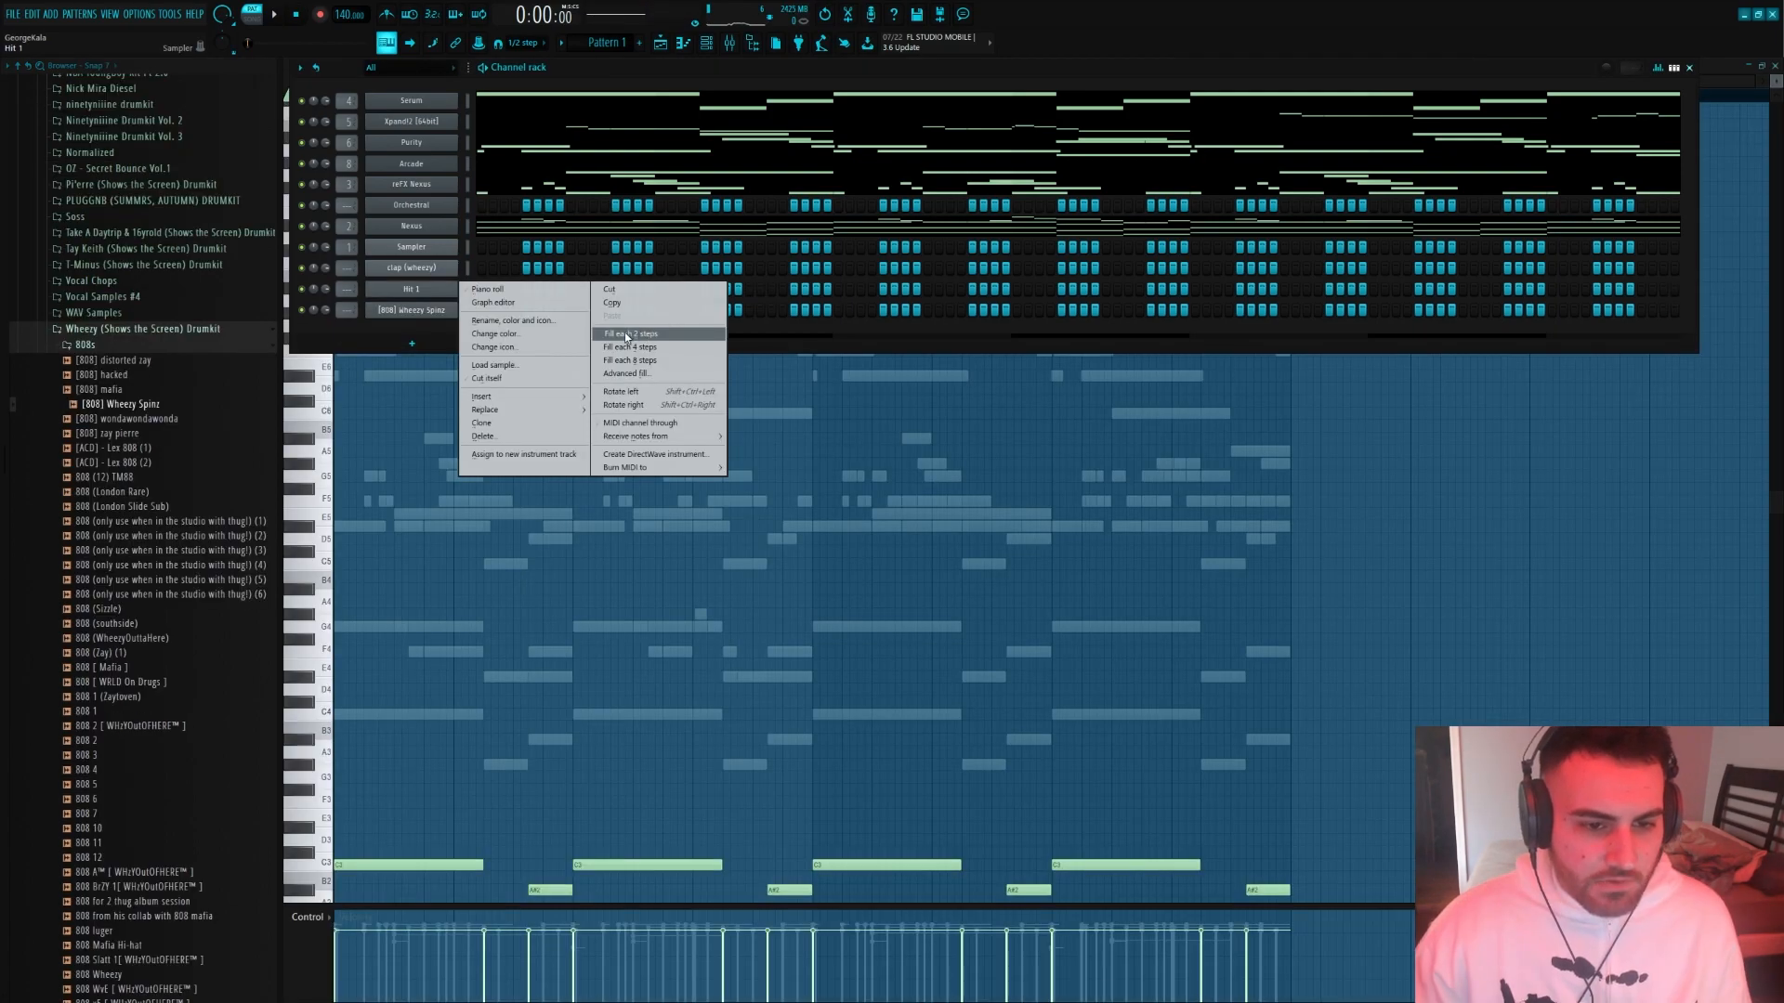
left_click(628, 334)
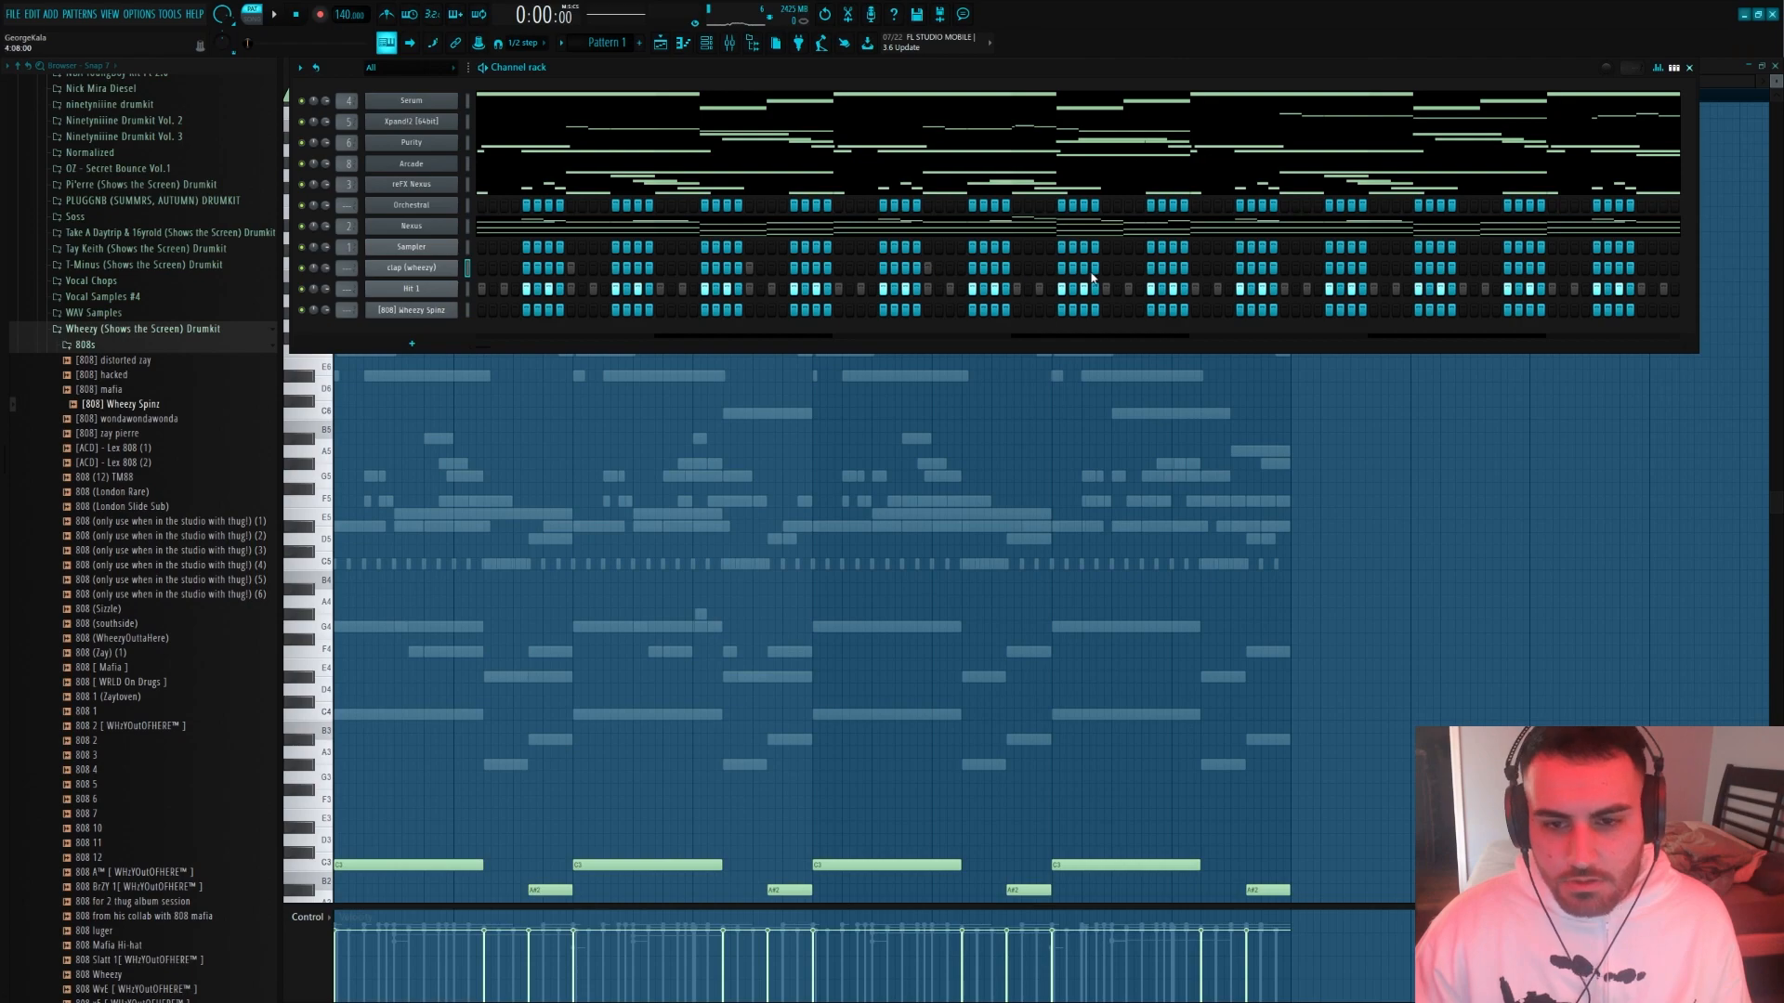
Place clap (wheezy) notes on beat three of the first four bars and duplicate them across all eight bars
right_click(429, 270)
left_click(492, 273)
key("ctrl+a")
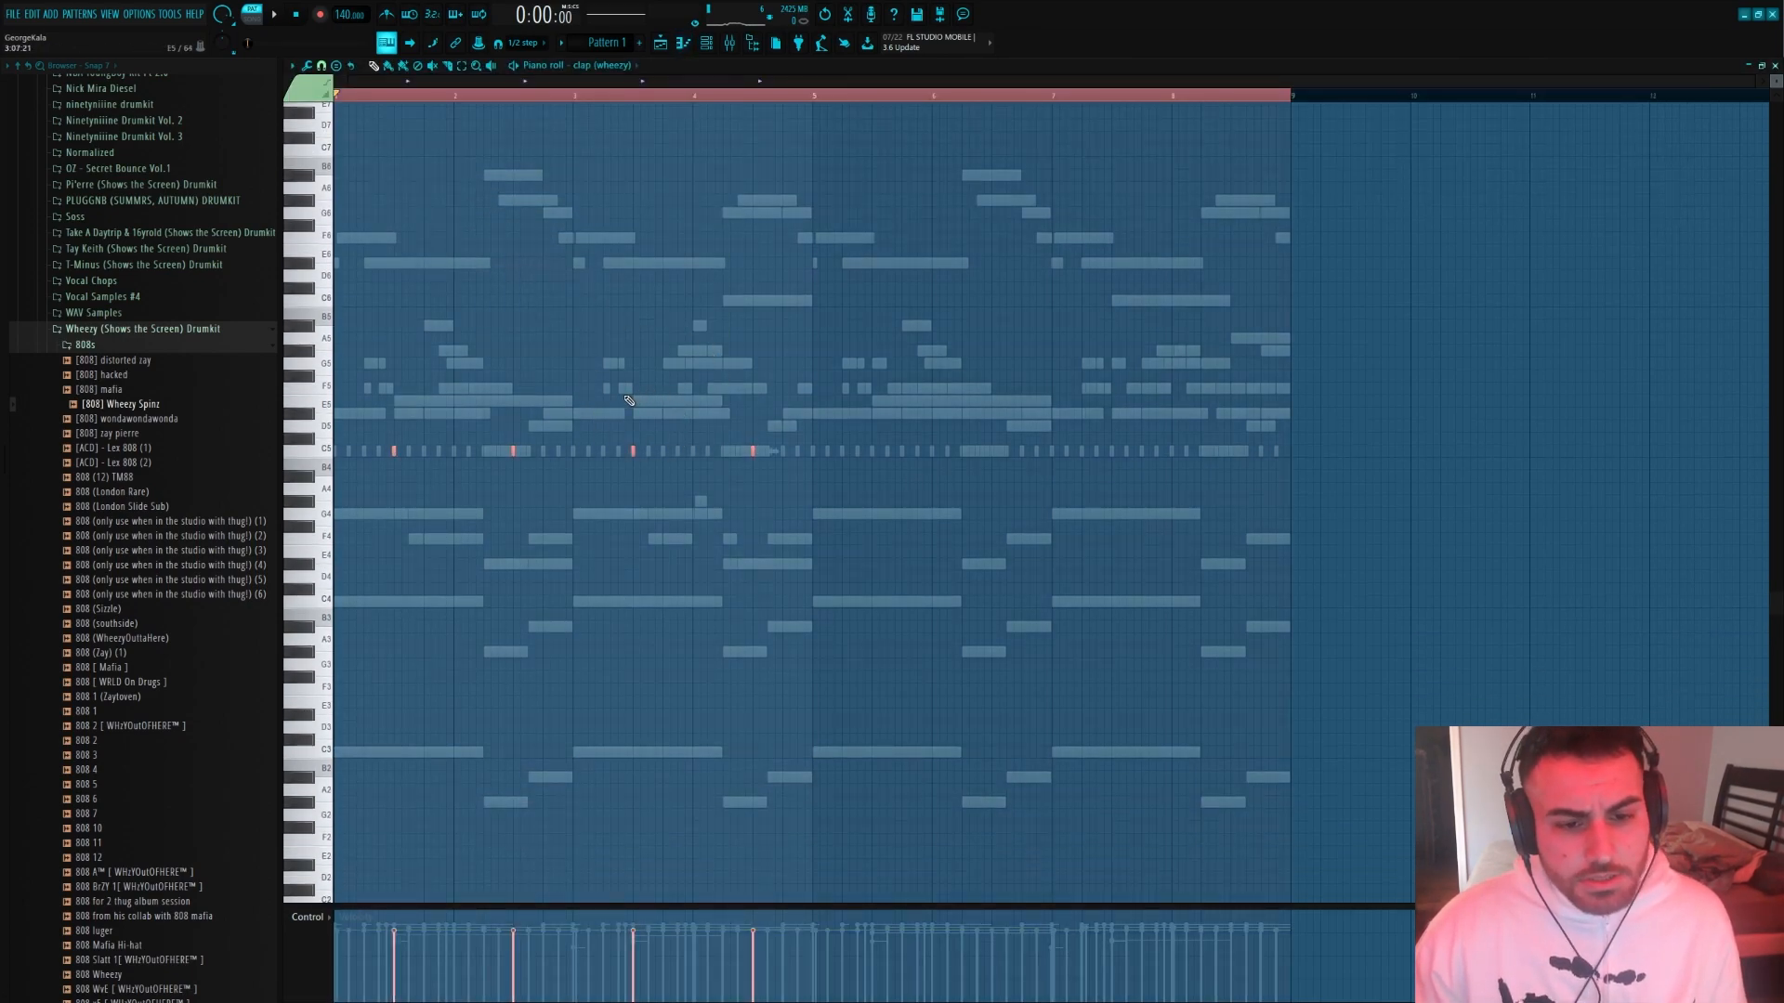
left_click_drag(396, 451, 402, 451)
scroll(848, 486, "up", 6)
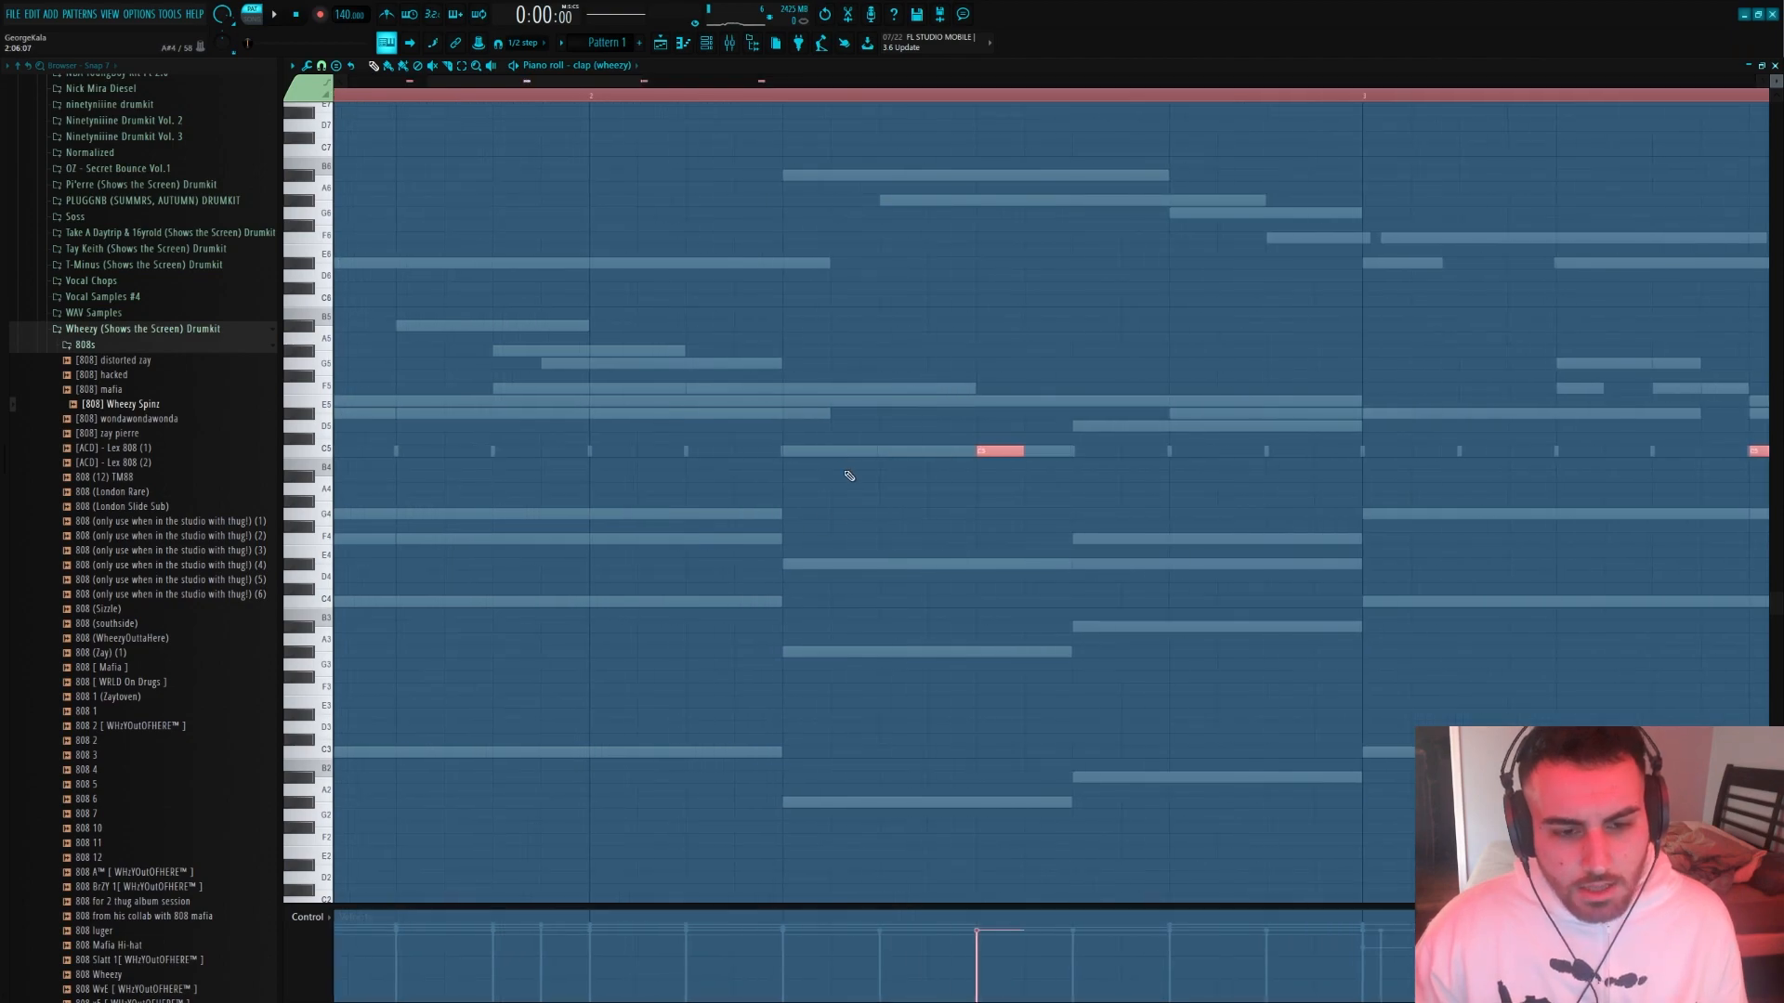
scroll(1035, 505, "down", 6)
left_click(859, 111)
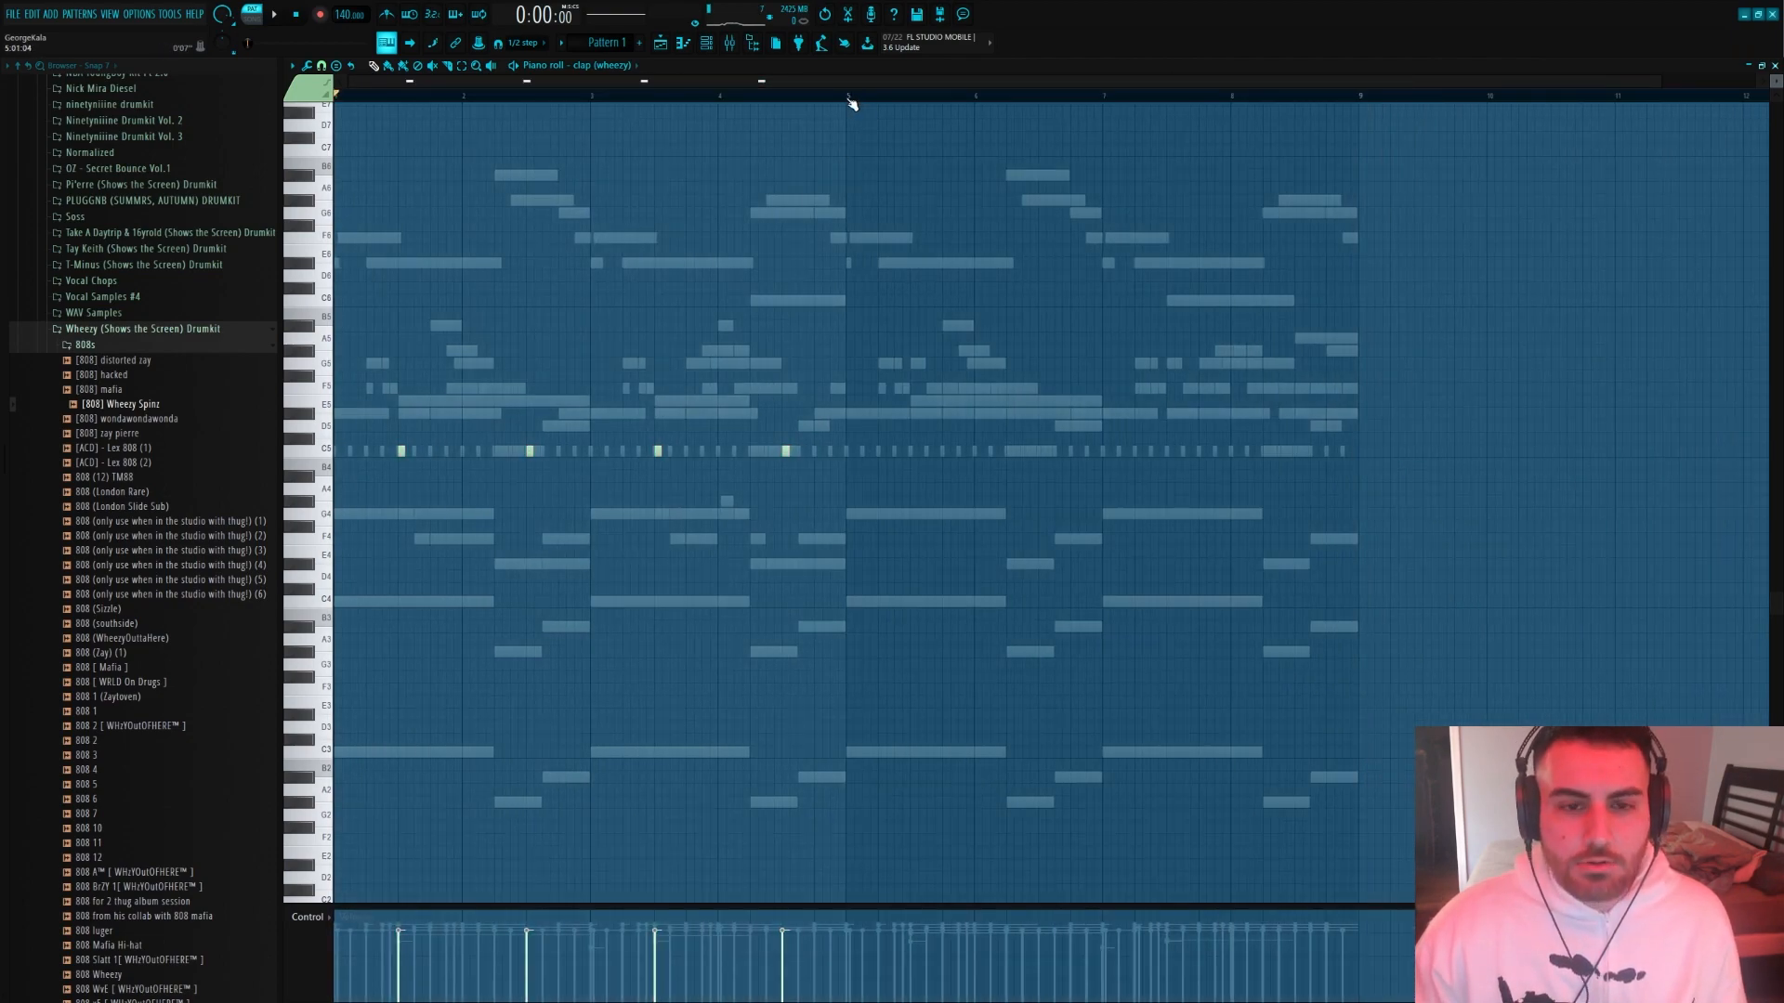
key("ctrl+b")
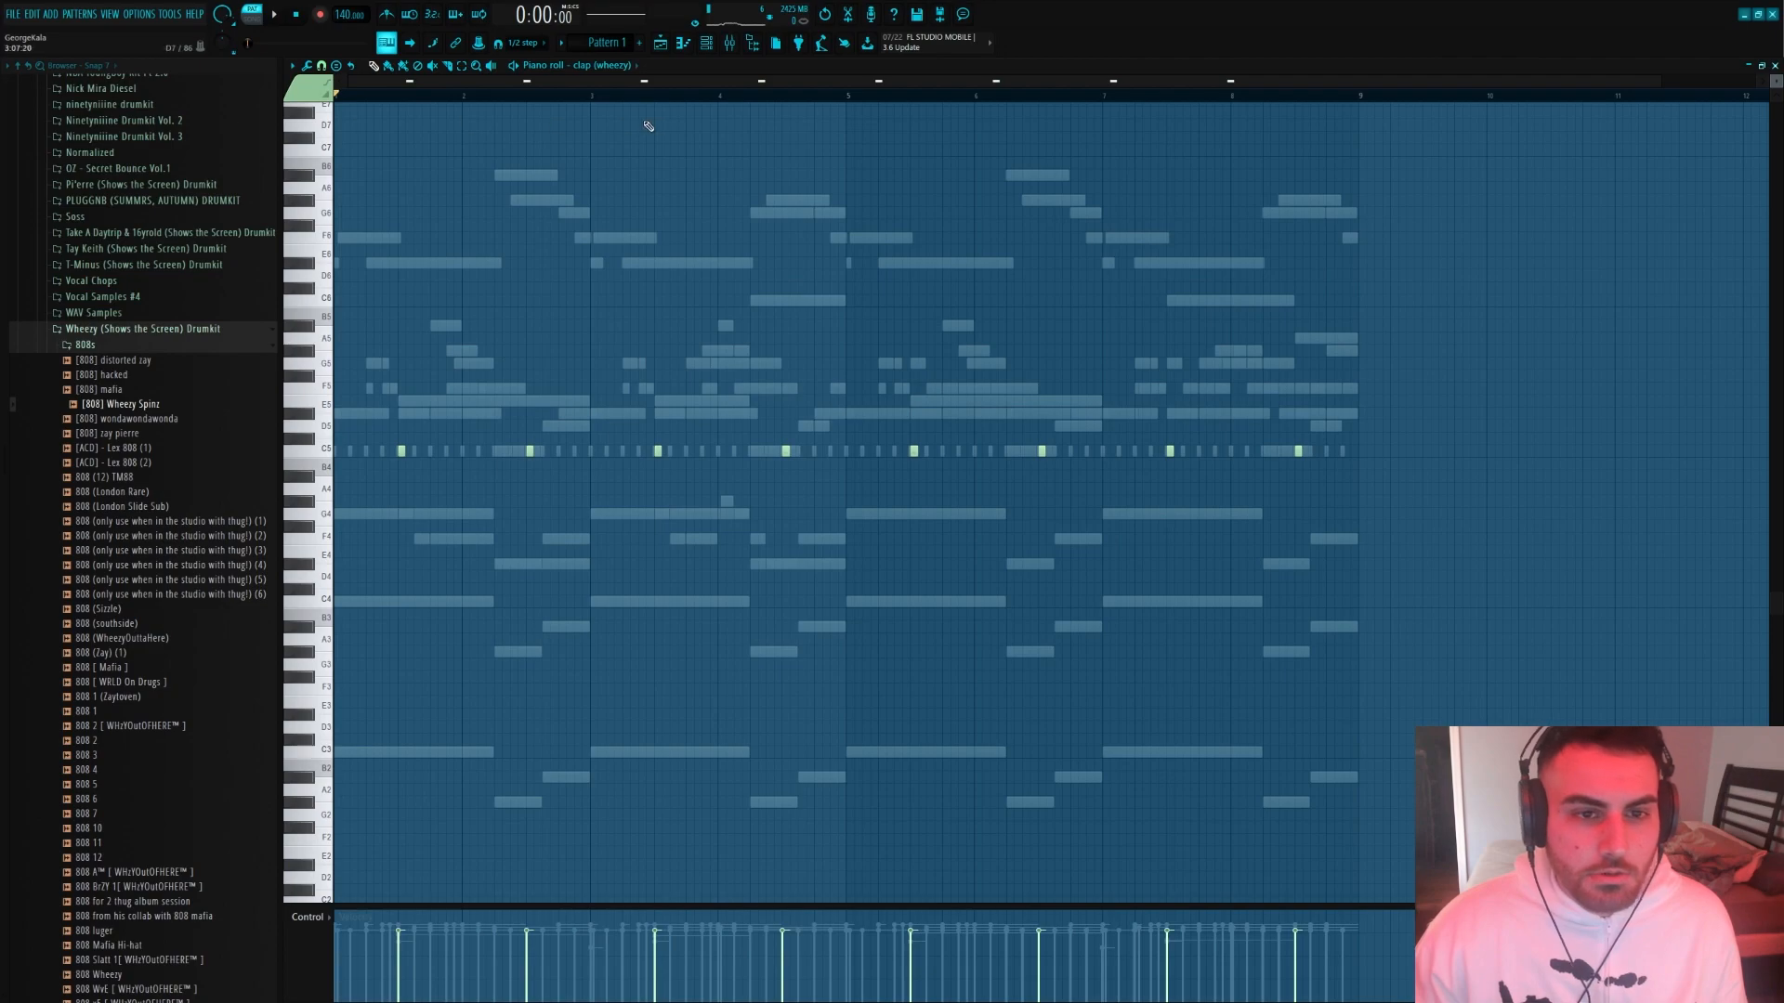
Play the pattern and add snare (wheezy) from the Wheezy kit's Snares folder as a new channel
key("F6")
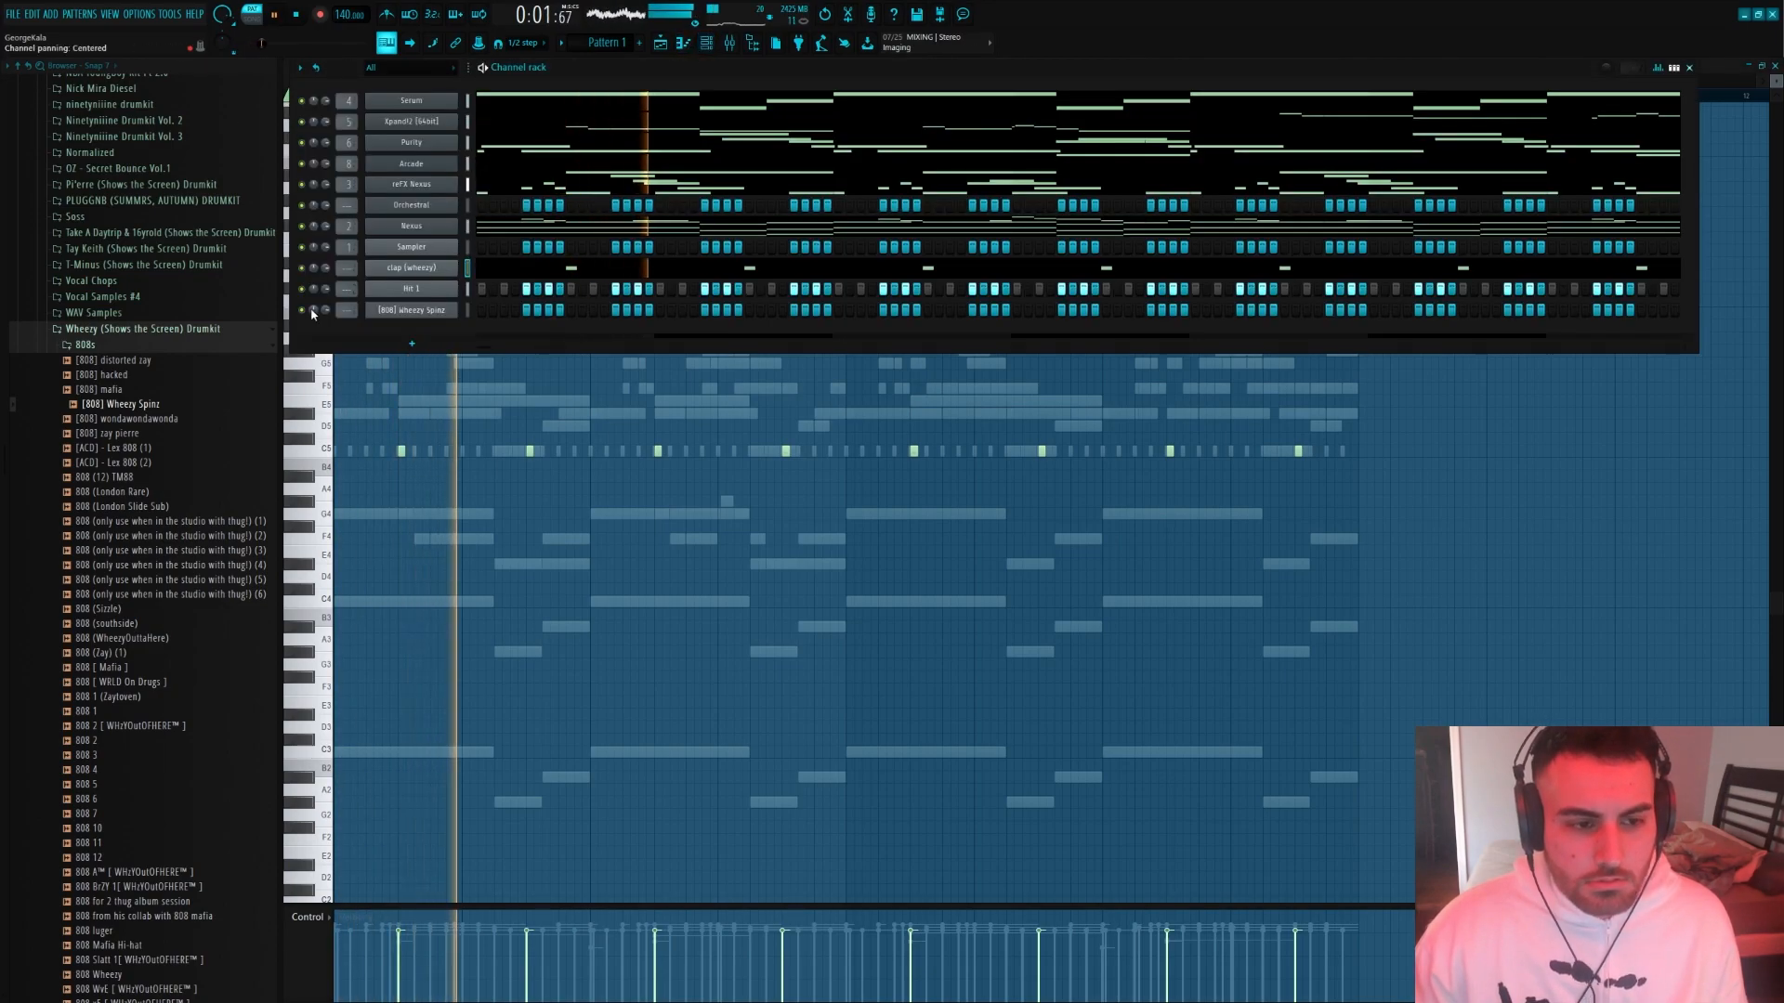
left_click(121, 348)
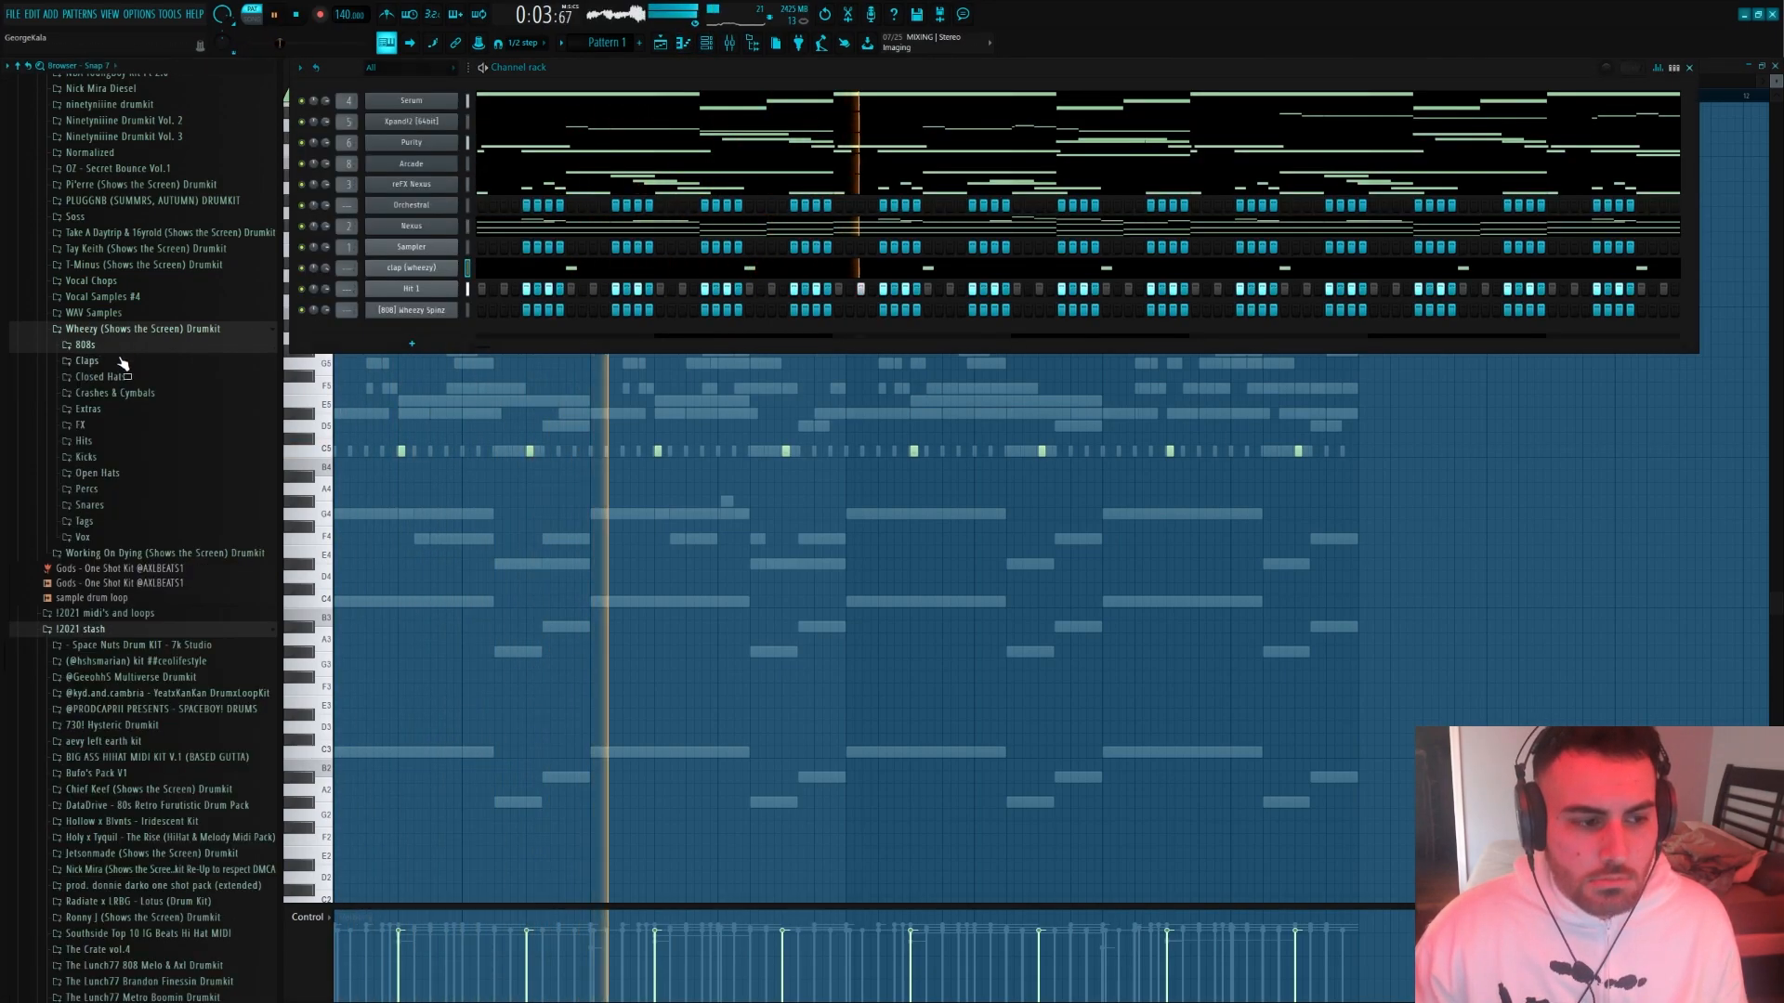
left_click(89, 504)
scroll(121, 520, "down", 10)
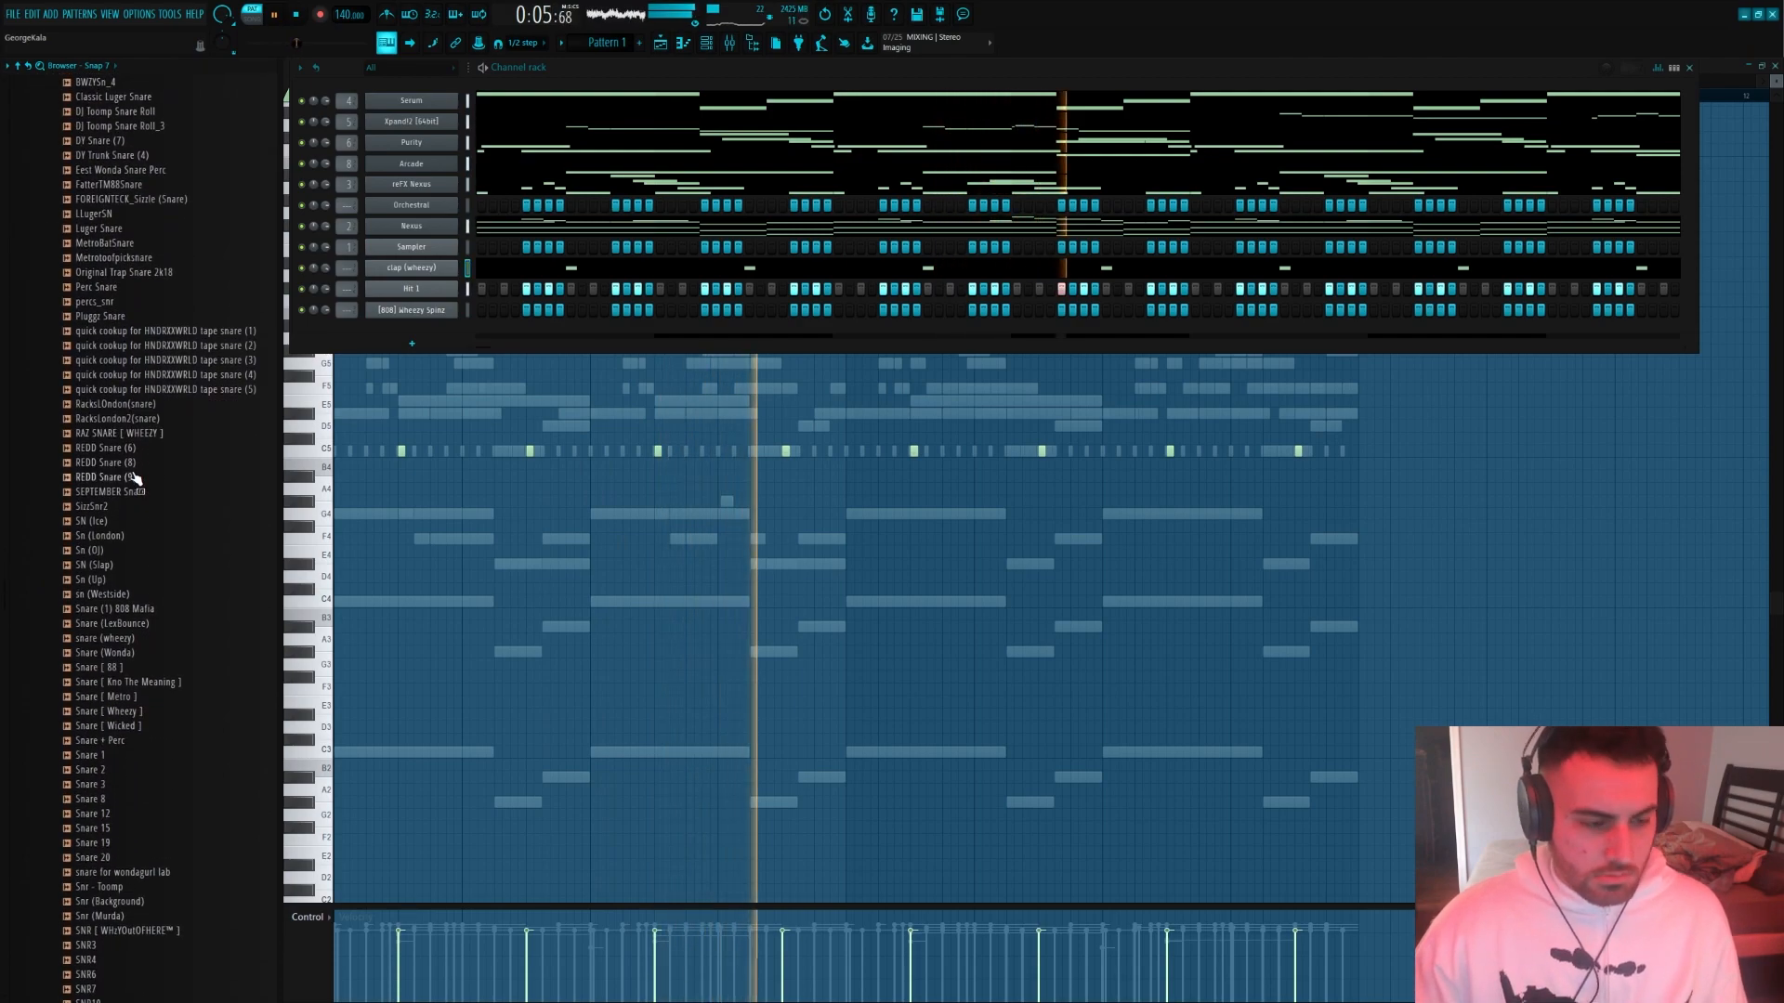
scroll(158, 627, "down", 4)
left_click_drag(112, 374, 394, 346)
Add No Heart OH from the Wheezy kit's Open Hats folder to the channel rack
scroll(111, 372, "up", 15)
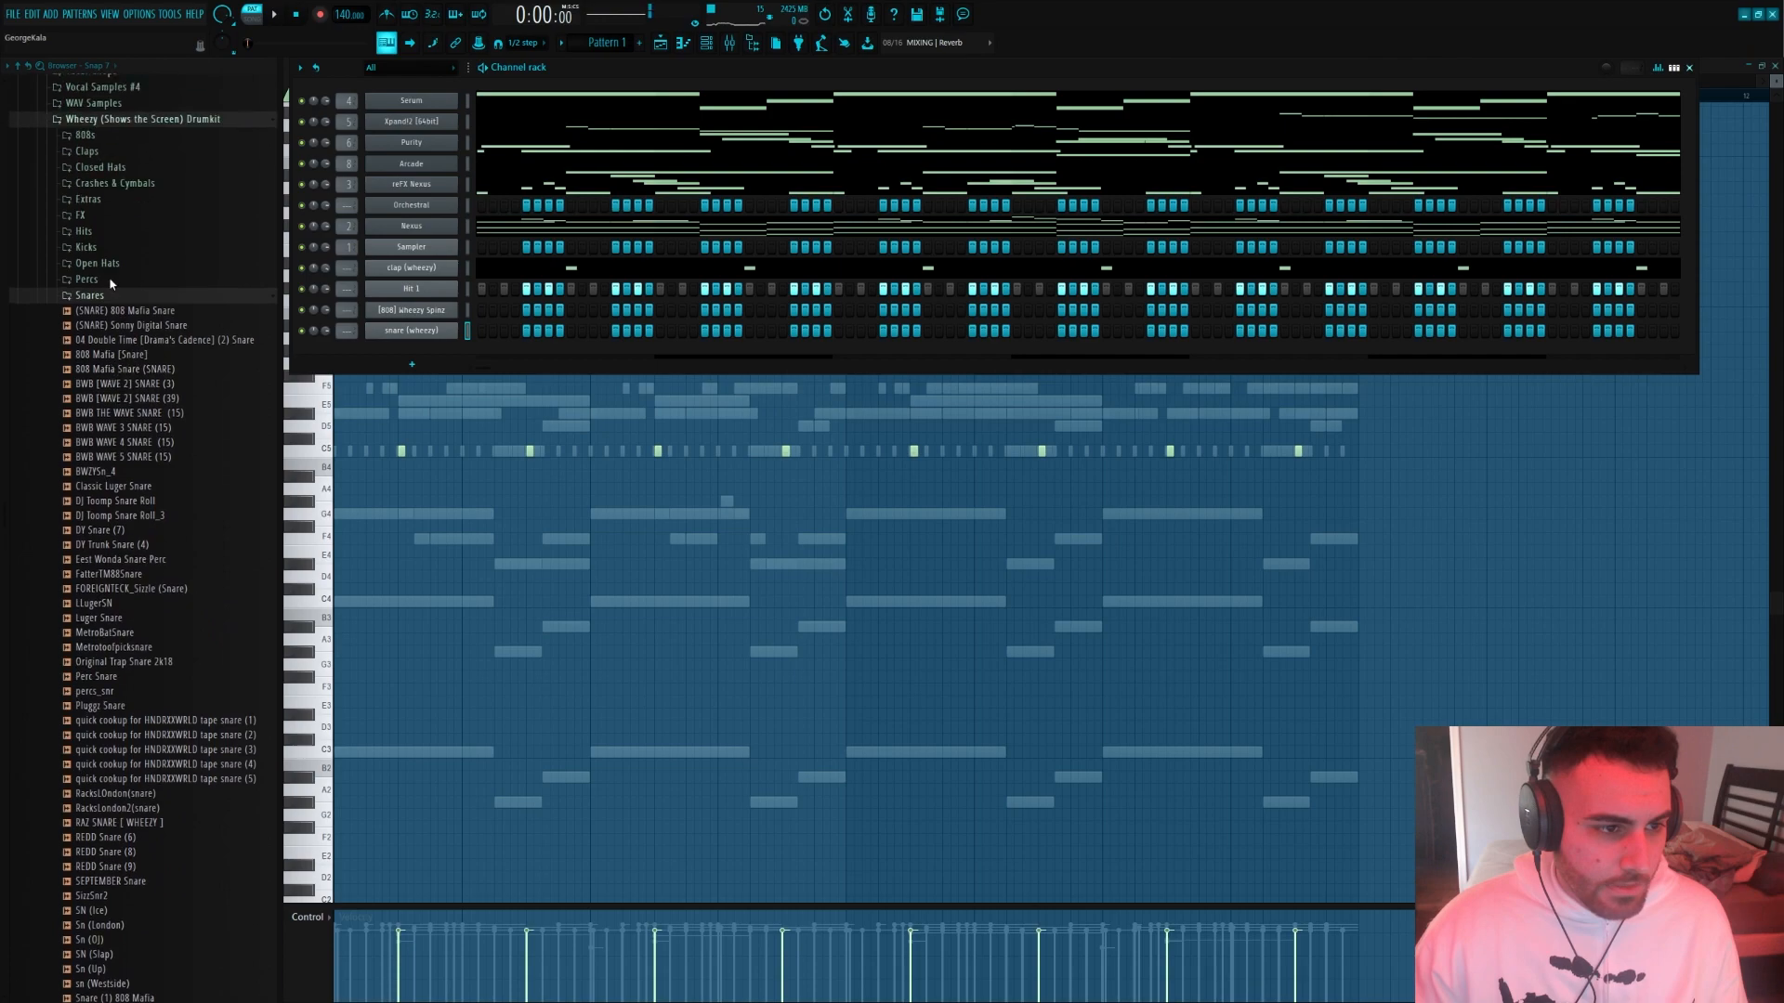
scroll(144, 537, "down", 1)
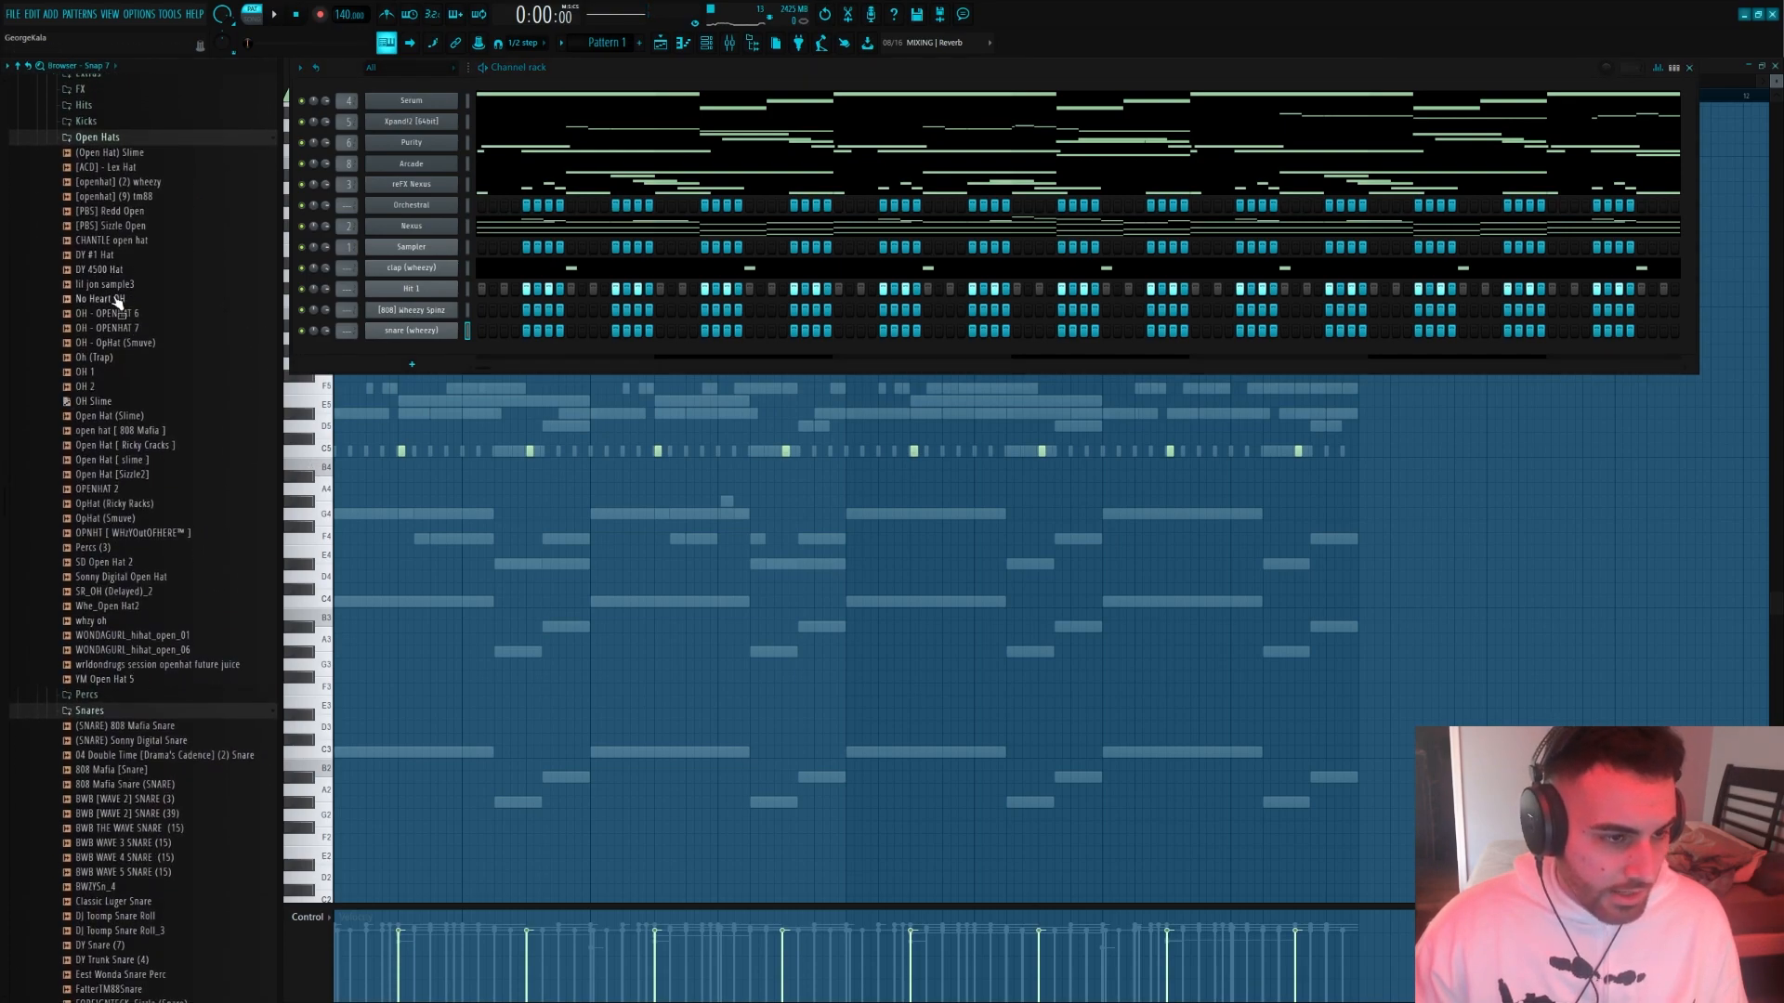
left_click_drag(115, 302, 327, 360)
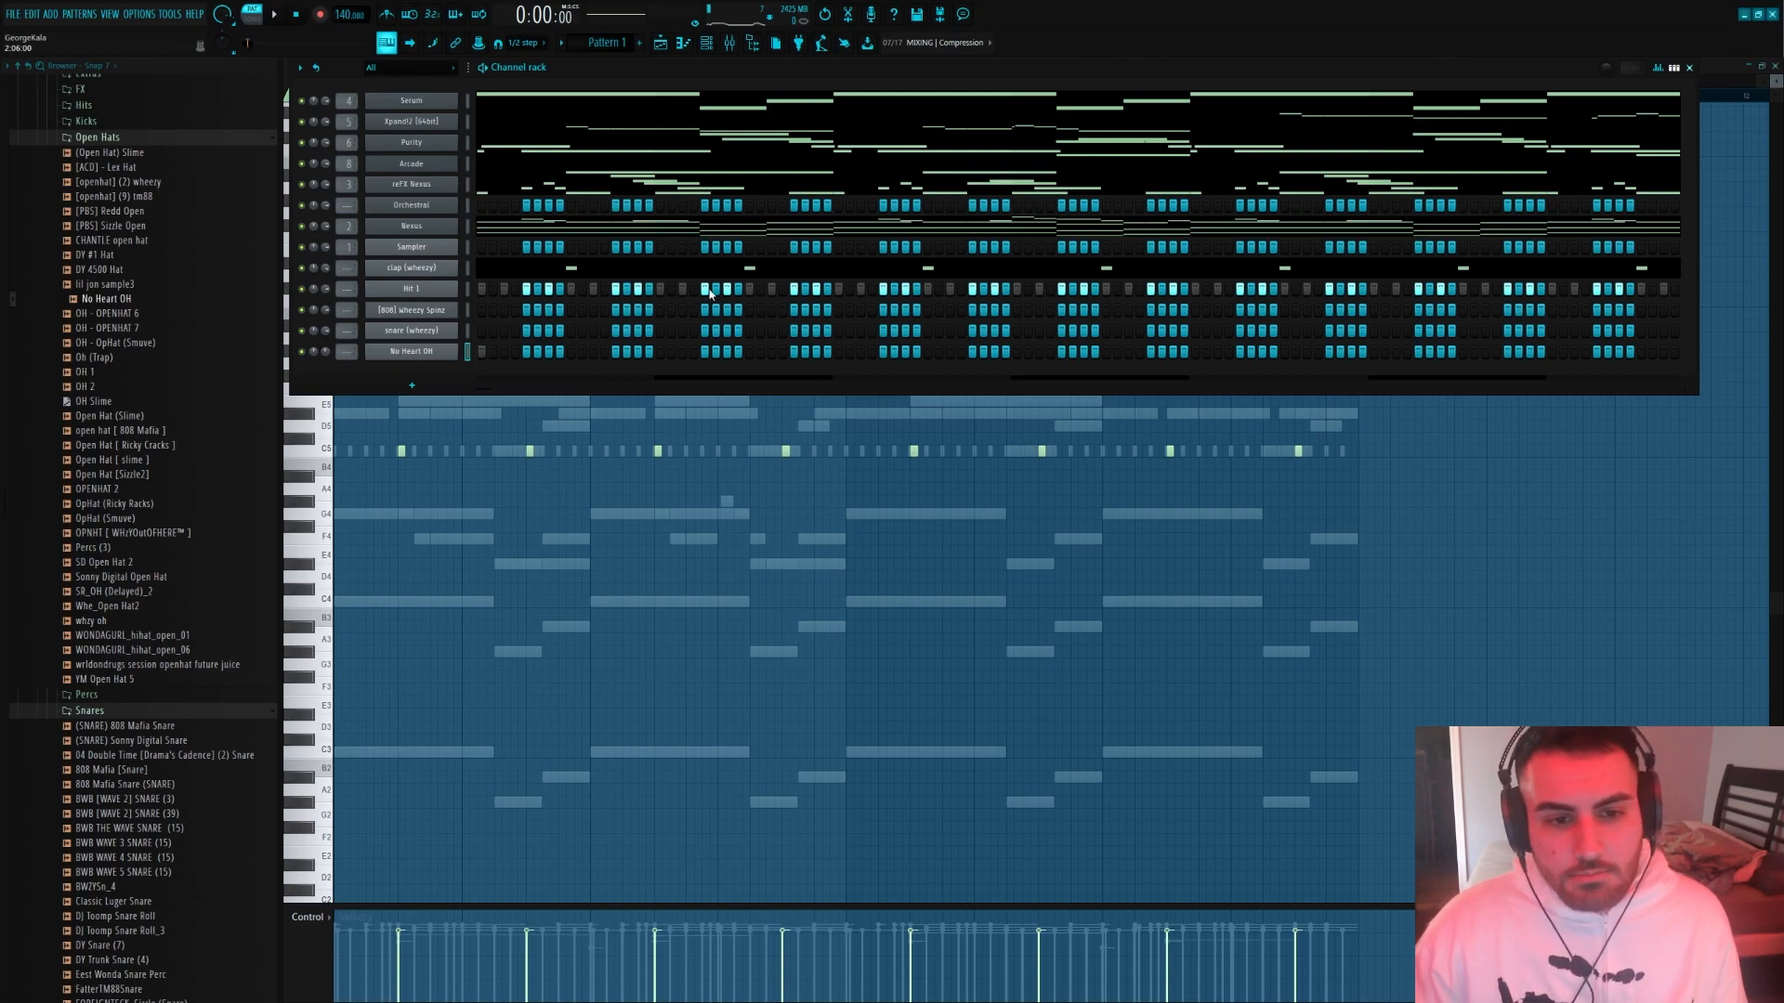
Program snare (wheezy) hits on step 15 of the bars while listening to the pattern
key("space")
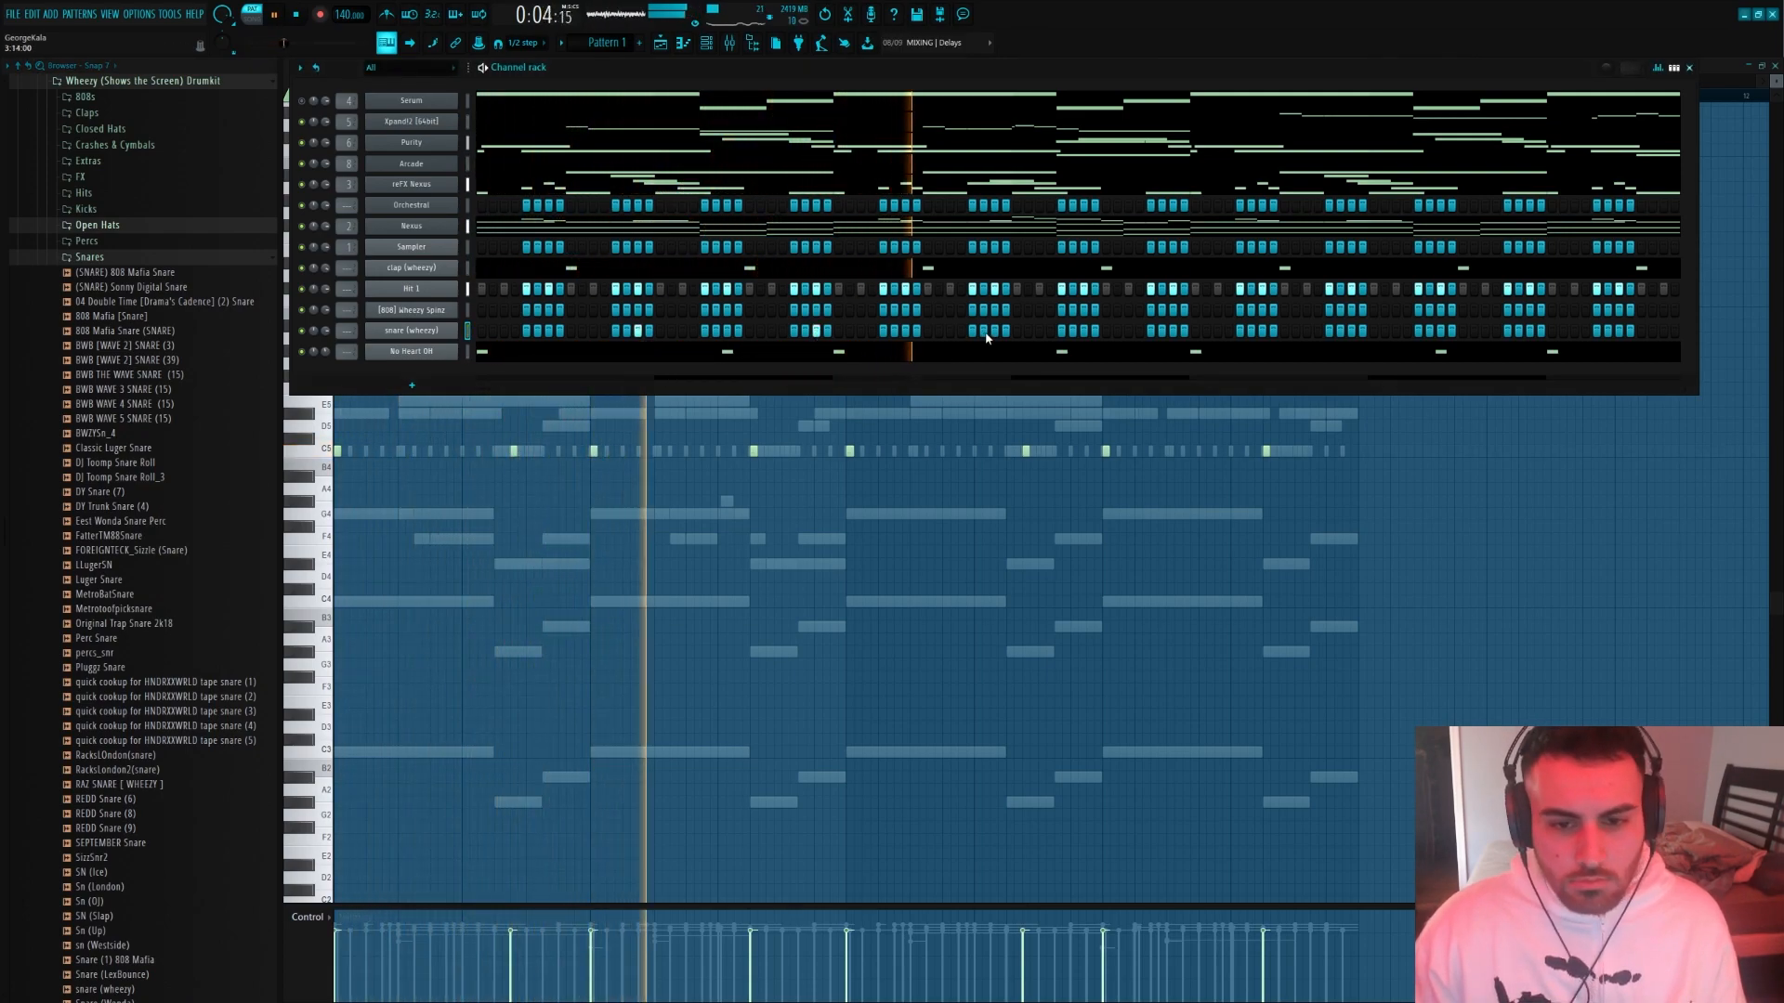
left_click(1172, 332)
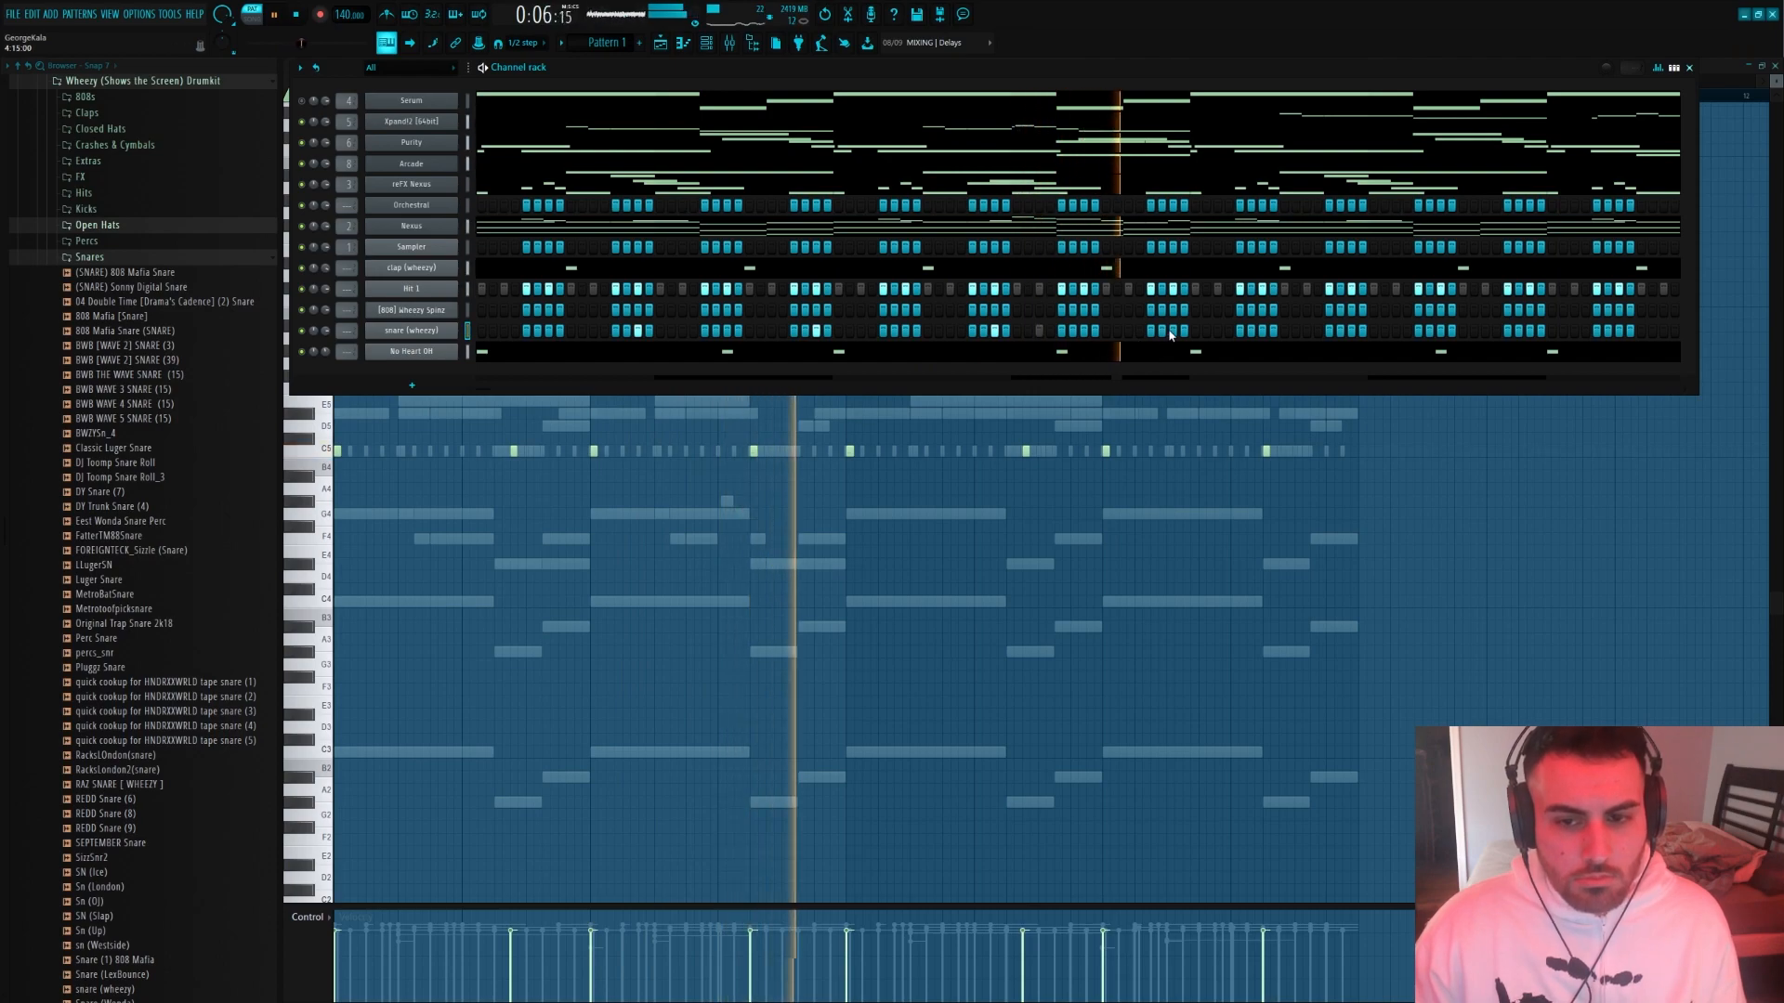
key("space")
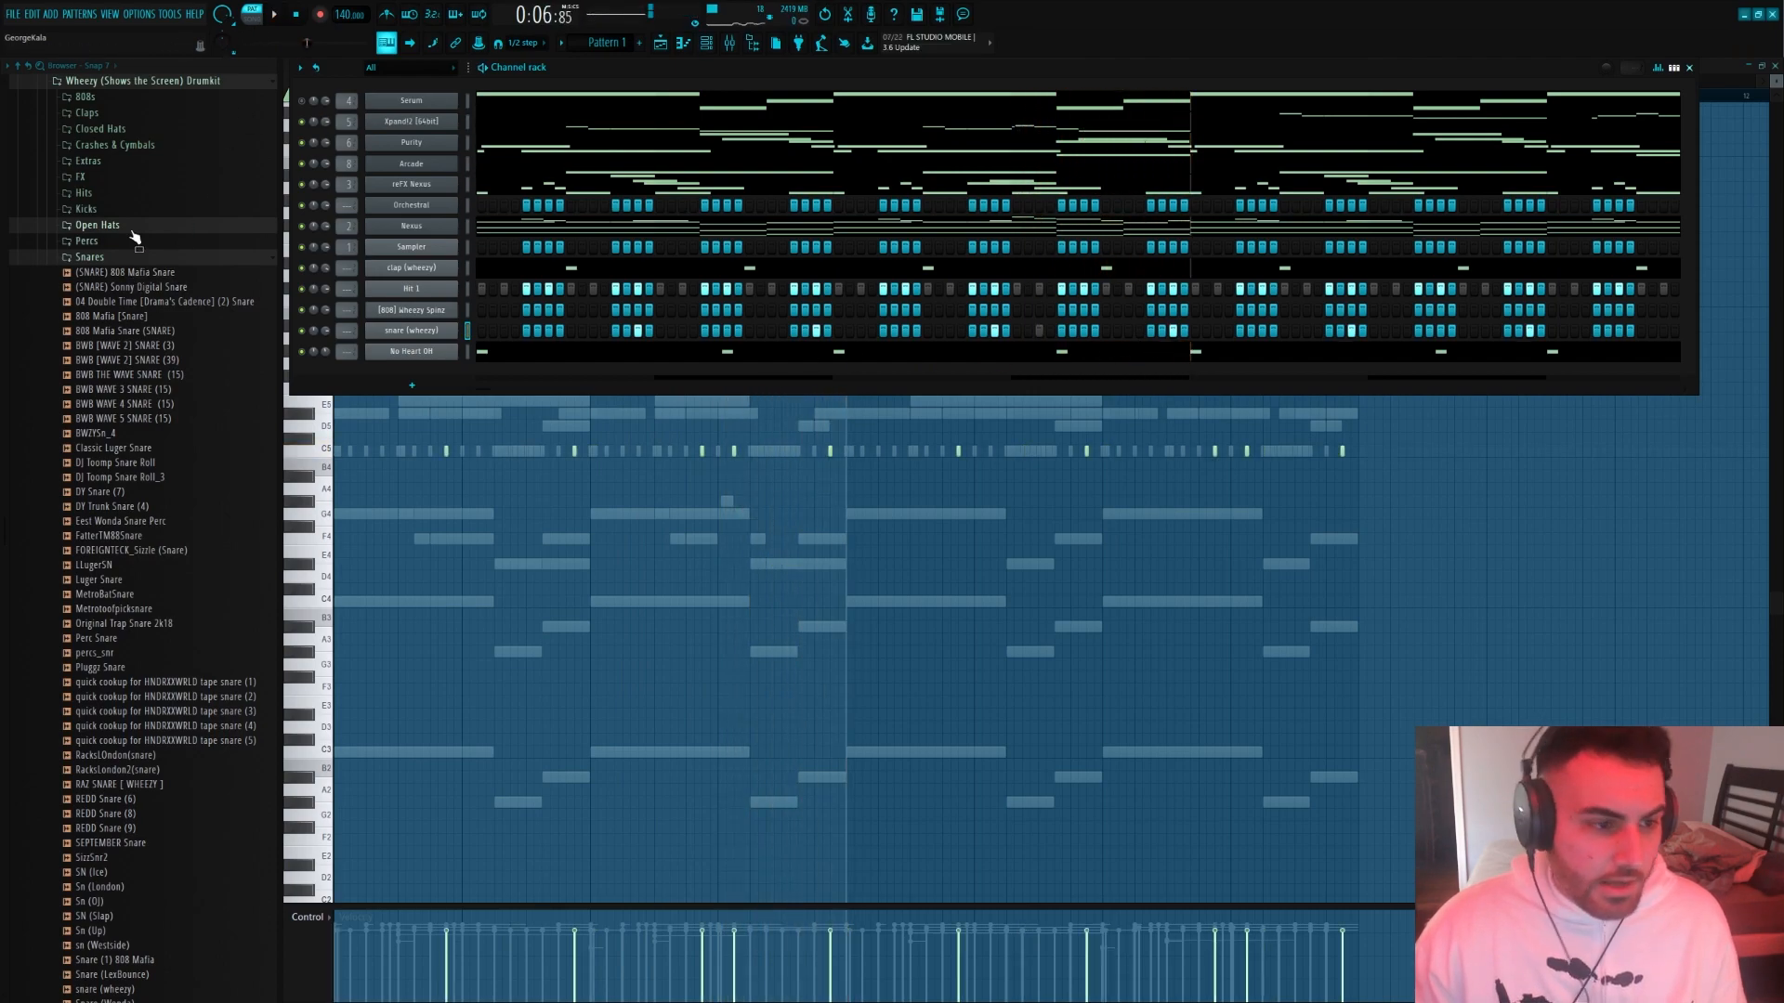
Add Kroame Harts Snare from the Yung Faygo Hyperpop kit's Snares folder to the channel rack
scroll(135, 236, "up", 20)
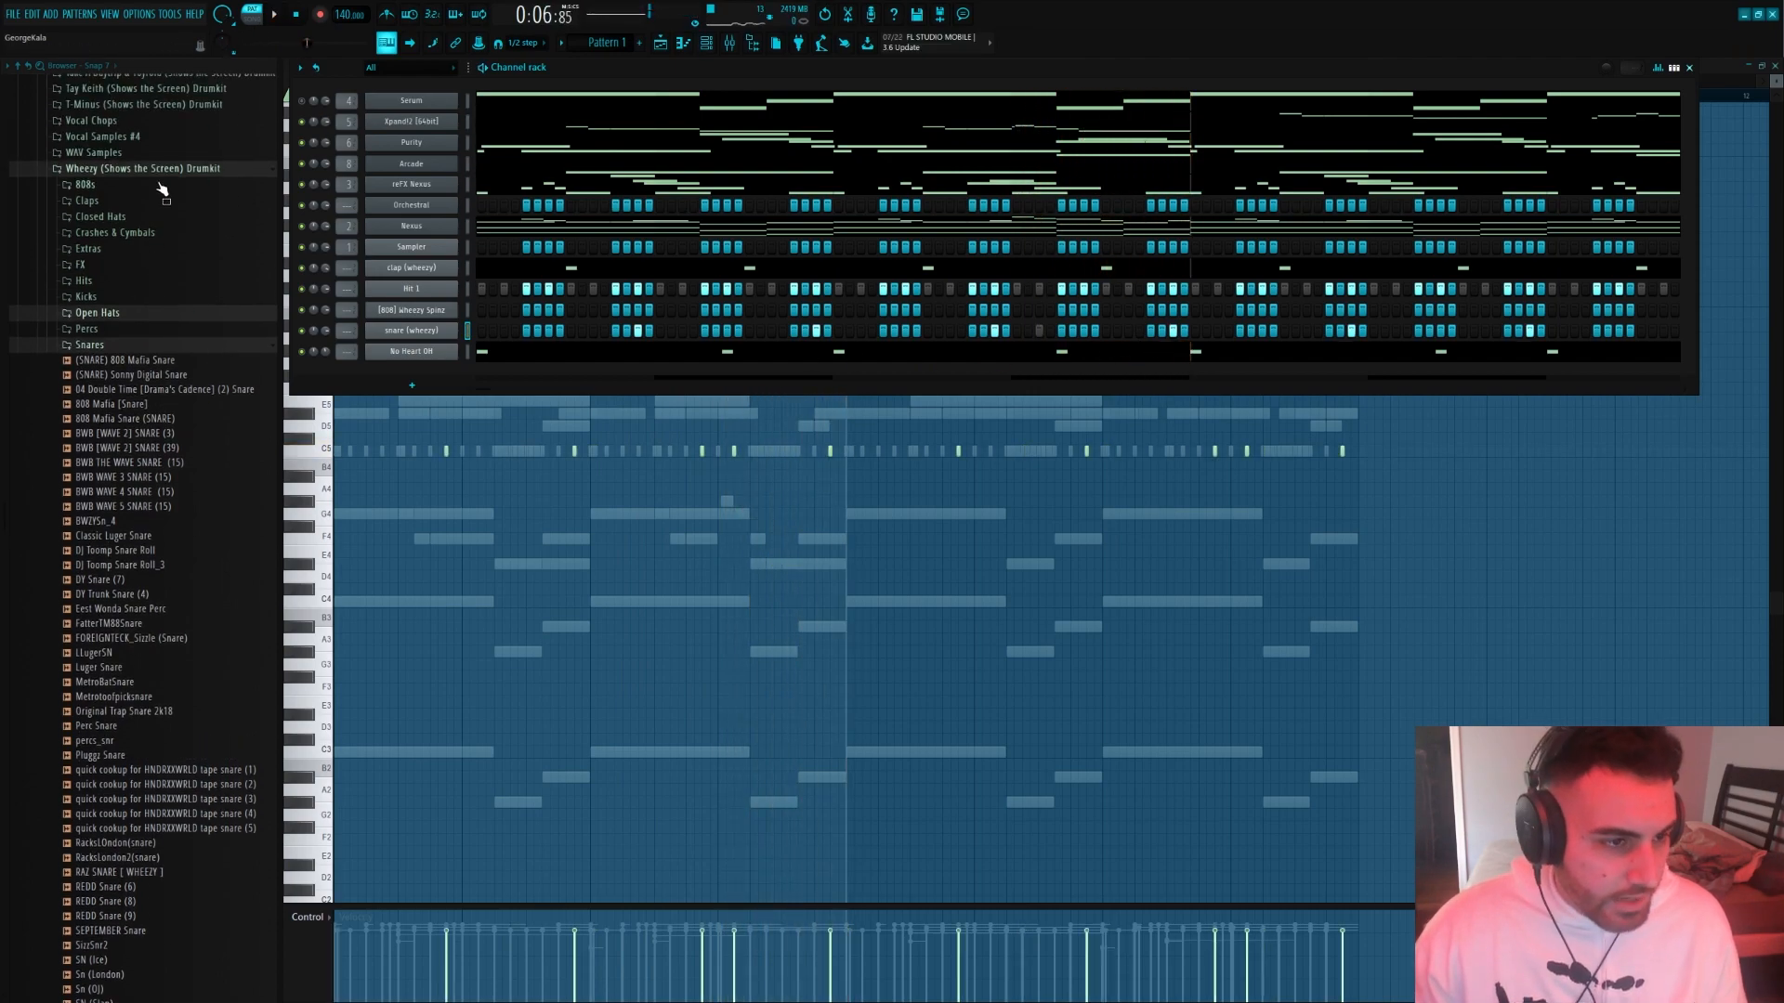
left_click(102, 399)
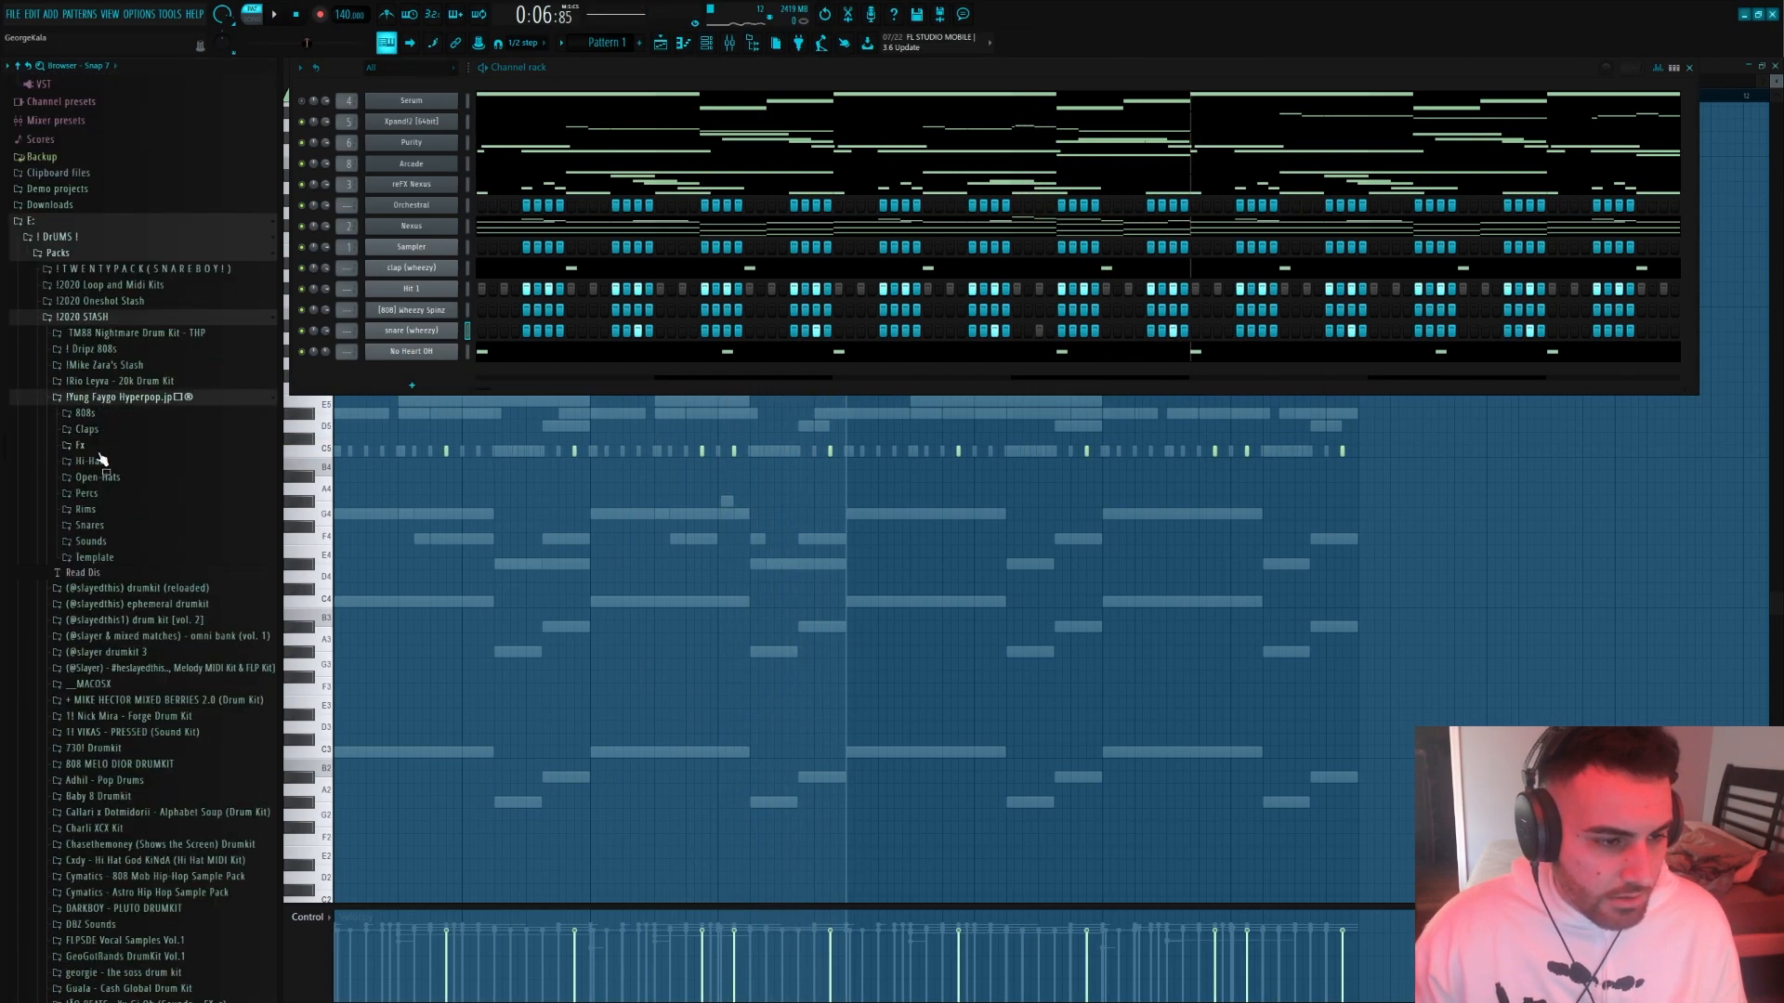
left_click(90, 525)
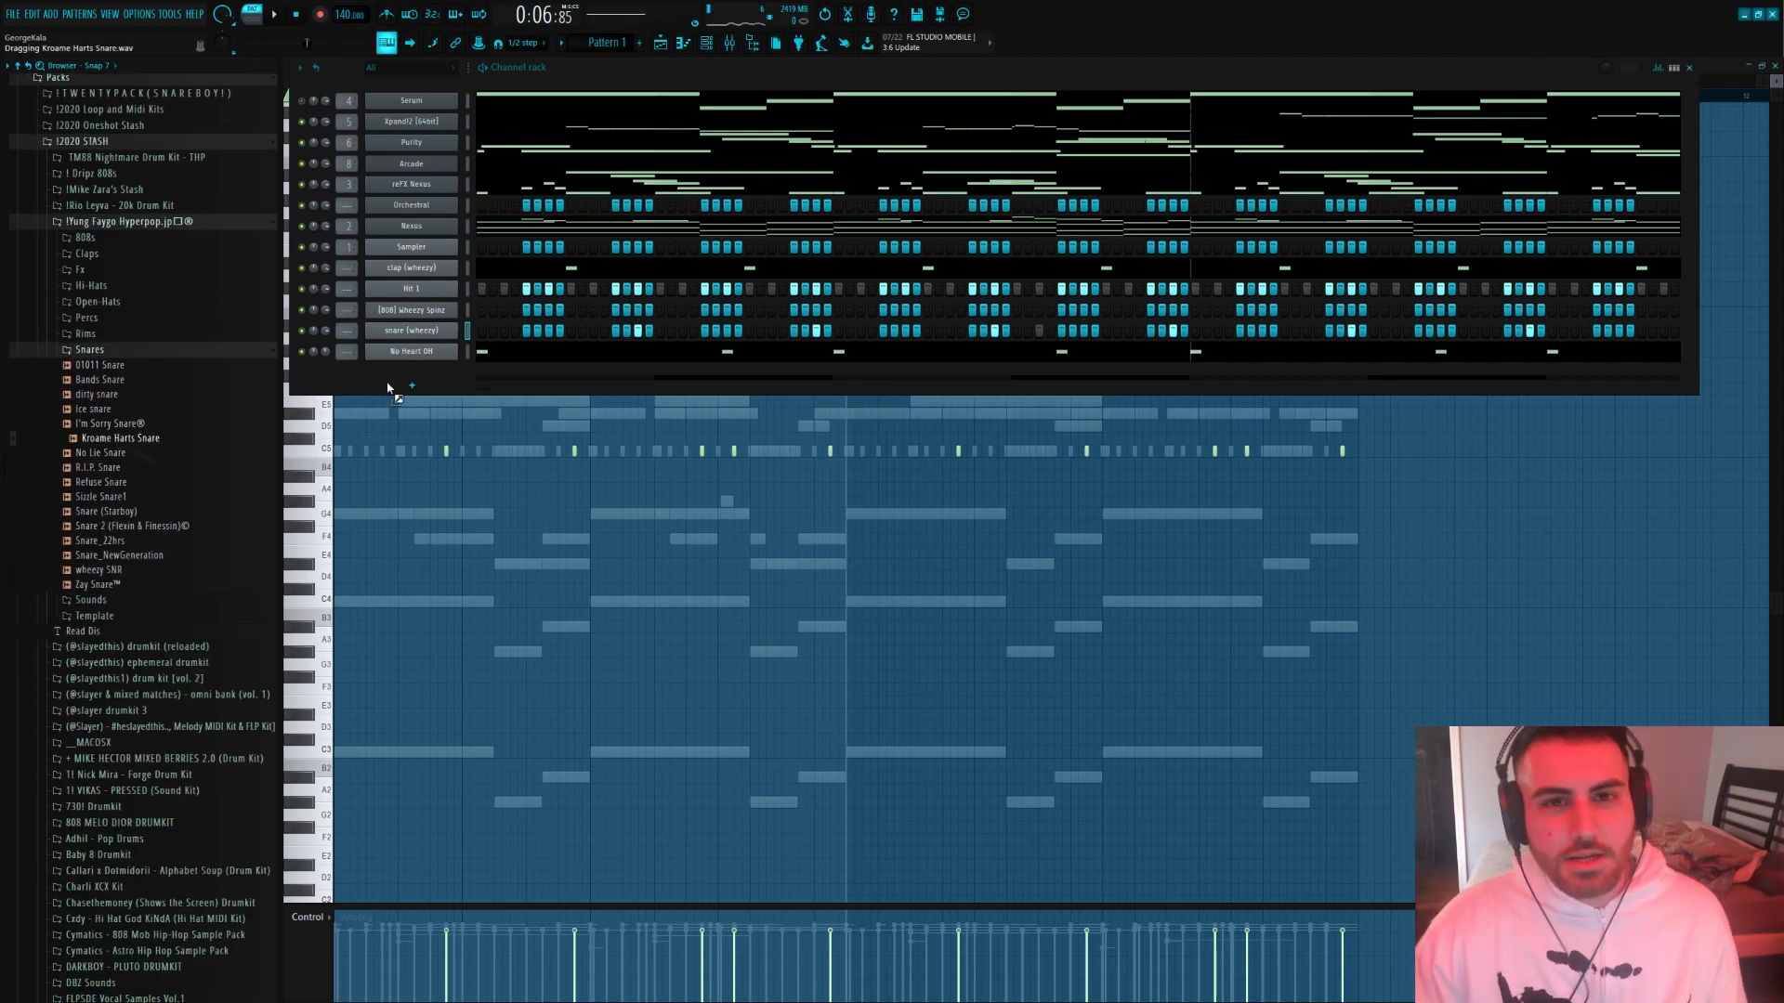
left_click_drag(433, 372, 433, 373)
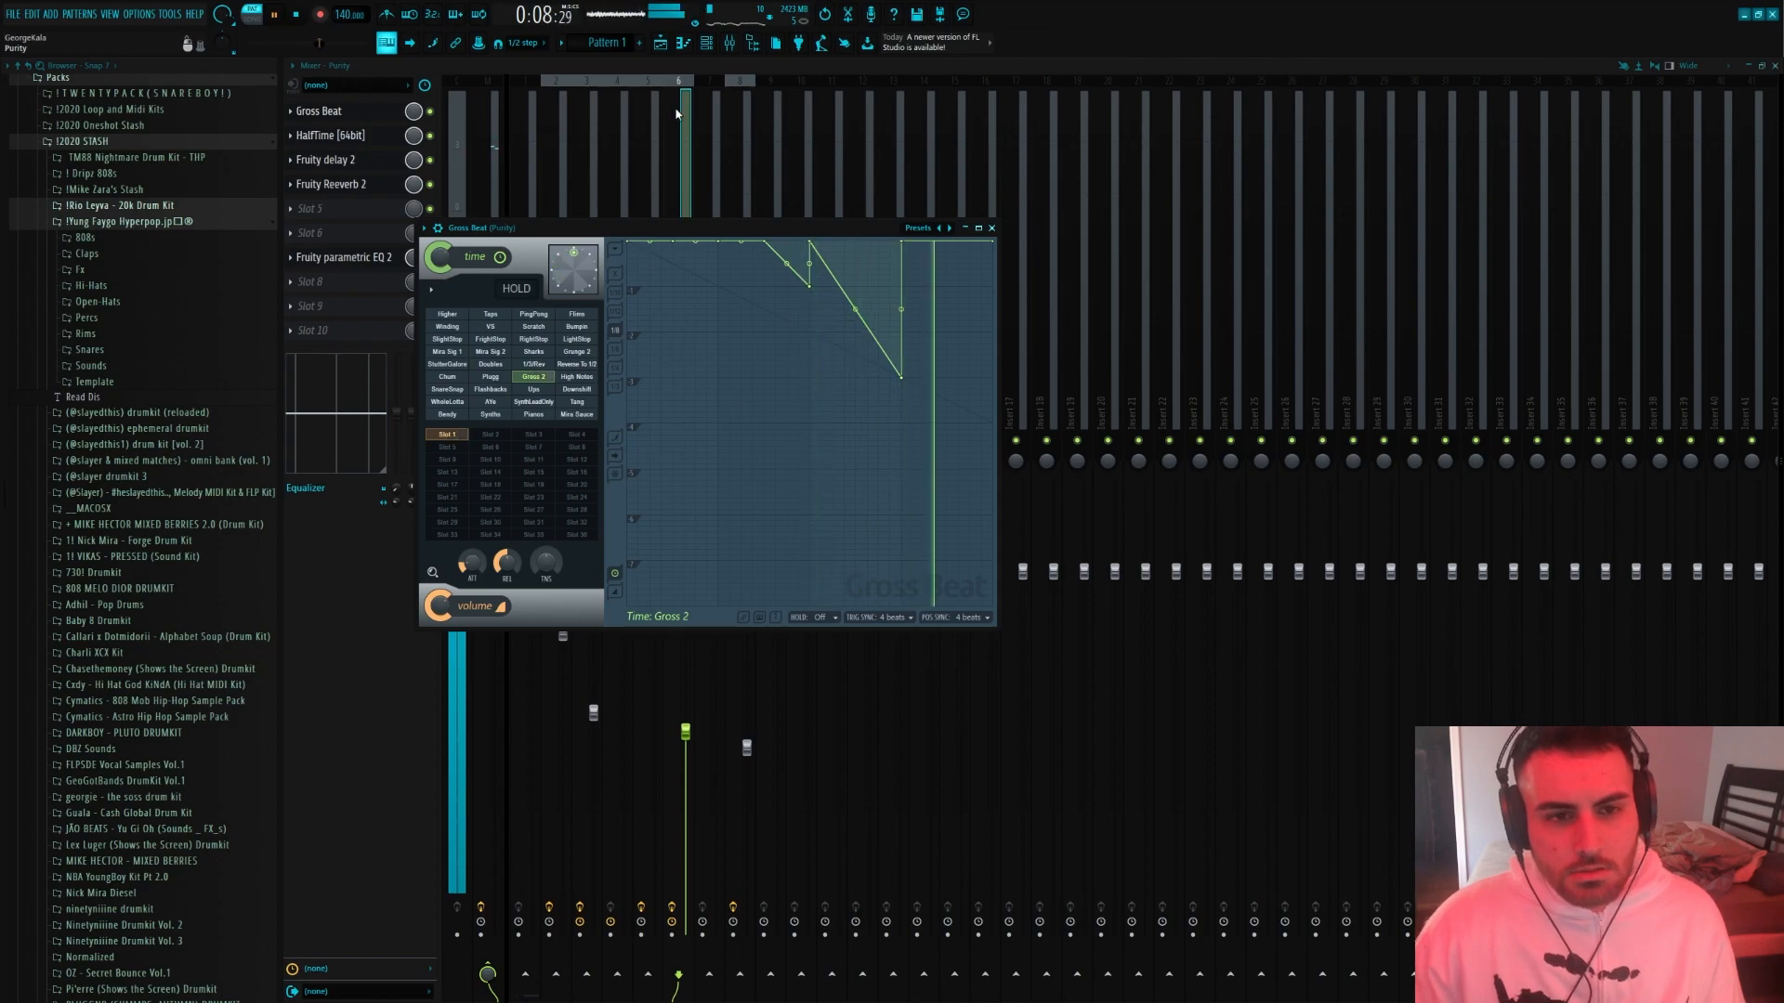
Return to the channel rack and expand the Rio Leyva - 20k Drum Kit folder in the browser
left_click(711, 46)
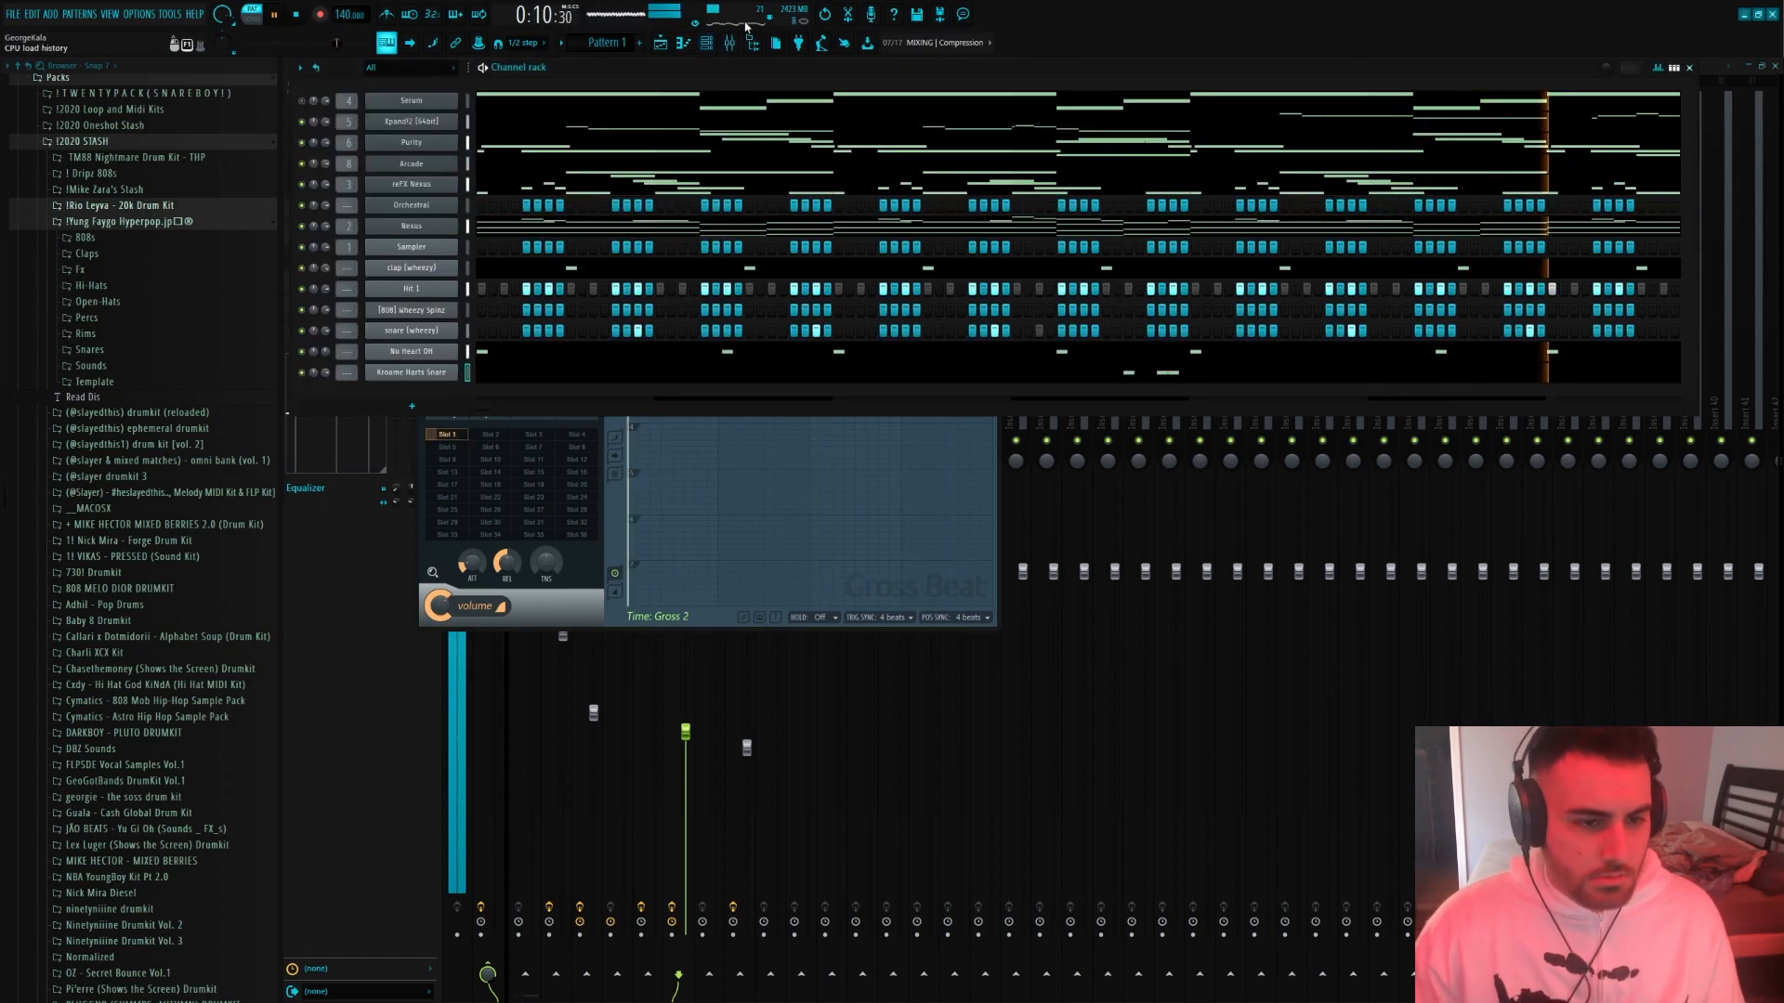
scroll(111, 371, "up", 4)
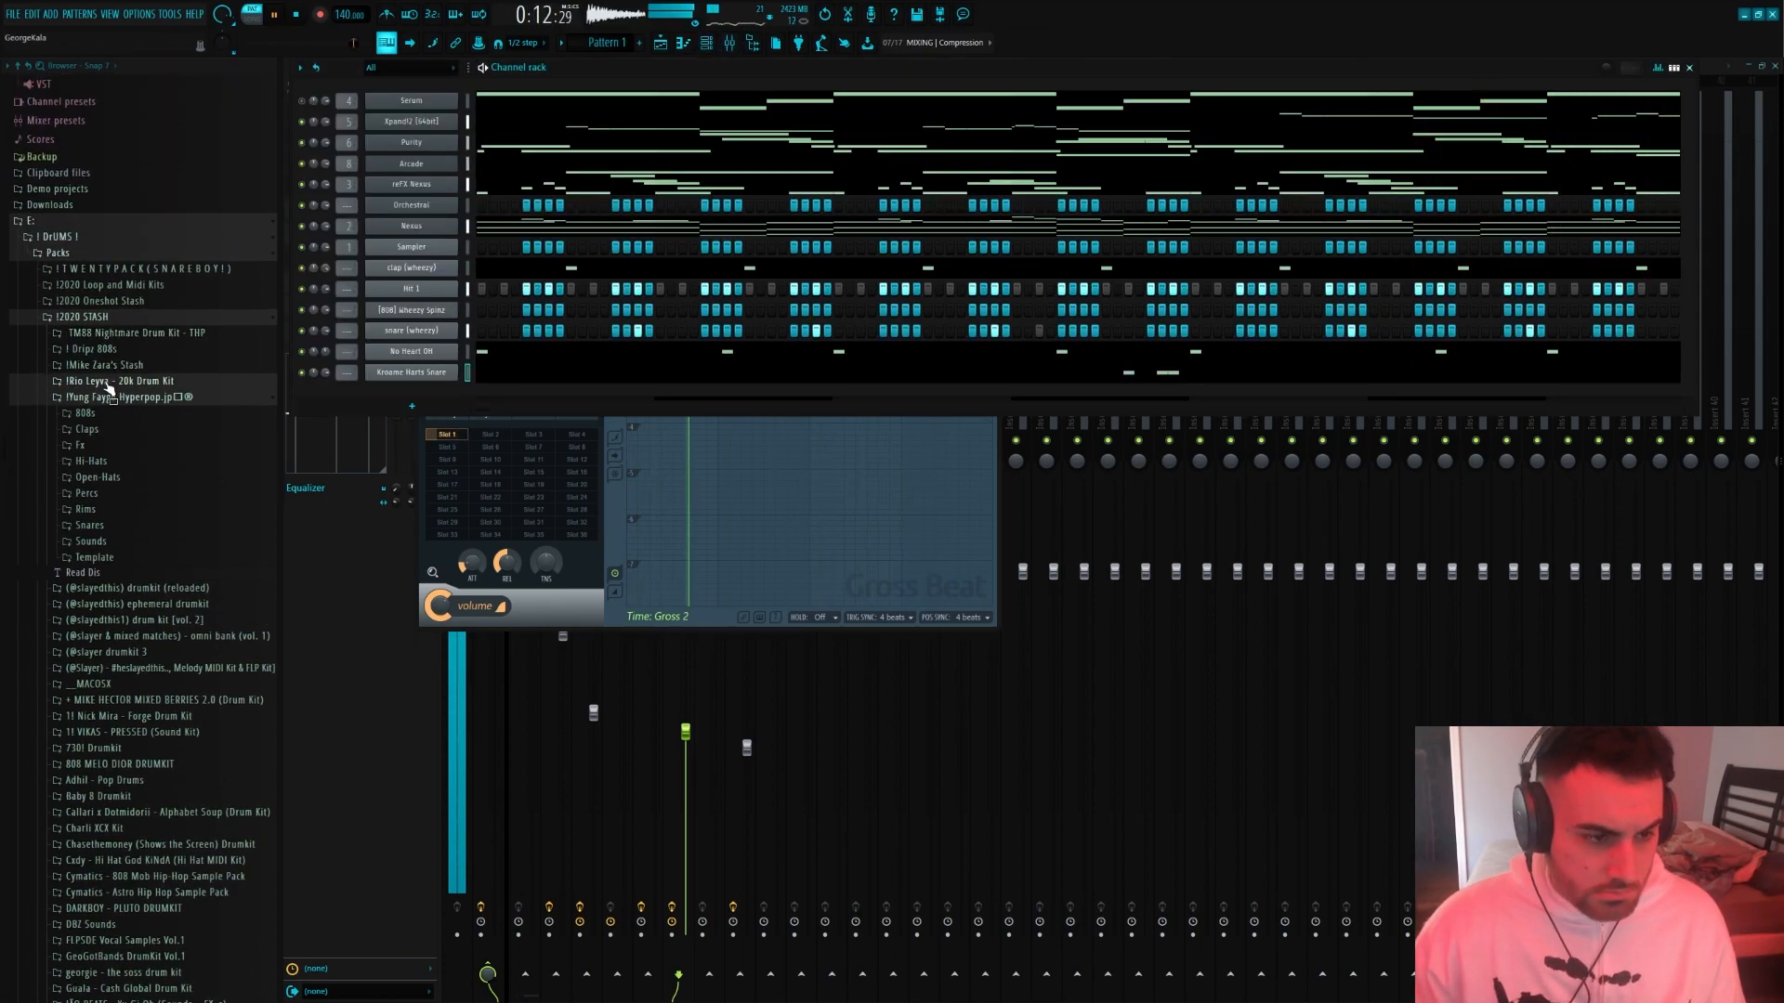
left_click(109, 381)
Convert the Hit 1 hat pattern to piano roll notes and add an extra C5 hit near the start of bar one
right_click(429, 290)
left_click(520, 292)
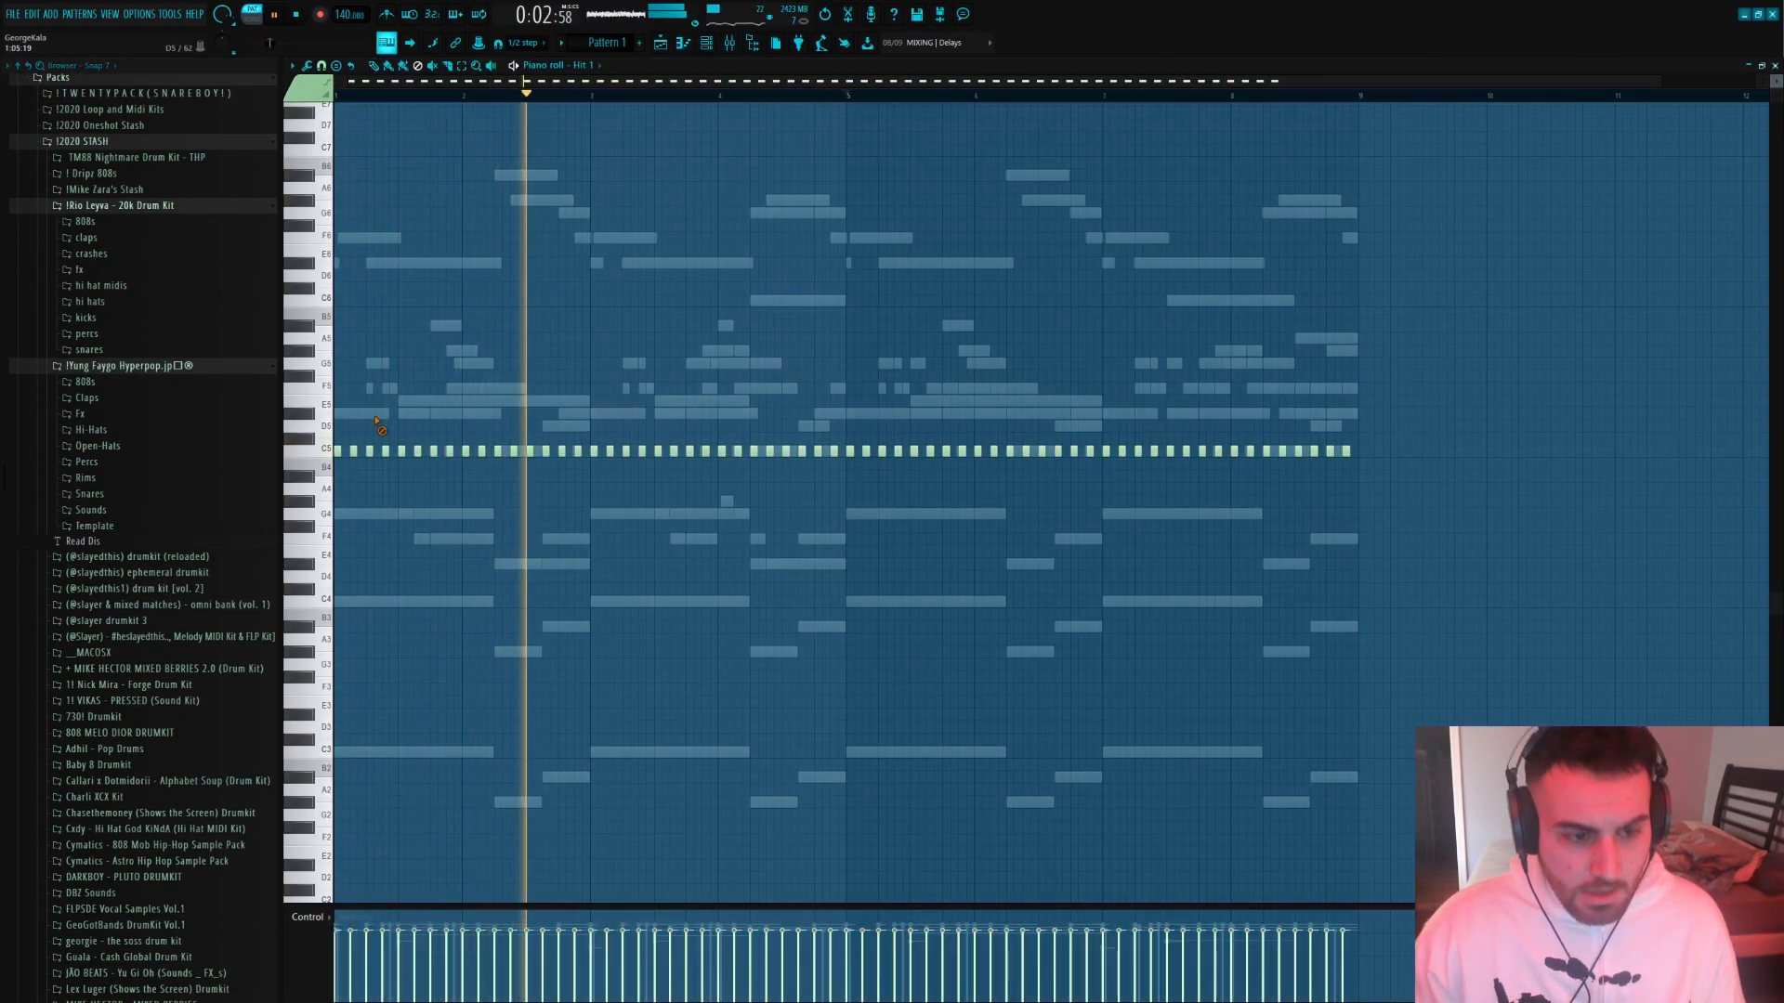
key("space")
scroll(374, 100, "up", 1)
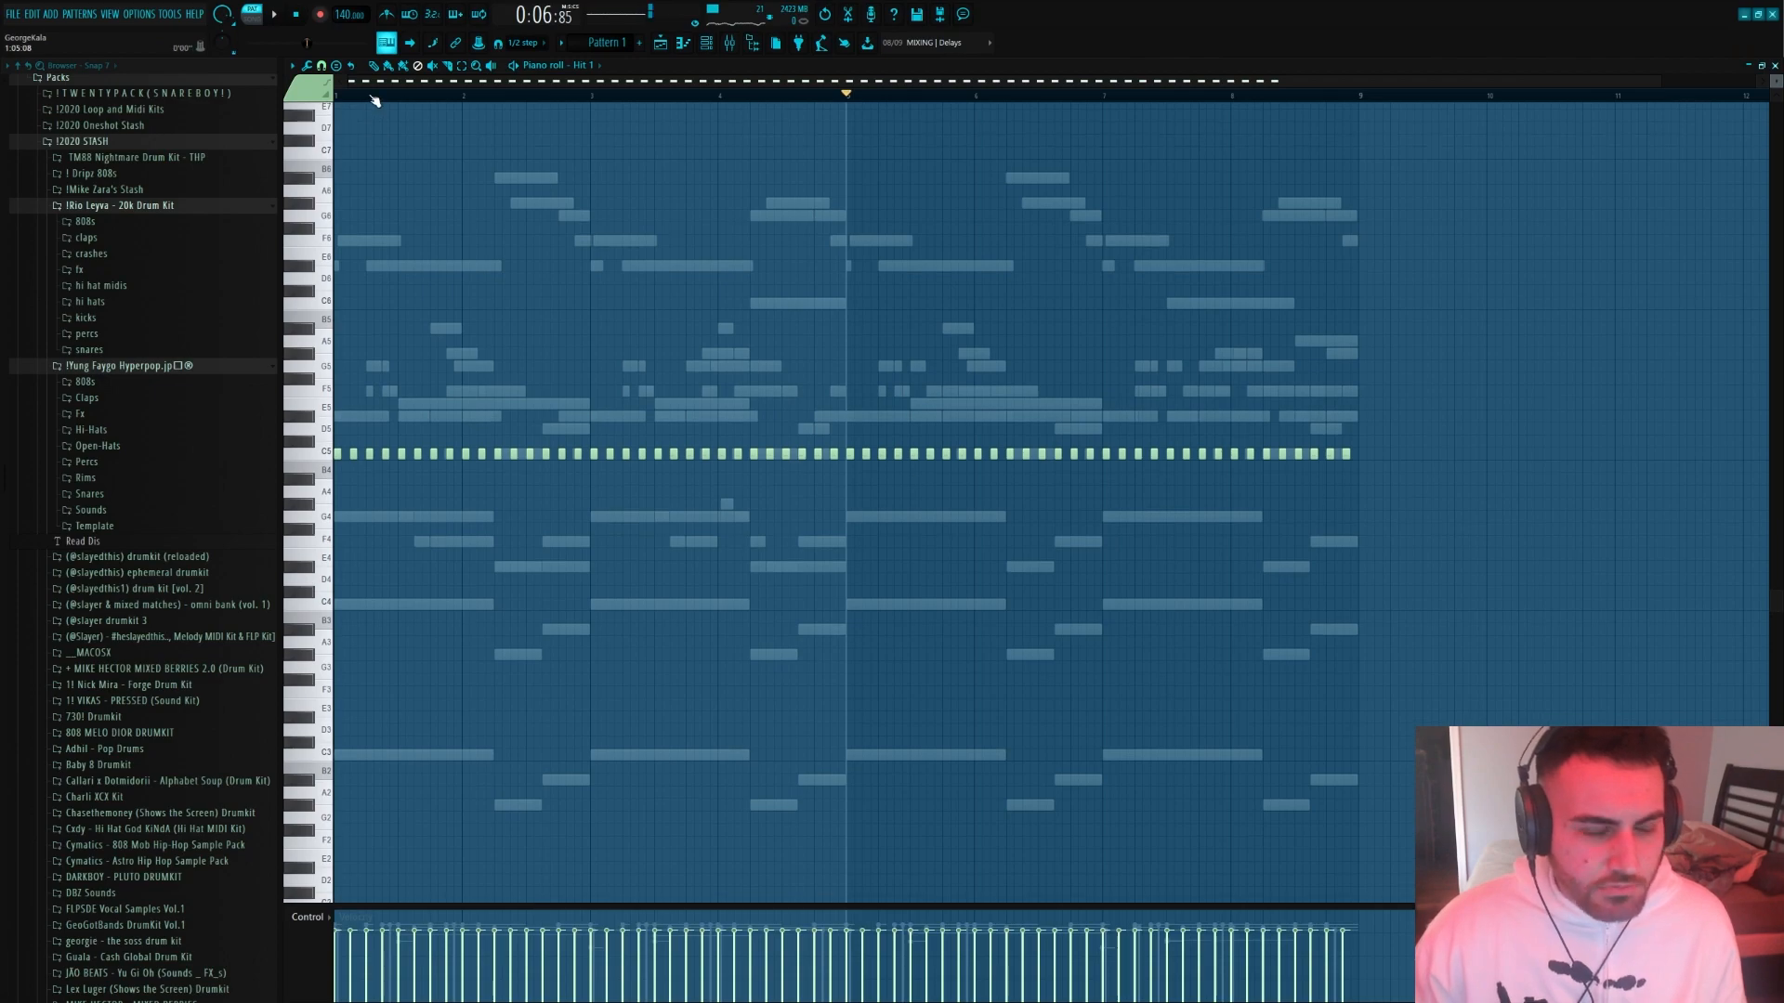
scroll(350, 372, "up", 2)
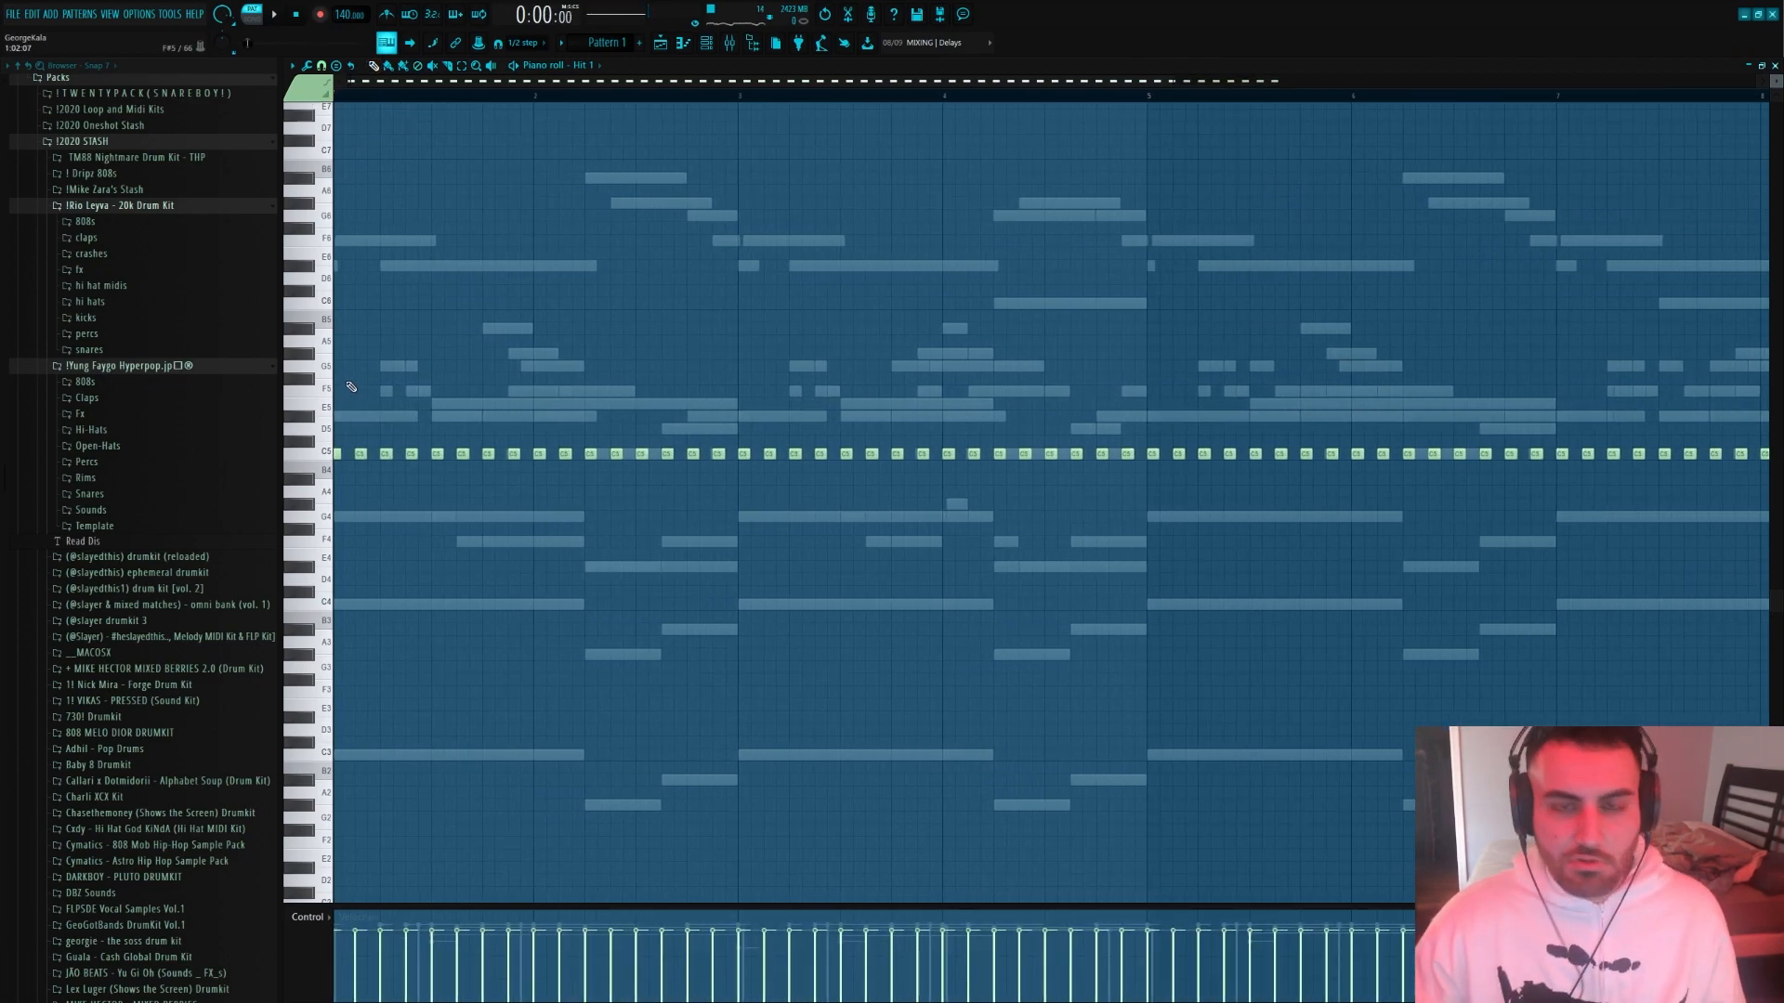
left_click_drag(397, 82, 346, 83)
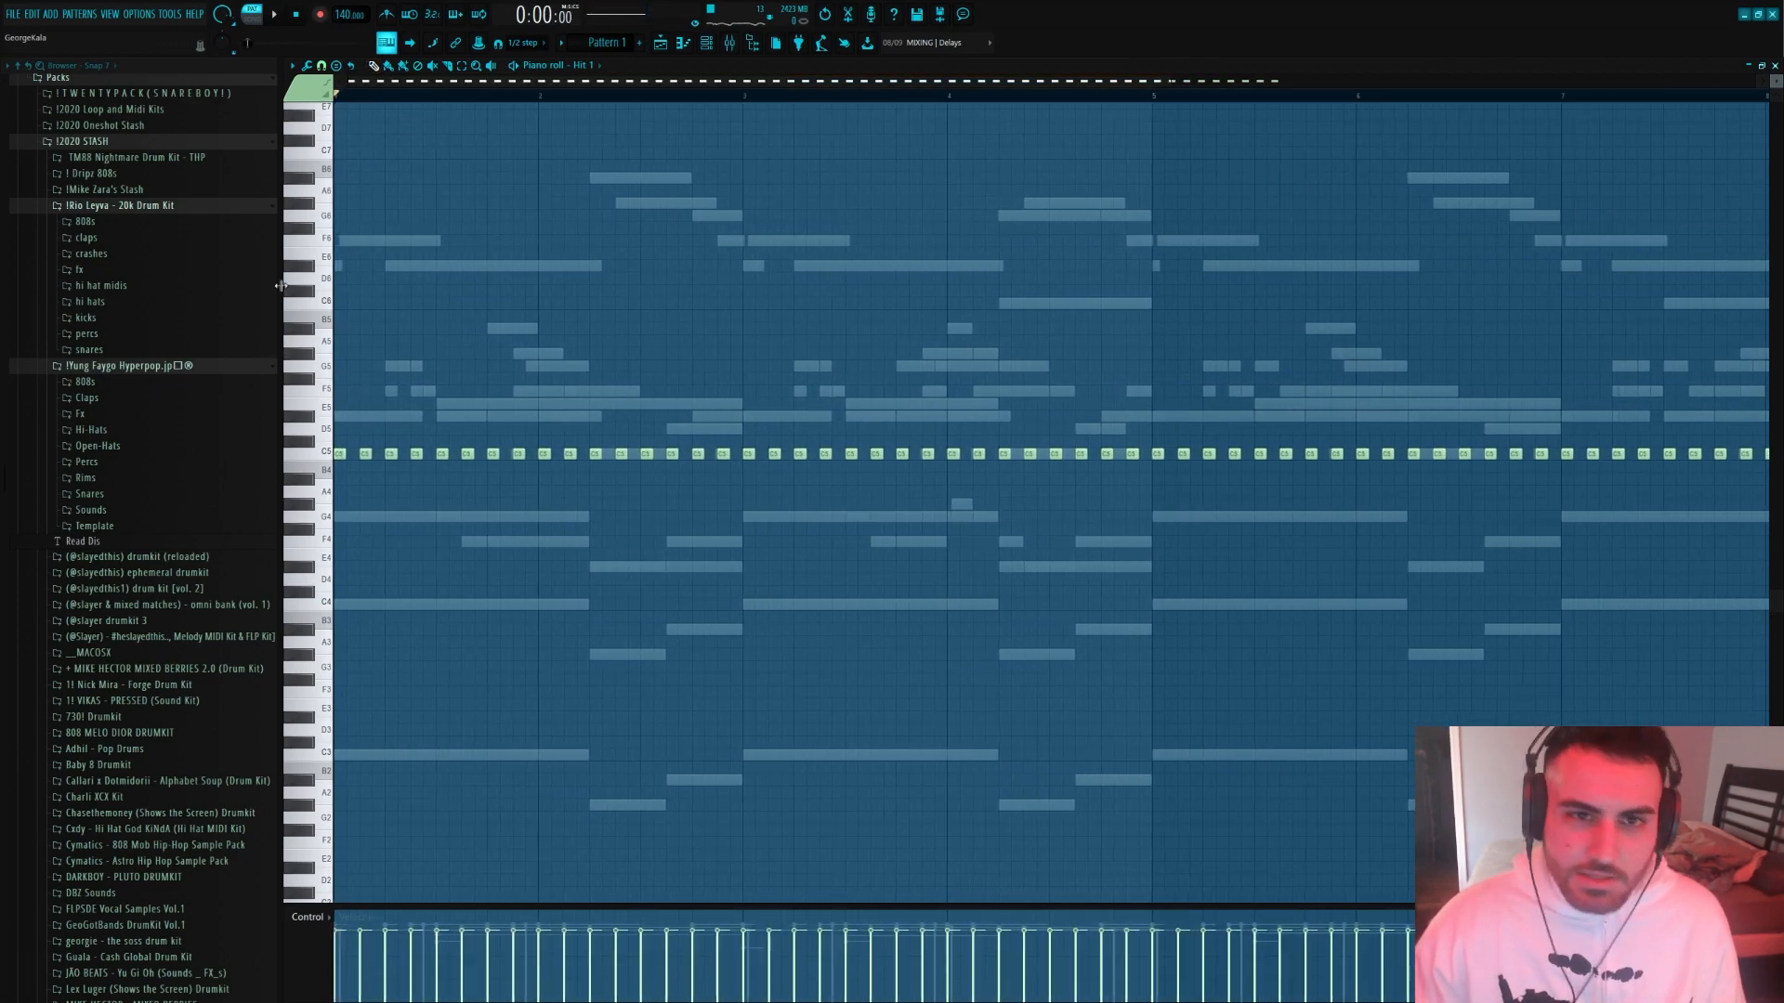
key("space")
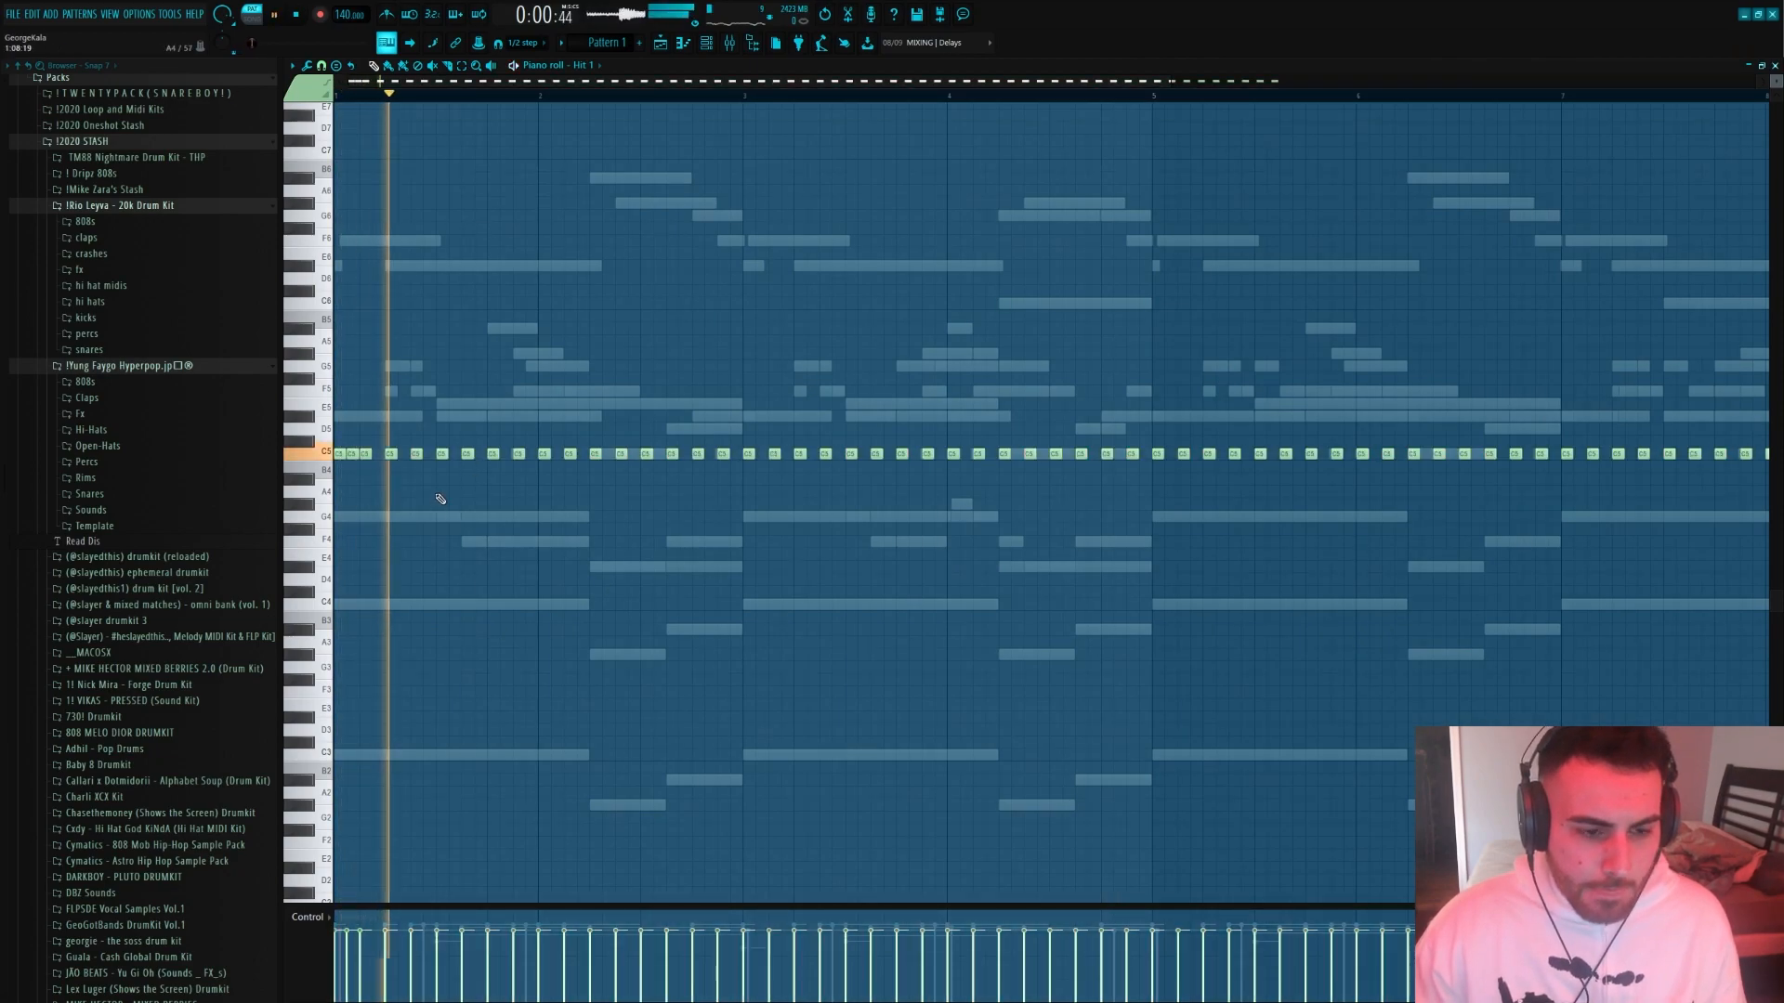
Add a three-hit hat roll on F4 at the start of bar two and listen to it
left_click(492, 543)
right_click(467, 455)
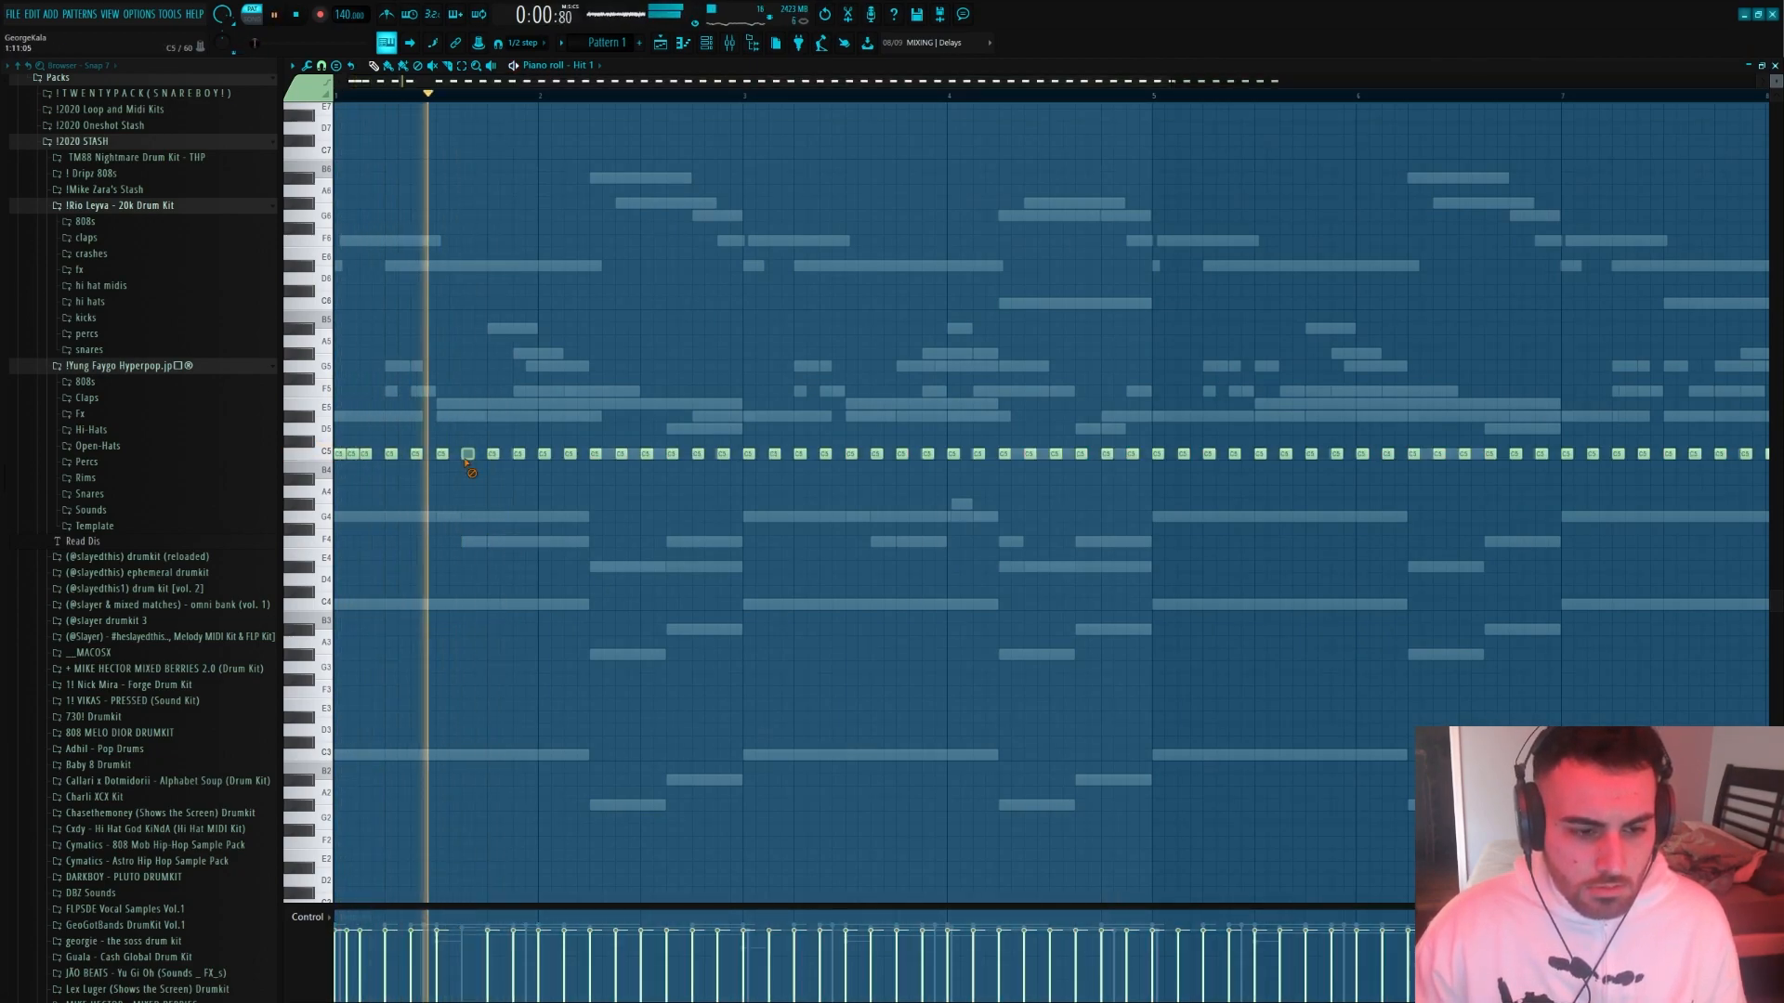
left_click(543, 542)
left_click_drag(585, 541, 548, 541)
left_click(557, 541)
left_click(569, 542)
key("space")
key("space")
left_click_drag(650, 565, 643, 565)
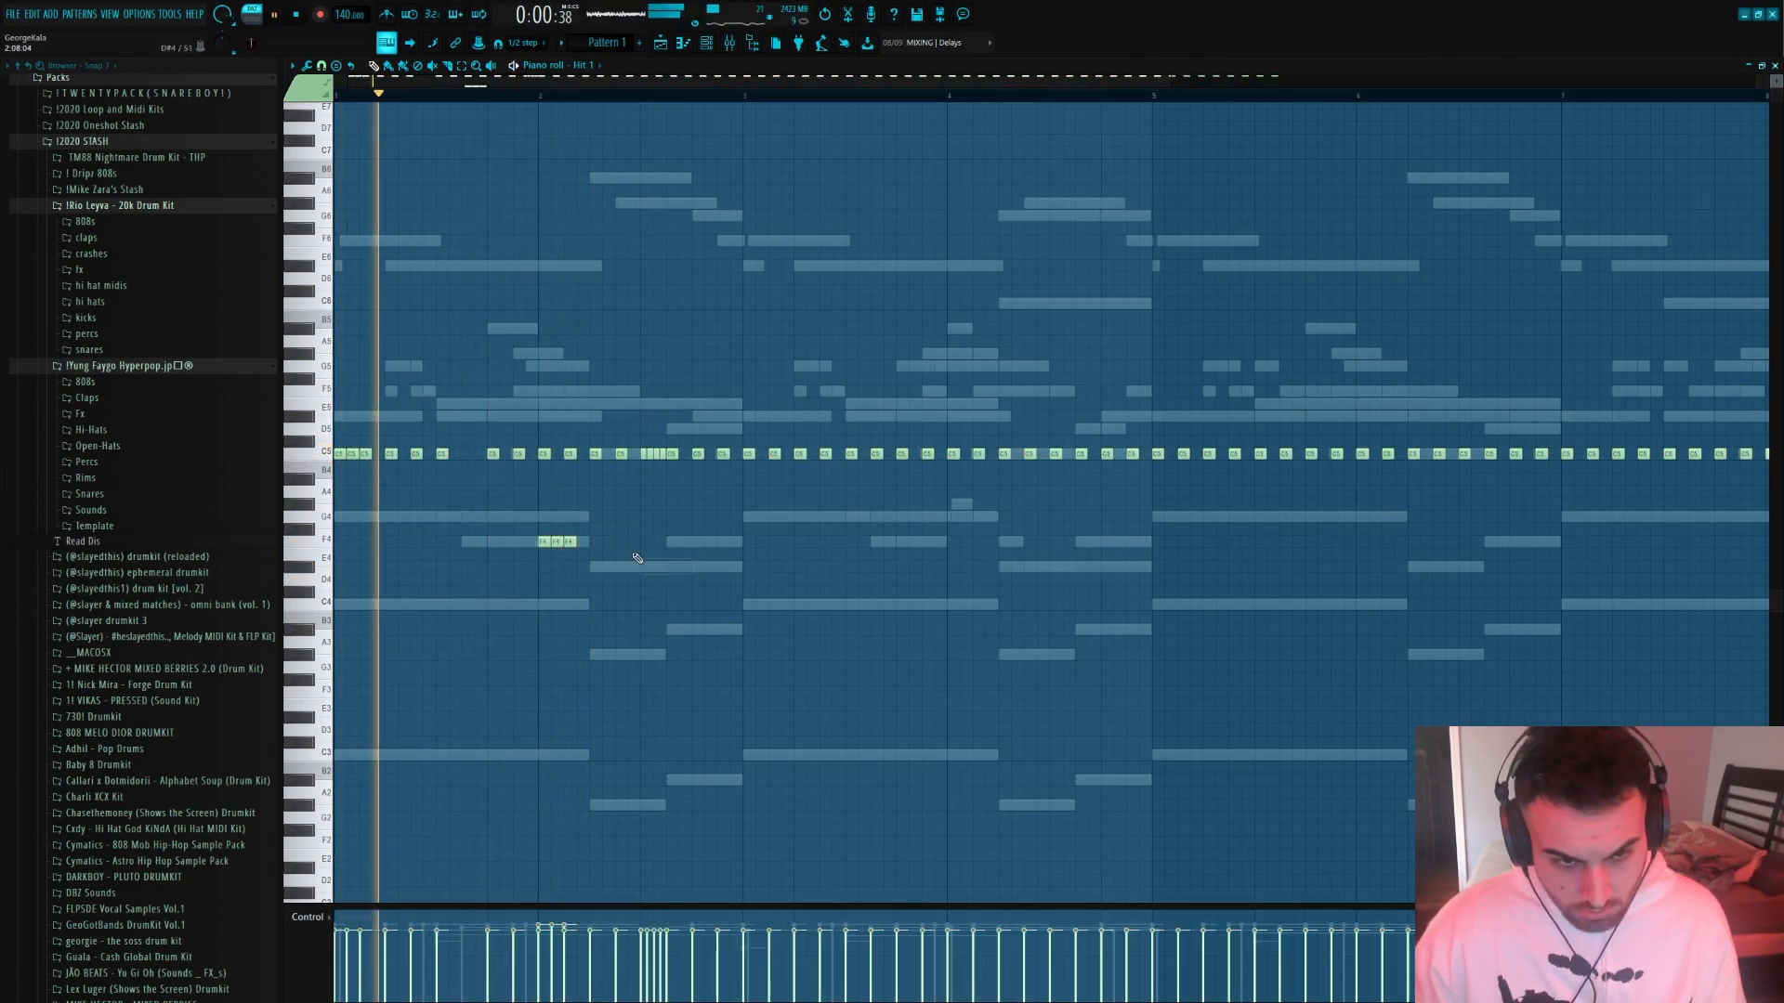
key("ctrl+z")
right_click(653, 566)
right_click(662, 455)
right_click(655, 455)
right_click(649, 455)
Try to chop the lengthened C5 hat in bar two into a fast roll, and undo the chop
key("space")
scroll(651, 458, "up", 3)
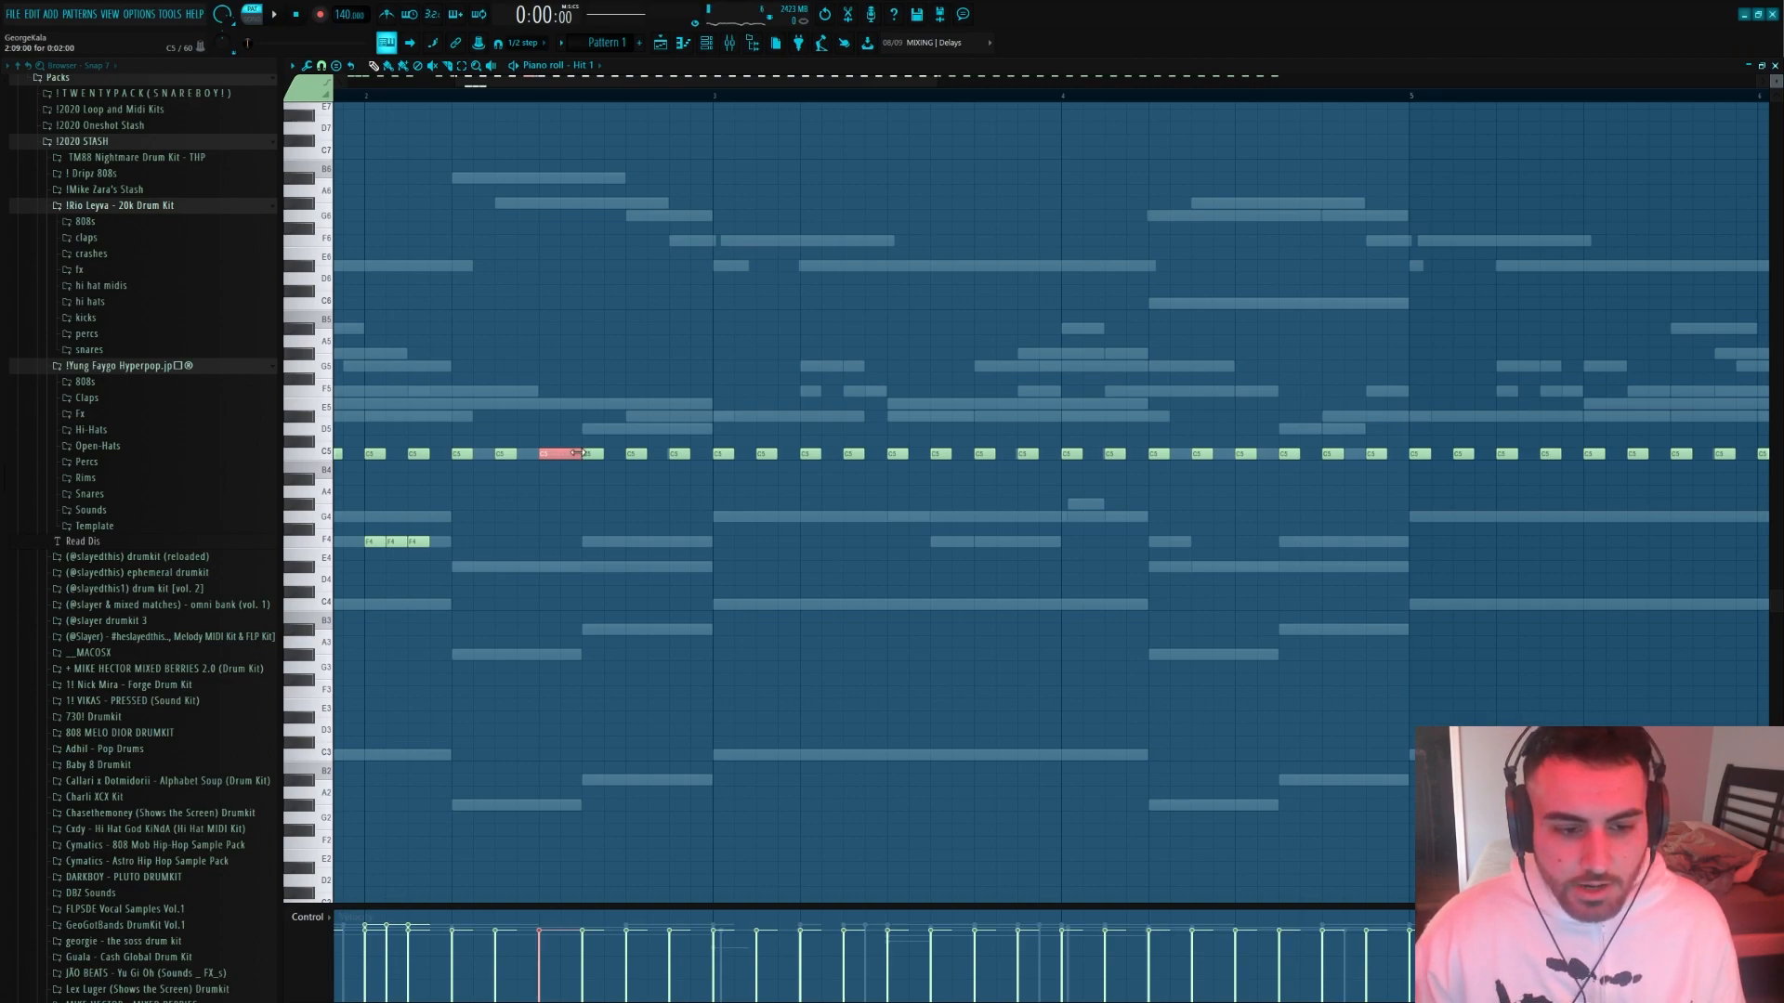
scroll(546, 483, "down", 3)
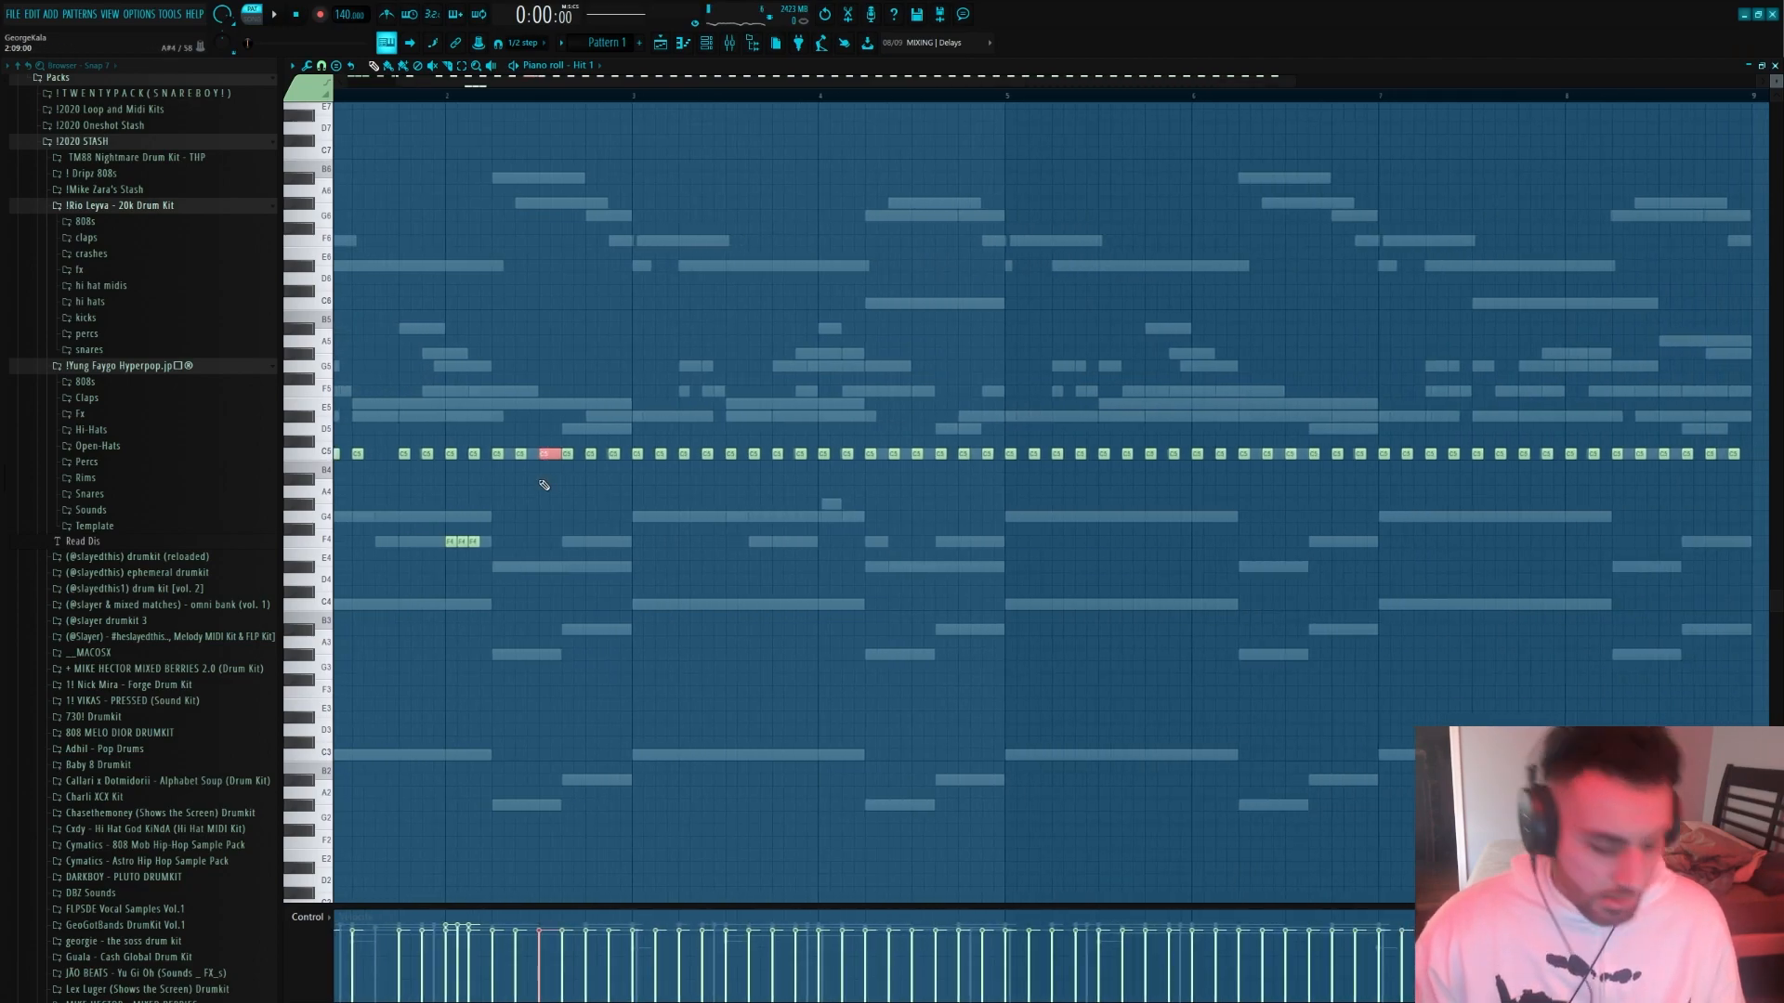
key("alt+u")
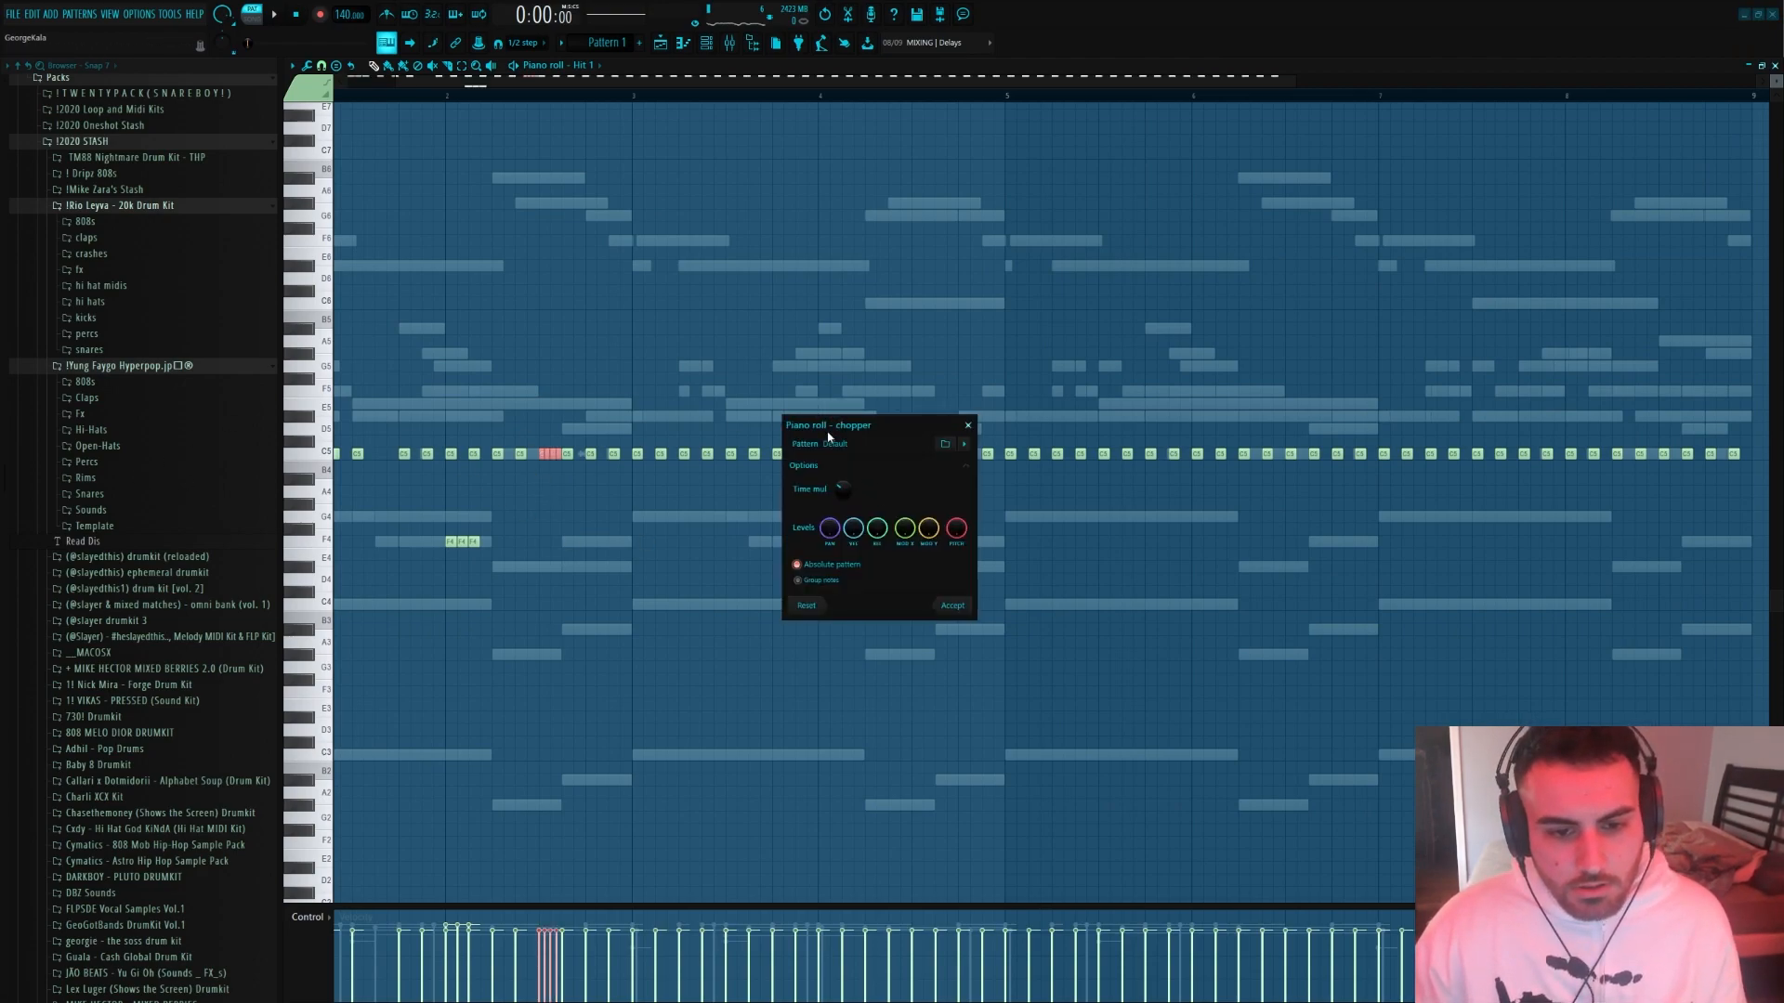
left_click_drag(889, 434, 856, 369)
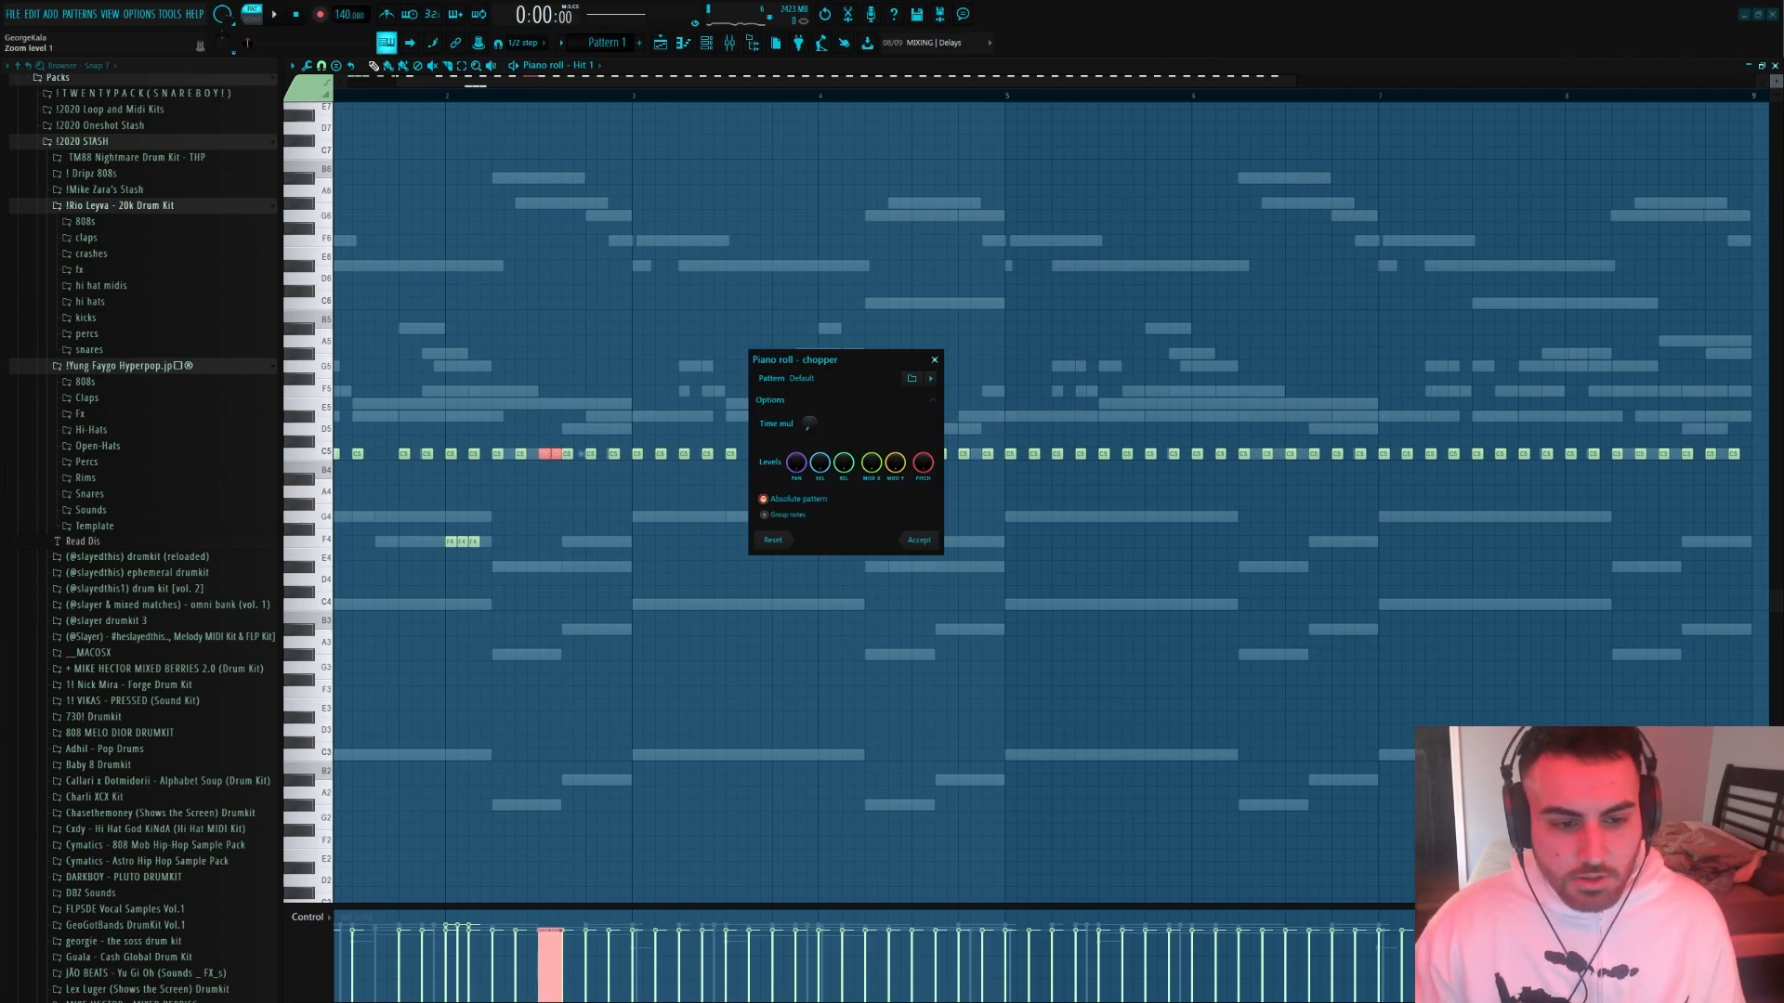
left_click(908, 545)
scroll(538, 510, "up", 5)
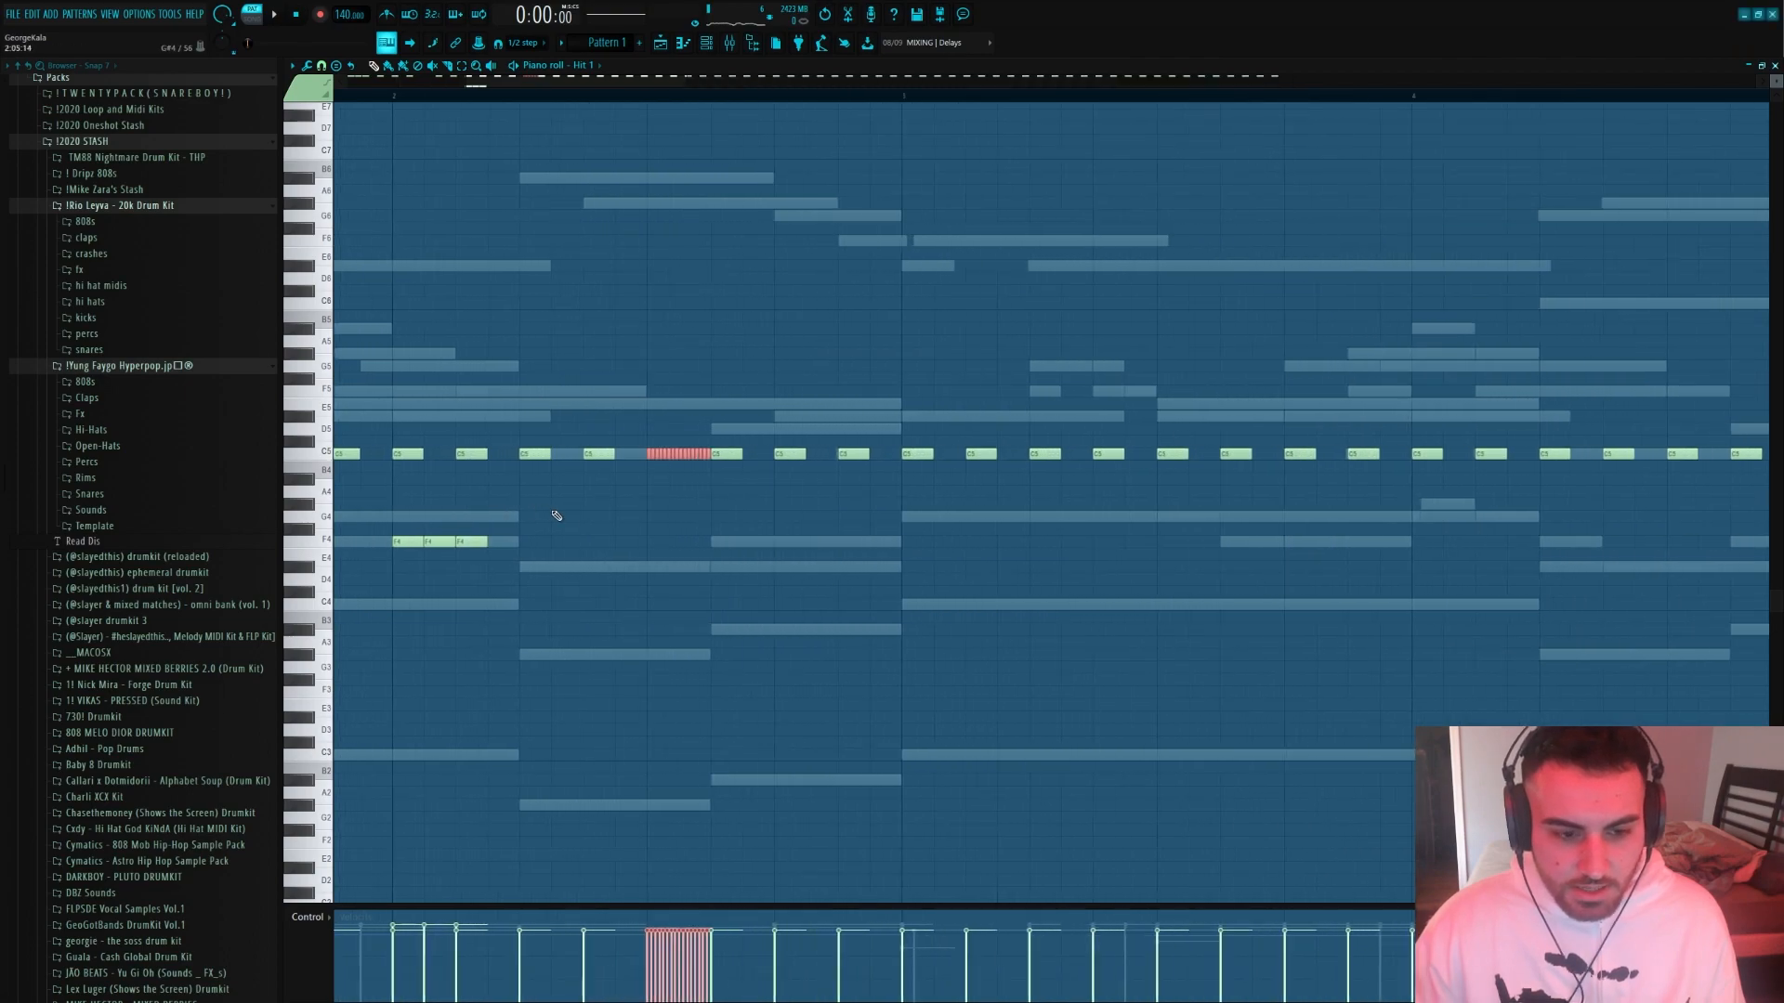
key("ctrl+z")
scroll(756, 537, "down", 2)
scroll(594, 456, "down", 3)
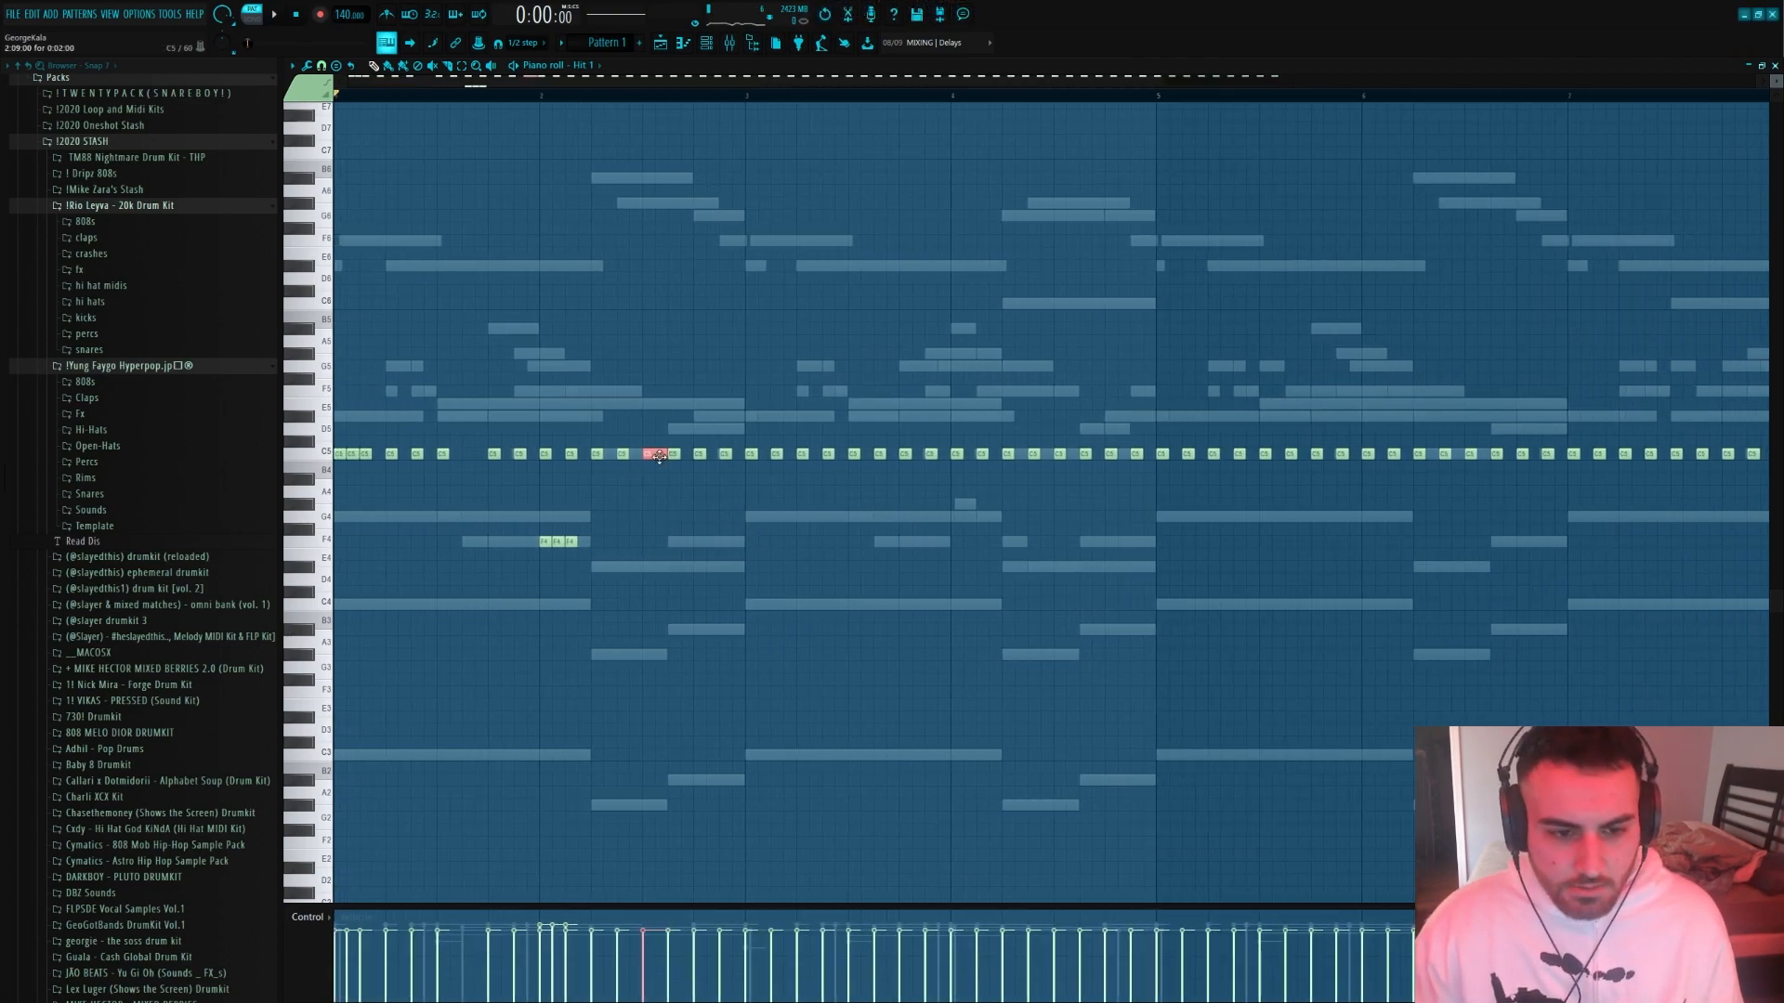
Add a C5 hat roll and a G4 hit to bar two during playback, and delete the lower hit at the bar's end
key("space")
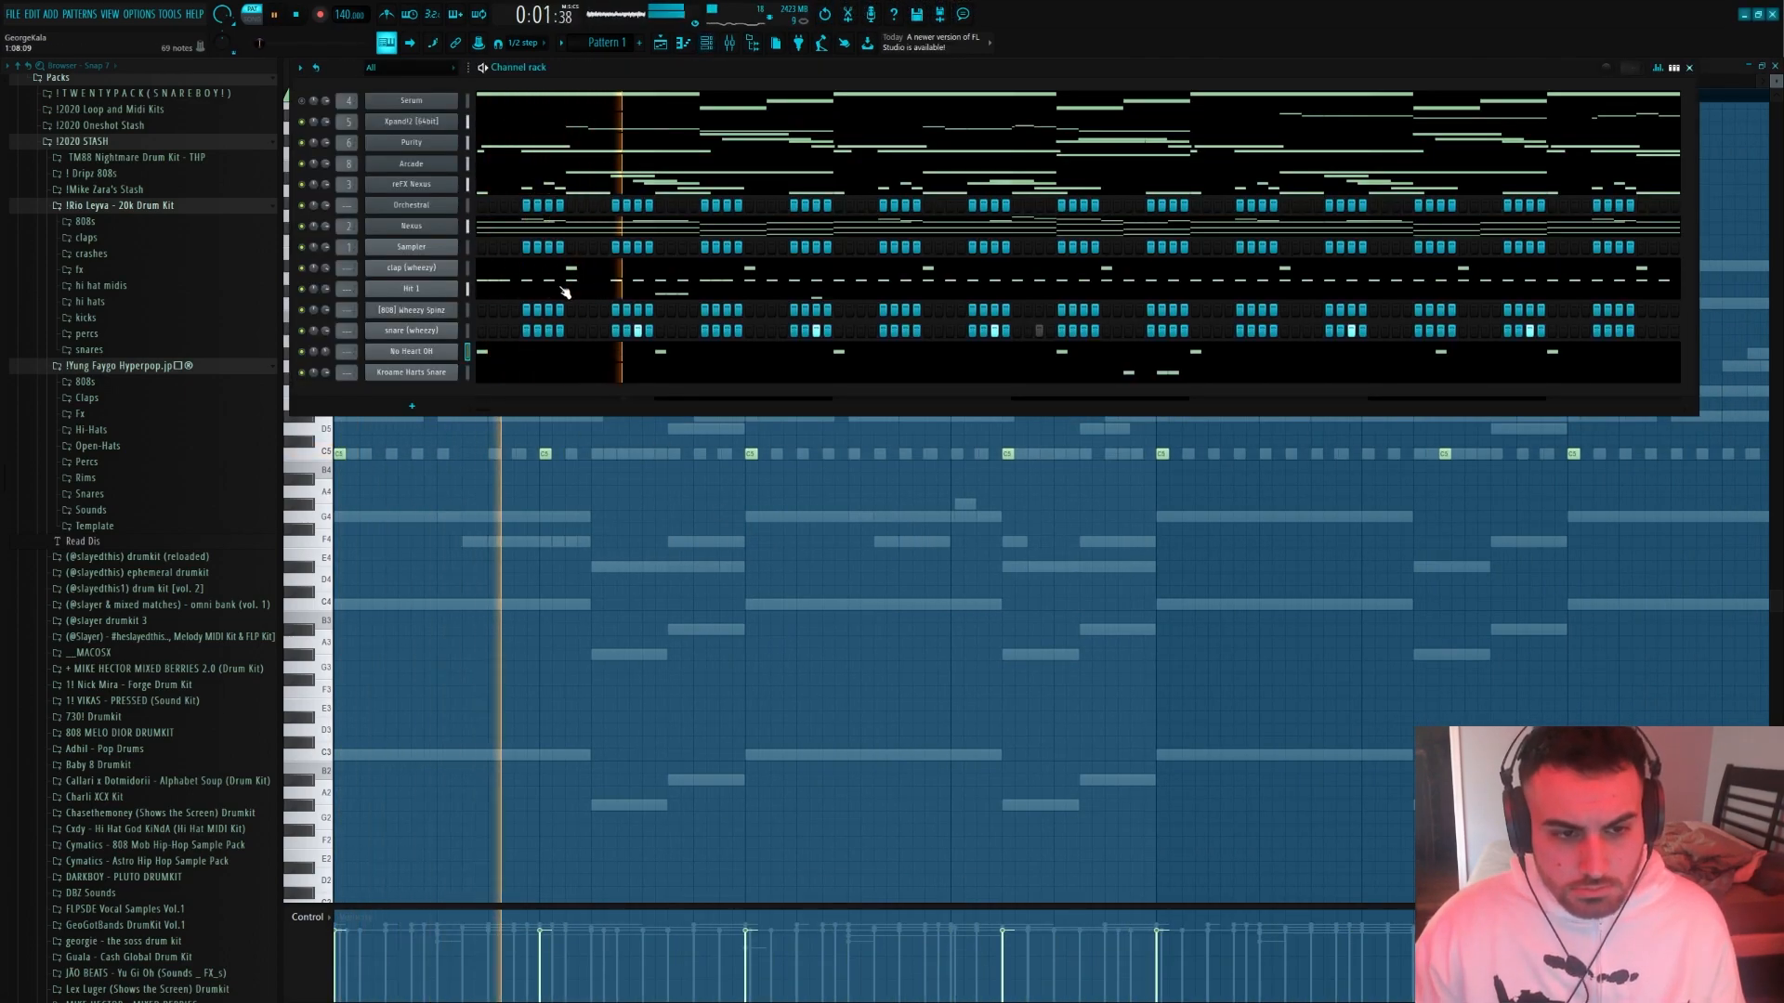
left_click(566, 291)
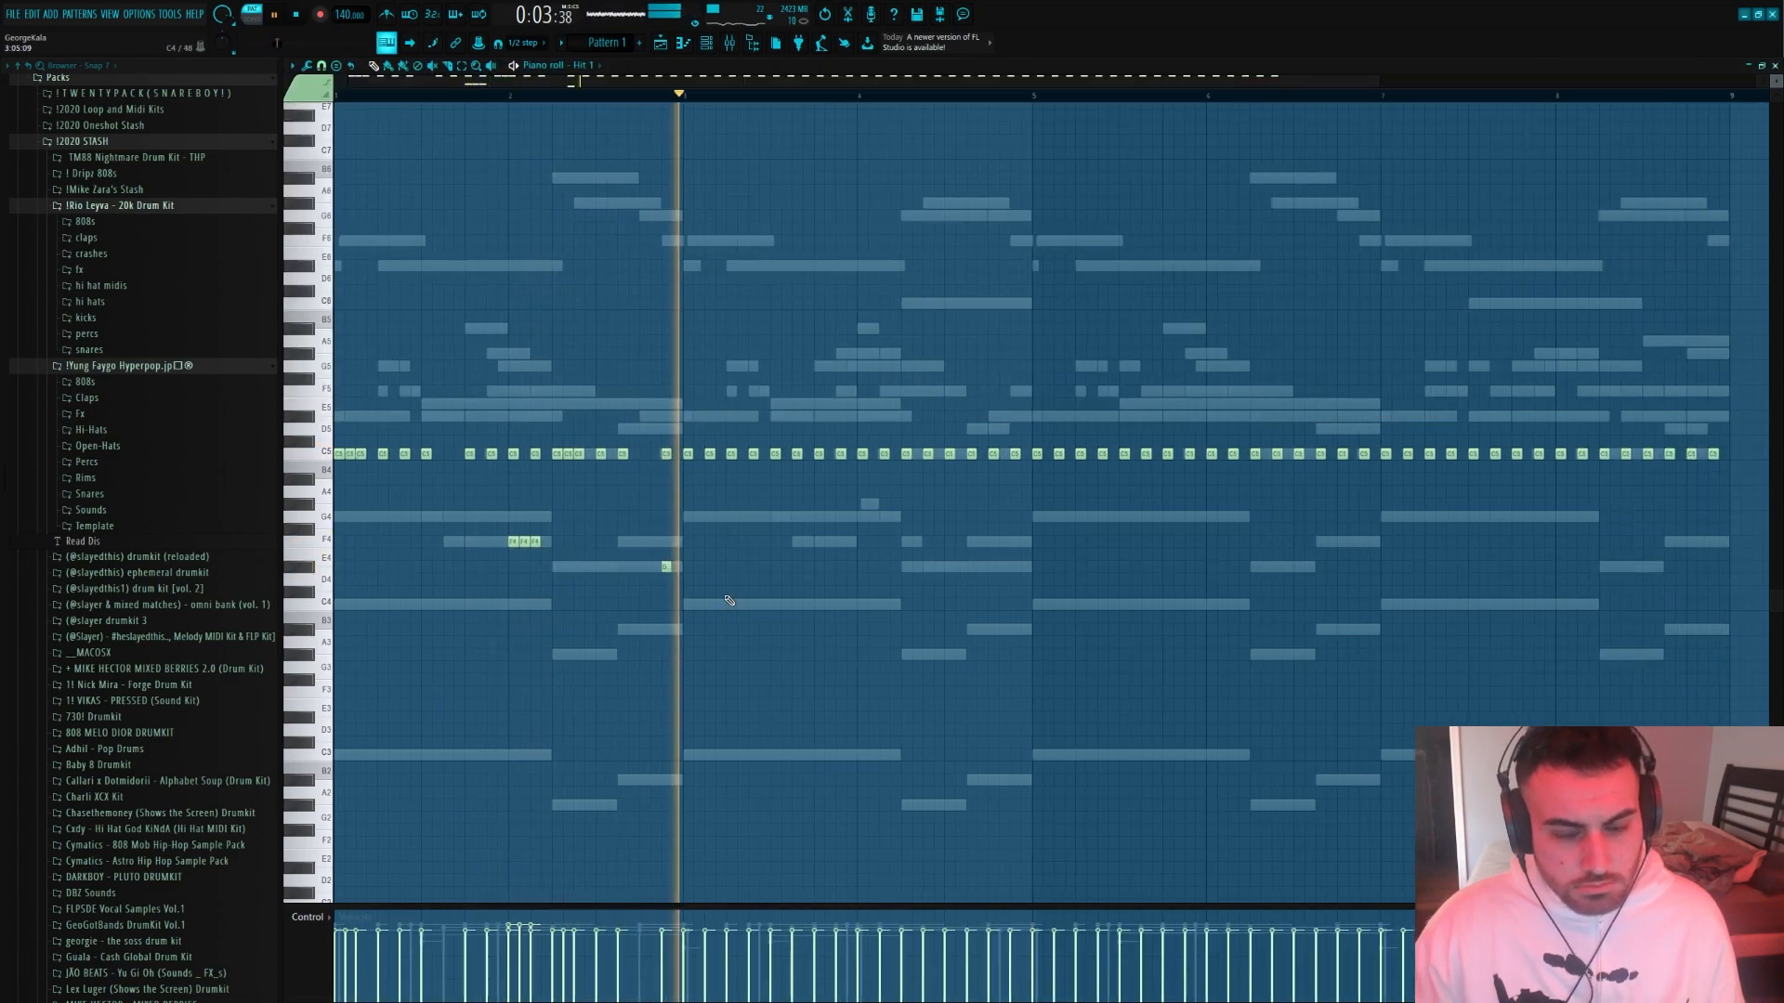
key("space")
key("ctrl+a")
key("ctrl+d")
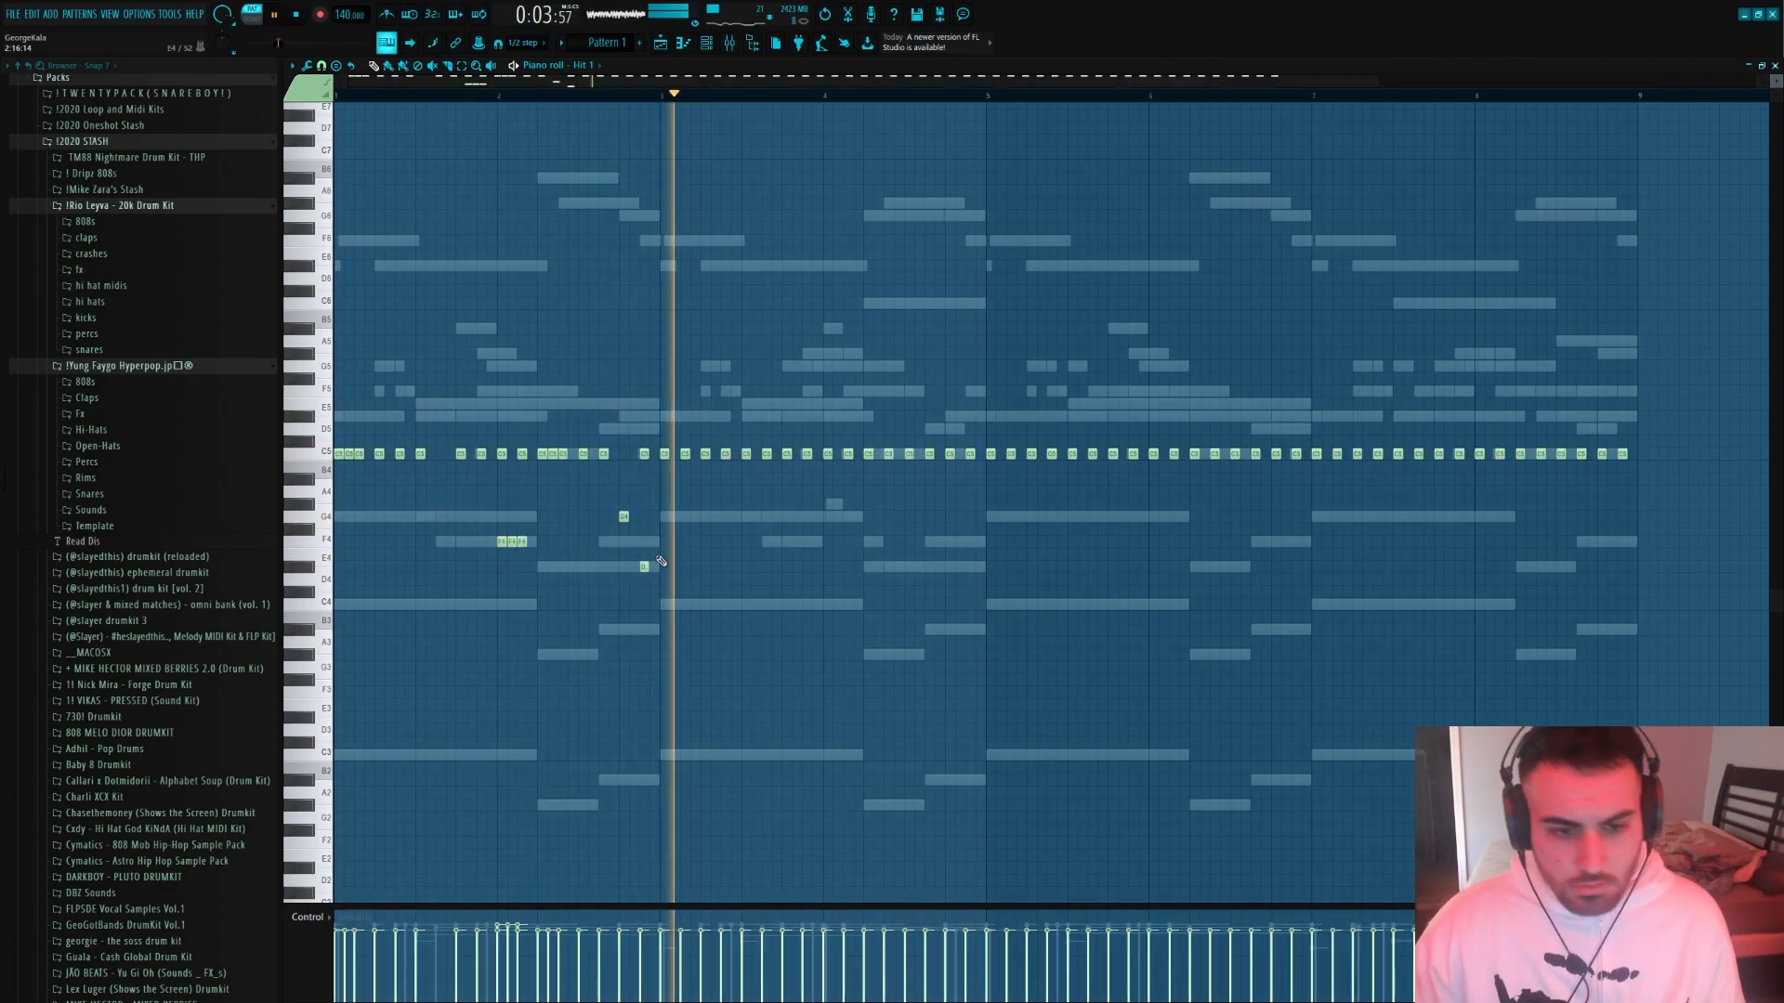
key("ctrl+a")
key("ctrl+d")
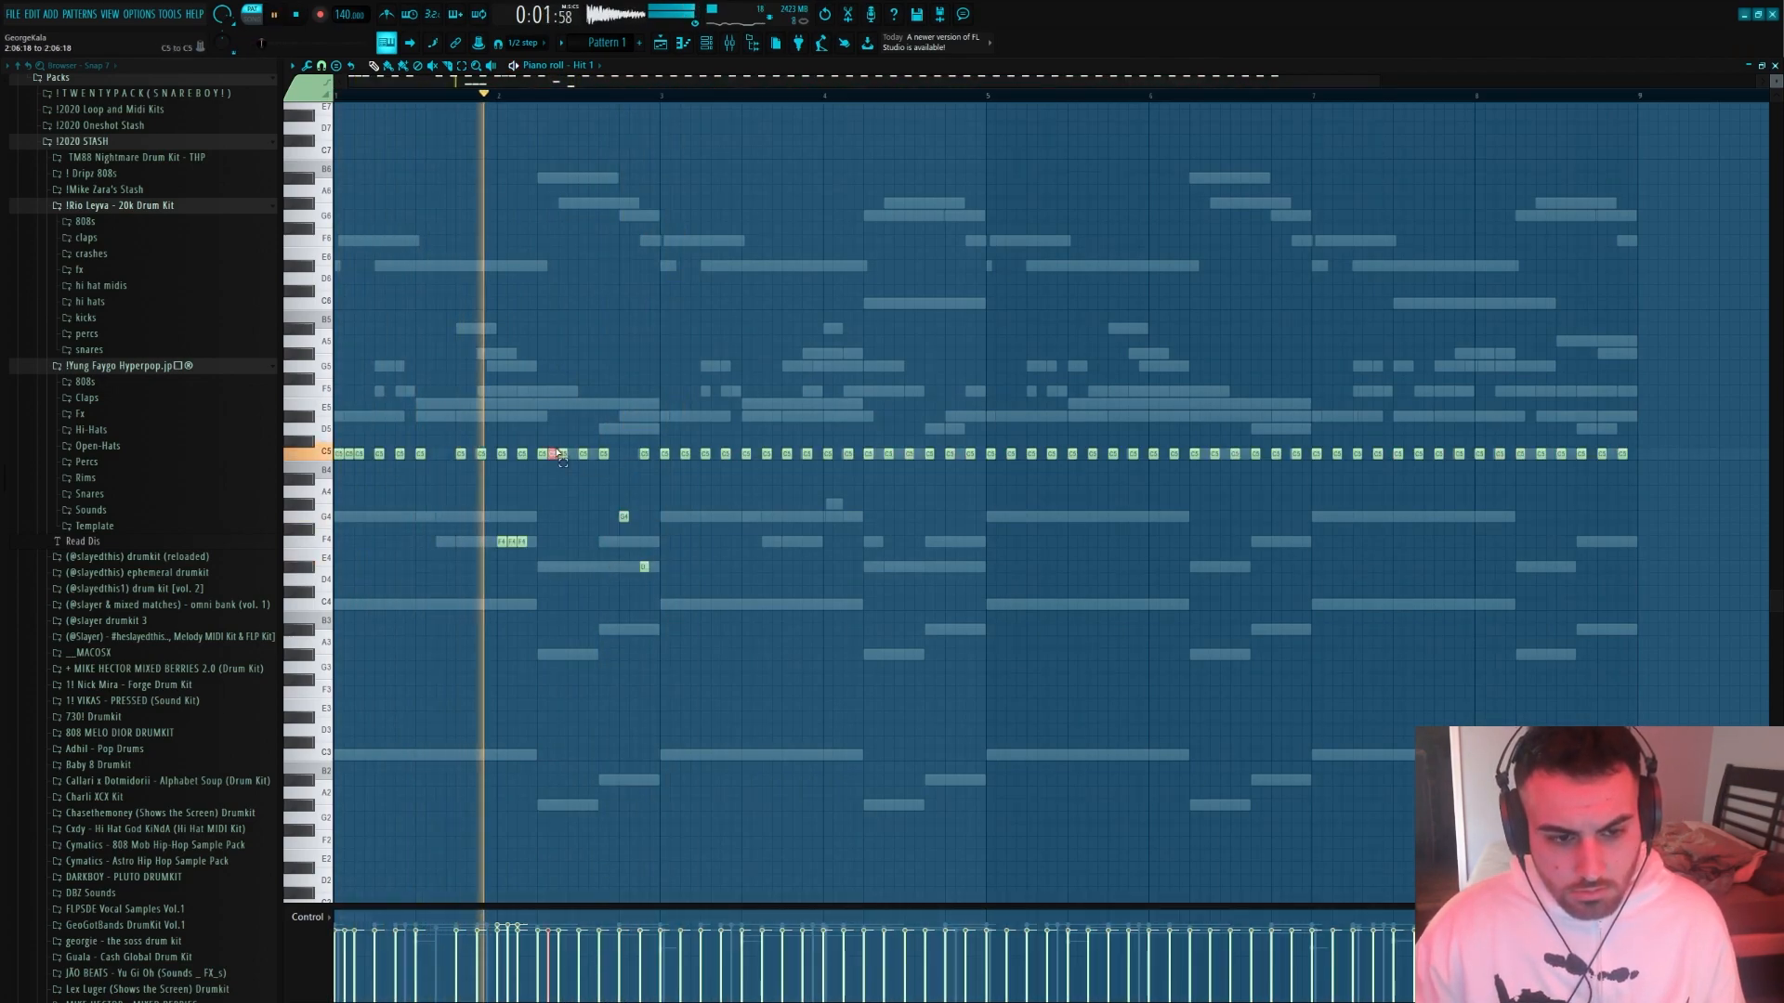
right_click(644, 567)
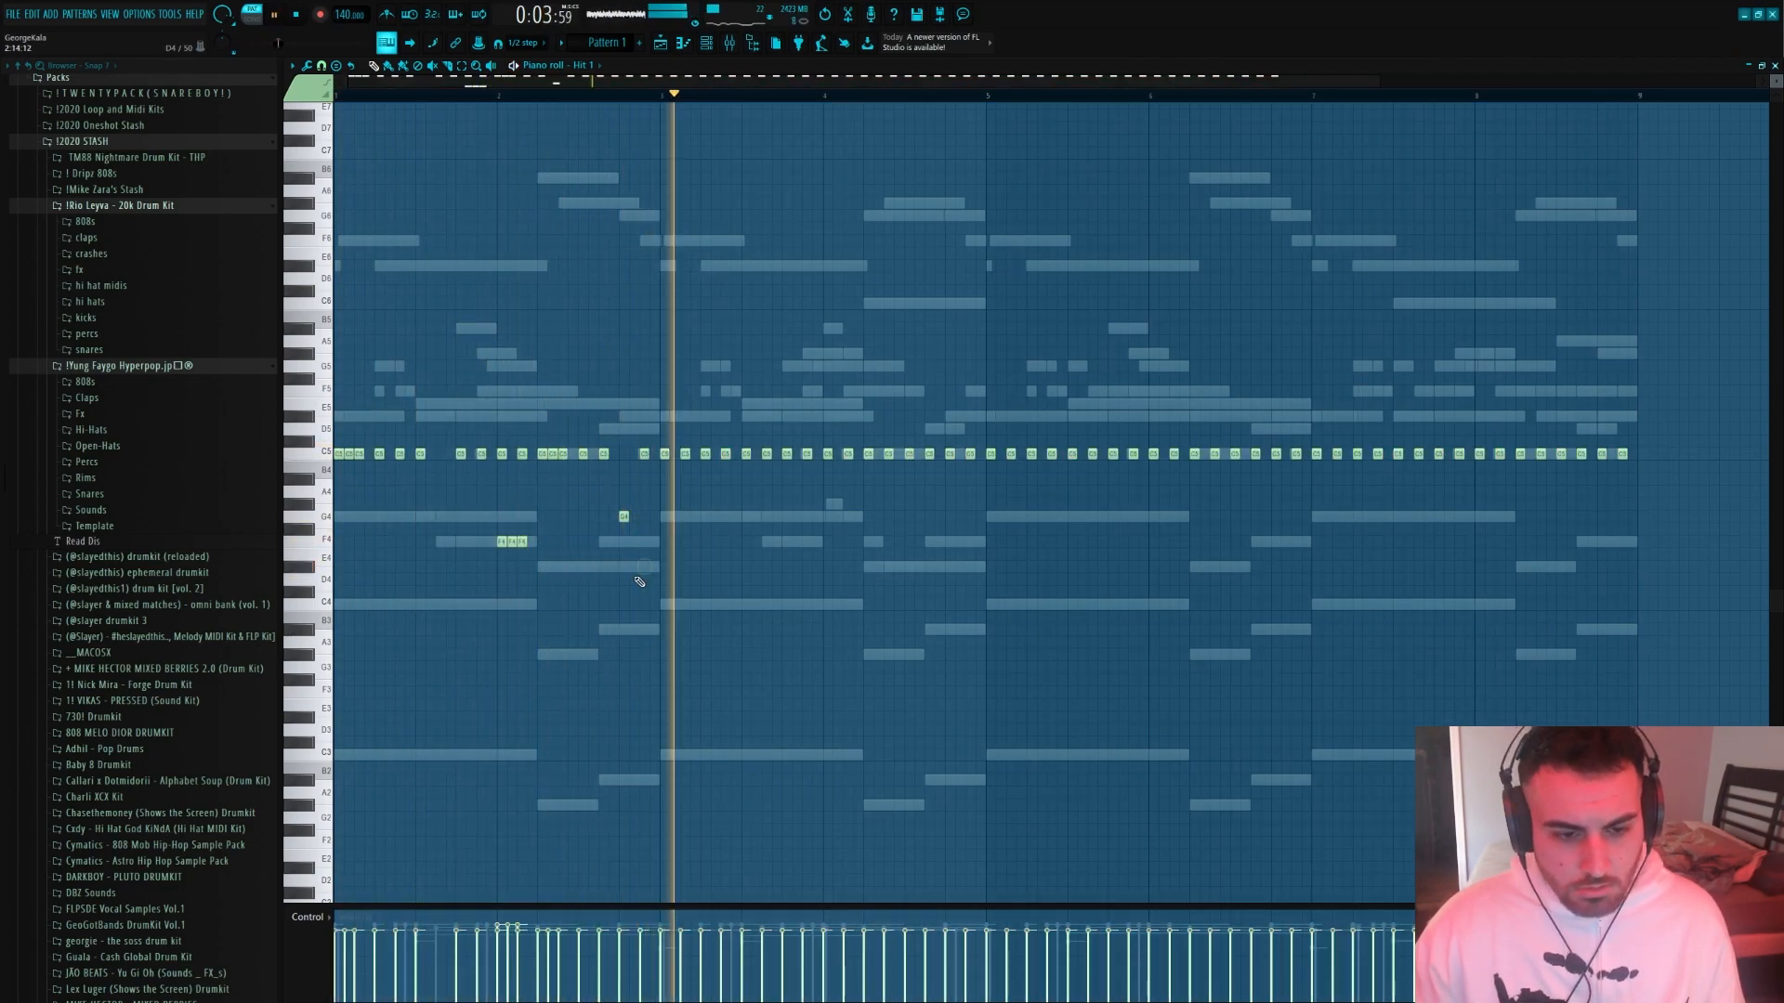
Replace the Hit 1 notes from bar three onward with three copies of the first two bars, filling eight bars
scroll(1394, 548, "down", 2)
left_click_drag(1452, 547, 580, 325)
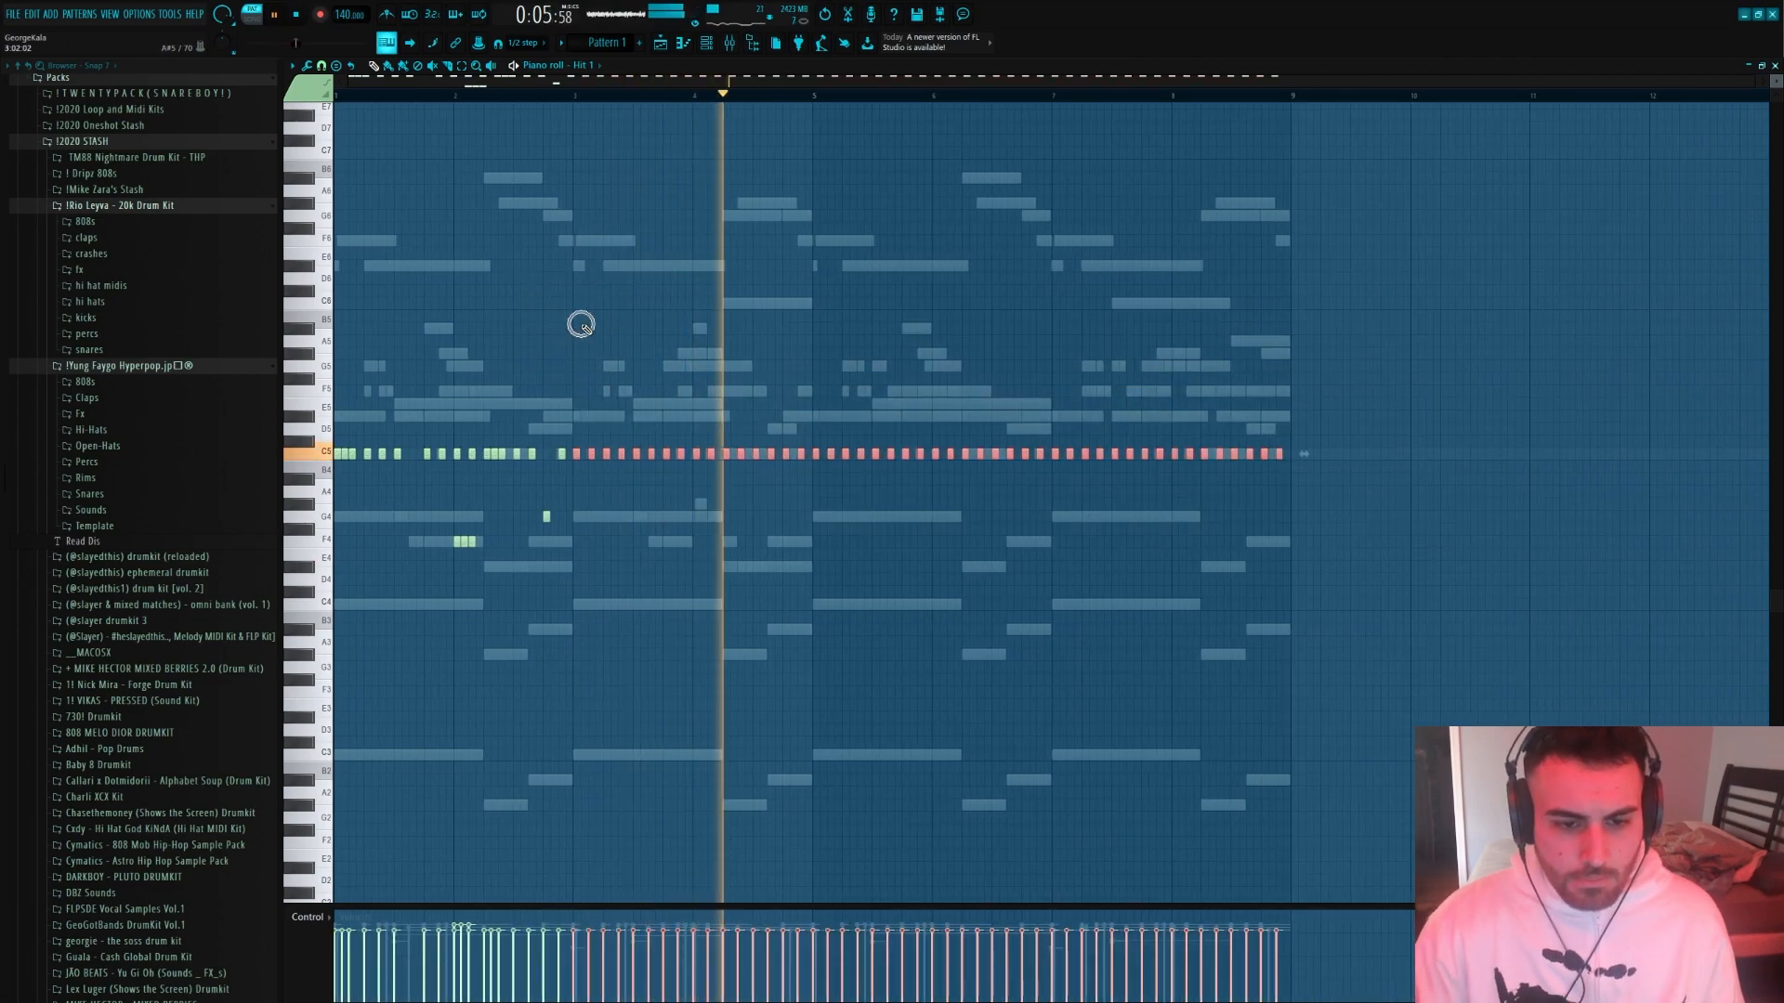
key("Delete")
key("space")
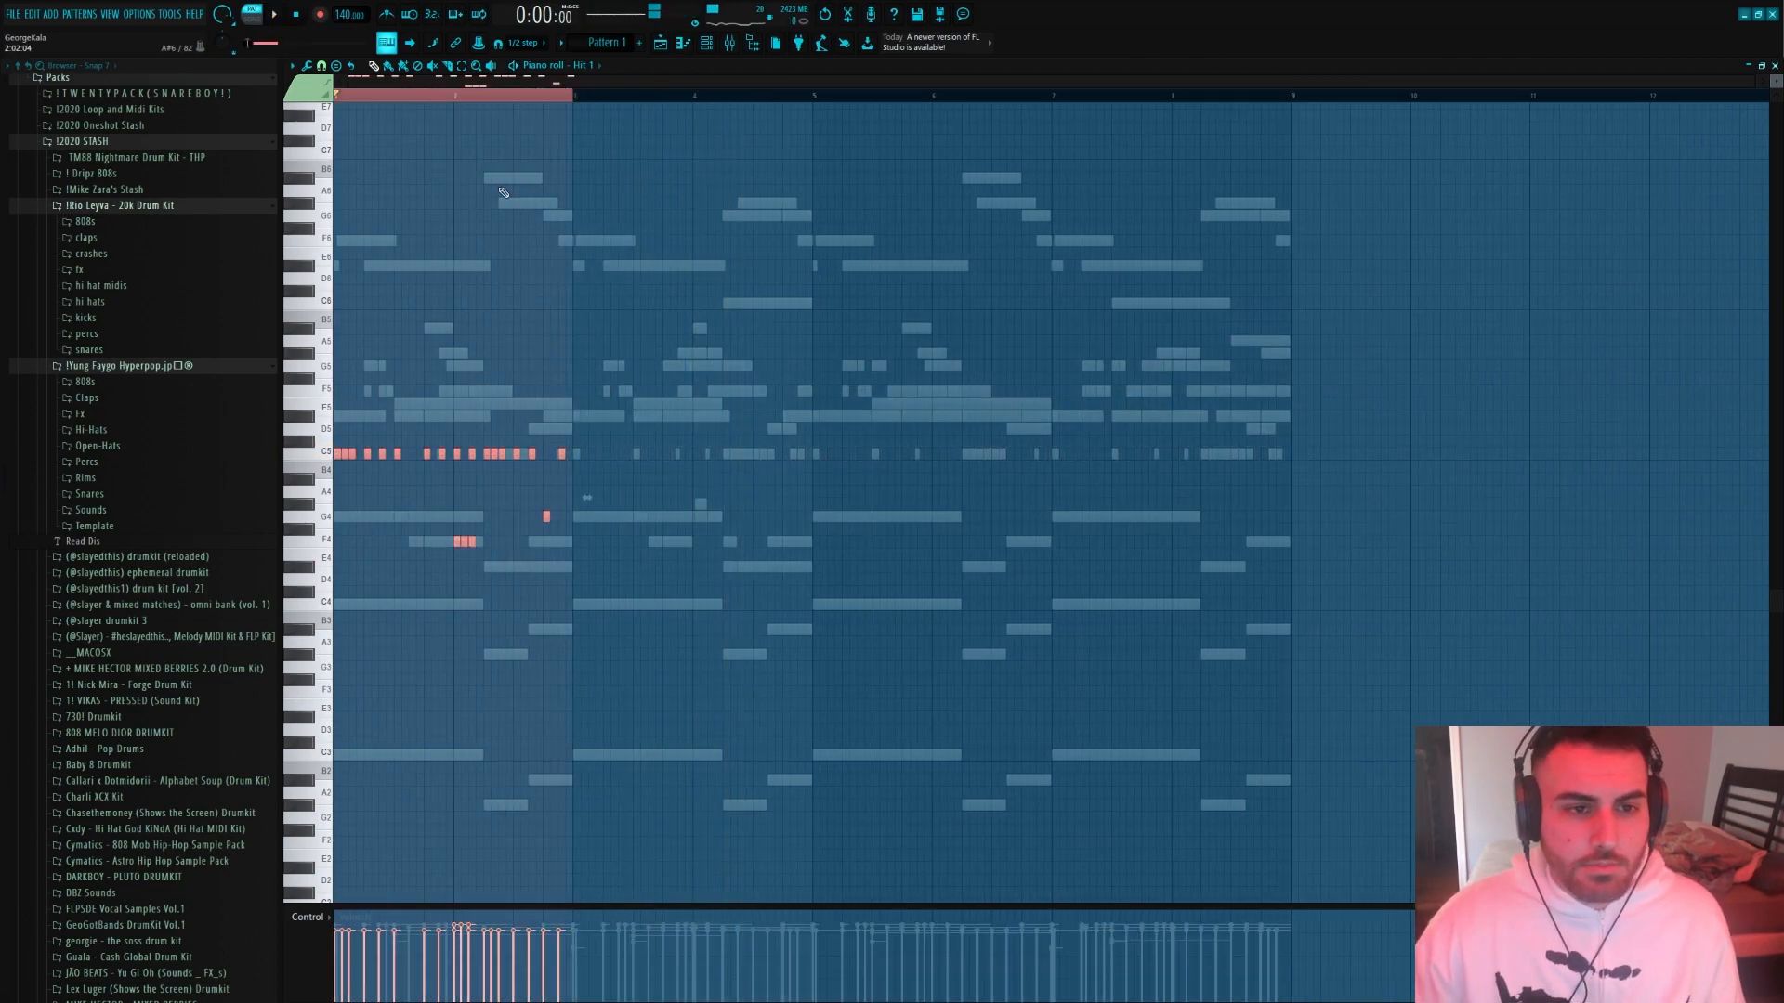
key("ctrl+b")
key("ctrl+b")
key("ctrl+b")
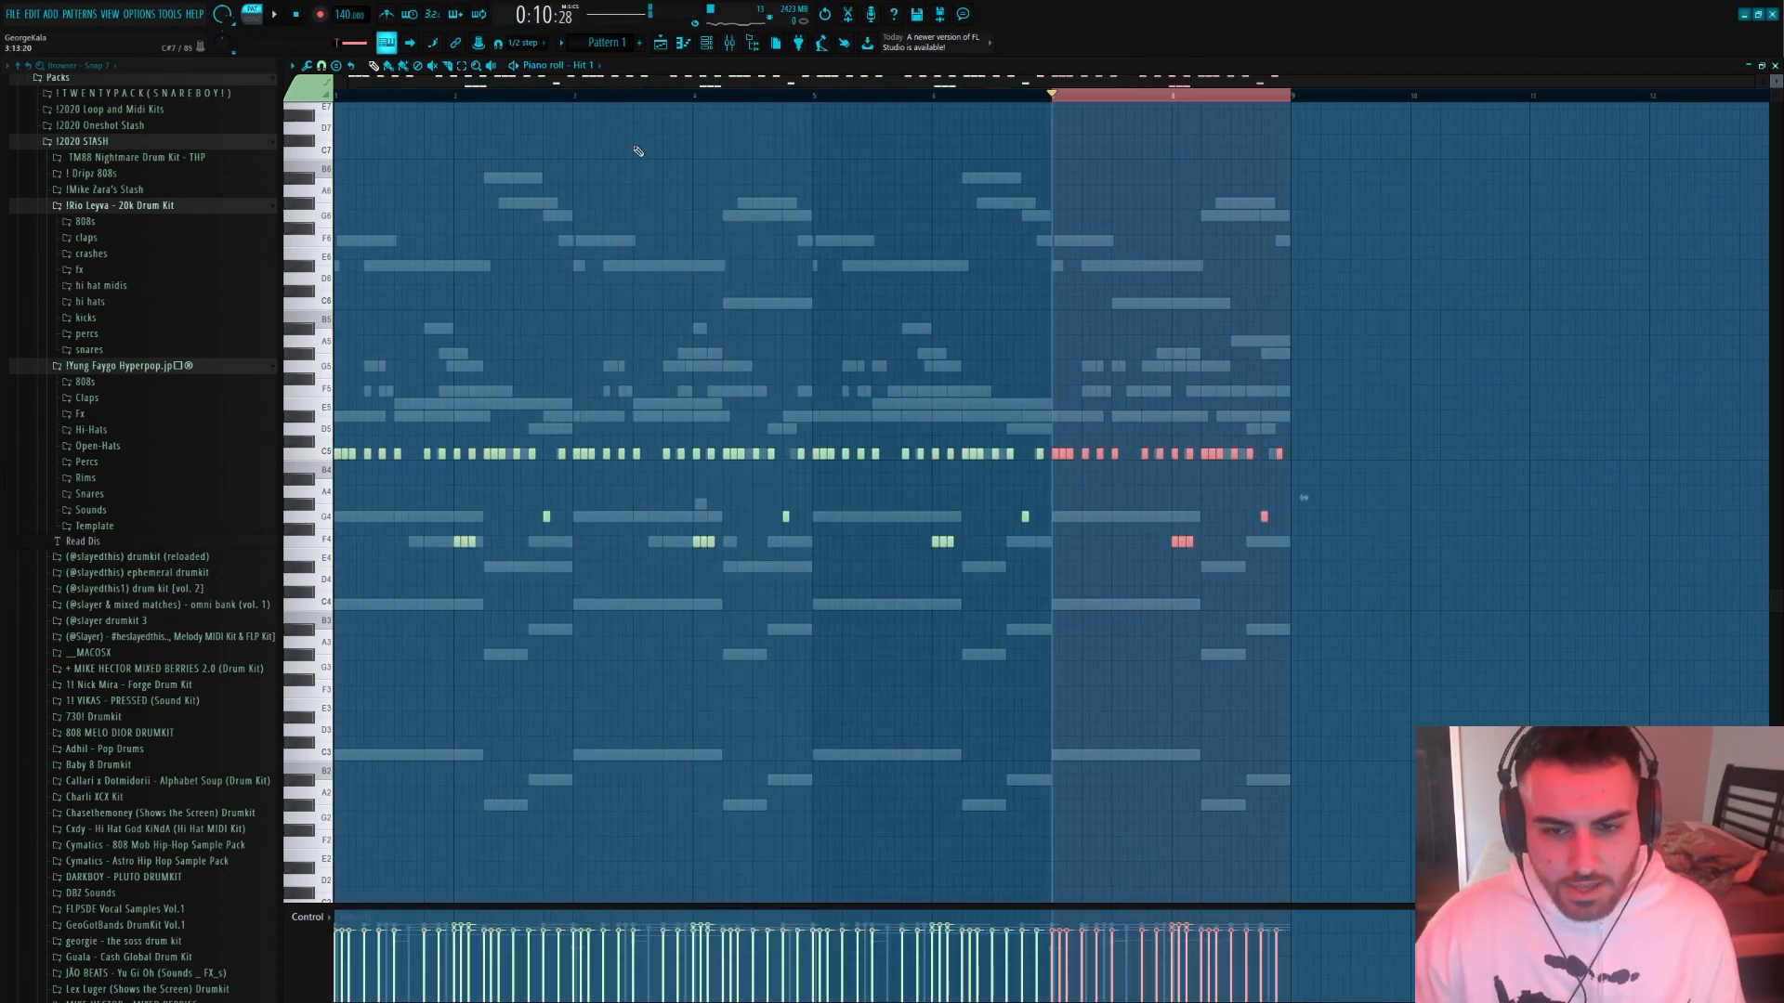
key("ctrl+d")
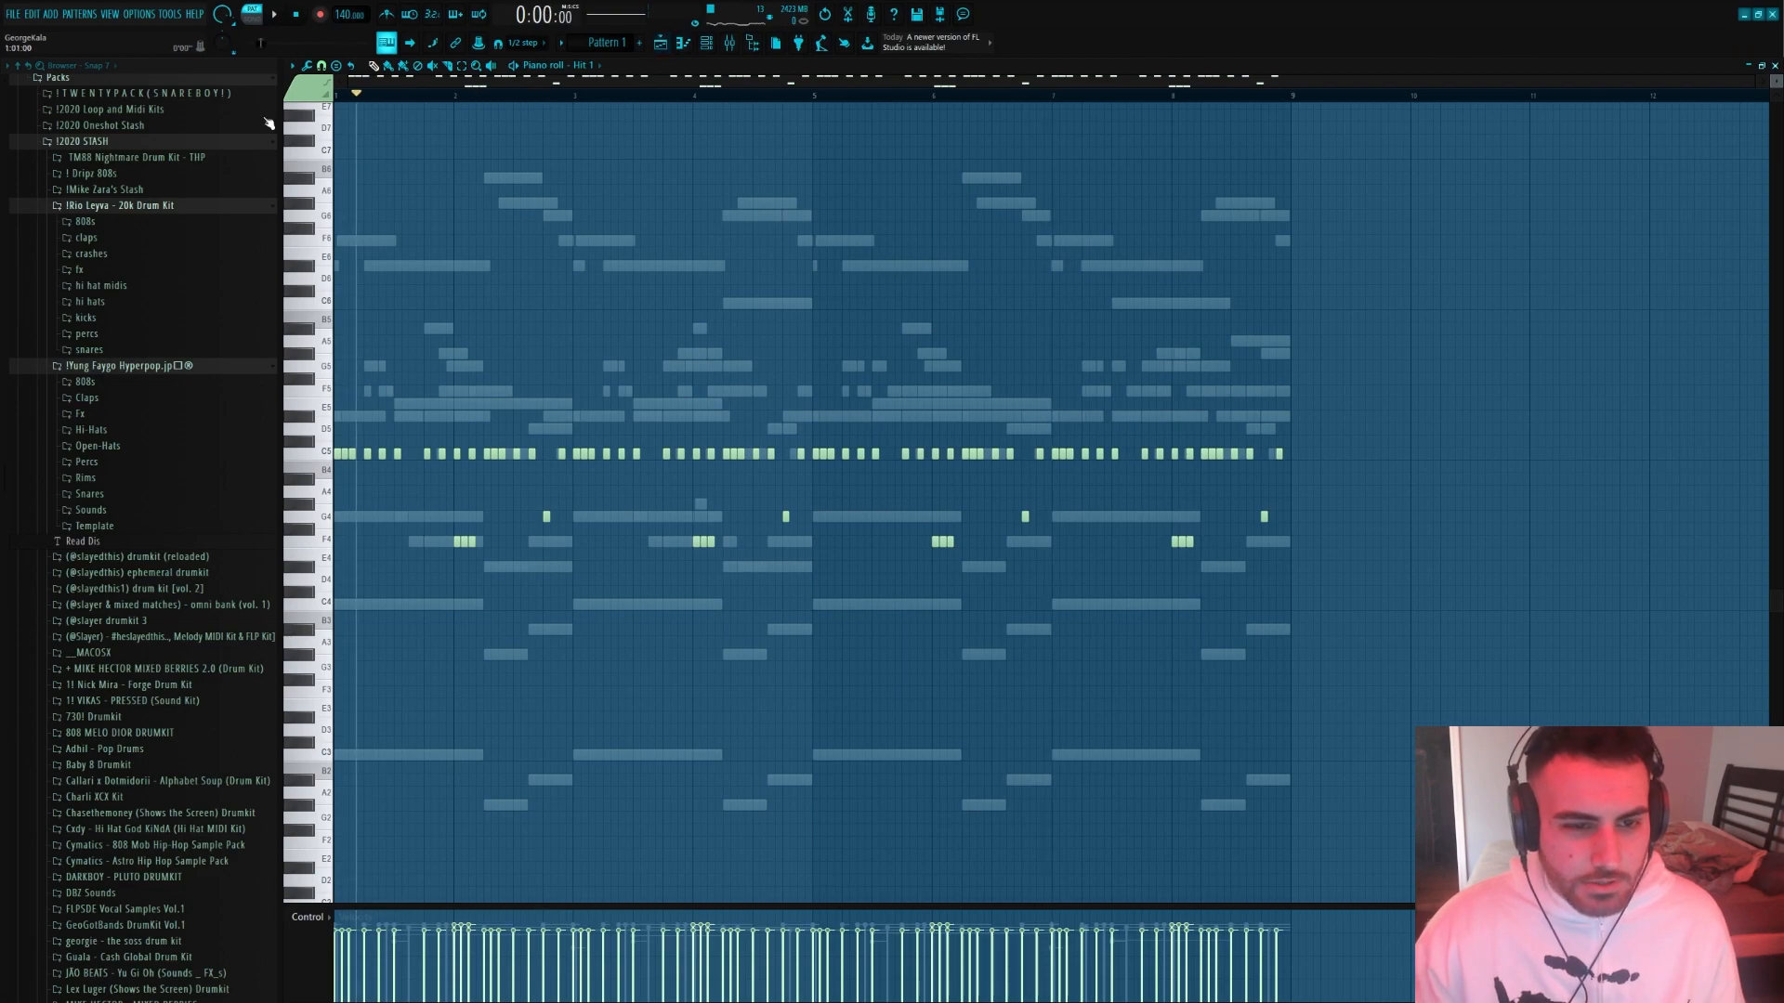
Open the Kroame Harts Snare notes and rework bar four's fill into two C5 hits near the end of the bar
key("space")
key("F6")
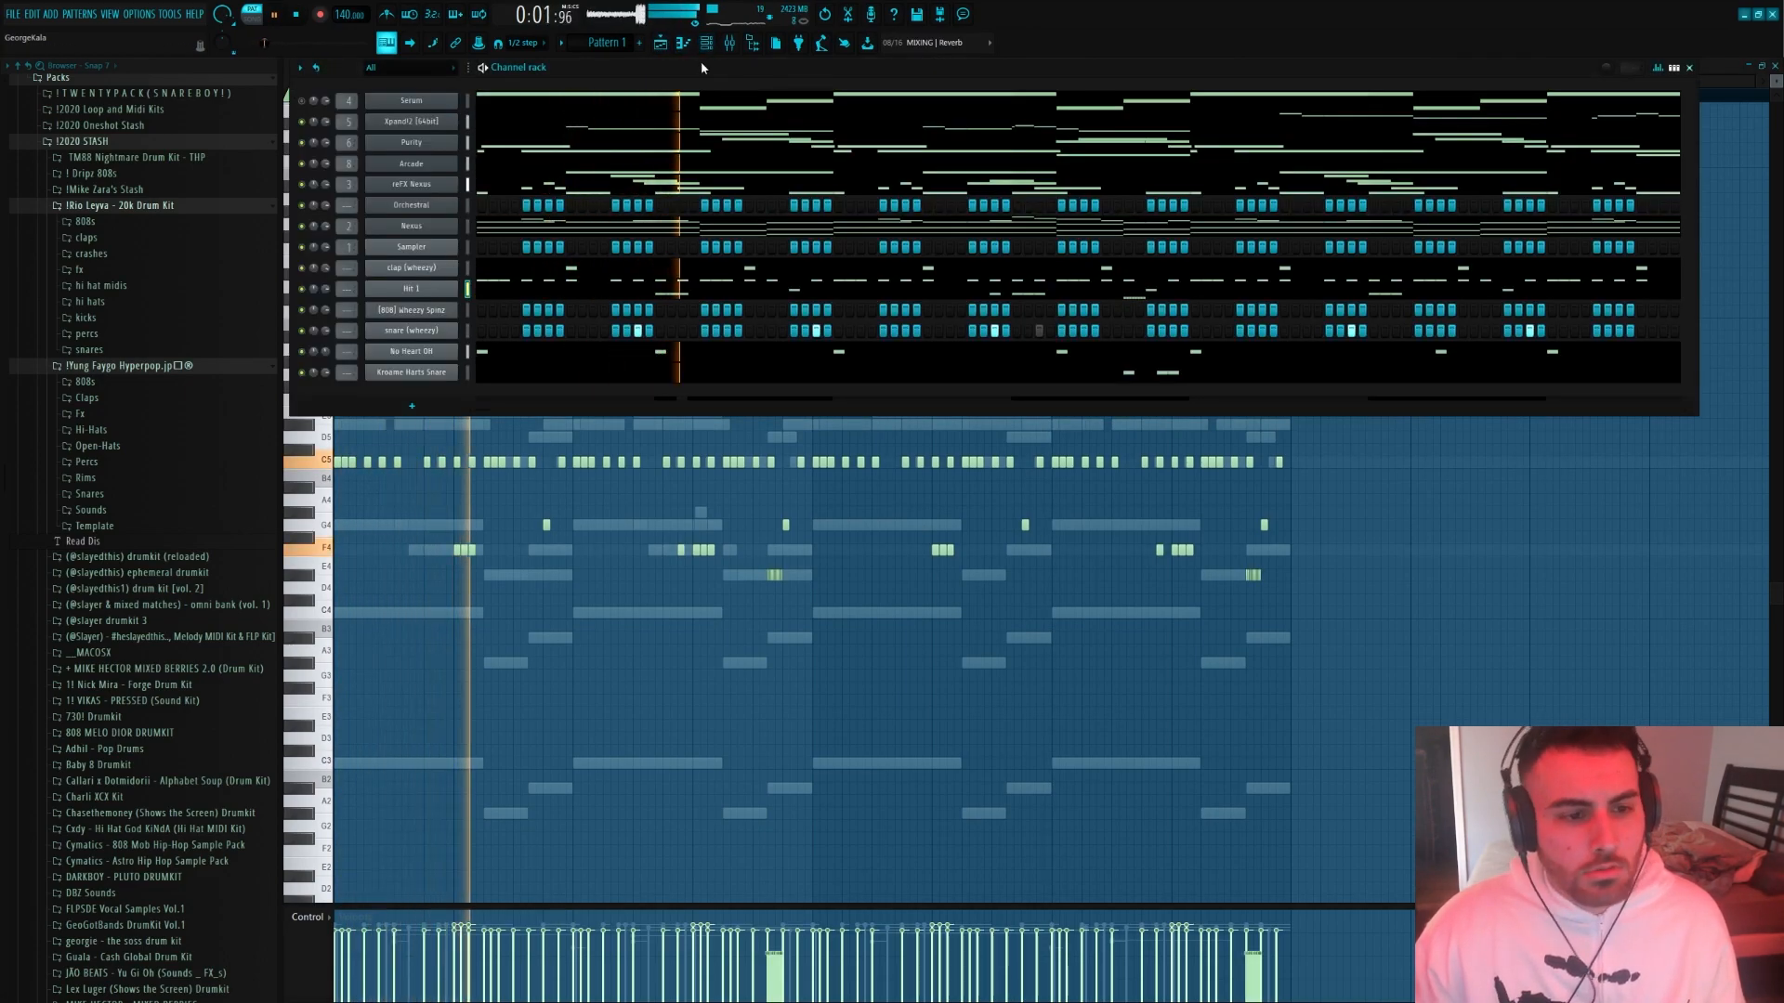
left_click(510, 377)
right_click(794, 462)
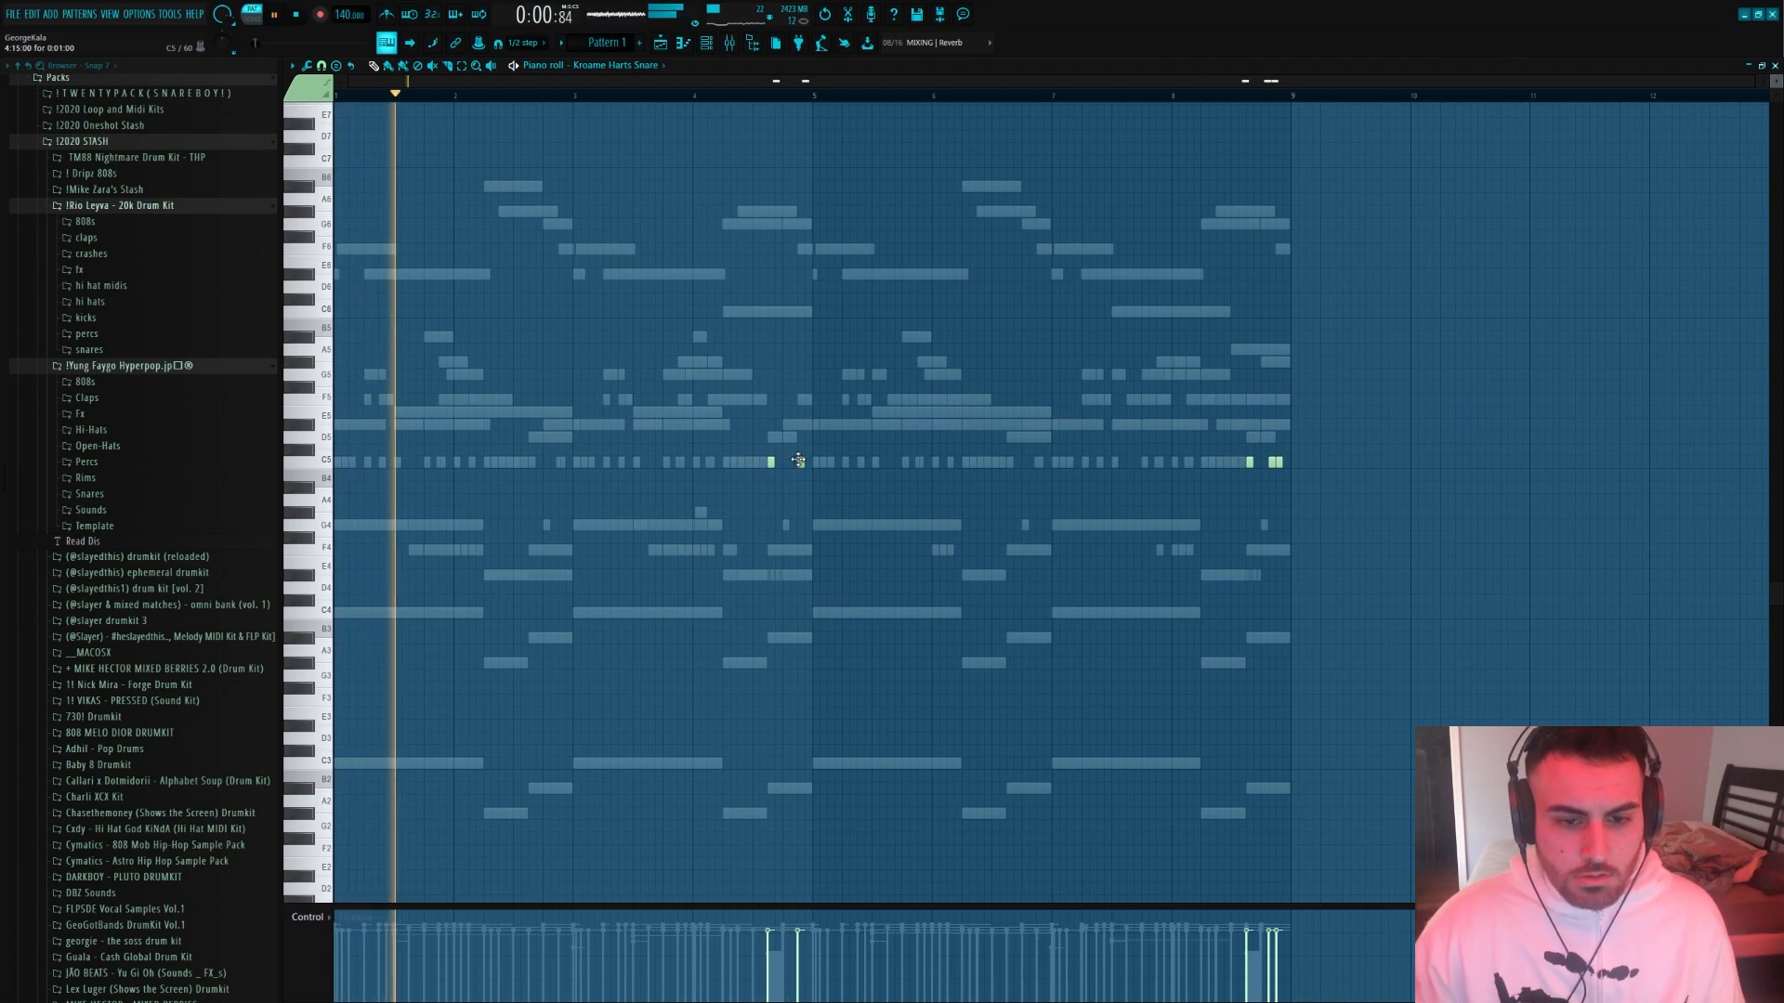
scroll(797, 459, "up", 2)
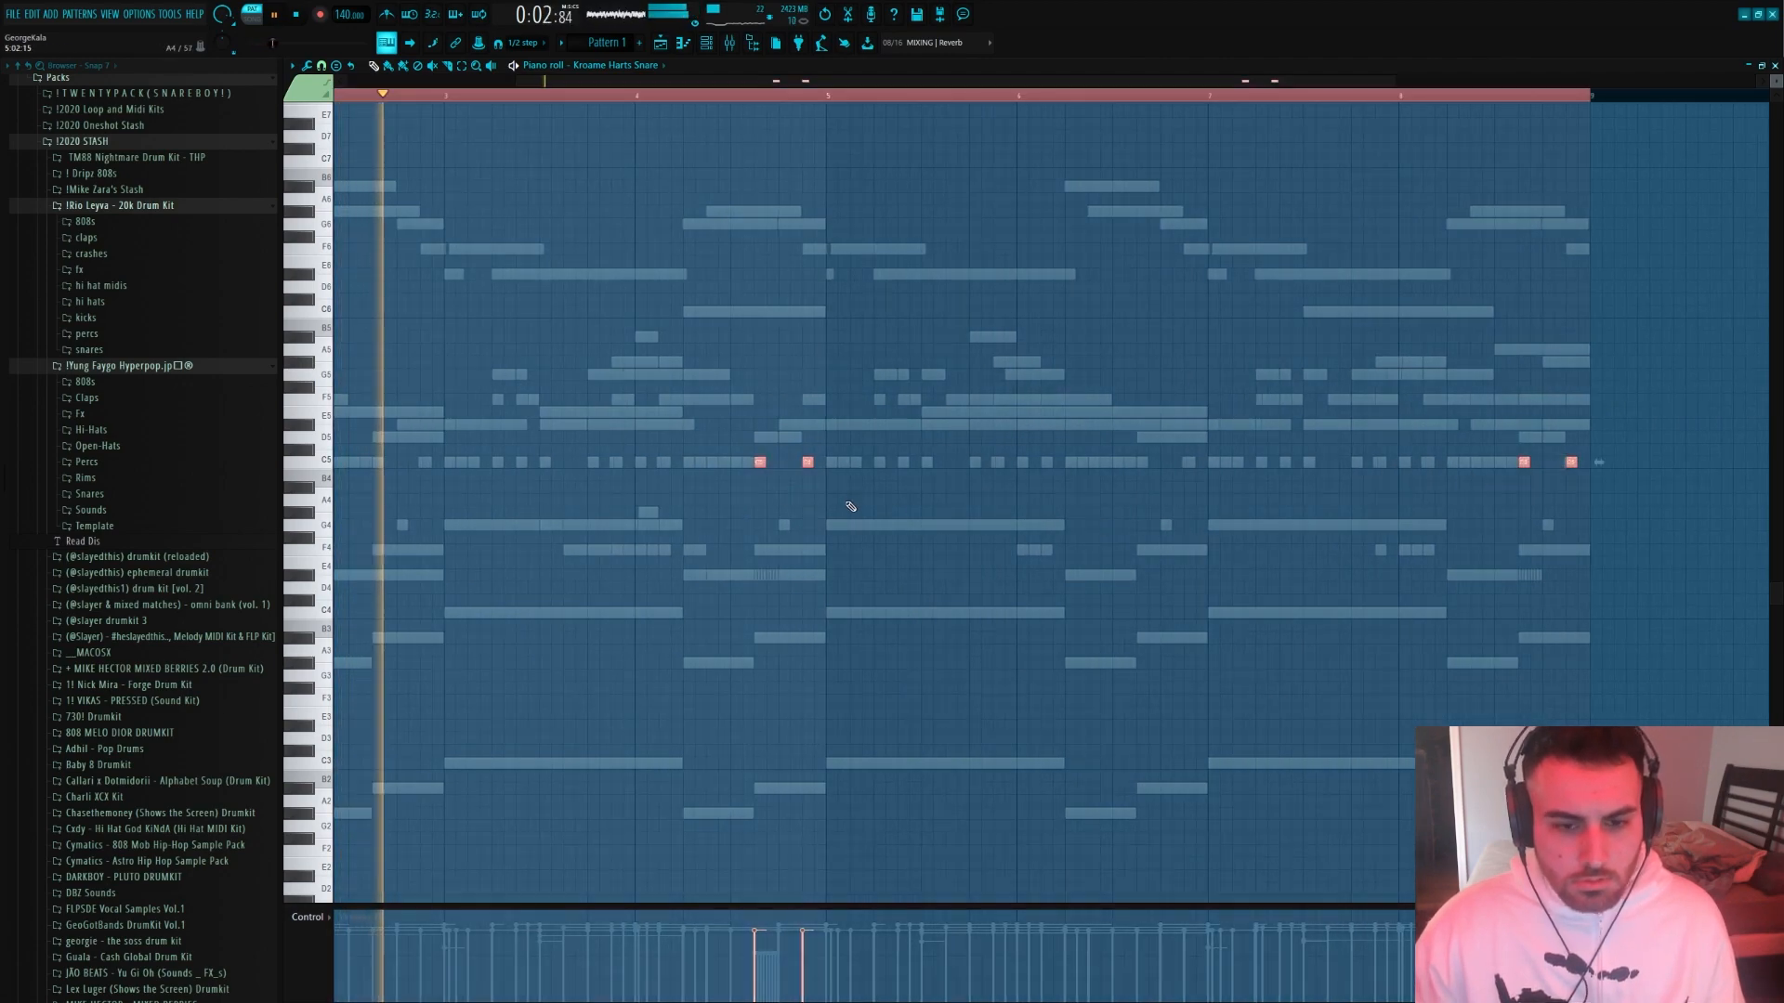
right_click(761, 463)
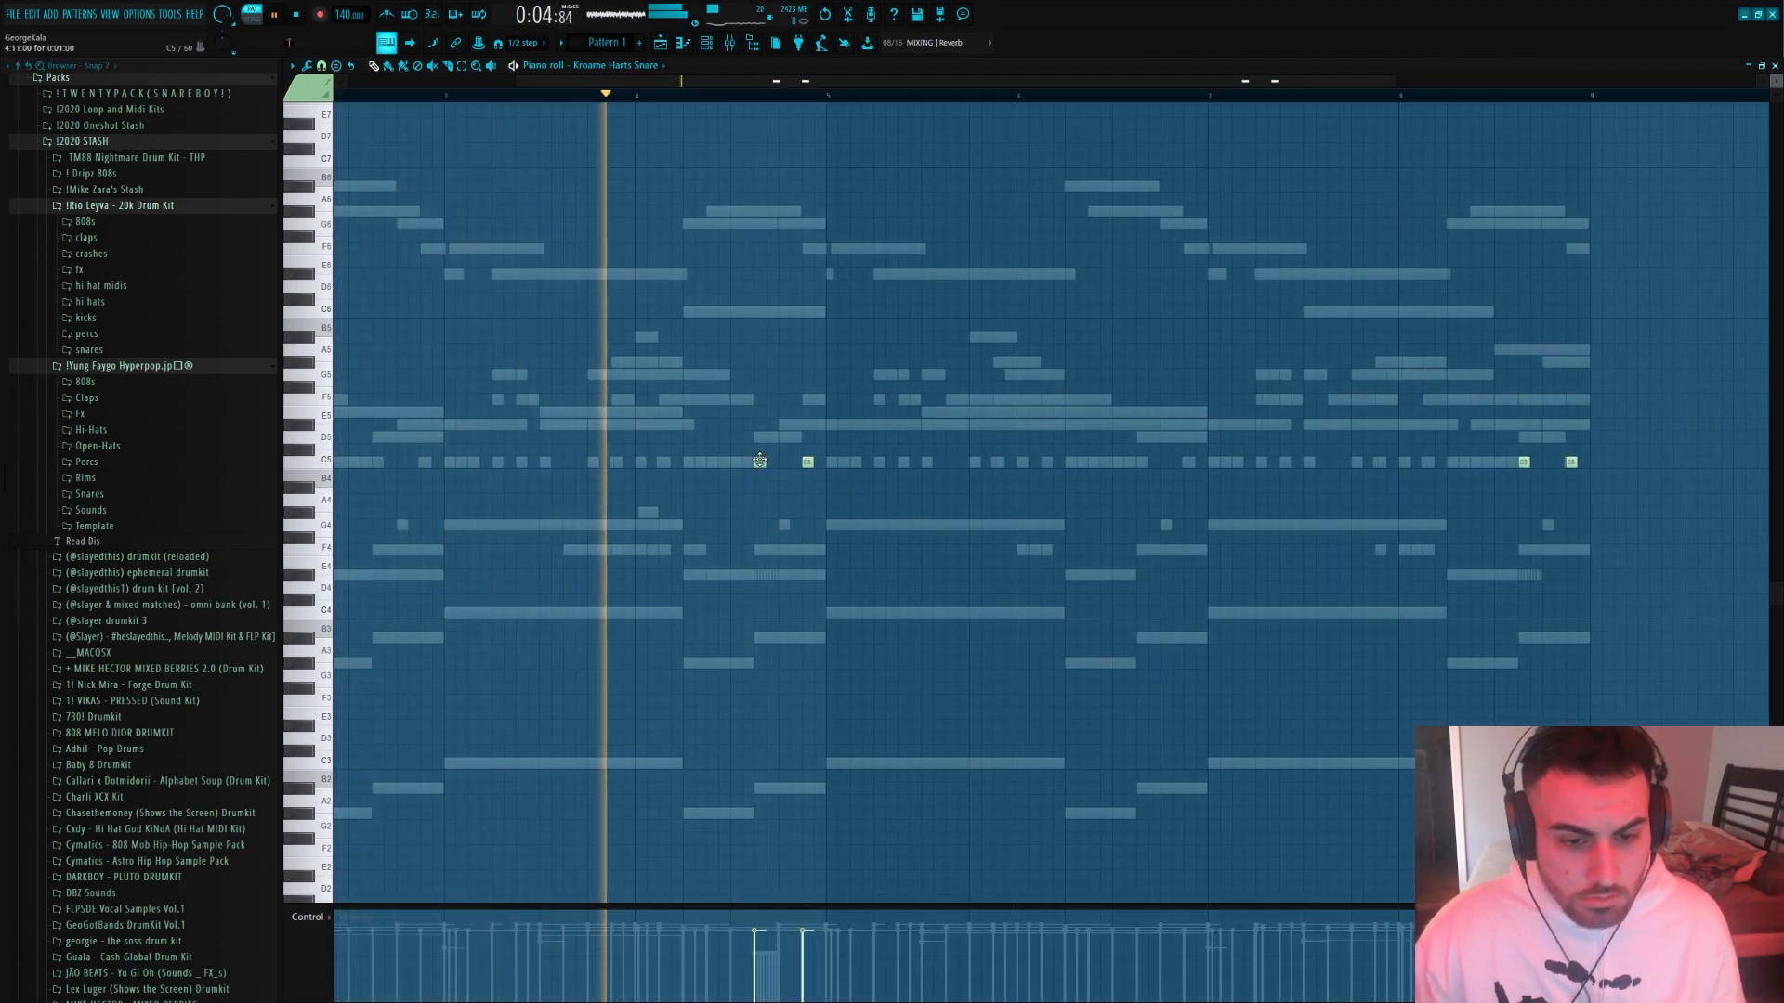
left_click(783, 463)
scroll(783, 463, "down", 4)
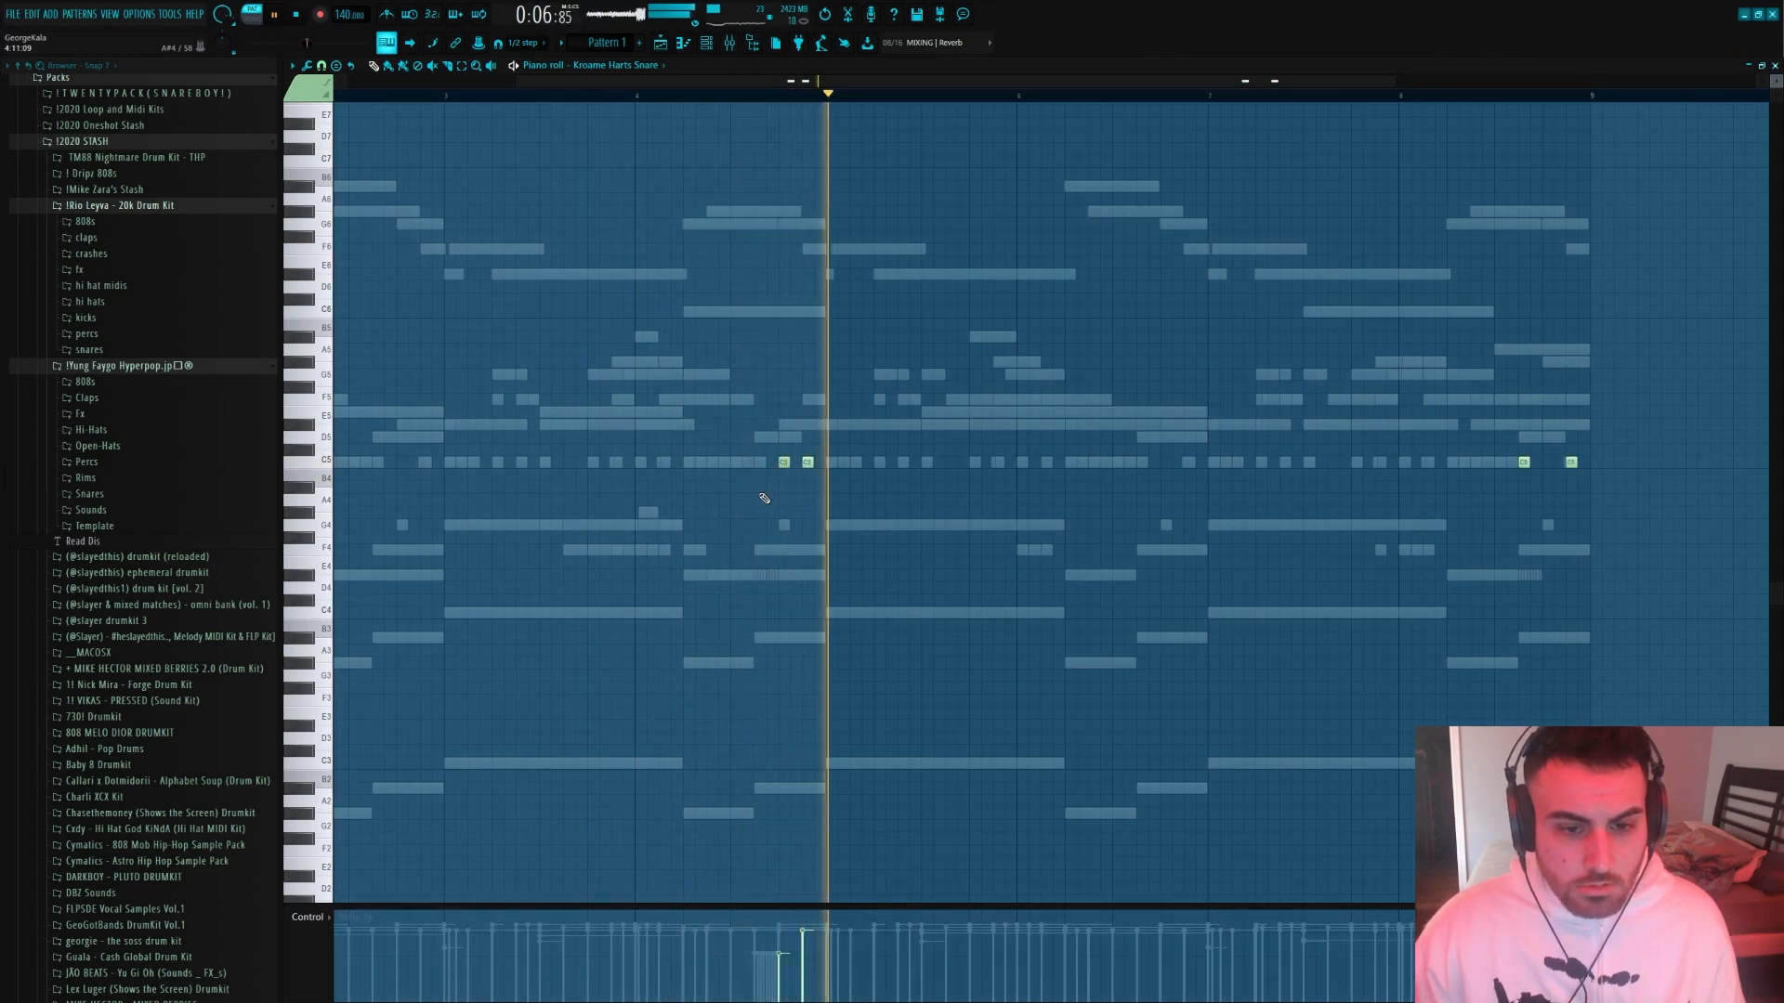
Delete the Kroame Harts Snare hits in bar eight and select the earlier bars up to bar five
key("ctrl+a")
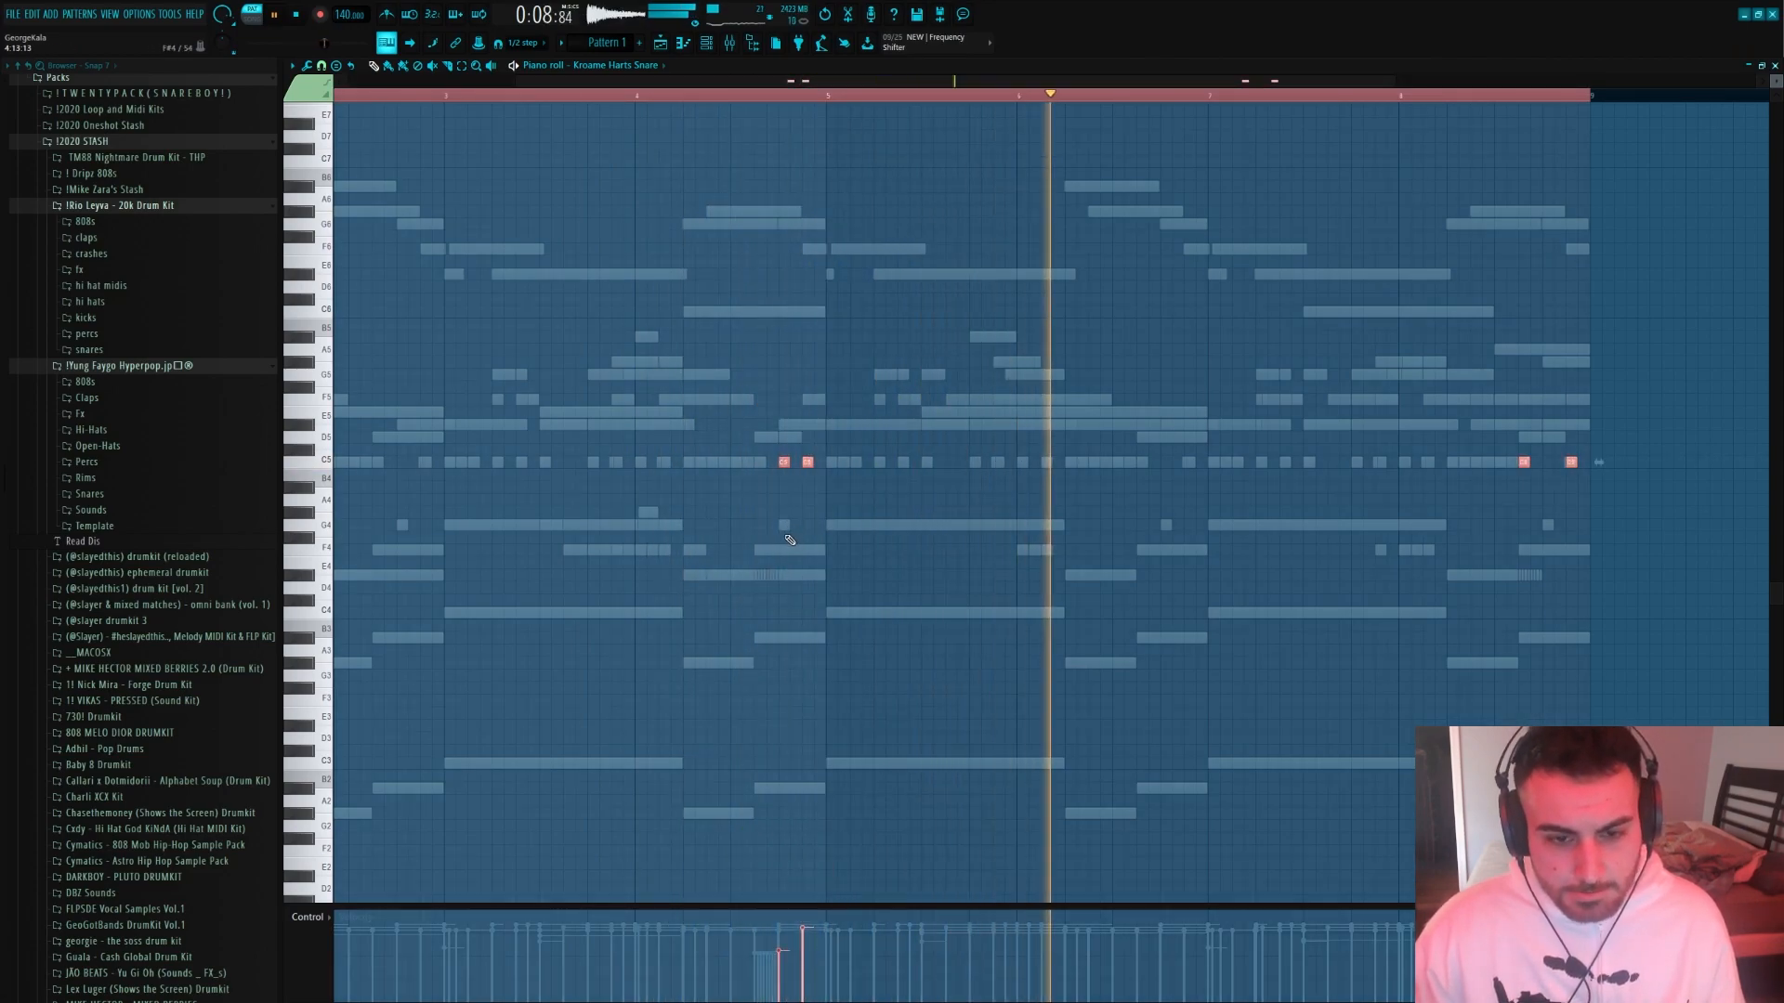
scroll(789, 542, "down", 3)
key("ctrl+d")
right_click(1250, 461)
right_click(1279, 461)
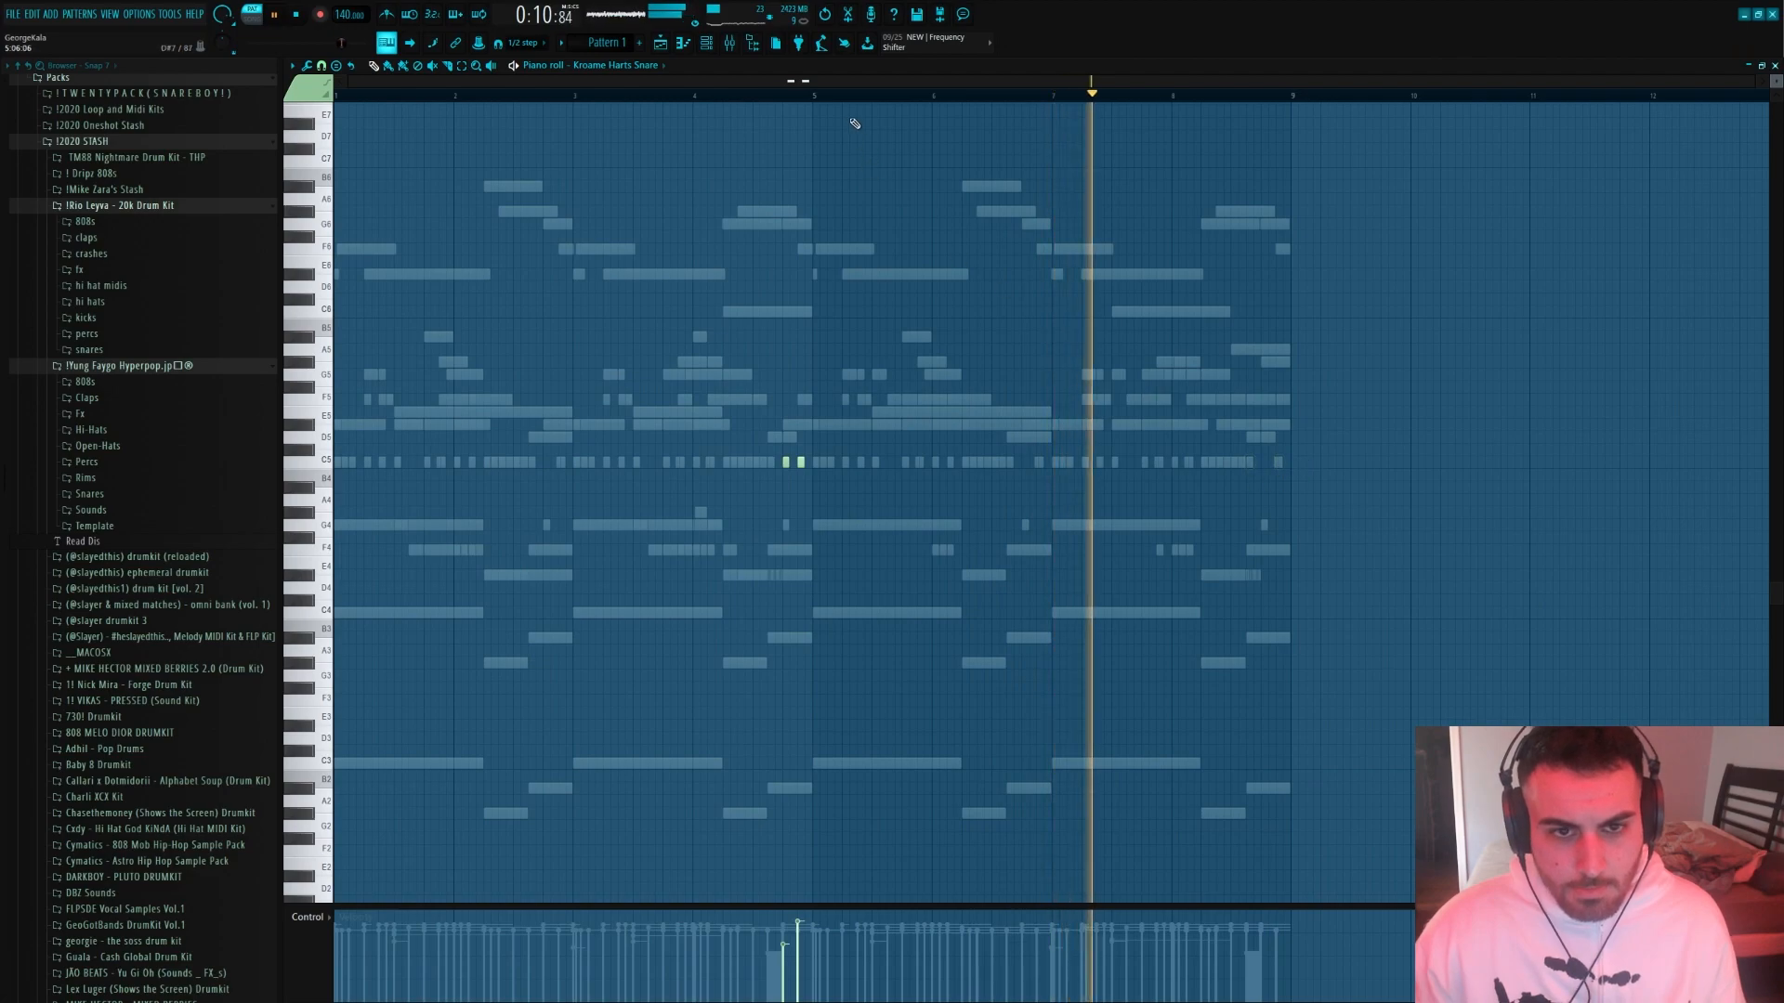
left_click_drag(822, 93, 446, 92)
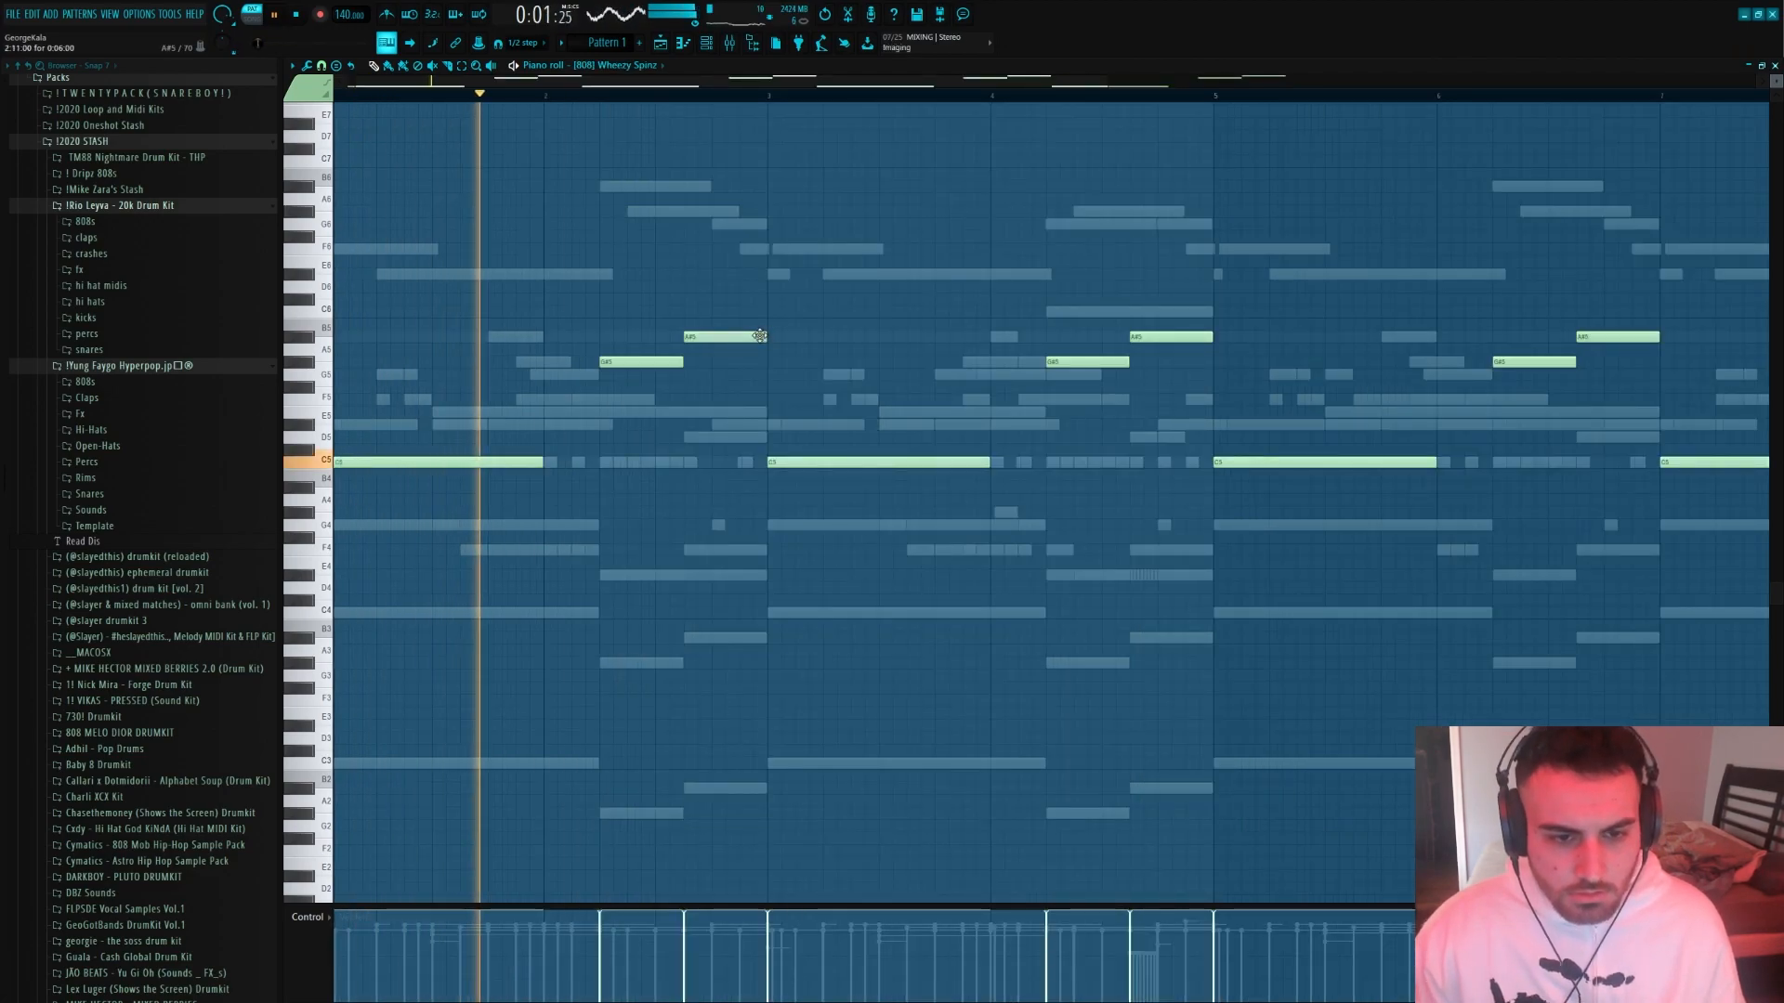
Shorten the 808's A#5 notes in bars two and four and add short repeated A#5 hits after them
mouse_move(761, 336)
left_mouse_down()
mouse_move(711, 336)
mouse_move(739, 337)
left_mouse_up()
left_click(746, 340)
scroll(1095, 387, "down", 2)
left_click_drag(969, 337, 932, 338)
left_click(937, 339)
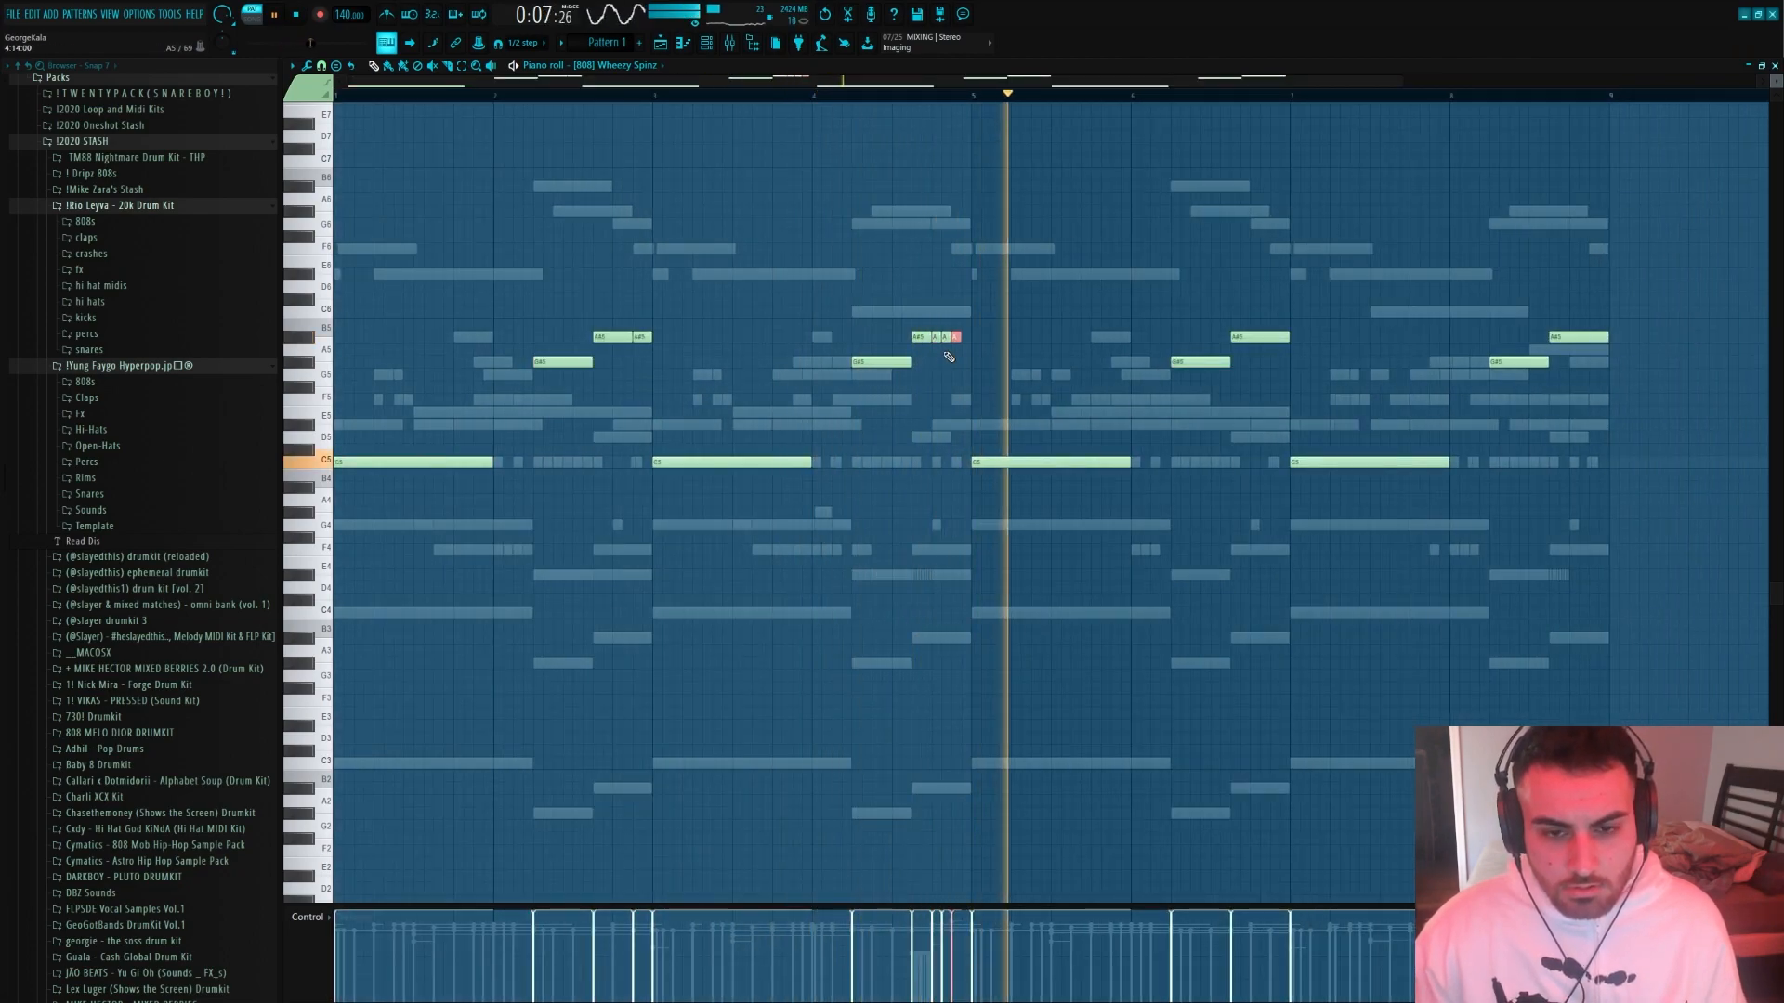
Replace the 808 notes in bars five to eight with a copy of the first four bars
scroll(1515, 603, "down", 1)
left_click_drag(1515, 603, 864, 239)
key("Delete")
key("ctrl+b")
scroll(1229, 425, "up", 1)
scroll(1229, 425, "down", 1)
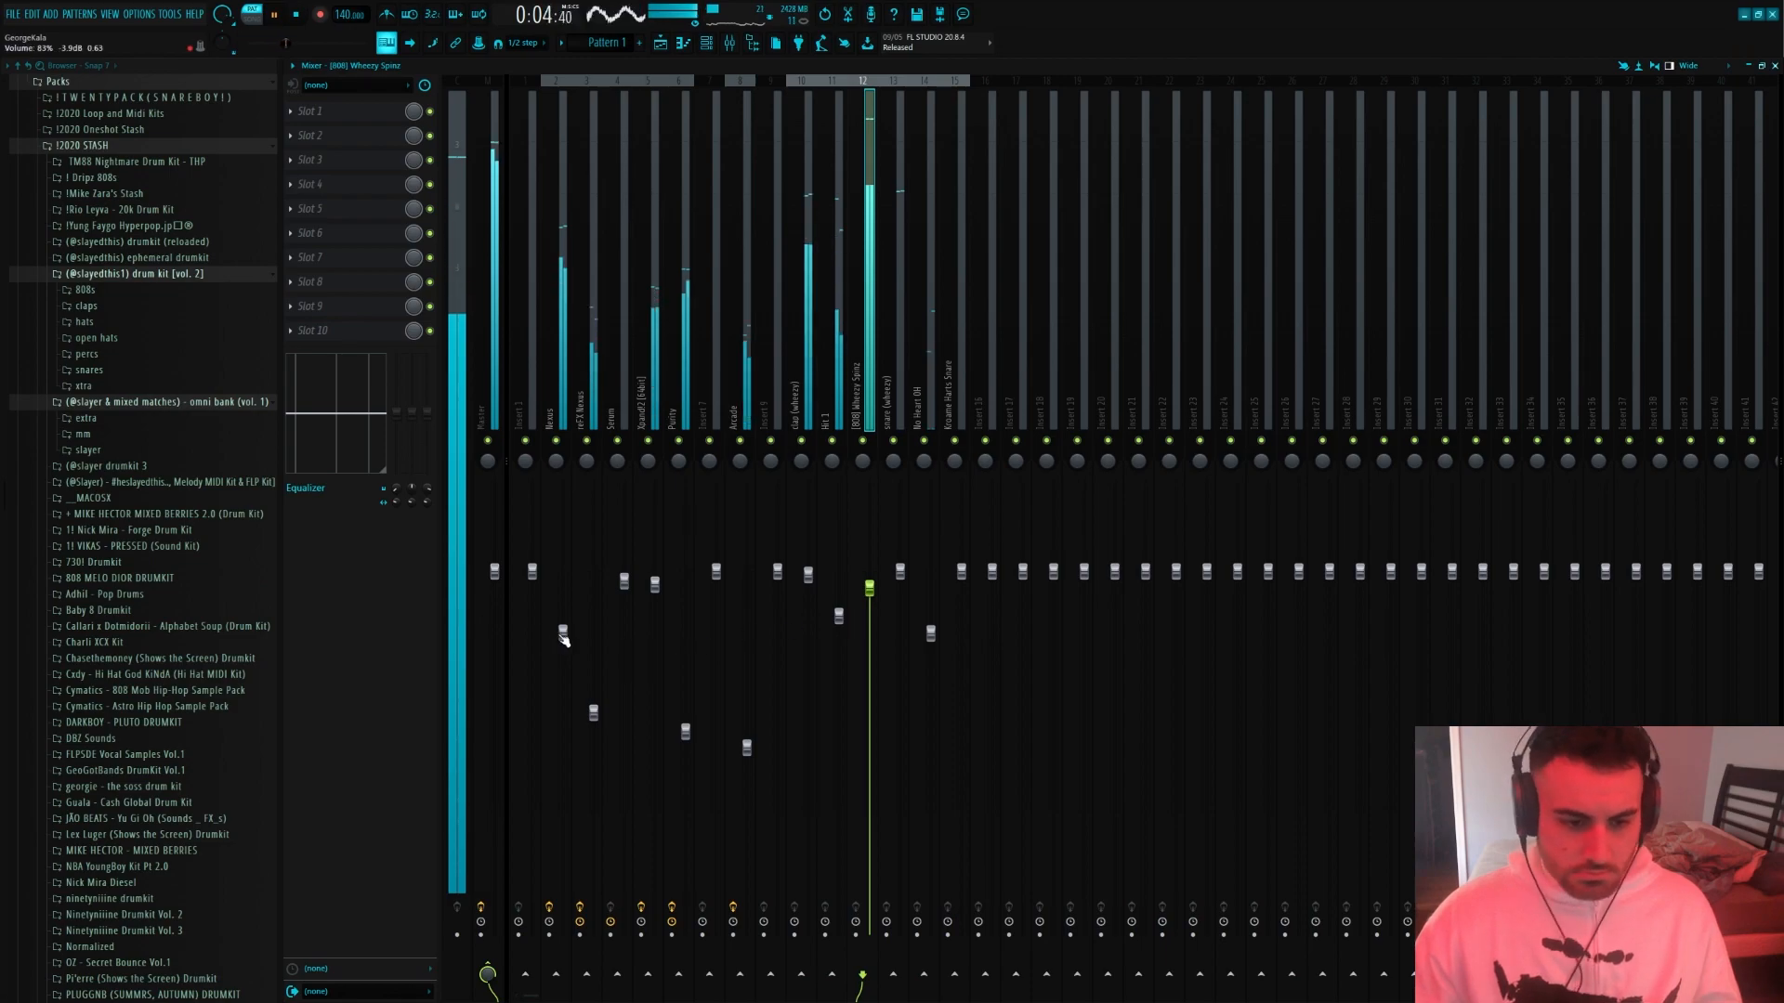
Balance the Nexus melodies in the mixer, setting Nexus to 84% and raising reFX Nexus, and check the Nexus track's Fruity parametric EQ 2
left_click_drag(563, 639, 564, 627)
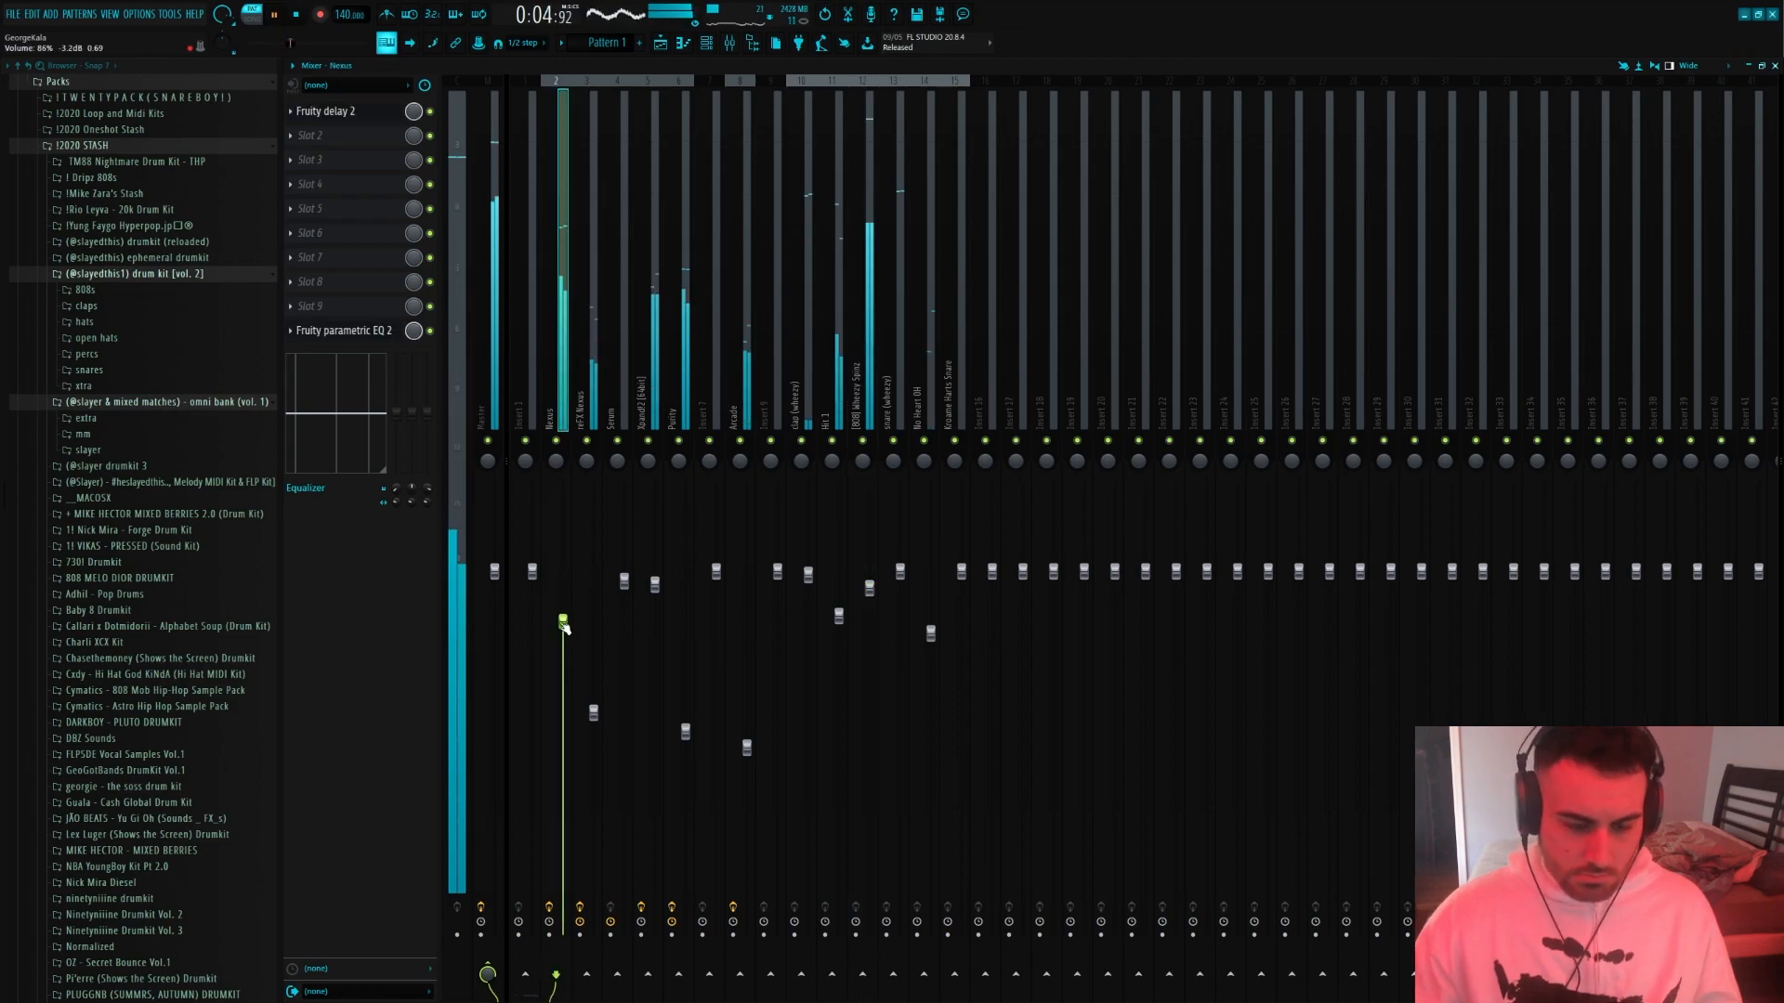
left_click_drag(593, 714, 593, 706)
left_click(563, 621)
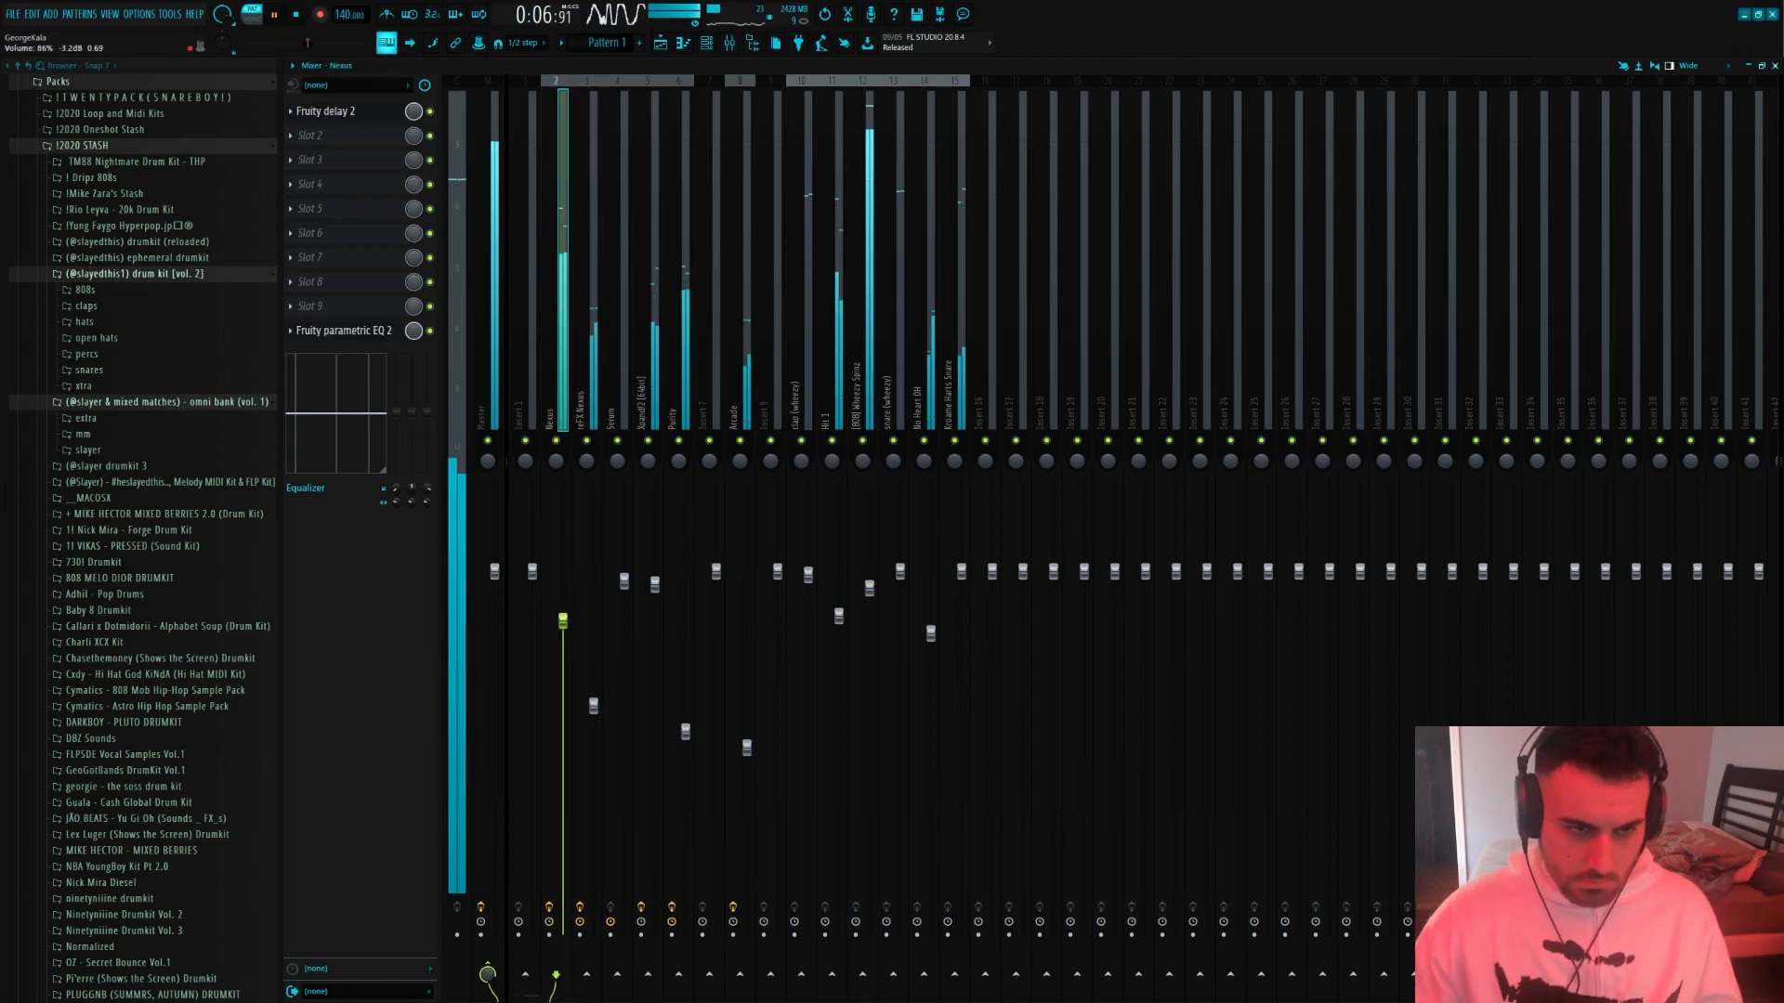
left_click(377, 336)
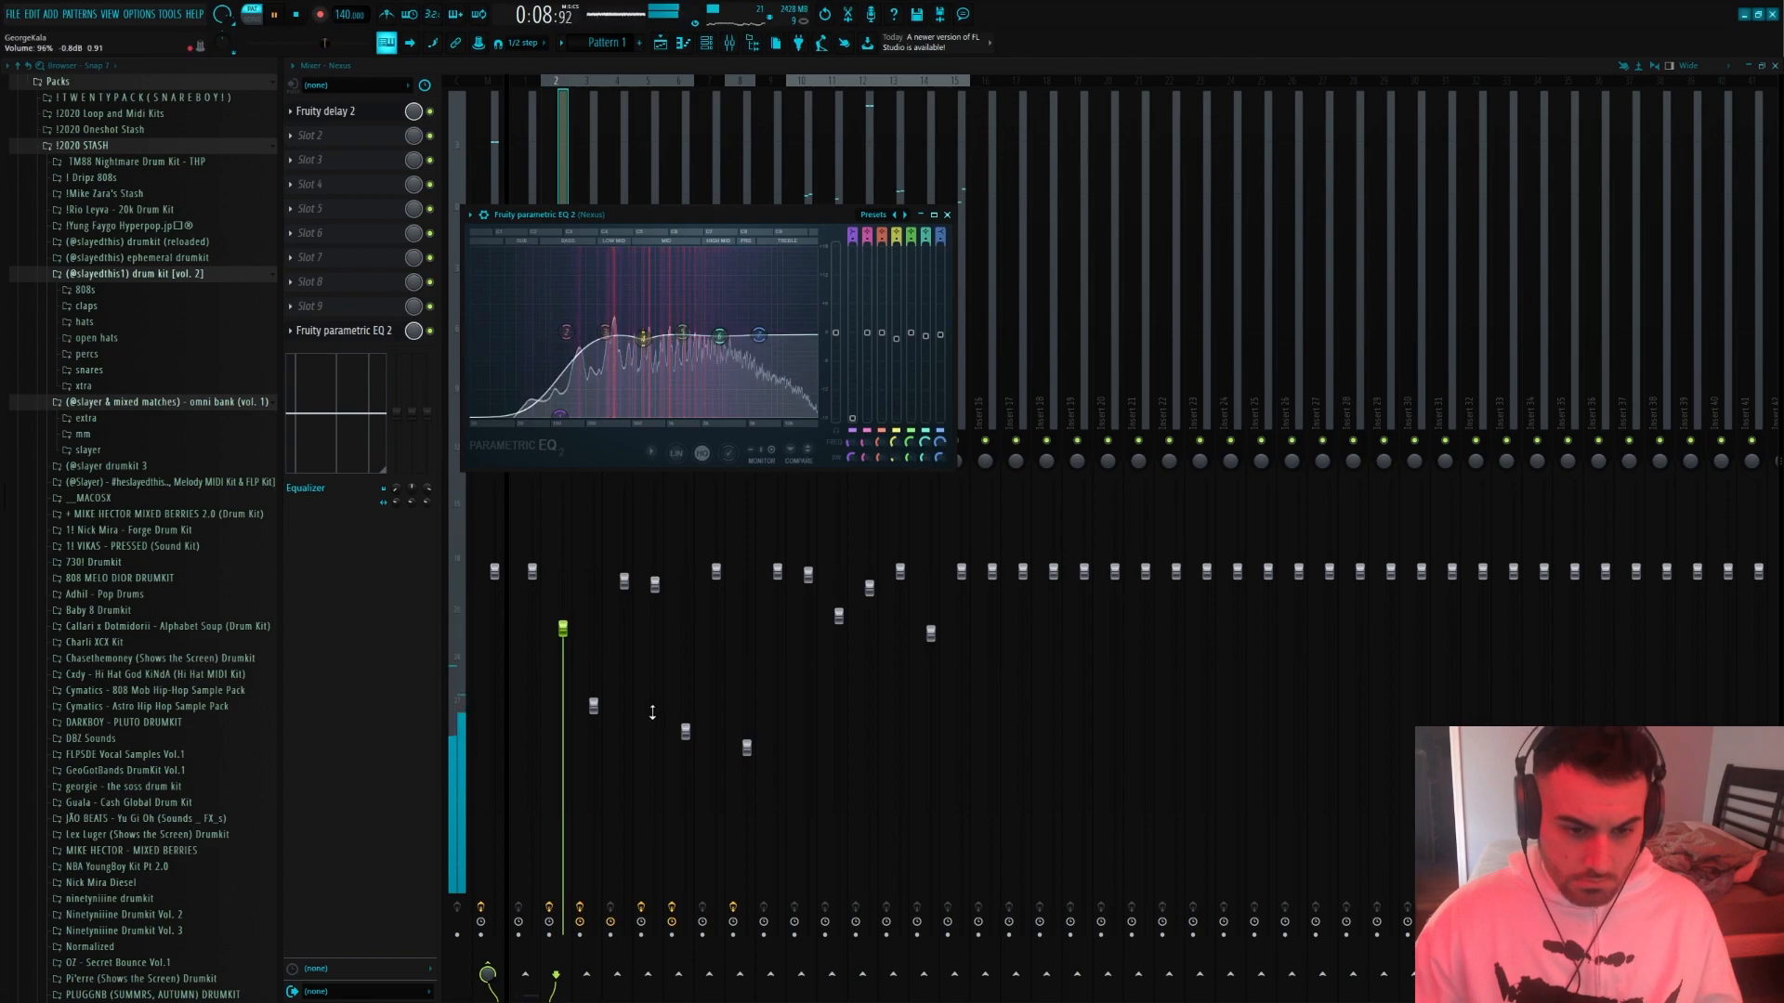
left_click_drag(592, 705, 593, 692)
left_click(564, 631)
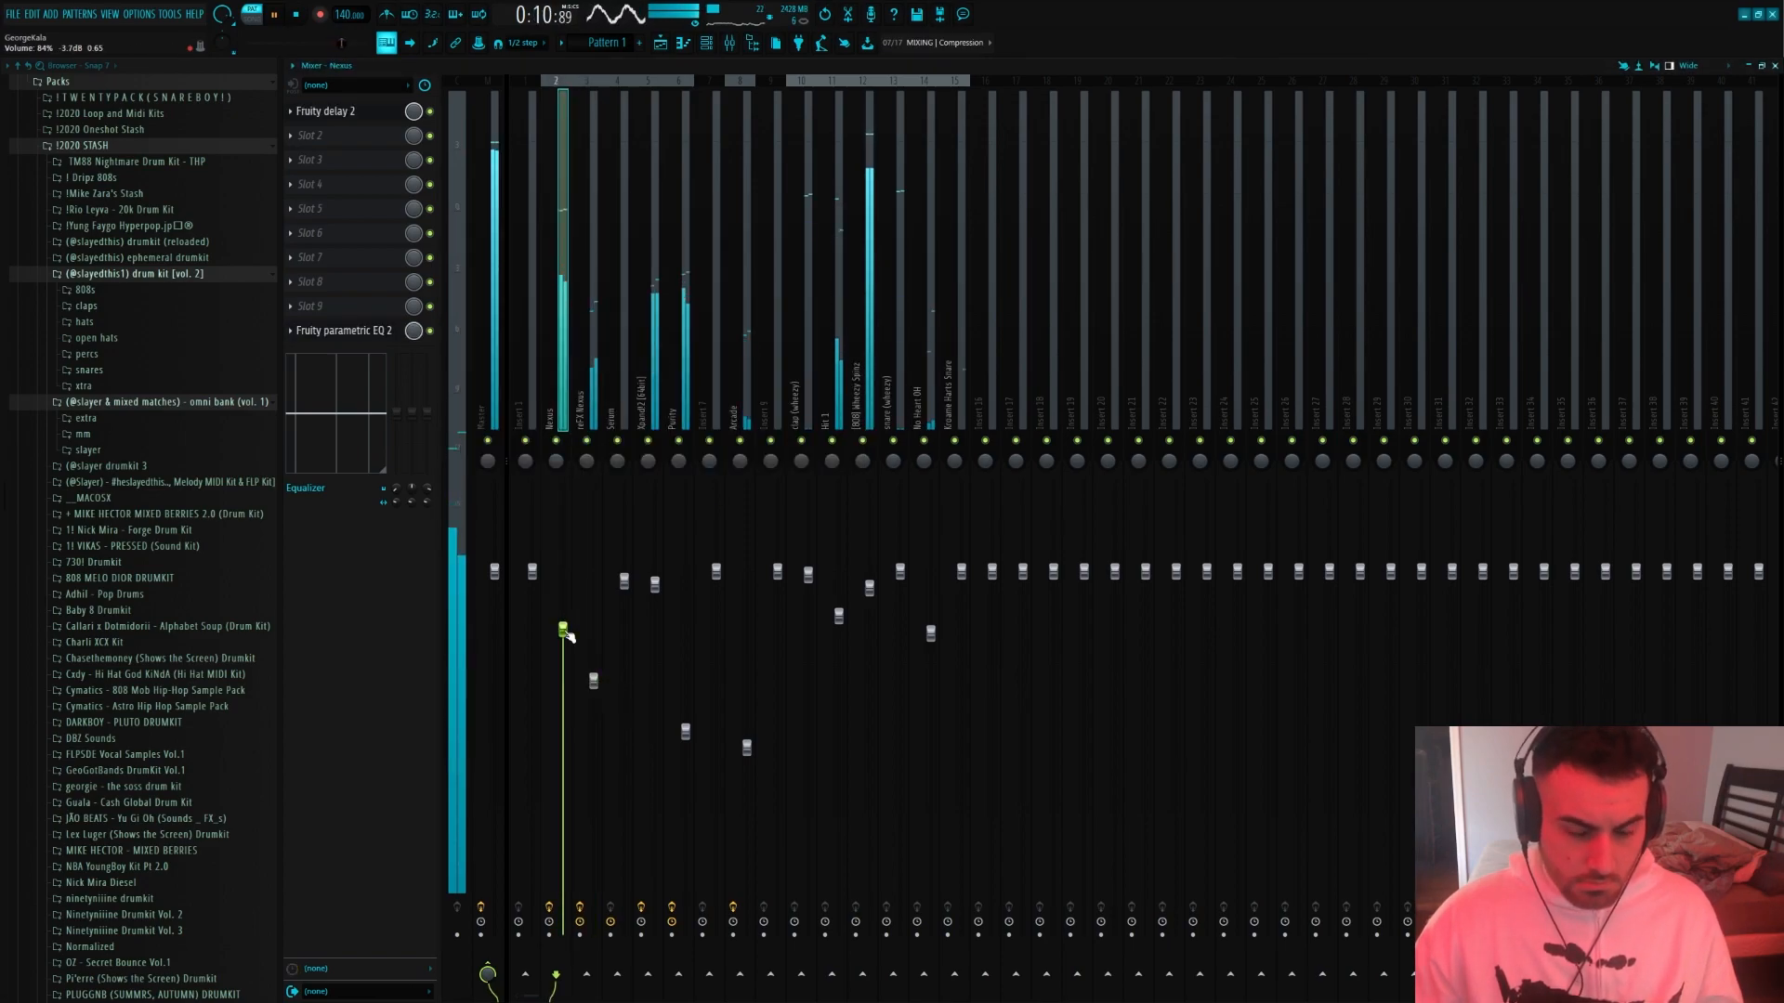
Open the 808 notes, shorten the C5 note in bar seven and move the second C5 note earlier to end where G#5 starts
left_click(713, 46)
left_click(492, 227)
scroll(496, 232, "down", 1)
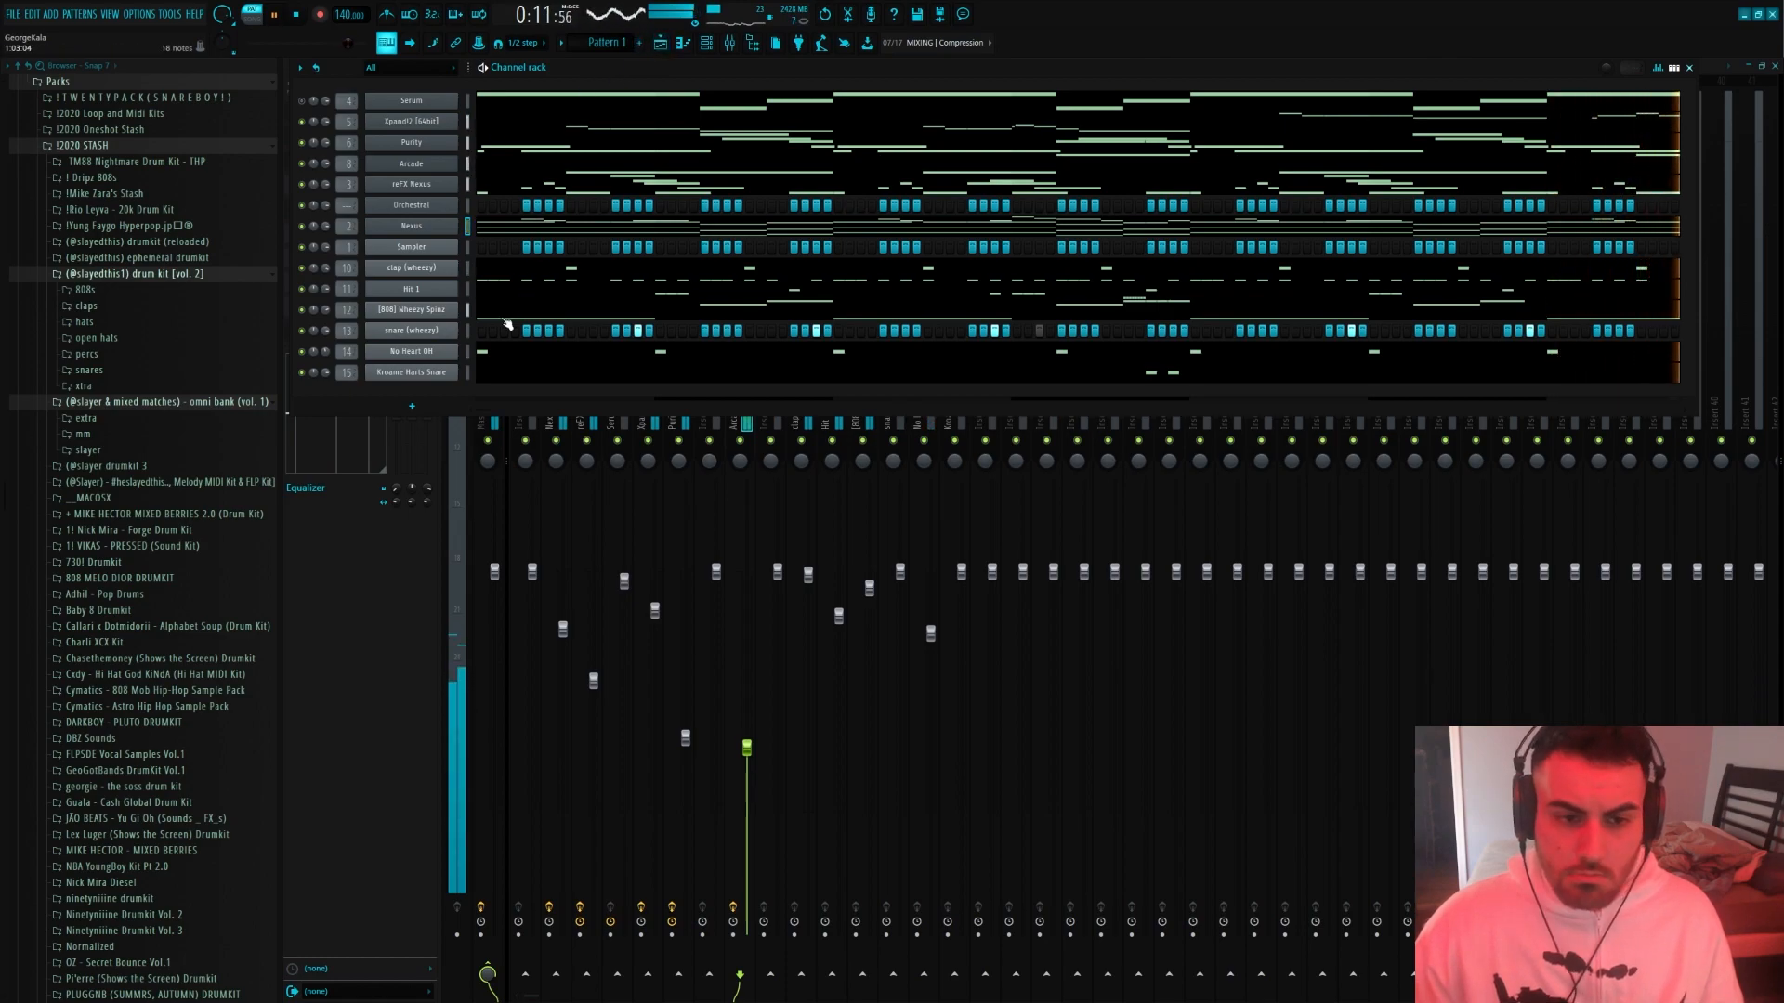
left_click(507, 317)
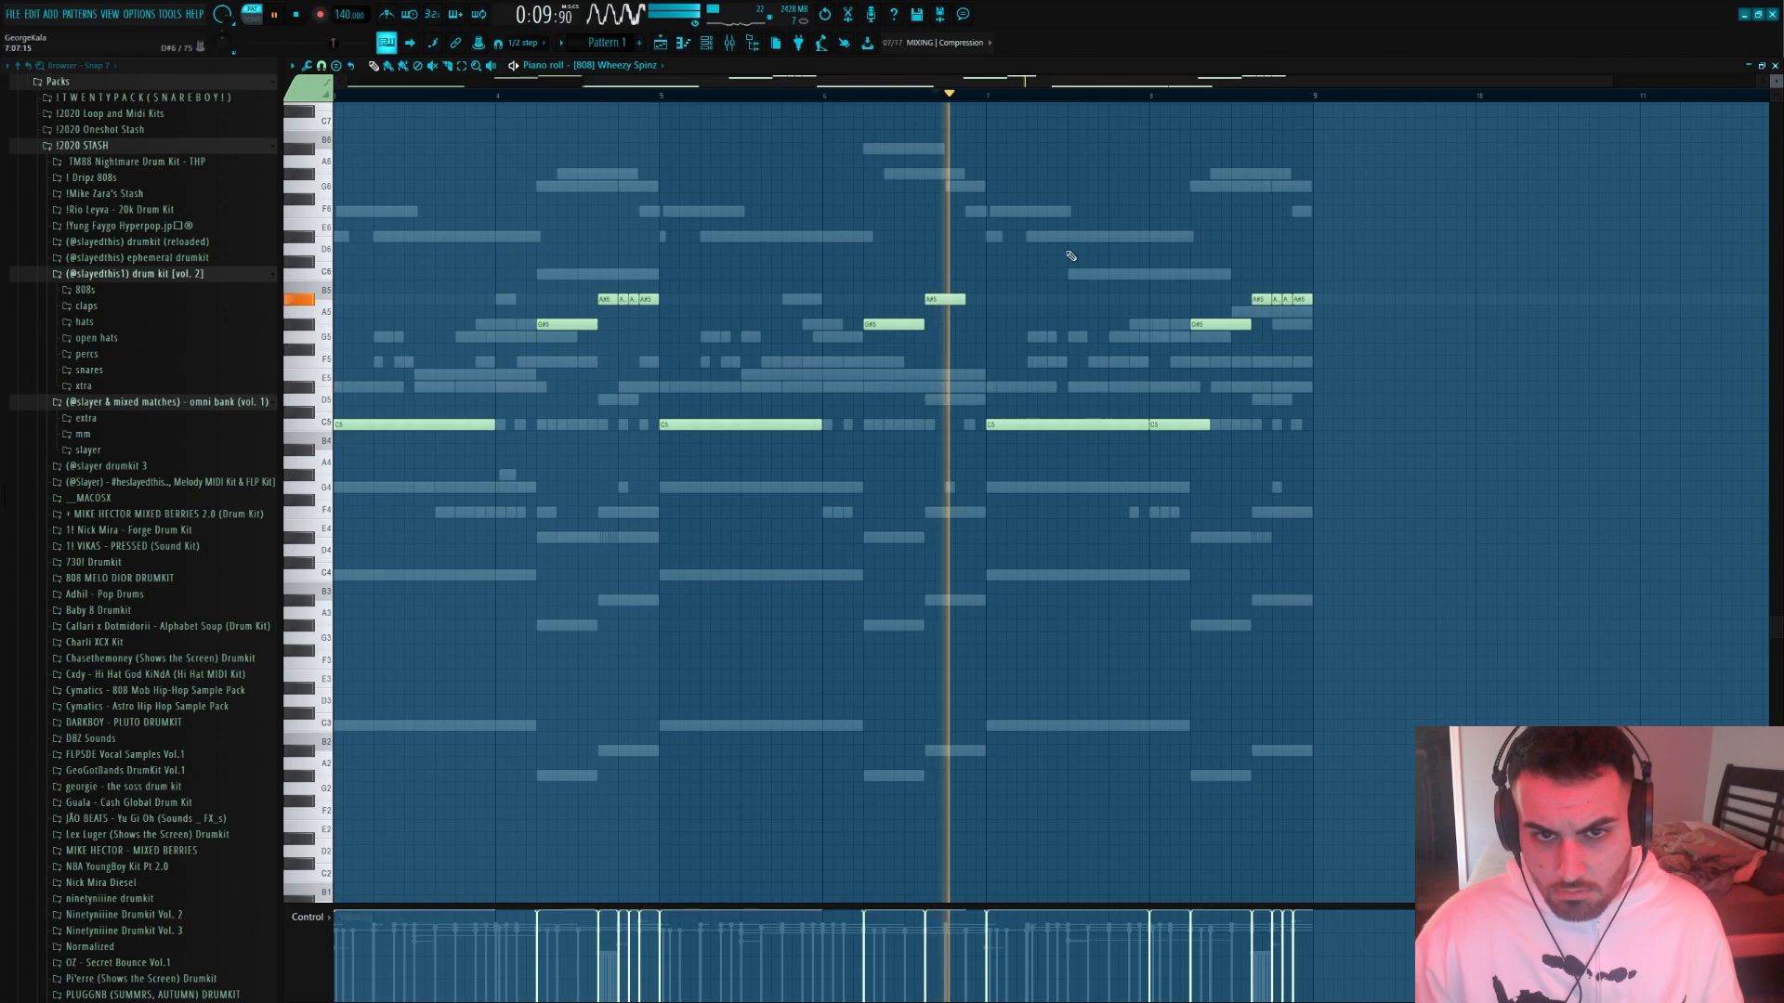
left_click_drag(1183, 425, 1163, 425)
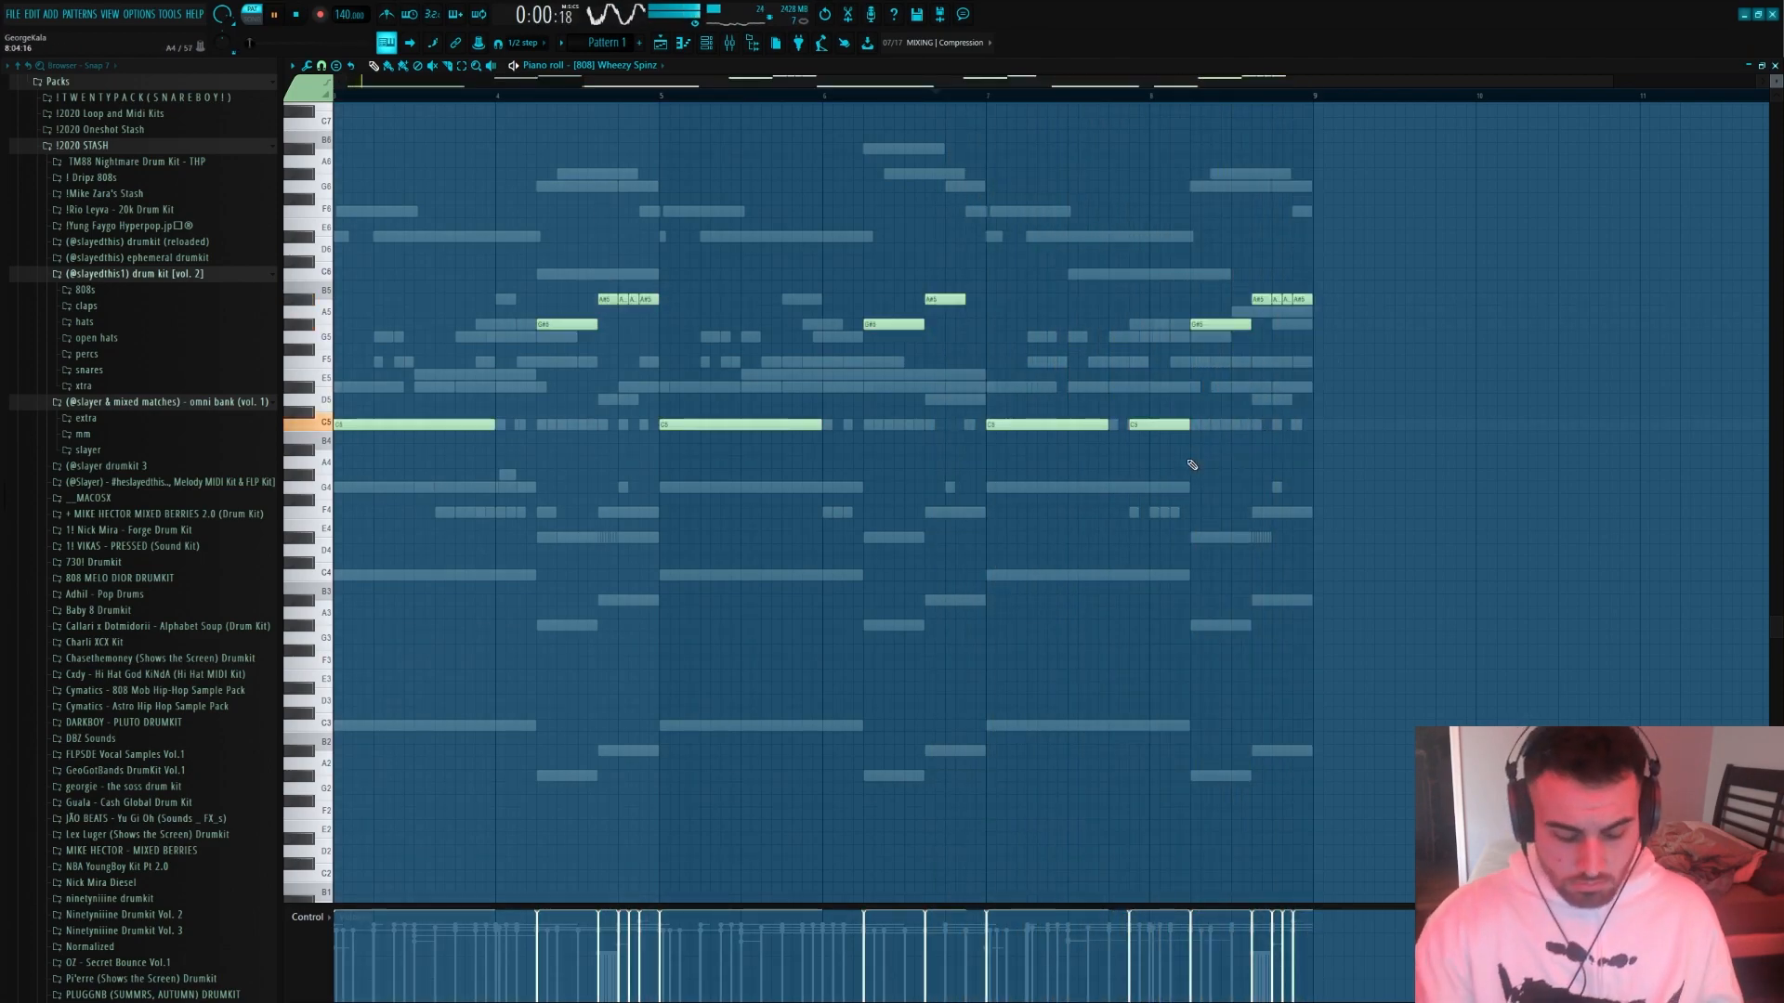